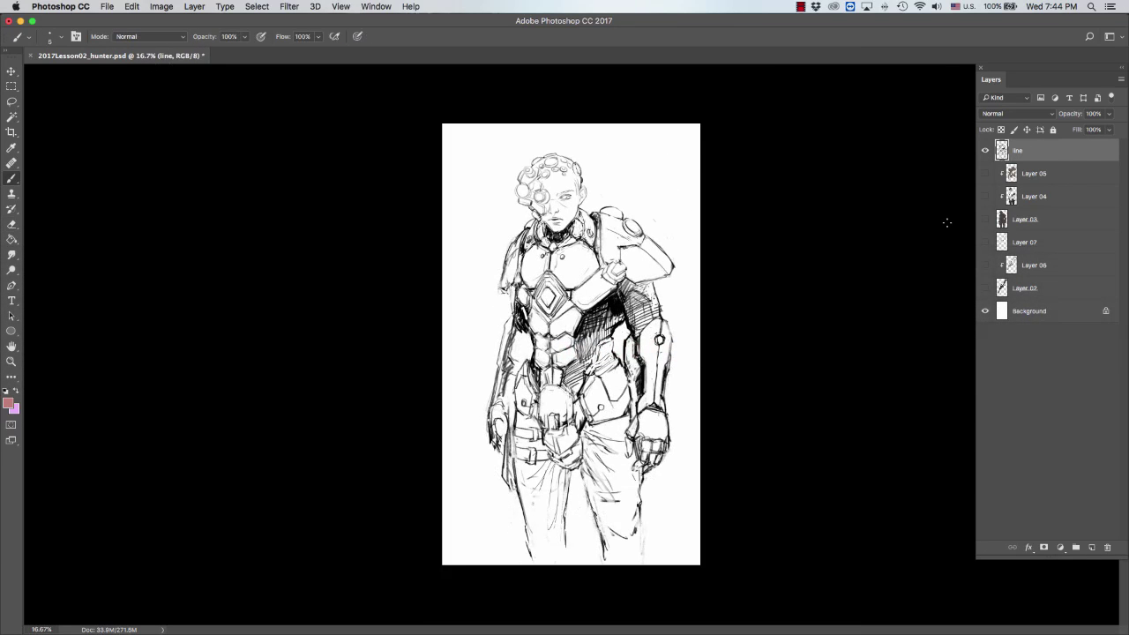
Step: Preview the rifle silhouette on its own, hide it again, and show the figure silhouette on Layer 03
left_click(985, 242)
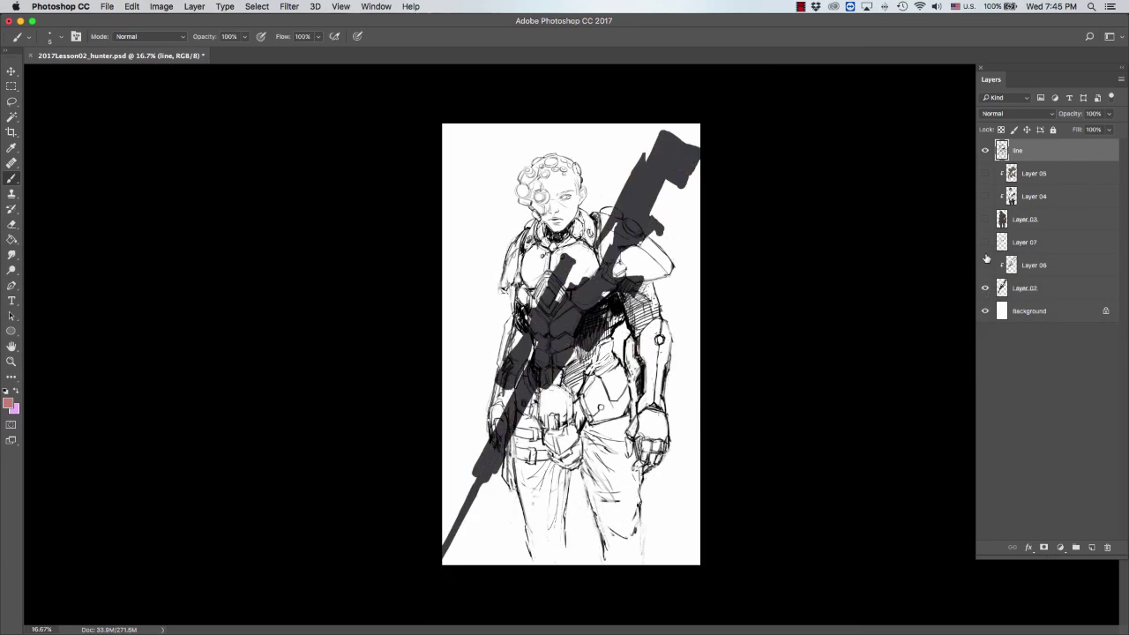
left_click(993, 242)
left_click(985, 242)
left_click(985, 219)
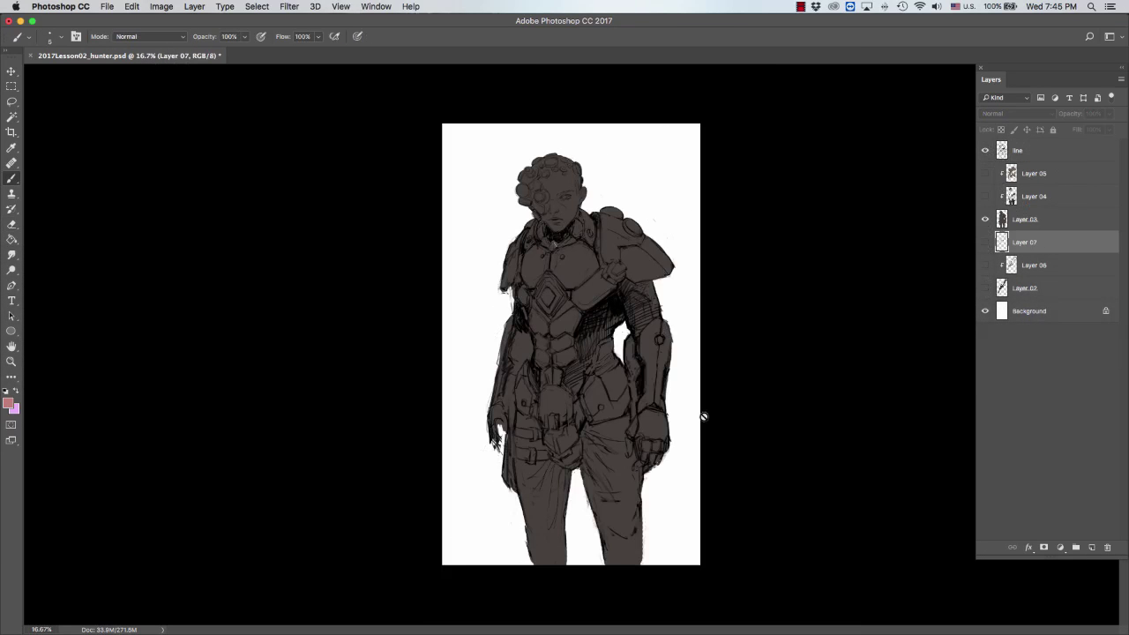
Step: Show the remaining colour layers of the figure and rifle so the complete flat colouring is visible under the line art
left_click(1048, 201)
left_click(986, 196)
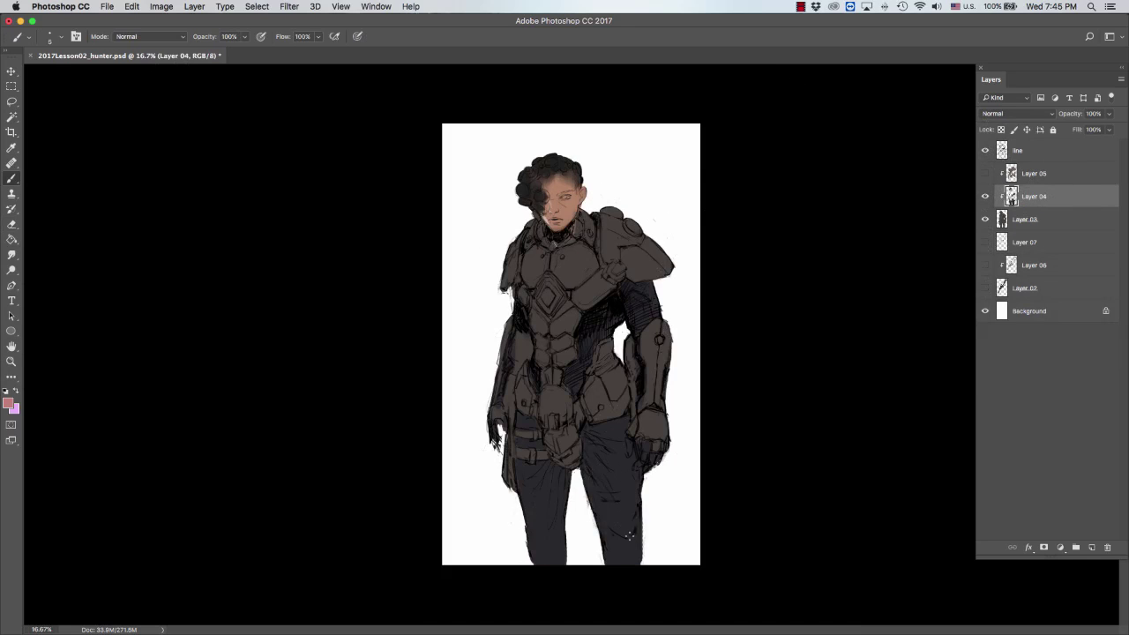
left_click(986, 174)
left_click(1040, 175)
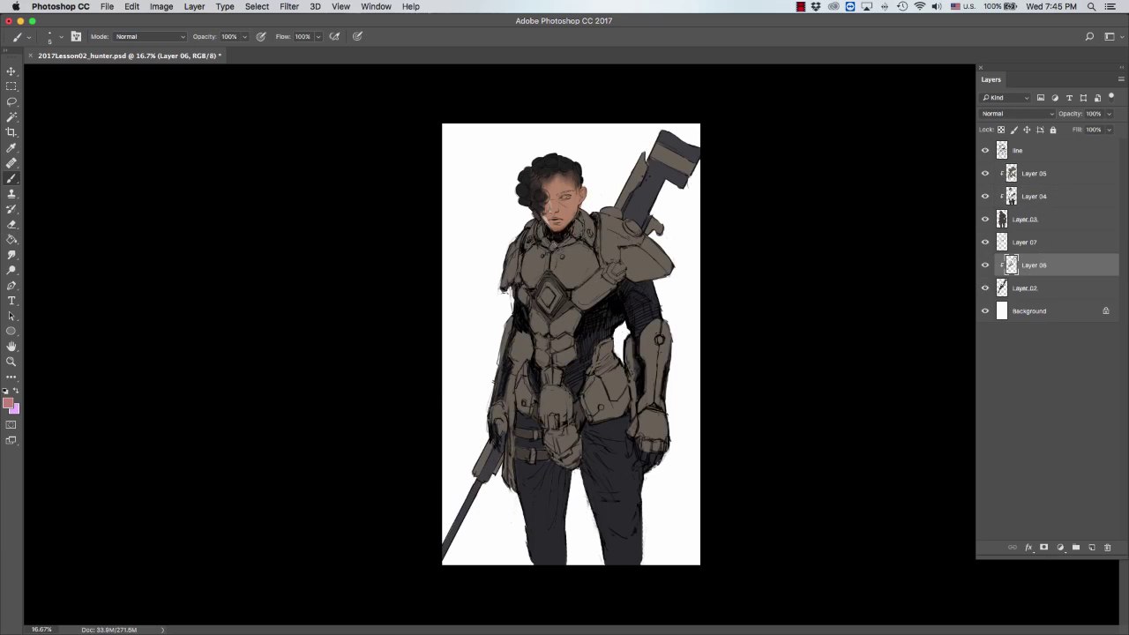
key("super+equal")
key("super+minus")
Step: Brighten the armour colour on Layer 05 with a Brightness/Contrast adjustment
left_click(1023, 174)
key("super+shift+b")
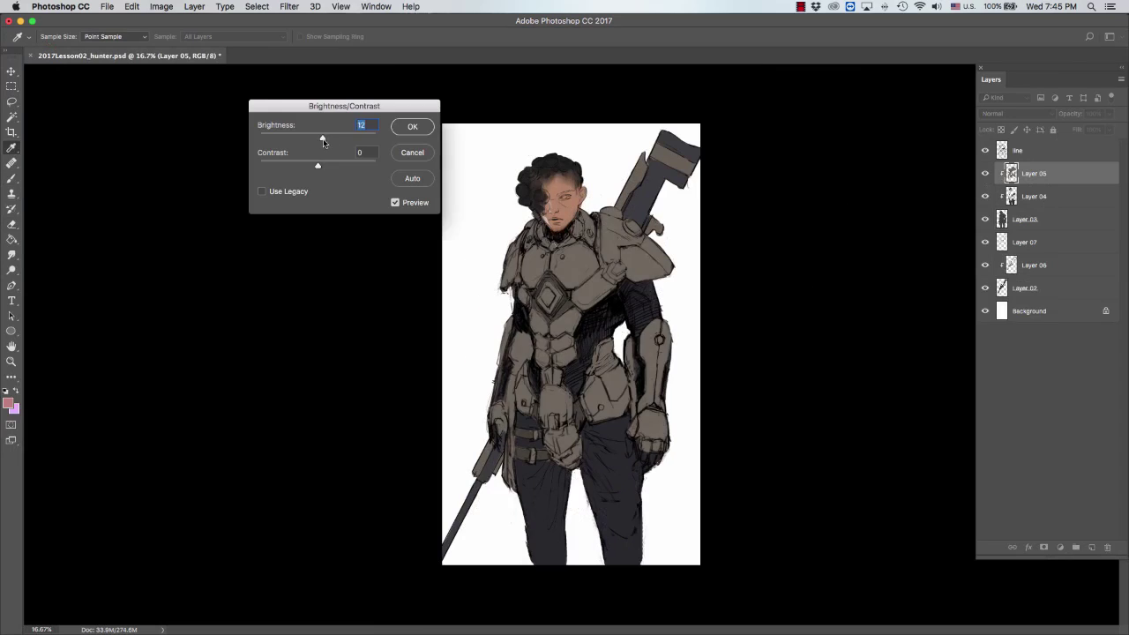
left_click_drag(318, 138, 331, 138)
key("Return")
key("b")
Step: Select Layer 04 for painting and shift the skin-tone foreground colour slightly toward red
left_click(995, 196)
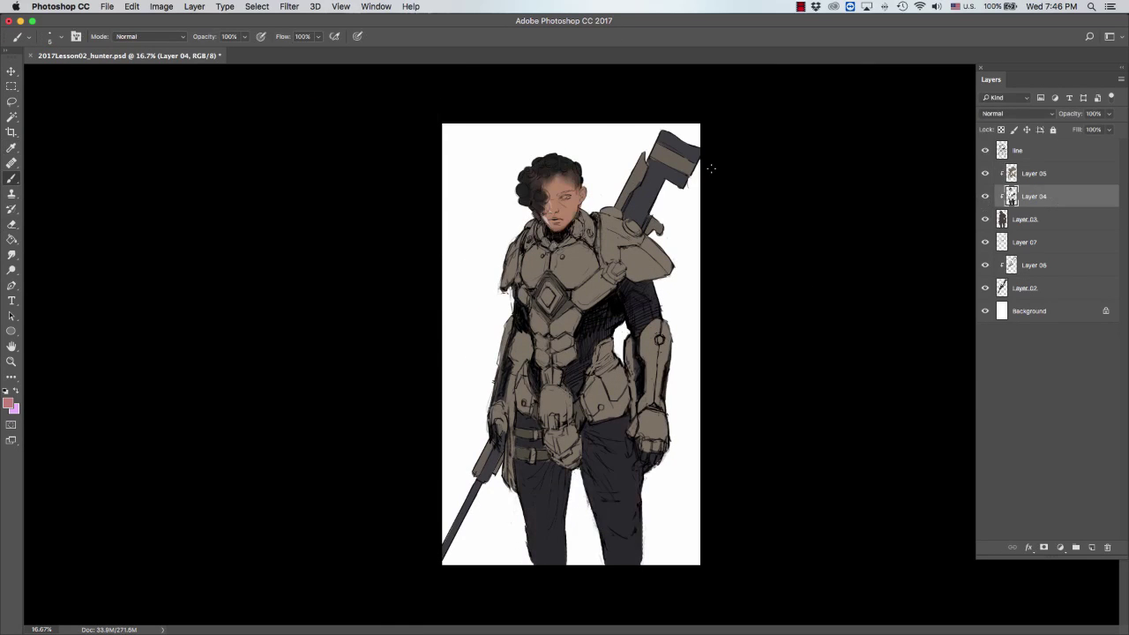
left_click(1034, 151)
left_click(1020, 114)
left_click(1034, 195)
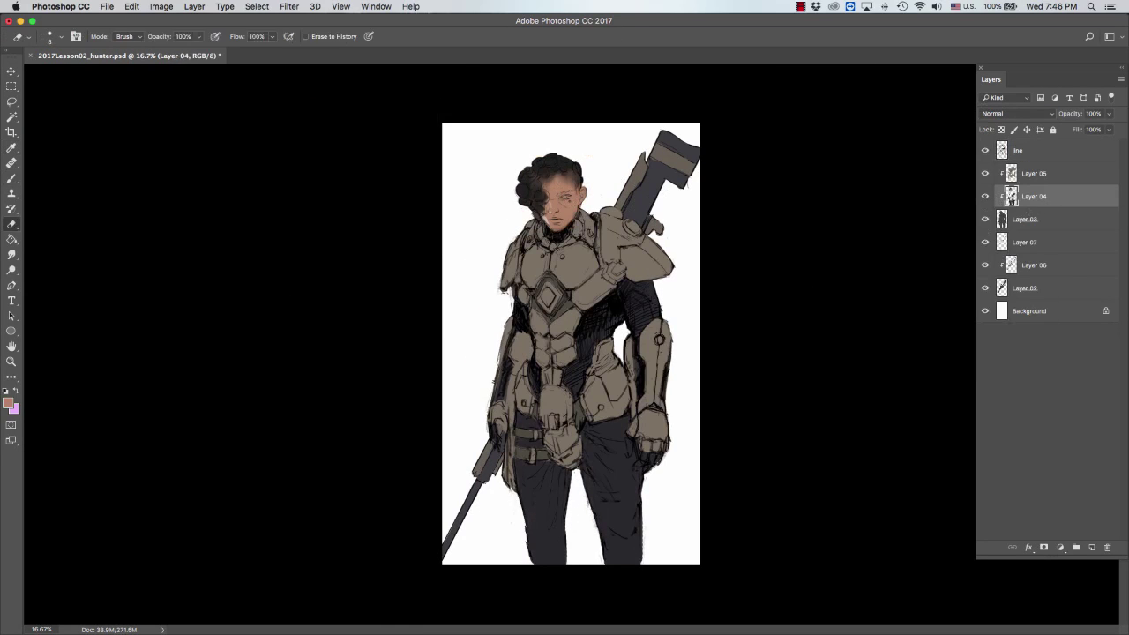
left_click(10, 402)
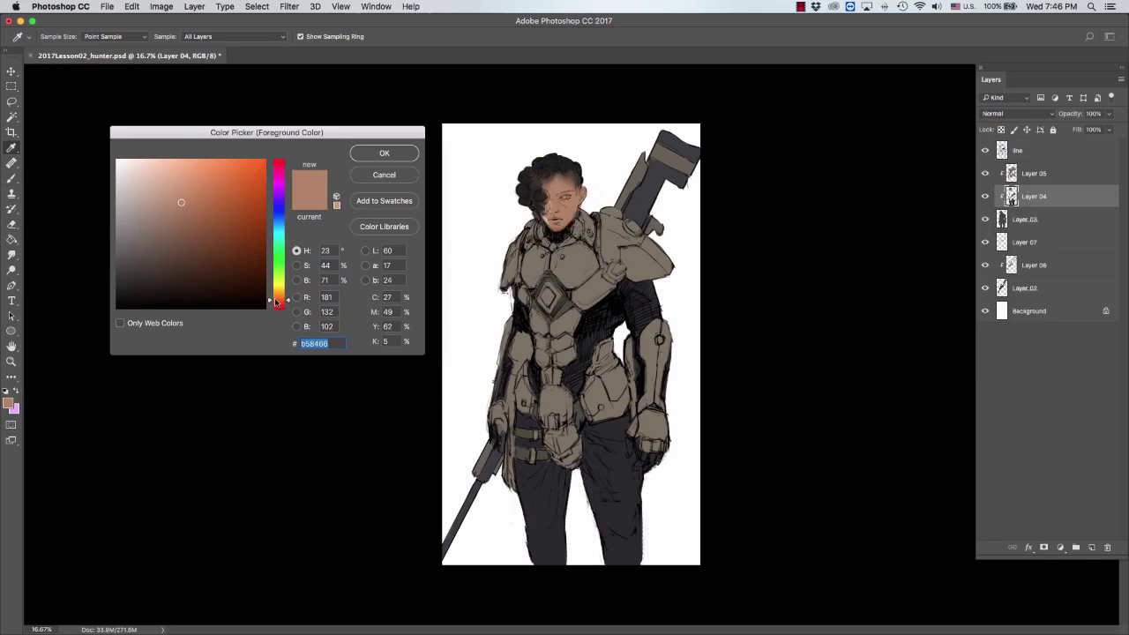
left_click_drag(279, 301, 279, 305)
key("Return")
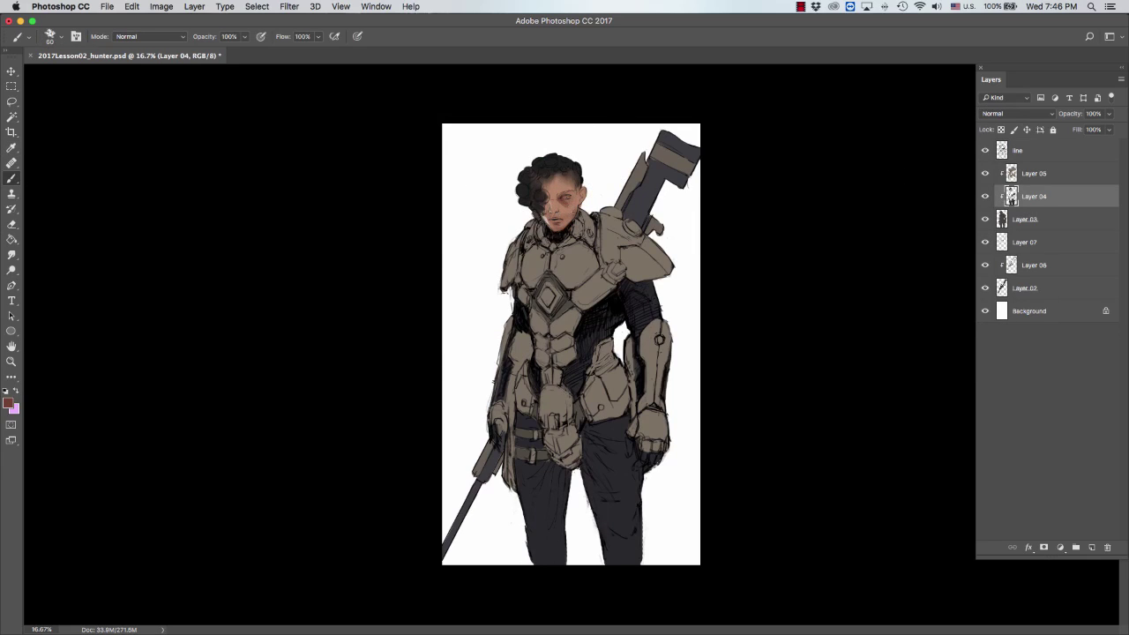
Step: Pick a paler skin tone and paint over the forehead and the area around the visible eye
left_click(564, 206, "alt")
left_click(10, 402)
left_click(150, 178)
key("Return")
left_click(9, 402)
key("Return")
mouse_move(561, 182)
left_mouse_down()
mouse_move(572, 189)
mouse_move(561, 215)
mouse_move(582, 217)
mouse_move(568, 226)
mouse_move(579, 204)
left_mouse_up()
Step: Sample skin tones from the face and choose a dark brown to deepen the eye and nose shading
left_click(570, 200, "alt")
left_click(575, 203, "alt")
left_click(547, 215, "alt")
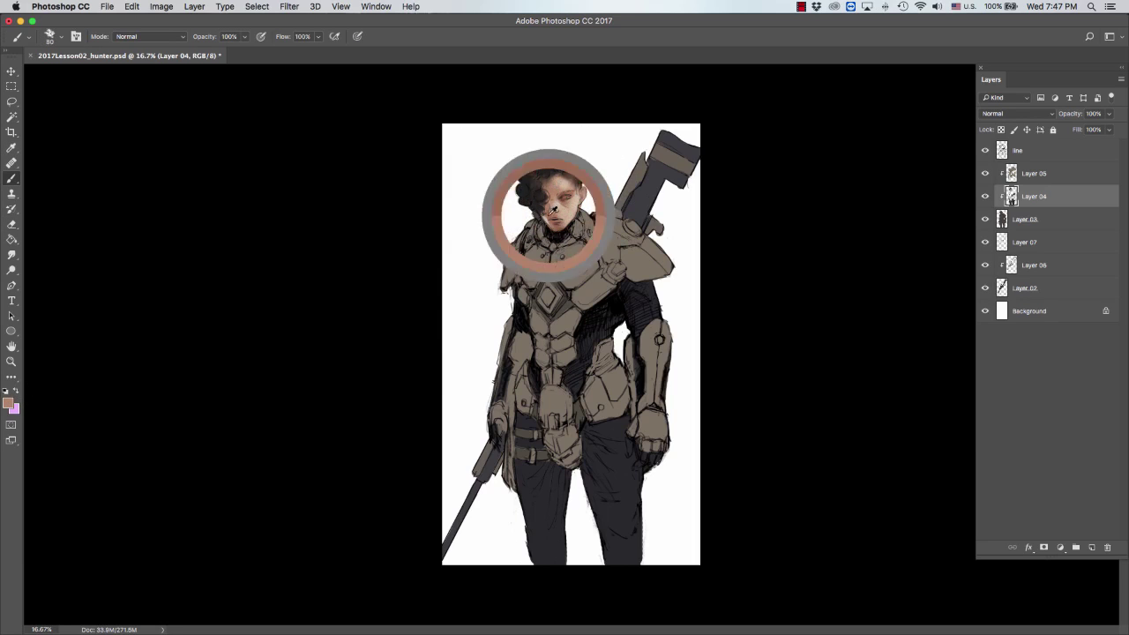
left_click(8, 403)
key("Return")
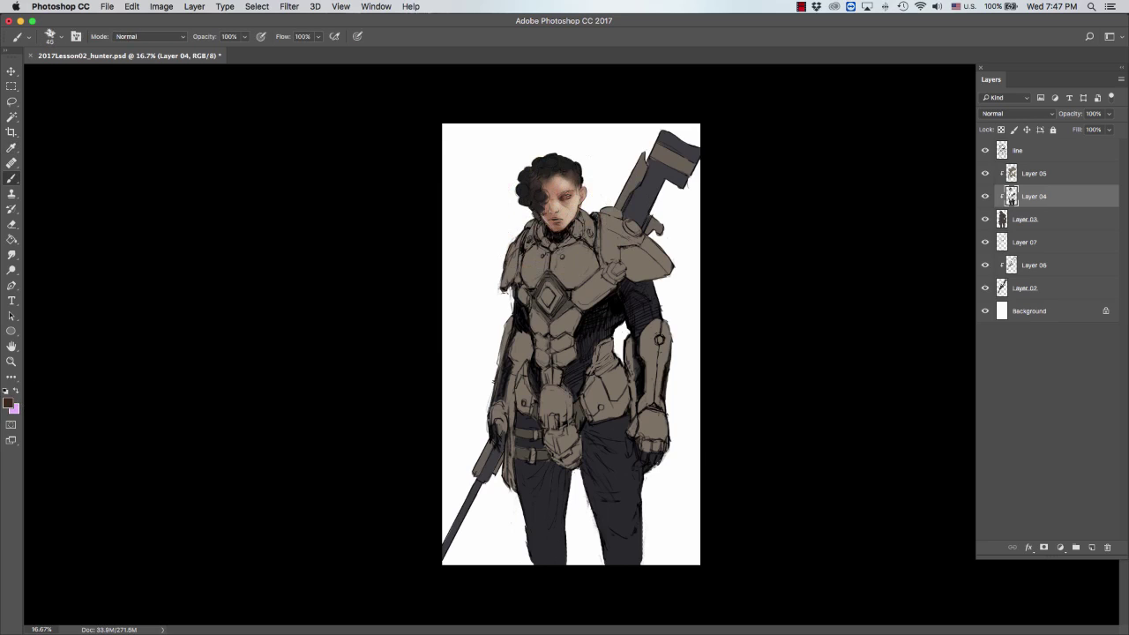
Step: Blend the short hair at the temple and lighten the cheek and jaw using sampled tones and varied brush sizes
key("bracketright")
key("bracketright")
key("bracketright")
left_click(554, 181, "alt")
left_click(573, 201, "alt")
key("bracketleft")
key("bracketleft")
key("bracketleft")
key("bracketleft")
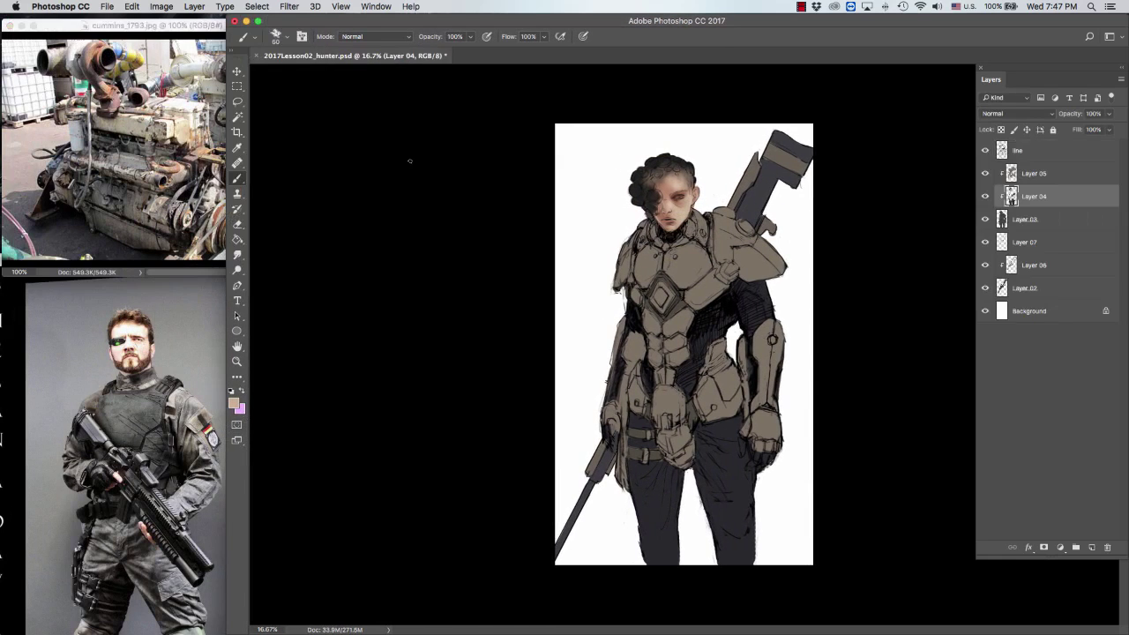
Step: Check the engine reference photo and paint light metallic highlights on the large shoulder pad and chest plate on Layer 05
left_click(156, 108)
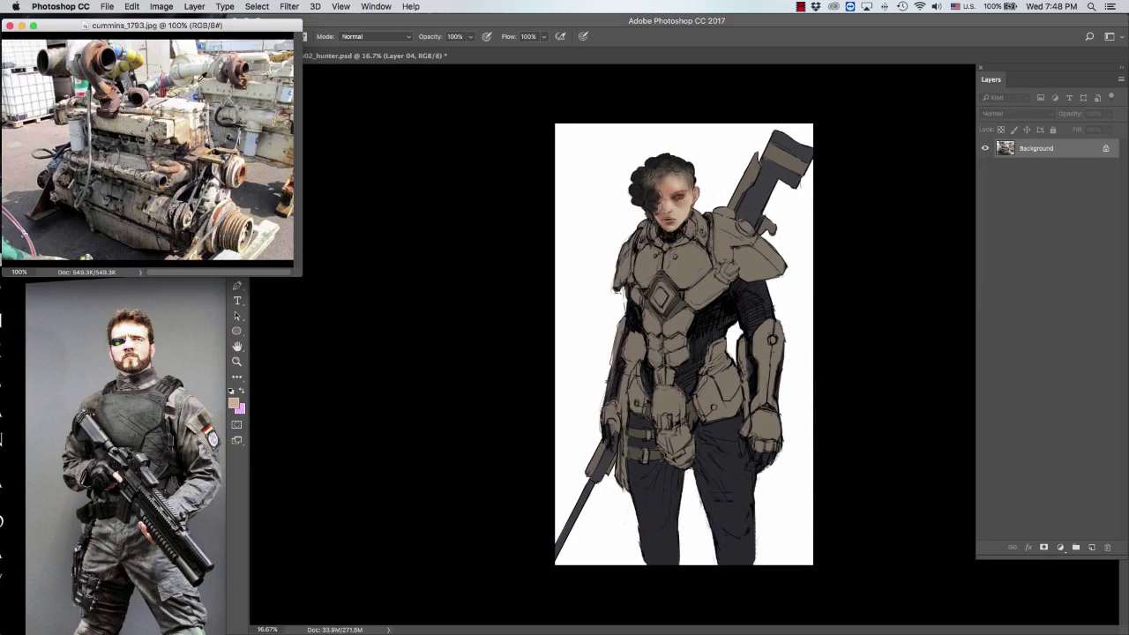
left_click(305, 169)
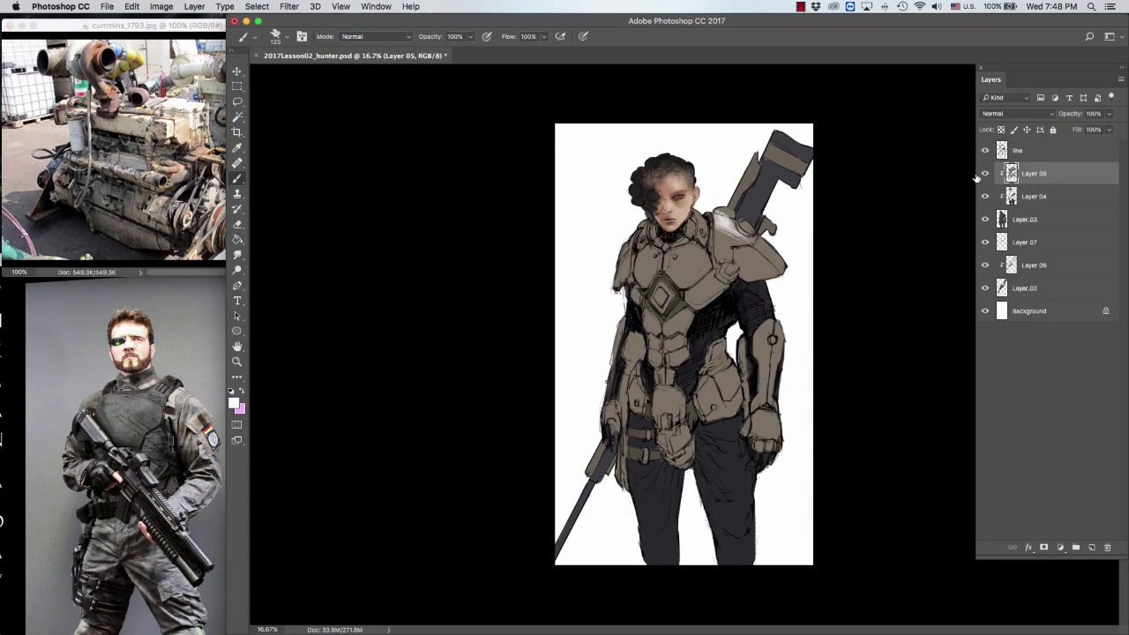
key("super+e")
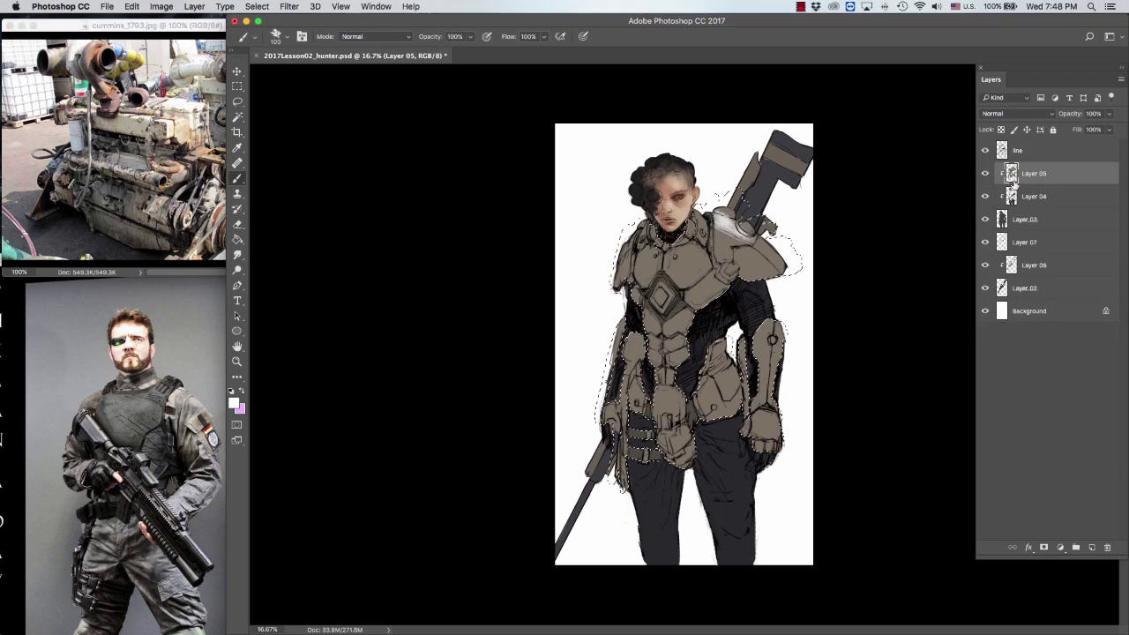
key("l")
key("b")
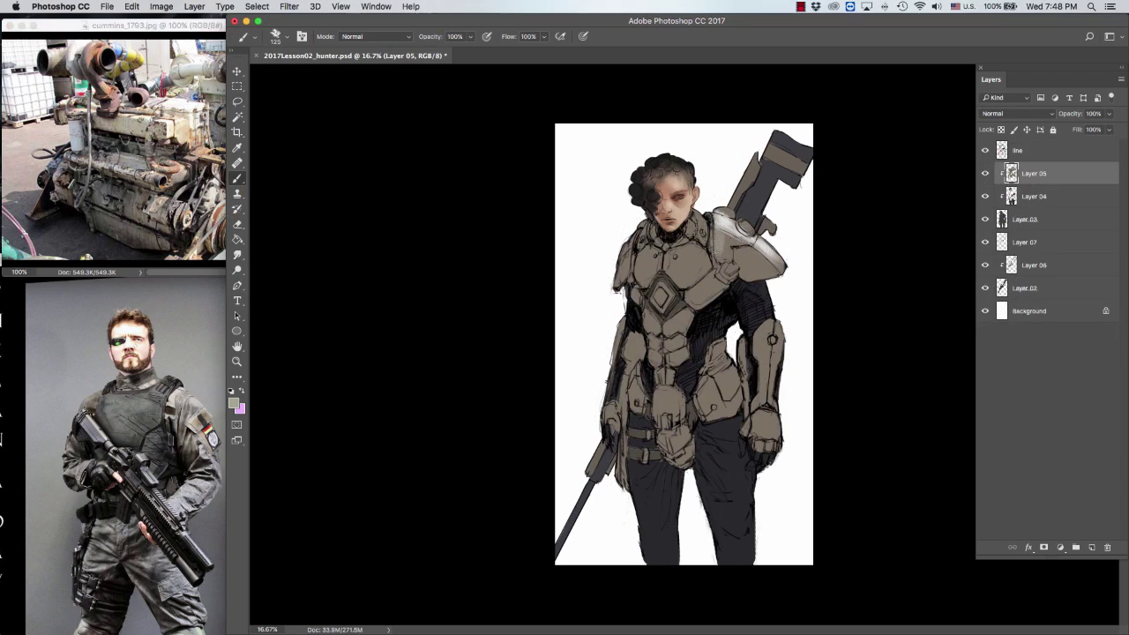
key("i")
left_click(635, 265)
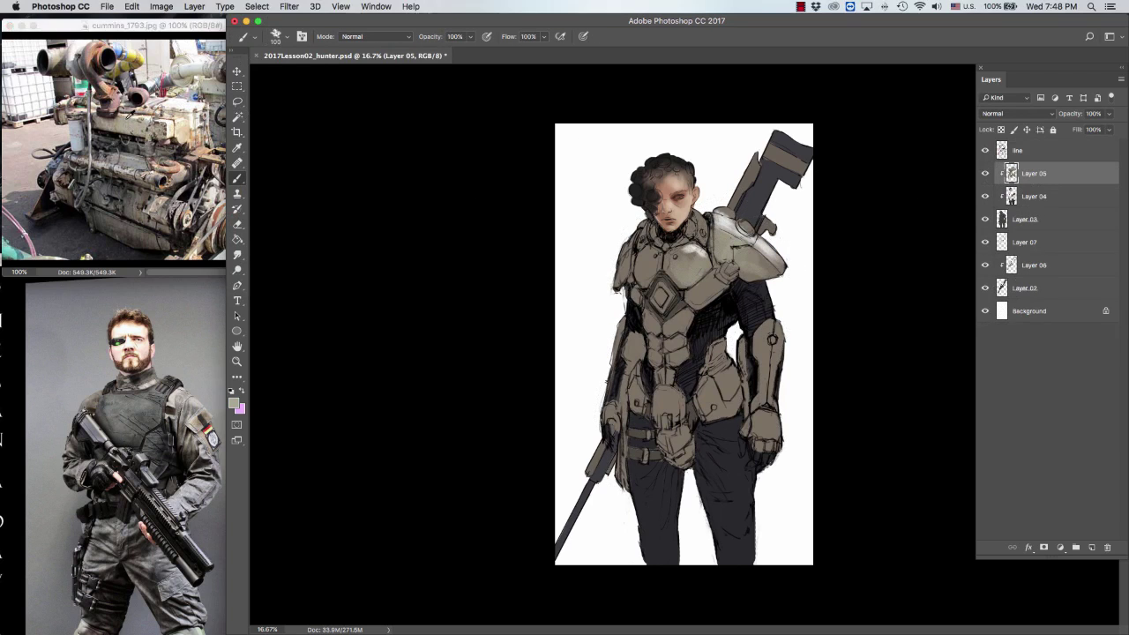
Step: Choose a muted brownish-grey foreground colour for shading the armour and return to the brush
left_click(234, 403)
left_click_drag(264, 132, 276, 196)
left_click_drag(143, 128, 189, 160)
mouse_move(130, 265)
left_mouse_down()
mouse_move(186, 86)
mouse_move(155, 145)
left_mouse_up()
key("Return")
key("b")
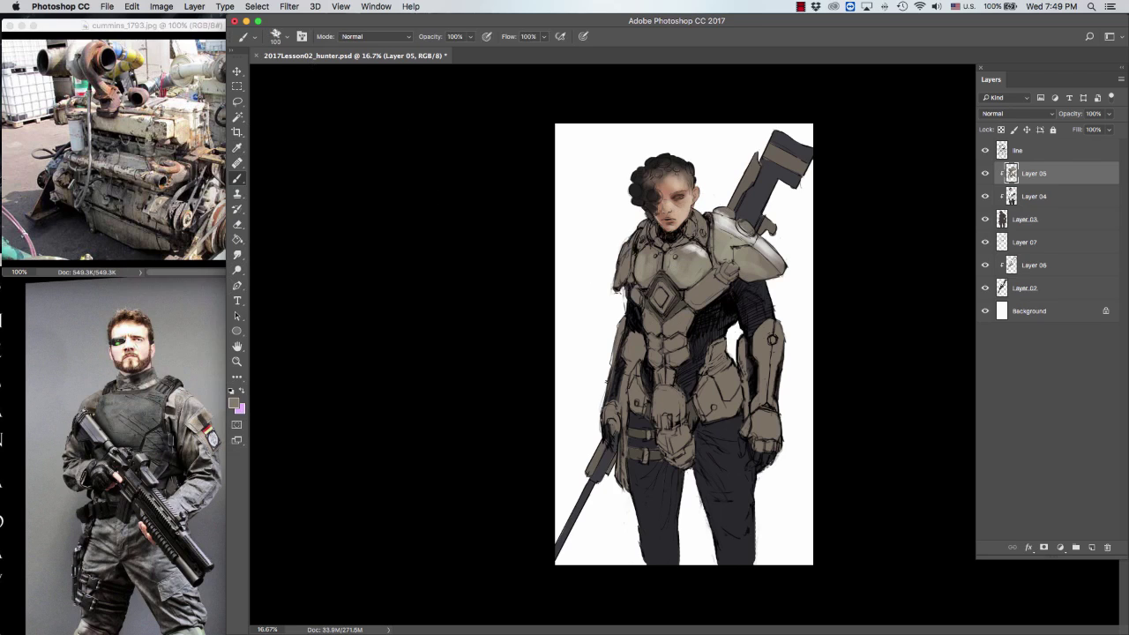
Step: Paint light and midtone strokes over the collar, shoulder pad, chest strap and upper abdominal plates
mouse_move(702, 217)
left_mouse_down()
mouse_move(698, 264)
mouse_move(727, 218)
left_mouse_up()
key("]")
key("]")
key("]")
mouse_move(771, 249)
left_mouse_down()
mouse_move(768, 265)
mouse_move(707, 292)
left_mouse_up()
key("bracketright")
left_click_drag(653, 320, 669, 362)
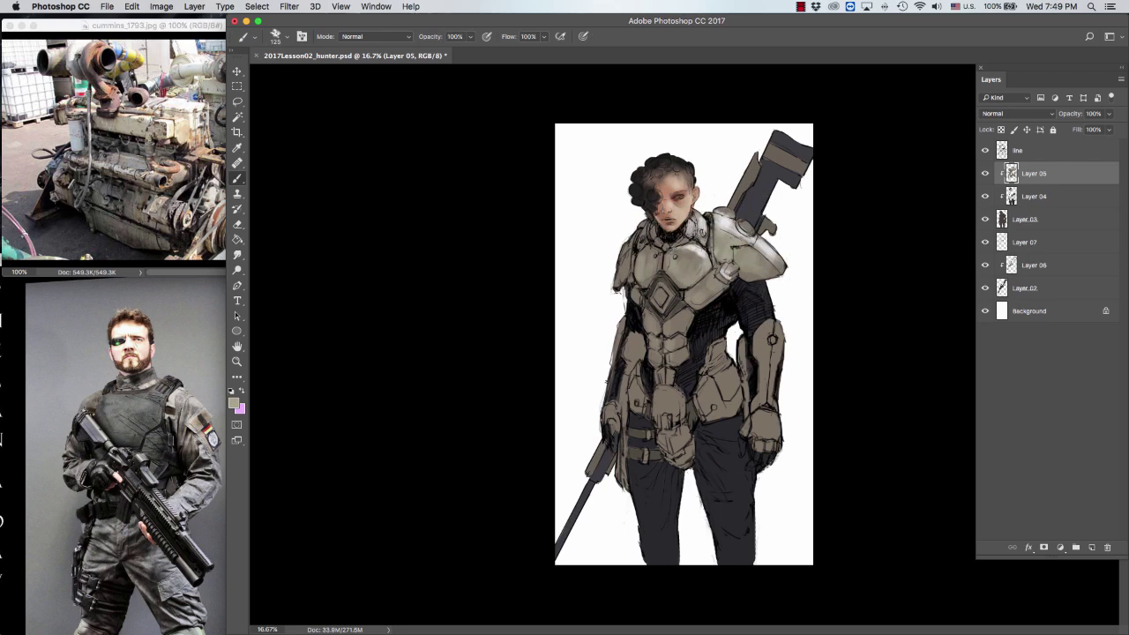
Step: Add warm reflected tones beneath the chest plates and brighten the shoulder pad with a larger brush
key("bracketright")
left_click(682, 280)
left_click(646, 279)
left_click(658, 296, "alt")
key("bracketright")
key("bracketright")
left_click(695, 300)
left_click(769, 258)
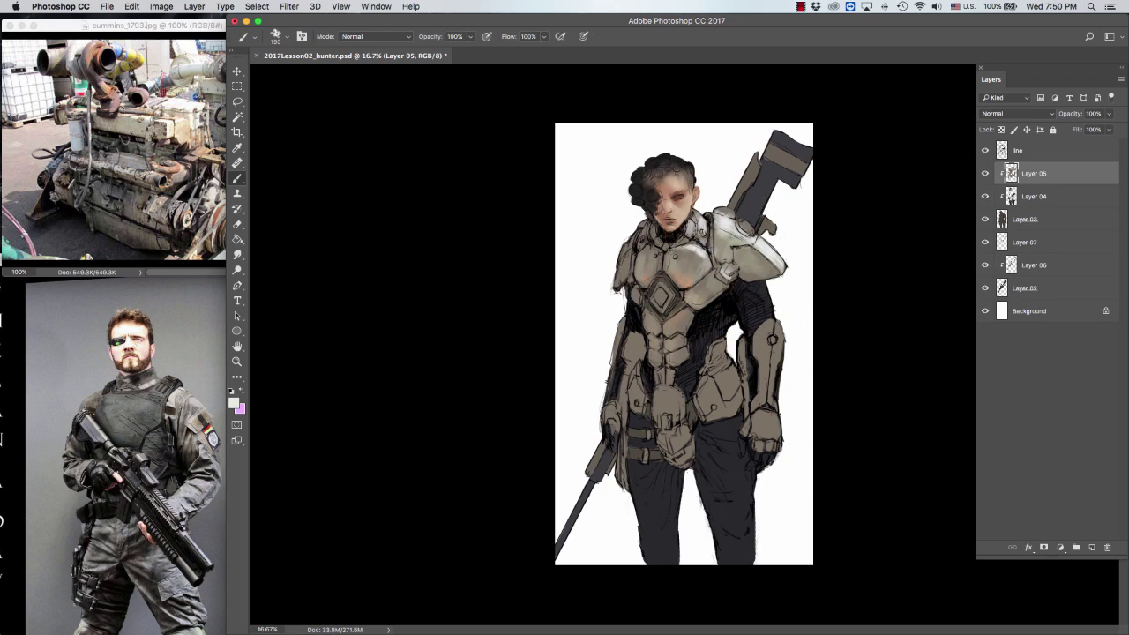
Step: Lower the fill of the line layer to soften the sketch lines, and reselect Layer 05
left_click(1027, 150)
left_click(1109, 129)
left_click_drag(1113, 144, 1093, 144)
left_click(1034, 173)
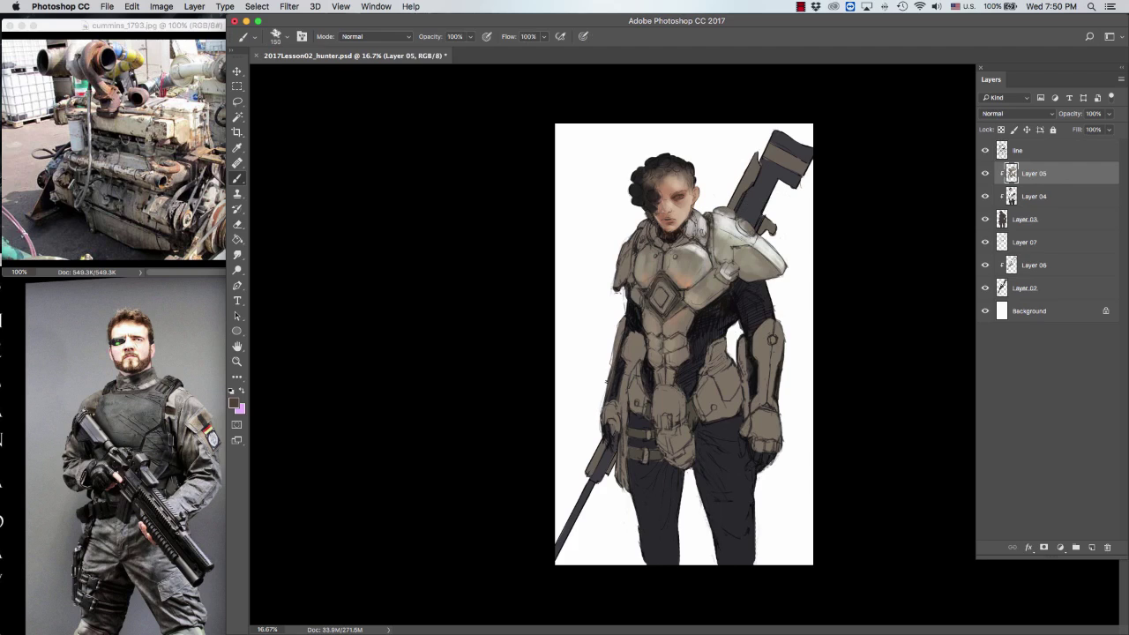
Step: Paint small cream highlights on the diagonal chest strap with a finer brush
key("bracketleft")
key("bracketleft")
key("bracketleft")
key("bracketleft")
key("bracketleft")
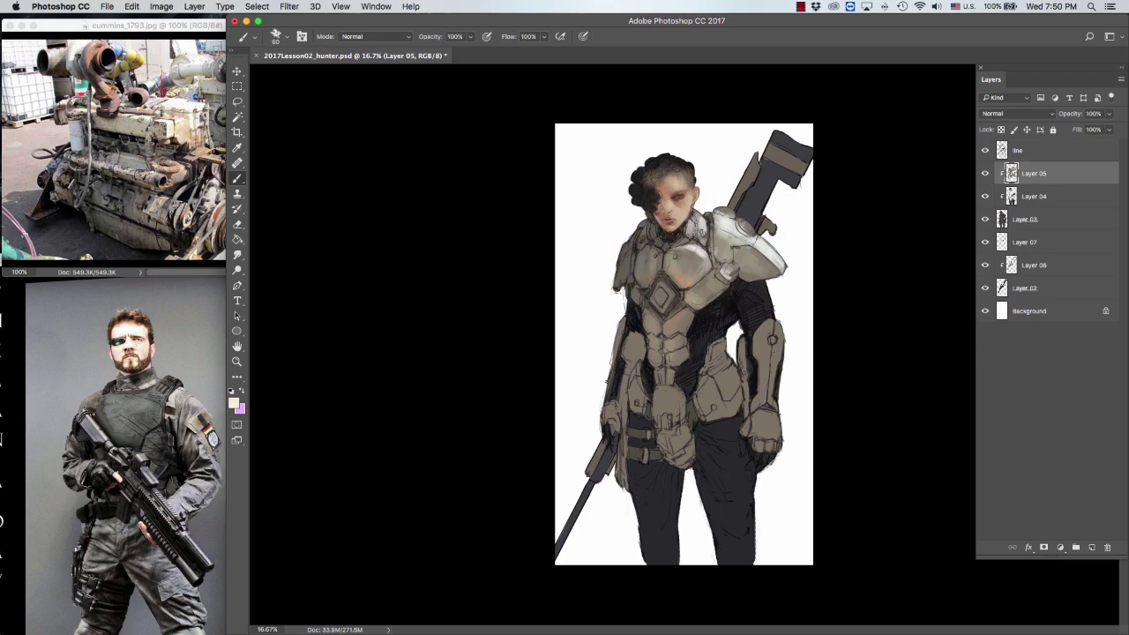
mouse_move(706, 297)
left_mouse_down()
mouse_move(707, 271)
mouse_move(701, 294)
left_mouse_up()
Step: Paint light tones down the large forearm guard beside the hip with an enlarged brush
key("bracketright")
key("bracketright")
key("bracketright")
key("bracketright")
key("bracketright")
key("bracketright")
key("bracketright")
left_click_drag(776, 322, 768, 387)
mouse_move(759, 339)
left_mouse_down()
mouse_move(760, 424)
mouse_move(772, 434)
mouse_move(746, 423)
left_mouse_up()
left_click(761, 348, "alt")
key("bracketright")
Step: Shade the hip plates, groin guard and thigh-strap area with a large brush in darker sampled tones
left_click(702, 267, "alt")
key("bracketright")
mouse_move(664, 437)
left_mouse_down()
mouse_move(691, 463)
mouse_move(664, 404)
mouse_move(677, 444)
mouse_move(732, 376)
left_mouse_up()
key("bracketright")
key("bracketright")
key("bracketright")
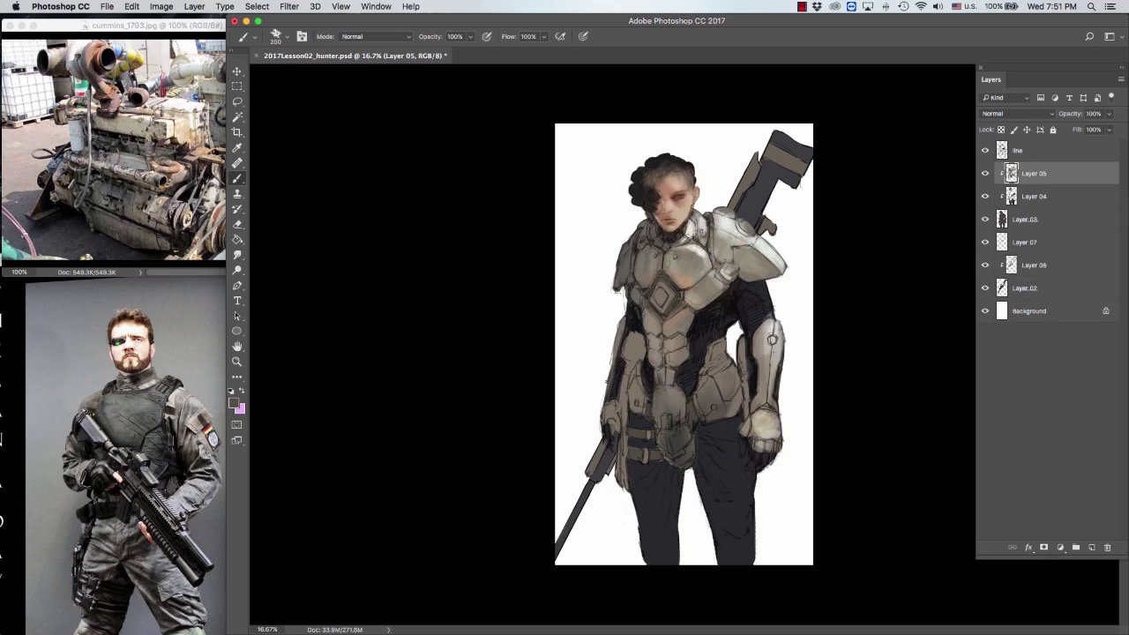
mouse_move(643, 413)
left_mouse_down()
mouse_move(621, 330)
mouse_move(610, 415)
mouse_move(681, 441)
left_mouse_up()
Step: Reduce the brush to about 35 px and paint dark accents along the inner edge of the forearm guard
key("bracketleft")
key("bracketleft")
key("bracketleft")
key("bracketleft")
key("bracketleft")
key("bracketleft")
key("bracketleft")
key("bracketright")
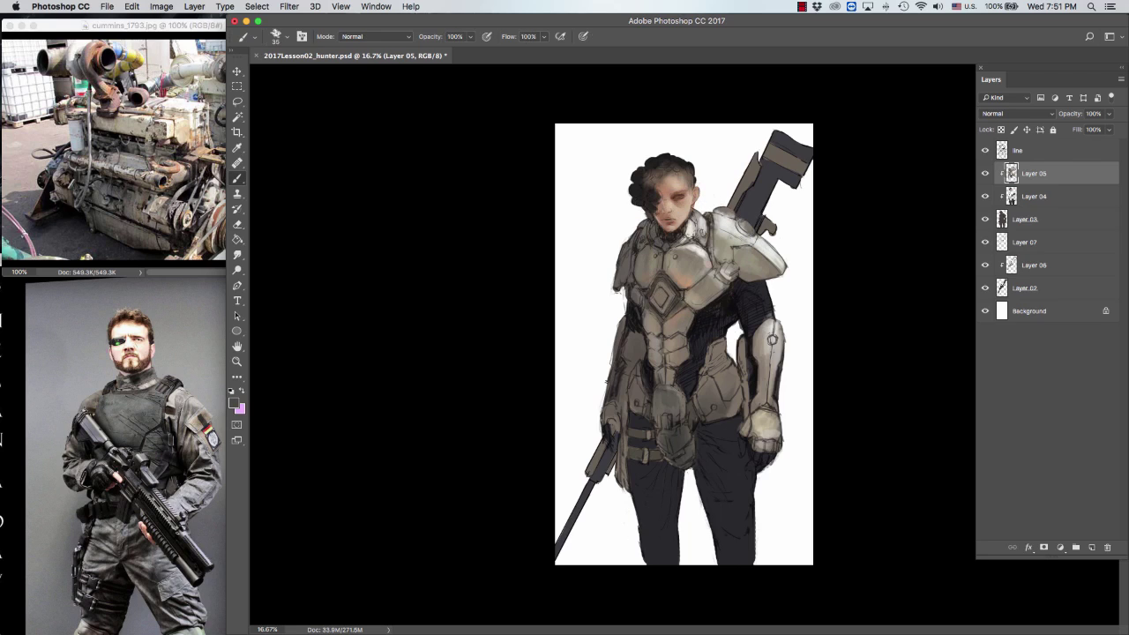
left_click_drag(756, 331, 739, 399)
Step: Paint a cream highlight on the waist plate next to the forearm guard with a larger brush
key("bracketright")
key("bracketright")
key("bracketright")
key("bracketright")
key("bracketright")
key("bracketright")
key("bracketright")
key("bracketright")
key("bracketright")
left_click_drag(732, 360, 729, 398)
key("bracketleft")
key("bracketleft")
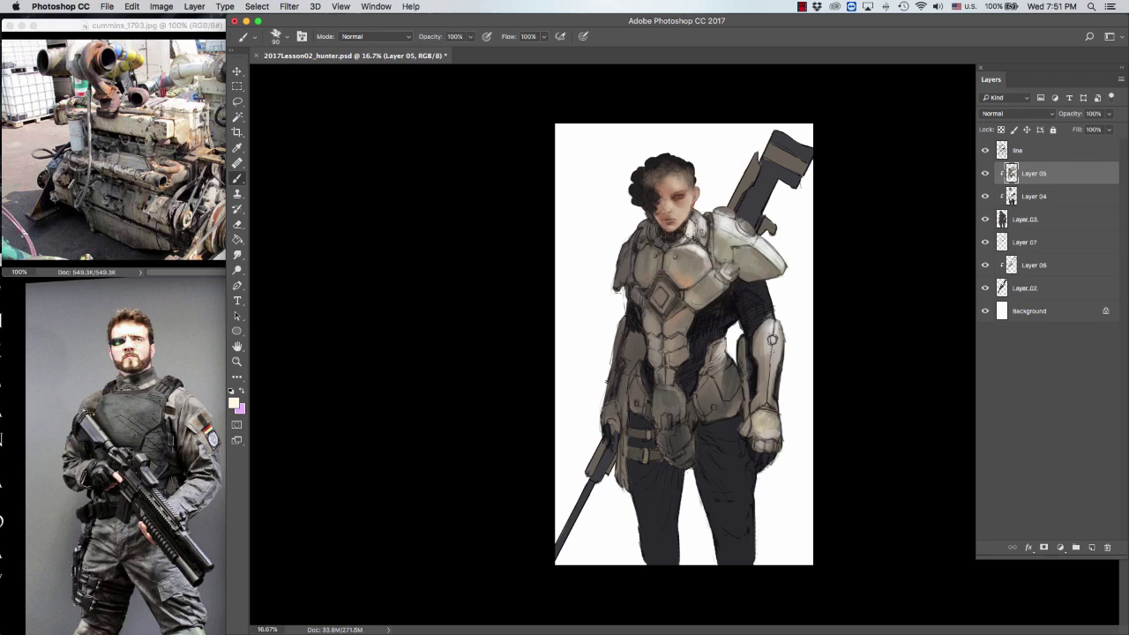
Step: Refine the light and dark modelling of the hip plate with colours sampled from the armour
left_click(723, 347, "alt")
left_click_drag(729, 358, 734, 418)
left_click(733, 408, "alt")
key("bracketleft")
key("bracketleft")
key("bracketleft")
key("bracketleft")
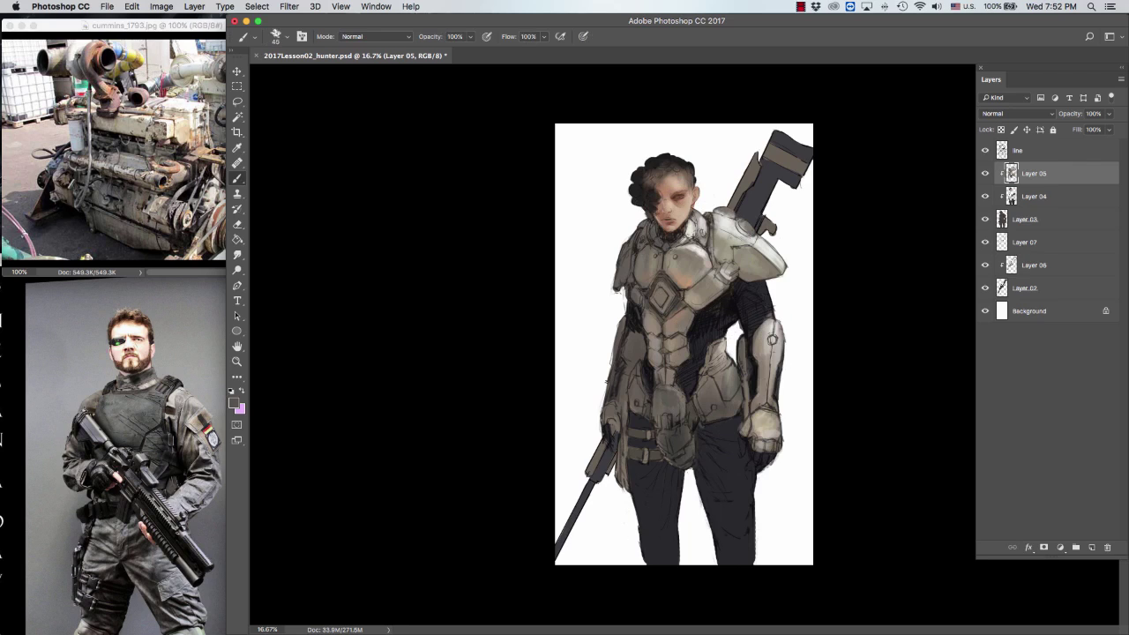
Step: Sharpen the highlights on the chest and shoulder armour and tint the curly hair with a sampled tone
left_click_drag(695, 291, 711, 306)
left_click(711, 305, "alt")
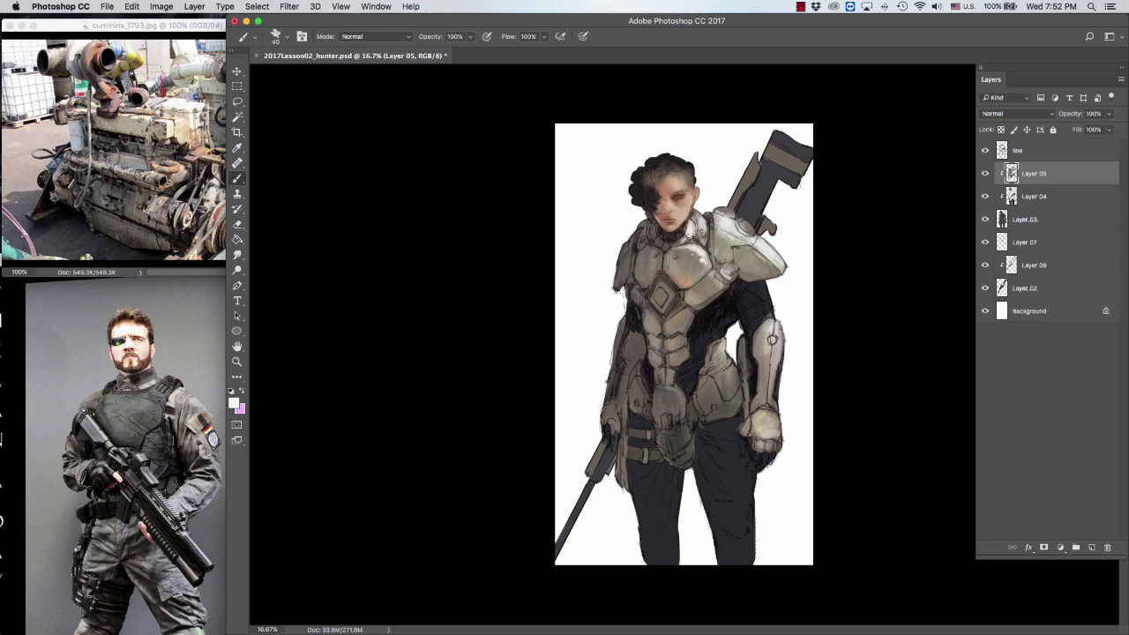
left_click(762, 259, "alt")
left_click(646, 167, "alt")
left_click_drag(646, 176, 669, 161)
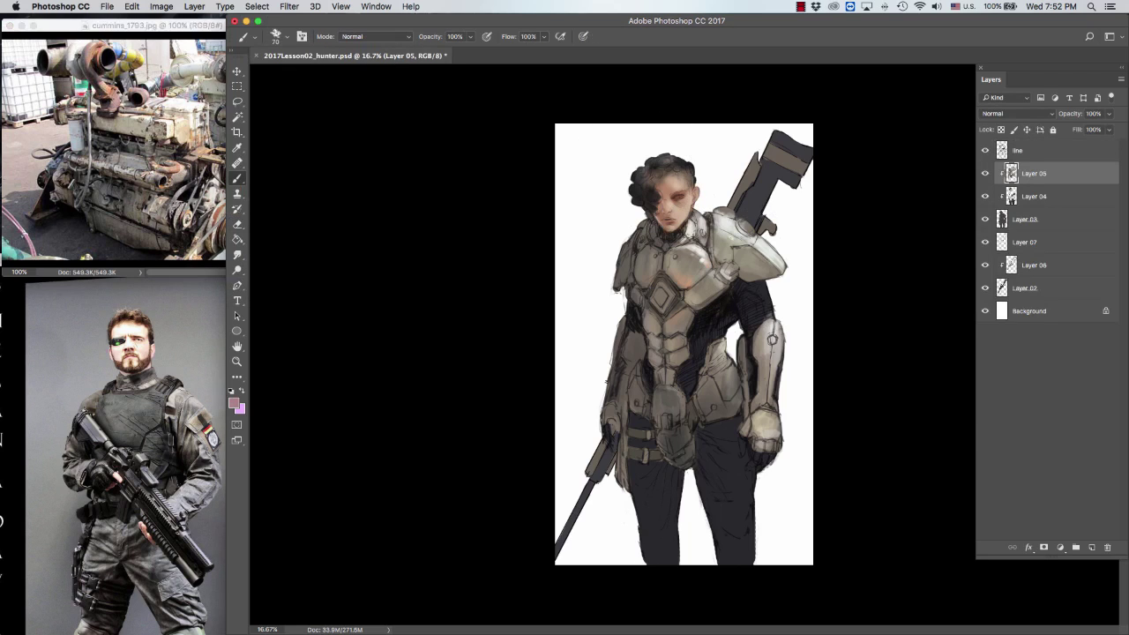
Step: Sample dark tones from the undersuit and deepen its shadows at the waist and upper arm
left_click(717, 325, "alt")
key("bracketleft")
left_click(756, 302, "alt")
key("bracketright")
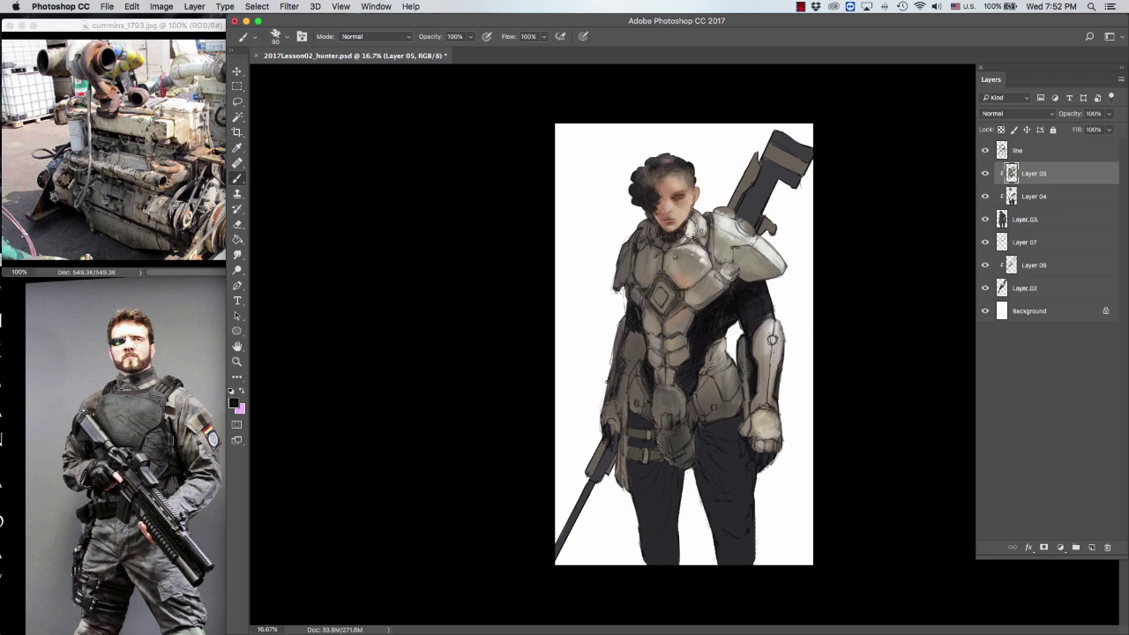
Step: Paint dark shadows down the trouser leg beneath the large hip plate, increasing the brush size
mouse_move(701, 432)
left_mouse_down()
mouse_move(745, 409)
mouse_move(710, 492)
left_mouse_up()
key("bracketright")
key("bracketright")
key("bracketright")
left_click_drag(706, 447, 741, 558)
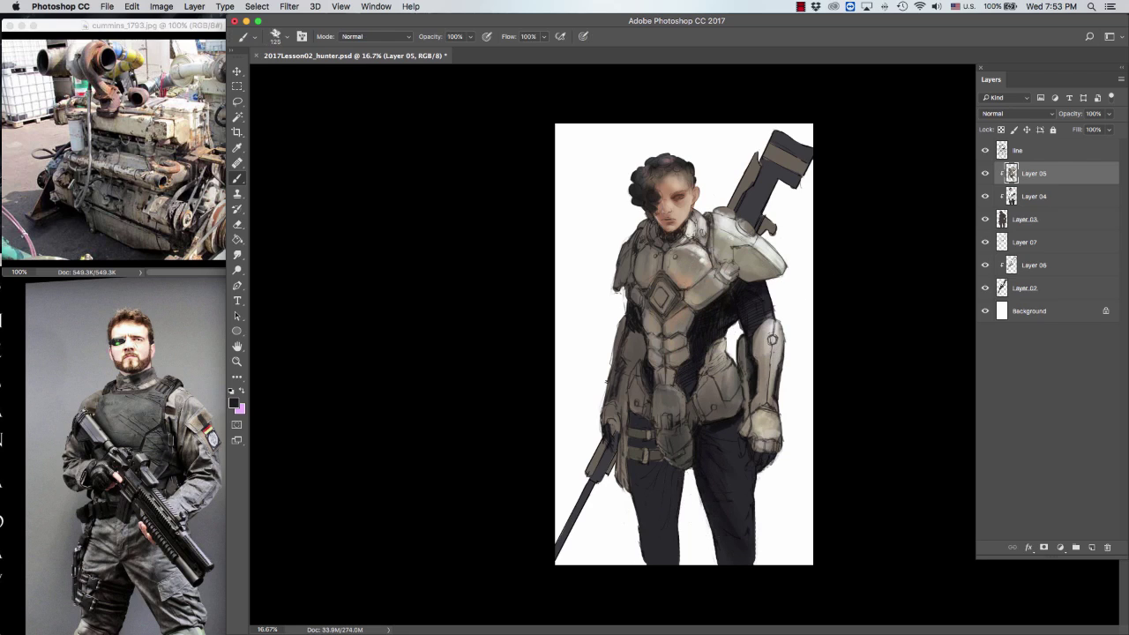
Step: Darken the trouser leg with the thigh straps, from the hip down to the canvas edge
mouse_move(626, 415)
left_mouse_down()
mouse_move(639, 429)
mouse_move(635, 516)
left_mouse_up()
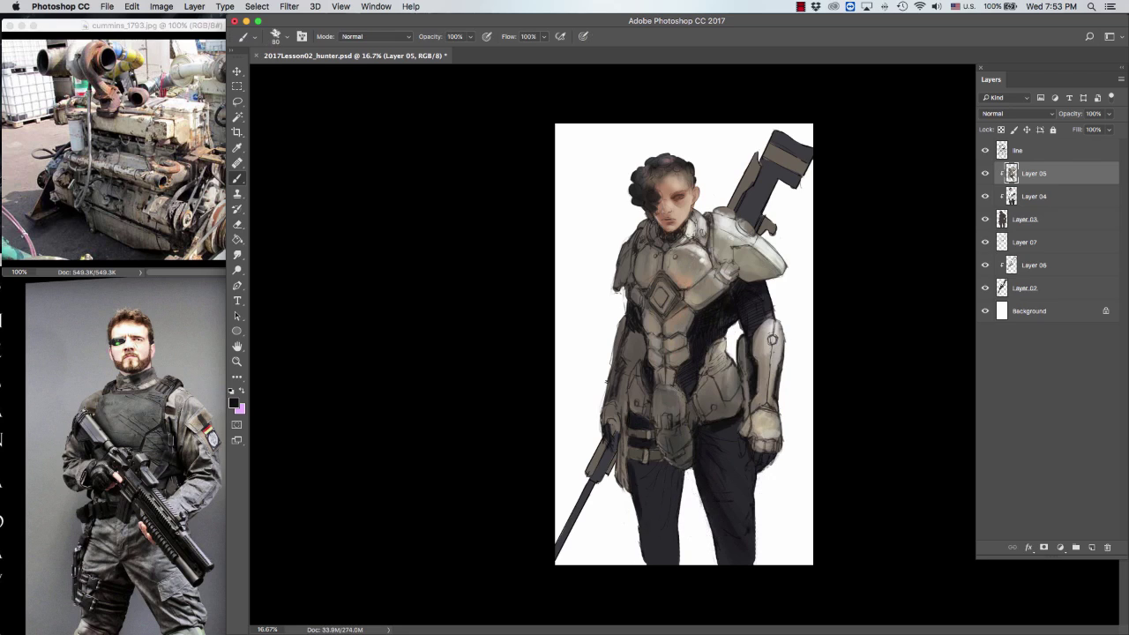
mouse_move(635, 463)
left_mouse_down()
mouse_move(666, 484)
mouse_move(679, 542)
mouse_move(665, 561)
left_mouse_up()
key("bracketright")
key("bracketright")
key("bracketright")
key("bracketleft")
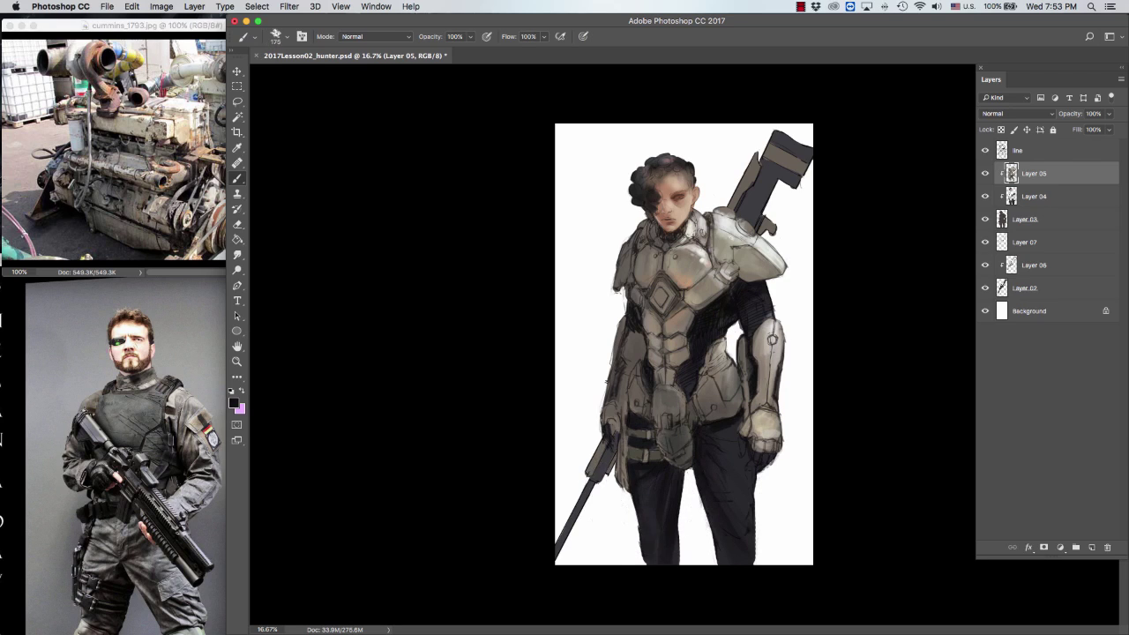
Step: Paint dark fabric folds over the thigh and knee of the unstrapped leg with sampled trouser colours
left_click_drag(721, 454, 743, 503)
left_click(705, 433, "alt")
mouse_move(732, 432)
left_mouse_down()
mouse_move(737, 461)
mouse_move(728, 444)
left_mouse_up()
key("bracketleft")
left_click_drag(739, 498, 752, 524)
key("bracketright")
key("bracketright")
key("bracketright")
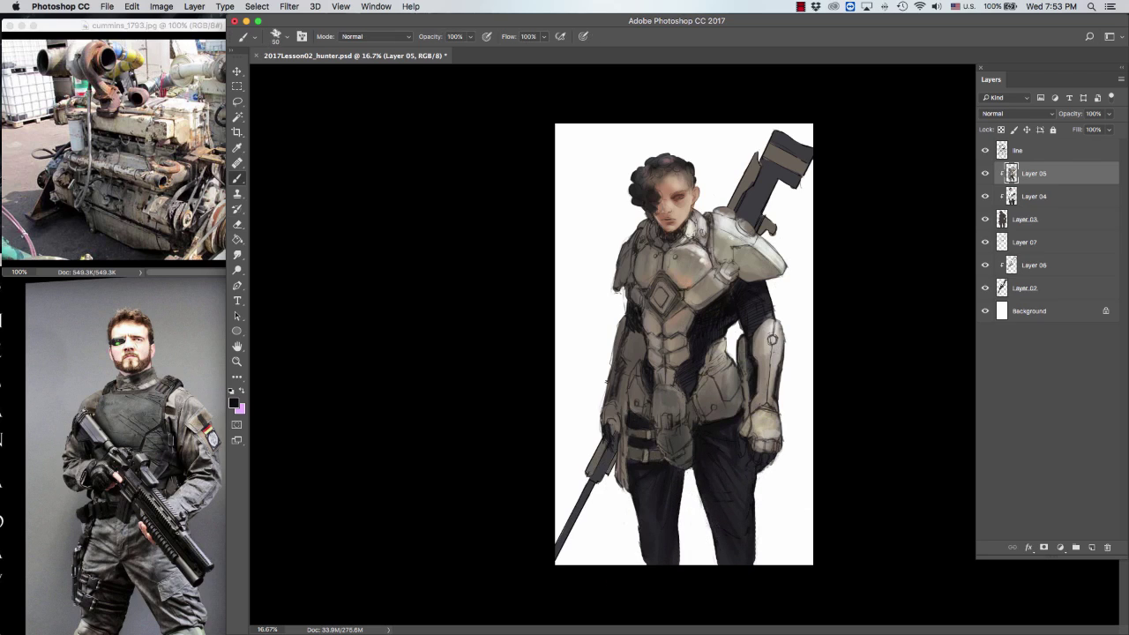
Step: Shade the shadow-side shoulder plate and arm, the chest armour and the groin plate, enlarging the brush for the broader strokes
left_click_drag(621, 253, 625, 280)
left_click_drag(662, 272, 663, 282)
left_click_drag(657, 388, 667, 470)
left_click_drag(623, 261, 633, 357)
key("bracketright")
key("bracketright")
key("bracketright")
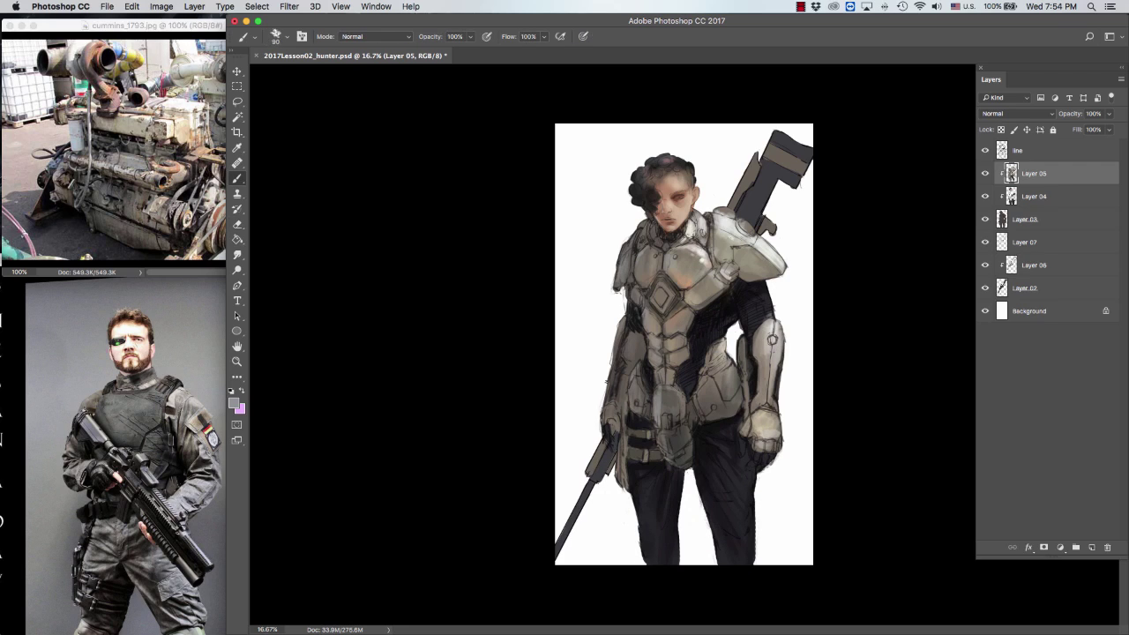
Step: Paint shading on the hanging thigh cloth, the leg straps and the adjoining groin plate with sampled armour tones
left_click_drag(629, 469, 630, 499)
left_click_drag(665, 461, 636, 434)
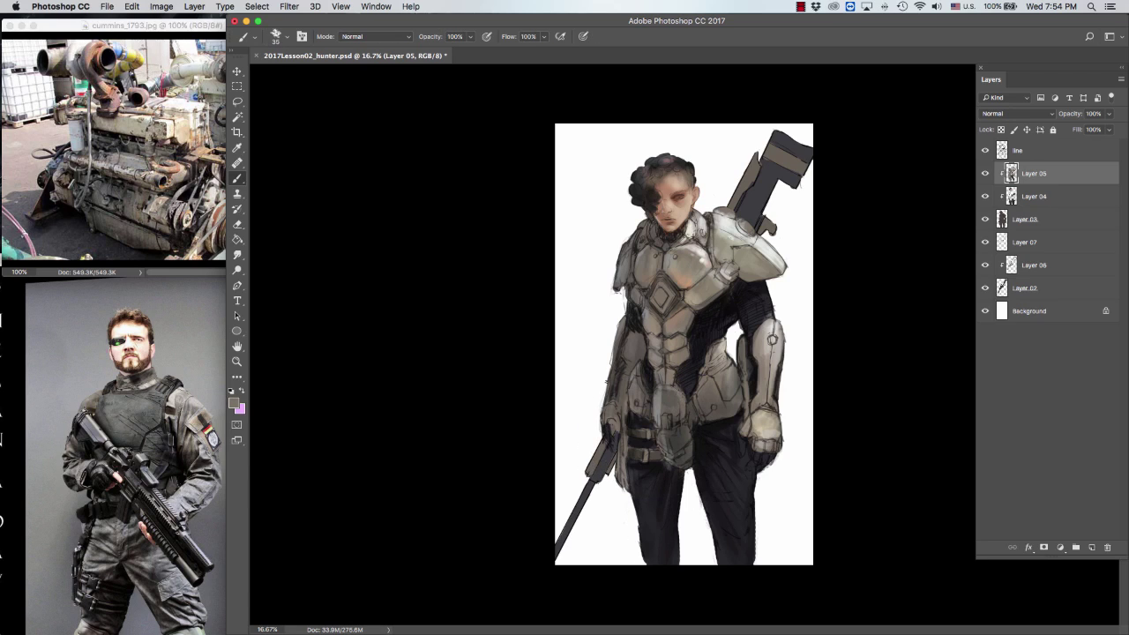
key("bracketright")
key("bracketright")
left_click(663, 396, "alt")
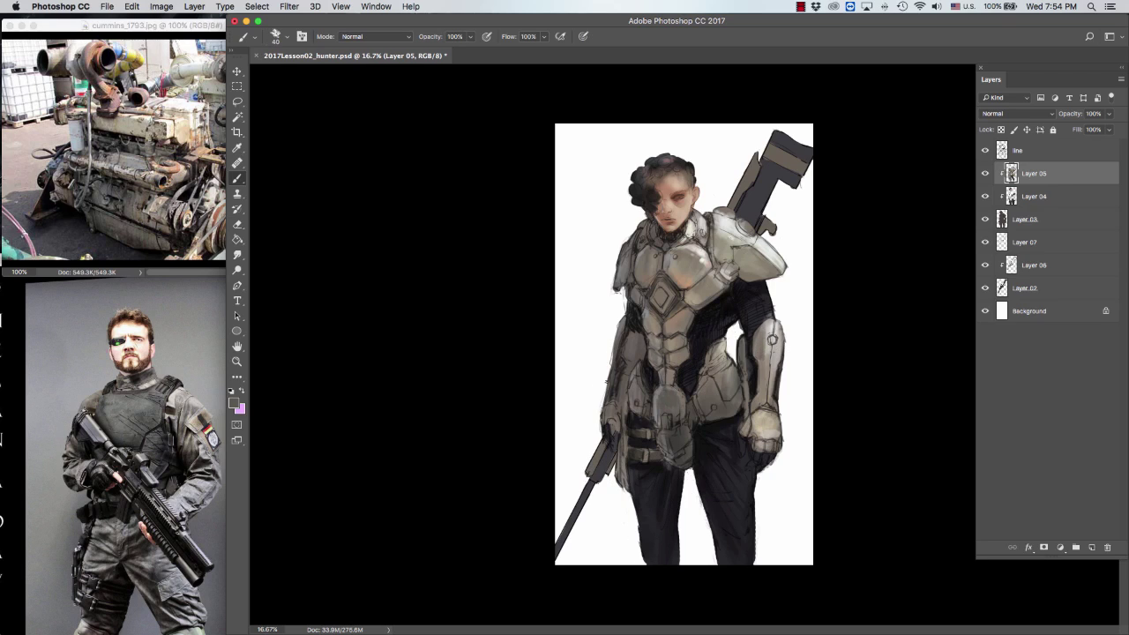
Step: Activate Layer 06 and paint grey light onto the stock of the rifle behind the shoulder
key("bracketright")
key("bracketright")
key("bracketright")
left_click(760, 344, "ctrl")
left_click(761, 344, "ctrl")
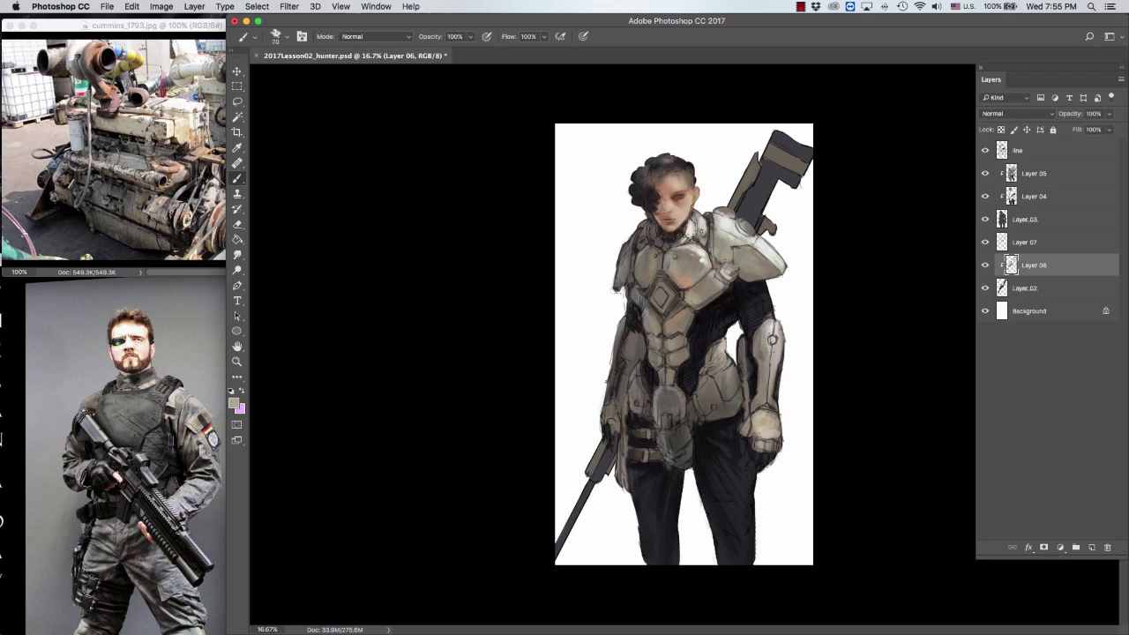
key("bracketleft")
key("bracketleft")
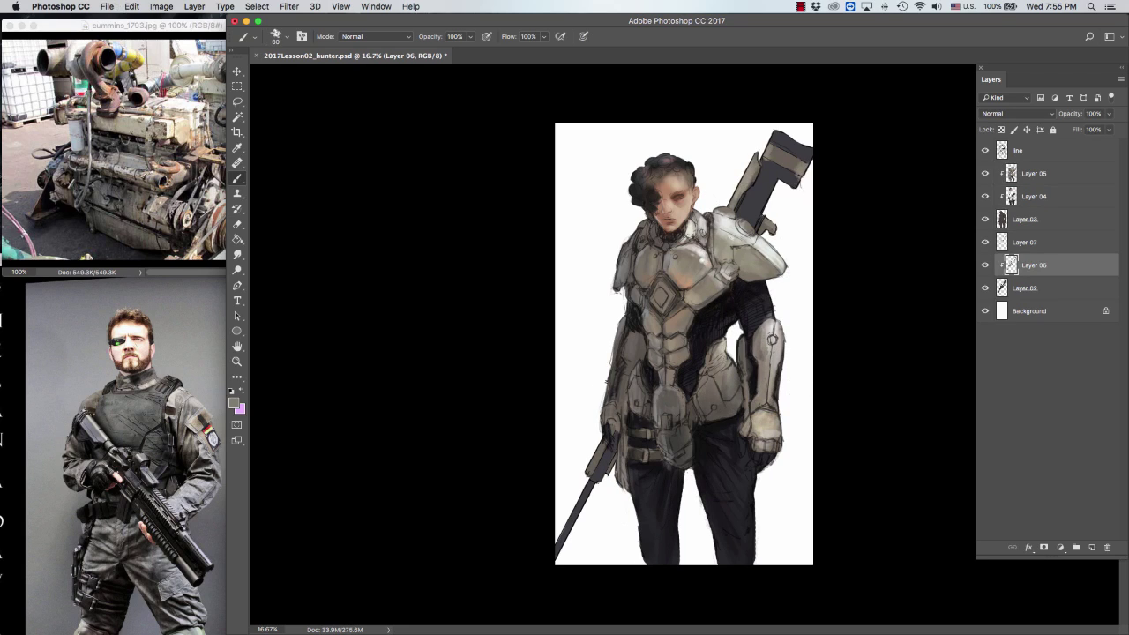
Step: Sample a dark tone from the lower rifle and deepen the shadows along its barrel and body, varying the brush size
key("bracketright")
key("bracketright")
key("bracketright")
key("bracketright")
key("bracketright")
key("bracketright")
left_click(607, 464, "alt")
key("bracketleft")
key("bracketleft")
key("bracketleft")
key("bracketleft")
mouse_move(748, 214)
left_mouse_down()
mouse_move(764, 174)
mouse_move(755, 210)
mouse_move(767, 186)
left_mouse_up()
key("bracketleft")
key("bracketleft")
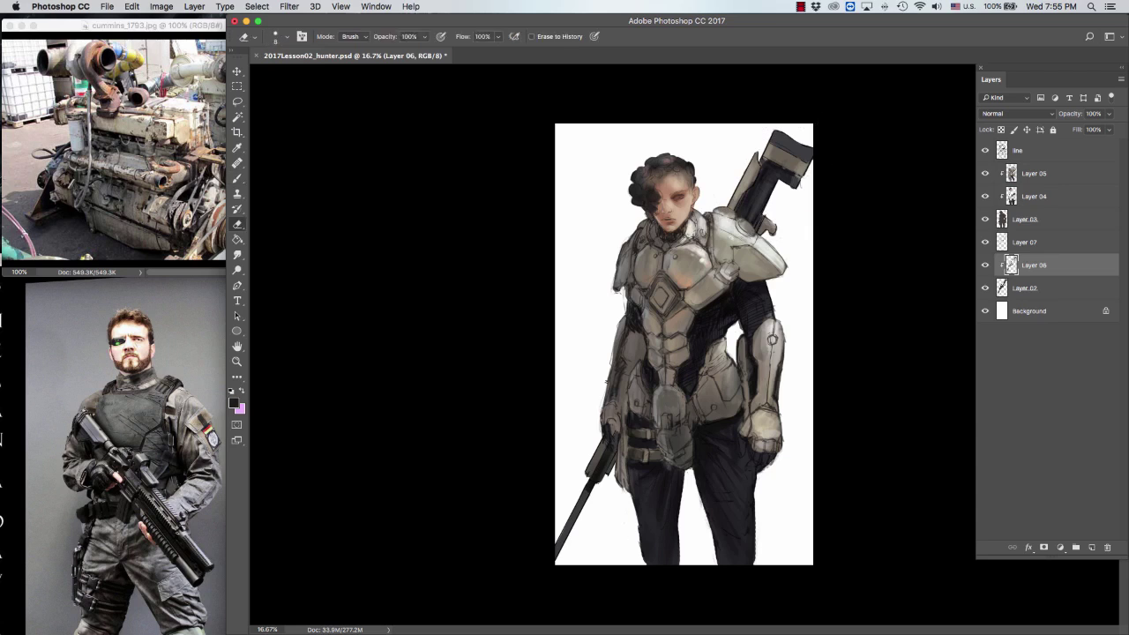
Step: Return to Layer 05 and repaint the forehead and cheek with warm skin tones sampled from the face
left_click(993, 175)
left_click(670, 189, "alt")
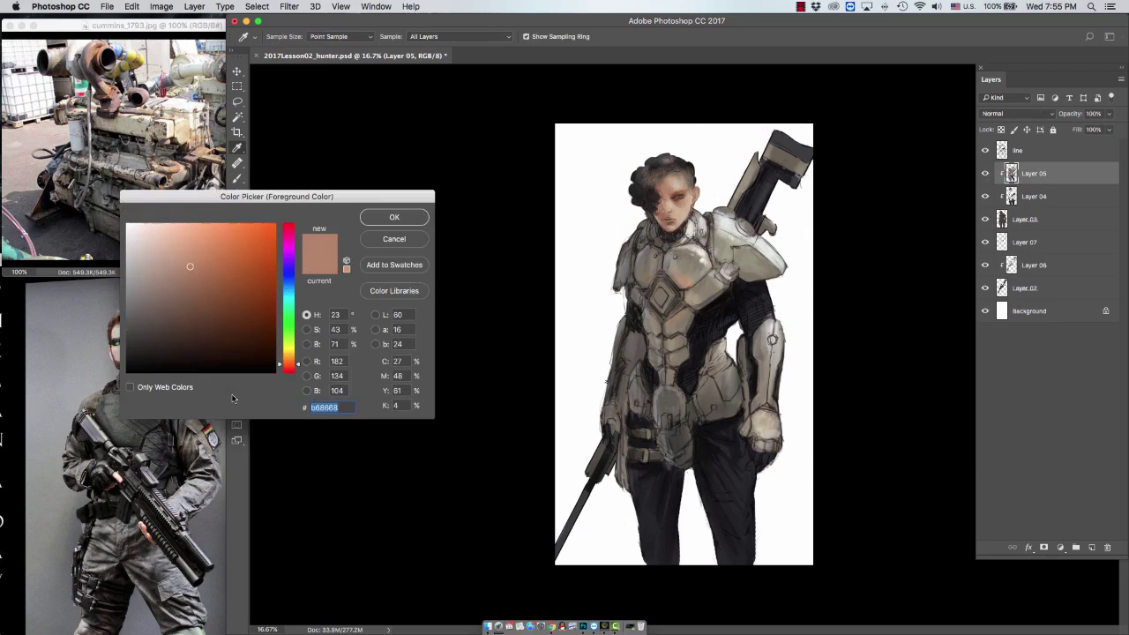
key("Return")
key("bracketright")
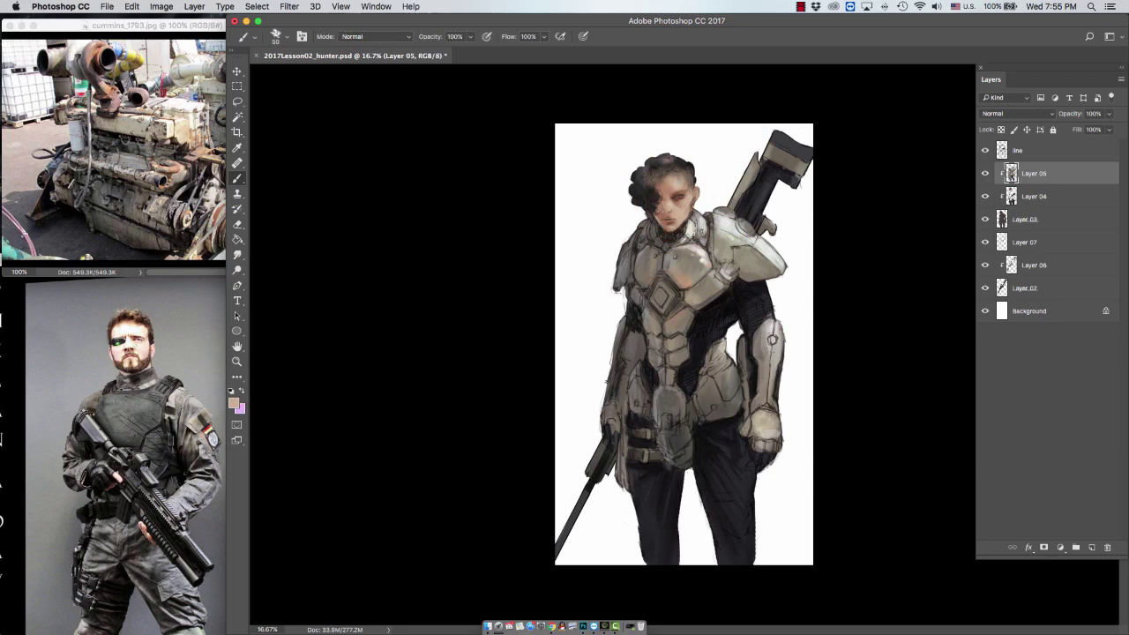
mouse_move(690, 203)
left_mouse_down()
mouse_move(694, 212)
mouse_move(684, 179)
left_mouse_up()
left_click(667, 186, "alt")
key("bracketright")
key("bracketright")
key("bracketright")
key("bracketright")
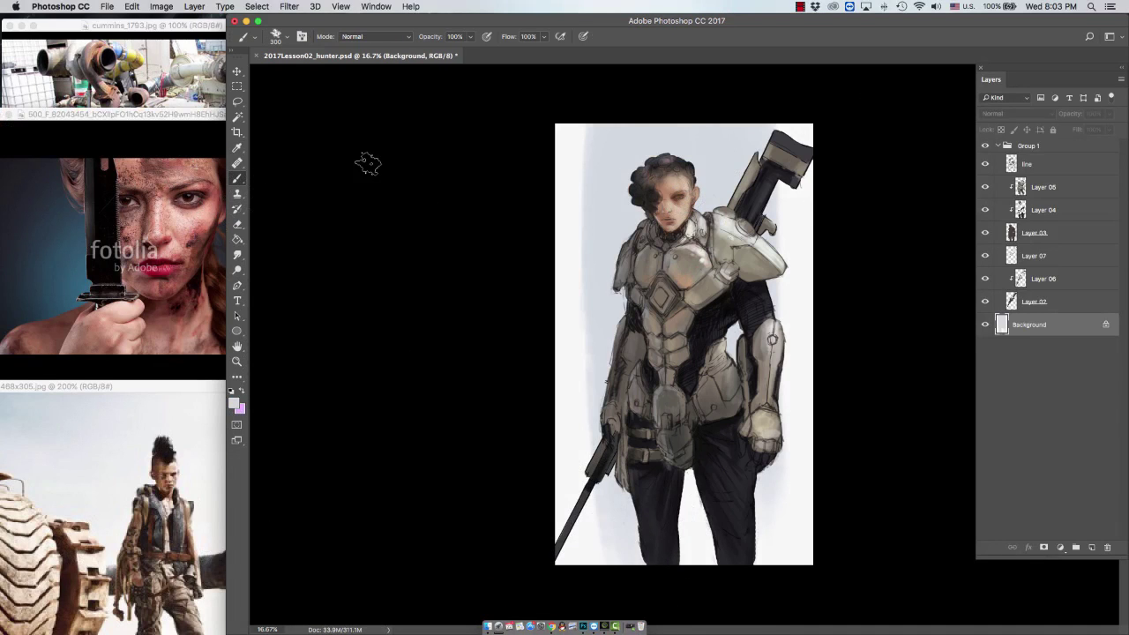
Step: Duplicate Group 1, hide the original group and sample a skin tone from the forehead on the copy's Layer 05
left_click(188, 472)
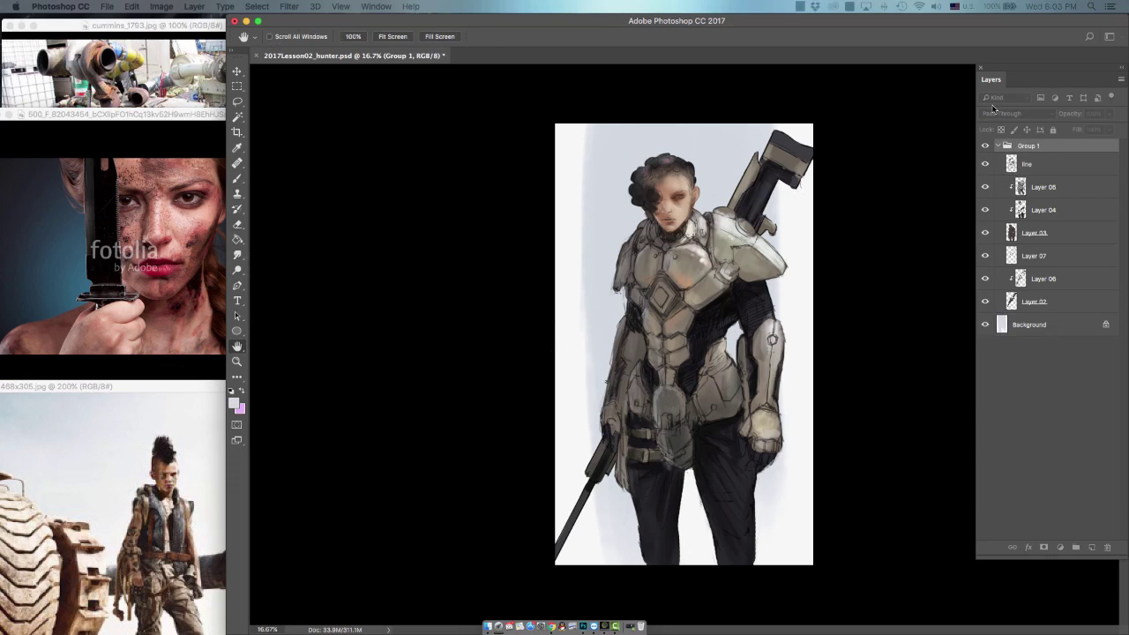
left_click(1051, 164)
left_click(684, 175, "alt")
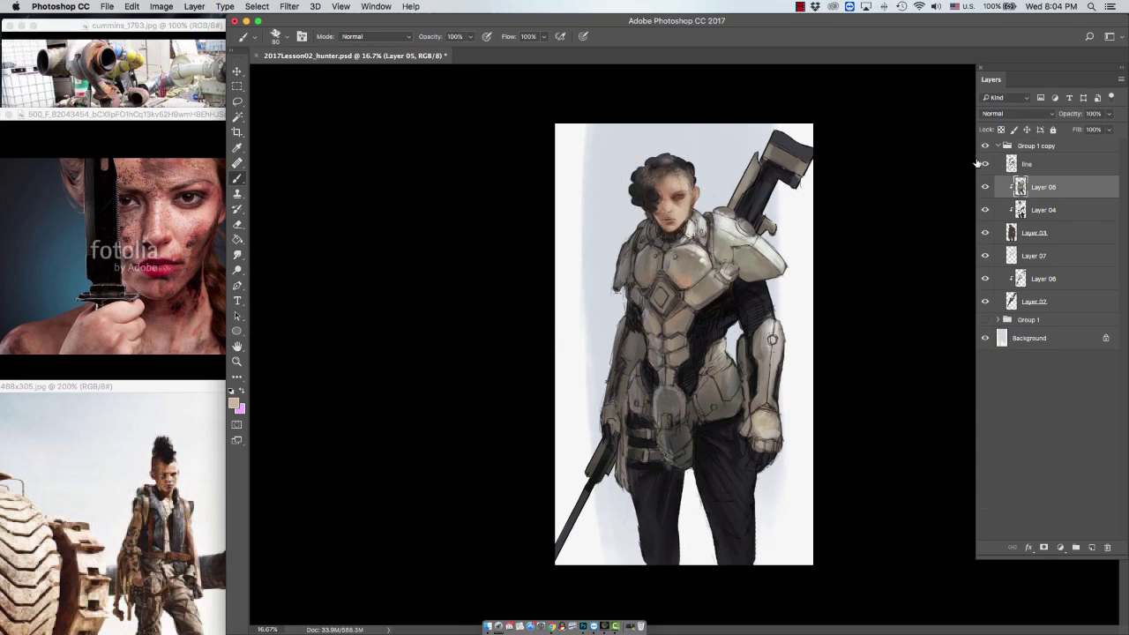
Step: Colorize the line layer with Hue/Saturation at hue 30, saturation 25 and lightness +28
left_click(1015, 113)
left_click(995, 83)
left_click_drag(1109, 129, 1120, 144)
key("super+u")
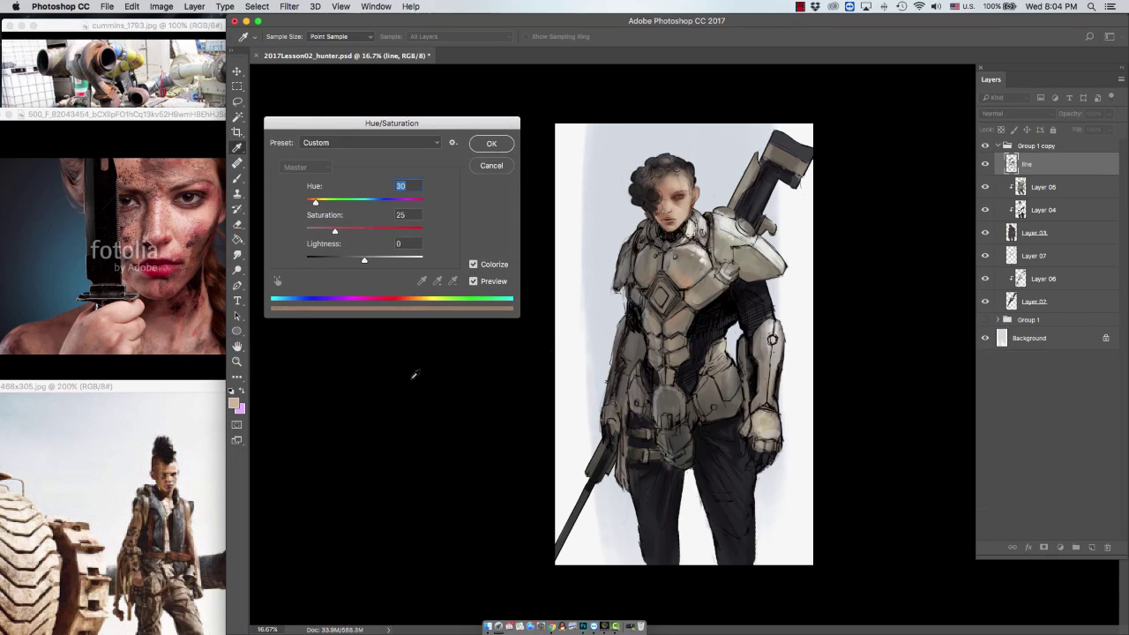
left_click_drag(364, 259, 381, 260)
left_click_drag(335, 231, 352, 231)
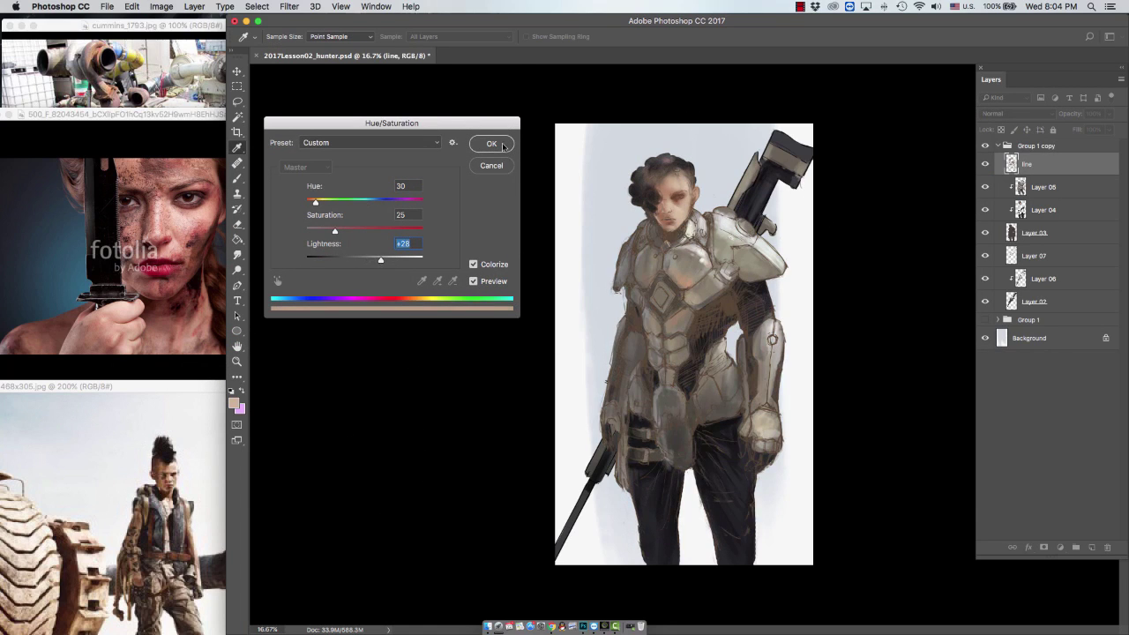
key("Return")
Step: Set the line layer's blend mode to Multiply and its fill to 65%
left_click(1014, 112)
left_click(1014, 146)
left_click_drag(1109, 130, 1085, 146)
Step: Paint warm orange-brown tones into the face and chest armour on Layer 05 with a smaller brush
left_click(1050, 188)
scroll(719, 316, "up", 1)
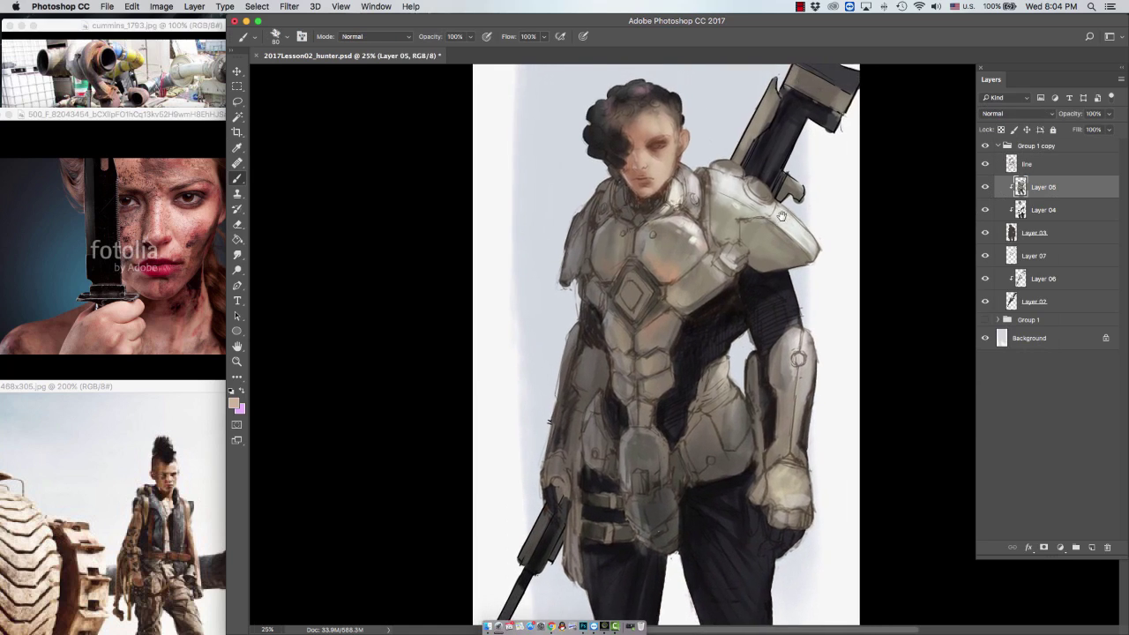
key("bracketleft")
key("bracketleft")
key("bracketleft")
key("bracketleft")
key("bracketleft")
key("bracketleft")
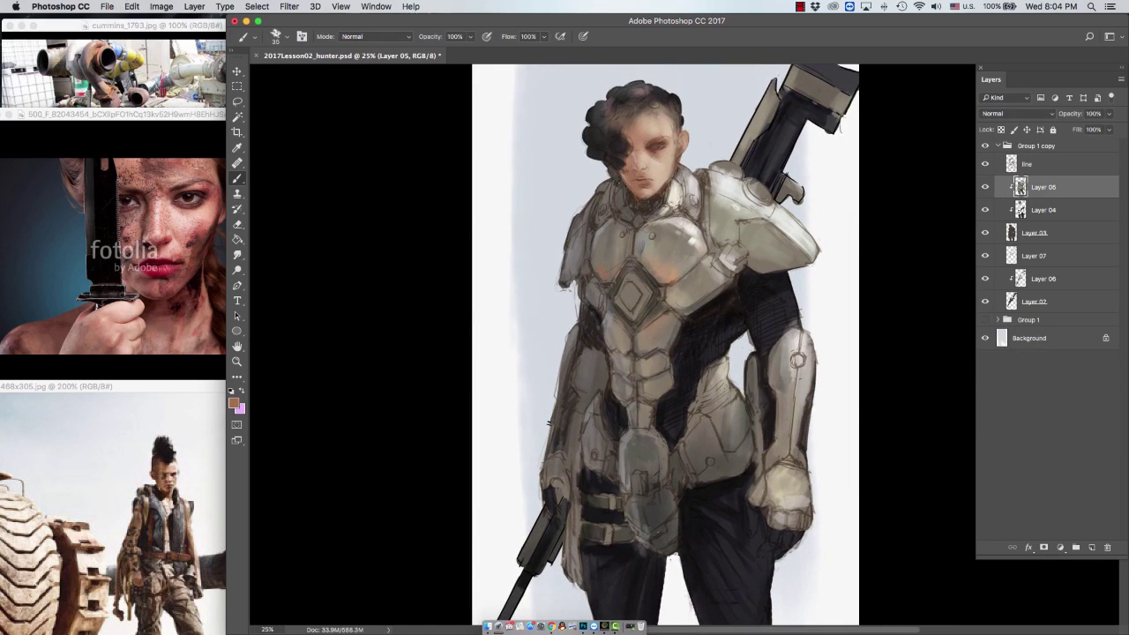
scroll(720, 301, "down", 1)
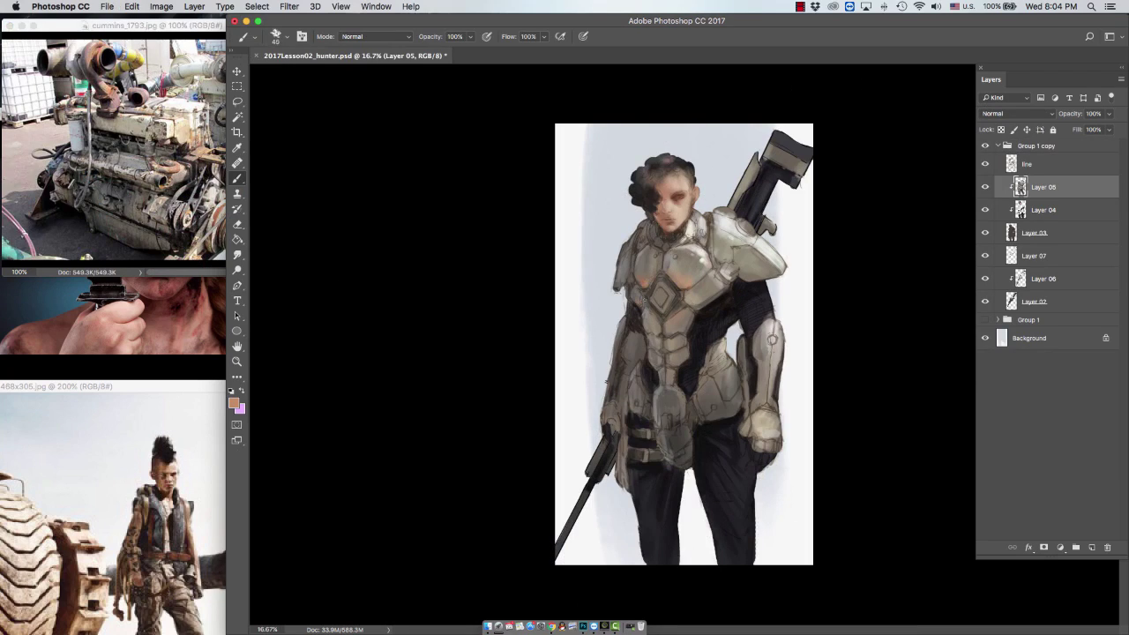
Step: Add a layer above the line art and mark the light directions with arrows labelled main, sky and reflection
key("alt+bracketright")
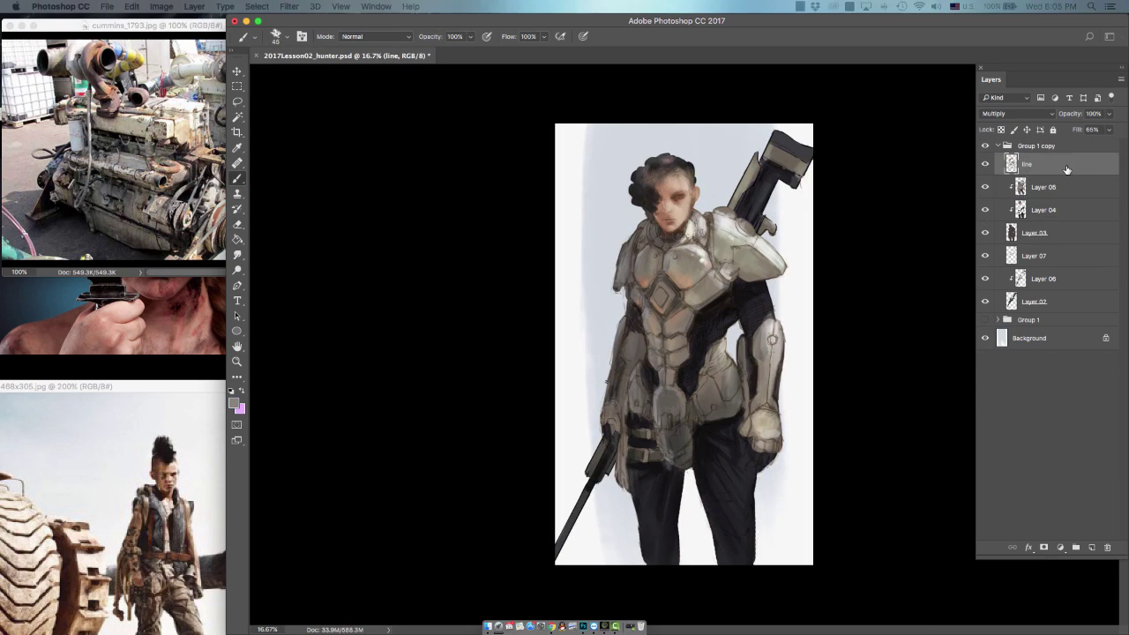
key("super+shift+alt+n")
left_click_drag(725, 131, 717, 147)
mouse_move(573, 143)
left_mouse_down()
mouse_move(590, 170)
mouse_move(587, 157)
left_mouse_up()
mouse_move(607, 533)
left_mouse_down()
mouse_move(607, 513)
mouse_move(611, 544)
mouse_move(628, 547)
left_mouse_up()
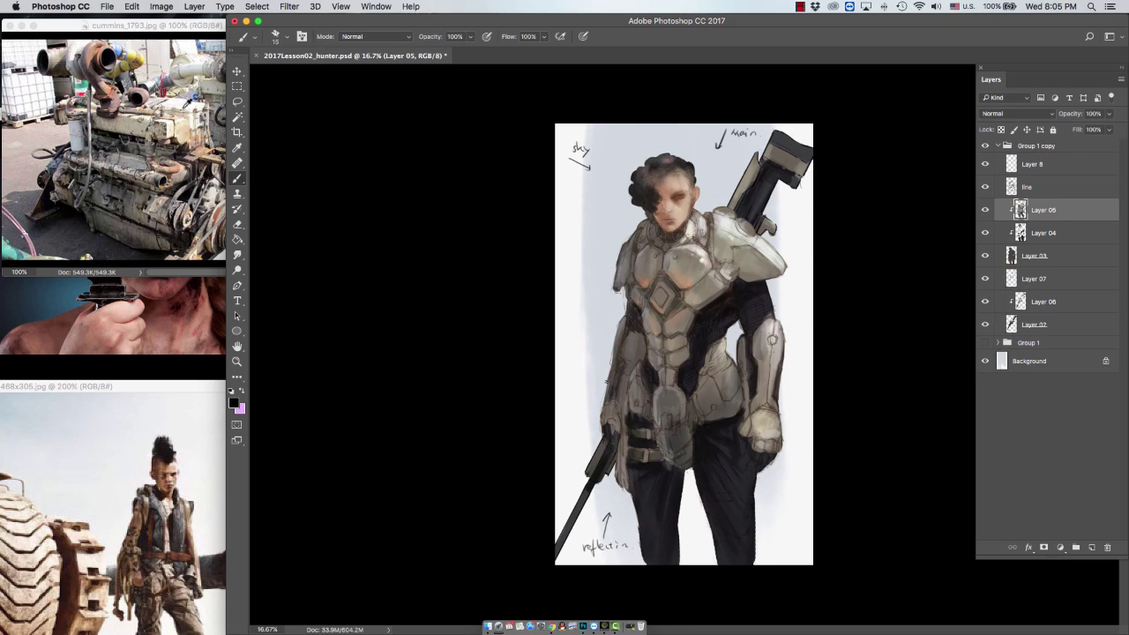
Step: Paint lighter and darker skin tones over the nose, cheek and forehead on Layer 05 with colours sampled from the face
left_click(685, 190, "alt")
key("bracketleft")
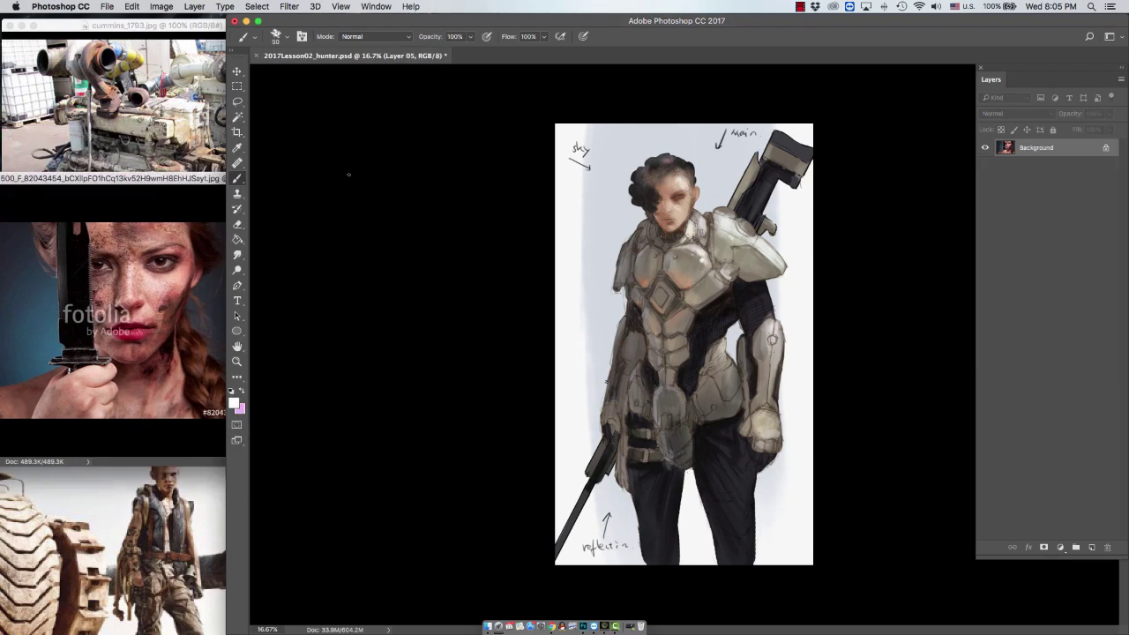
scroll(680, 282, "up", 1)
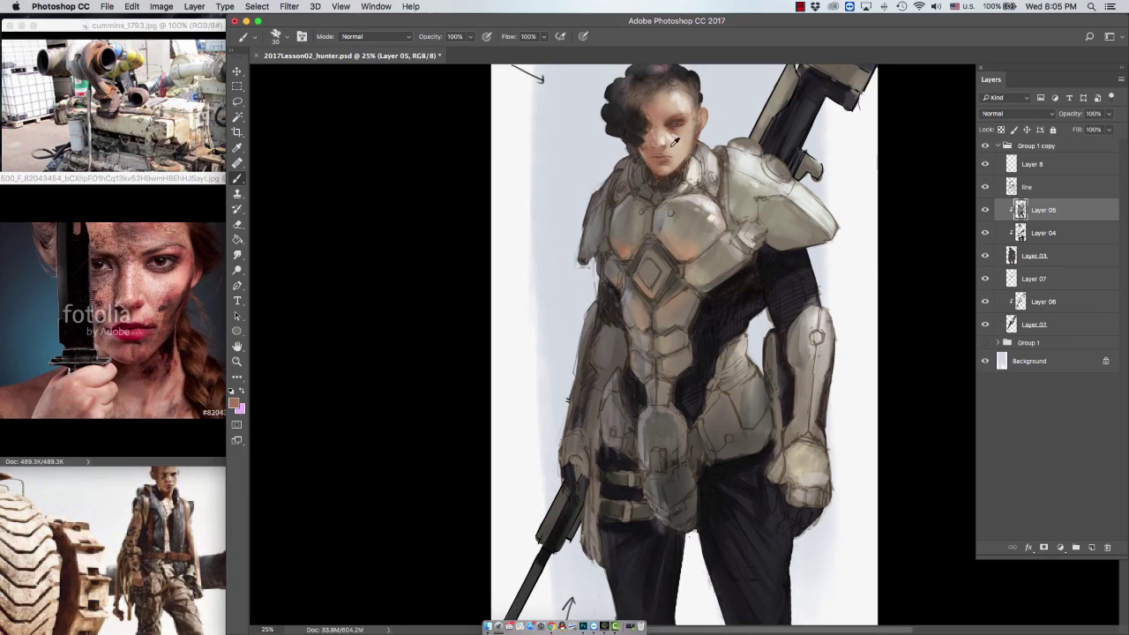
left_click_drag(675, 141, 658, 119)
left_click(663, 110, "alt")
left_click(680, 139, "alt")
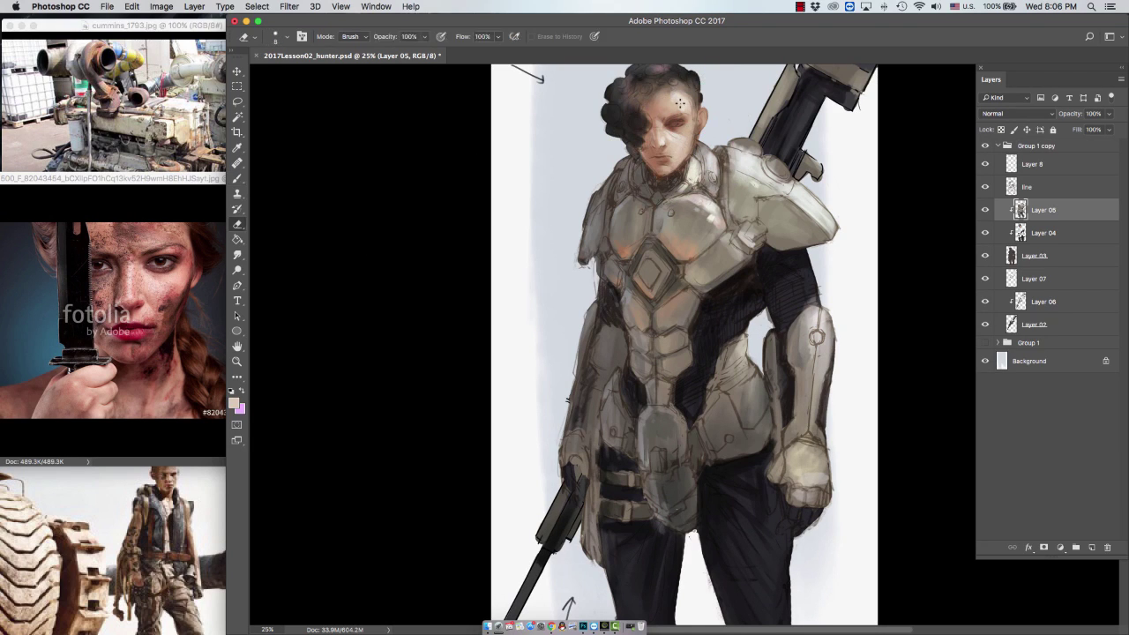
Step: Switch briefly to the eraser, pick a dark red foreground colour and resume painting the face with sampled tones
key("e")
left_click(233, 403)
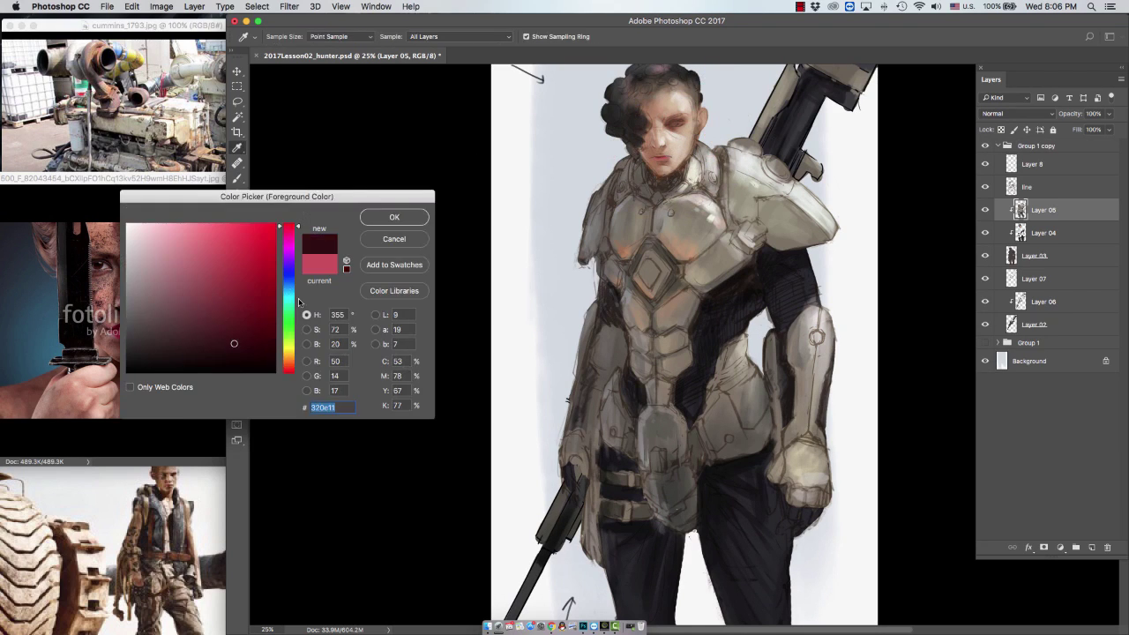
left_click(256, 381)
left_click(396, 222)
key("b")
left_click(671, 136, "alt")
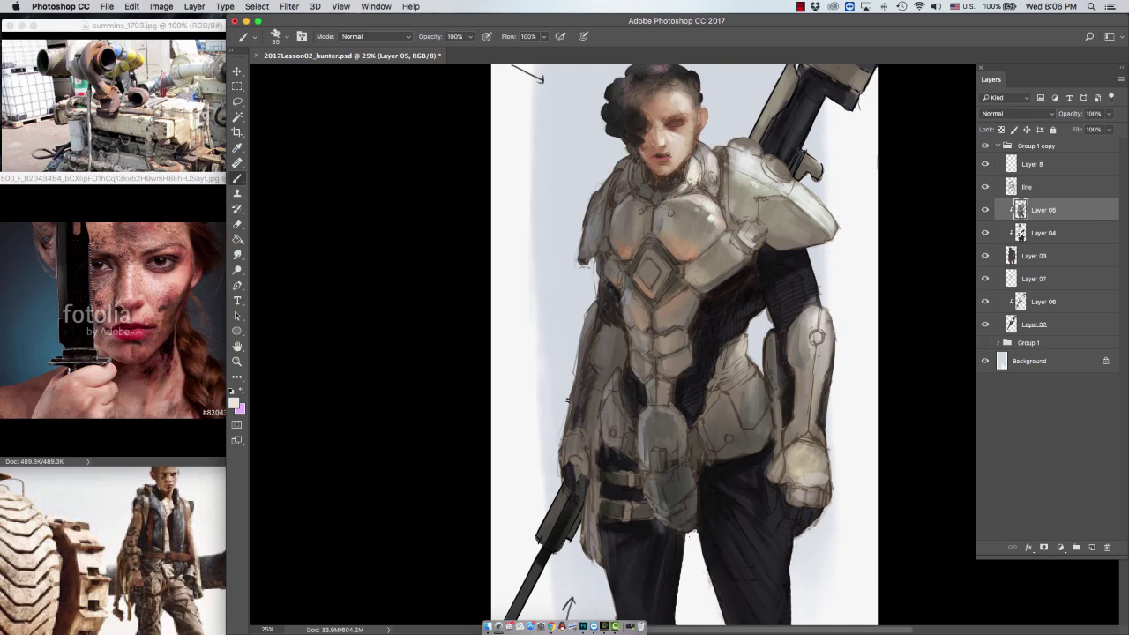
Step: Refine the lips, chin and jaw with sampled skin tones, adjusting the brush size
key("bracketright")
key("bracketright")
key("bracketleft")
left_click(663, 163, "alt")
left_click_drag(662, 168, 665, 177)
key("bracketright")
left_click(685, 164, "alt")
left_click(674, 151, "alt")
scroll(674, 265, "up", 1)
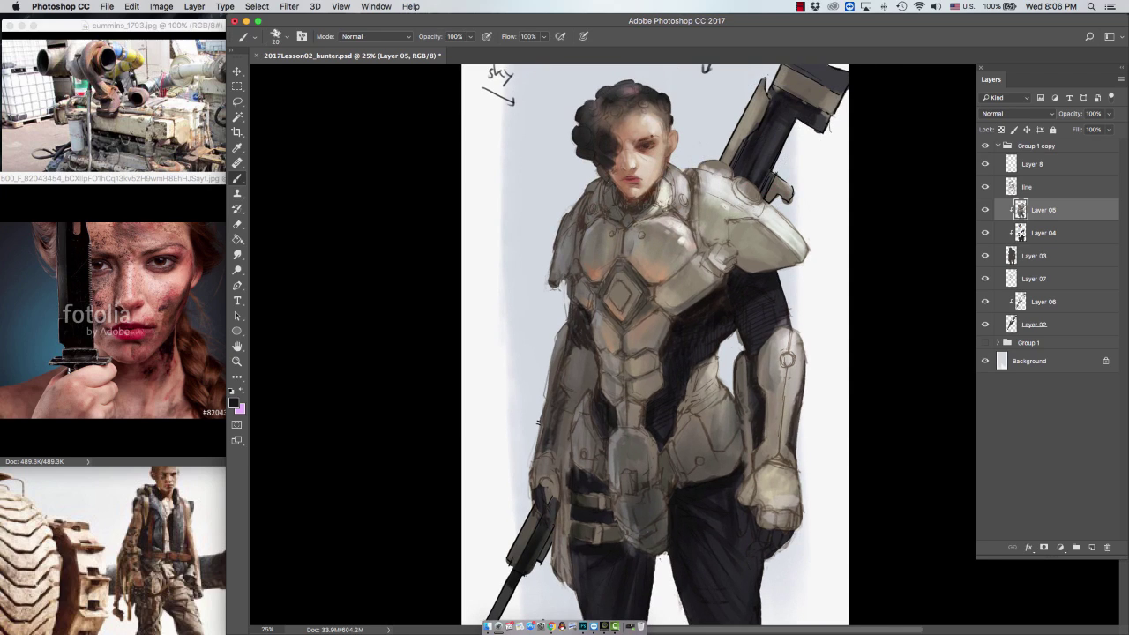
Step: Paint dark curls along the hairline with sampled hair tones, then reduce the brush for finer strands
key("bracketright")
left_click(613, 141, "alt")
key("bracketright")
key("bracketright")
left_click(615, 112, "alt")
left_click_drag(613, 111, 623, 107)
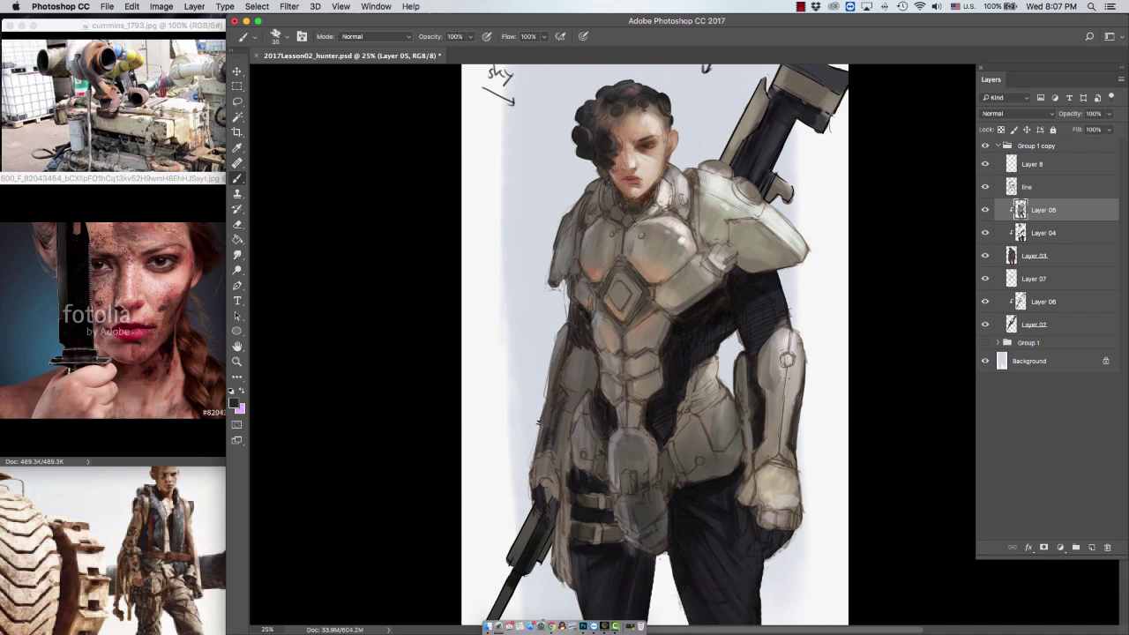
key("bracketleft")
key("bracketleft")
key("bracketleft")
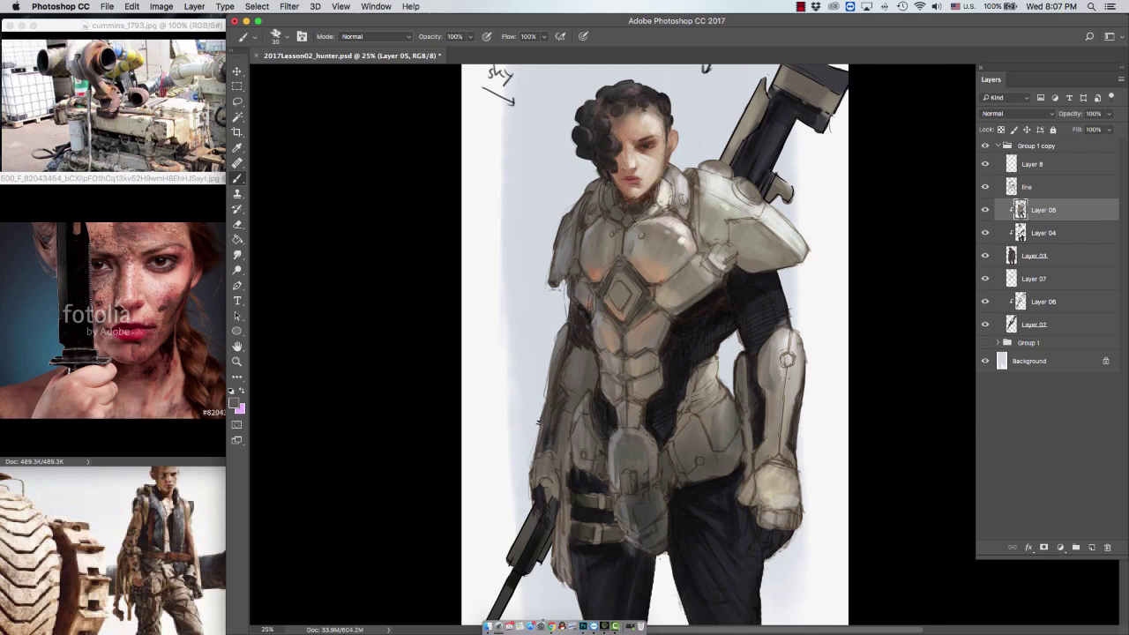
Step: Build up the curls hanging over the covered side of the face with sampled dark tones and a larger brush
scroll(609, 132, "right", 2)
key("bracketright")
left_click(620, 141, "alt")
key("bracketright")
key("bracketright")
key("bracketright")
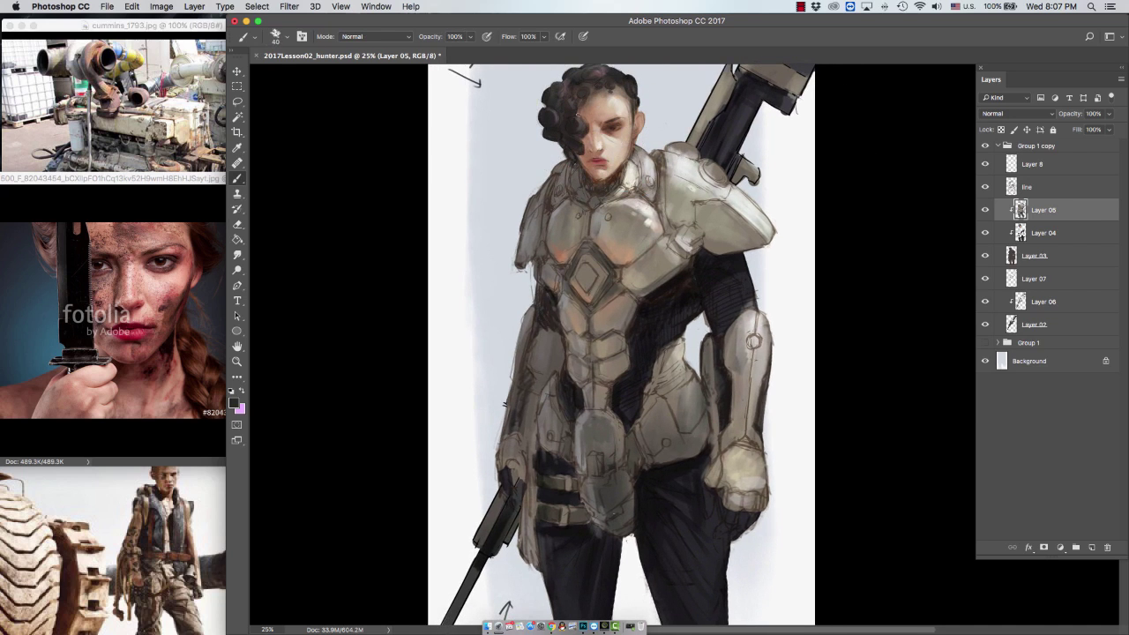
left_click(582, 102, "alt")
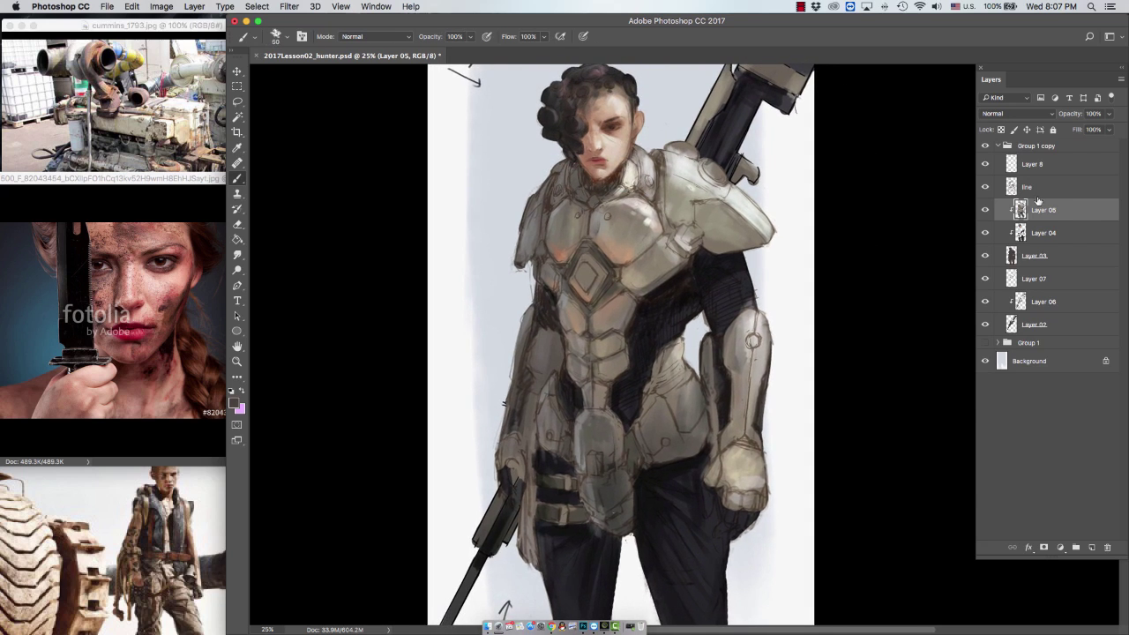
Step: Lasso the mohawk figure in the reference photo and bring it into the painting over the hunter's torso
key("ctrl+minus")
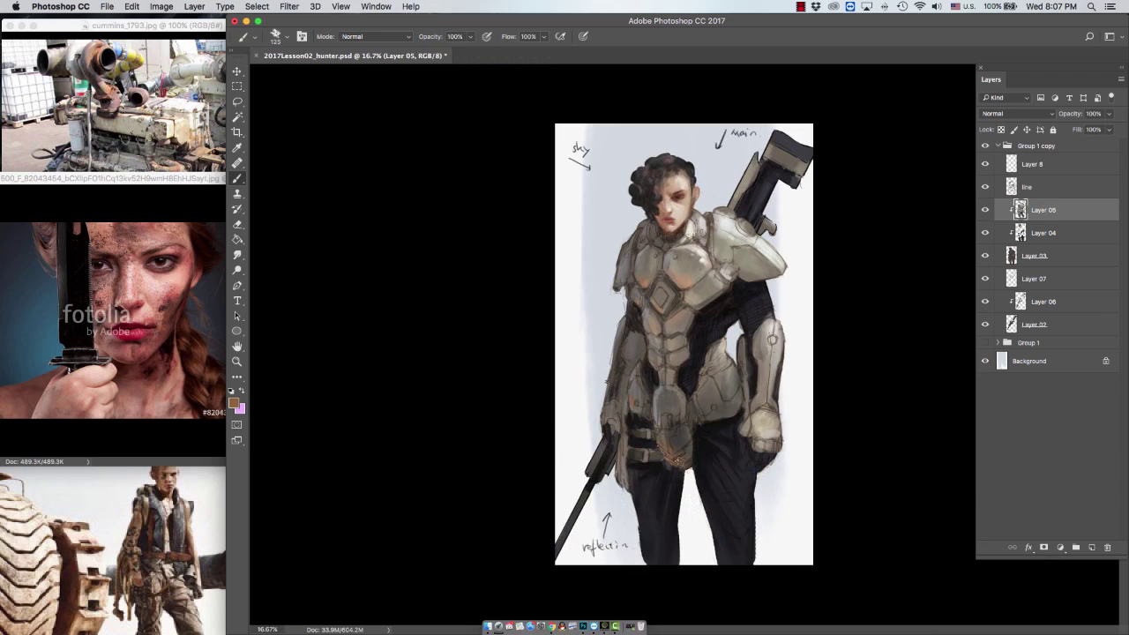
key("l")
left_click(168, 545)
key("ctrl+plus")
key("v")
left_click_drag(203, 538, 679, 335)
Step: Apply a Gaussian Blur to the pasted reference figure so only soft colour patches remain
left_click(289, 7)
mouse_move(360, 147)
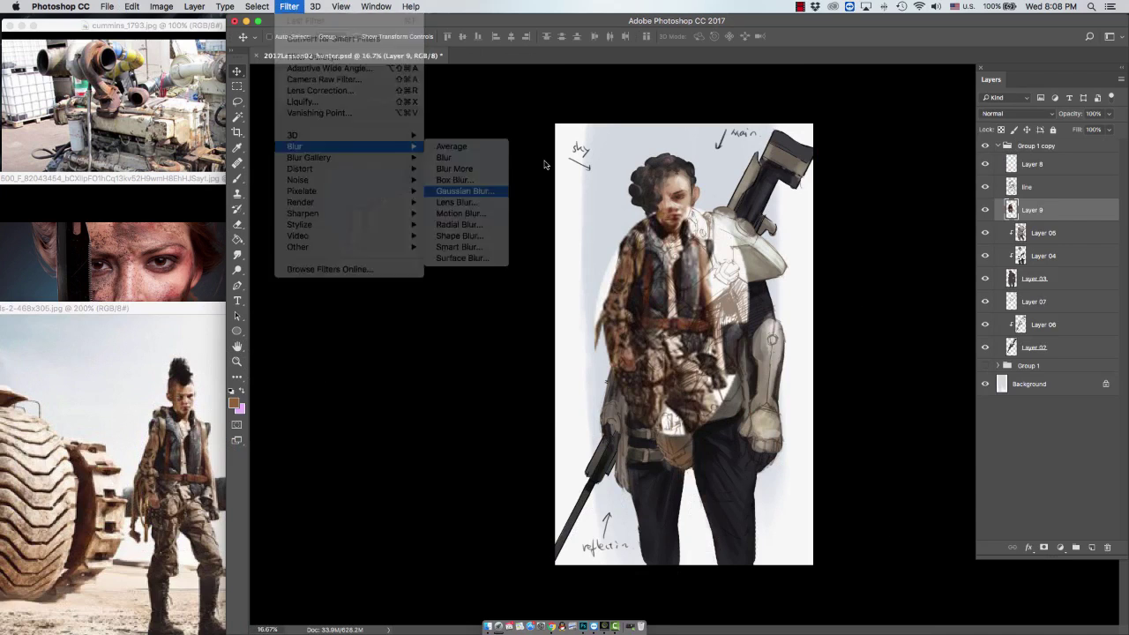
left_click(476, 191)
key("Return")
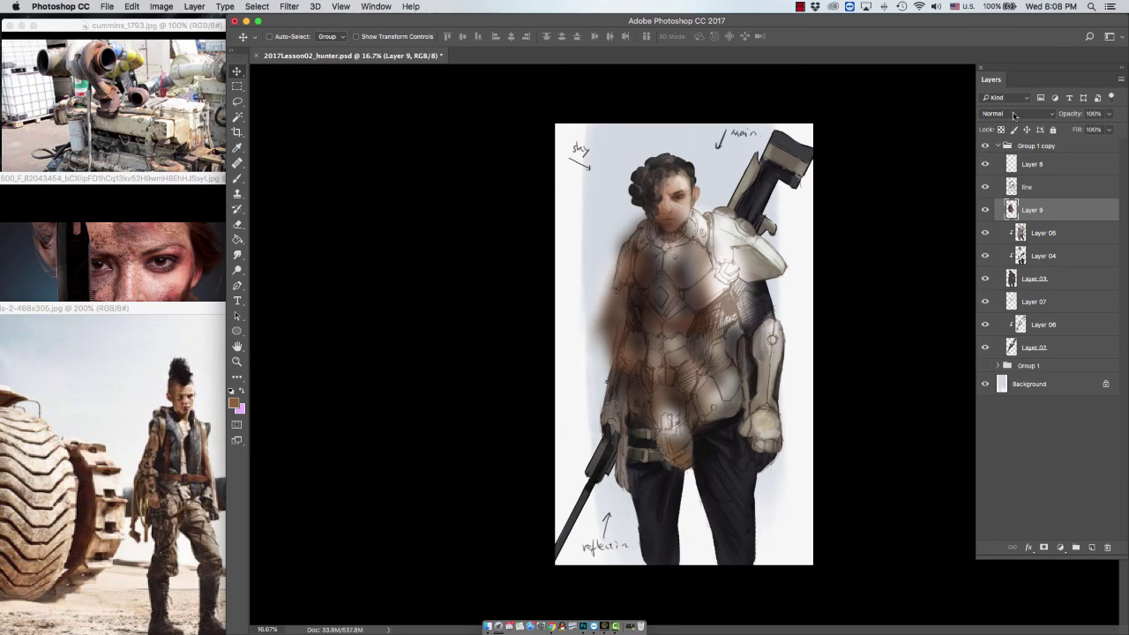
Step: Blend the blurred colour layer over the armour with Soft Light mode and 65% fill
left_click(1016, 113)
left_click(999, 378)
left_click(1022, 114)
left_click(999, 37)
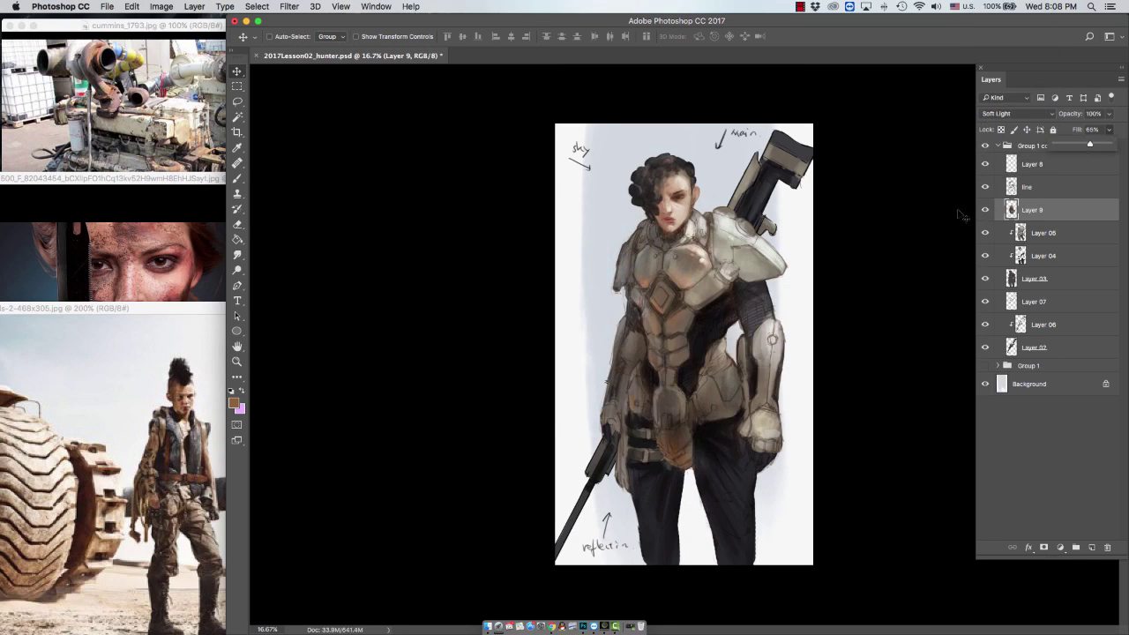
Step: Choose a textured eraser tip and erase excess blurred colour from the undersuit, arms and armour on Layer 9
key("b")
right_click(717, 298)
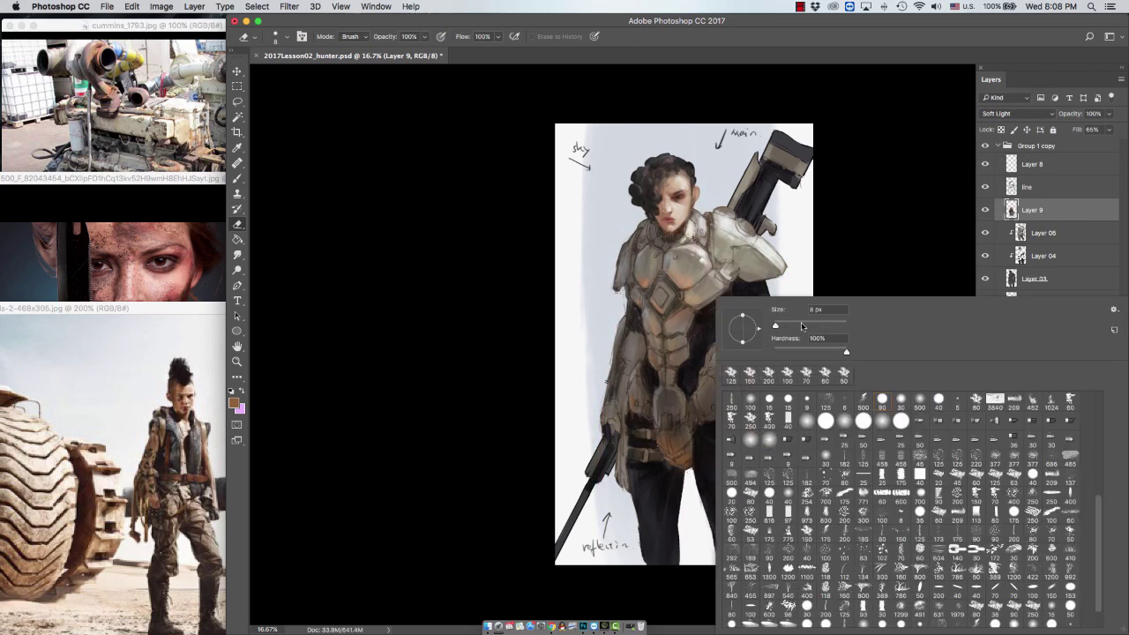
scroll(913, 512, "down", 1)
double_click(758, 353)
key("e")
key("b")
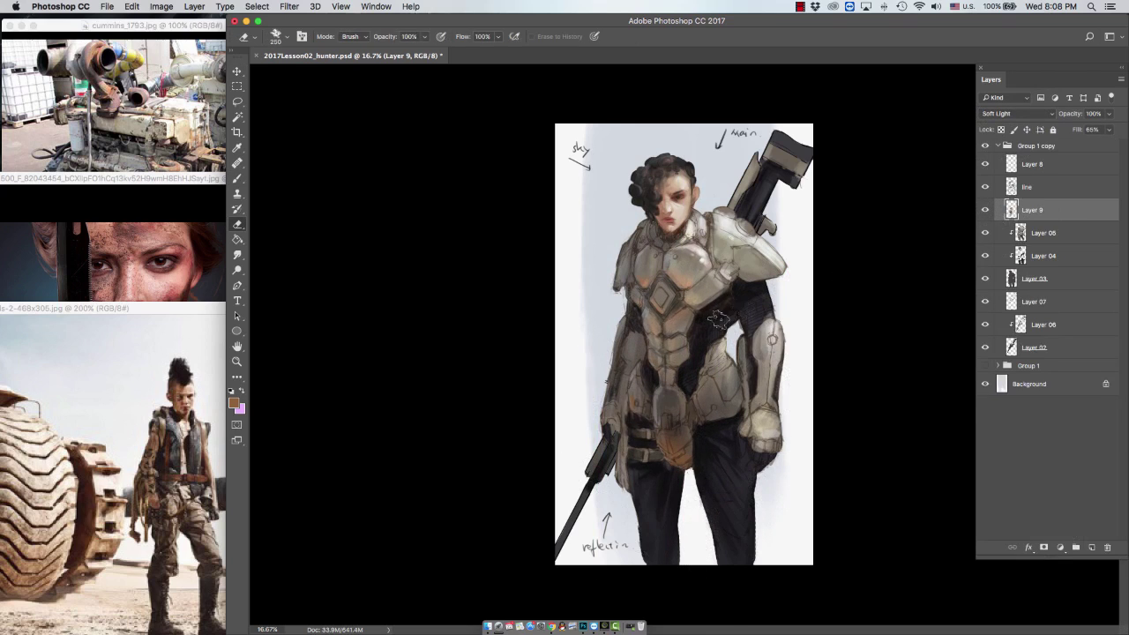
key("e")
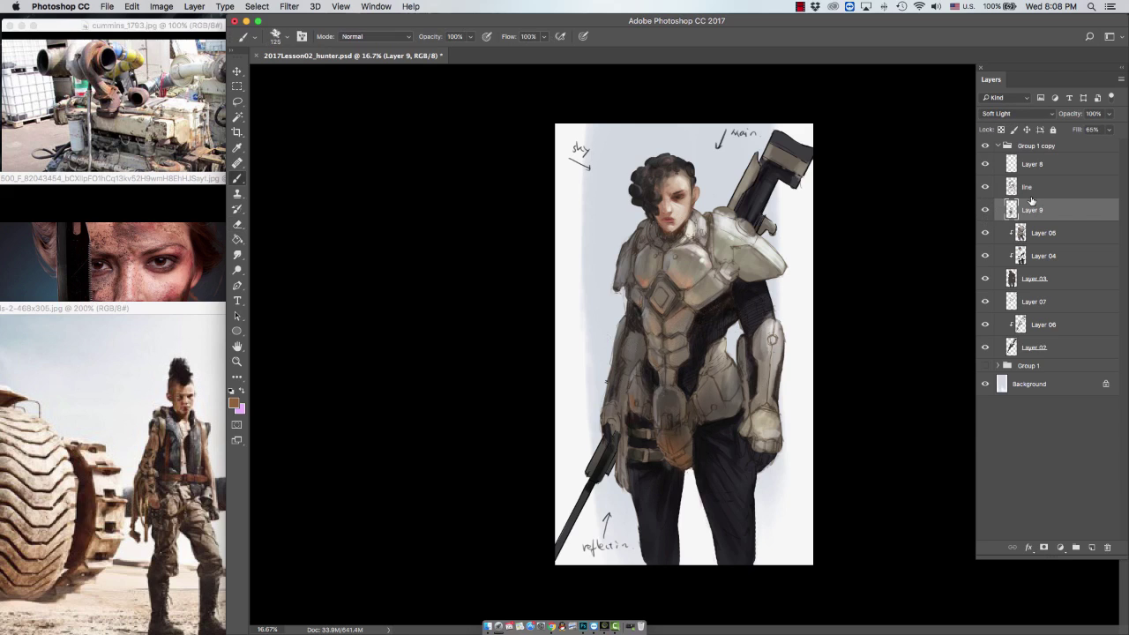
Step: Colorize Layer 07 on the rifle with Hue/Saturation at hue 28, saturation 58 and lightness +34
key("b")
left_click(1050, 301)
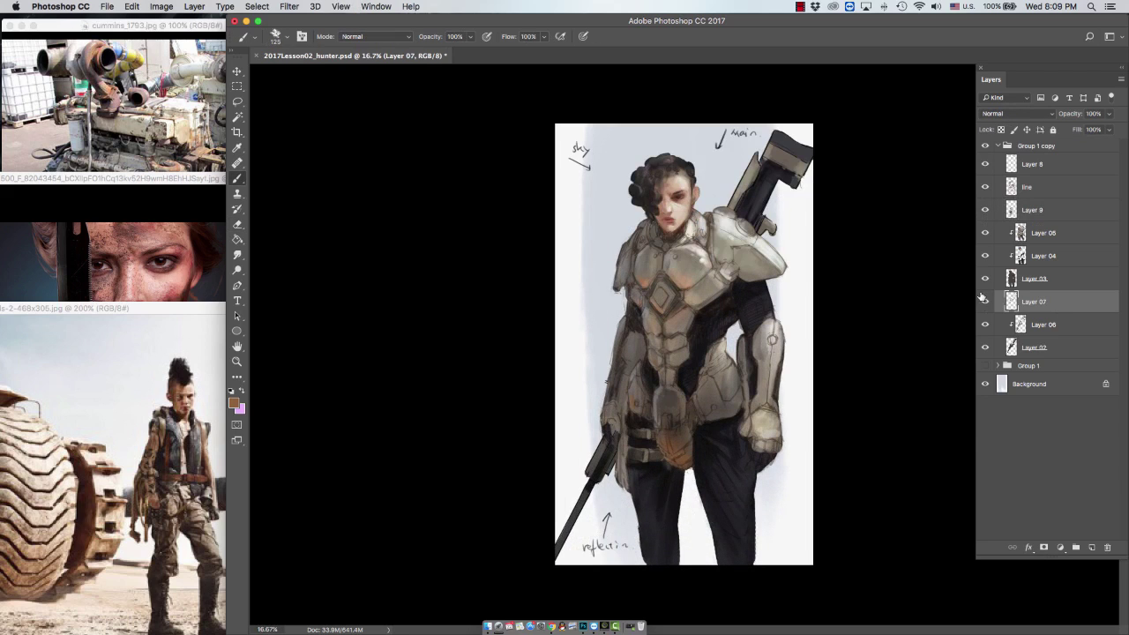
key("ctrl+u")
left_click_drag(385, 230, 374, 231)
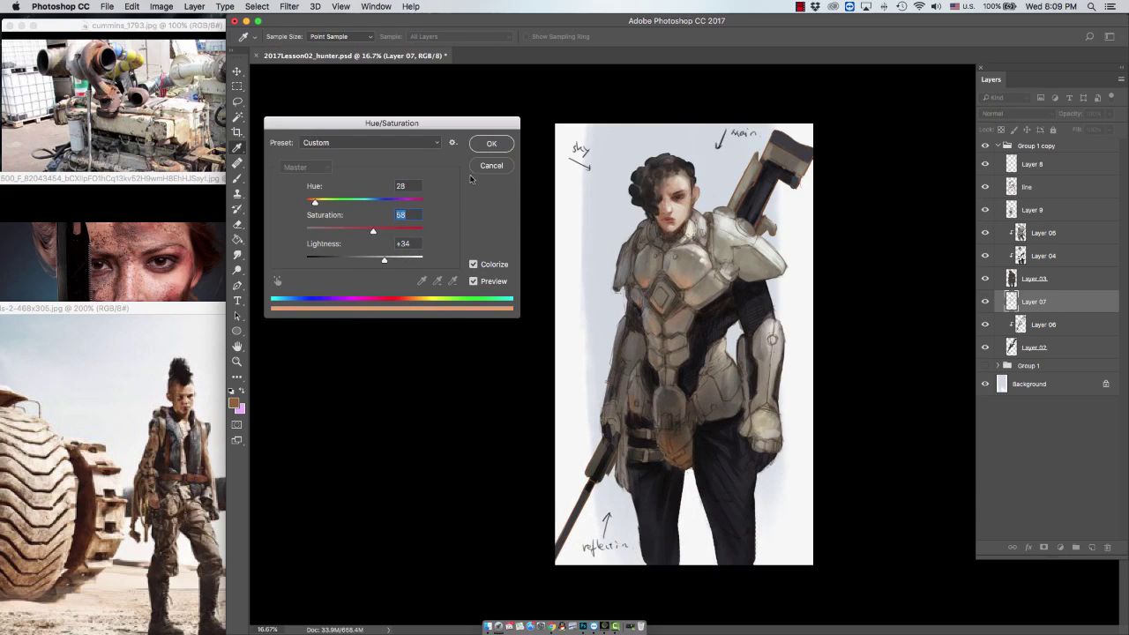
key("Return")
left_click(1017, 113)
key("Escape")
Step: Clip Layer 9 to the figure layers below and add a new layer above it, beneath the line art
left_click(1046, 232)
left_click(1027, 187)
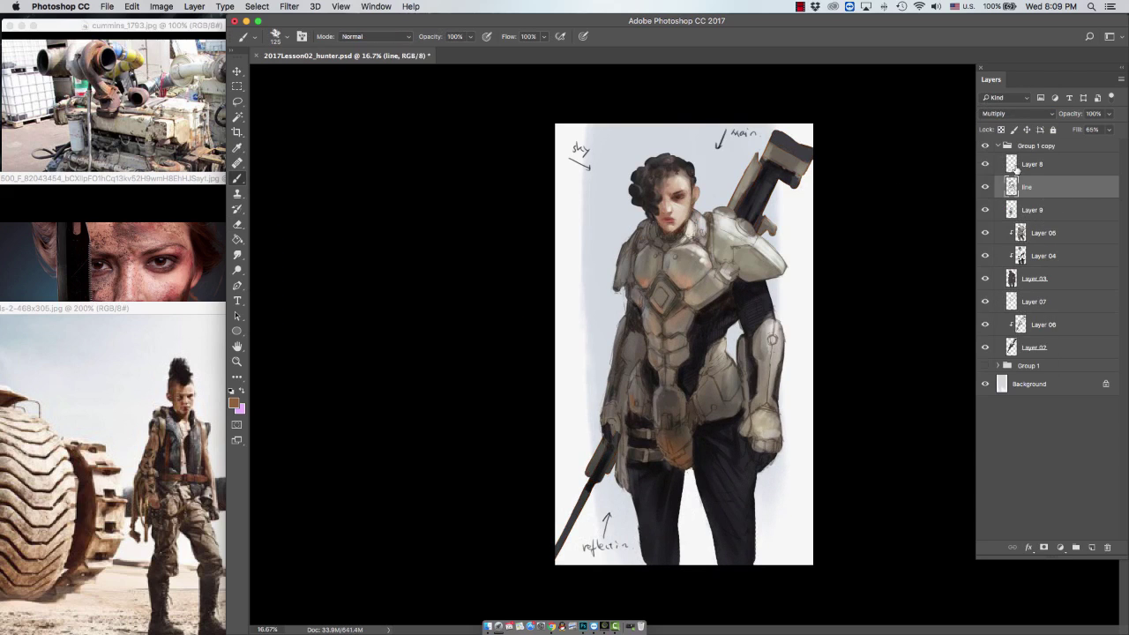
left_click(1023, 212)
left_click(1024, 188)
left_click(1085, 210)
key("ctrl+shift+alt+n")
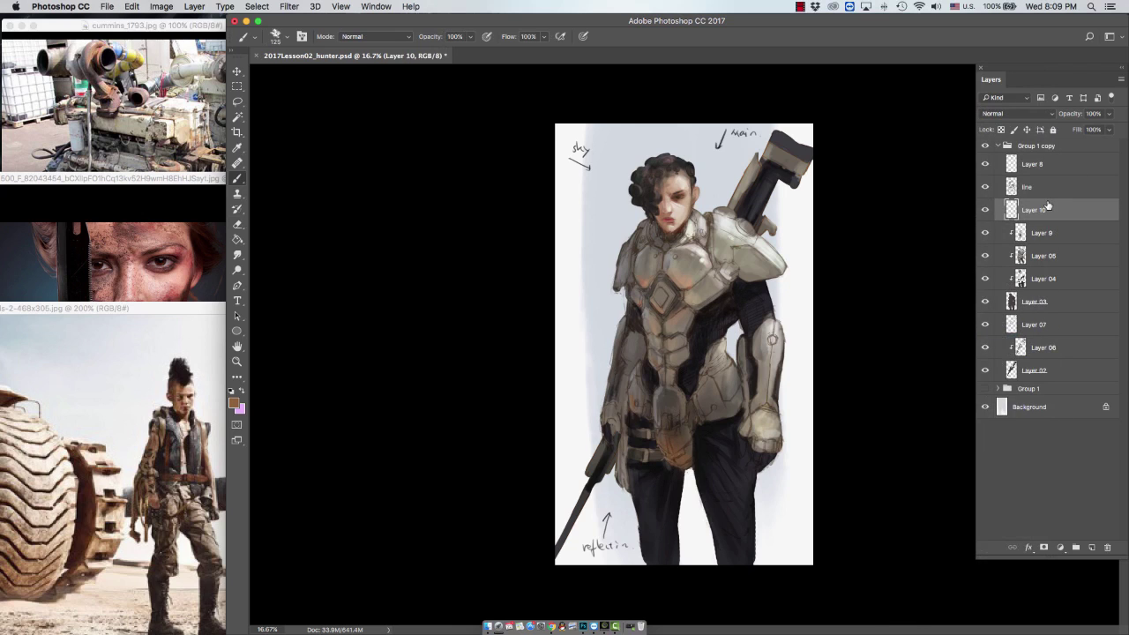
Step: Paint the hunter's neck and collar area on Layer 10 with skin and armour tones sampled from the painting
scroll(670, 283, "up", 1)
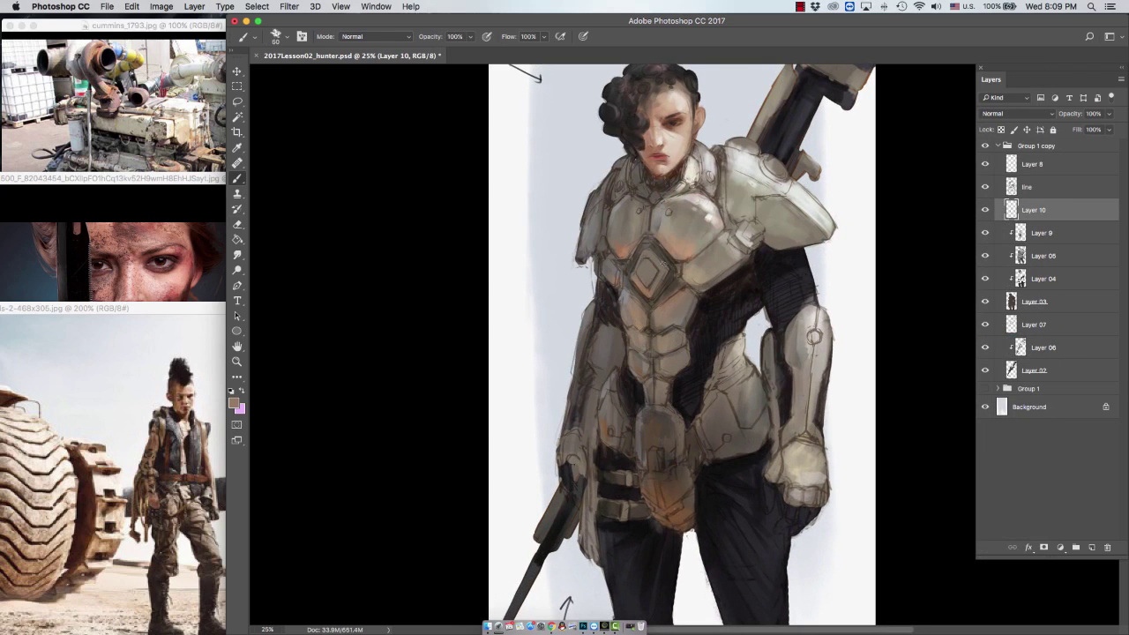
left_click(657, 231, "alt")
key("bracketright")
scroll(379, 275, "down", 2)
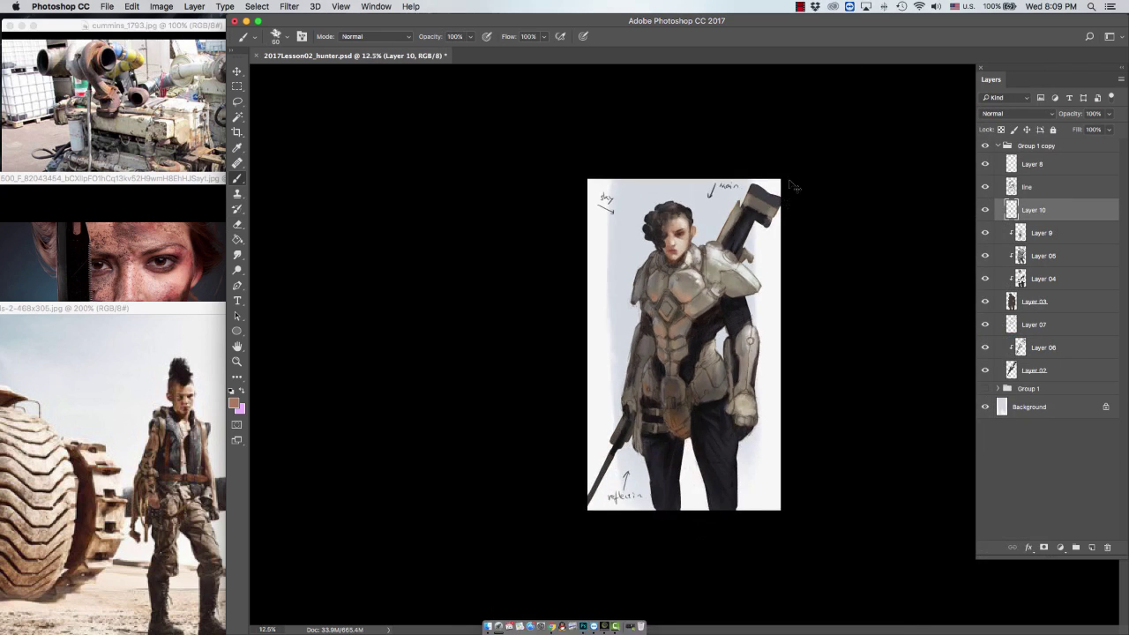
left_click(378, 274, "alt")
mouse_move(680, 222)
left_mouse_down()
mouse_move(654, 221)
mouse_move(664, 251)
mouse_move(686, 233)
left_mouse_up()
left_click(660, 231, "alt")
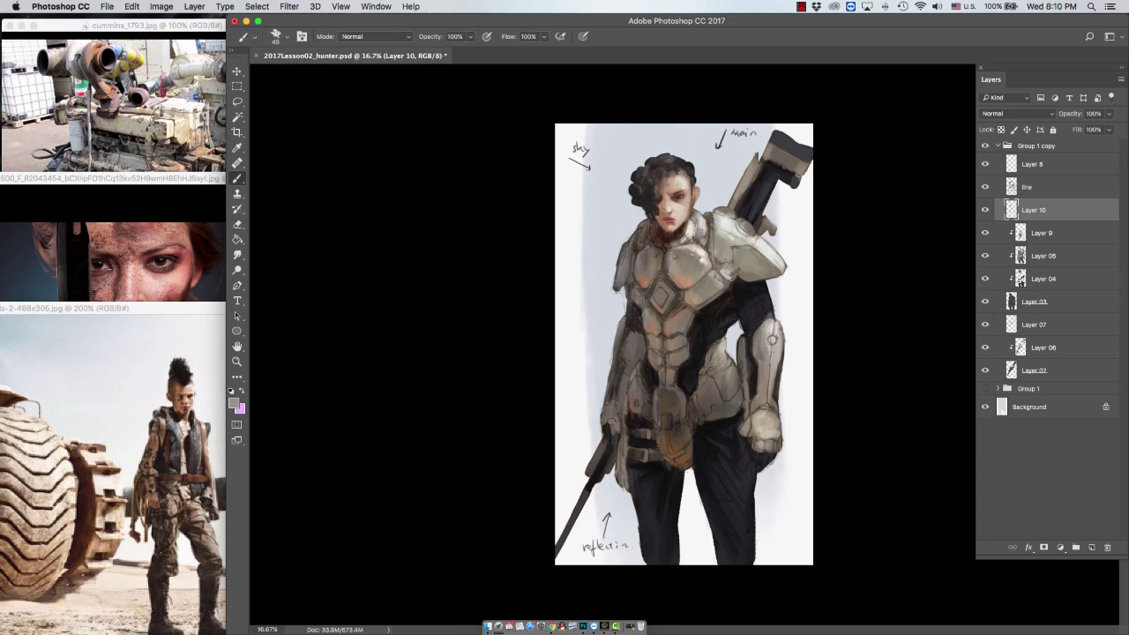
left_click(664, 237, "alt")
Step: Flip the canvas horizontally and shade the large shoulder armour with beige and grey tones sampled from the engine photo
key("super+shift+h")
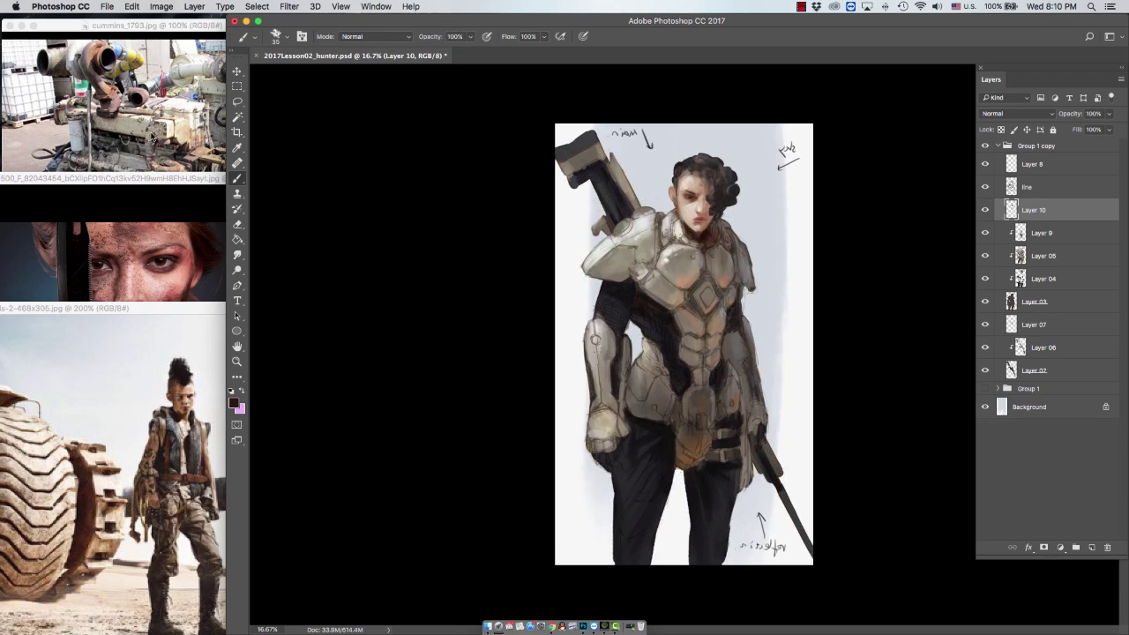
left_click(152, 137)
left_click(643, 223, "alt")
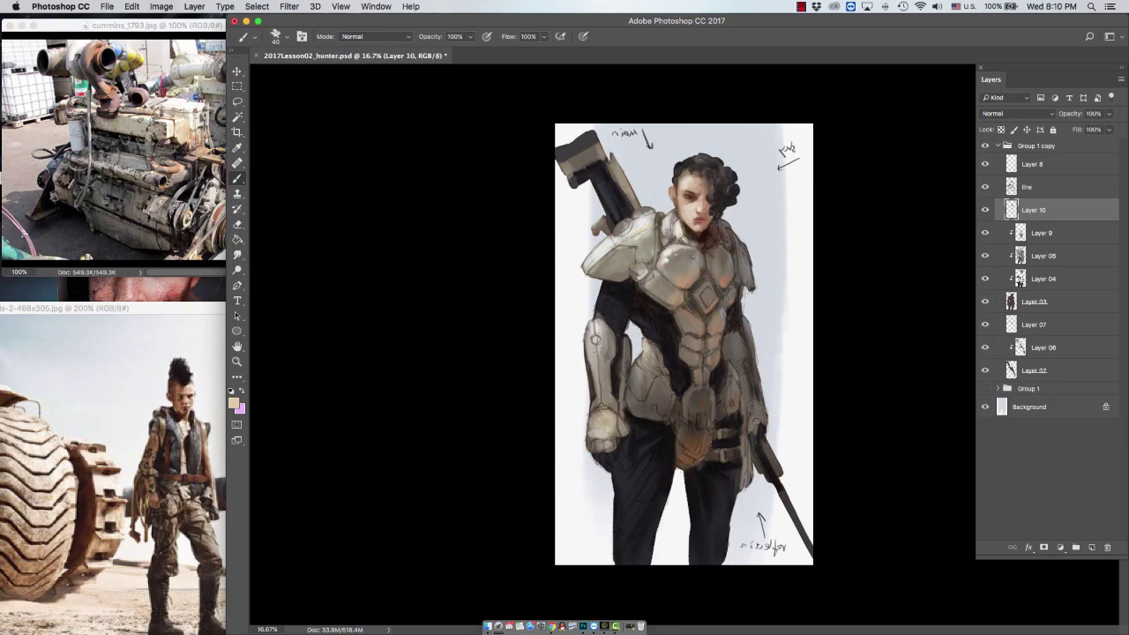
key("bracketright")
key("bracketright")
key("bracketright")
key("bracketright")
left_click(623, 270, "alt")
left_click(133, 119, "alt")
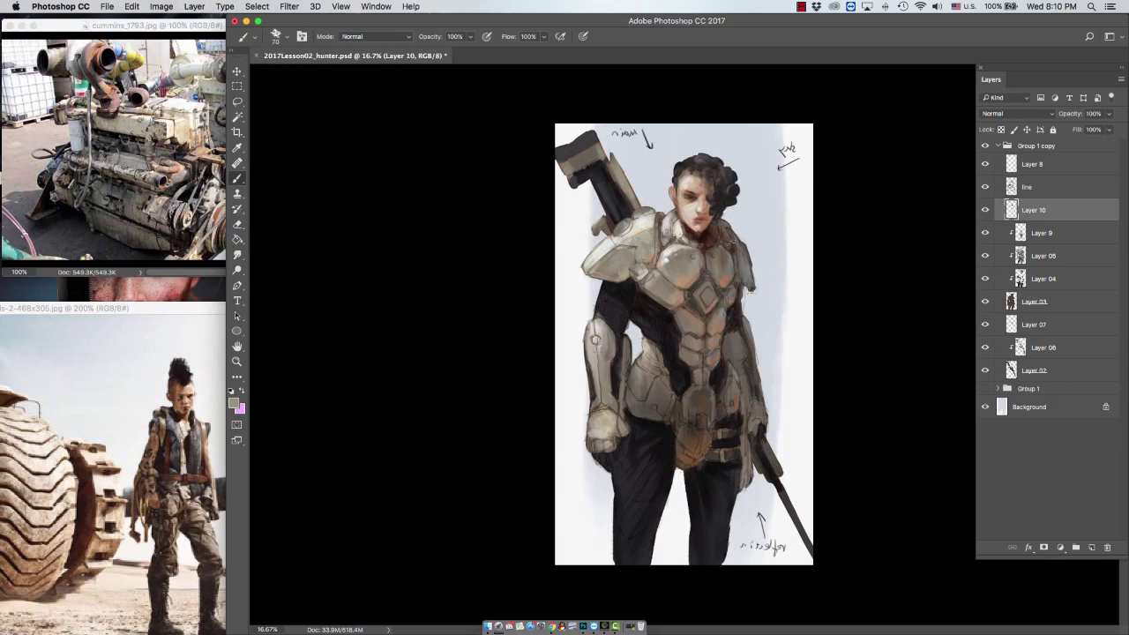
left_click(649, 223, "alt")
left_click(89, 106, "alt")
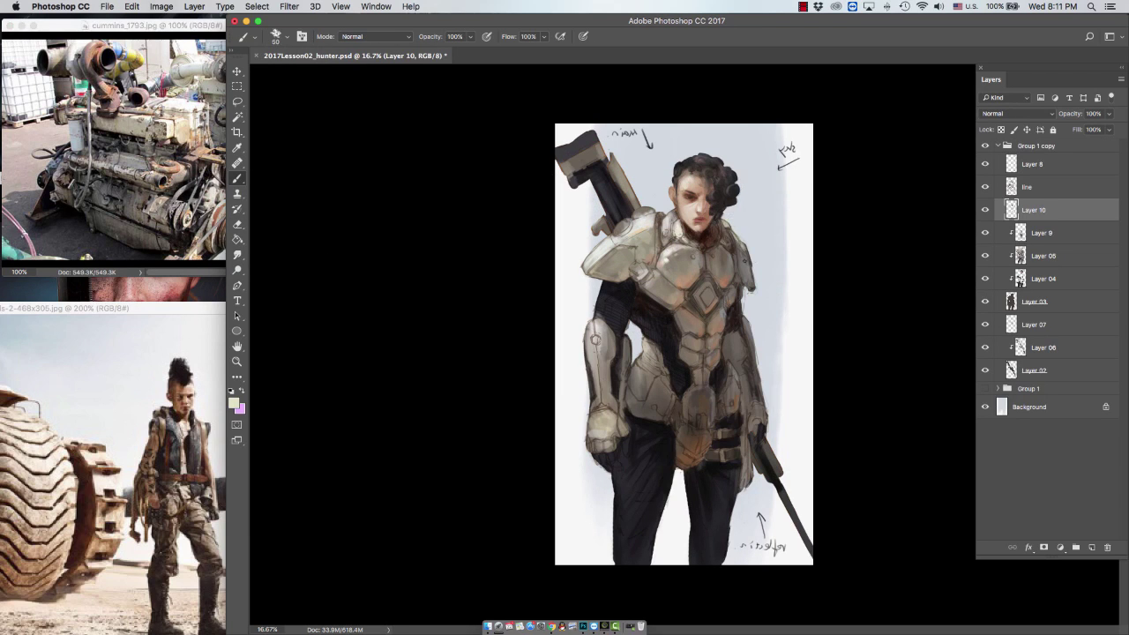
Step: Clip Layer 10 to the figure layers below and touch up the far shoulder armour with sampled tones
right_click(996, 325)
left_click(947, 331)
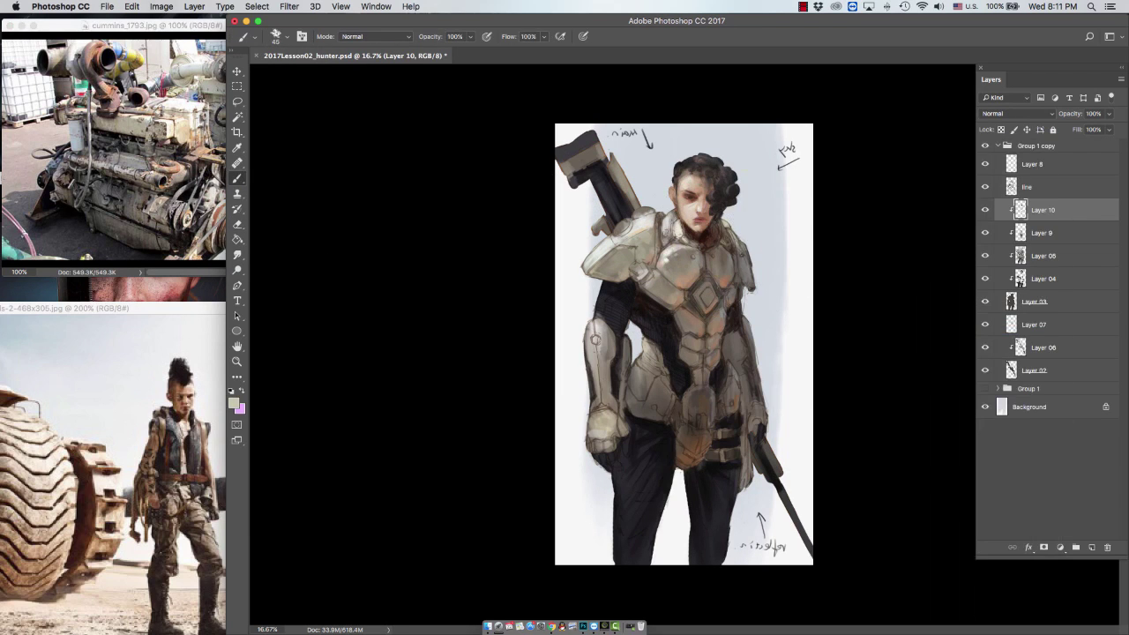
left_click(747, 264, "alt")
left_click(735, 239, "alt")
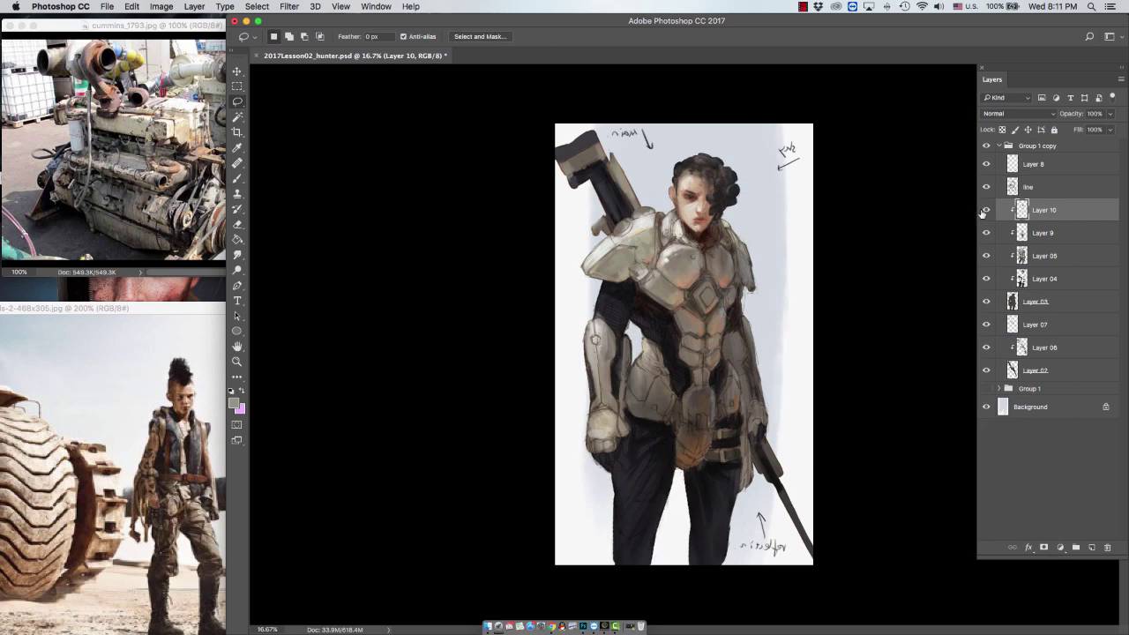
Step: Paint dark brown seams along the collar straps, chest plates and abdomen using a colour sampled from the engine photo
left_click(177, 134, "alt")
key("bracketleft")
left_click_drag(660, 217, 658, 255)
left_click_drag(734, 234, 734, 270)
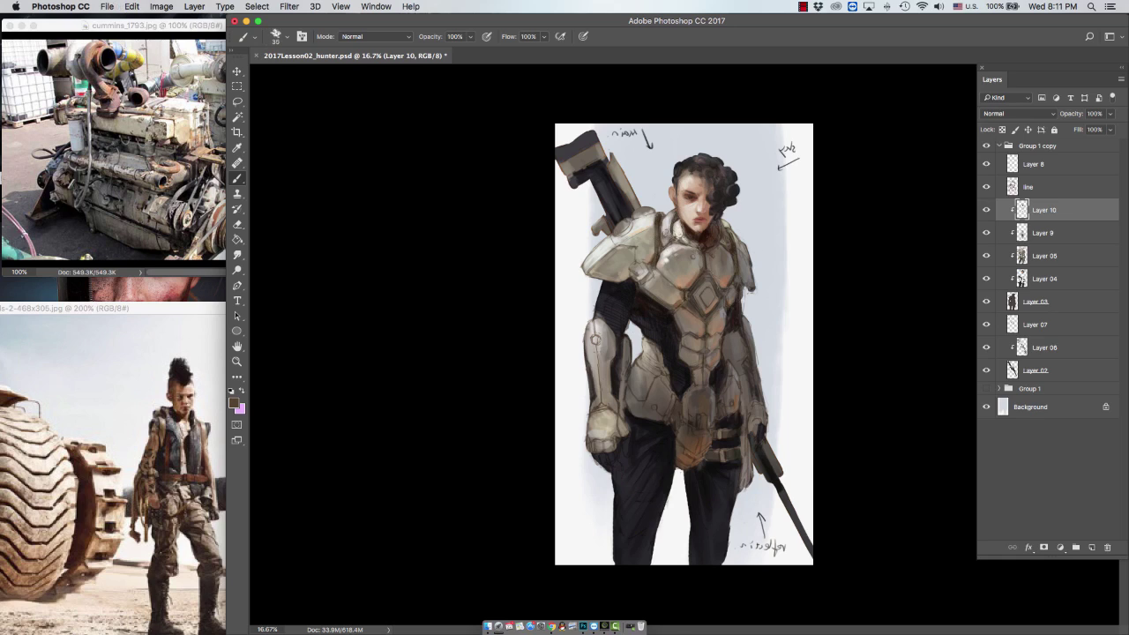
left_click_drag(699, 312, 697, 335)
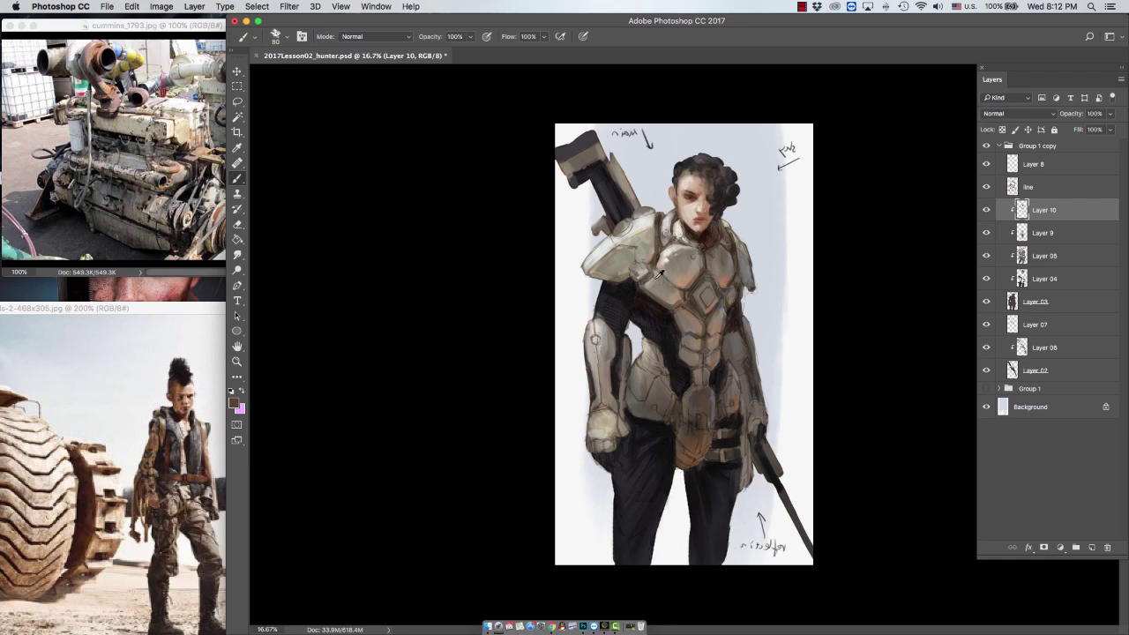
Step: Refine the shading below the shoulder plate and on the chest with tones sampled from the armour and engine photo
left_click(624, 270, "alt")
left_click(623, 282, "alt")
left_click(202, 132, "alt")
left_click(189, 145, "alt")
left_click(690, 283, "alt")
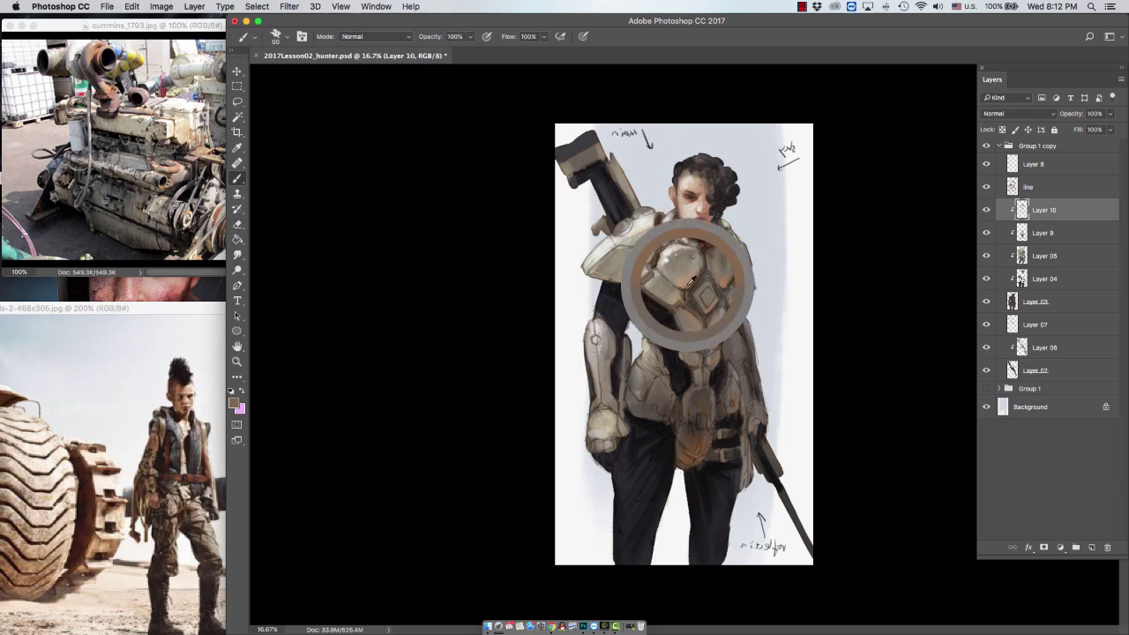
Step: Paint tonal variation into the dark trousers with sampled colours, varying the brush size
left_click(715, 498, "alt")
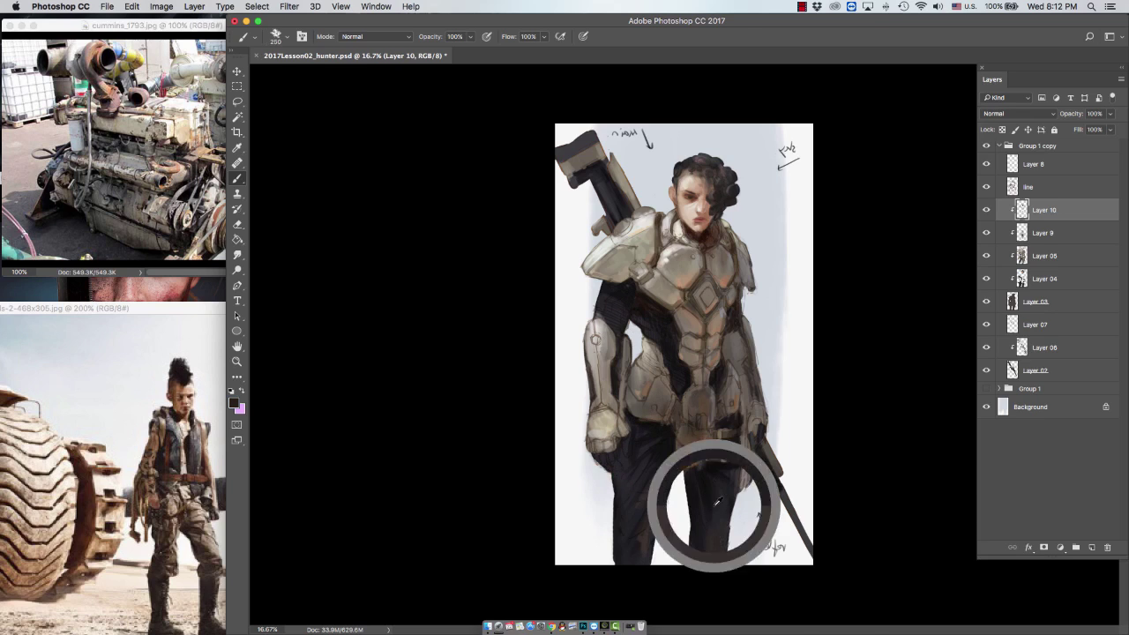
key("bracketright")
key("bracketright")
key("bracketright")
key("bracketright")
key("bracketright")
key("bracketright")
key("bracketright")
key("bracketright")
key("bracketleft")
key("bracketleft")
key("bracketleft")
key("bracketleft")
key("bracketleft")
key("bracketleft")
key("bracketleft")
key("bracketleft")
key("bracketleft")
key("bracketleft")
key("bracketleft")
key("bracketleft")
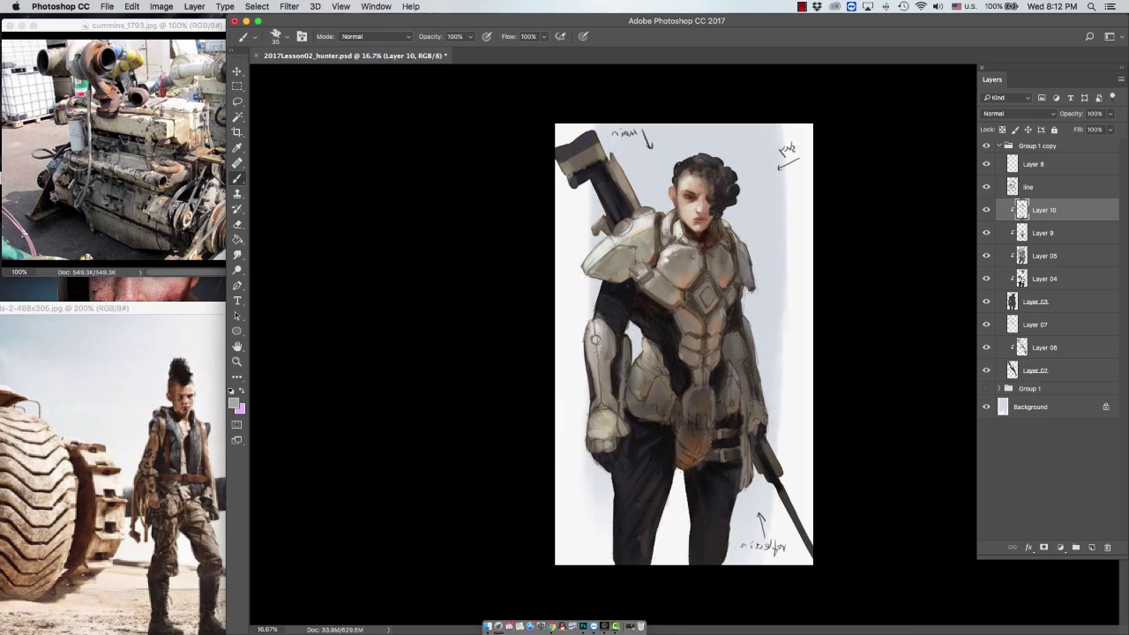
key("bracketright")
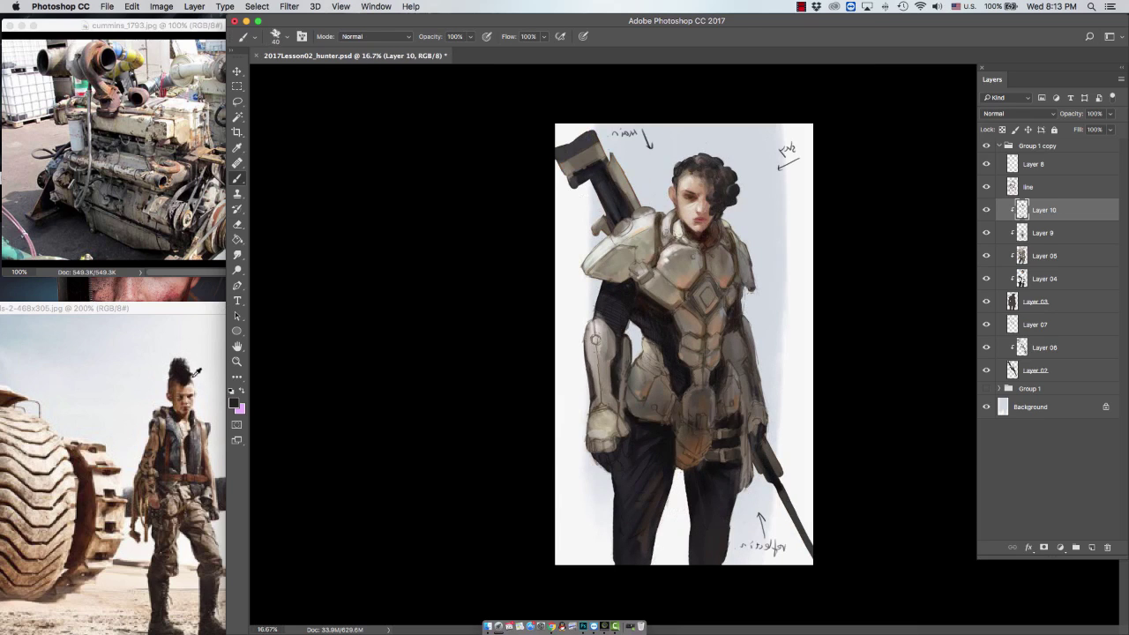
Step: Deepen the curls with dark hair colour from the reference figure and paint a small round blue-grey lens over the covered eye
left_click(196, 372, "alt")
key("bracketright")
left_click(730, 178)
key("bracketleft")
left_click(714, 195)
left_click(713, 193, "alt")
left_click(714, 198)
key("super+minus")
key("super+minus")
key("super+equal")
key("super+equal")
Step: Bring the engine photo into the painting over the torso, blend it in Soft Light mode and transform it to fit
left_click(88, 25)
key("v")
mouse_move(132, 119)
left_mouse_down()
mouse_move(767, 277)
mouse_move(789, 453)
mouse_move(679, 415)
left_mouse_up()
left_click(1019, 113)
left_click(1000, 249)
key("super+t")
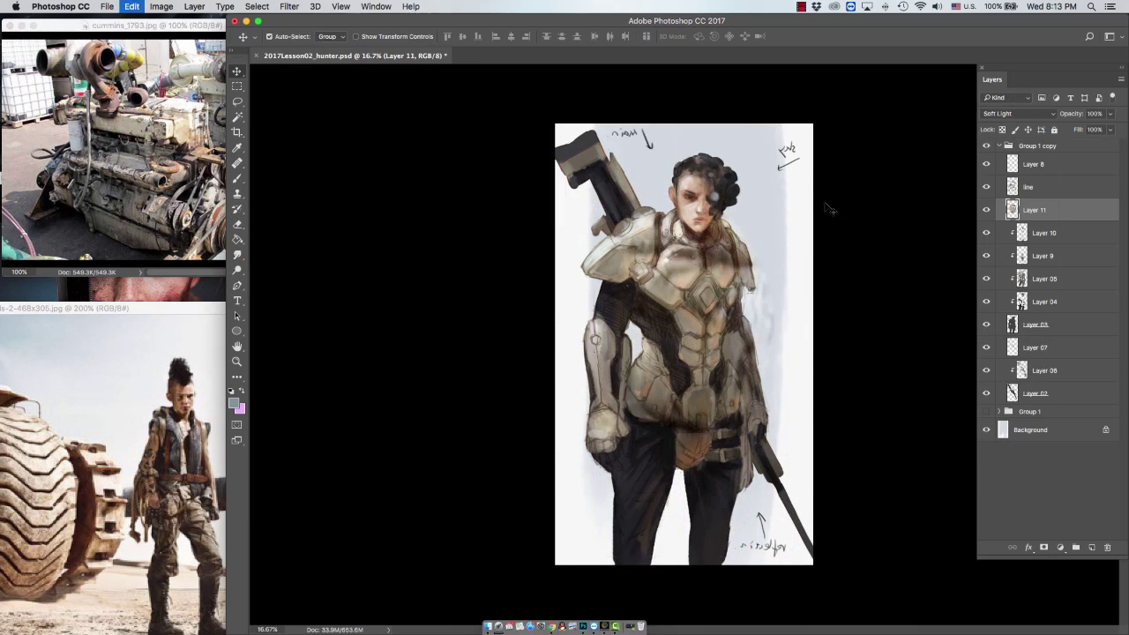
key("Return")
Step: Pick a textured eraser tip and erase most of the engine overlay on Layer 11, keeping warm colour patches on the chest
key("e")
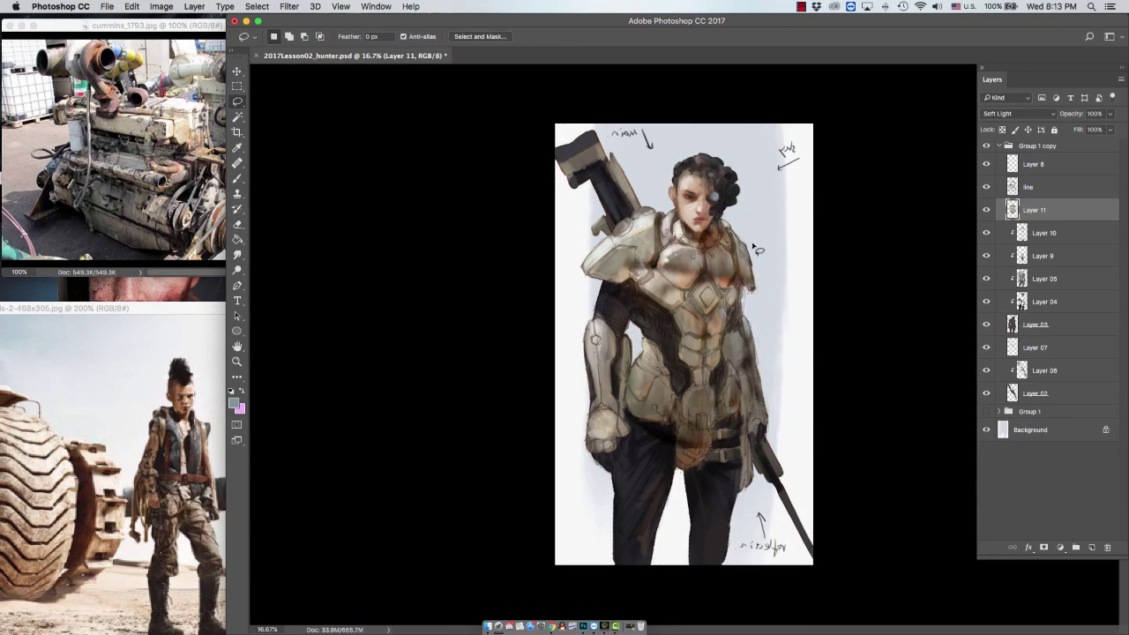
right_click(750, 251)
double_click(997, 534)
mouse_move(653, 194)
left_mouse_down()
mouse_move(705, 397)
mouse_move(705, 291)
left_mouse_up()
key("bracketleft")
key("bracketleft")
key("bracketleft")
key("bracketleft")
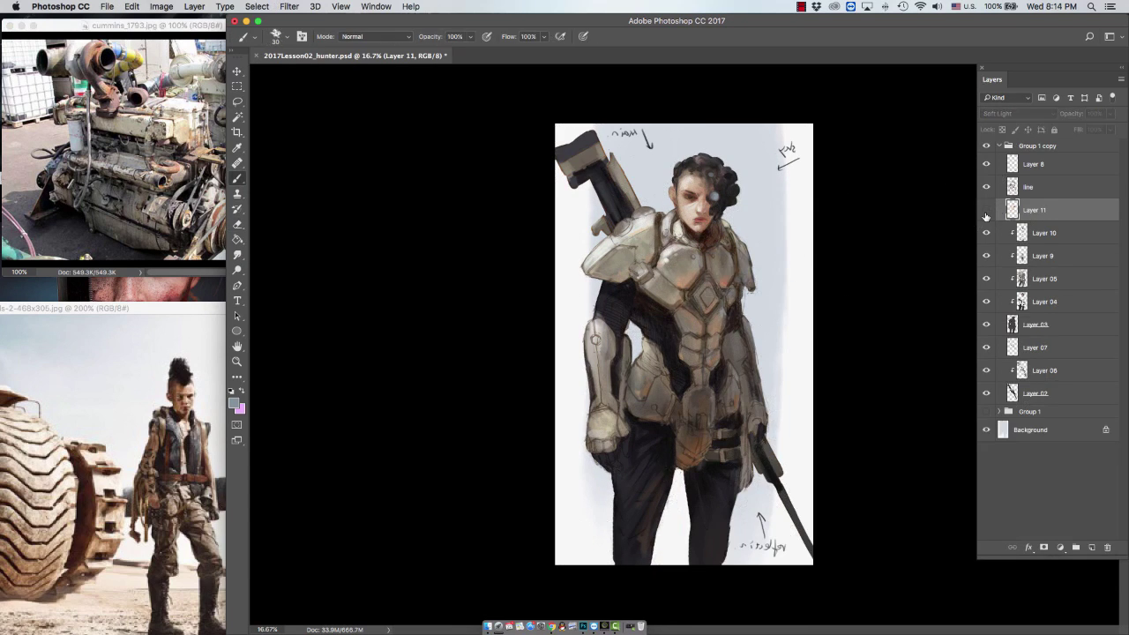
left_click_drag(671, 208, 580, 211)
left_click(580, 213)
Step: Hide the handwritten lighting notes on Layer 8 and lower the line layer's opacity to 84%
key("b")
left_click(986, 164)
left_click(992, 187)
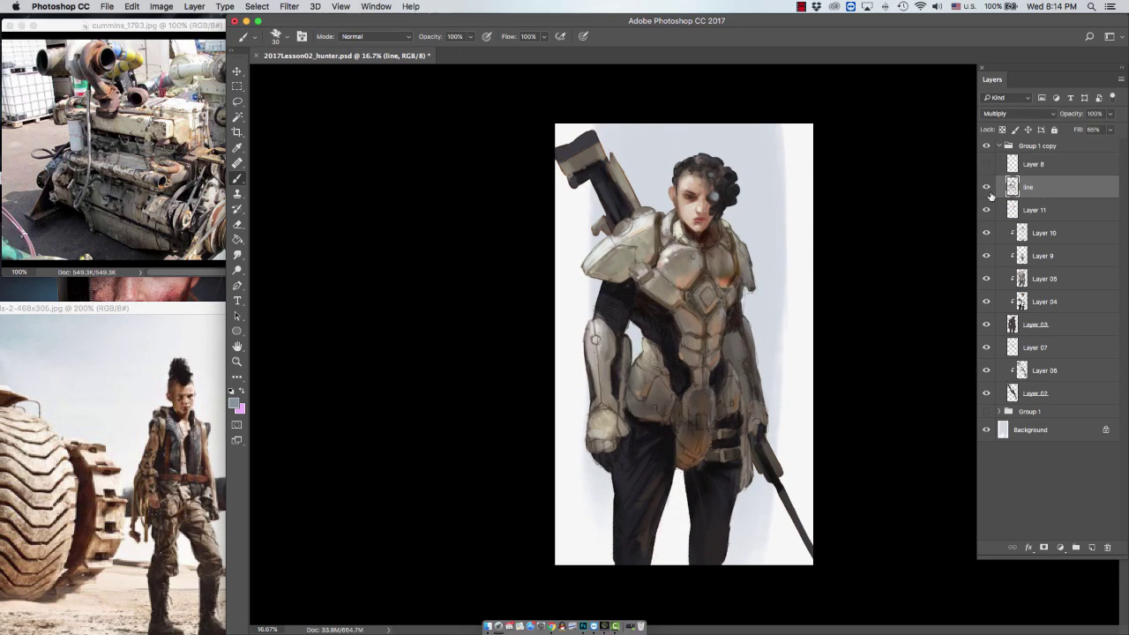
key("super+equal")
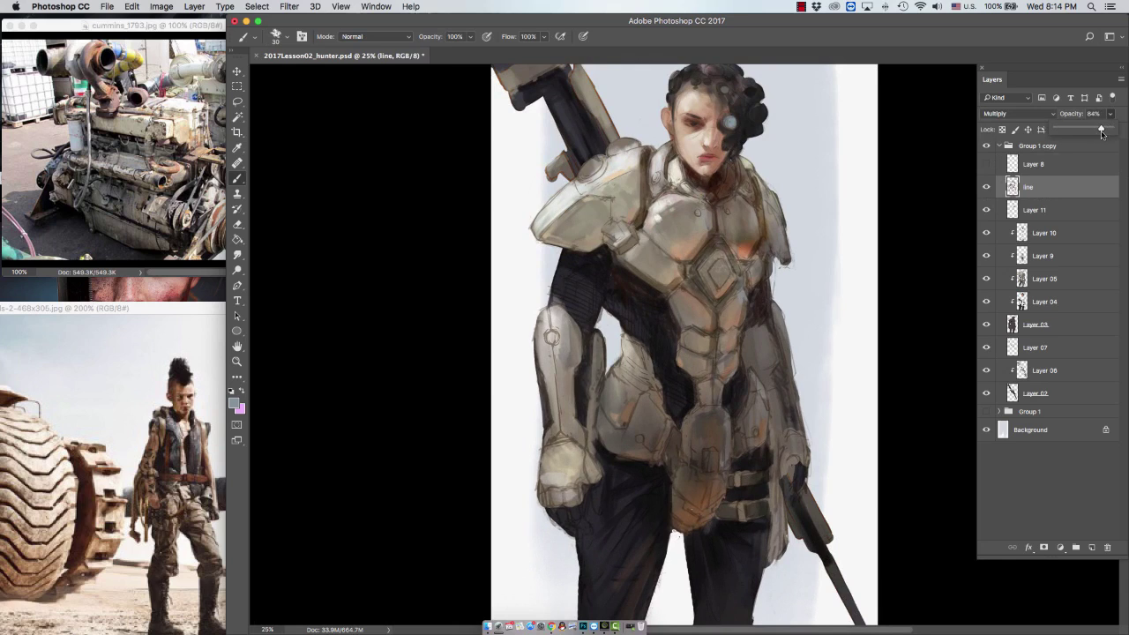
Step: Clip Layer 11 to the figure and add a new clipped layer above it for painting the armour
left_click(995, 210)
key("ctrl+alt+g")
key("ctrl+shift+alt+n")
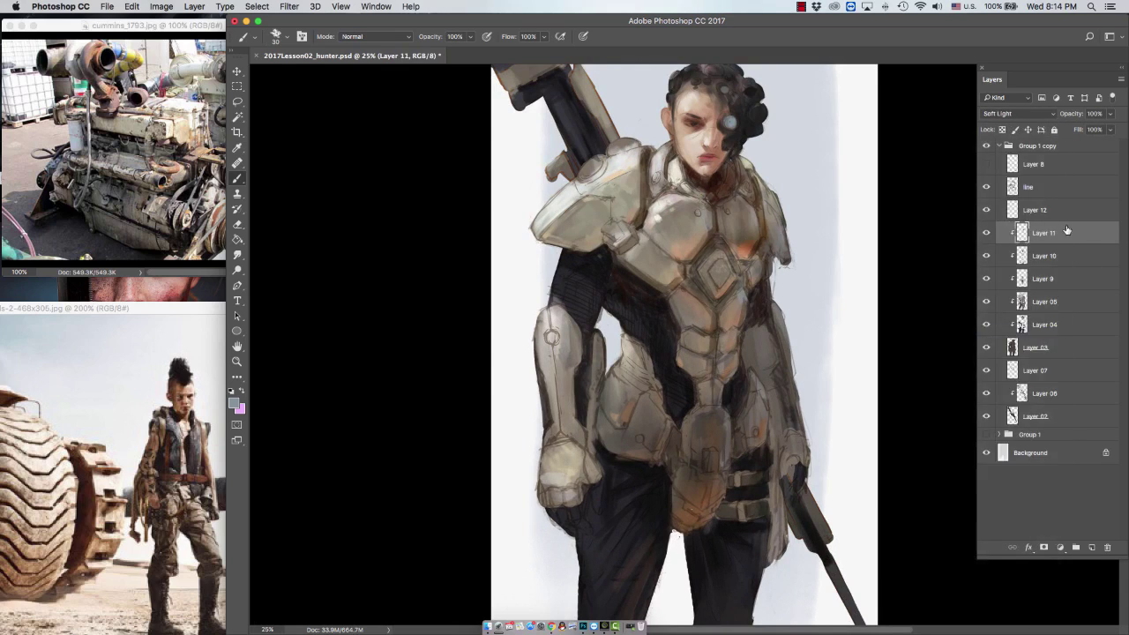
left_click_drag(888, 156, 877, 169)
Step: Soften the line art around the hair with the eraser on the line layer and flip the canvas horizontally
left_click(1025, 187)
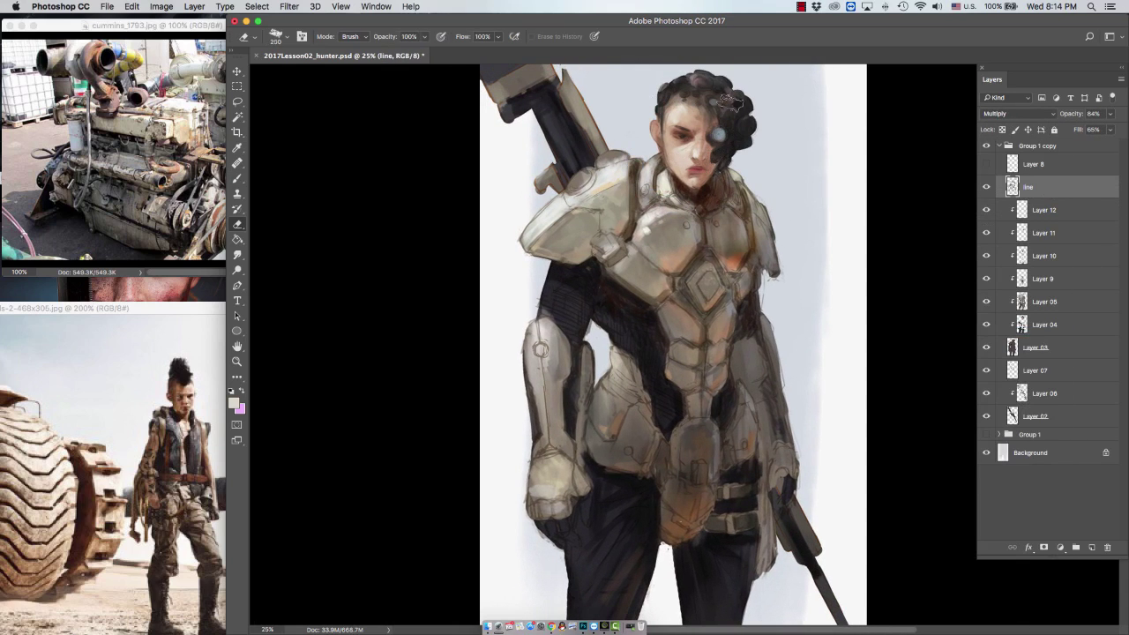
key("ctrl+shift+h")
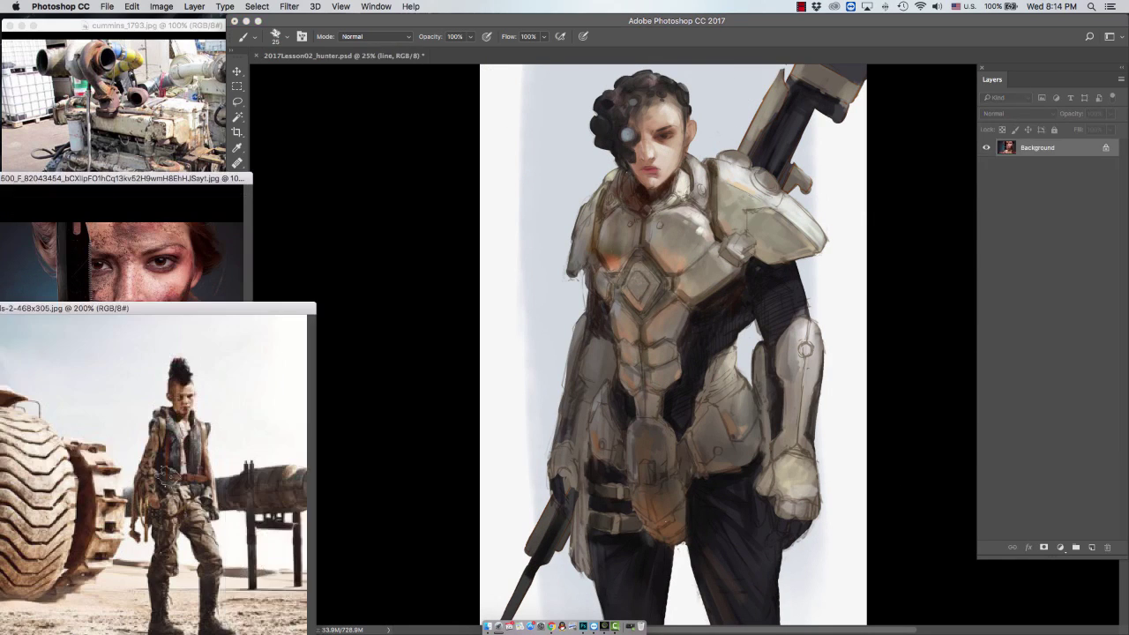
Step: Refine the visible eye, cheek and jaw on Layer 12 with skin tones sampled from the face
key("alt+[")
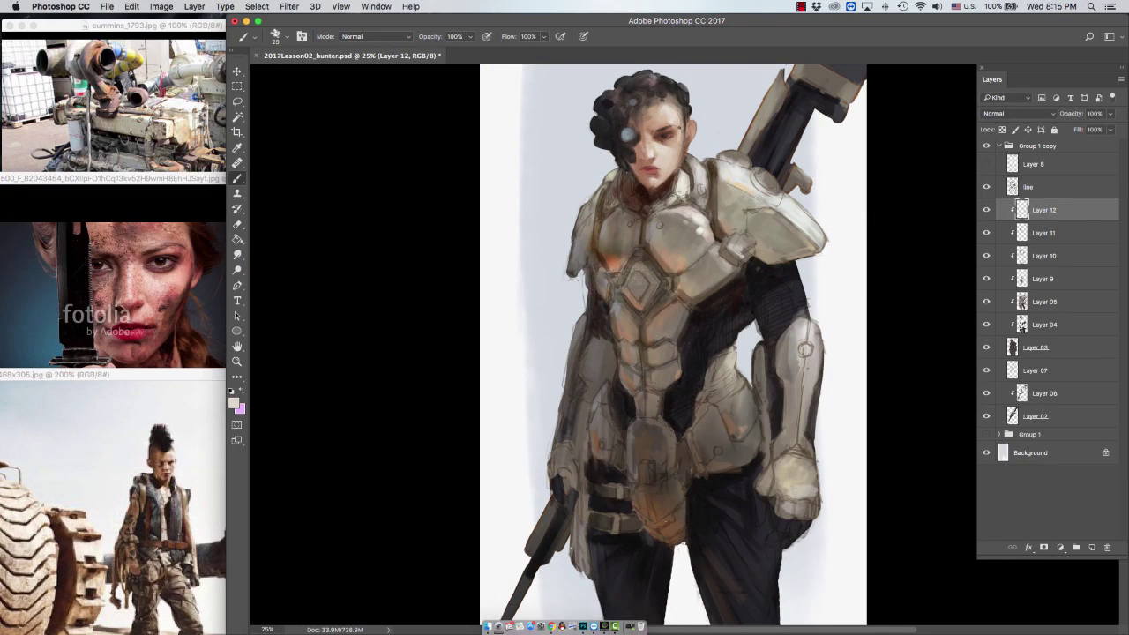
left_click(662, 141, "alt")
left_click(684, 169)
left_click(683, 169, "alt")
key("[")
left_click(718, 126, "alt")
left_click(664, 134, "alt")
key("]")
left_click(673, 154, "alt")
Step: Define the dark curls and hairline on Layer 12 with fine brush strokes in sampled hair colours
left_click(433, 336, "alt")
key("bracketleft")
key("bracketright")
key("bracketright")
left_click_drag(609, 120, 605, 130)
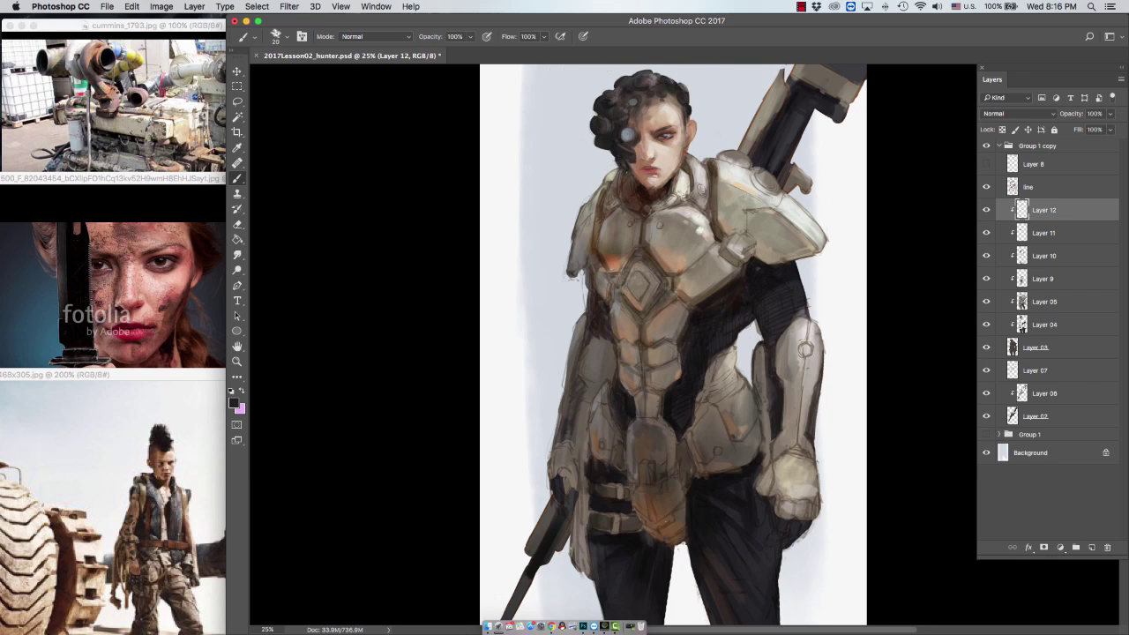
left_click(670, 93, "alt")
key("bracketright")
Step: Touch up the shading beside the jaw and collar with a smaller brush and sampled tones
left_click(684, 173, "alt")
key("bracketleft")
key("bracketleft")
left_click(680, 177, "alt")
Step: Smooth the shoulder and chest plate shading with a larger brush in sampled armour tones and save the file
scroll(683, 194, "right", 2)
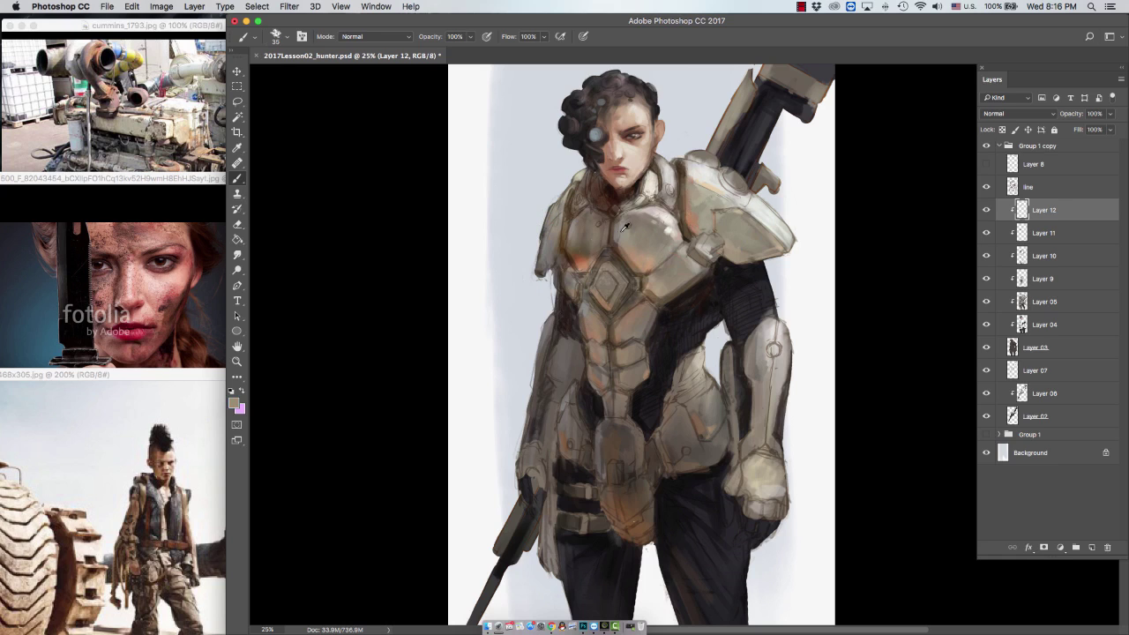
left_click(703, 210, "alt")
key("bracketright")
key("bracketright")
key("bracketright")
key("bracketright")
left_click(698, 210, "alt")
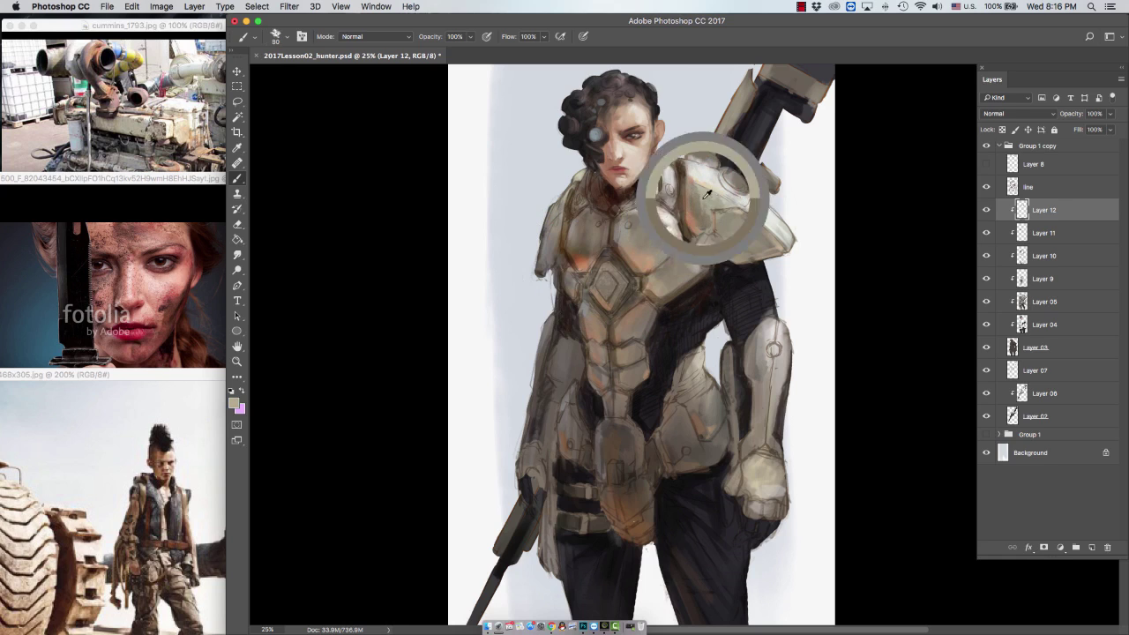
key("bracketright")
key("ctrl+s")
Step: Paint light accents on the temple and cheek beside the visible eye
left_click(644, 129, "alt")
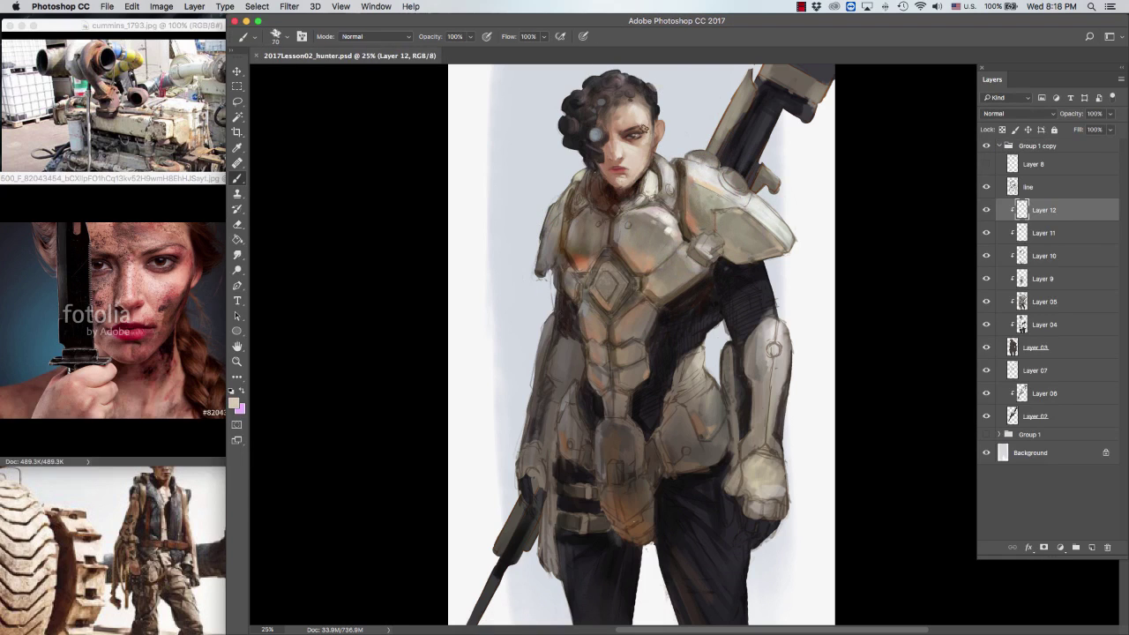
left_click_drag(650, 125, 650, 161)
key("bracketright")
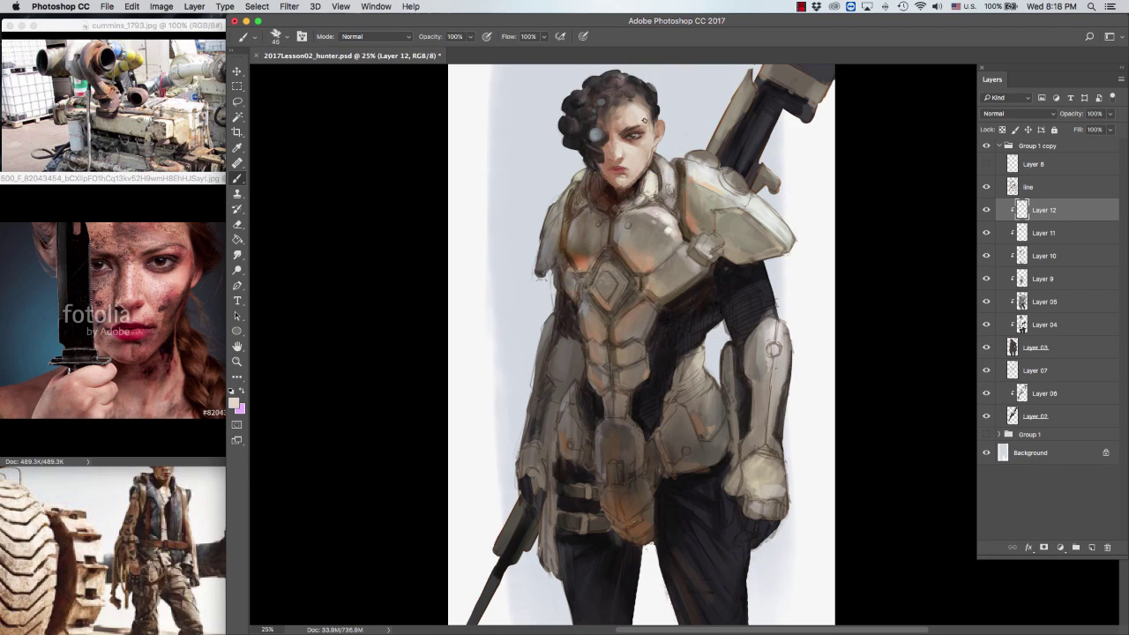
Step: Rework the round lens over the covered eye with sampled light and dark tones
left_click(598, 135, "alt")
key("bracketright")
left_click(607, 133, "alt")
key("bracketleft")
left_click_drag(607, 128, 115, 103, "alt")
Step: Blend dark and muted reddish tones into the curls above the forehead, sampling from the painting and the reference figure
left_click(637, 112, "alt")
left_click(589, 123, "alt")
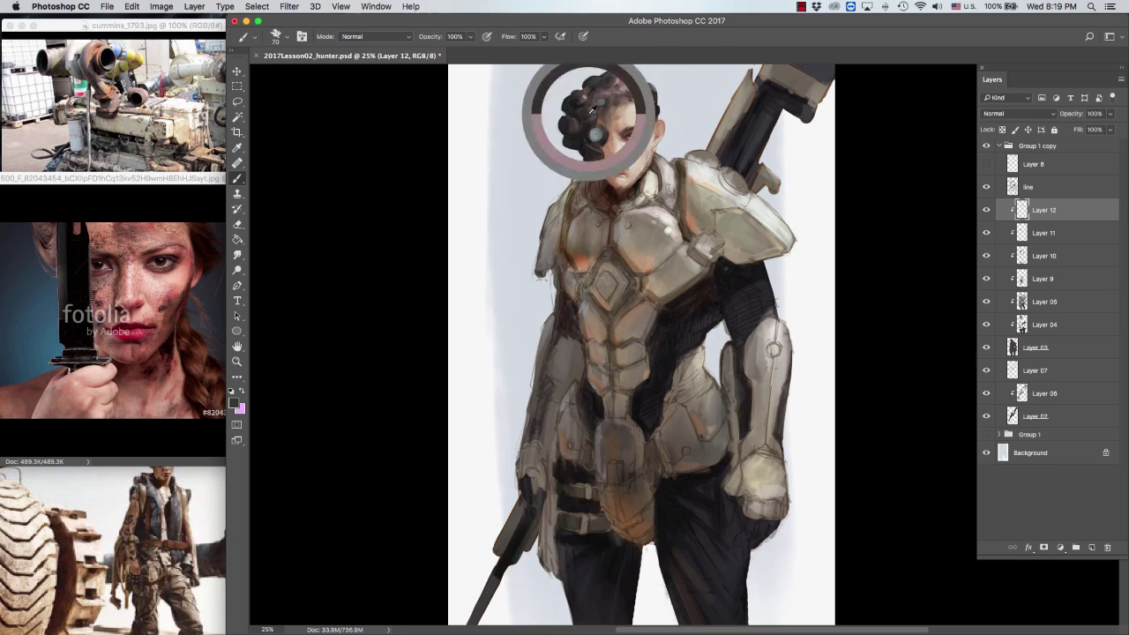
key("bracketleft")
key("bracketleft")
key("bracketleft")
left_click(146, 494, "alt")
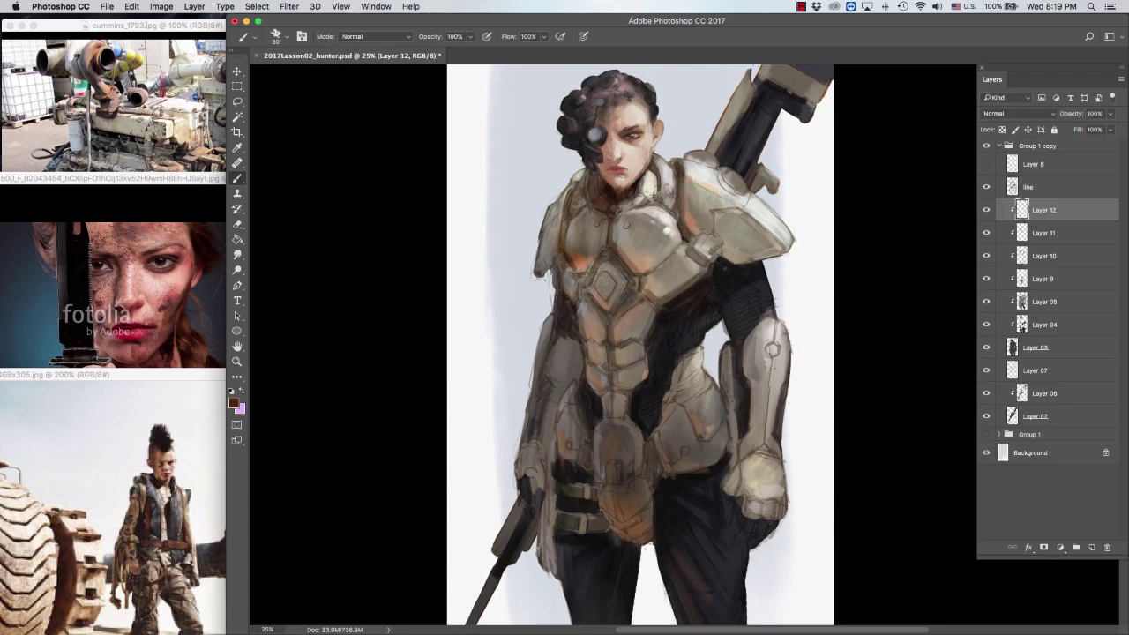
Step: Touch up the face with a lighter peach brush colour and a skin tone sampled from the cheek
key("bracketleft")
left_click(234, 402)
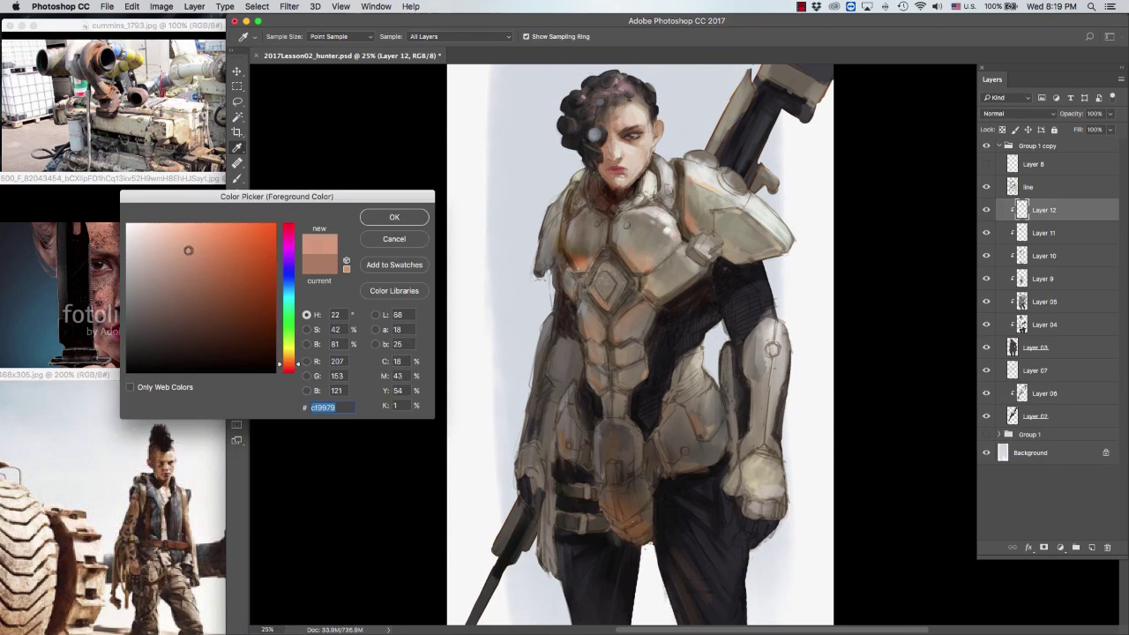
left_click(188, 243)
left_click(385, 214)
left_click(614, 145, "alt")
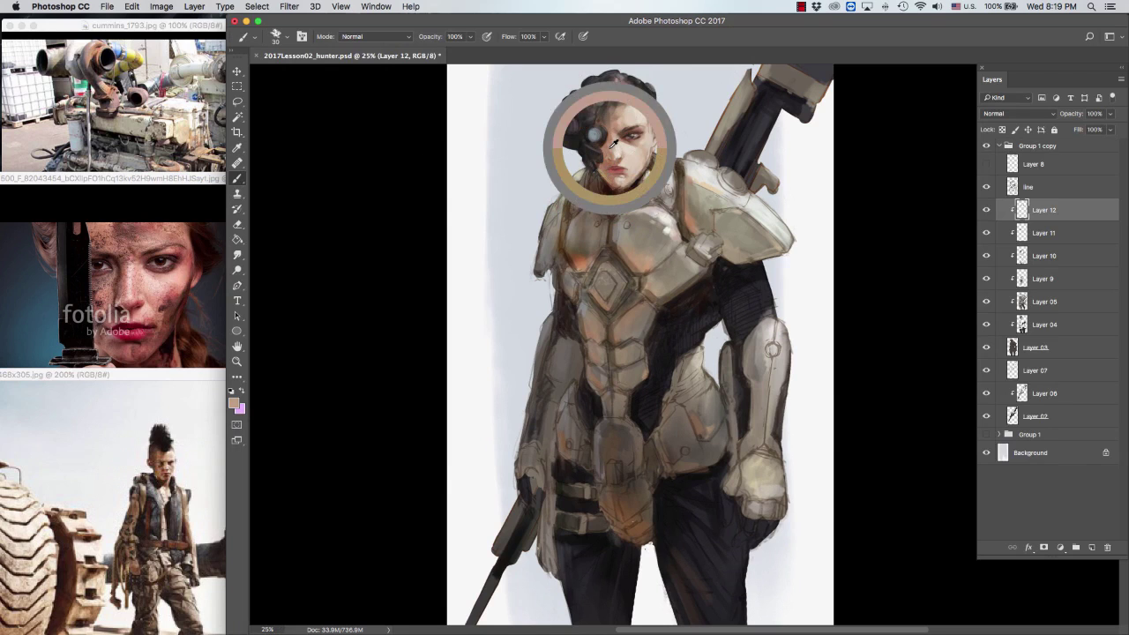
scroll(751, 136, "down", 1)
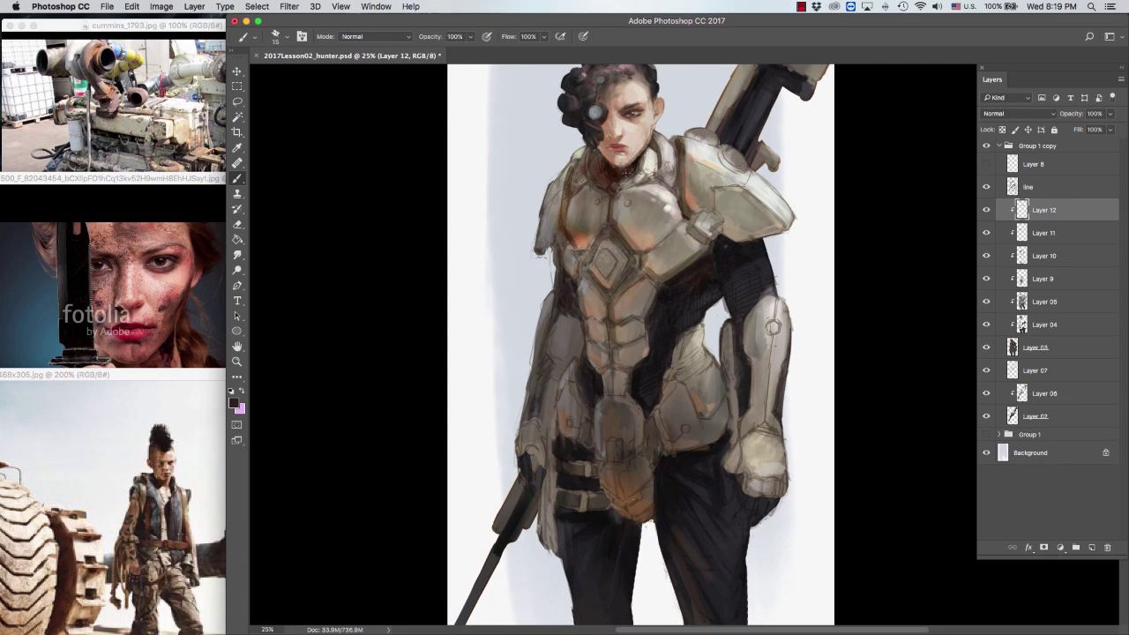
Step: Paint the raised armour collar with light and dark tones sampled from the engine photo
scroll(639, 164, "right", 2)
scroll(640, 164, "up", 1)
left_click(658, 173, "alt")
left_click(132, 113)
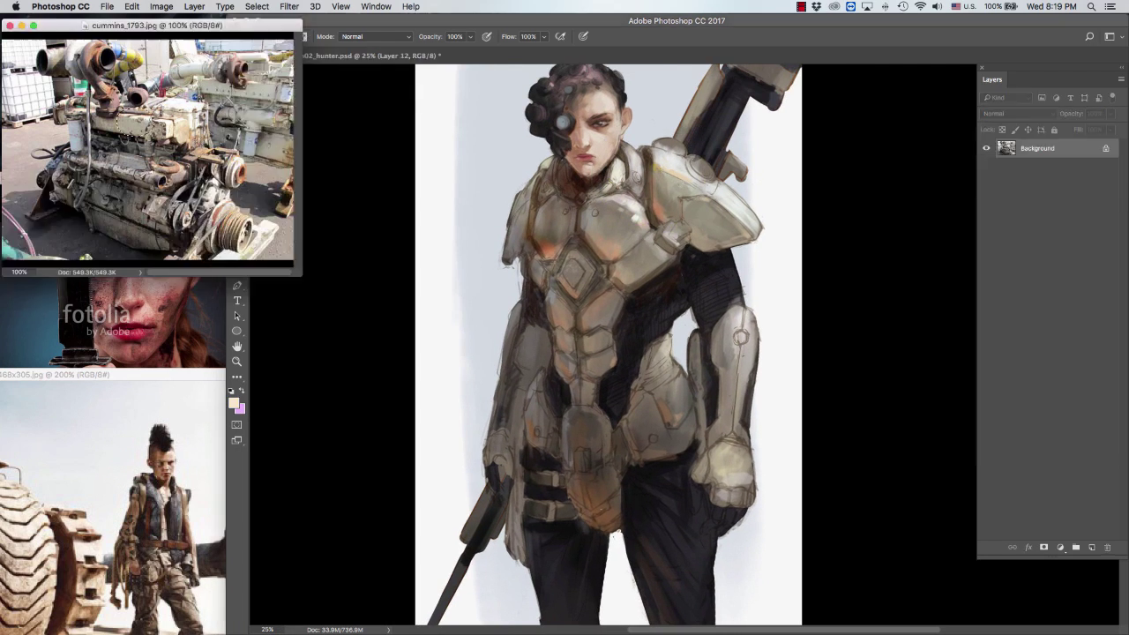
key("bracketright")
left_click(138, 203, "alt")
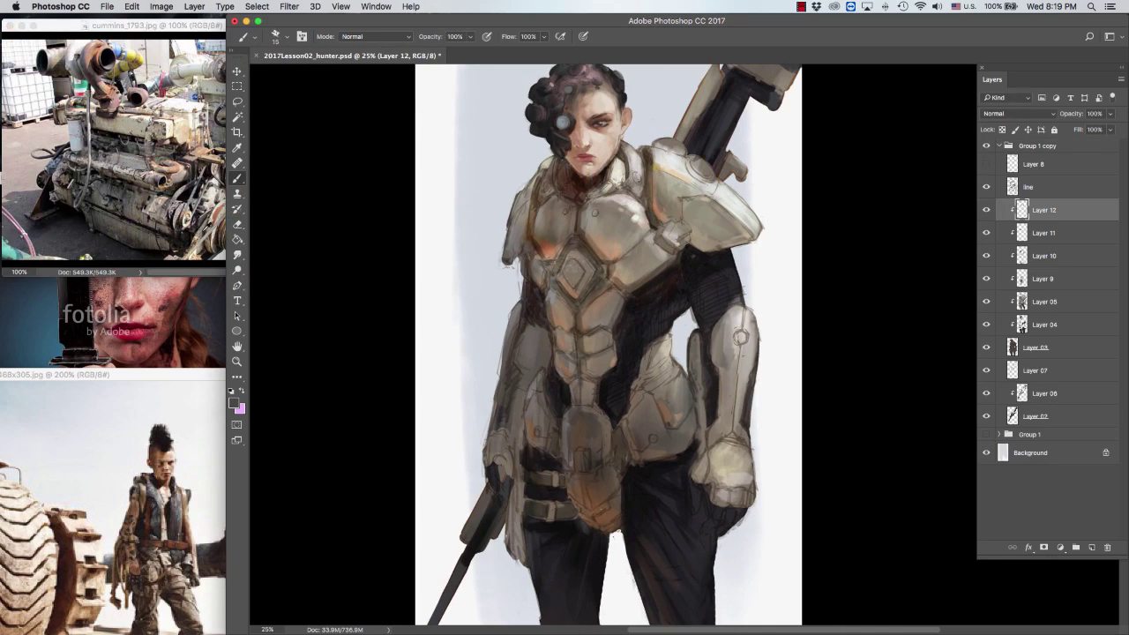
key("bracketright")
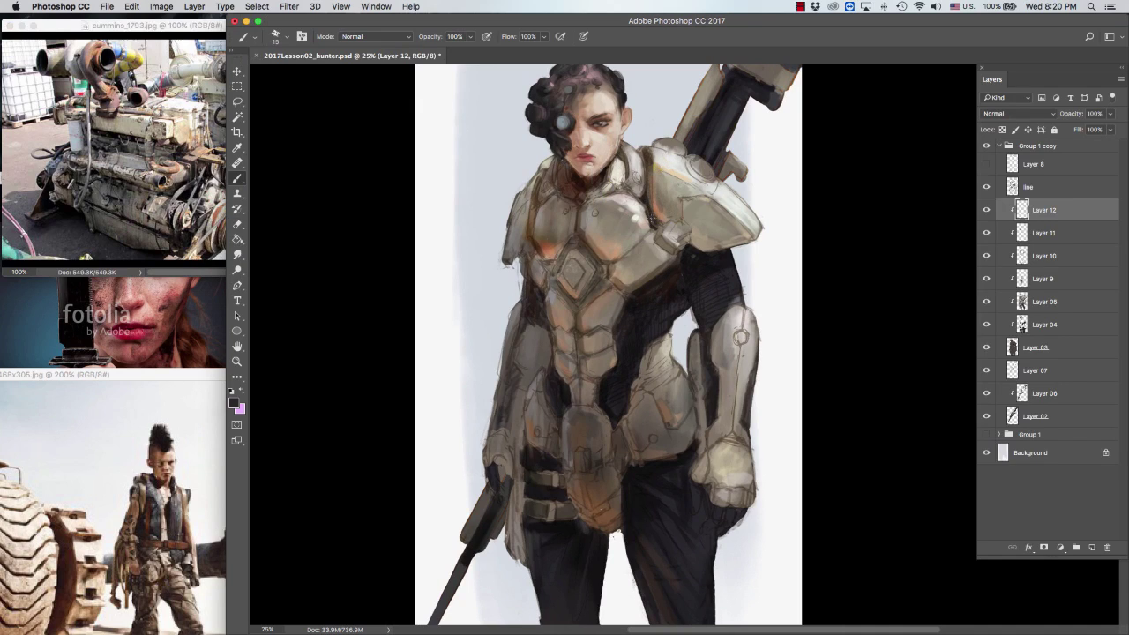
Step: Blend the upper chest plates and adjoining shoulder edge with sampled armour tones, using a larger brush
left_click(636, 219, "alt")
key("bracketright")
left_click(639, 233, "alt")
key("bracketright")
scroll(637, 225, "up", 3)
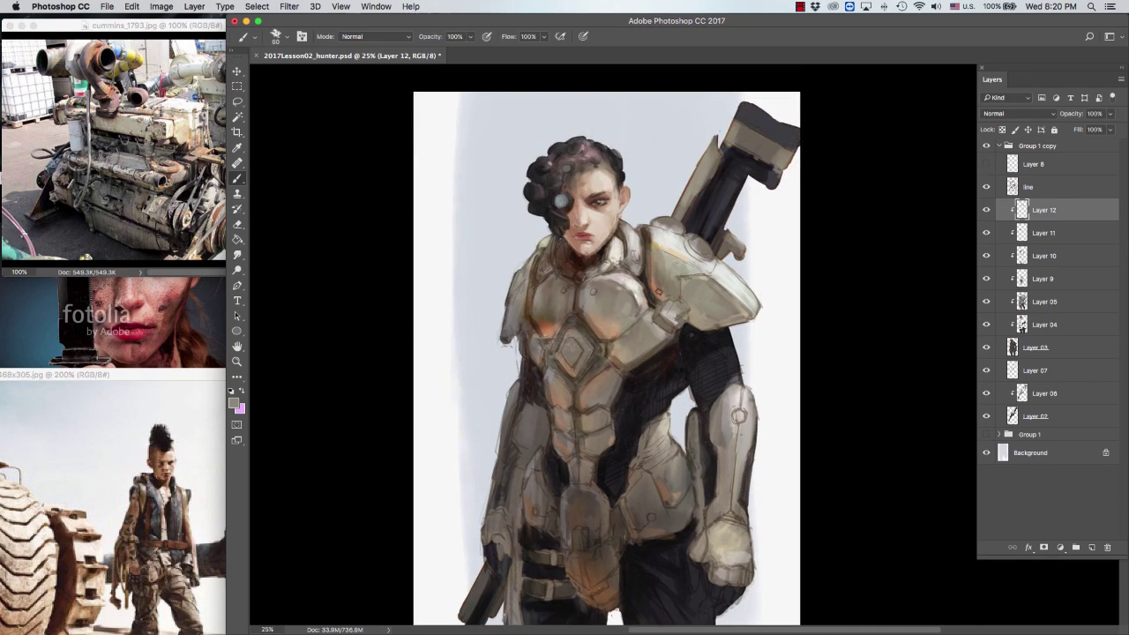
scroll(642, 217, "down", 1)
left_click(592, 240, "alt")
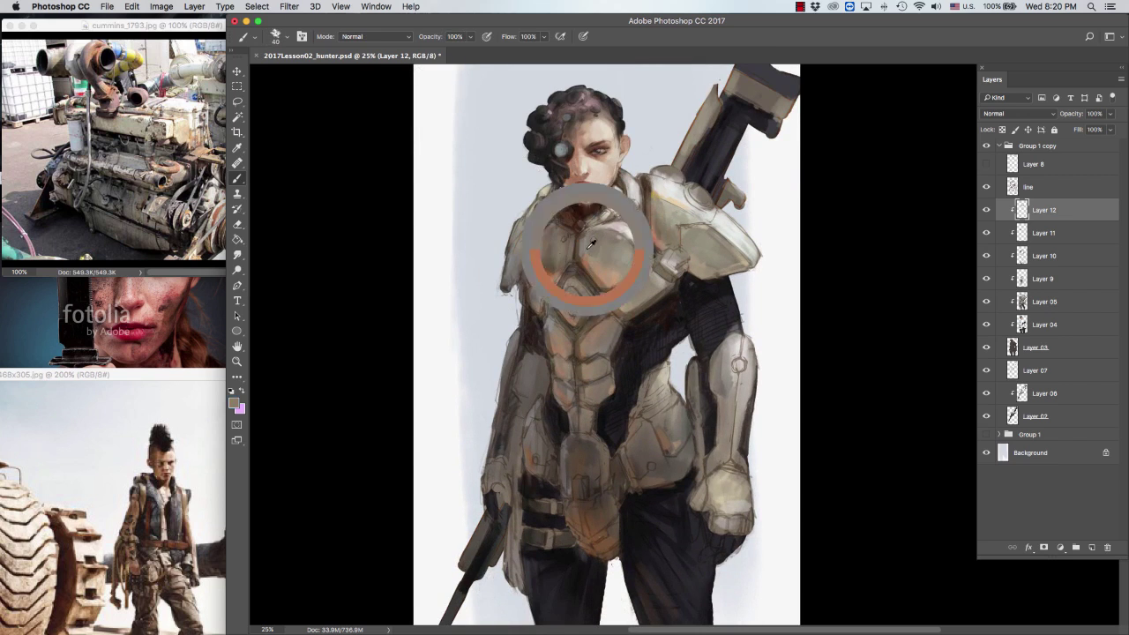
key("bracketright")
Step: Deepen the neck shadow inside the collar with a small brush and sampled reddish-brown tones
scroll(609, 335, "down", 3)
key("bracketleft")
key("bracketleft")
key("bracketleft")
scroll(609, 335, "up", 3)
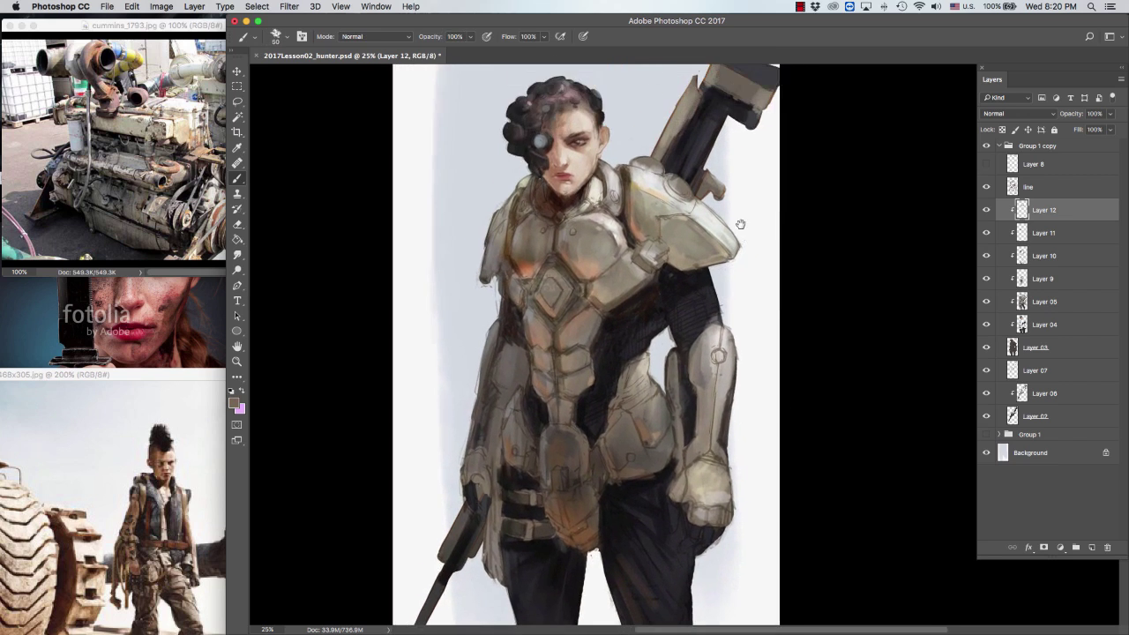
left_click(560, 190, "alt")
left_click(561, 194, "alt")
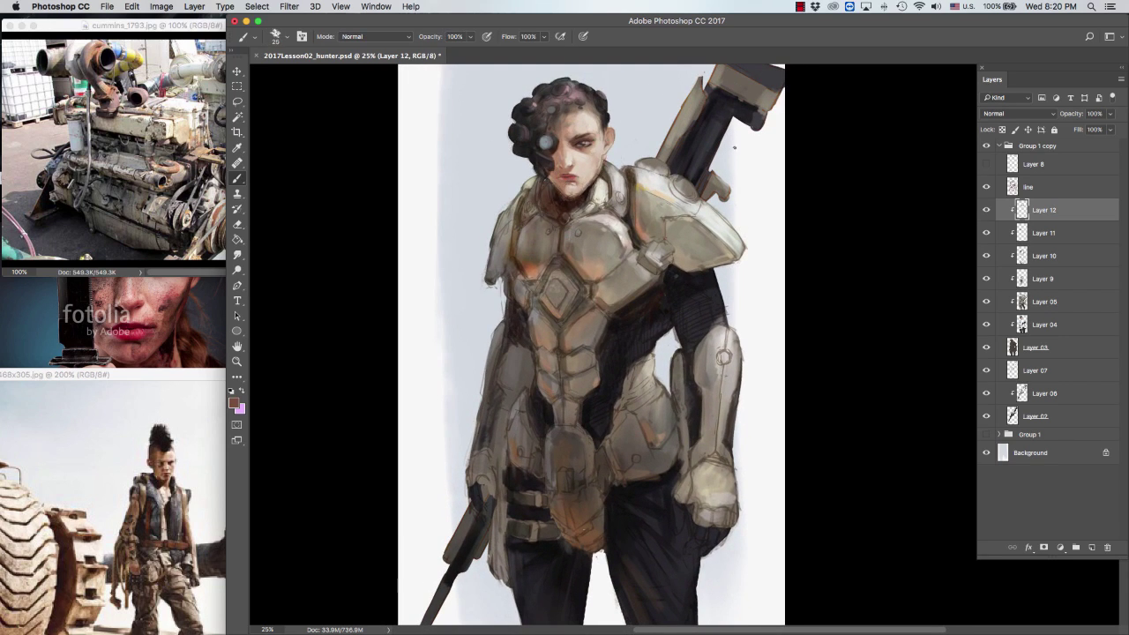
left_click_drag(727, 127, 731, 117)
Step: Paint light strokes along the collar beside the jaw with a small brush in sampled pale tones
left_click(591, 163, "alt")
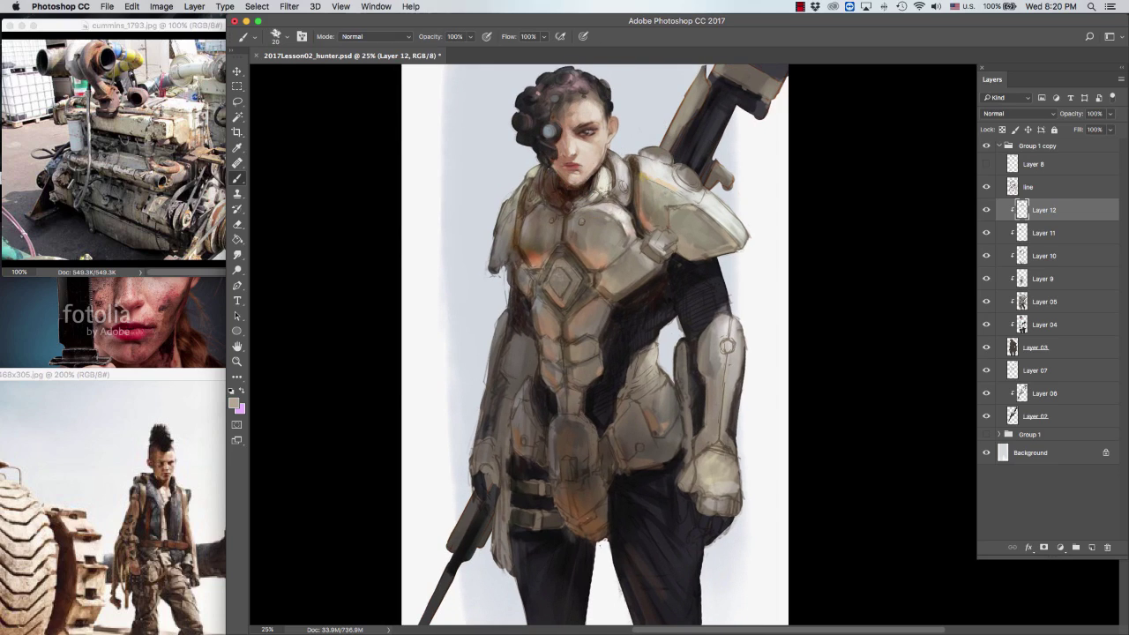
left_click(605, 175, "alt")
left_click_drag(609, 161, 613, 187)
key("bracketleft")
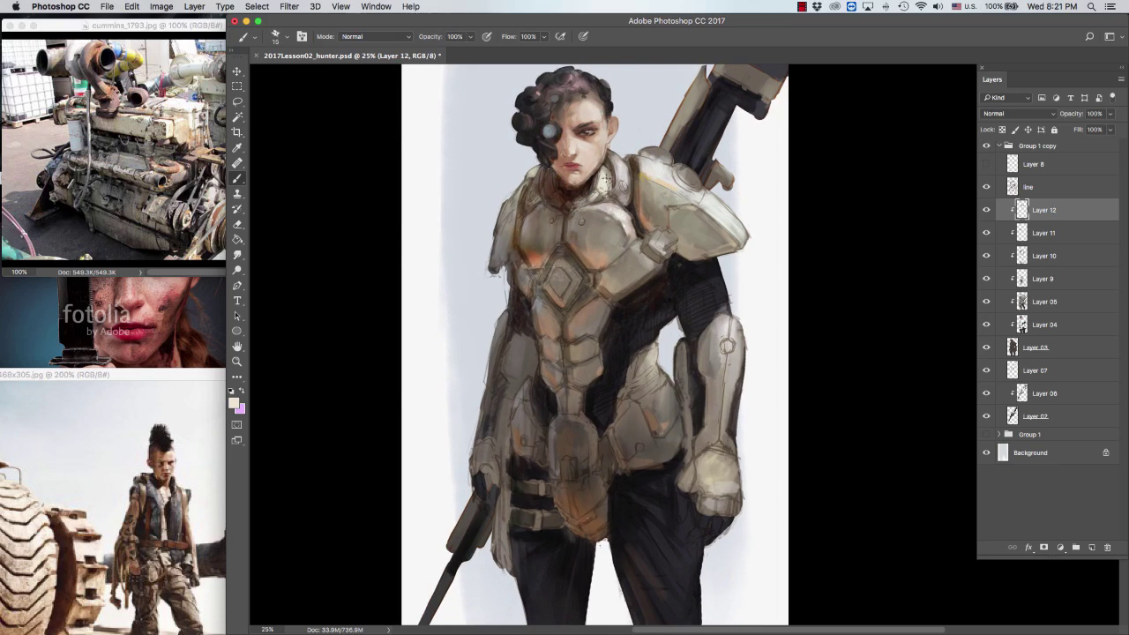
Step: Glaze the large shoulder guard with a warm tan sampled from the engine photo, using a larger brush
left_click(679, 128, "alt")
key("bracketright")
left_click_drag(863, 81, 857, 88)
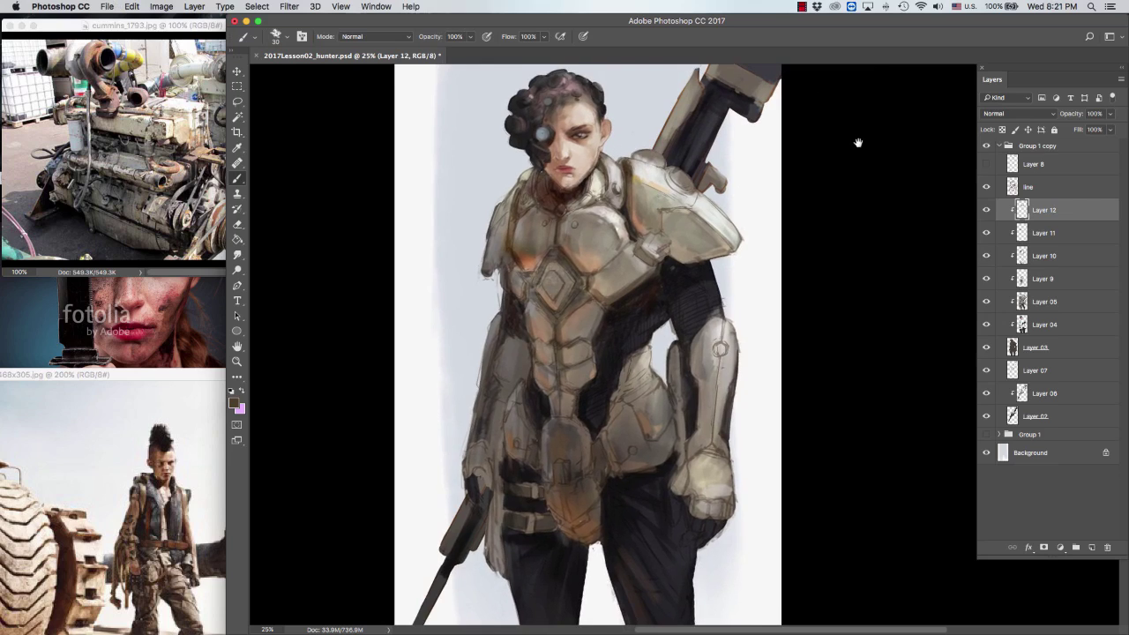
left_click(209, 129, "alt")
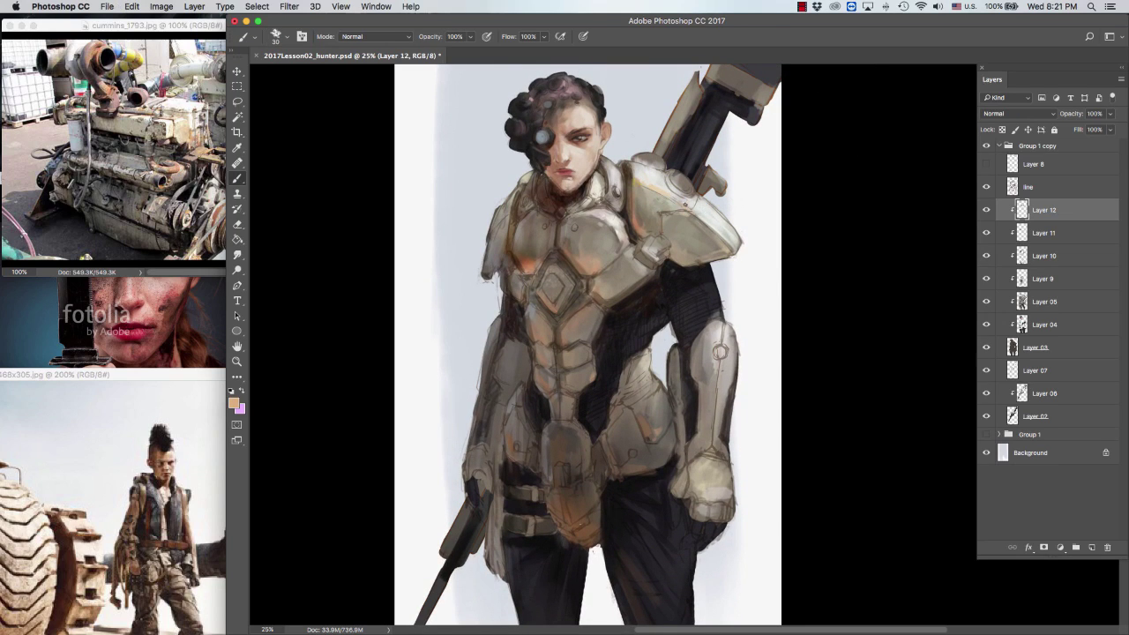
key("bracketright")
key("bracketright")
key("bracketright")
key("bracketright")
key("bracketright")
key("bracketright")
left_click_drag(697, 199, 733, 233)
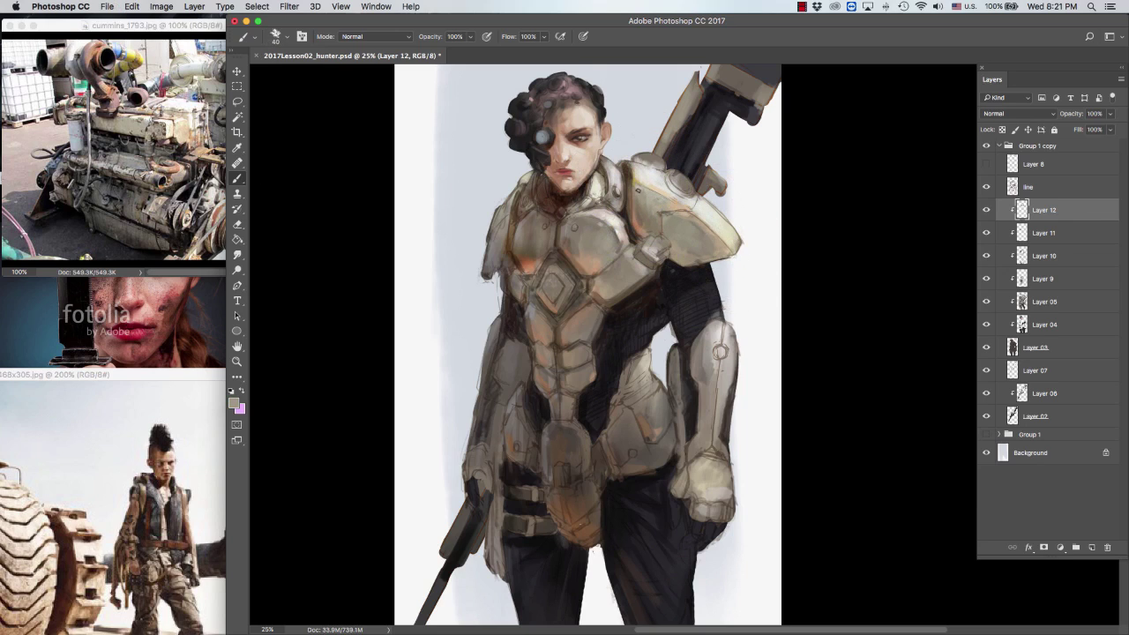
Step: Shade the shoulder guard's inner edge and add fine dark accents around the collar in sampled tones
left_click(644, 185, "alt")
mouse_move(644, 187)
left_mouse_down()
mouse_move(653, 199)
mouse_move(641, 212)
mouse_move(649, 203)
left_mouse_up()
key("h")
left_click_drag(711, 166, 697, 166)
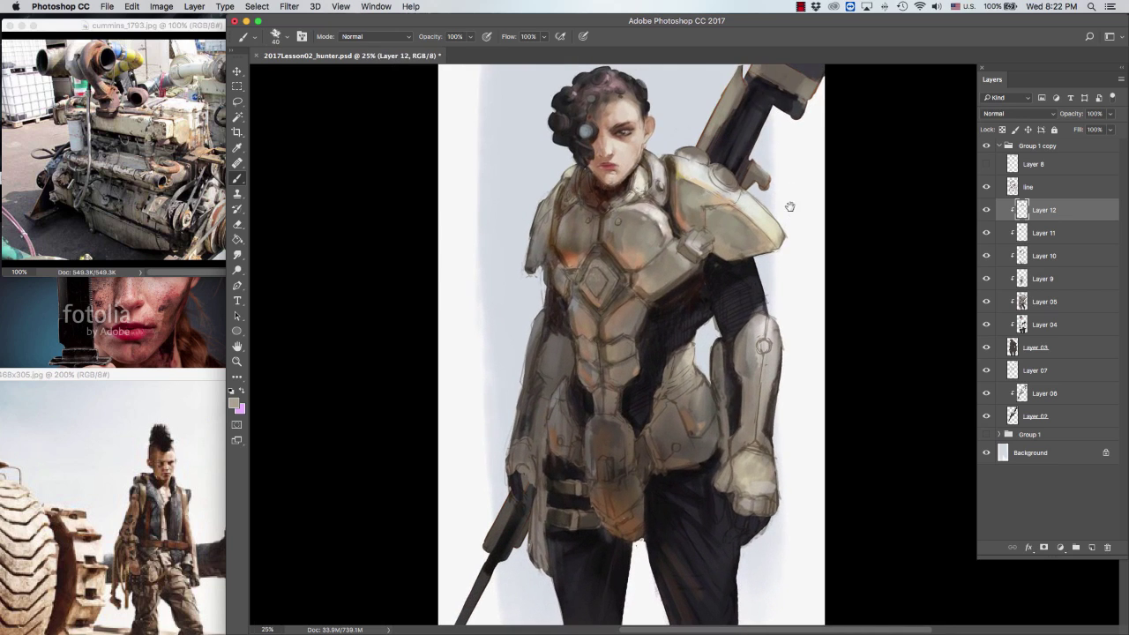
key("bracketleft")
left_click(578, 176, "alt")
left_click_drag(578, 176, 553, 159)
key("bracketleft")
key("bracketleft")
key("bracketleft")
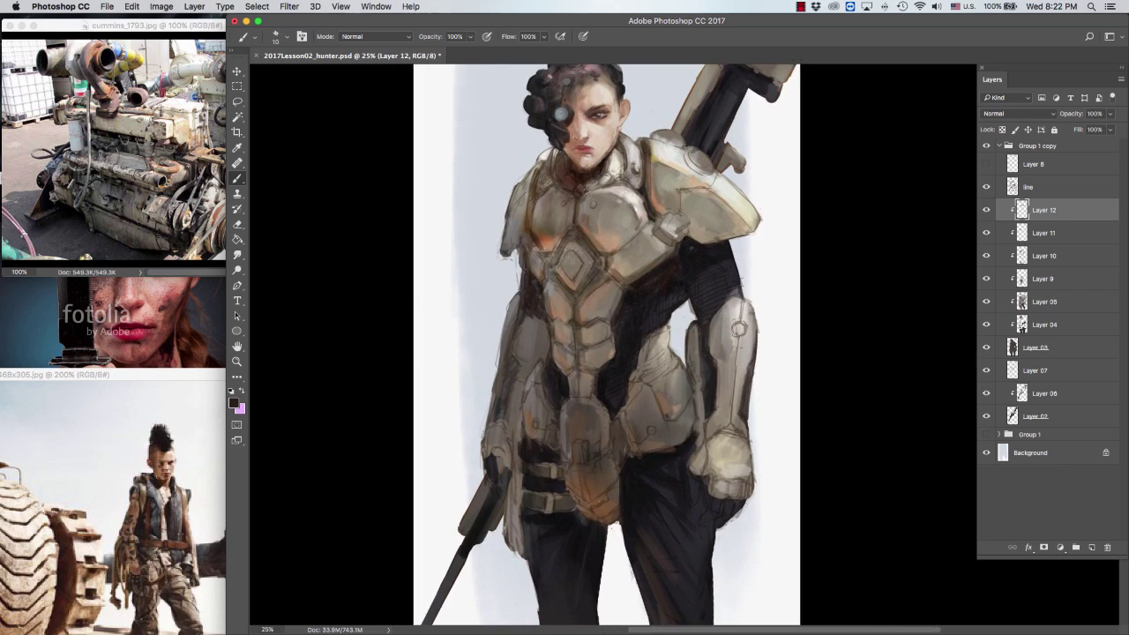
Step: Blend sampled light and dark armour tones across the collar, chest and abdominal plates
key("bracketright")
key("bracketright")
left_click(583, 188, "alt")
scroll(754, 118, "down", 1)
key("bracketleft")
left_click(716, 240, "alt")
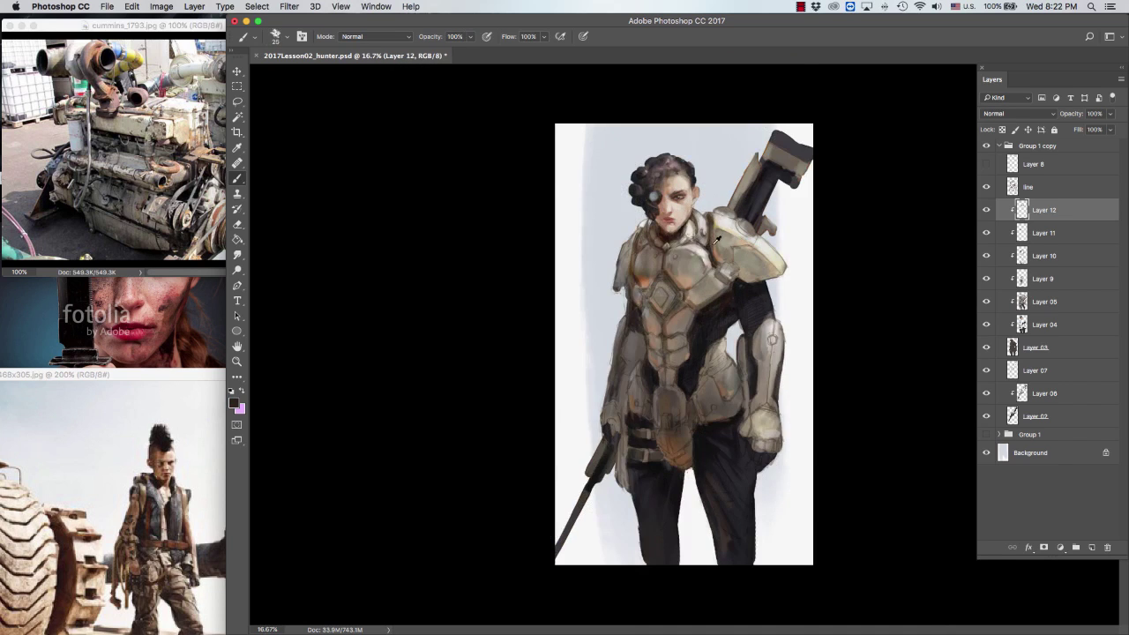
left_click(718, 239, "alt")
left_click(672, 282, "alt")
left_click_drag(653, 317, 666, 308)
left_click(673, 271, "alt")
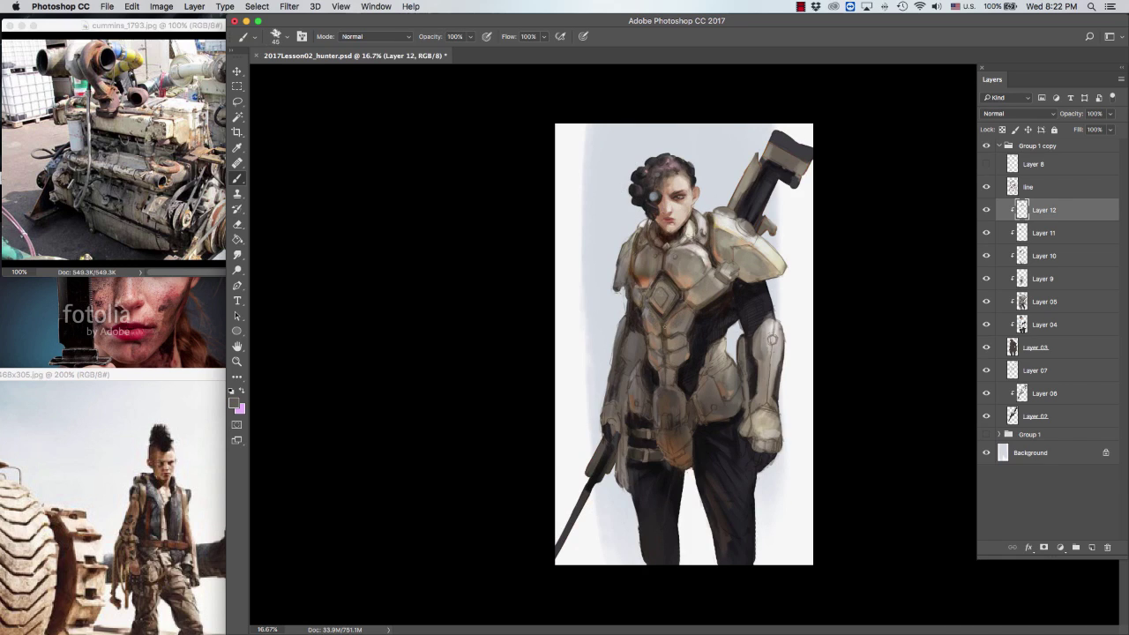
Step: Work brown tones sampled from the engine photo into the chest armour with varying brush sizes
key("super+equal")
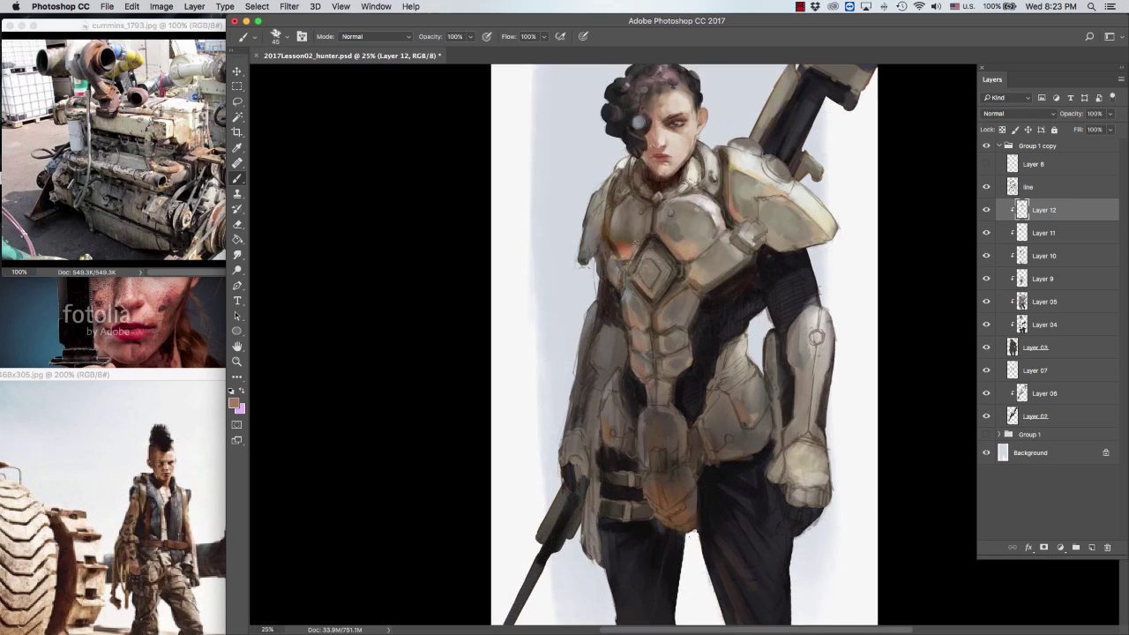
left_click(172, 313, "alt")
key("bracketleft")
key("bracketleft")
key("bracketright")
key("bracketright")
key("bracketright")
key("bracketright")
Step: Smooth the rounded chest plate and its seam towards the shoulder guard with sampled neutral armour tones
left_click(688, 238, "alt")
key("bracketright")
scroll(883, 212, "right", 3)
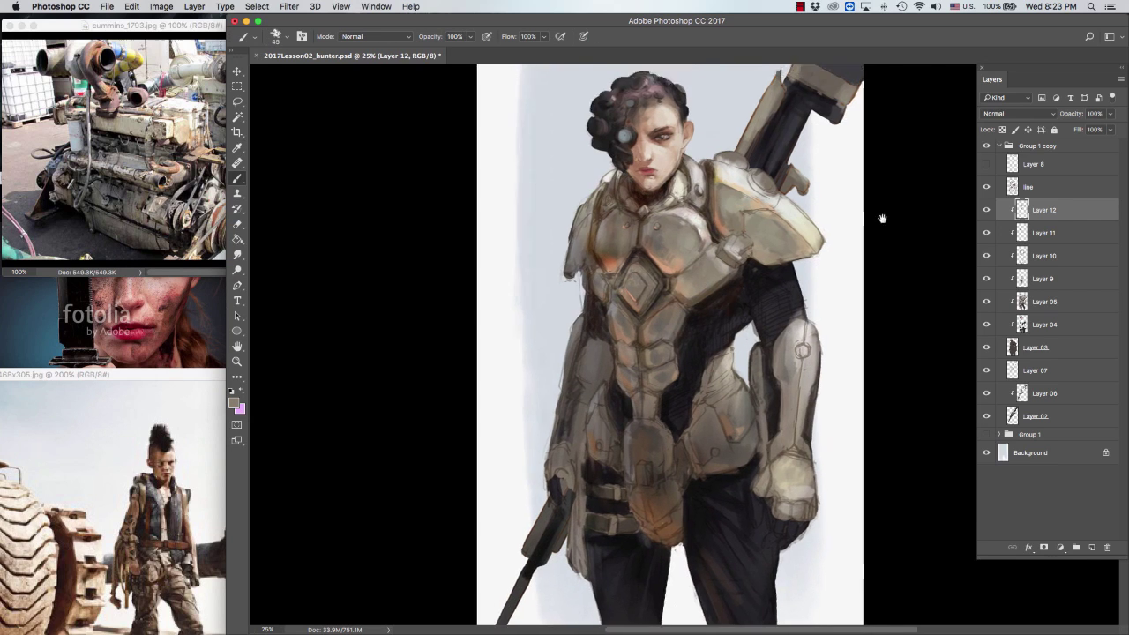
key("bracketleft")
left_click(711, 257, "alt")
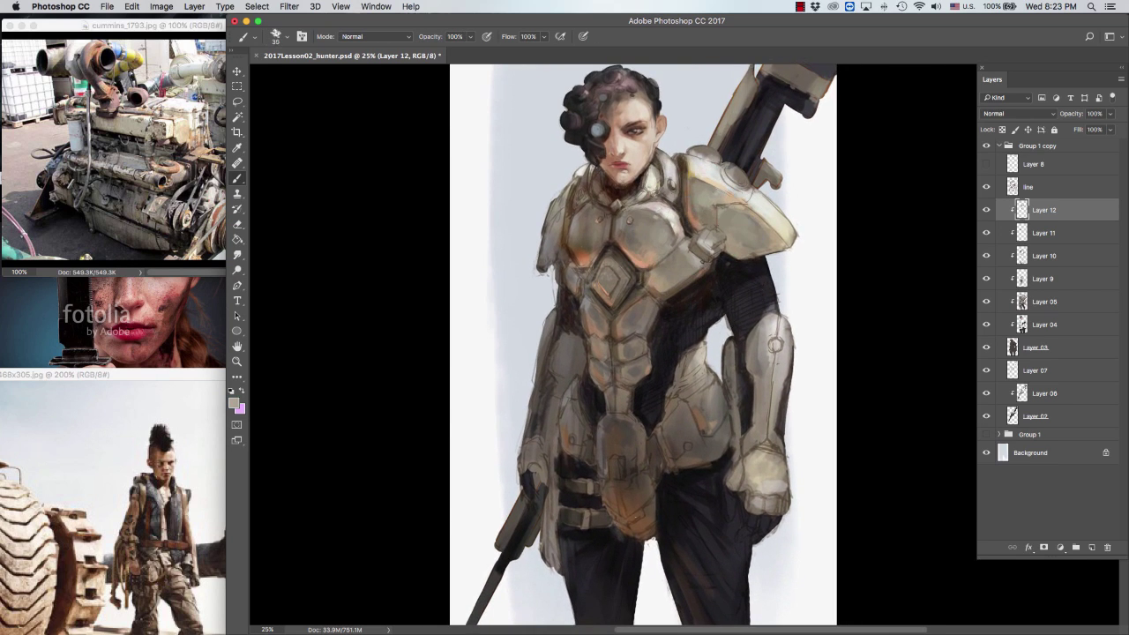
scroll(759, 238, "right", 2)
key("bracketleft")
Step: Build up the large shoulder guard's light surfaces with tones sampled from the engine photo and the armour
left_click(147, 115, "alt")
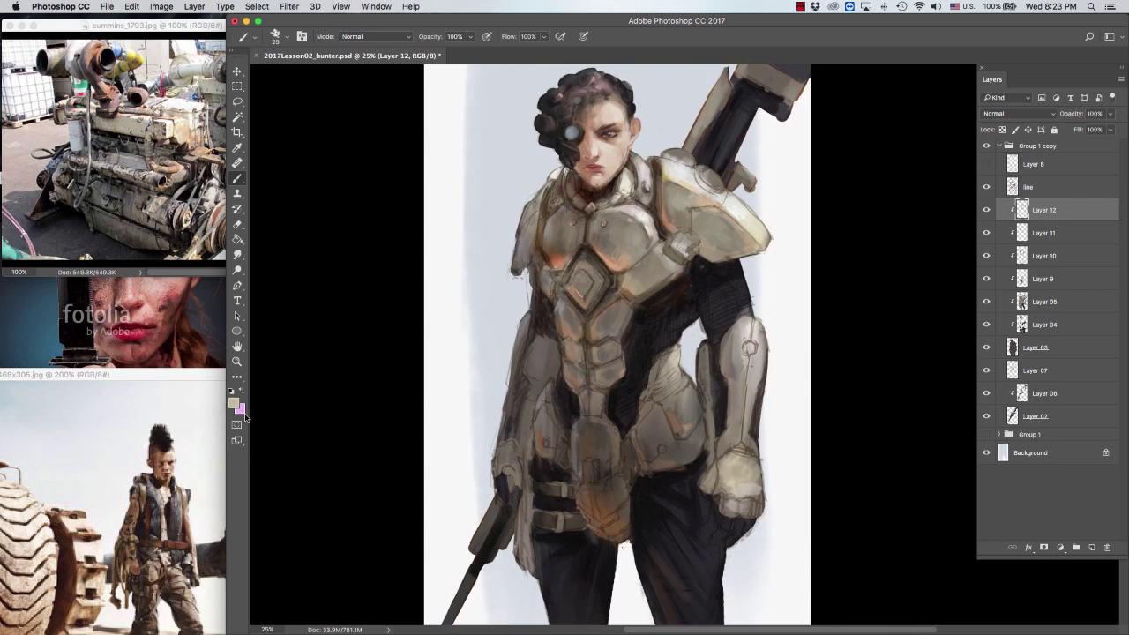
key("bracketleft")
key("bracketright")
left_click(744, 224, "alt")
key("bracketright")
key("bracketright")
left_click(702, 194, "alt")
left_click(705, 207, "alt")
key("bracketleft")
key("bracketleft")
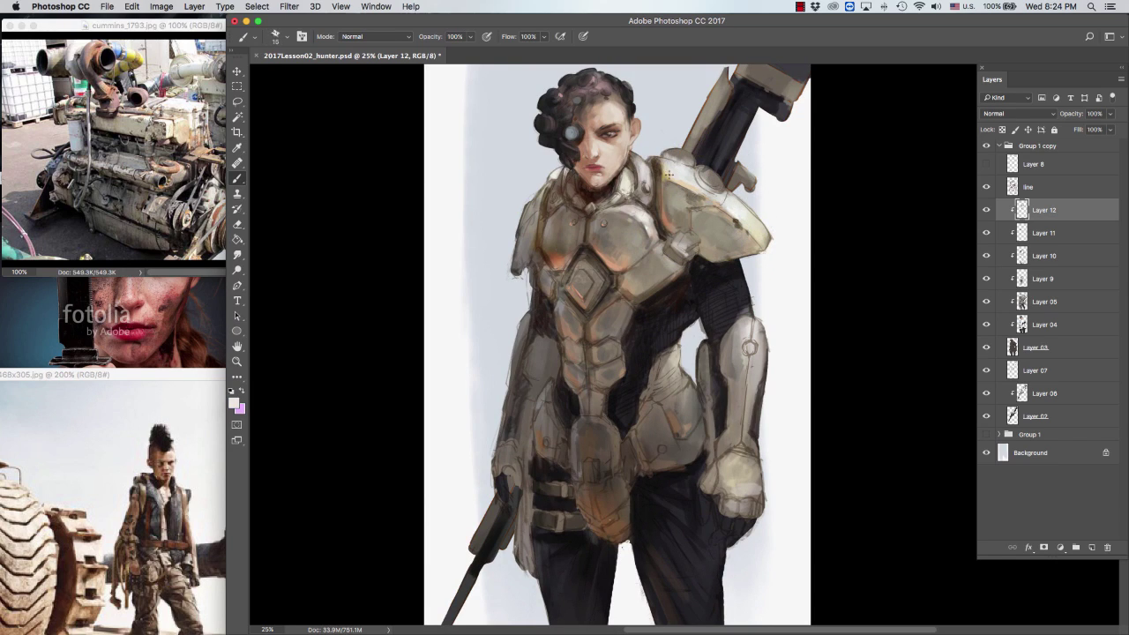
Step: Render the rounded cap and upper edge of the large shoulder guard with pale highlights and sampled mid-tones
key("bracketleft")
left_click(679, 173, "alt")
left_click(663, 155)
left_click(682, 155, "alt")
mouse_move(710, 169)
left_mouse_down()
mouse_move(711, 183)
mouse_move(698, 180)
mouse_move(734, 201)
left_mouse_up()
left_click(693, 176, "alt")
left_click(720, 190, "alt")
left_click(719, 196, "alt")
key("[")
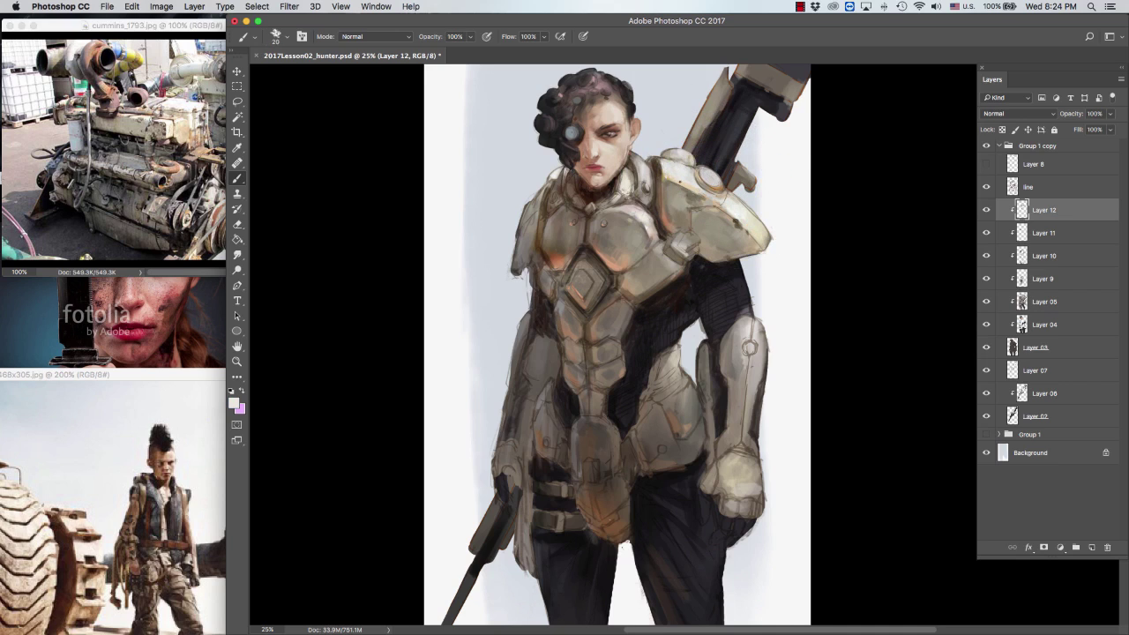
key("bracketright")
scroll(661, 158, "right", 1)
key("bracketleft")
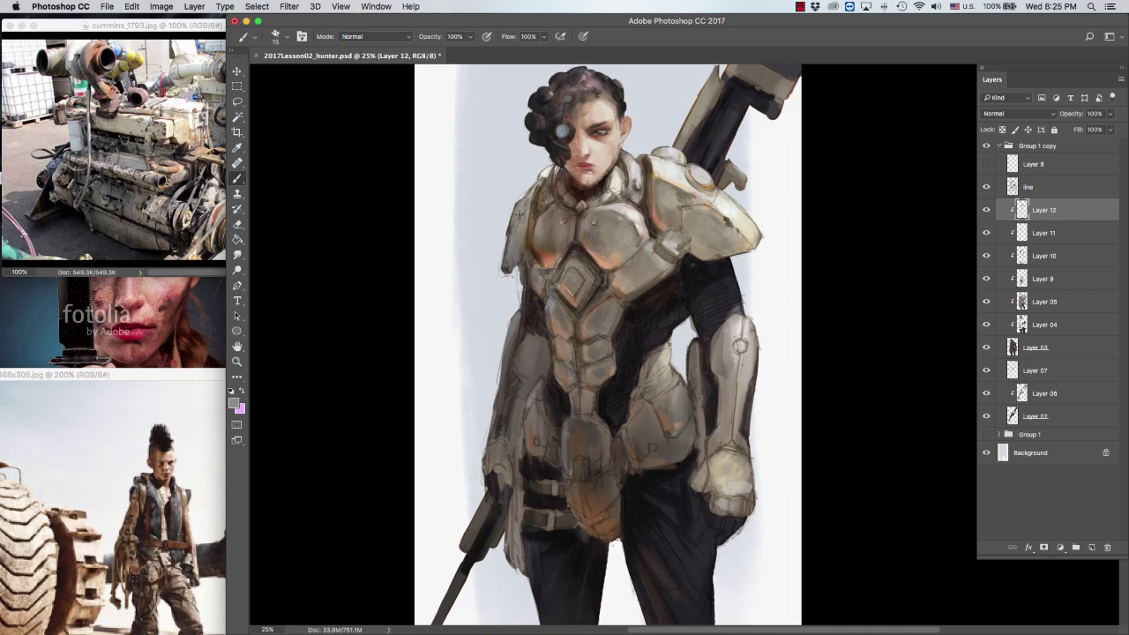
Step: Refine the chest plate shading with sampled dark and mid armour tones and a gradually larger brush
left_click(234, 403)
left_click(390, 217)
left_click(548, 223, "alt")
key("super+minus")
key("bracketright")
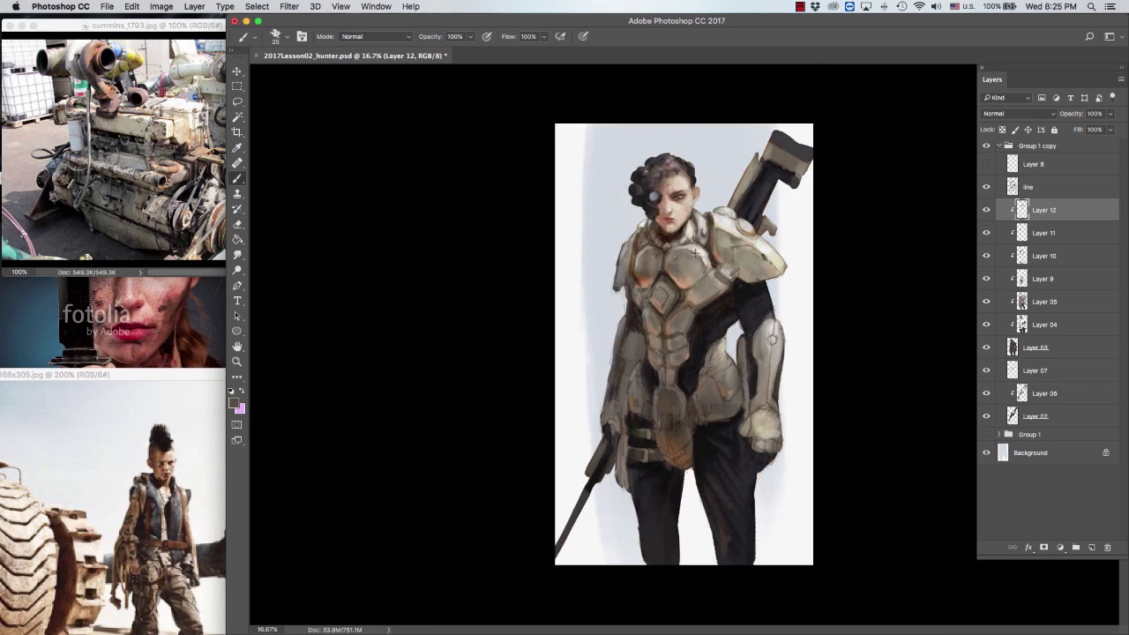
key("bracketright")
left_click(696, 269, "alt")
key("bracketright")
key("bracketright")
Step: Touch up the area around the rifle and shoulder with sampled background and rifle tones
left_click(614, 210, "alt")
left_click(750, 185, "alt")
key("super+equal")
key("bracketleft")
key("bracketleft")
left_click(663, 142, "alt")
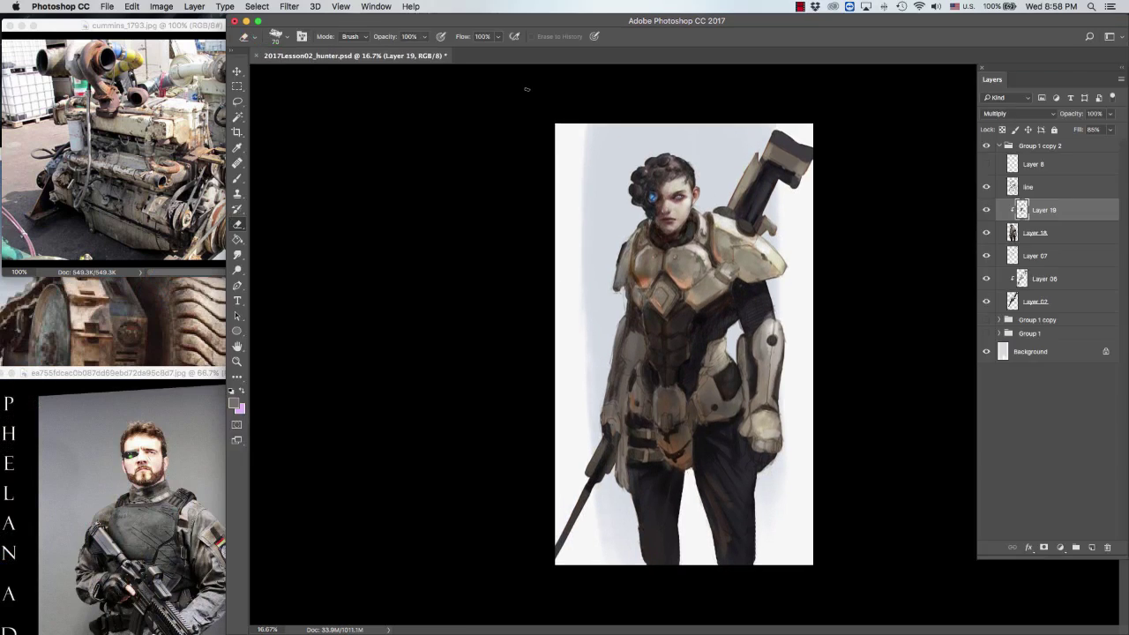
Step: Paint the round dark joints on top of the shoulder below the rifle, sampling rust brown from the track photo
key("bracketright")
key("bracketright")
key("bracketright")
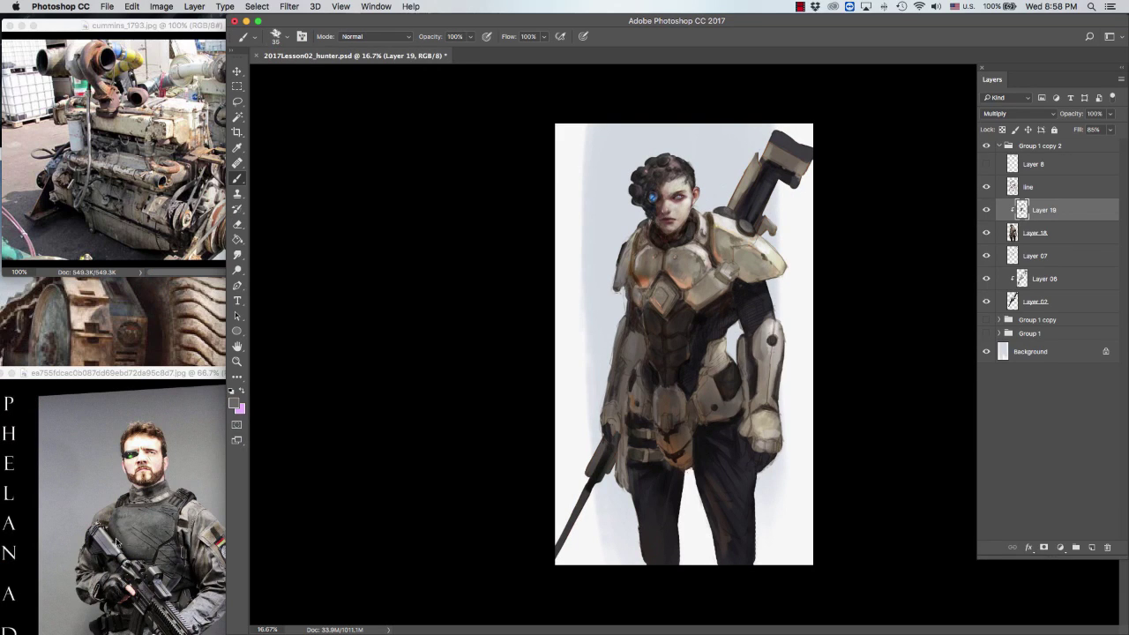
left_click(731, 213, "alt")
left_click(726, 211, "alt")
left_click(114, 337, "alt")
key("super+equal")
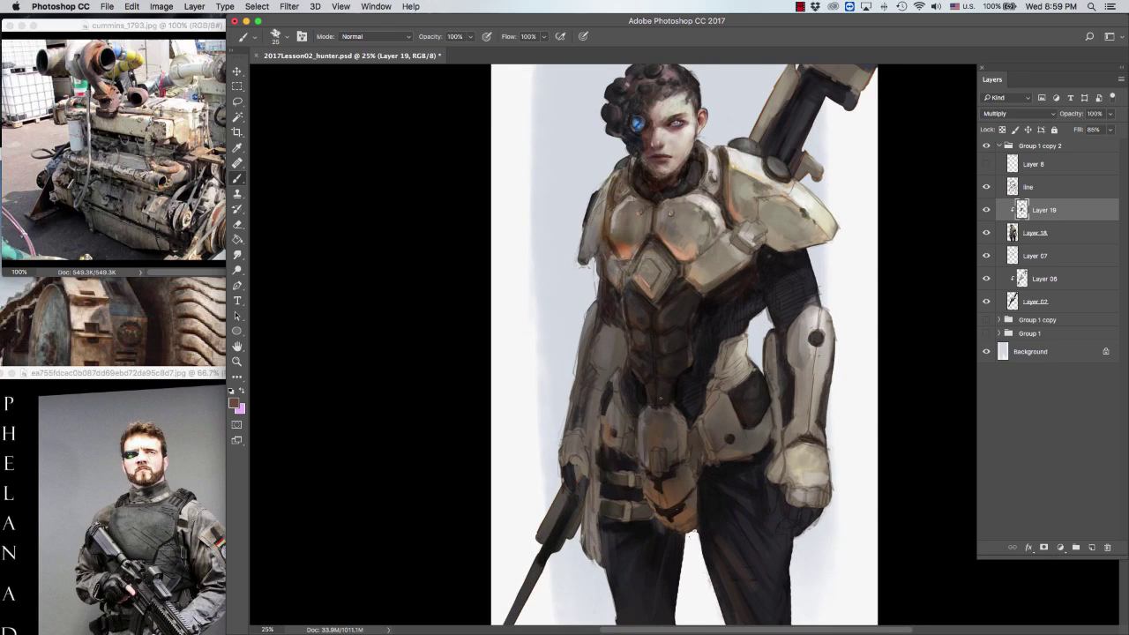
Step: Touch up the armour around the collar with a sampled pale tone and check the whole figure
scroll(684, 348, "up", 2)
left_click(673, 197, "alt")
key("bracketright")
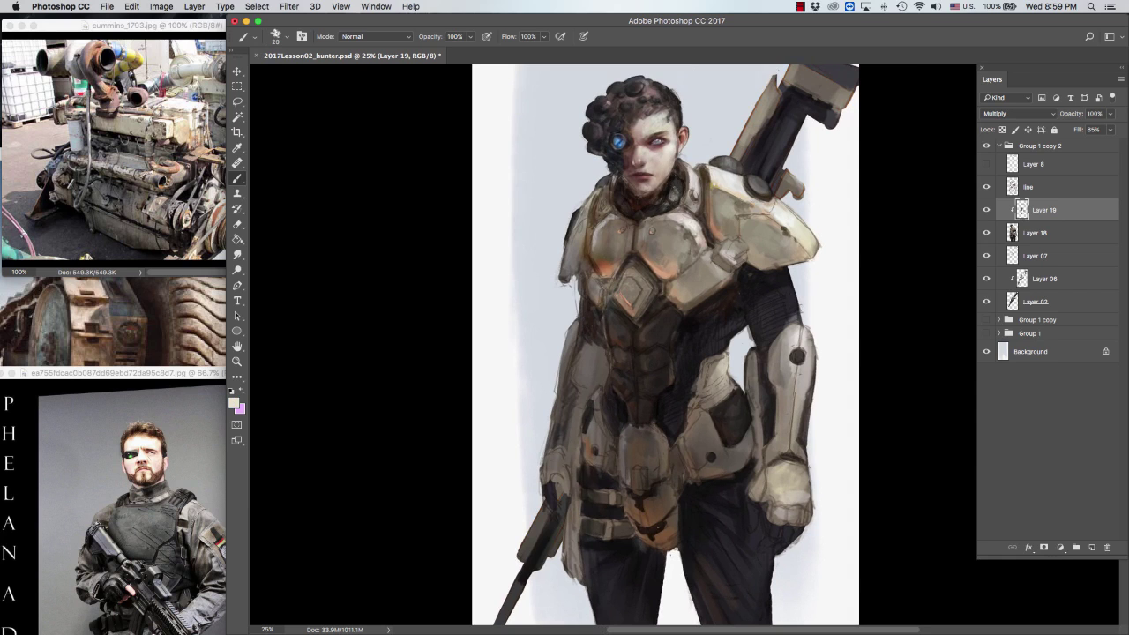
key("super+minus")
key("super+equal")
key("super+minus")
key("super+minus")
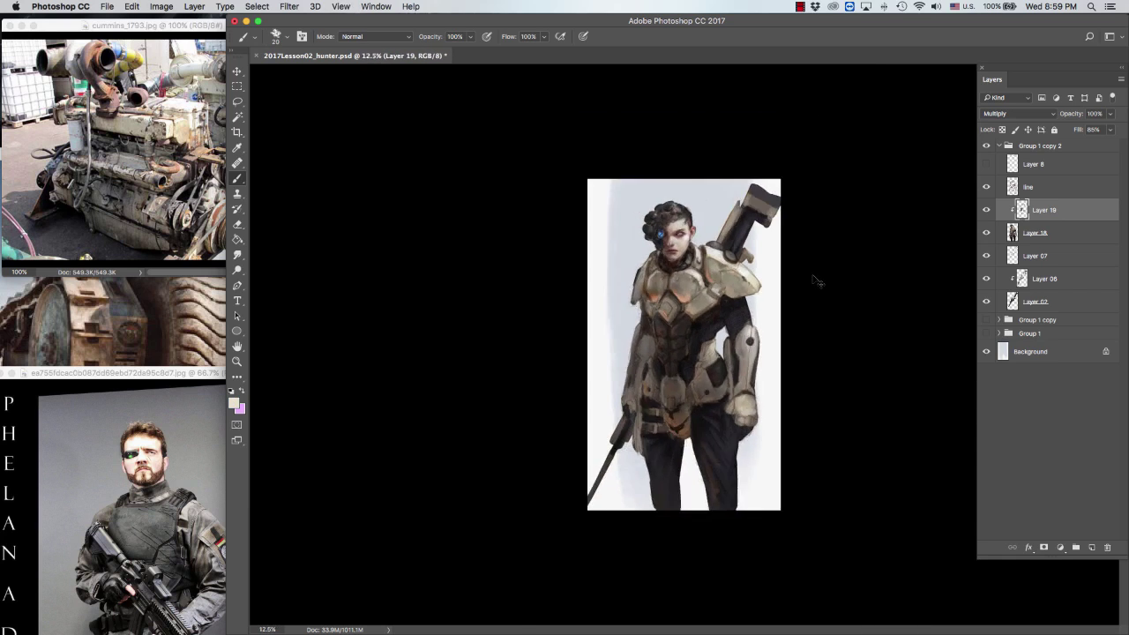
key("super+equal")
key("super+equal")
scroll(621, 156, "up", 1)
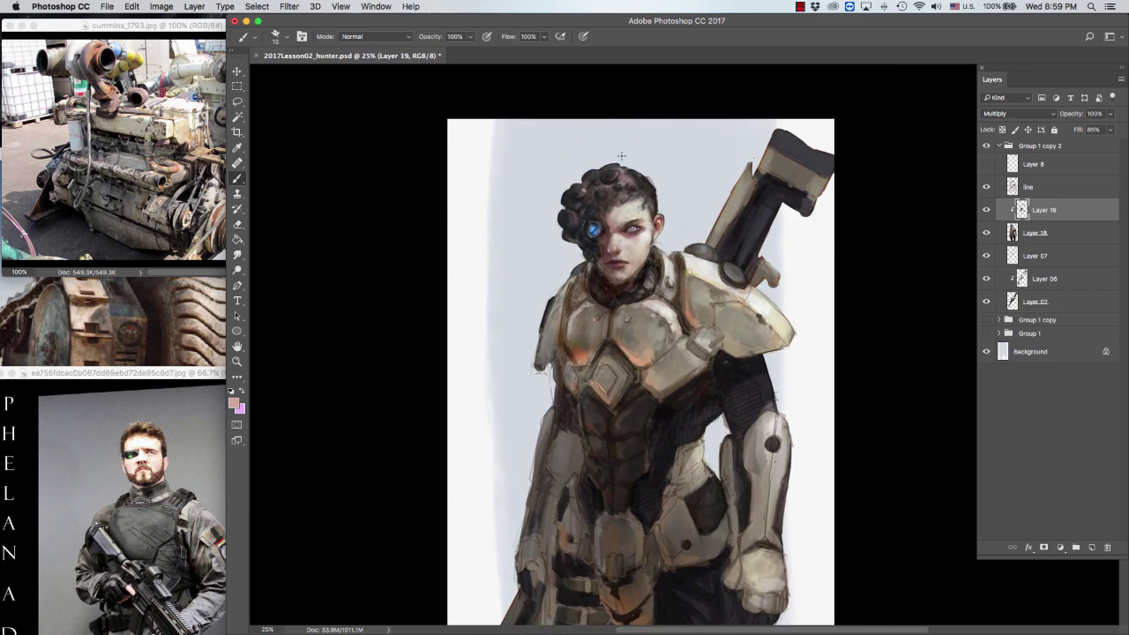
Step: Add a new normal layer above the line art for painting over the hunter's head
key("bracketright")
key("bracketright")
key("bracketright")
key("bracketright")
key("super+shift+alt+n")
left_click_drag(673, 164, 643, 236)
key("super+equal")
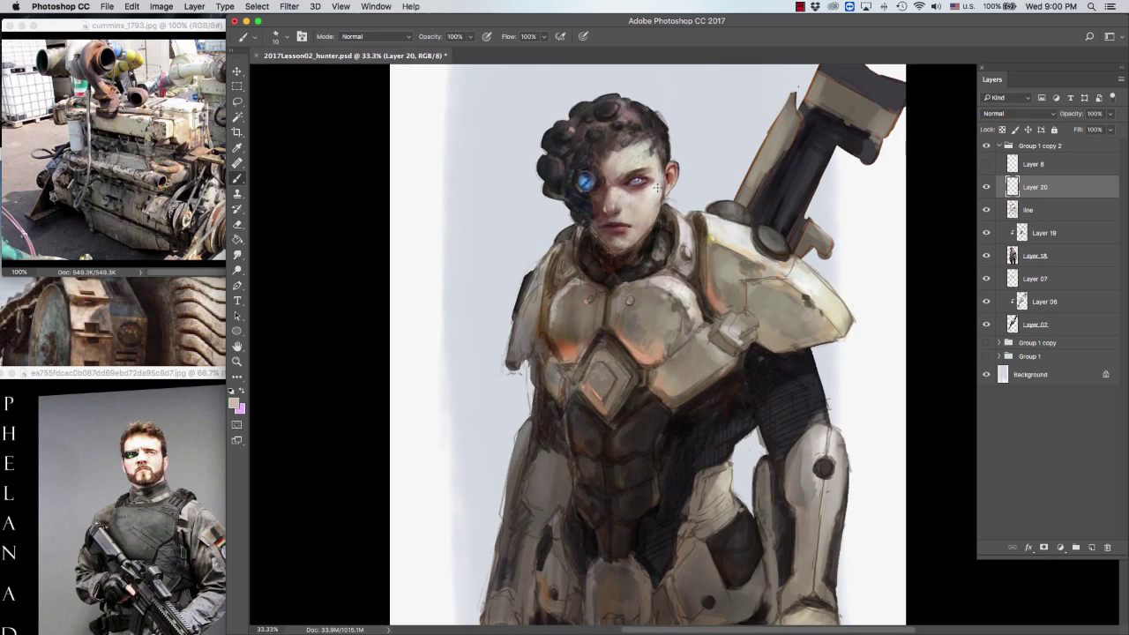
Step: Shape the round mechanical parts on the headpiece's outer side with sampled dark and pinkish-grey tones
left_click(573, 126, "alt")
key("bracketleft")
left_click(566, 135, "alt")
key("bracketright")
key("bracketright")
key("bracketright")
left_click(571, 126, "alt")
left_click(564, 124, "alt")
key("bracketleft")
key("bracketleft")
key("bracketleft")
Step: Paint ring-shaped details across the top of the headpiece with tones sampled from the head
left_click(605, 110, "alt")
left_click(571, 131, "alt")
key("bracketright")
key("bracketright")
key("bracketright")
left_click_drag(589, 122, 618, 119)
left_click(533, 160, "alt")
key("bracketleft")
left_click(631, 110, "alt")
key("bracketleft")
key("bracketleft")
key("bracketleft")
key("bracketleft")
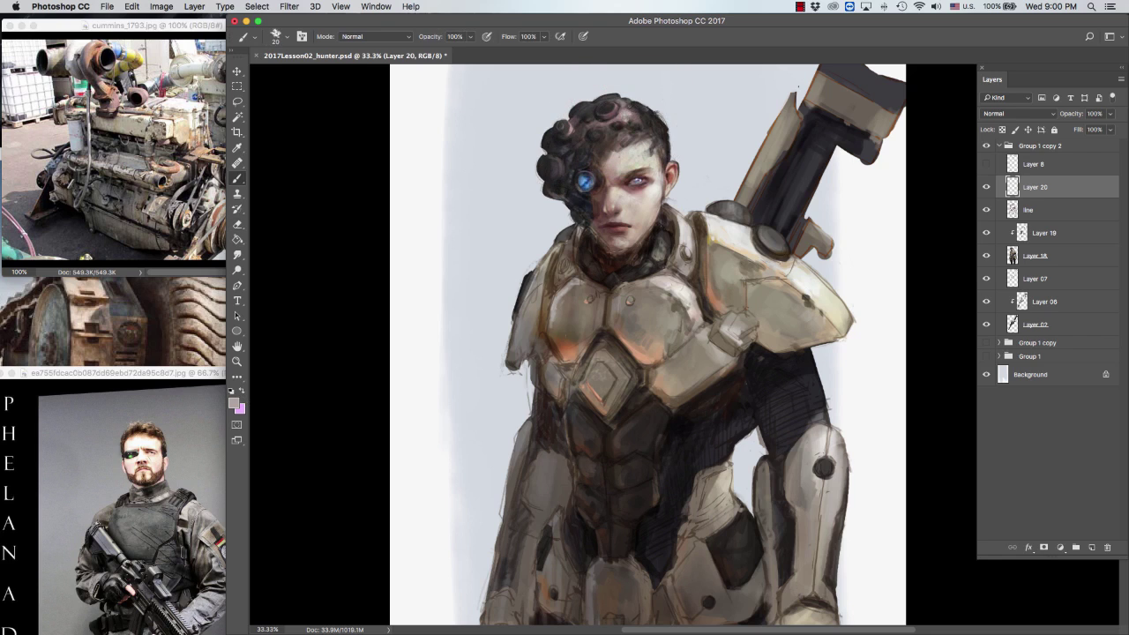
Step: Extend the row of round ports along the hairline towards the ear with a larger brush and dark tones
key("bracketright")
key("bracketright")
key("bracketright")
key("bracketright")
mouse_move(635, 113)
left_mouse_down()
mouse_move(660, 108)
mouse_move(664, 141)
mouse_move(669, 126)
left_mouse_up()
key("bracketright")
key("bracketright")
key("bracketright")
left_click(609, 141, "alt")
key("bracketleft")
key("bracketleft")
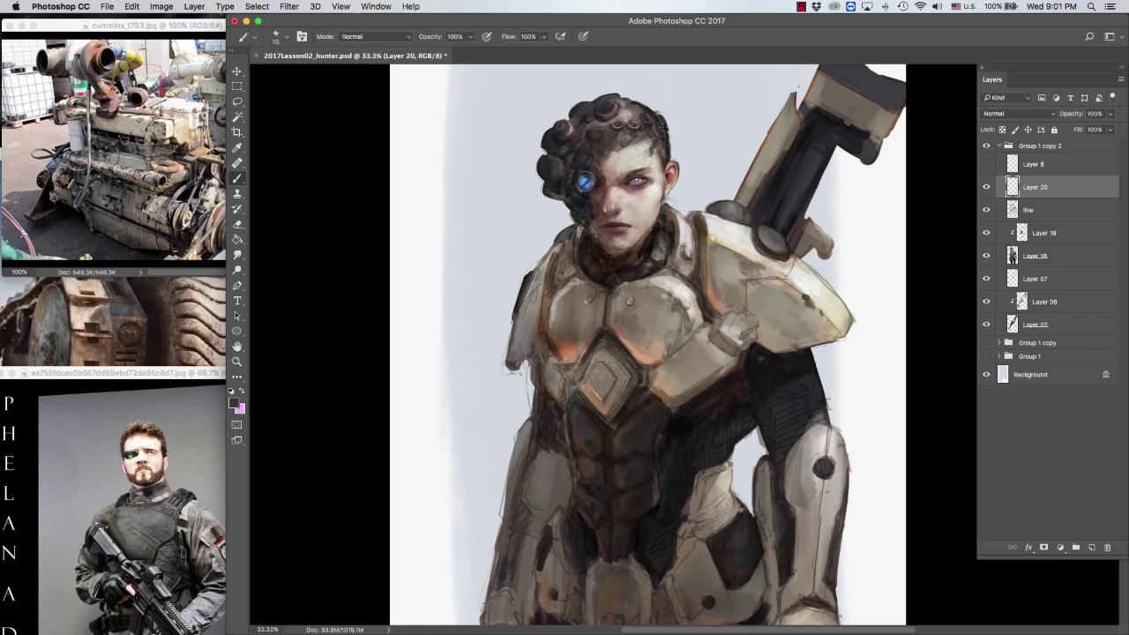
Step: Refine the dark shapes at the temple and around the blue eyepiece with sampled tones and a small brush
left_click(664, 148, "alt")
key("bracketleft")
key("bracketright")
key("bracketleft")
key("bracketleft")
key("bracketleft")
key("bracketleft")
left_click(562, 190, "alt")
left_click(593, 156, "alt")
key("bracketright")
left_click(578, 157, "alt")
key("bracketleft")
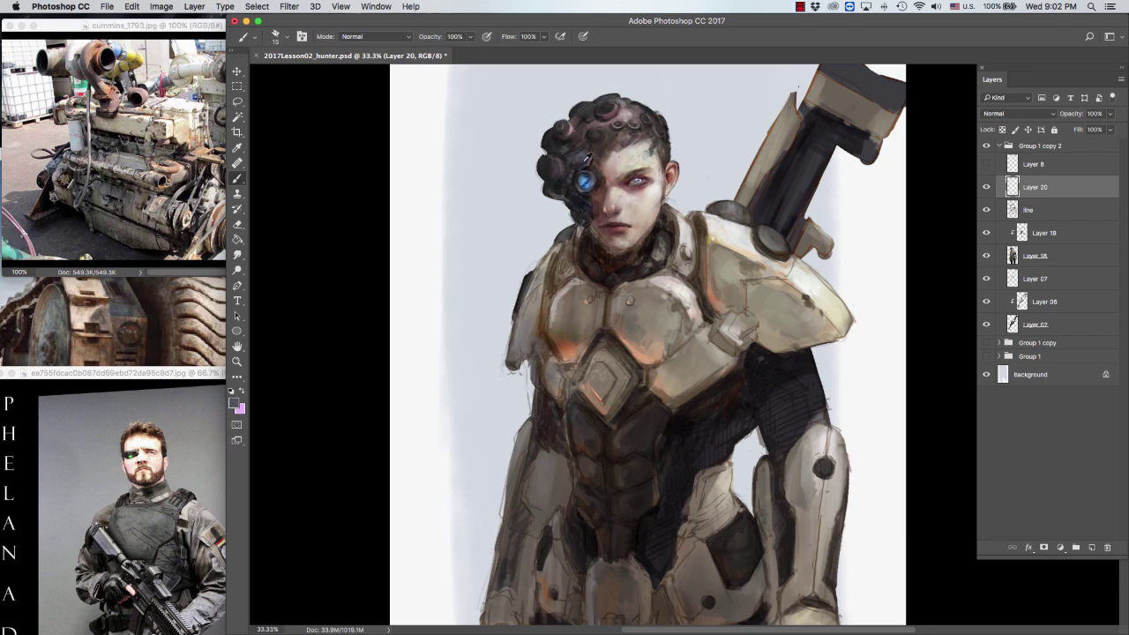
Step: Paint fine dark detail on the headpiece just above the blue eyepiece
left_click(575, 152)
left_click(590, 137, "alt")
key("bracketleft")
key("bracketright")
key("bracketright")
key("bracketleft")
key("bracketleft")
key("bracketleft")
scroll(649, 344, "down", 1)
scroll(649, 344, "right", 1)
key("bracketright")
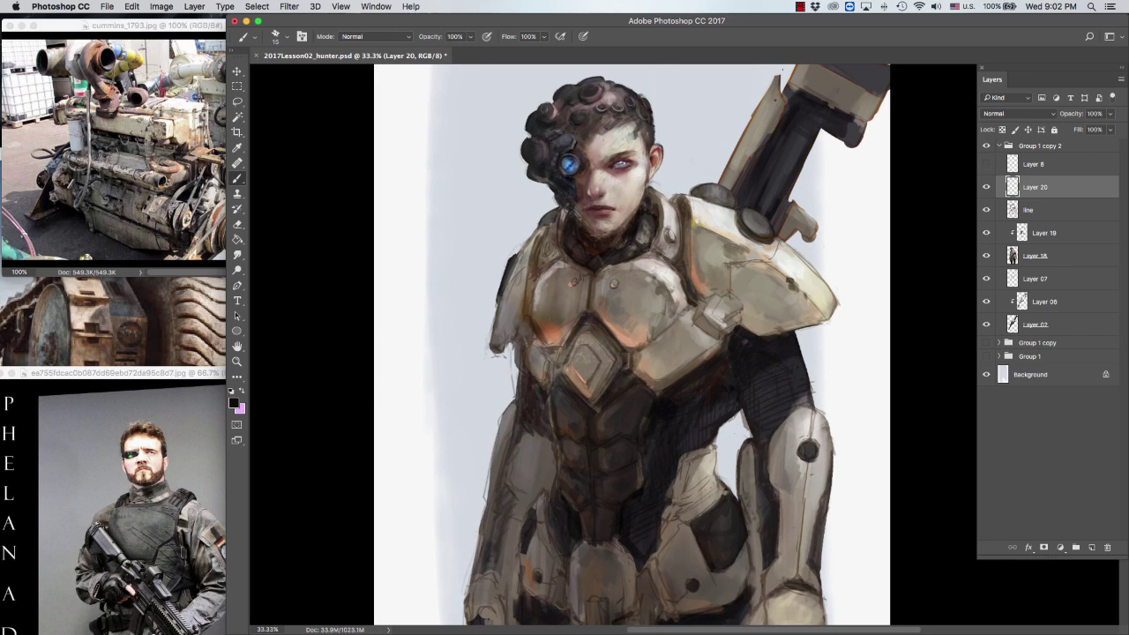
Step: Refine the neck and inner collar shading by repeatedly sampling nearby collar tones
left_click(627, 215, "alt")
key("bracketright")
key("bracketright")
key("bracketright")
left_click(627, 223, "alt")
left_click(624, 228, "alt")
left_click(628, 225, "alt")
left_click(628, 222, "alt")
key("bracketleft")
key("bracketleft")
left_click(574, 231, "alt")
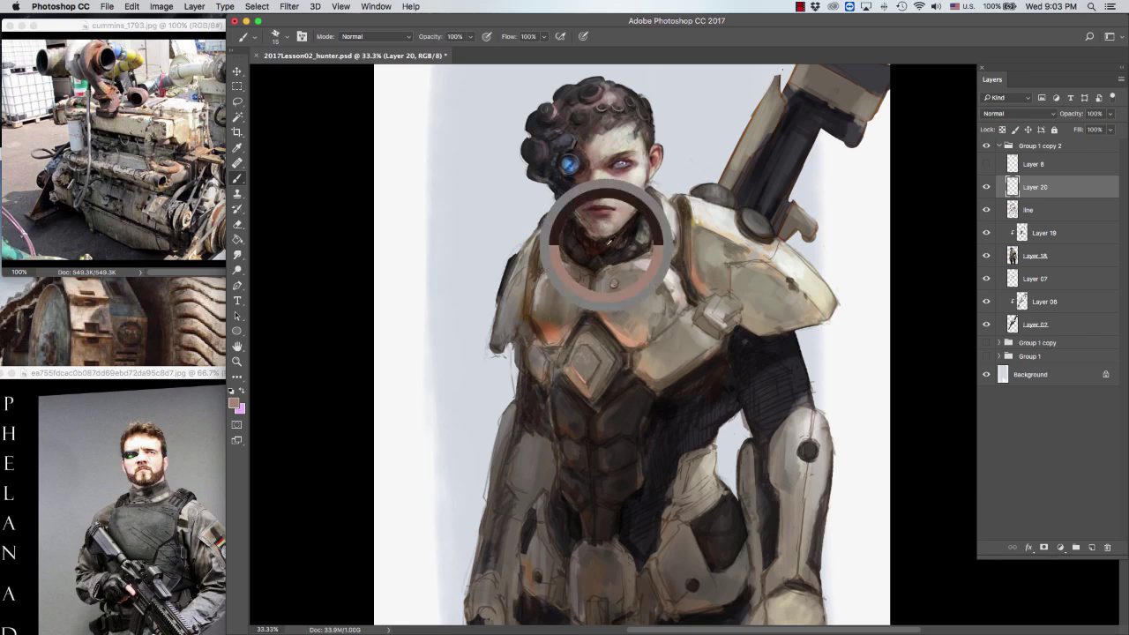
Step: Clean up the ear and jaw edge with sampled skin and dark tones, alternating between brush and eraser
left_click(657, 162, "alt")
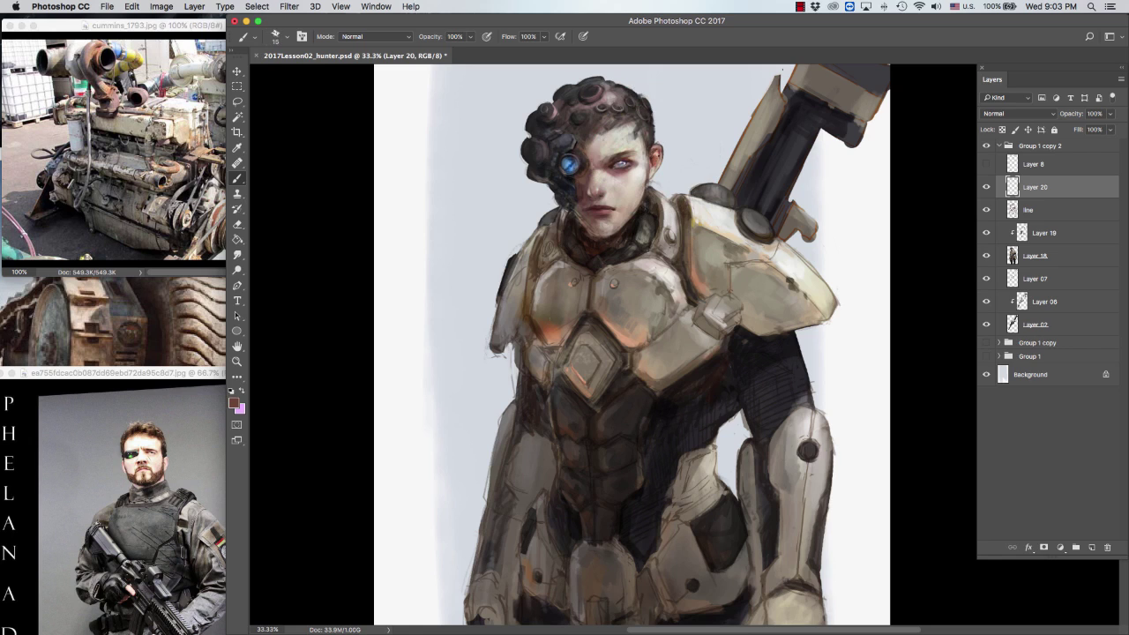
left_click_drag(659, 157, 645, 202)
left_click(657, 176, "alt")
key("e")
key("b")
left_click(650, 196, "alt")
key("e")
key("b")
left_click(640, 199, "alt")
key("e")
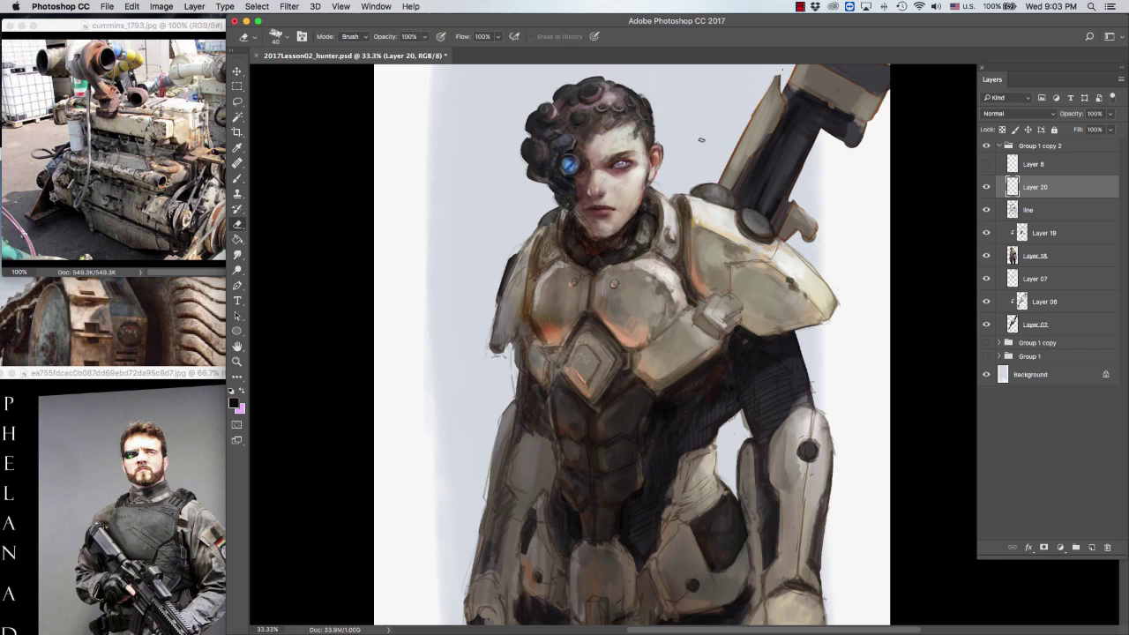
key("b")
scroll(701, 140, "down", 2)
scroll(708, 138, "up", 2)
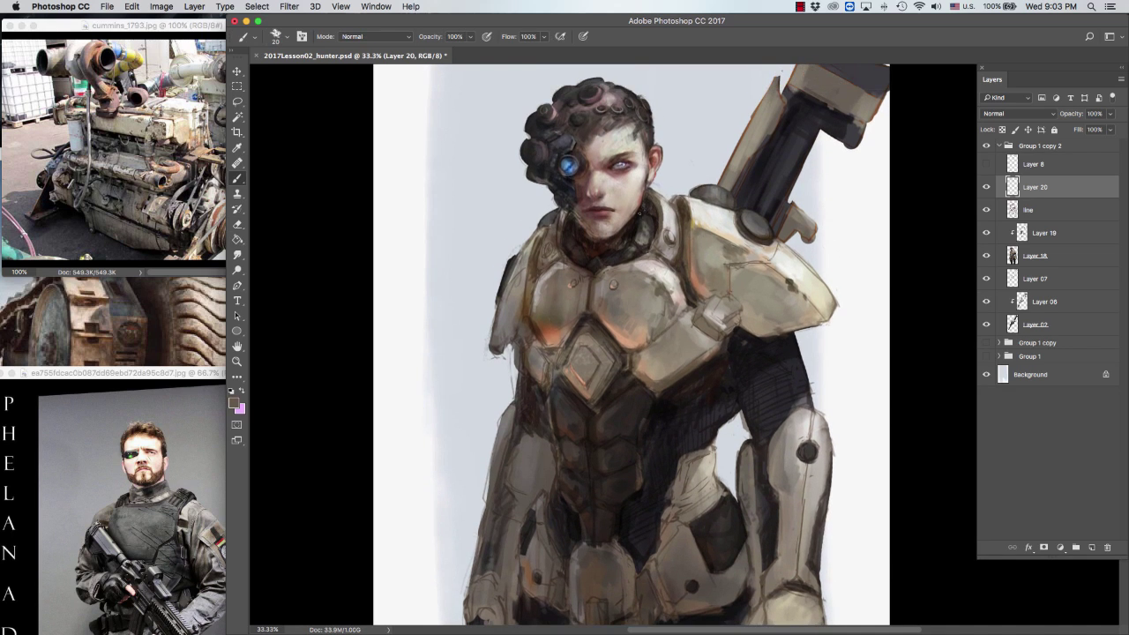
Step: Define the eyepiece housing and the surrounding headpiece modules with sampled dark tones and a slightly larger brush
left_click(708, 138, "alt")
left_click(584, 161)
key("bracketright")
left_click(556, 104, "alt")
key("bracketright")
left_click(589, 158, "alt")
left_click(571, 173, "alt")
left_click(536, 147, "alt")
left_click(533, 133, "alt")
scroll(811, 171, "up", 2)
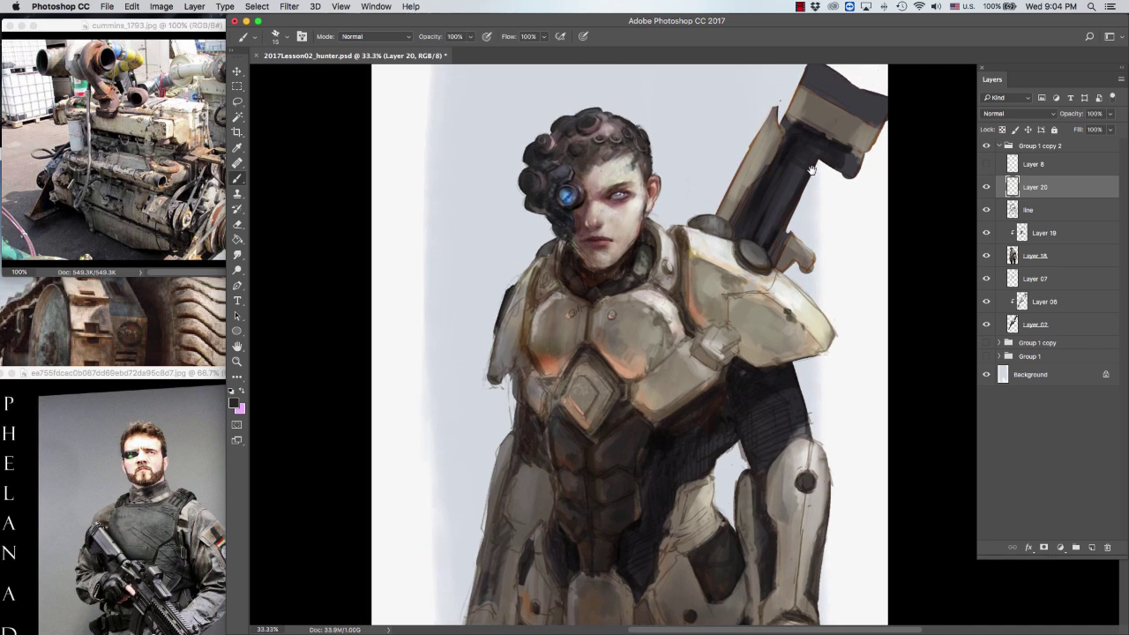
Step: Paint small dark cybernetic marks on the temple and blend them with sampled skin tones
scroll(812, 64, "down", 1)
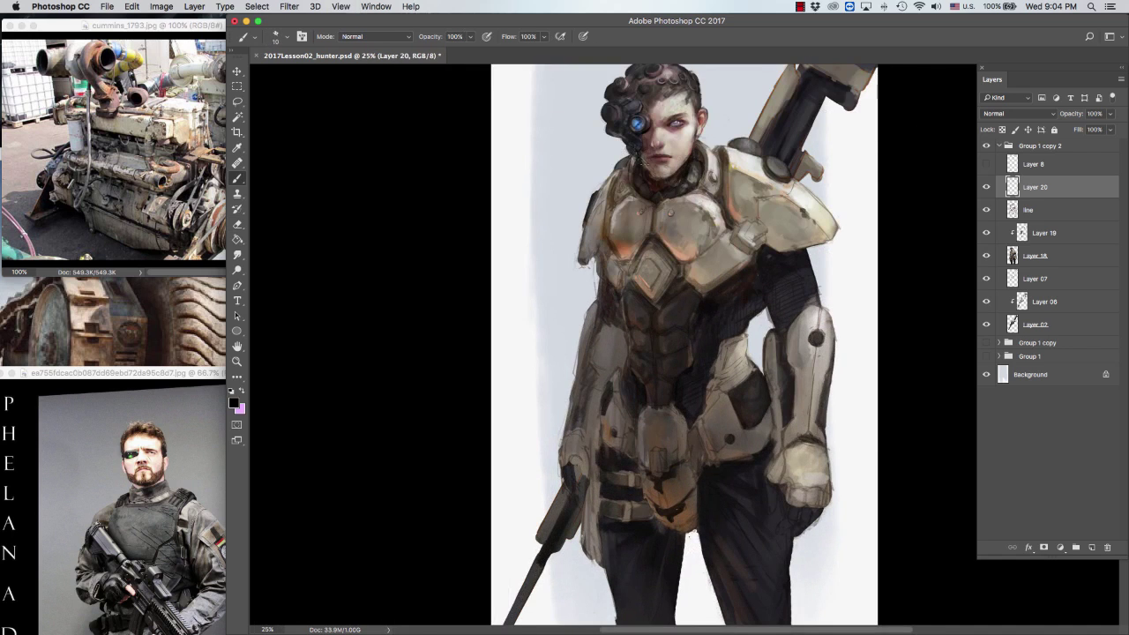
scroll(696, 348, "up", 2)
left_click(666, 132, "alt")
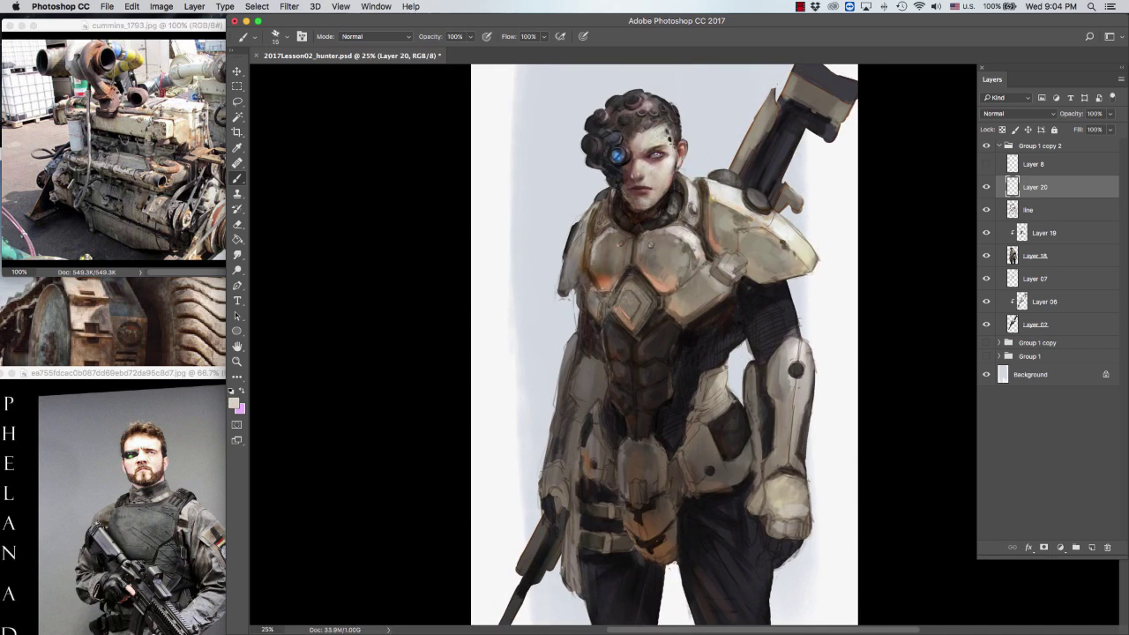
left_click(672, 141, "alt")
left_click(677, 141, "alt")
left_click(680, 133, "alt")
key("bracketleft")
key("bracketleft")
Step: Add a dark mechanical detail along the jaw below the ear, using sampled face tones and a small brush
left_click(667, 182, "alt")
left_click(666, 179, "alt")
left_click(670, 189, "alt")
key("bracketright")
key("bracketleft")
key("bracketleft")
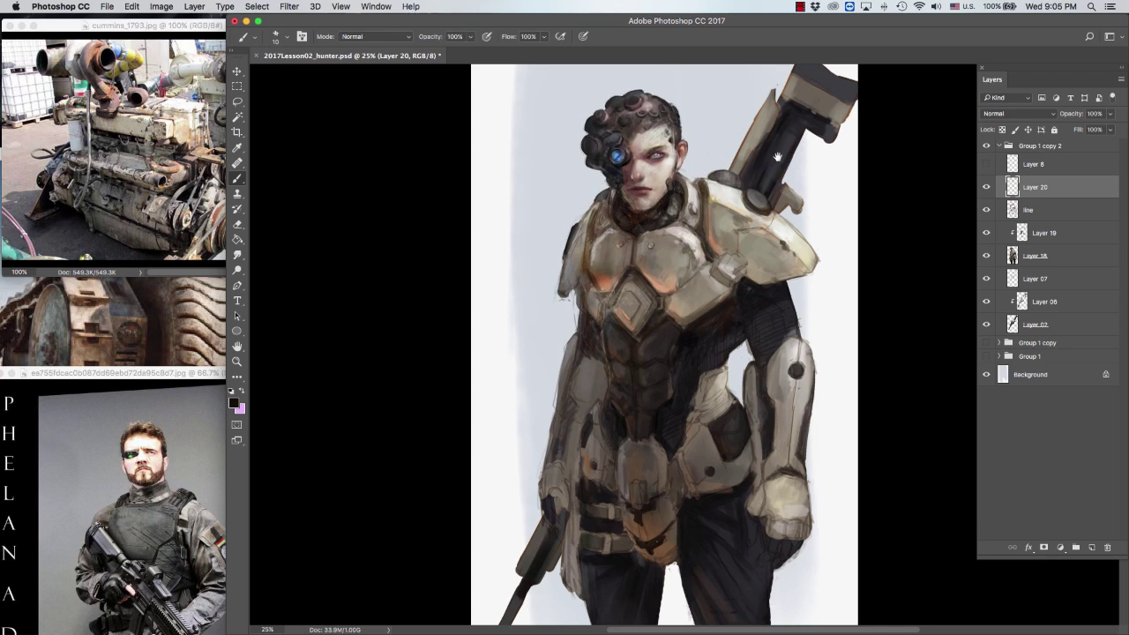
Step: Touch up the headpiece's outer edge and darken the collar ring under the chin with sampled tones
left_click(612, 111, "alt")
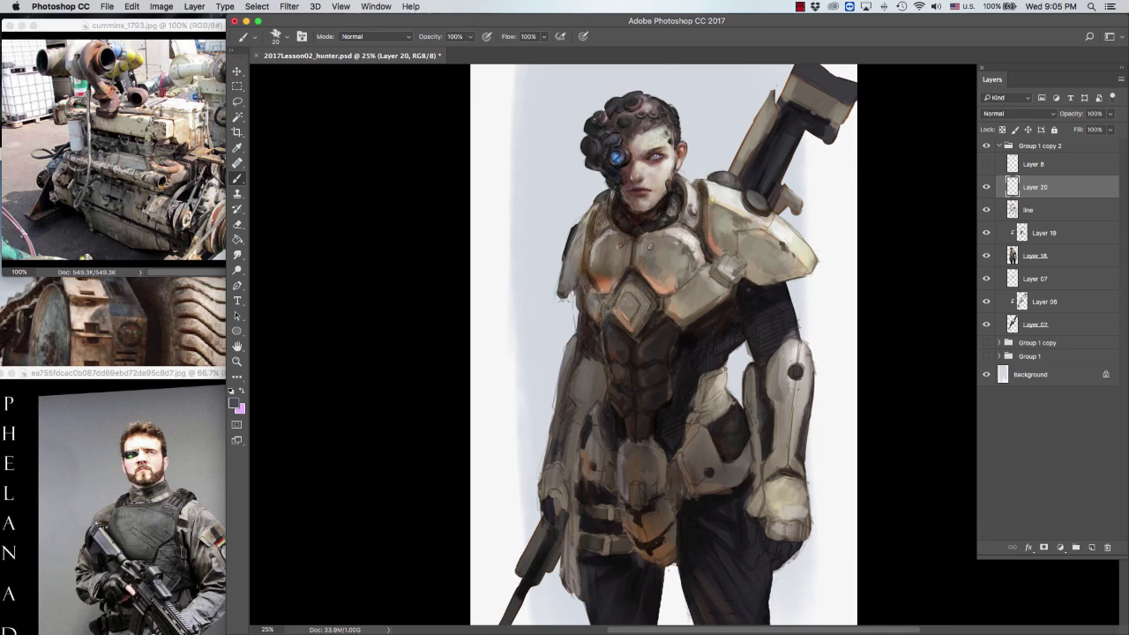
scroll(635, 176, "down", 2)
scroll(635, 177, "right", 3)
left_click(636, 171, "alt")
key("bracketright")
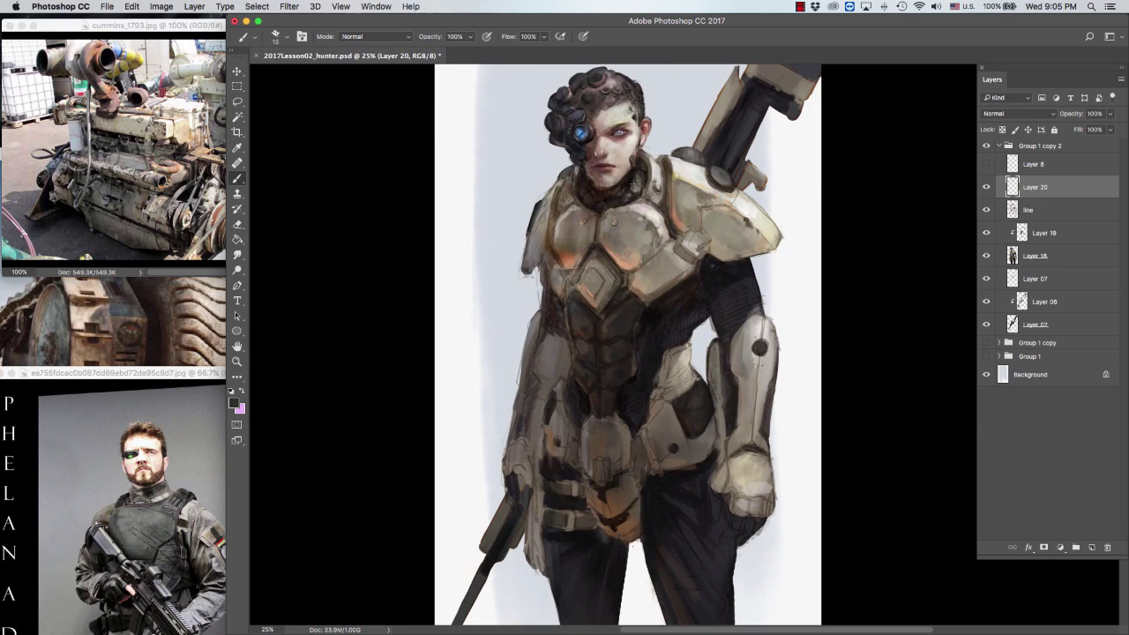
key("bracketleft")
left_click_drag(785, 162, 786, 182)
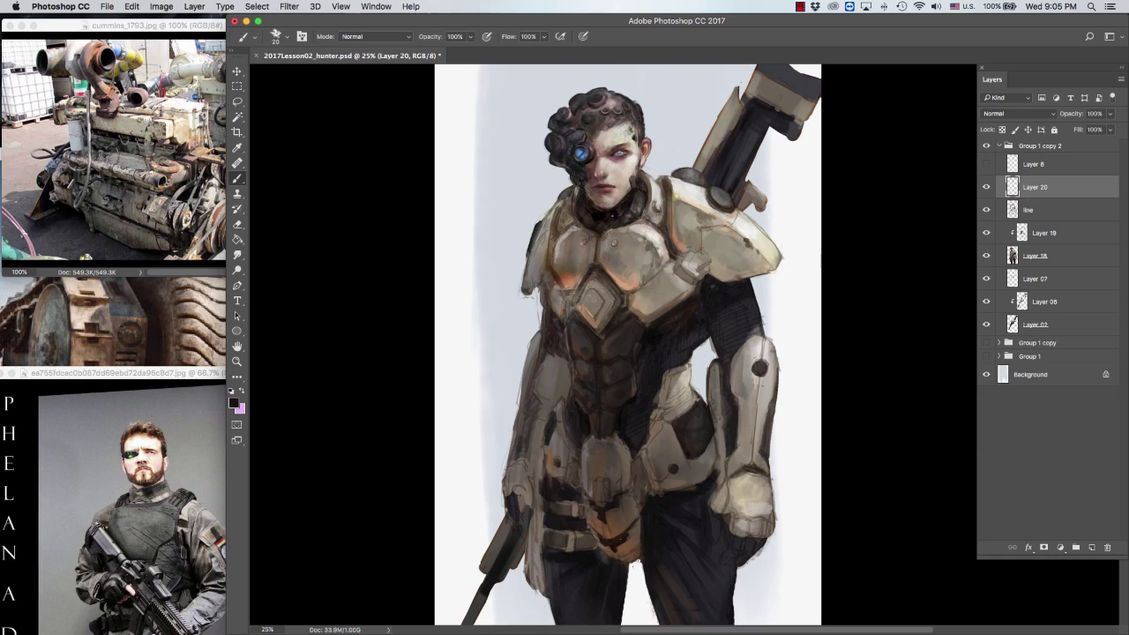
key("super+minus")
key("super+minus")
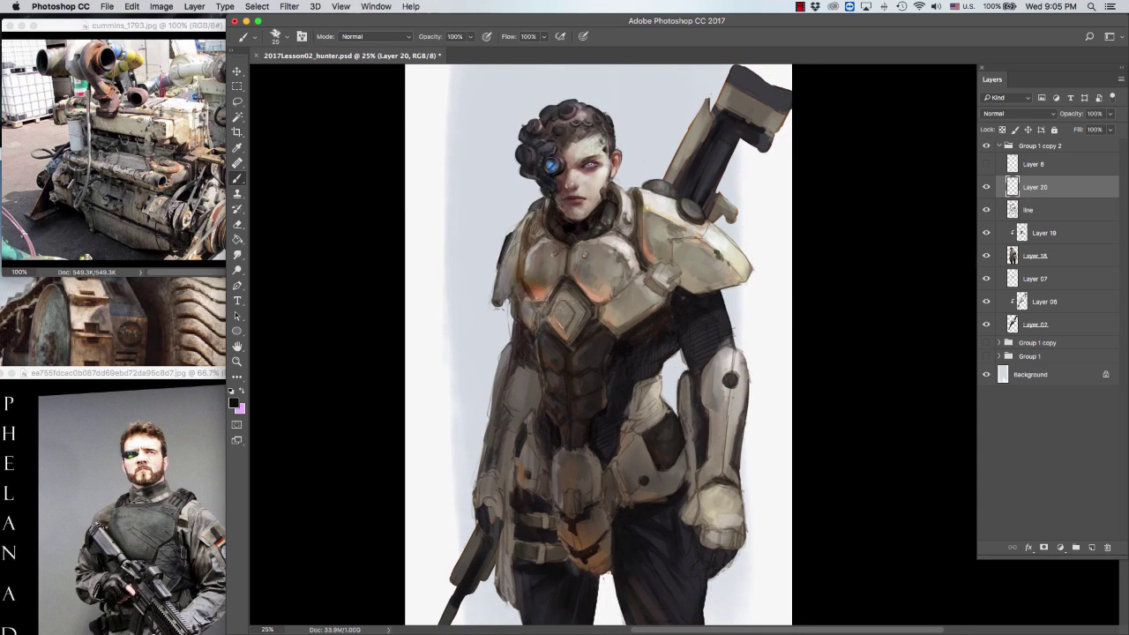
Step: Refine the hair on top of the head with sampled dark tones, varying the brush size
key("bracketright")
key("bracketright")
key("bracketright")
left_click(600, 122, "alt")
key("bracketleft")
key("bracketleft")
key("bracketleft")
left_click(587, 106, "alt")
key("bracketright")
key("bracketright")
scroll(790, 129, "down", 1)
Step: Clean up the rifle's surroundings and deepen the round joint at its base with sampled light and dark tones
left_click(792, 125, "alt")
key("bracketright")
left_click(376, 187, "alt")
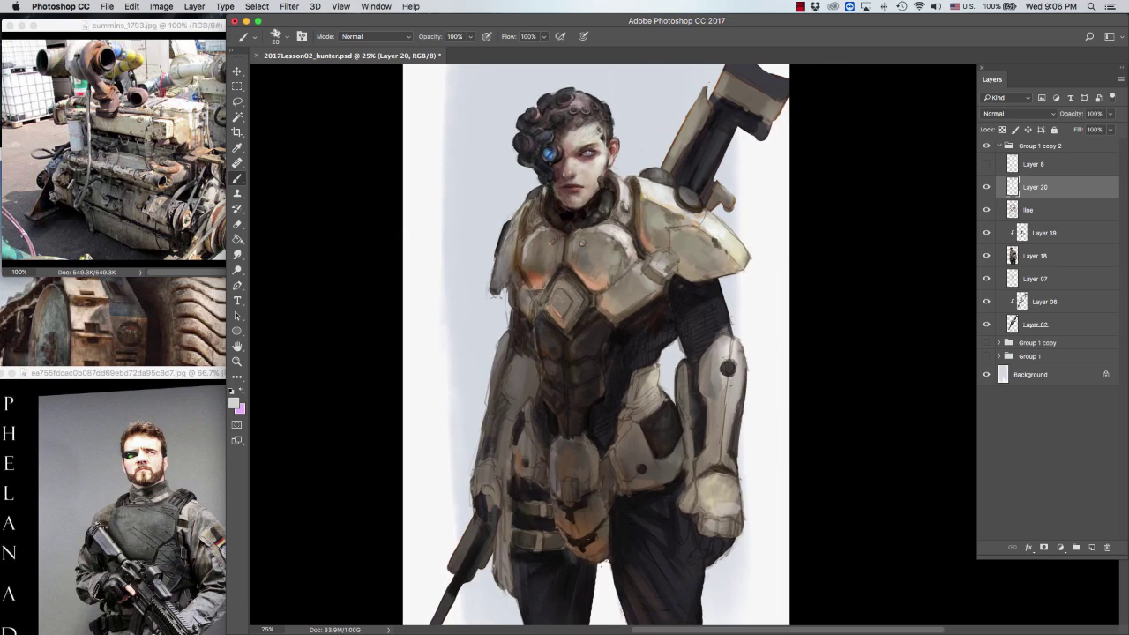
key("bracketleft")
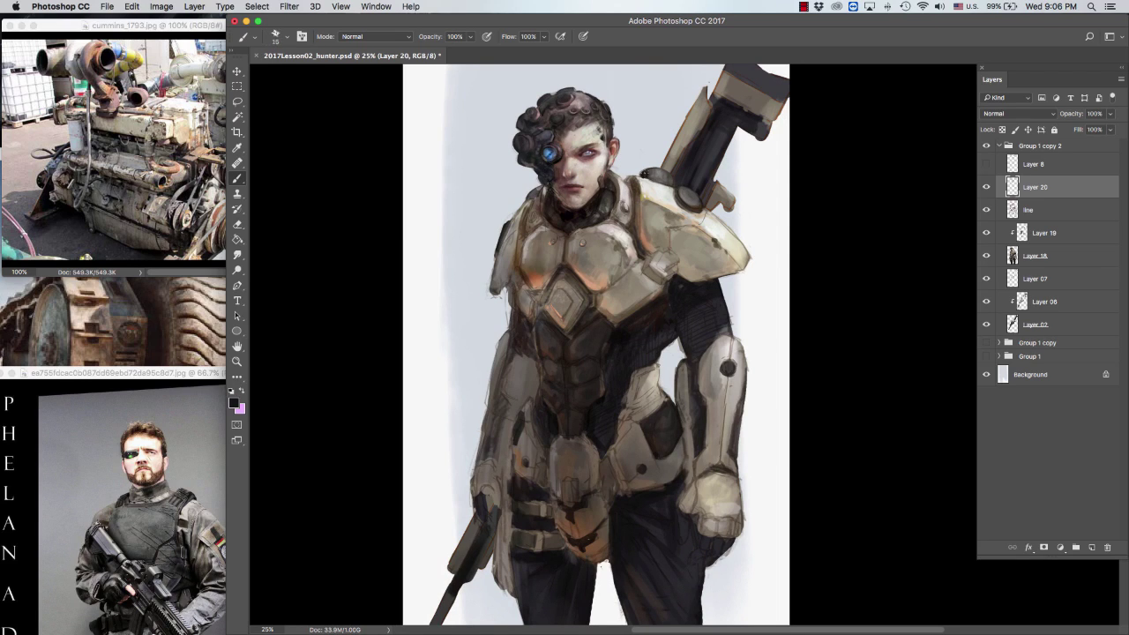
left_click(662, 160, "alt")
key("bracketright")
key("bracketright")
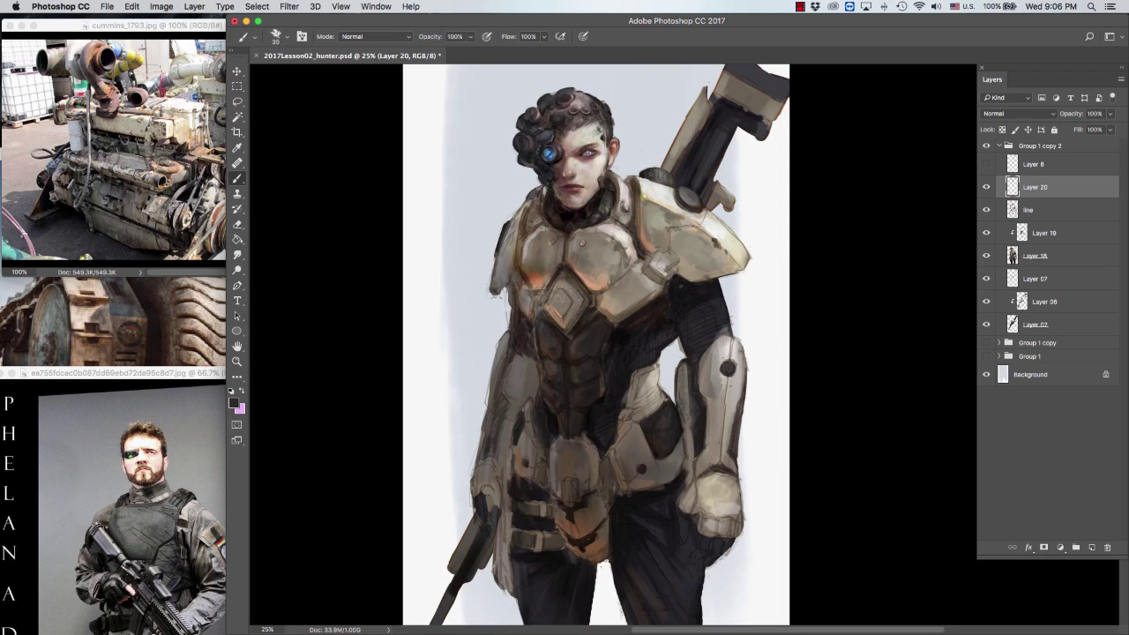
left_click(654, 181, "alt")
key("bracketright")
Step: Paint red and orange accents on the shoulder plate beside the rifle with colours sampled from the engine photo
left_click(231, 217, "alt")
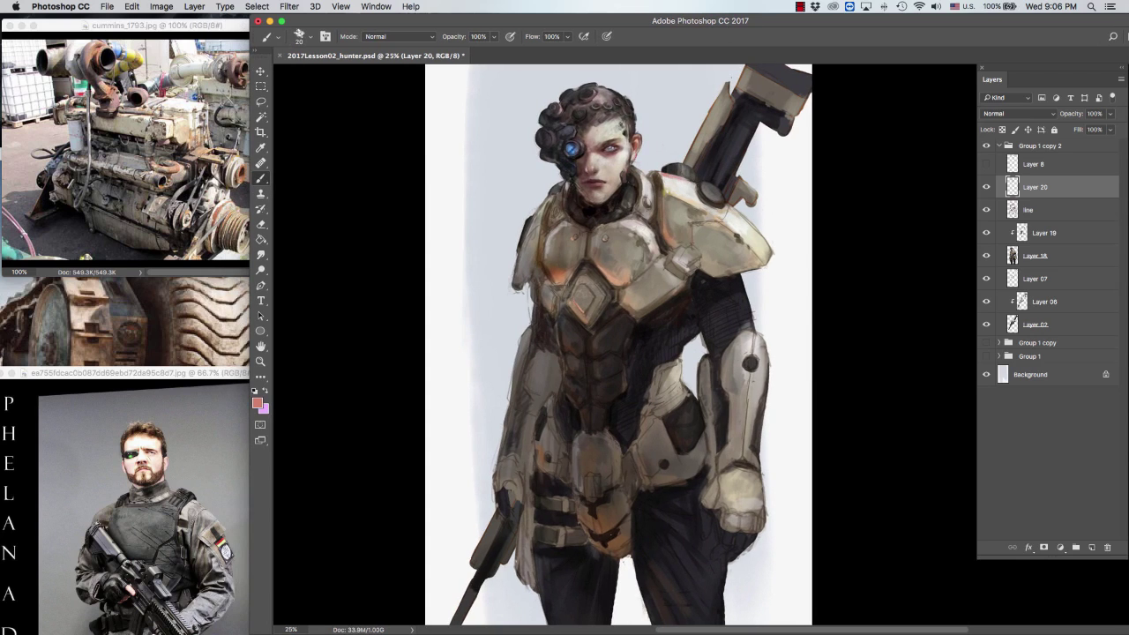
key("bracketleft")
left_click(695, 191, "alt")
left_click(679, 185, "alt")
key("bracketleft")
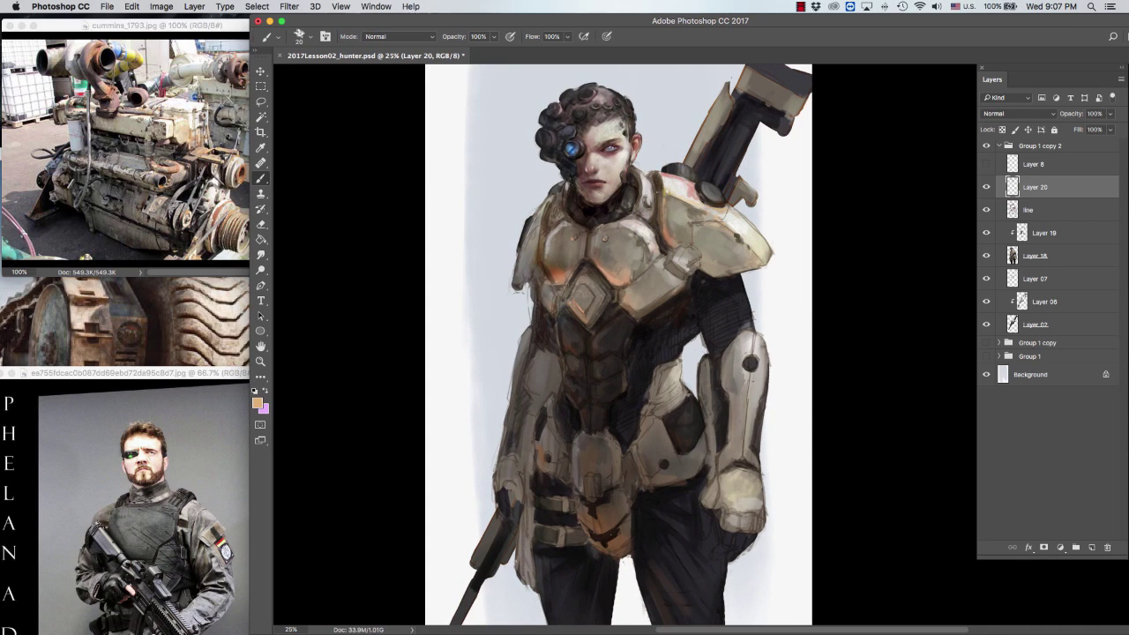
key("bracketright")
left_click(247, 172, "alt")
key("bracketleft")
key("bracketleft")
key("bracketleft")
Step: Refine the edges of the chest plate and the far shoulder plate with sampled armour tones, varying the brush size
left_click(555, 231, "alt")
key("bracketright")
left_click(567, 267, "alt")
scroll(589, 224, "down", 1)
key("bracketright")
left_click(512, 220, "alt")
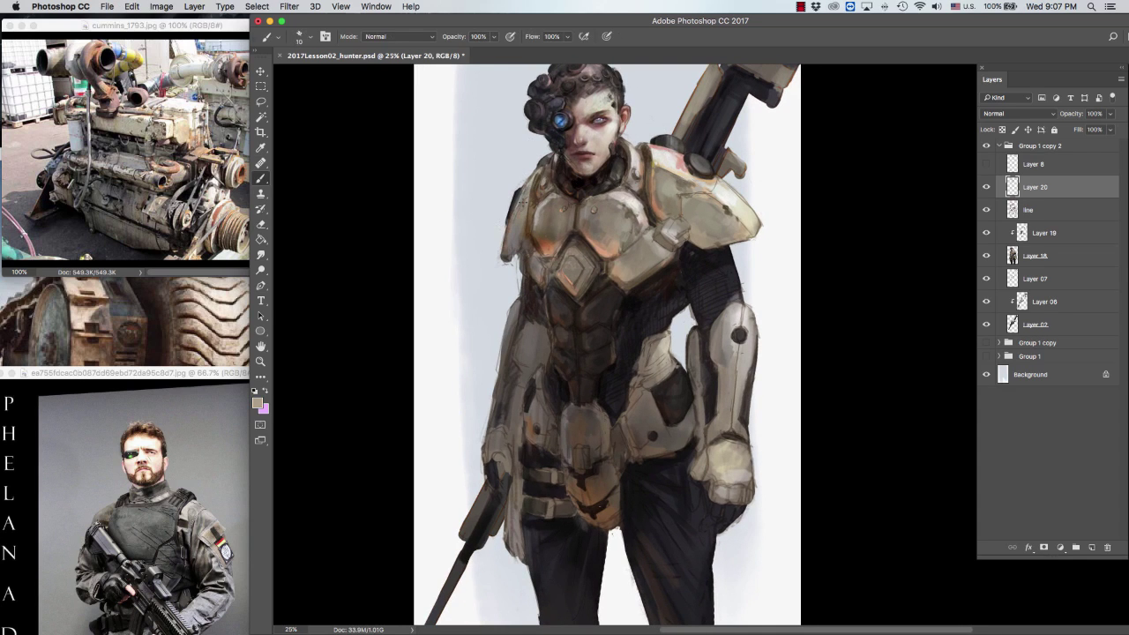
scroll(513, 215, "down", 1)
Step: Paint light highlights and a dark panel seam on the shoulder plate beside the rifle, cleaning the strokes with the eraser
left_click(717, 199, "alt")
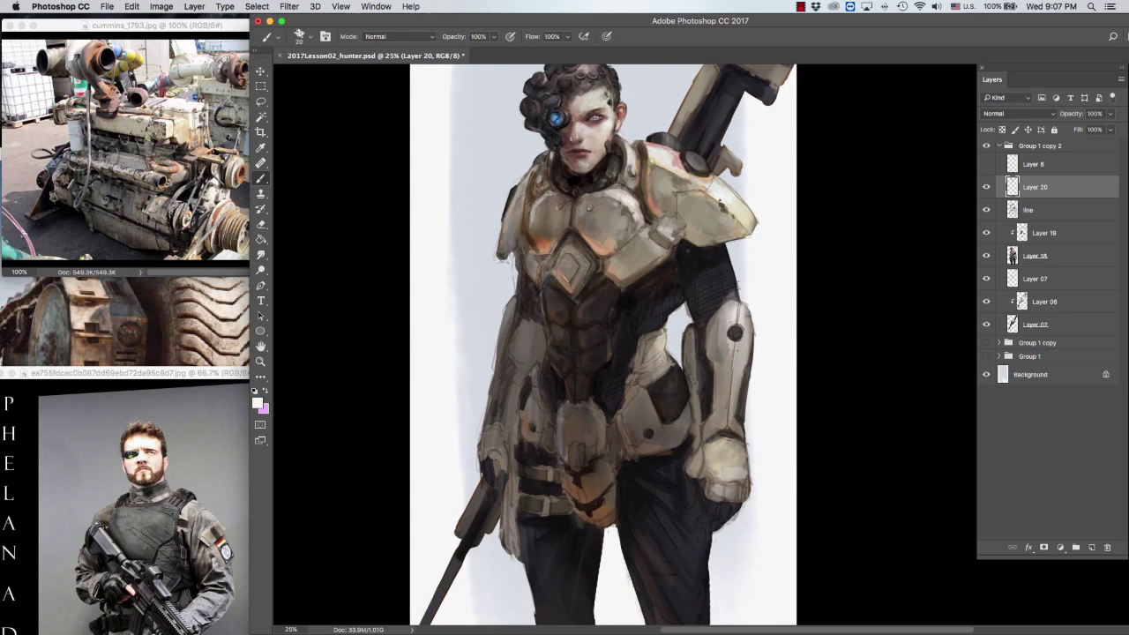
key("bracketleft")
key("bracketleft")
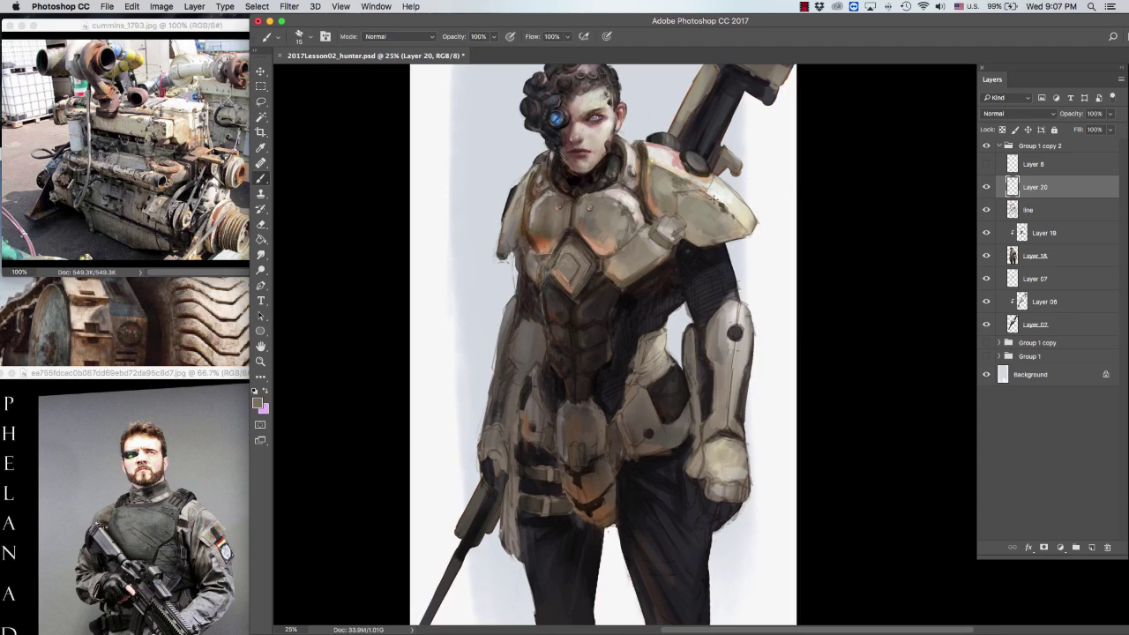
key("bracketleft")
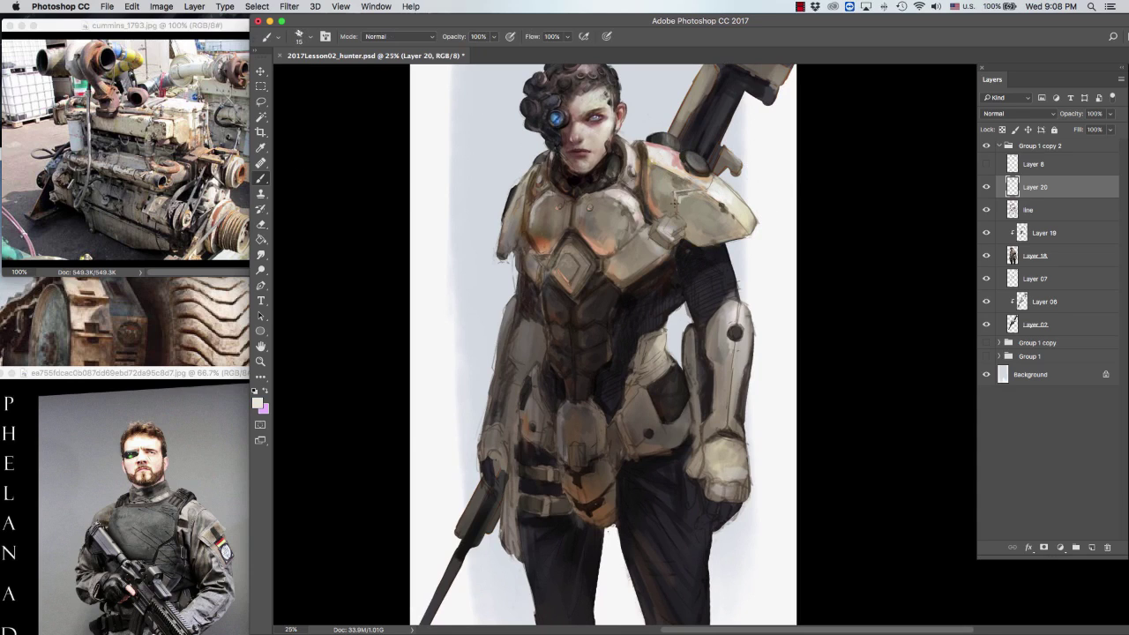
left_click(691, 188, "alt")
key("bracketleft")
key("bracketleft")
key("bracketleft")
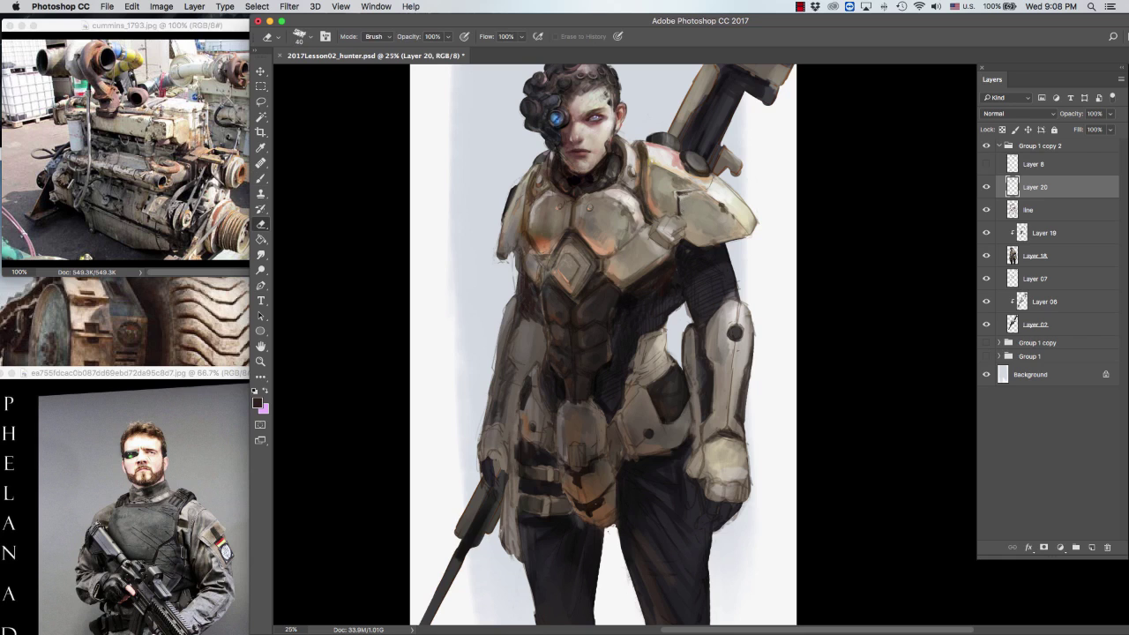
key("bracketright")
key("bracketright")
key("bracketright")
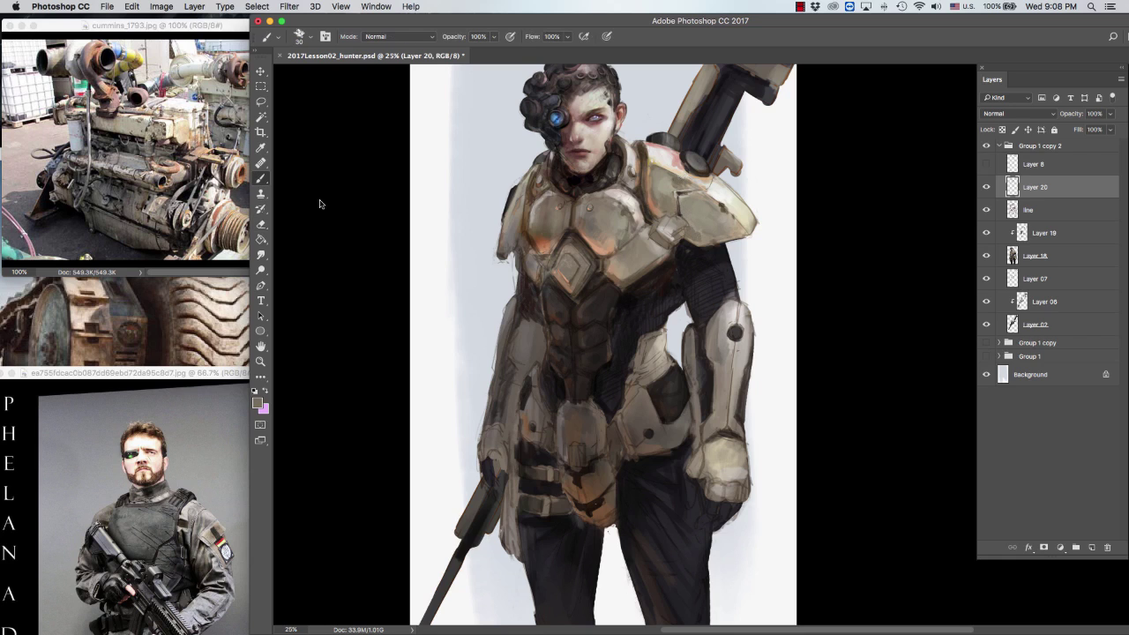
Step: Shade the lower panel of the rifle-side shoulder plate with sampled beige and grey tones, varying the brush size
key("bracketright")
key("bracketright")
key("bracketright")
key("bracketright")
key("bracketright")
key("bracketright")
key("bracketright")
key("bracketright")
key("bracketleft")
key("bracketleft")
key("bracketleft")
key("bracketleft")
left_click(714, 216, "alt")
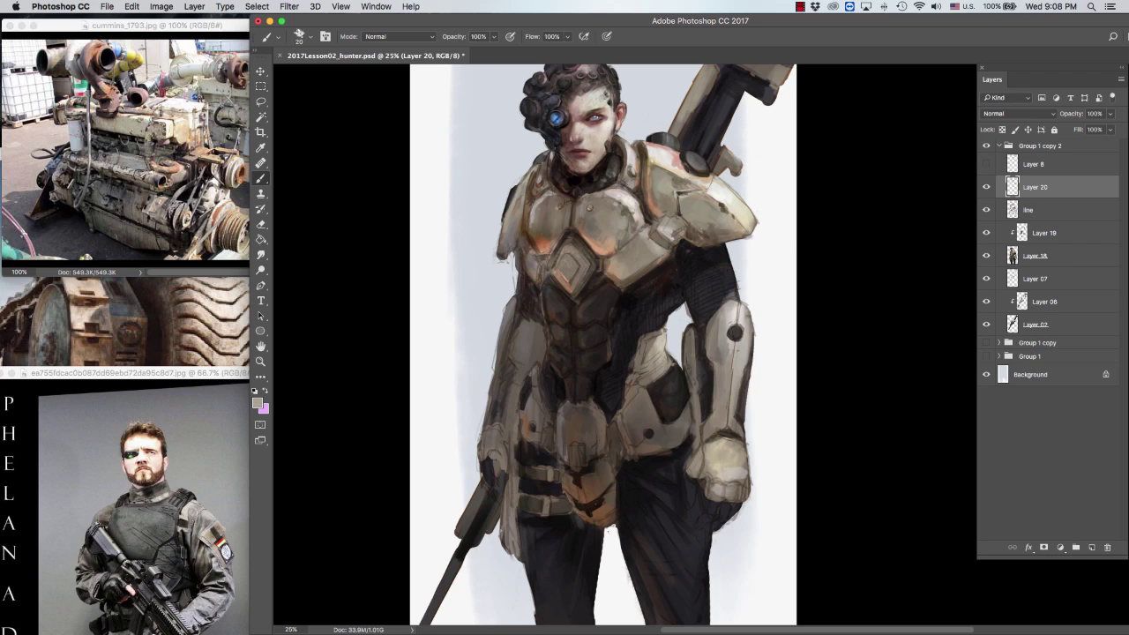
key("bracketright")
key("bracketright")
key("bracketright")
left_click(706, 222, "alt")
left_click(739, 226, "alt")
left_click(731, 237, "alt")
Step: Define the clasp between chest and shoulder plate and sharpen the plate's underside with sampled dark tones
left_click(668, 220, "alt")
key("bracketleft")
left_click(665, 216, "alt")
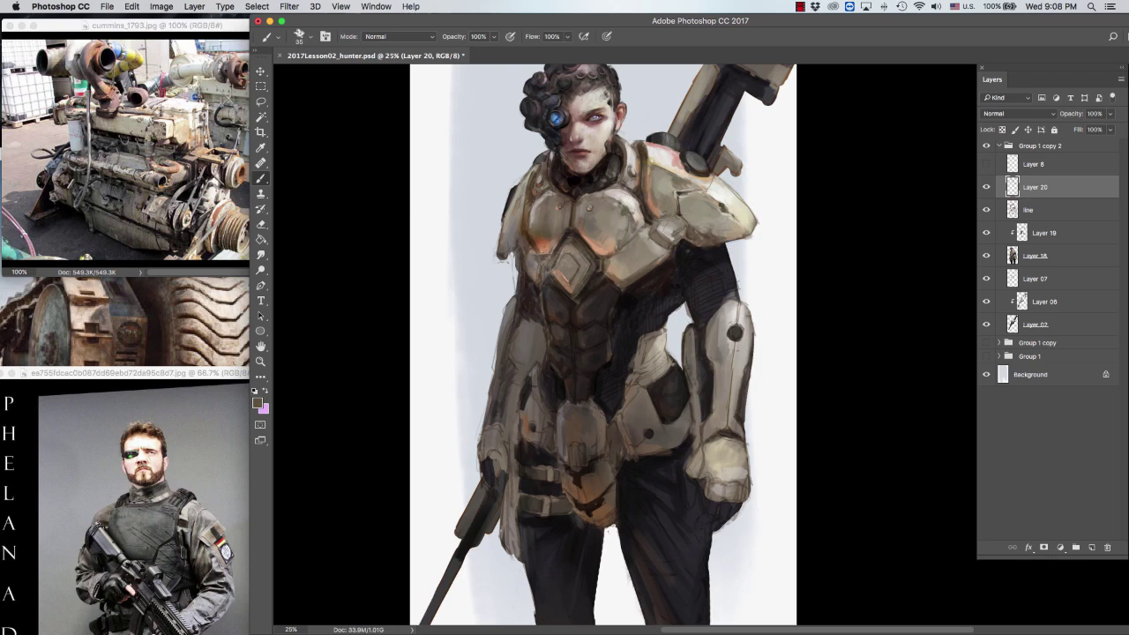
key("bracketleft")
left_click_drag(662, 256, 749, 225)
key("bracketleft")
key("bracketleft")
key("bracketleft")
key("bracketleft")
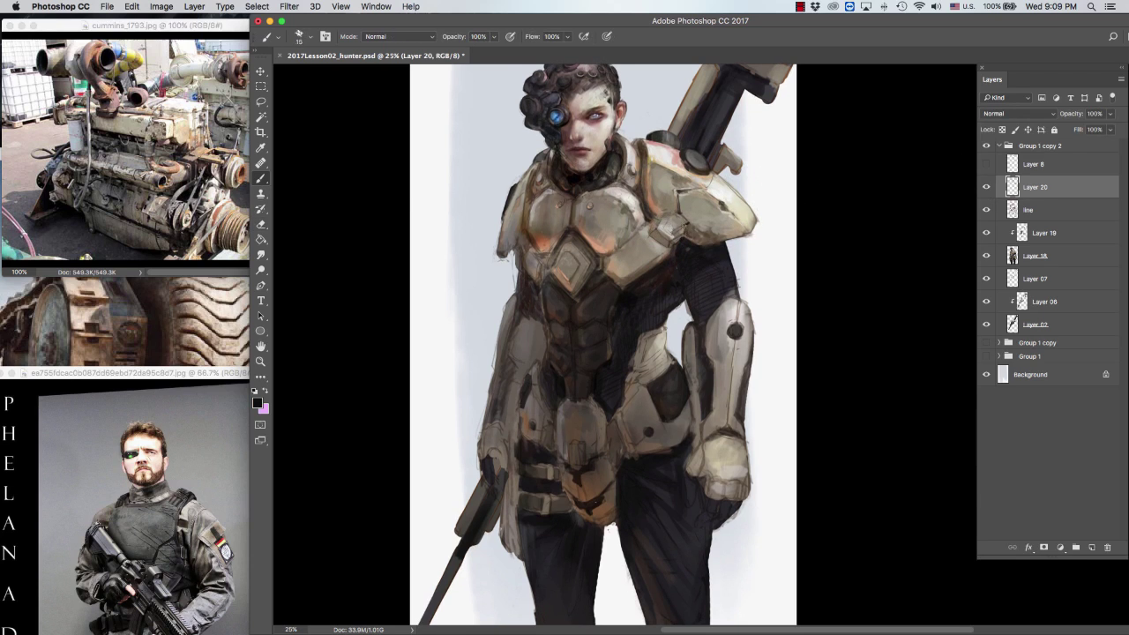
key("bracketright")
key("bracketright")
key("bracketleft")
left_click(697, 220, "alt")
key("bracketright")
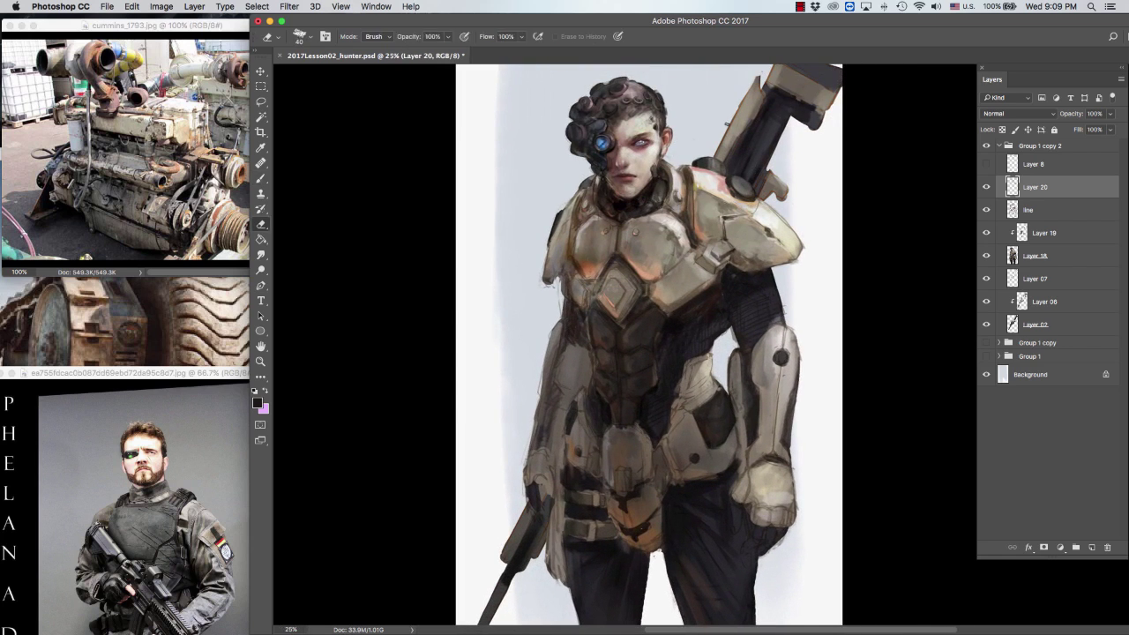
Step: Add warm accents around the central chest plate and touch up the jawline beside the ear with sampled tones
left_click(609, 300, "alt")
key("bracketright")
key("bracketright")
key("bracketright")
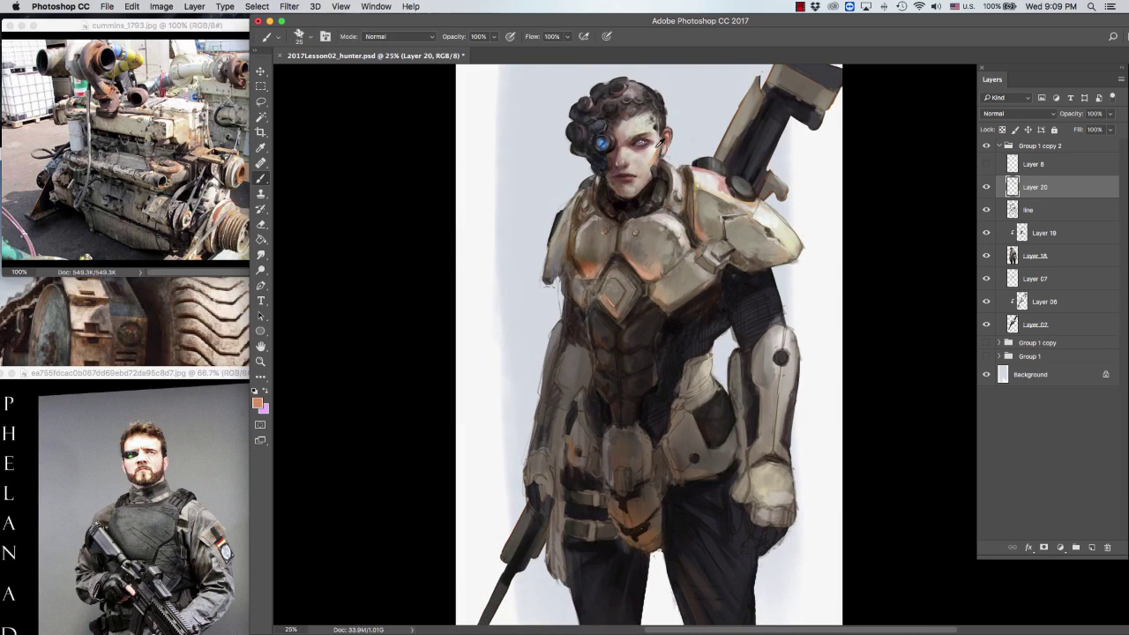
left_click(655, 155, "alt")
left_click(658, 152, "alt")
scroll(658, 152, "up", 2)
scroll(658, 152, "right", 2)
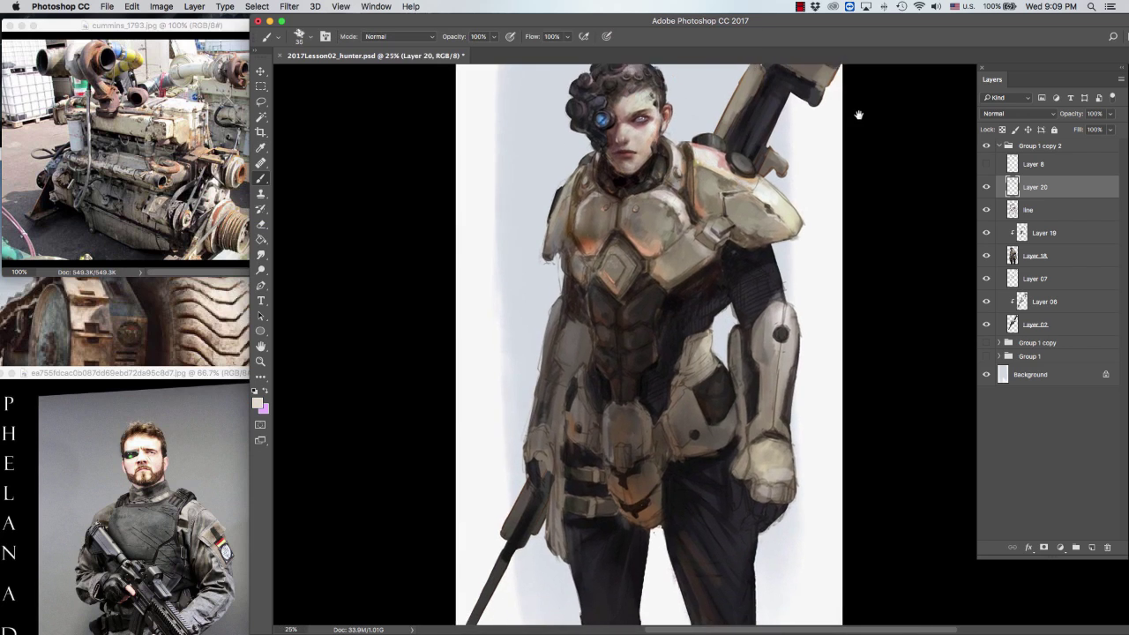
Step: Flip the whole image horizontally and touch up the collar and inner shoulder rim with sampled tones
key("super+minus")
key("super+shift+h")
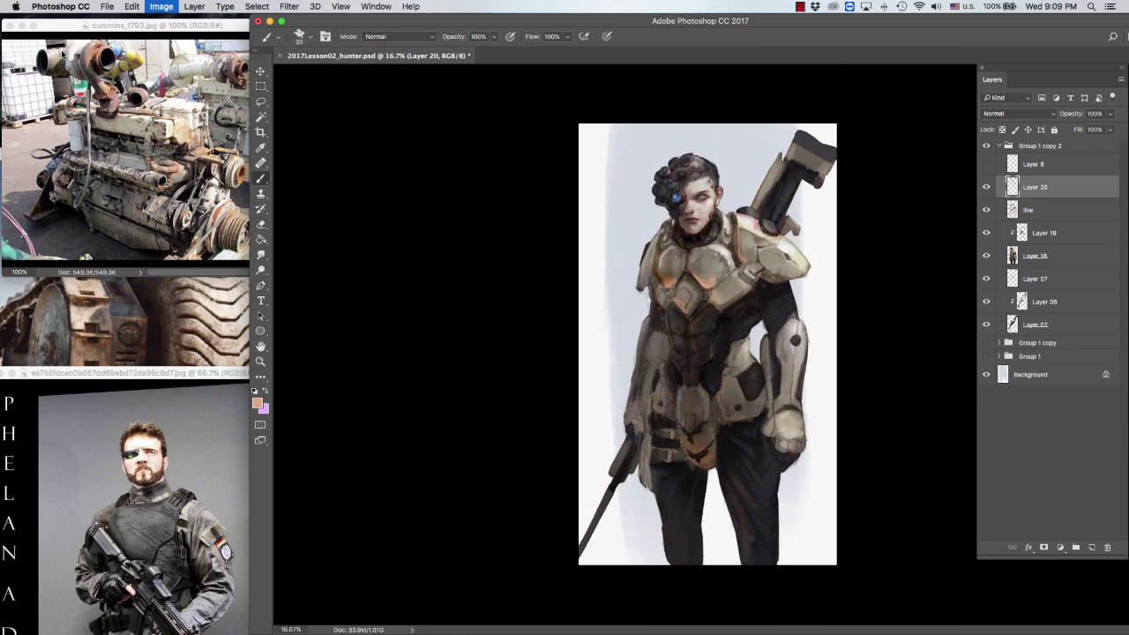
left_click(678, 246, "alt")
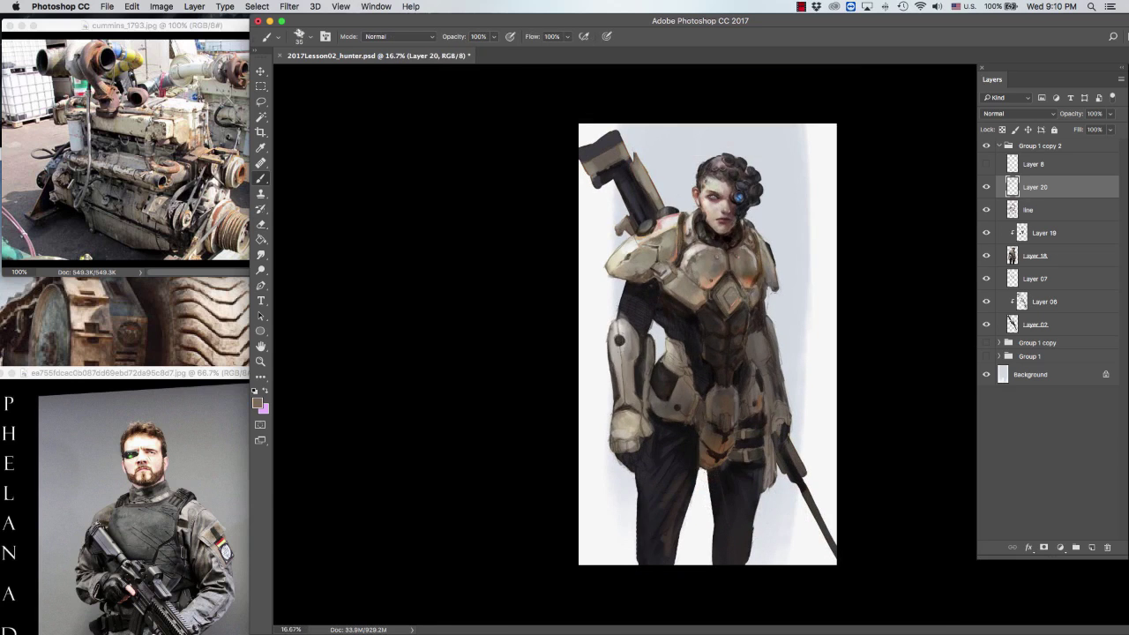
left_click(675, 247, "alt")
key("super+equal")
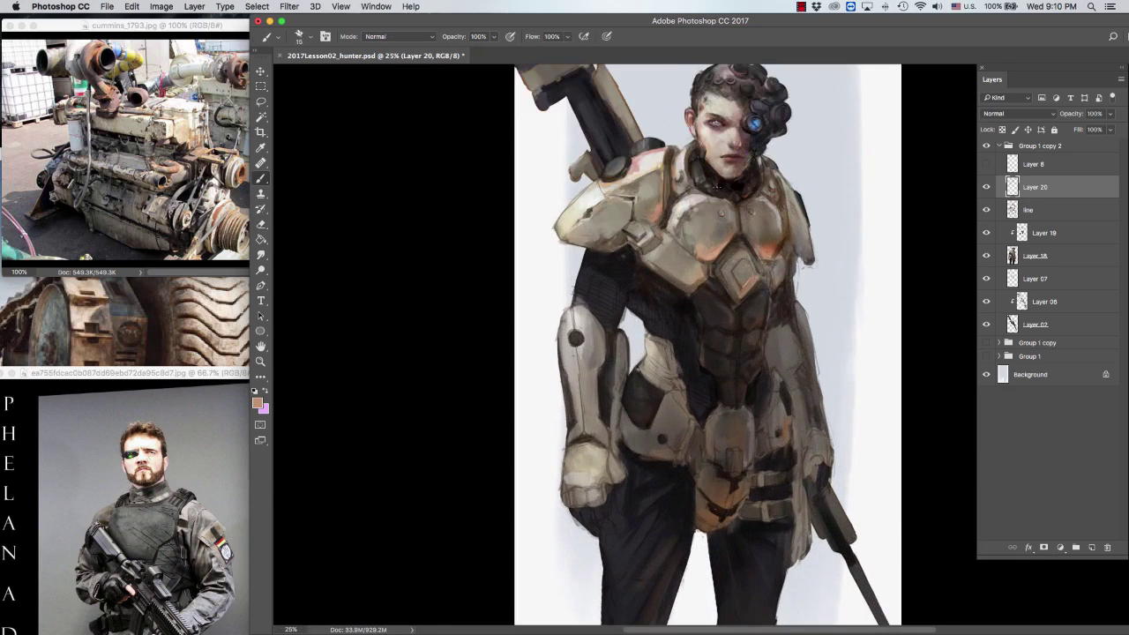
scroll(662, 353, "right", 3)
left_click(647, 193, "alt")
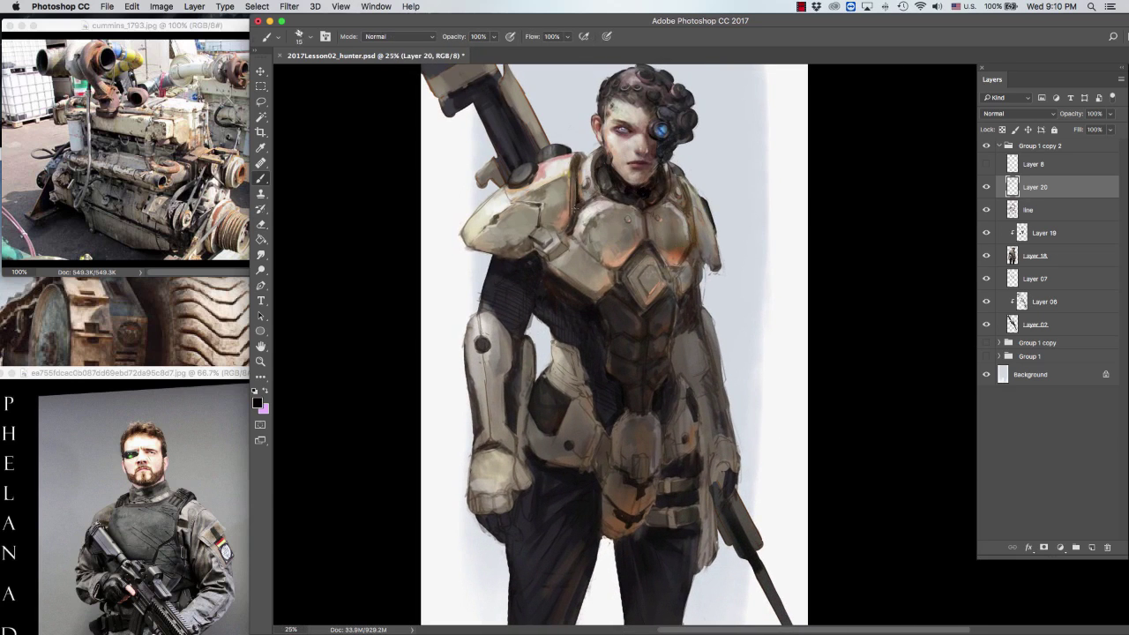
Step: Refine the chest plate's upper edge and the far shoulder plate's inner edge with sampled armour tones
left_click_drag(573, 212, 584, 203)
key("bracketright")
left_click_drag(685, 208, 690, 242)
left_click(689, 217, "alt")
left_click(690, 219, "alt")
key("bracketright")
scroll(613, 345, "down", 1)
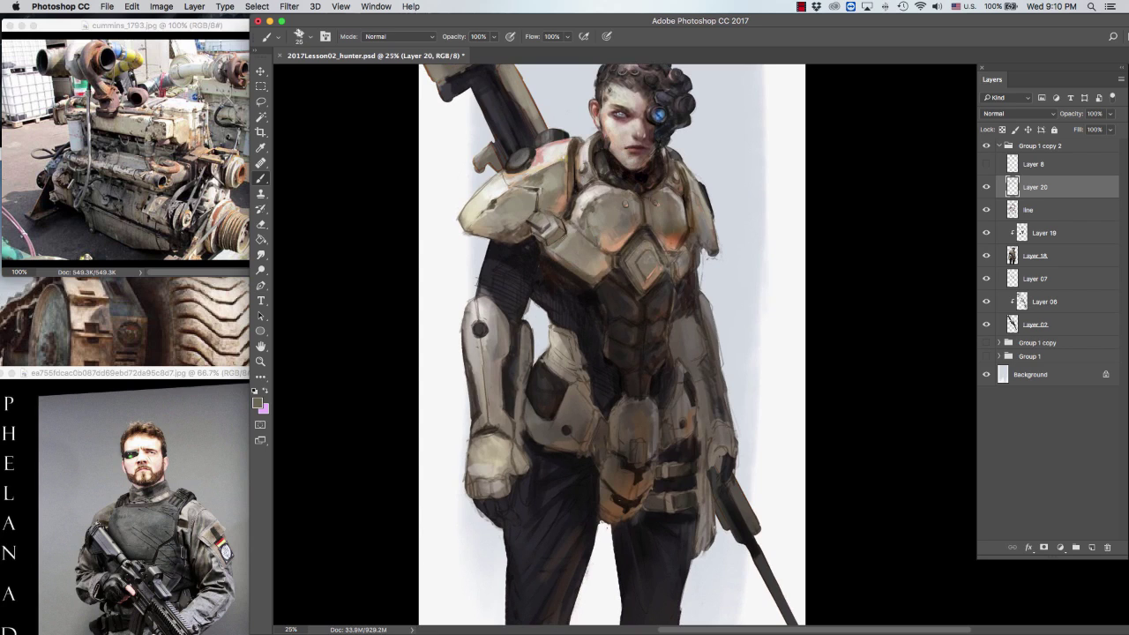
Step: Touch up the headpiece and hair edge with light grey from the engine photo and a sampled dark tone, undoing one stroke
key("bracketleft")
left_click(184, 102, "alt")
scroll(589, 231, "up", 2)
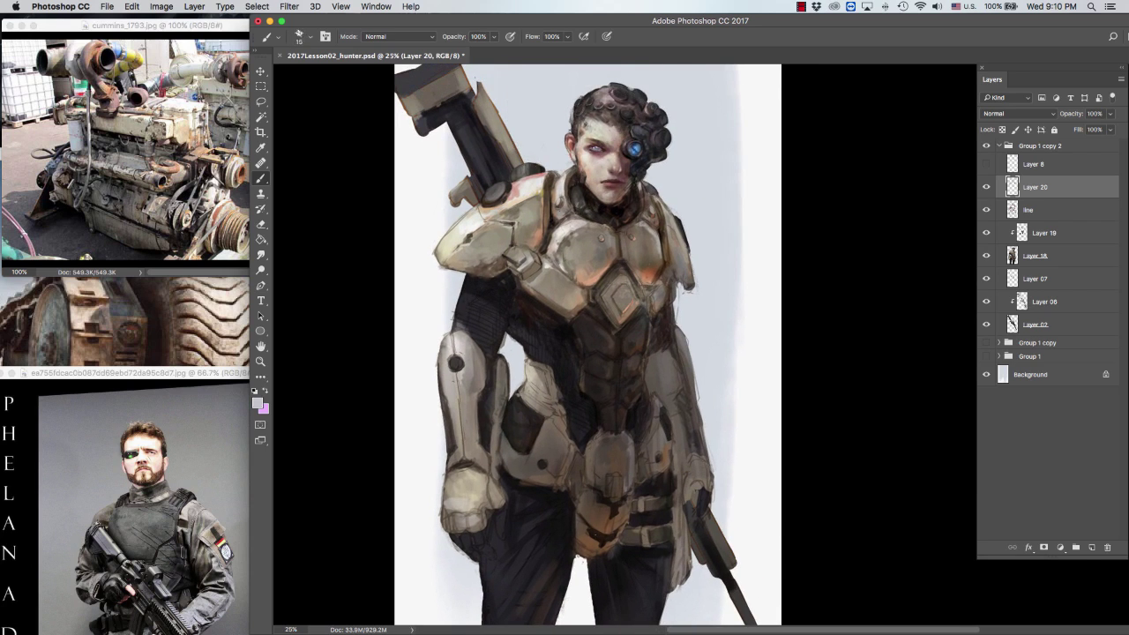
key("bracketright")
left_click(572, 114, "alt")
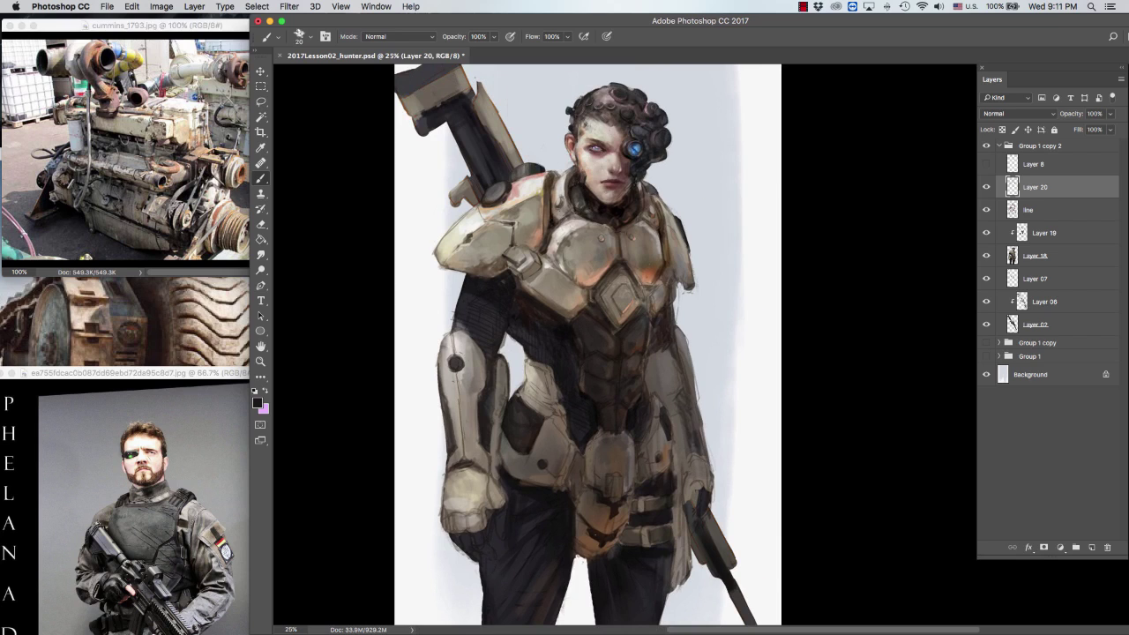
key("ctrl+z")
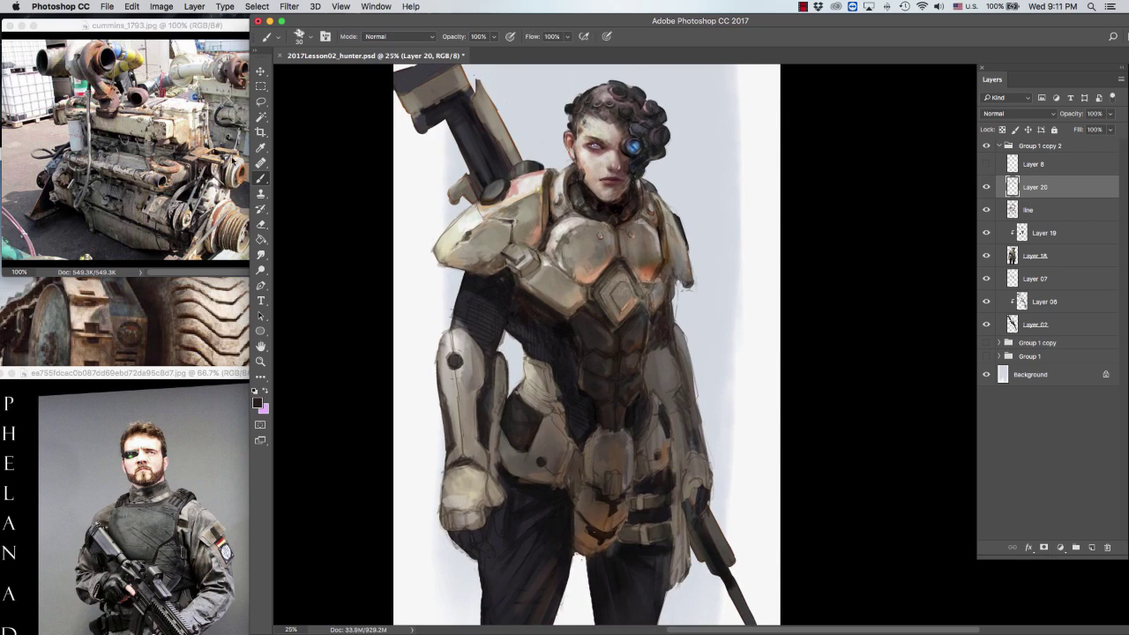
Step: Render the round joint at the rifle's base as a metallic disc with sampled dark and light tones
left_click(488, 191, "alt")
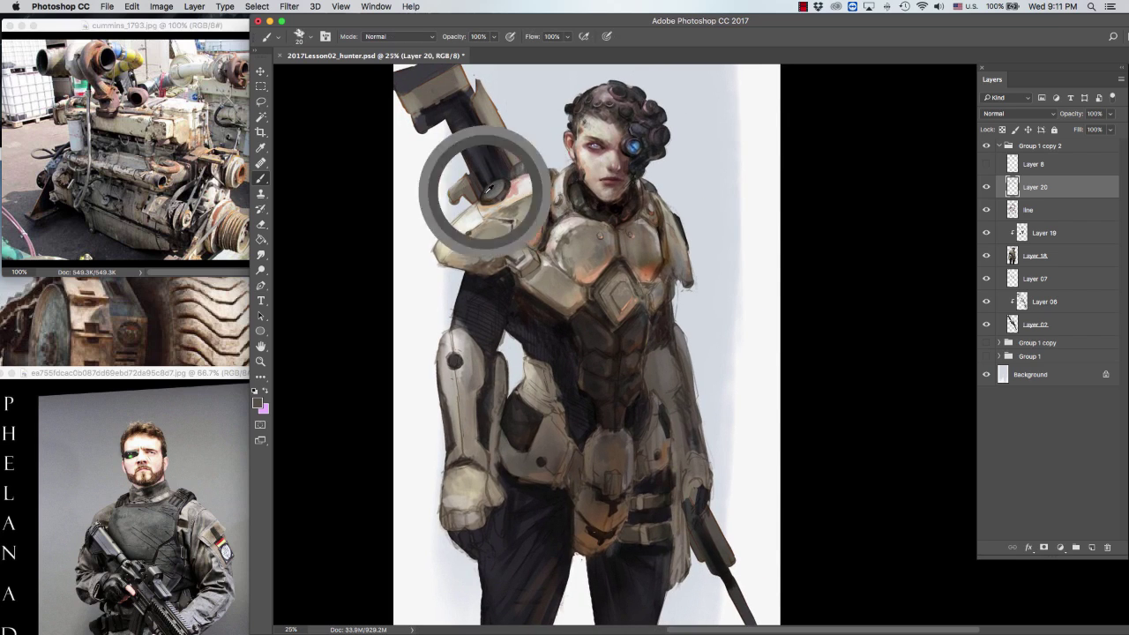
key("bracketleft")
key("bracketright")
key("bracketright")
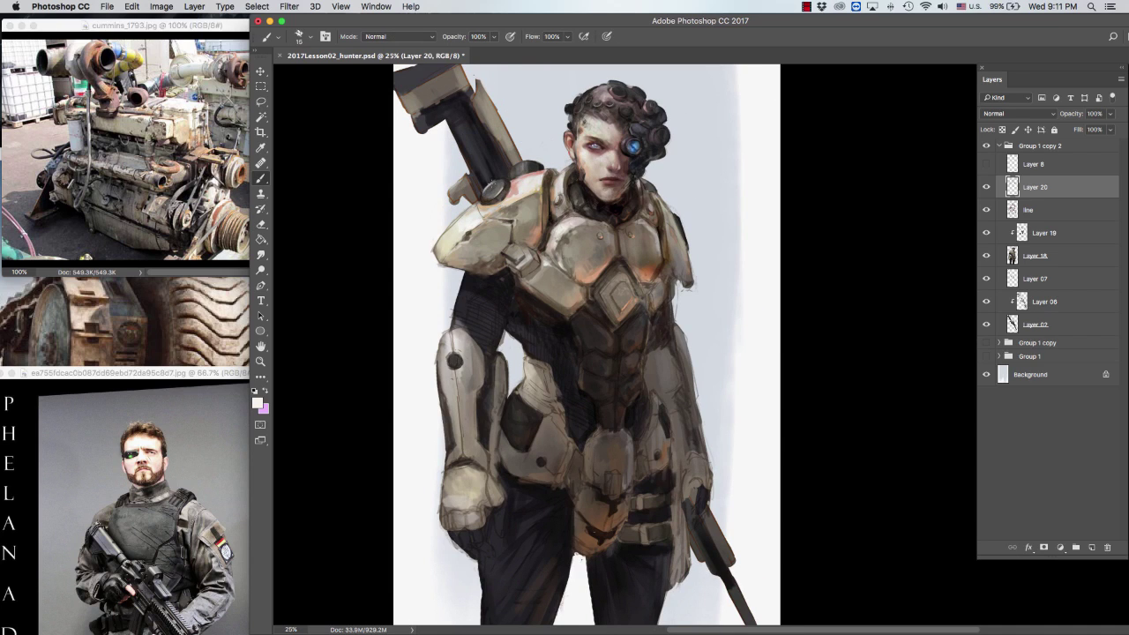
left_click(494, 187, "alt")
key("bracketright")
left_click(510, 190, "alt")
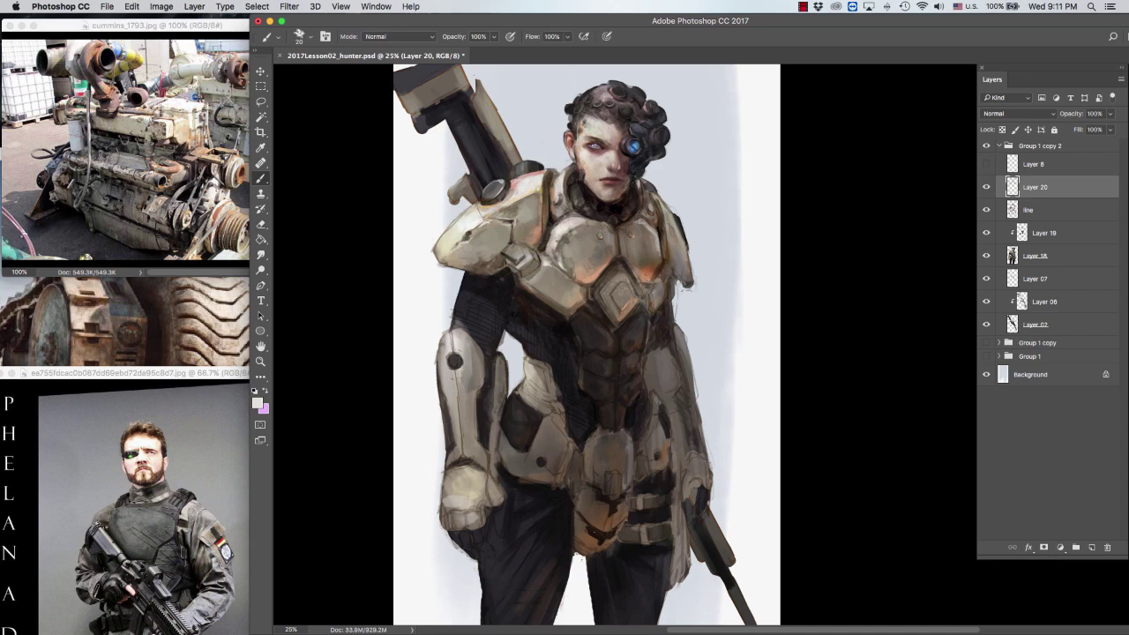
Step: Smooth the shading of the rifle-side shoulder plate and brighten its panel edges with sampled brown and light tones
scroll(485, 223, "down", 2)
left_click(516, 191, "alt")
left_click(490, 205, "alt")
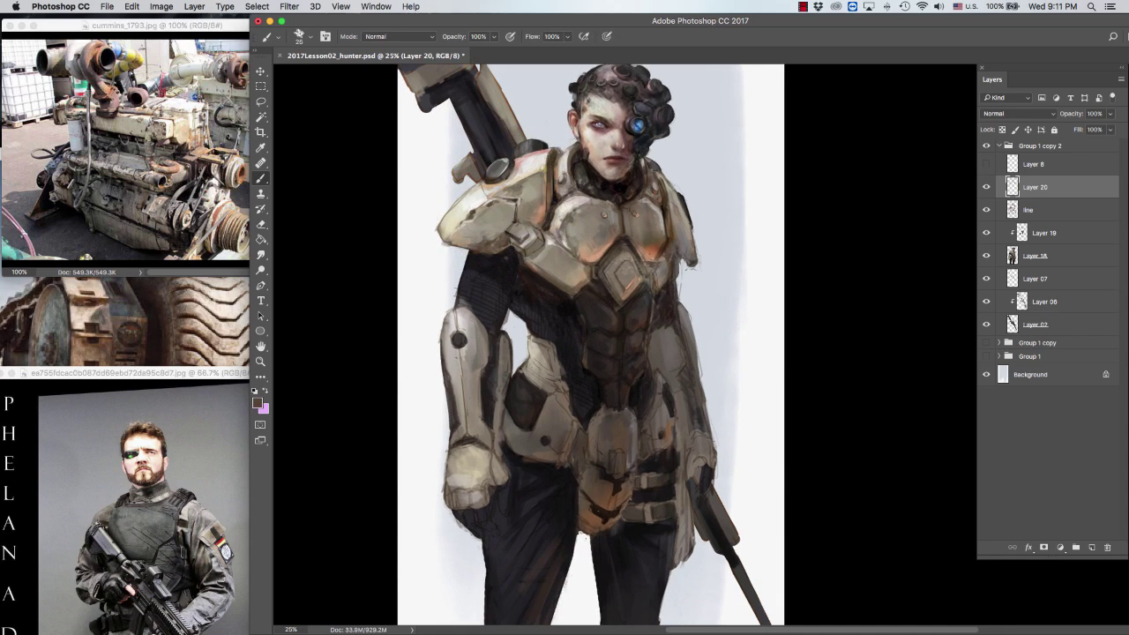
left_click(488, 215, "alt")
left_click(489, 216, "alt")
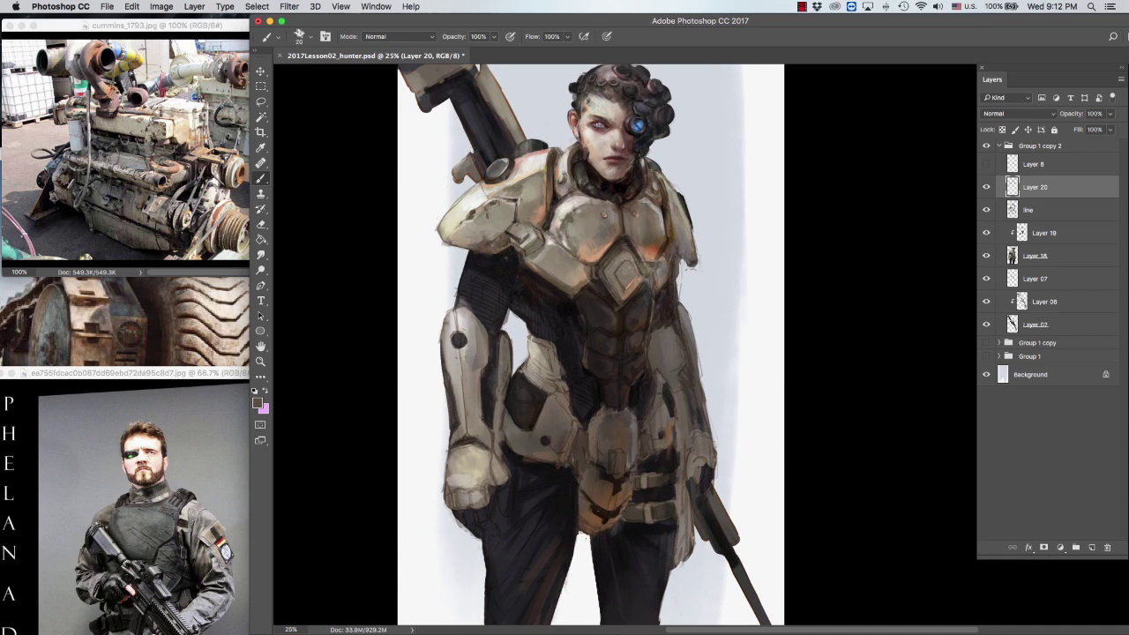
left_click(494, 203, "alt")
left_click(488, 215, "alt")
key("bracketleft")
key("bracketleft")
key("bracketleft")
left_click(484, 201, "alt")
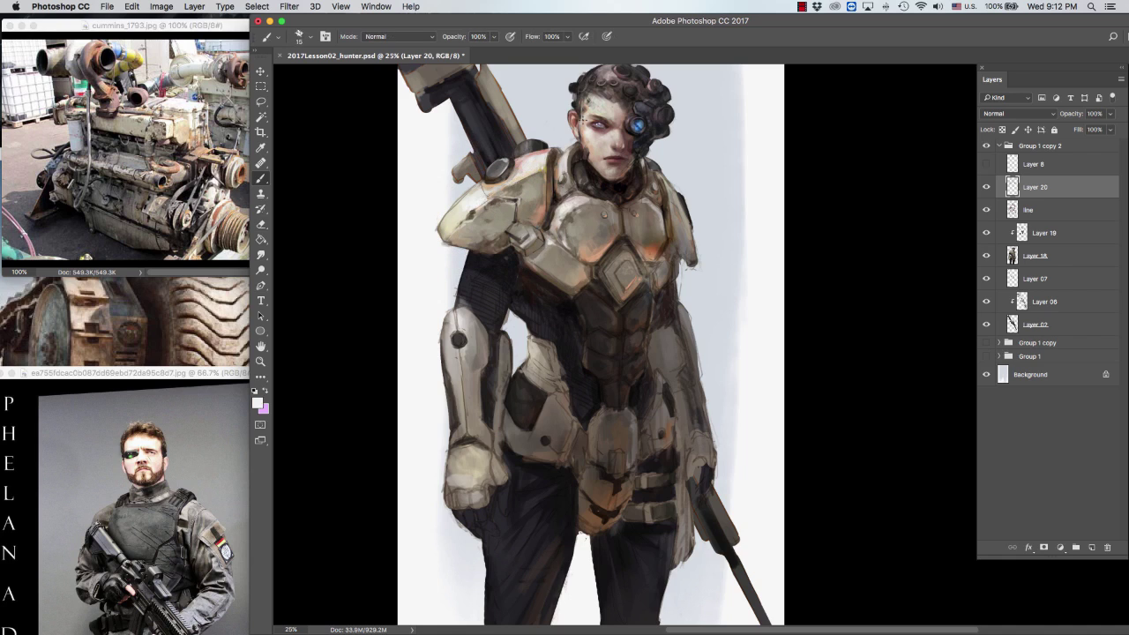
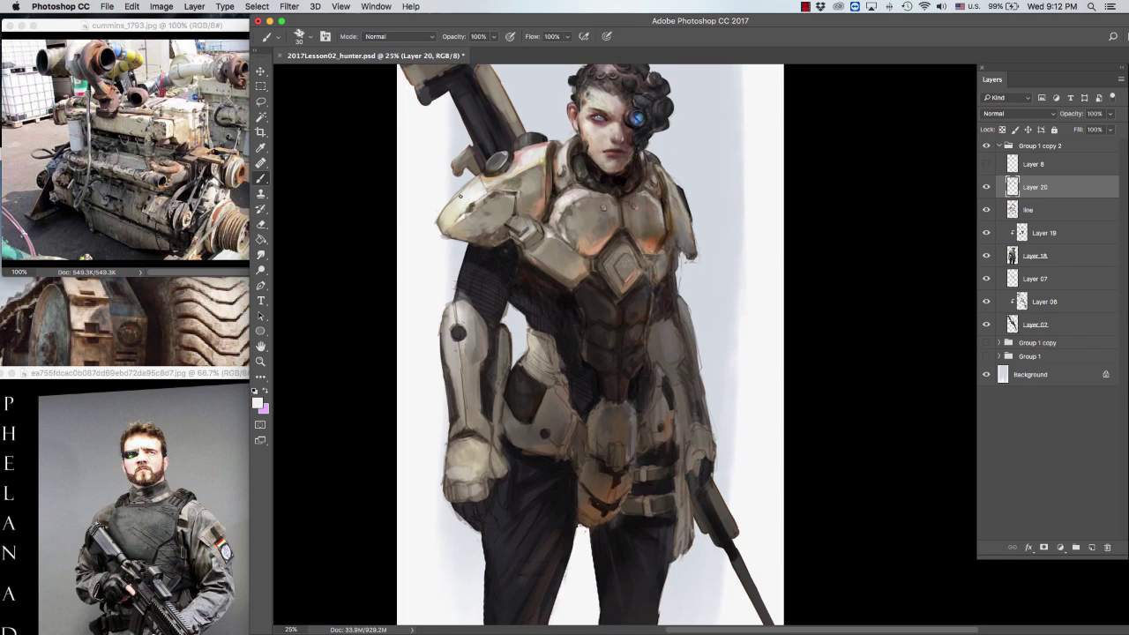
Step: Add thin dark seam details to the outer panel of the rifle-side shoulder plate with a smaller brush
key("bracketleft")
left_click(457, 206, "alt")
key("bracketleft")
key("bracketleft")
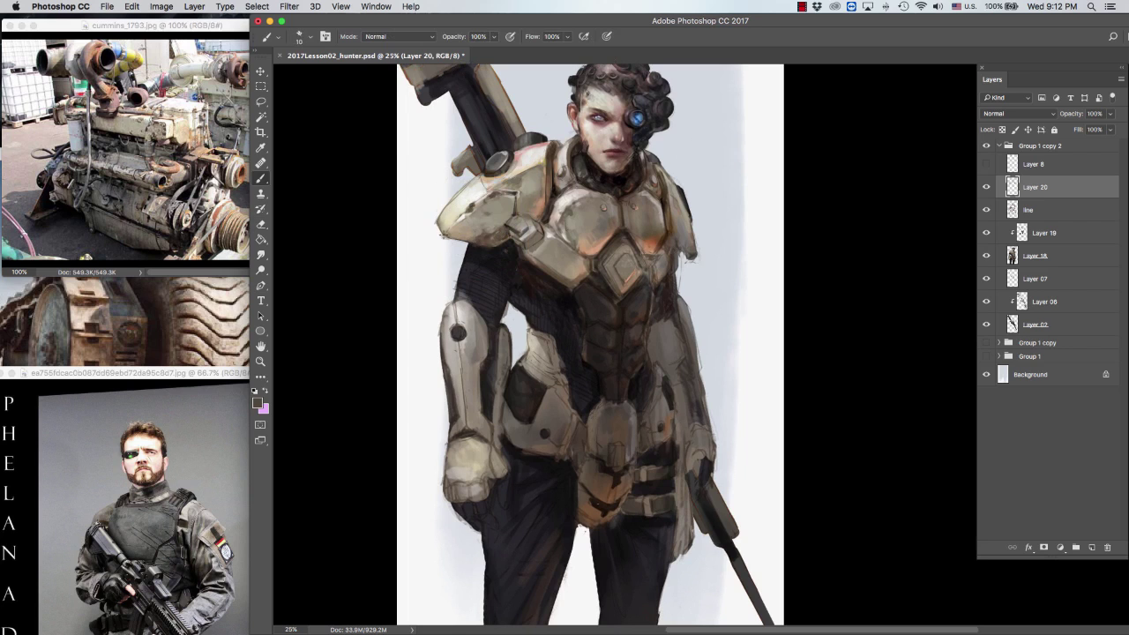
Step: Repaint the undersuit sleeve below the rifle-side shoulder plate with sampled near-black tones, covering the line hatching
left_click(499, 277, "alt")
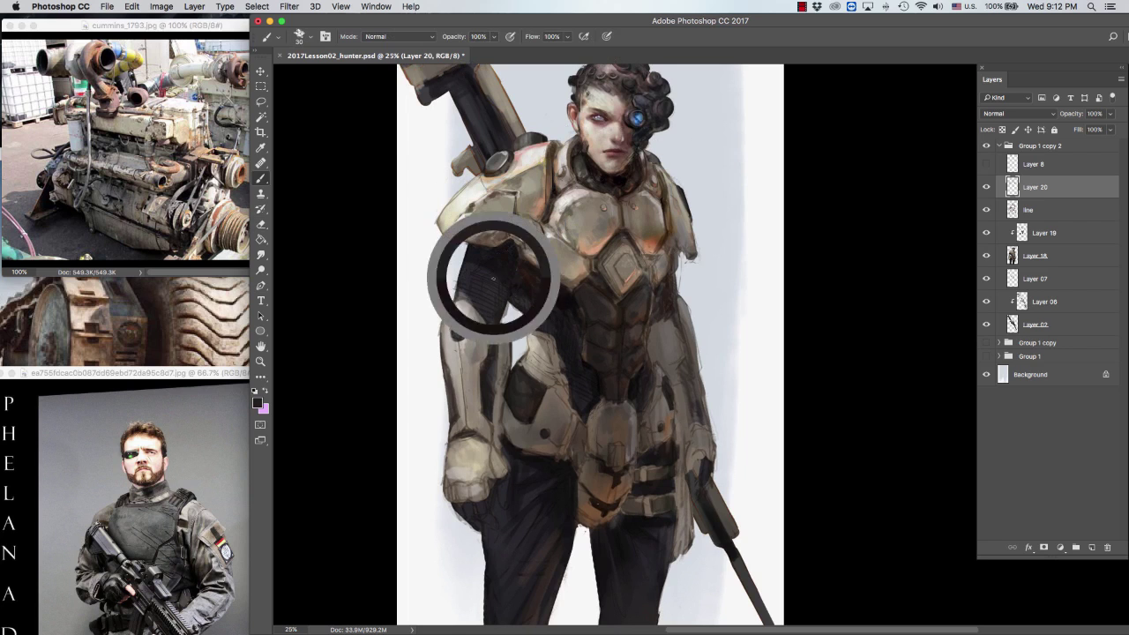
key("i")
left_click(257, 403)
left_click(294, 358)
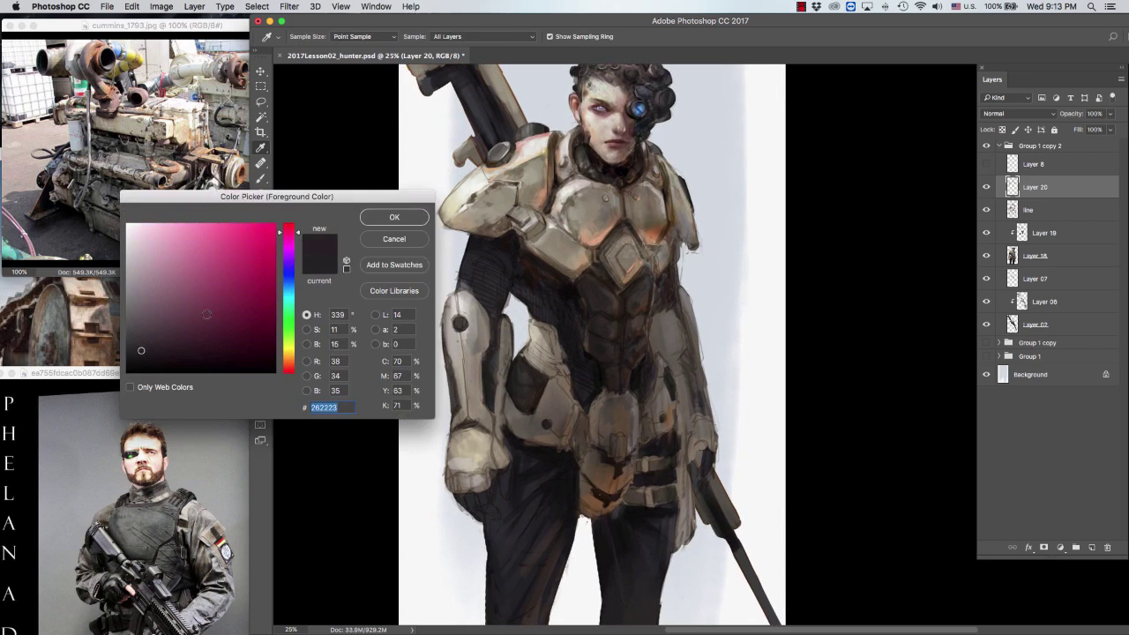
key("Return")
key("b")
left_click(511, 269, "alt")
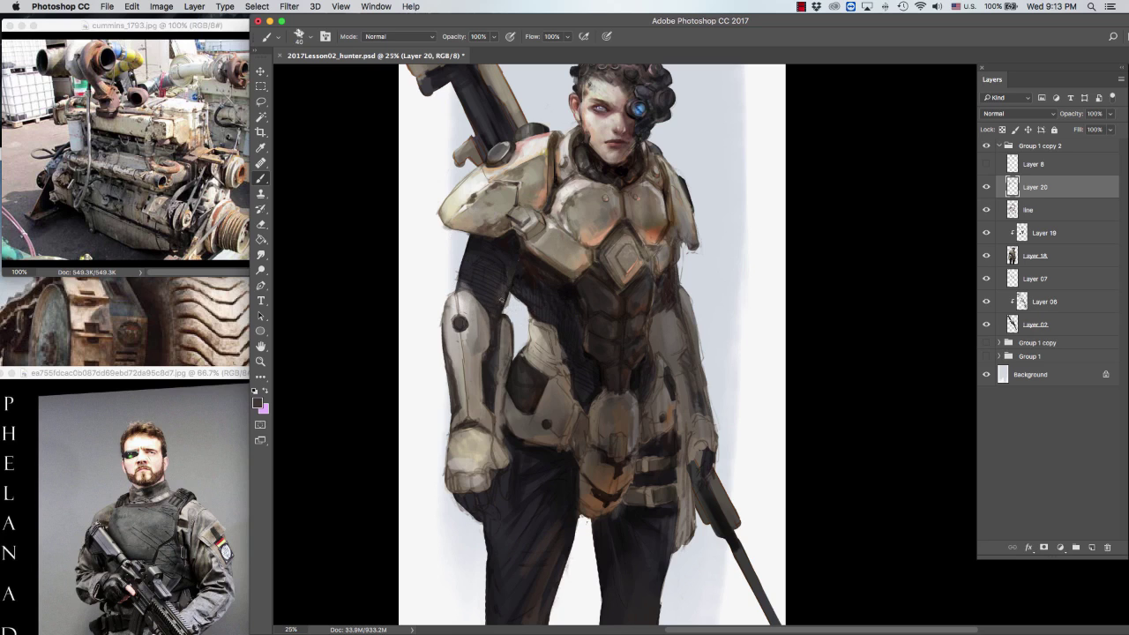
left_click_drag(490, 268, 482, 323)
mouse_move(475, 249)
left_mouse_down()
mouse_move(468, 239)
mouse_move(457, 291)
mouse_move(414, 291)
mouse_move(414, 305)
left_mouse_up()
Step: Copy the sleeve from the soldier reference photo, scale it over the hunter's upper arm and adjust its tones to match
left_click(216, 574)
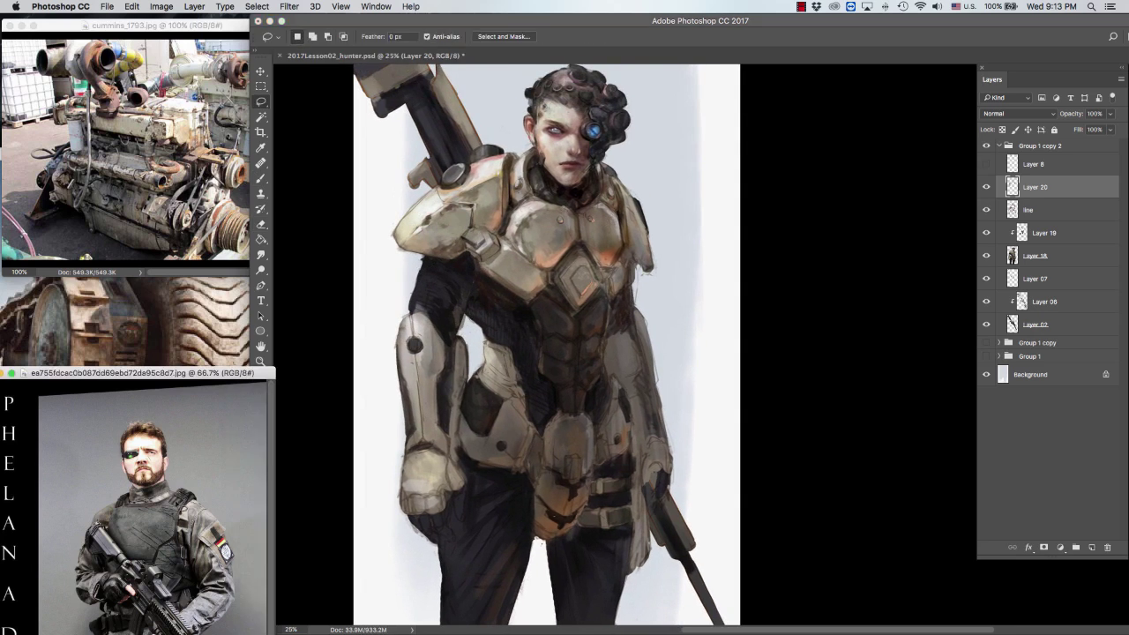
left_click_drag(192, 545, 481, 333)
key("ctrl+t")
key("Return")
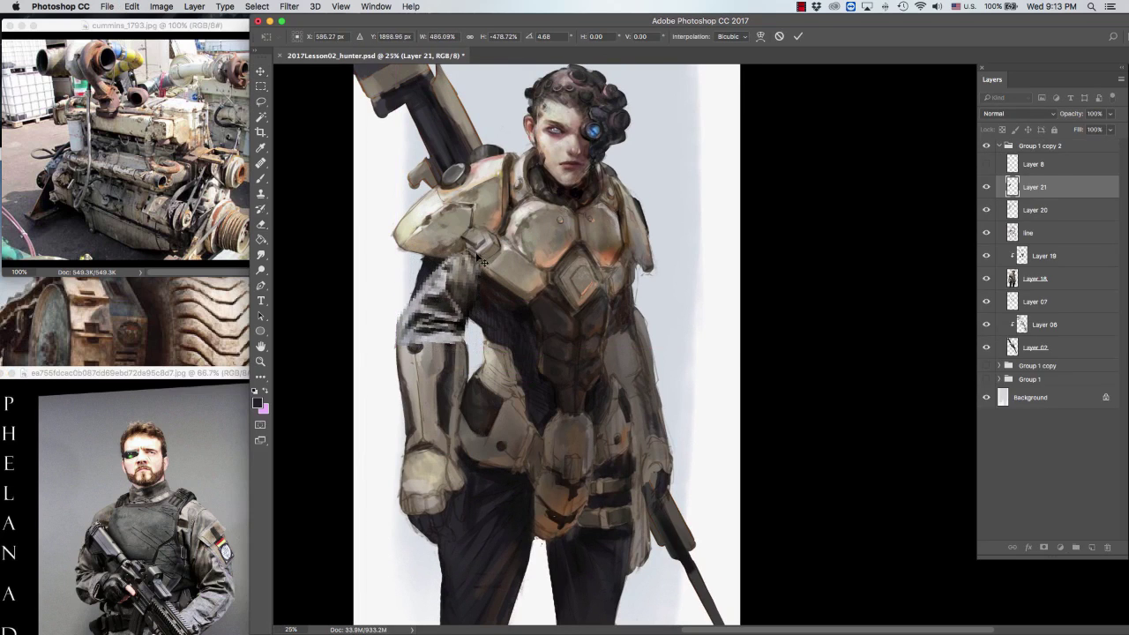
left_click(1019, 113)
left_click(997, 358)
key("ctrl+alt+shift+b")
left_click(419, 126)
Step: Erase the pasted sleeve's overhang around the upper arm and lower its layer fill to 79%
key("e")
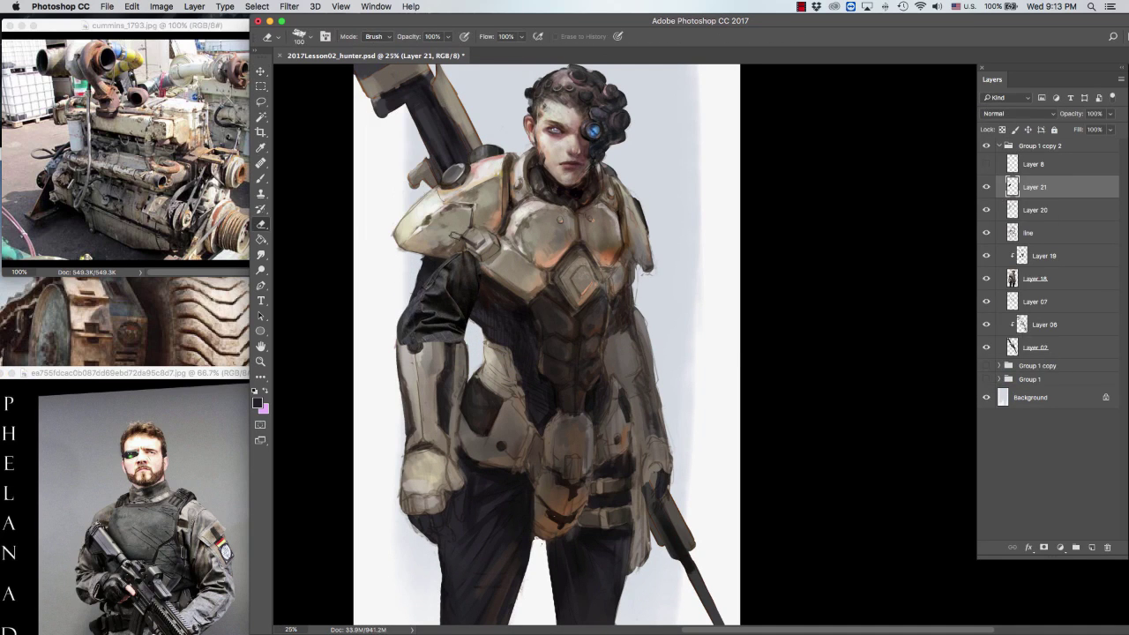
mouse_move(441, 256)
left_mouse_down()
mouse_move(410, 282)
mouse_move(423, 335)
mouse_move(474, 356)
left_mouse_up()
left_click_drag(1117, 145, 1103, 146)
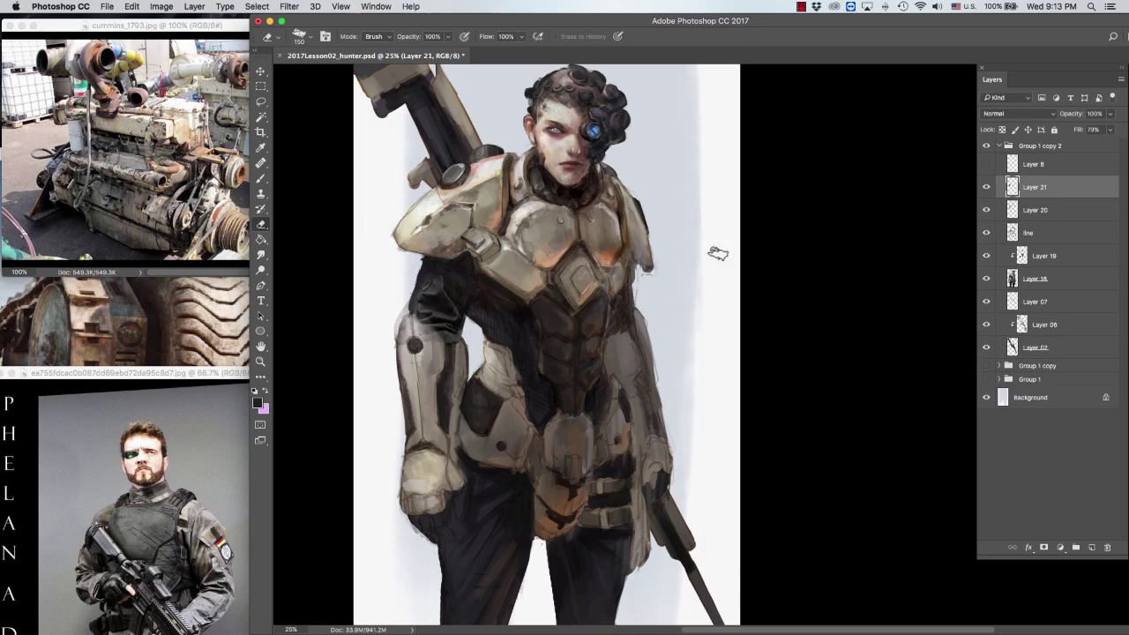
Step: Erase the leftover sleeve texture along the elbow edge with a smaller eraser and add a new layer above it
key("bracketleft")
key("bracketleft")
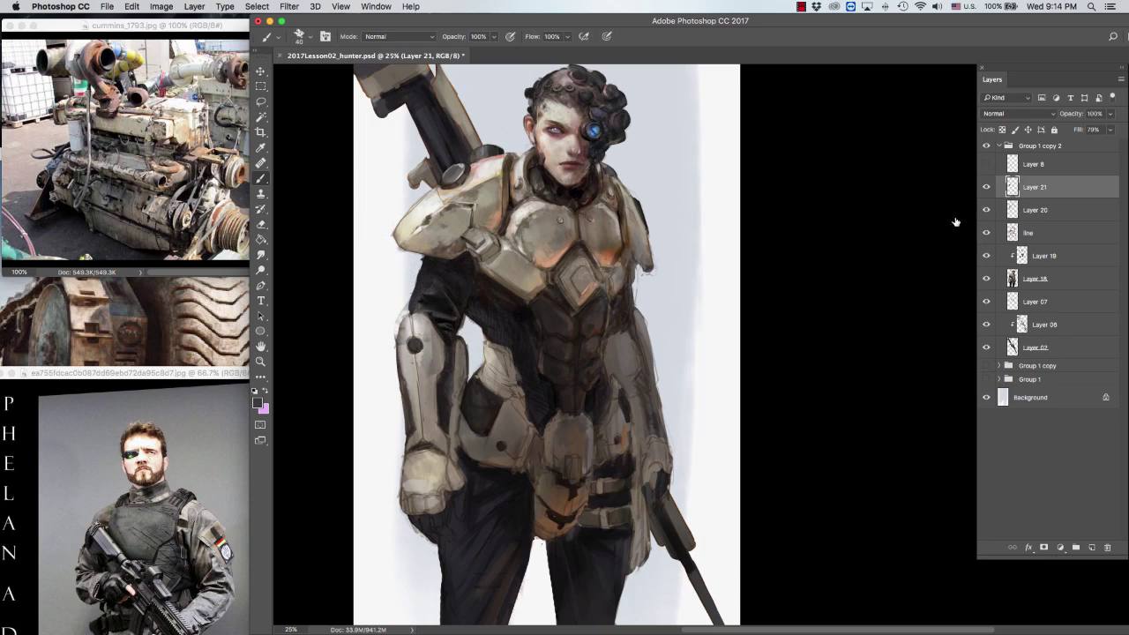
left_click_drag(433, 305, 477, 346)
key("b")
key("super+shift+alt+n")
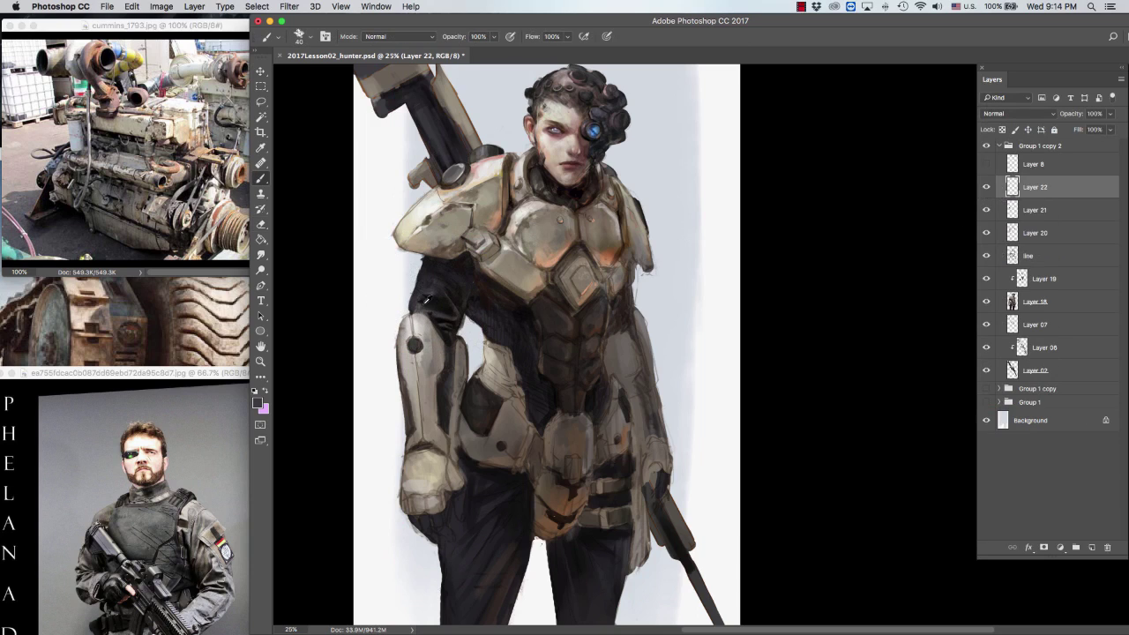
Step: Paint sampled near-black tones over the undersuit between the textured upper arm and the ribs, covering the line hatching
key("bracketright")
left_click(414, 292, "alt")
left_click(462, 307, "alt")
left_click(480, 290, "alt")
key("bracketright")
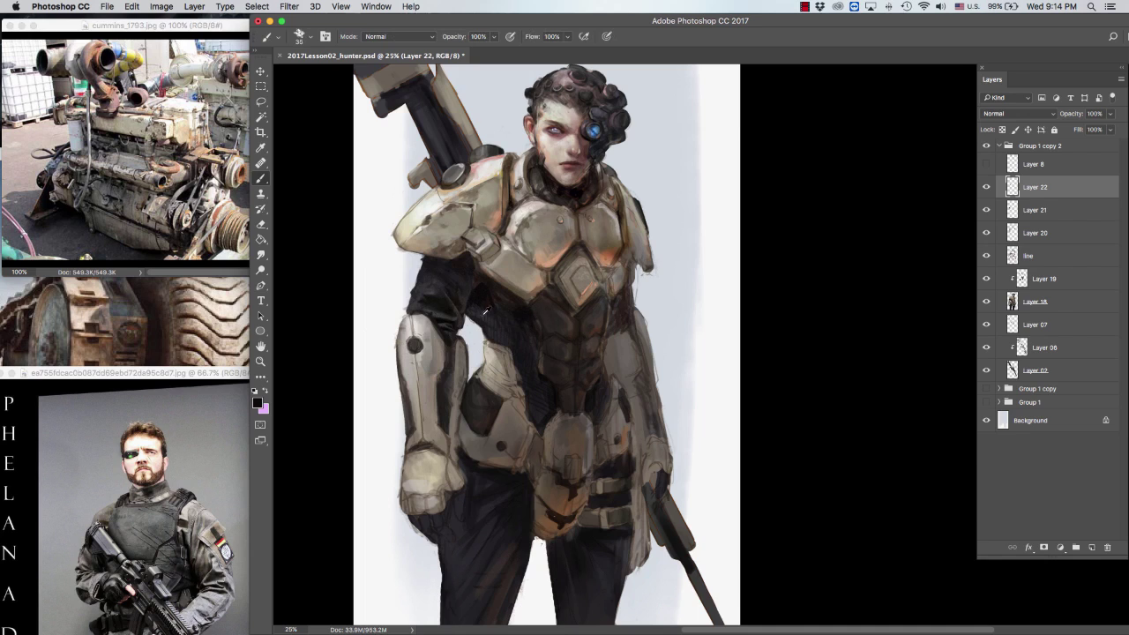
left_click(486, 311, "alt")
left_click(498, 310, "alt")
left_click(499, 303, "alt")
left_click(499, 303, "alt")
key("bracketleft")
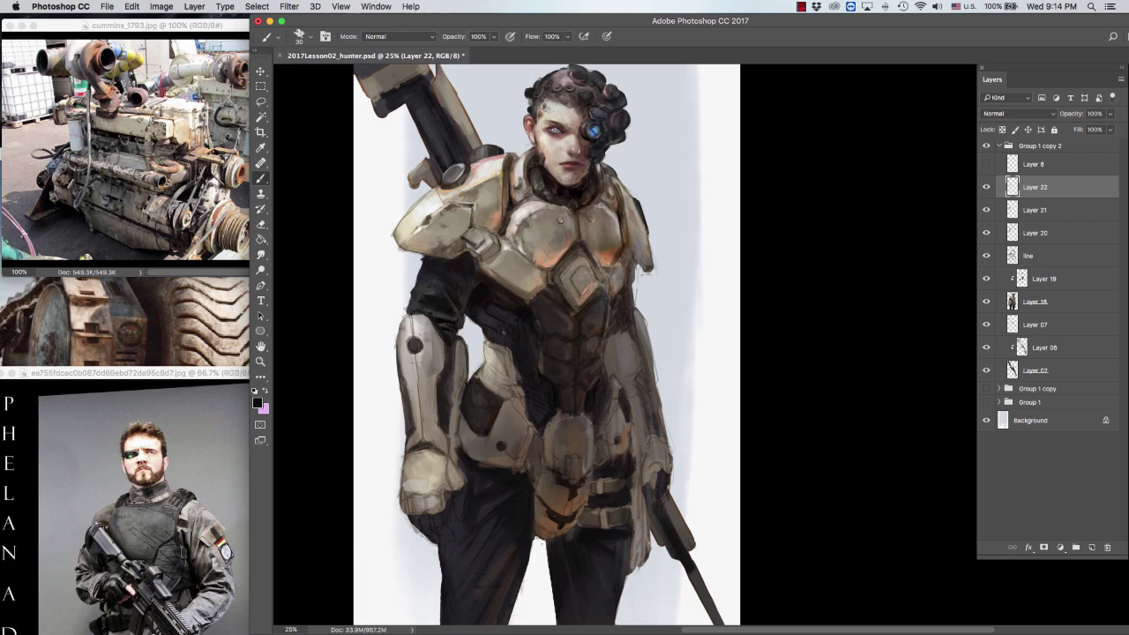
Step: Paint dark fabric folds along the undersuit's waist beside the abdomen plates, varying the brush size
left_click(507, 337, "alt")
left_click(534, 316, "alt")
key("bracketleft")
key("bracketright")
key("bracketright")
key("bracketright")
left_click(520, 328, "alt")
key("bracketright")
left_click(520, 309, "alt")
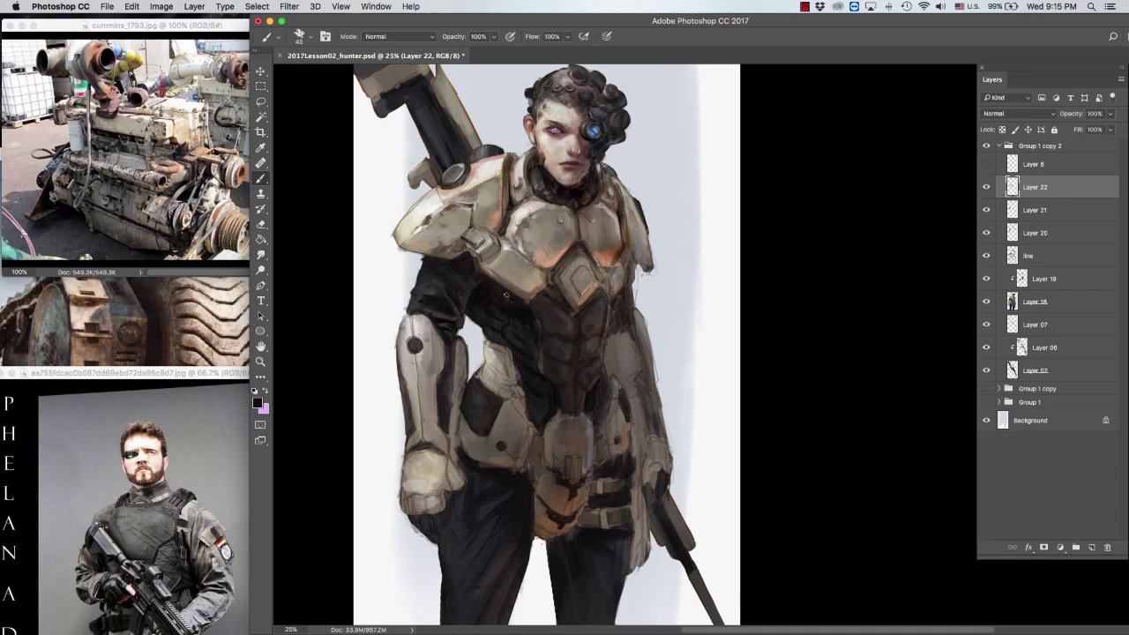
Step: Touch up the lower rim of the chest armour and the rifle-side shoulder plate with sampled beige and brown tones
key("bracketright")
key("bracketright")
left_click(495, 254, "alt")
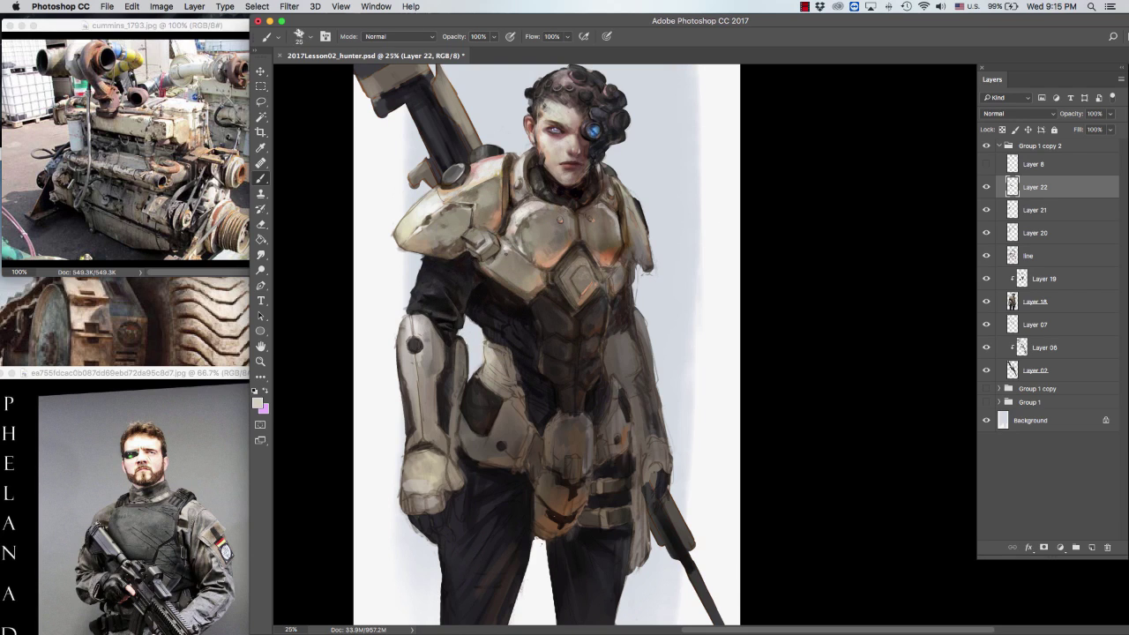
key("bracketright")
left_click(511, 276, "alt")
key("bracketright")
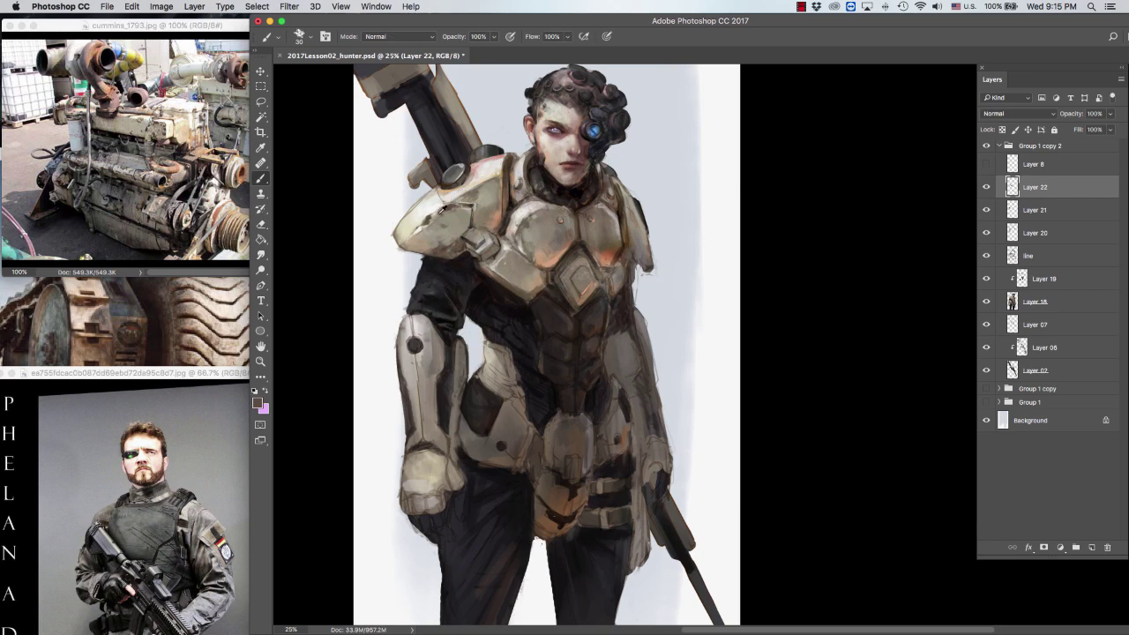
left_click(437, 216, "alt")
Step: Refine the face with sampled pale skin and reddish-brown tones
key("super+minus")
key("super+equal")
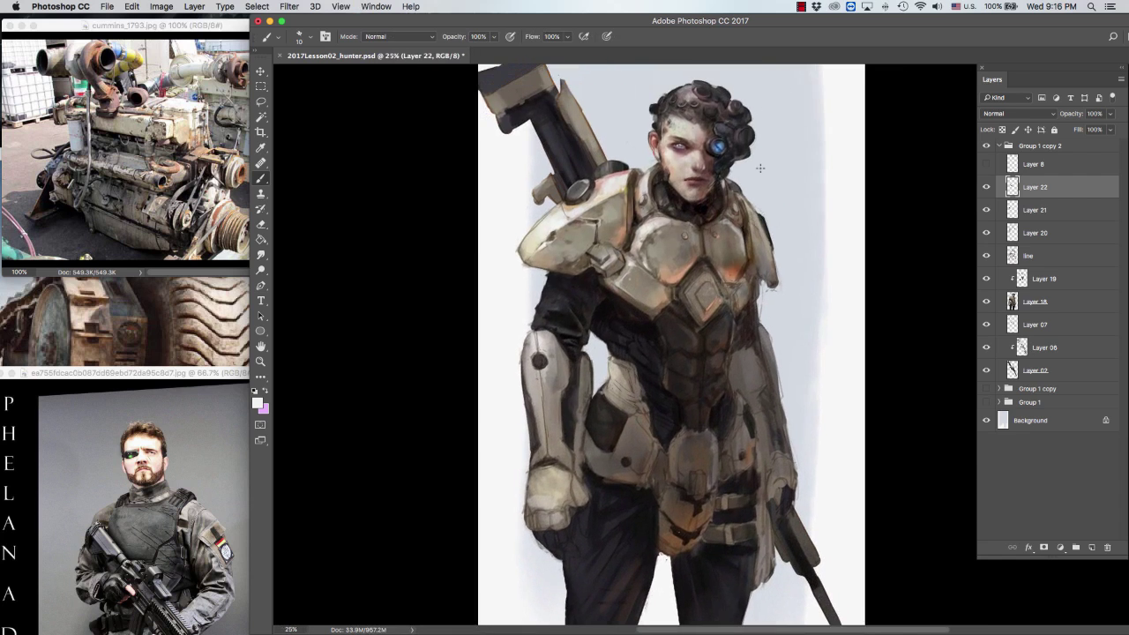
left_click(761, 168, "alt")
left_click_drag(617, 173, 563, 149)
left_click(621, 124, "alt")
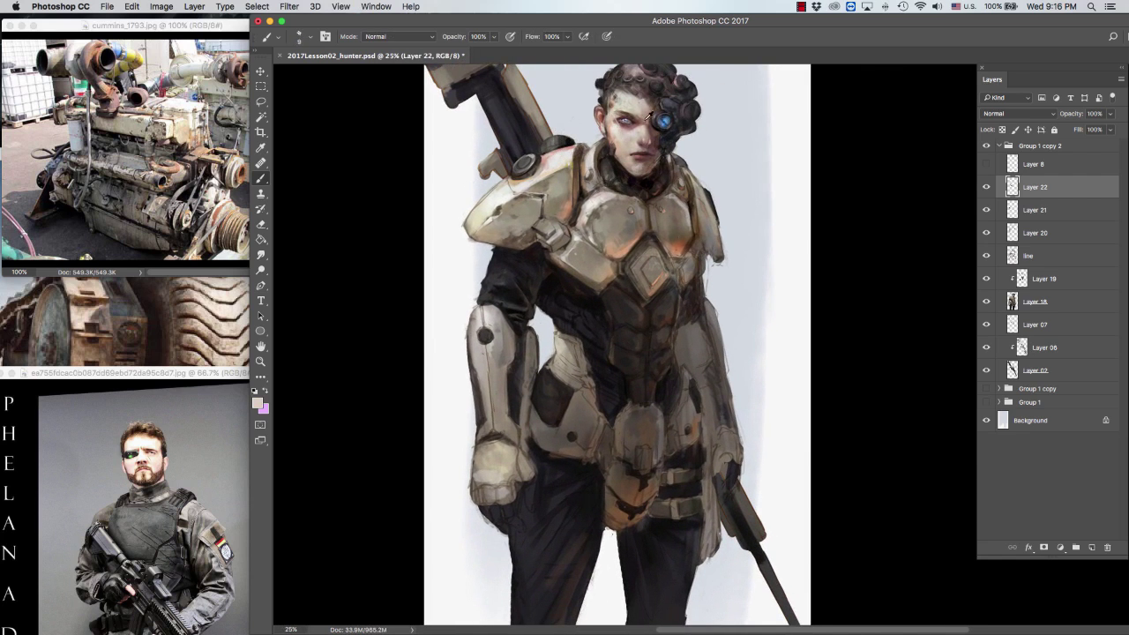
left_click_drag(615, 120, 567, 141)
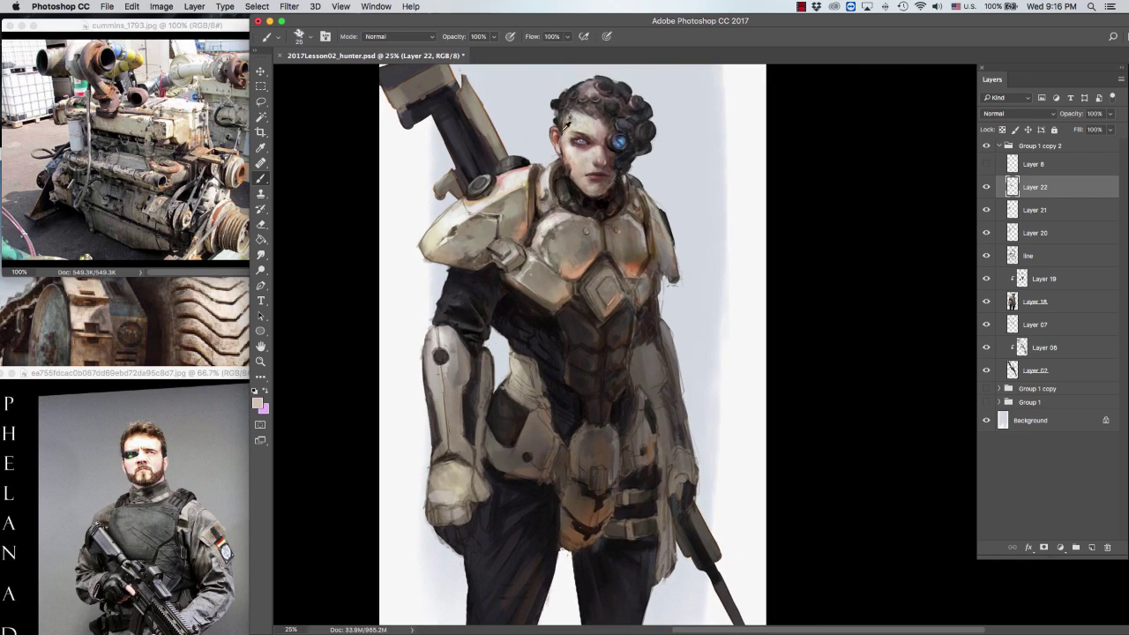
left_click_drag(830, 131, 839, 122)
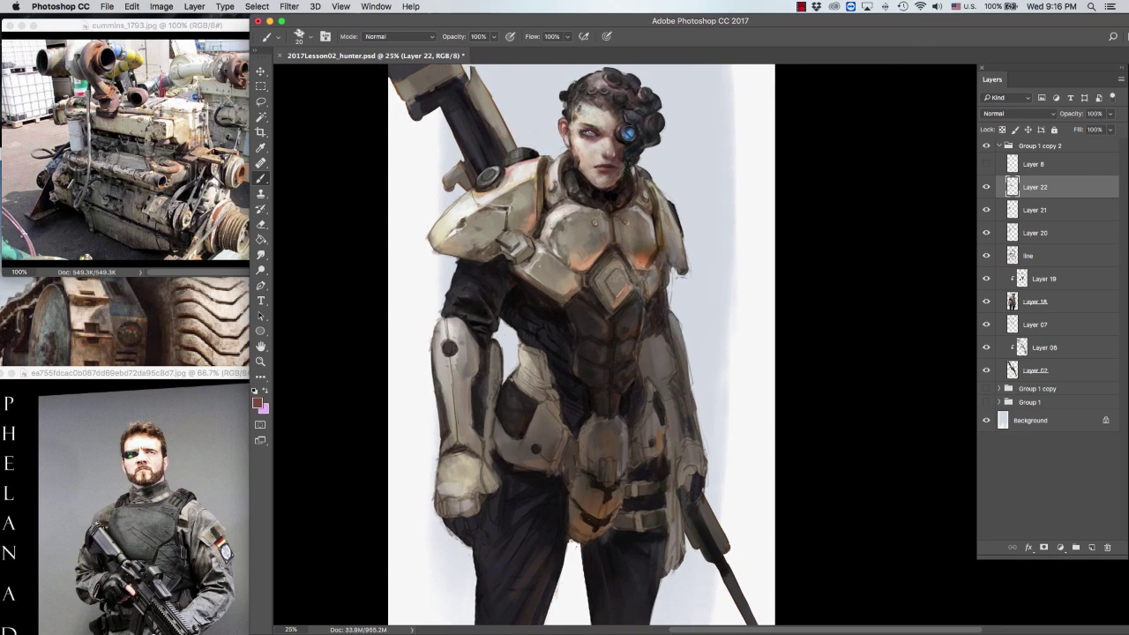
key("super+minus")
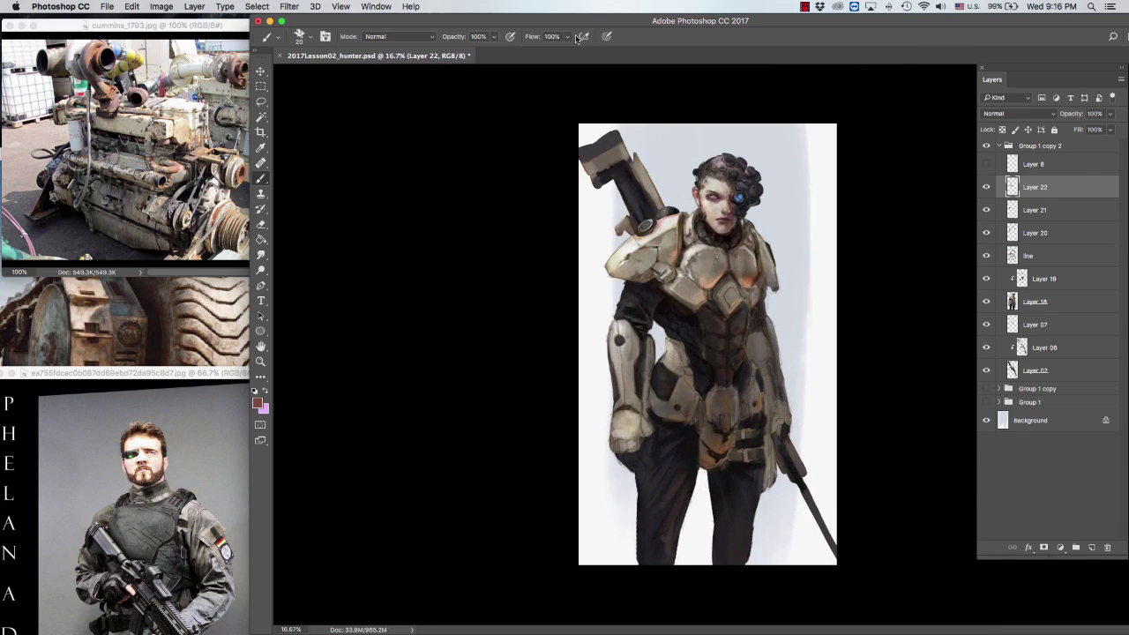
Step: Merge the hunter's paint and line layers into one within a duplicate group, then check the merged layer by toggling its visibility
key("l")
left_click(1043, 300, "shift")
right_click(1061, 256)
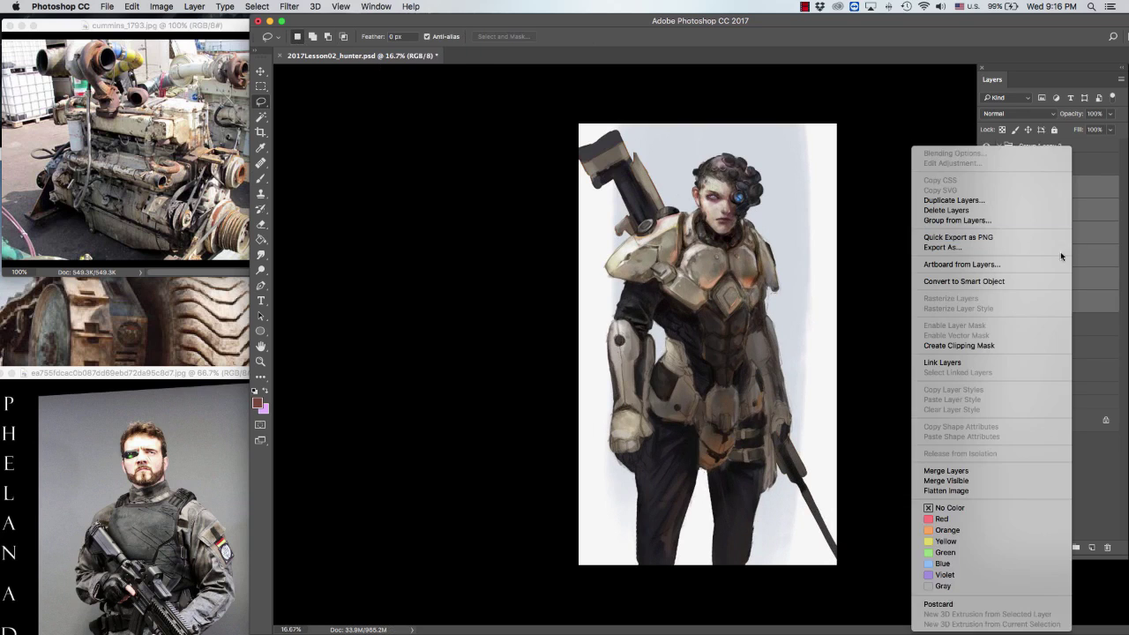
left_click(960, 475)
left_click(986, 187, "alt")
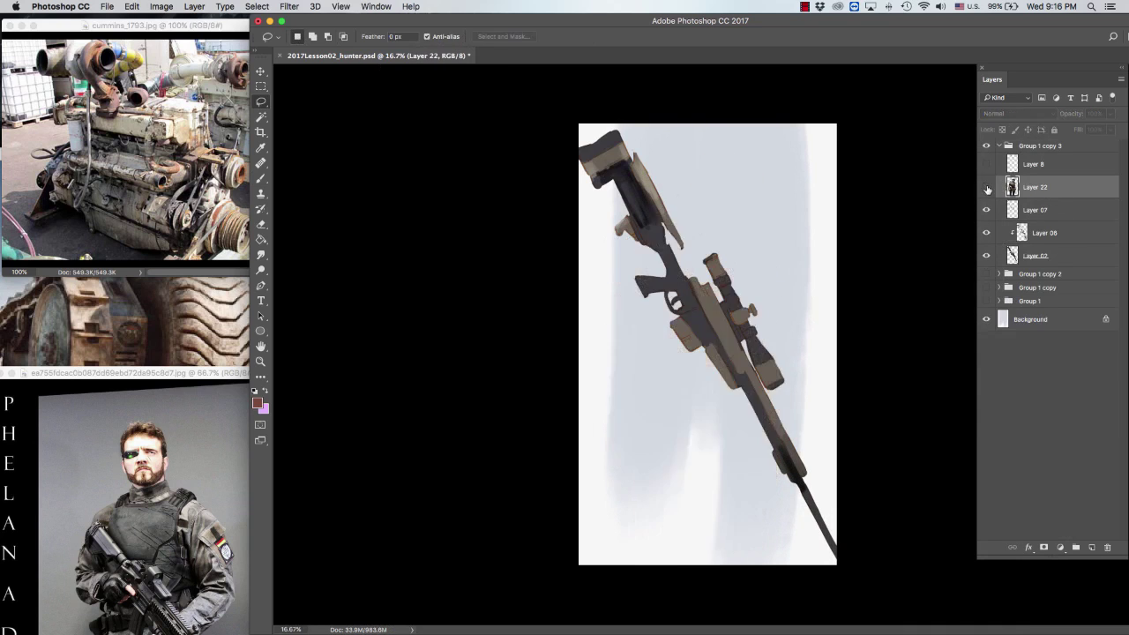
left_click(986, 187, "alt")
Step: Add a new layer above the merged hunter and paint small near-black accents around the hairline and ear
key("b")
key("super+plus")
key("super+shift+alt+n")
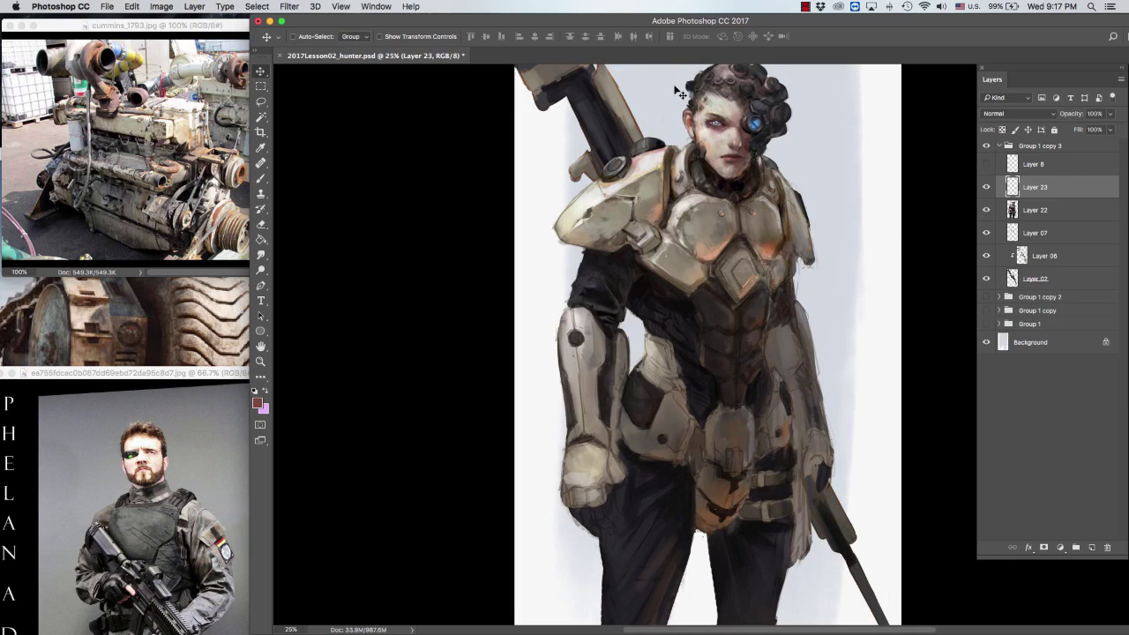
key("e")
key("b")
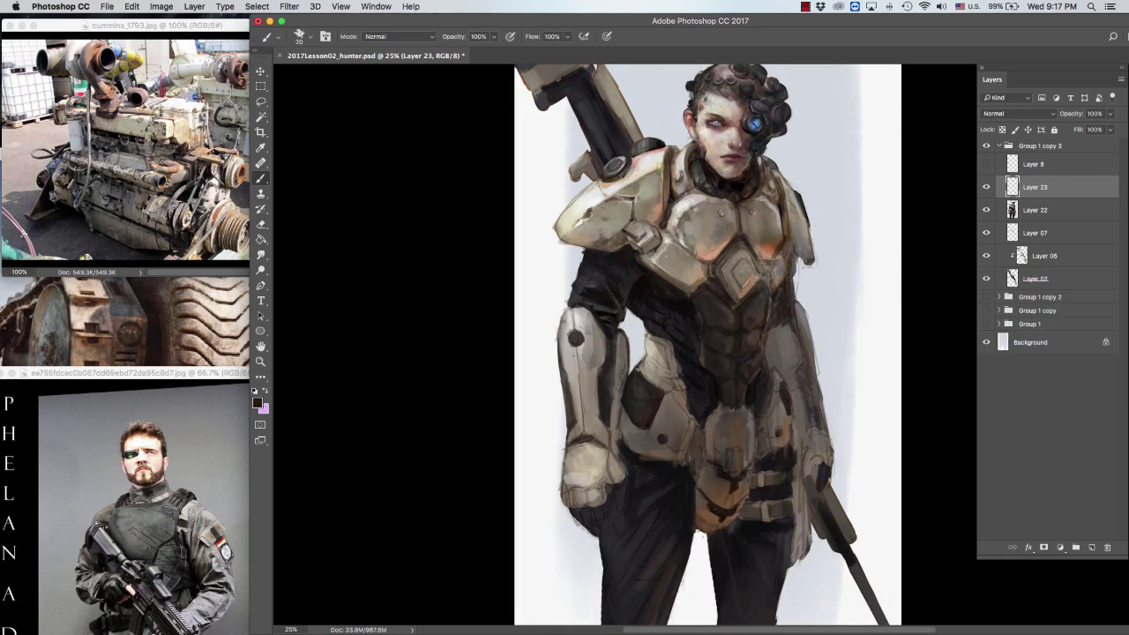
left_click(698, 121, "alt")
scroll(685, 348, "right", 2)
key("bracketleft")
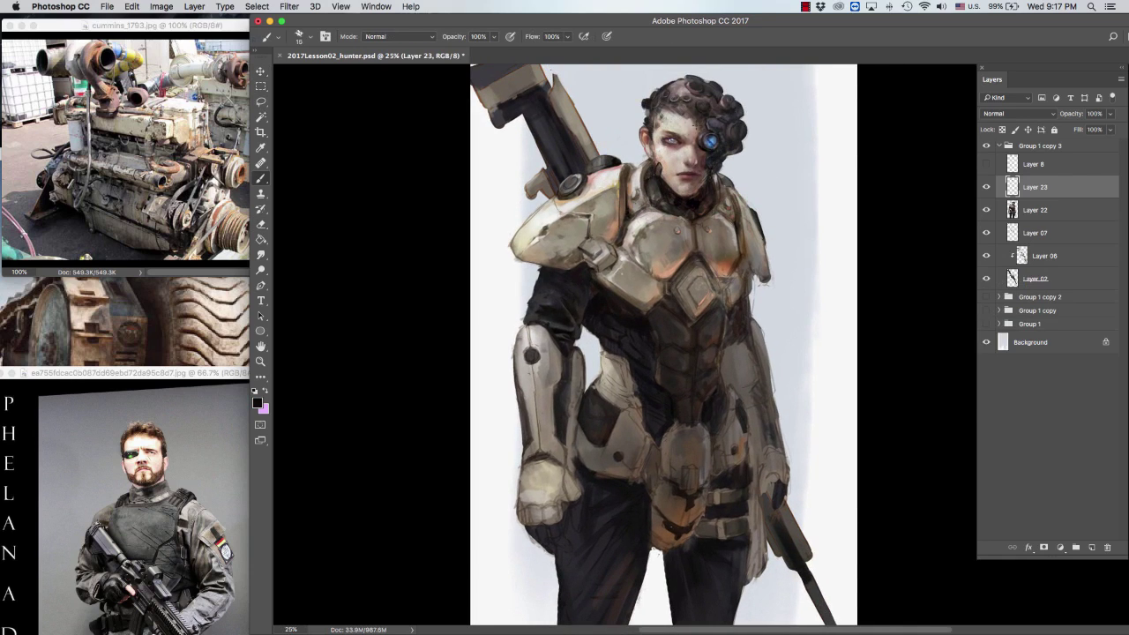
Step: Touch up the face and hairline with sampled light tones
key("bracketright")
left_click(692, 141, "alt")
scroll(844, 106, "right", 1)
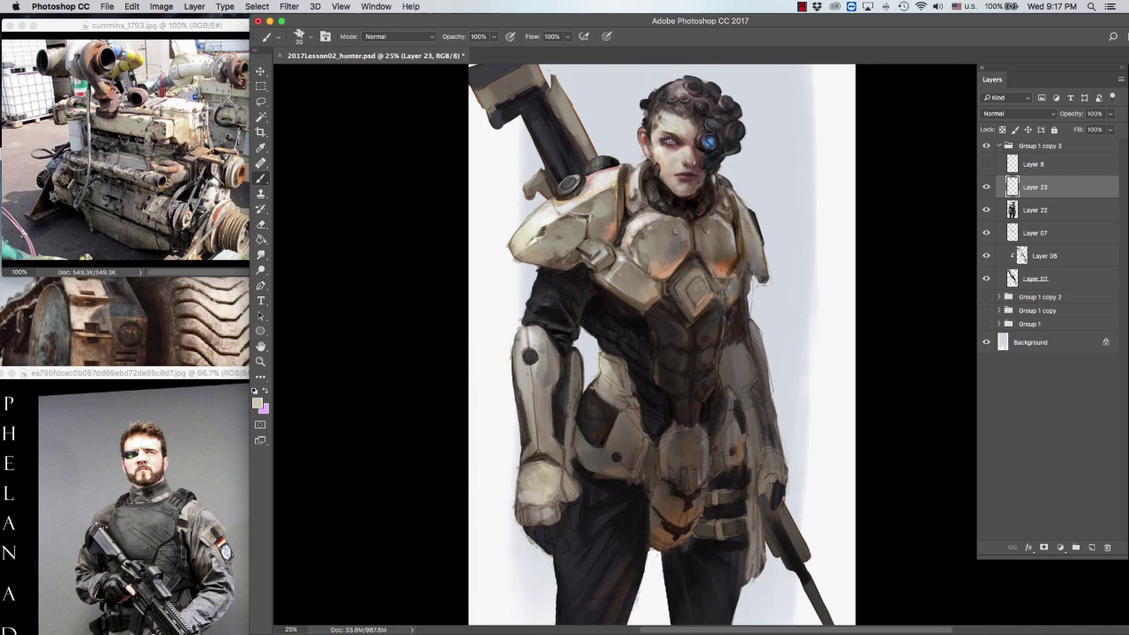
left_click(653, 133, "alt")
left_click_drag(878, 121, 876, 121)
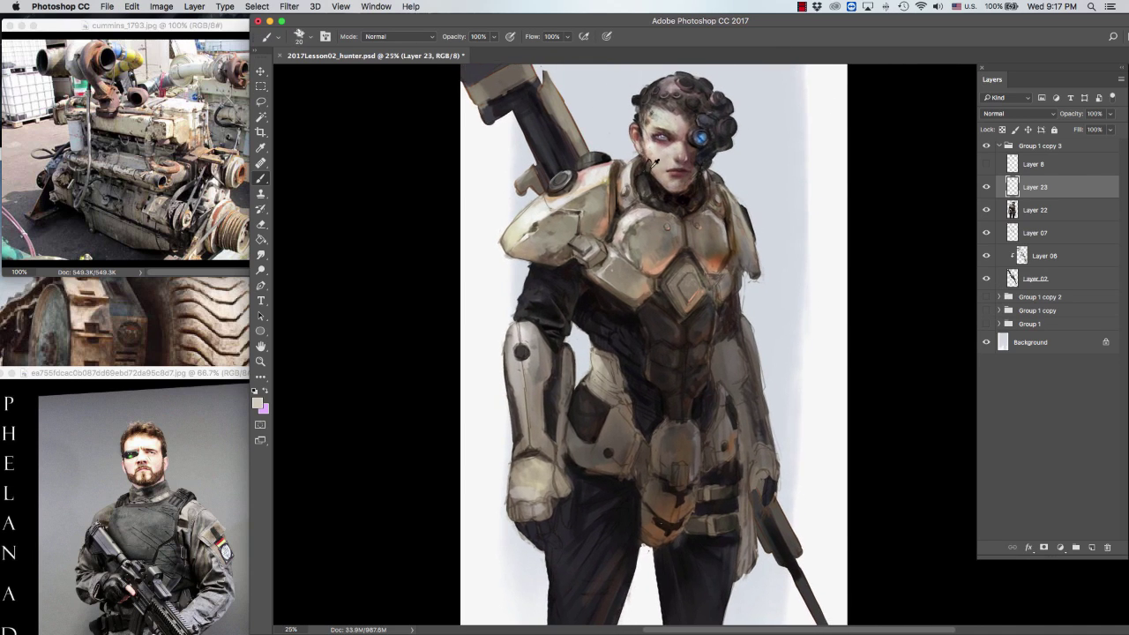
key("d")
scroll(882, 131, "right", 2)
key("l")
key("ctrl+Tab")
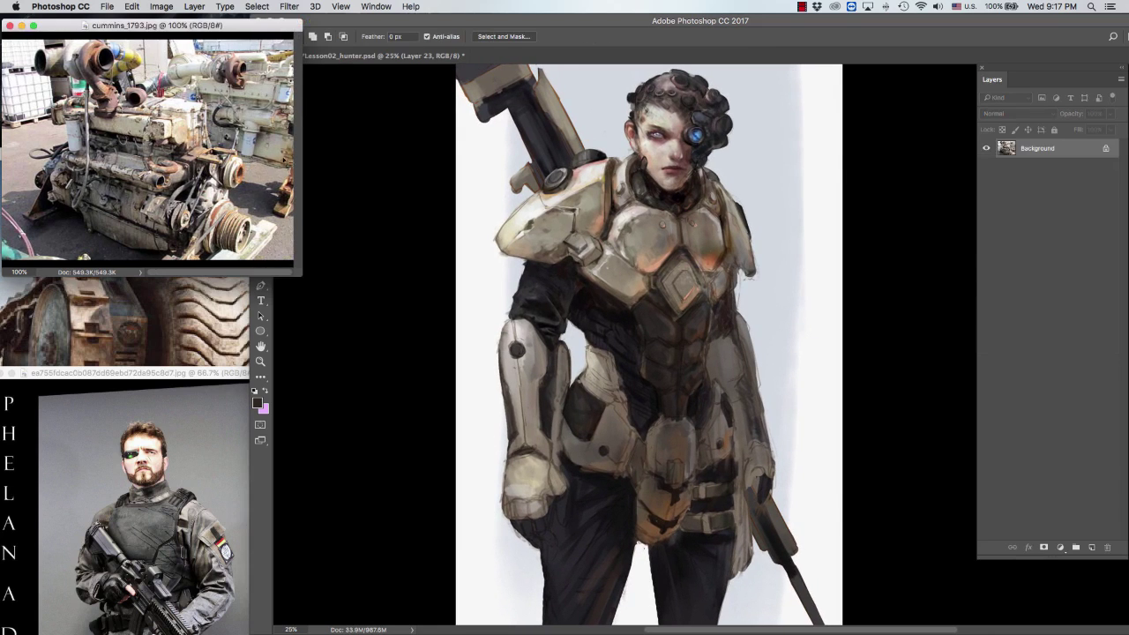
key("ctrl+Tab")
Step: Define the segmented abdomen plates with dark seams and muted brown-grey surface tones
key("b")
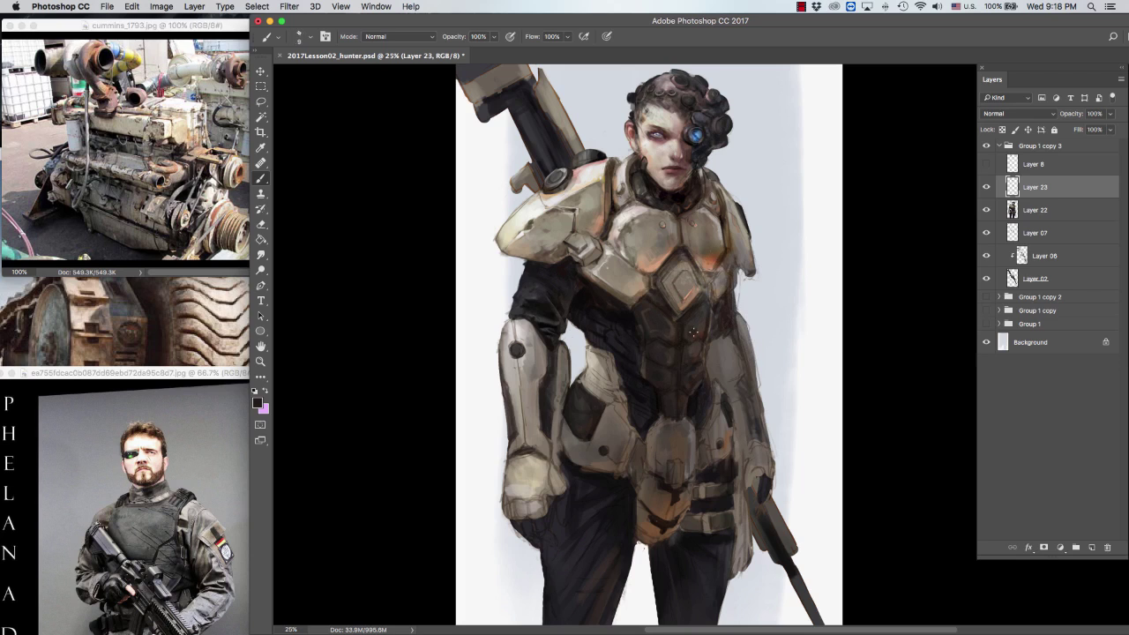
key("bracketright")
left_click(257, 402)
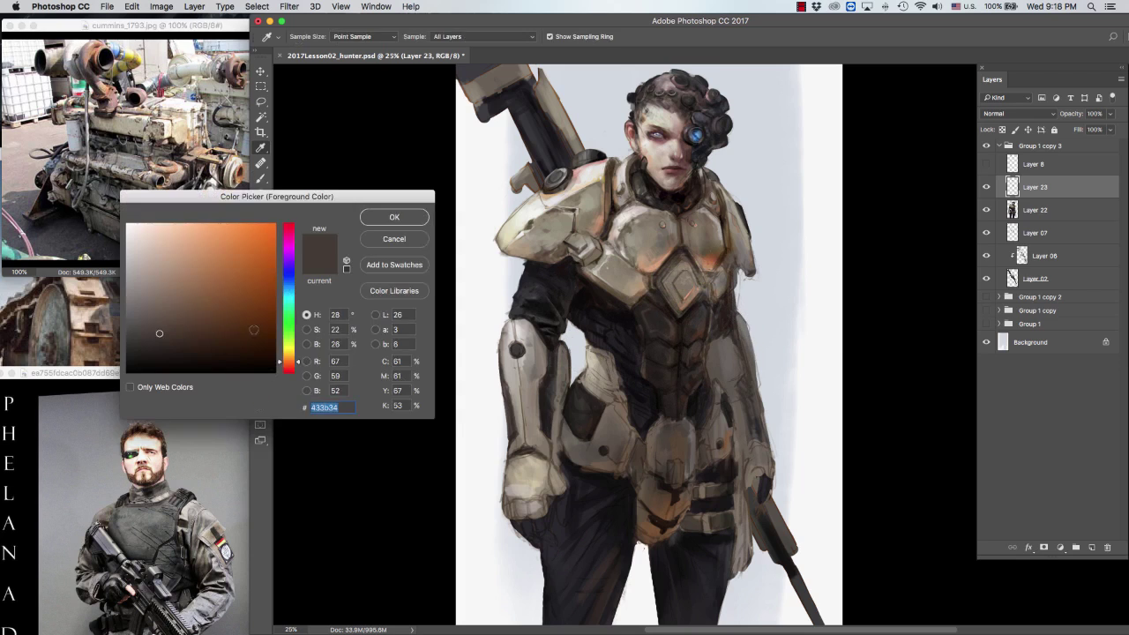
key("Escape")
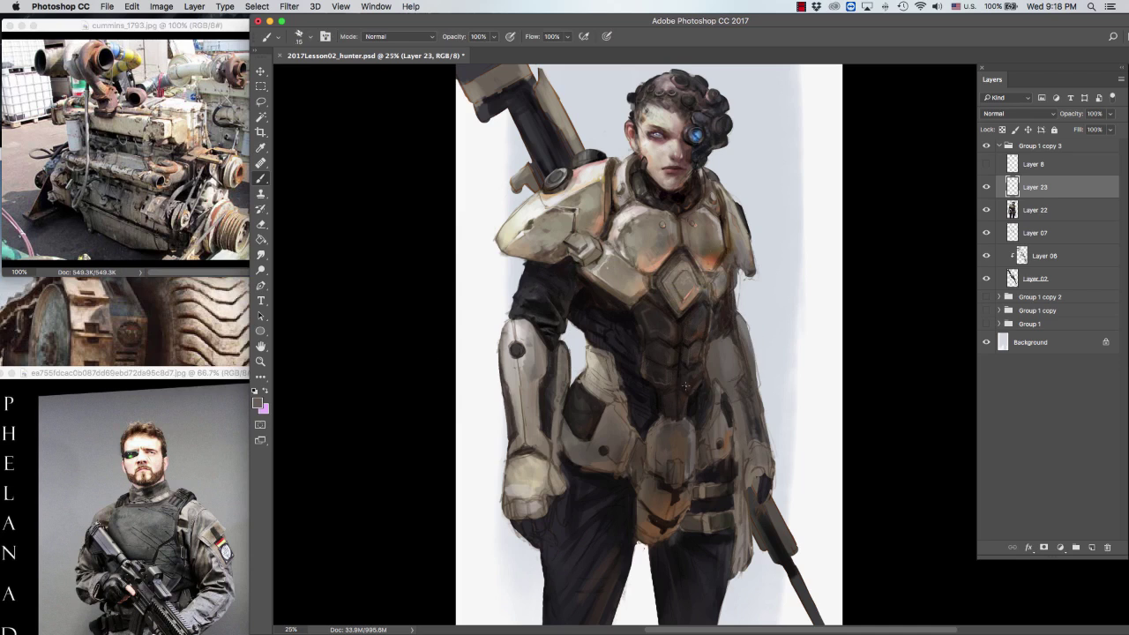
left_click(692, 407, "alt")
key("bracketright")
key("bracketright")
key("bracketright")
Step: Refine the chest plates and the clasp beside the rifle-side shoulder plate with sampled armour tones and a smaller brush
left_click(672, 231, "alt")
key("bracketleft")
key("bracketleft")
left_click(669, 244, "alt")
left_click(559, 253, "alt")
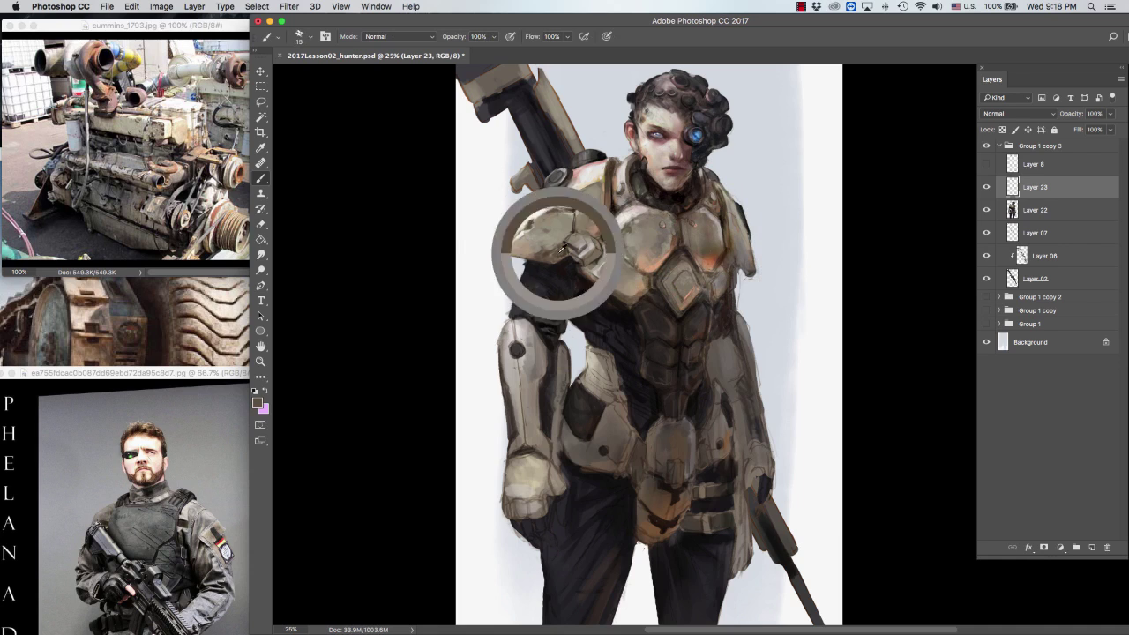
Step: Darken the round joint hole near the elbow of the empty-handed arm's forearm armour with sampled near-black
key("bracketright")
left_click(507, 348, "alt")
left_click(517, 348, "alt")
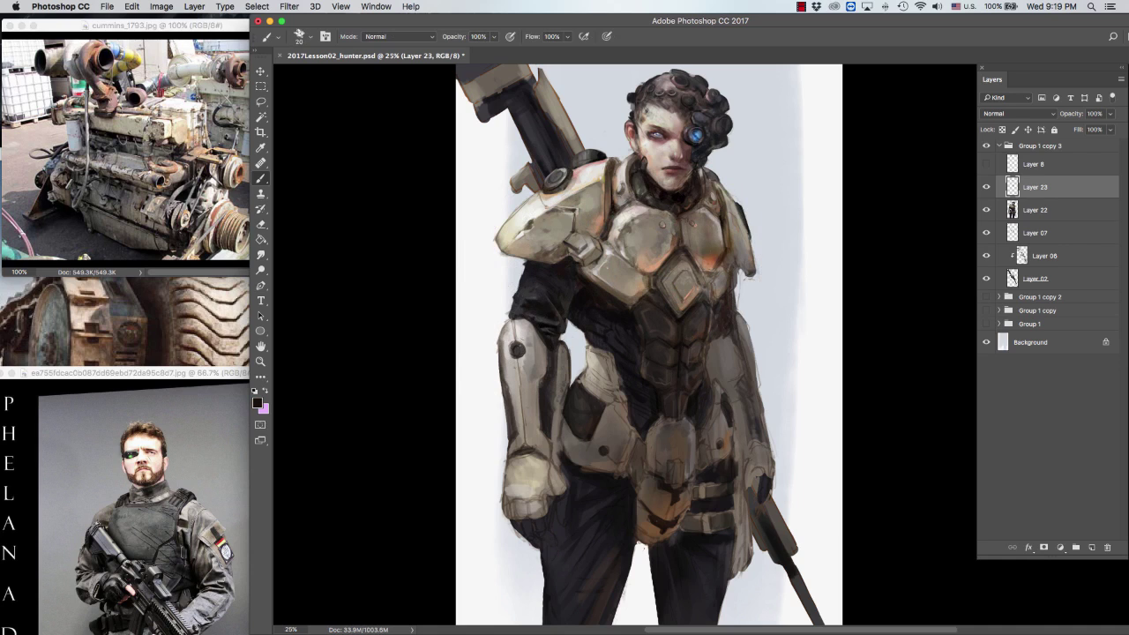
key("bracketleft")
Step: Paint pale off-white highlights over the upper forearm armour around the round joint hole
left_click(544, 378, "alt")
left_click(523, 406, "alt")
key("bracketright")
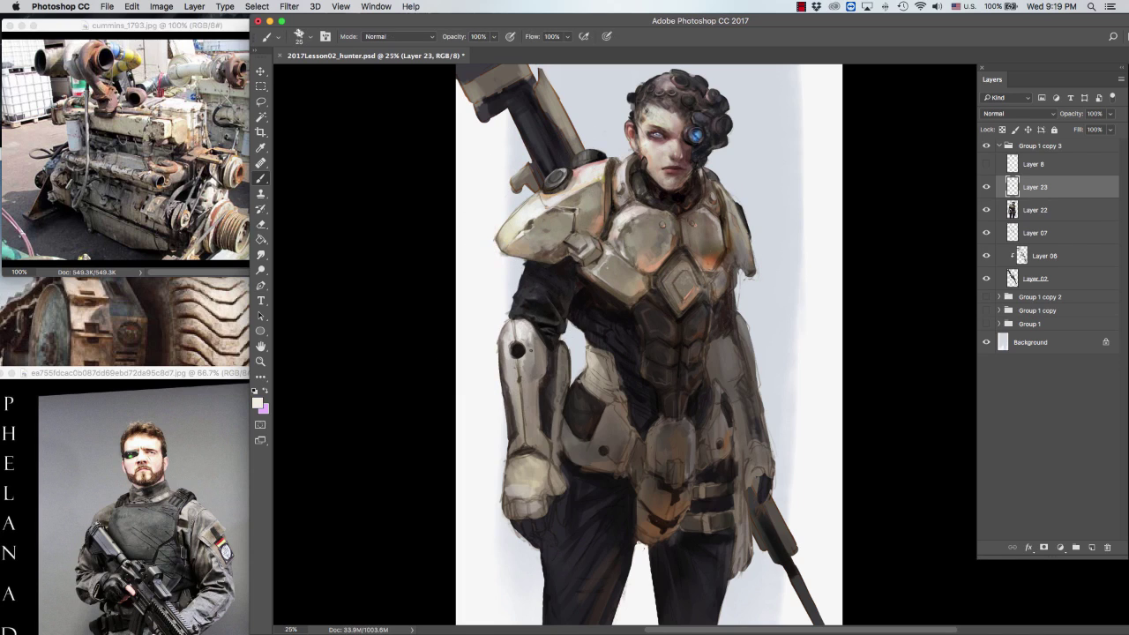
left_click(534, 346, "alt")
key("bracketright")
left_click_drag(508, 323, 505, 352)
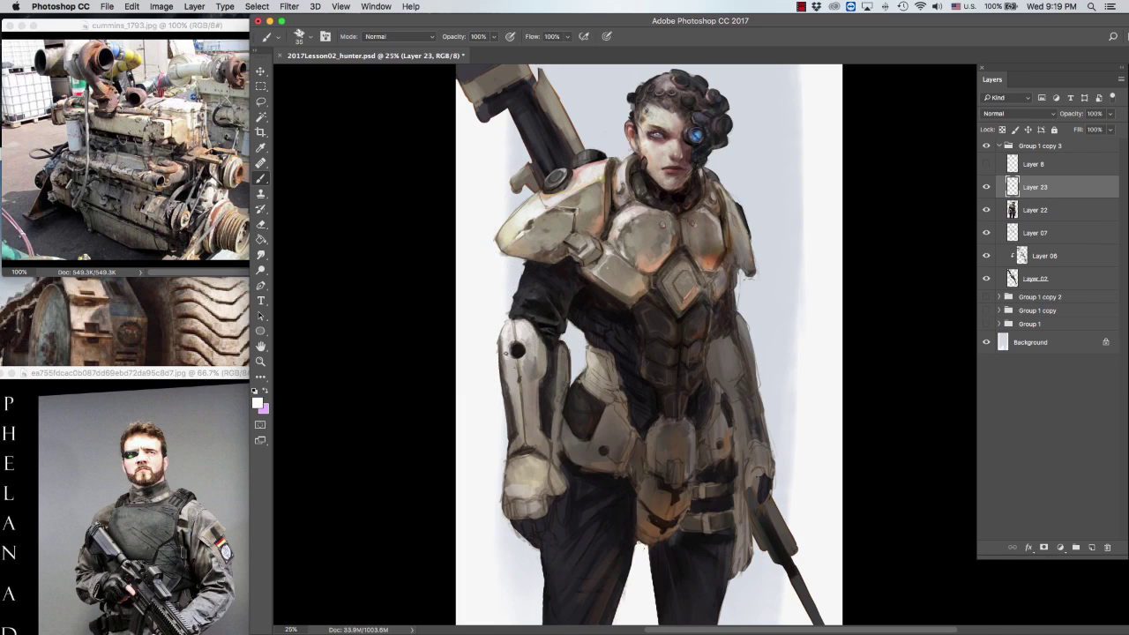
Step: Lighten the armoured glove and wrist of the empty-handed arm with broad pale strokes, then refine them with a smaller brush
scroll(530, 397, "down", 2)
key("bracketright")
mouse_move(512, 415)
left_mouse_down()
mouse_move(535, 455)
mouse_move(506, 450)
mouse_move(537, 471)
left_mouse_up()
left_click(546, 436, "alt")
key("bracketleft")
key("bracketleft")
key("bracketleft")
left_click(520, 429, "alt")
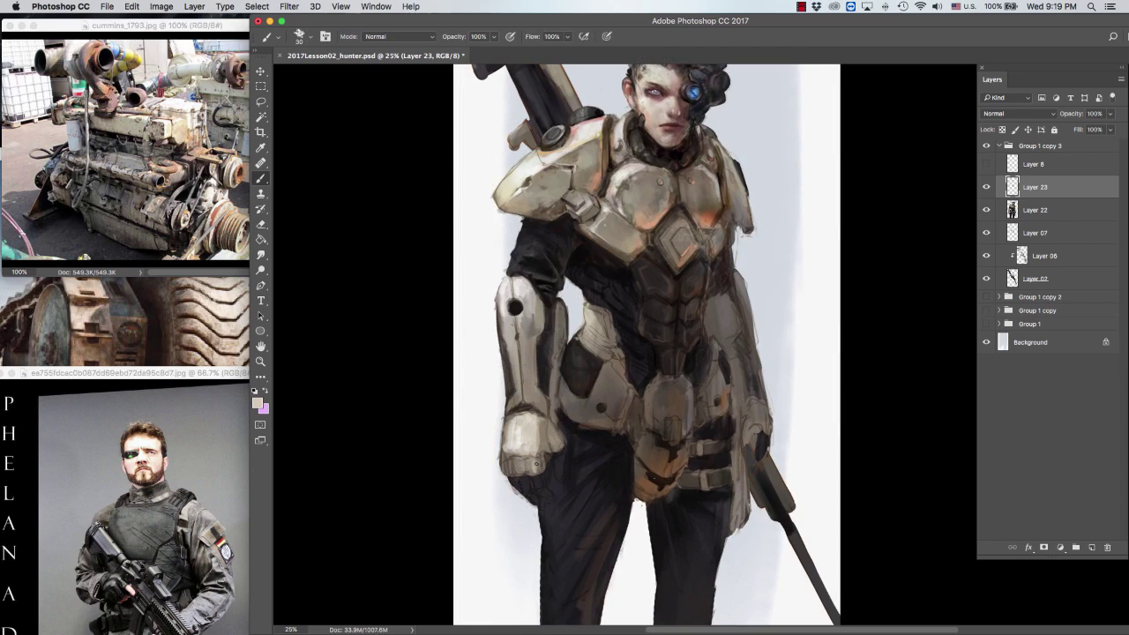
Step: Add warm cream tones and finer shading along the length of the forearm armour
left_click(552, 378, "alt")
key("bracketleft")
key("bracketright")
key("bracketright")
key("bracketright")
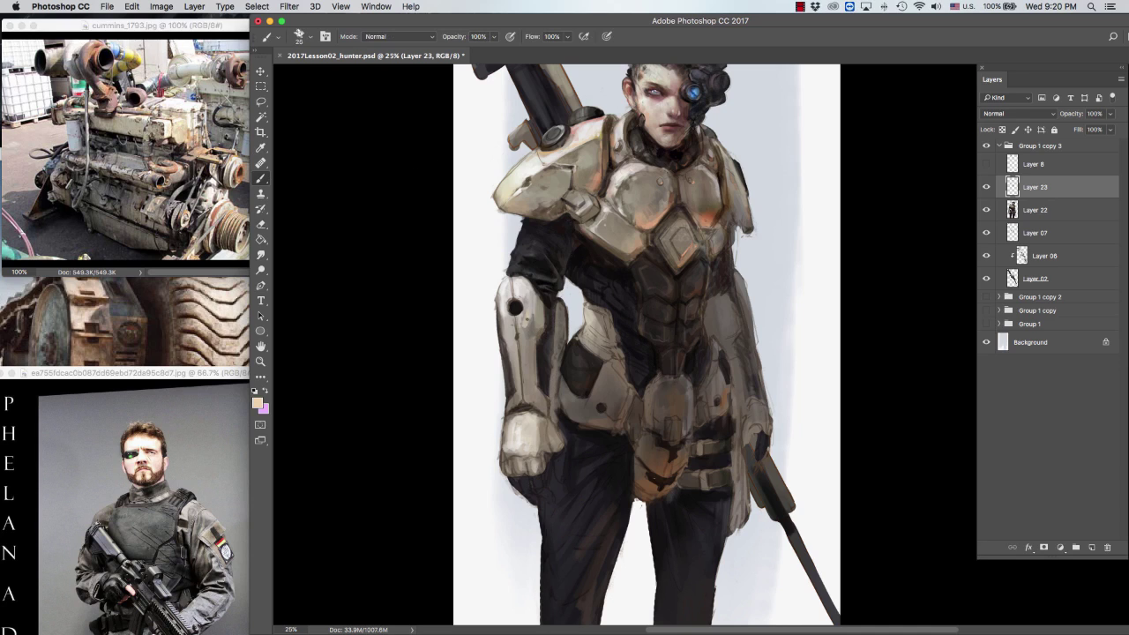
key("bracketleft")
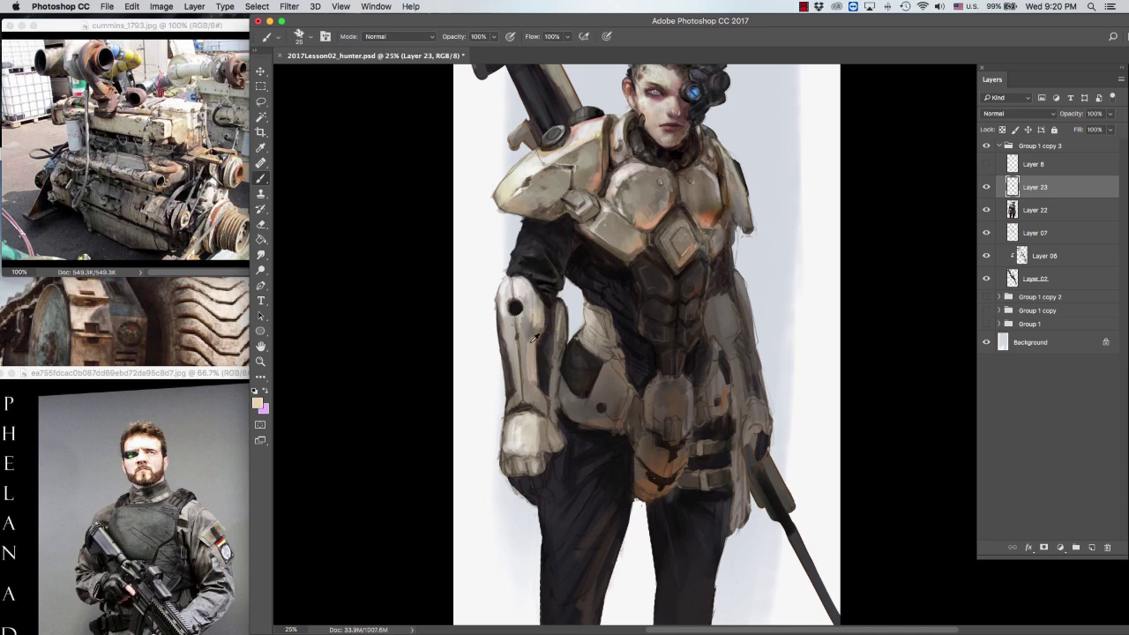
left_click(525, 366, "alt")
key("bracketleft")
Step: Flip the canvas horizontally and deepen the undersuit beneath the chest armour with sampled near-black
key("super+shift+h")
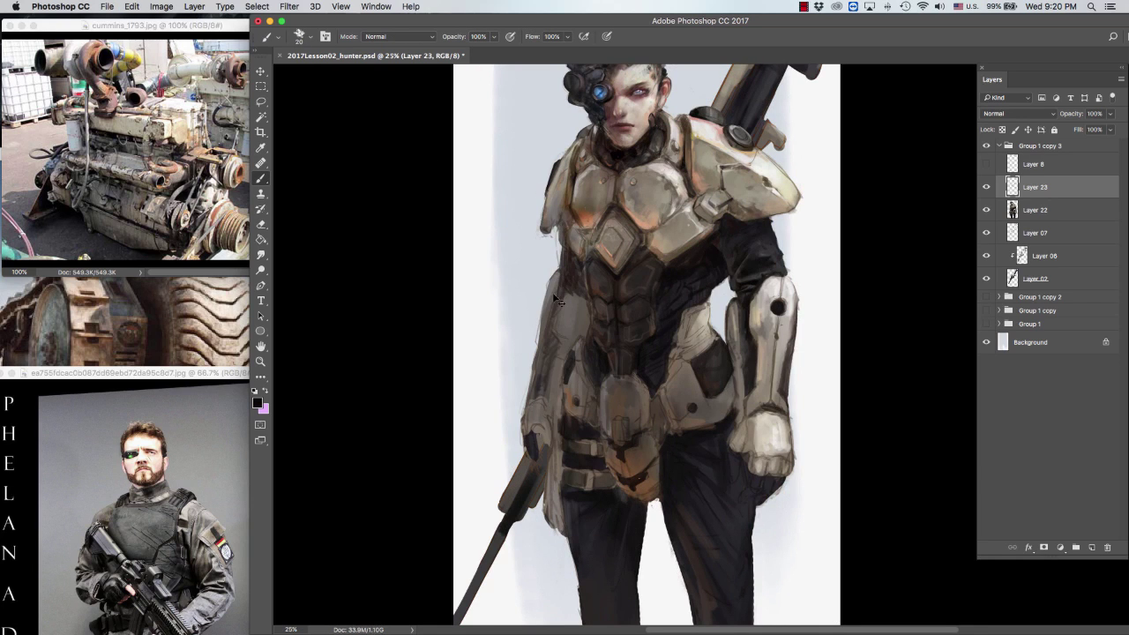
scroll(553, 292, "up", 3)
scroll(552, 292, "right", 2)
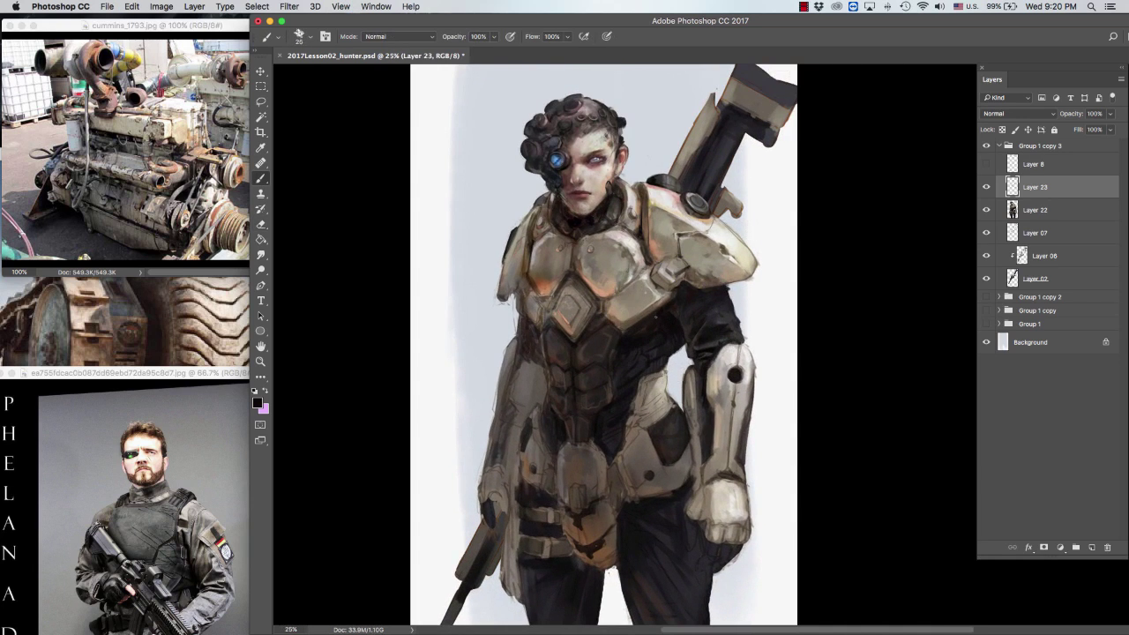
left_click(673, 312, "alt")
key("bracketright")
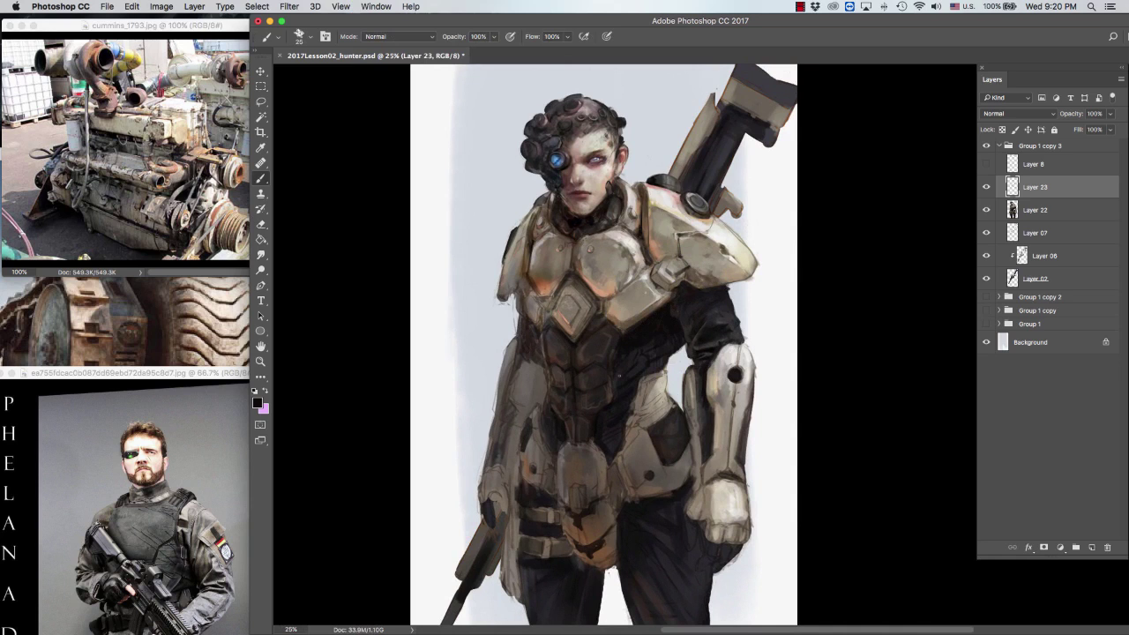
Step: Copy a patch of the rusty engine photo onto the chest armour as a new layer and set it to Soft Light
key("super+minus")
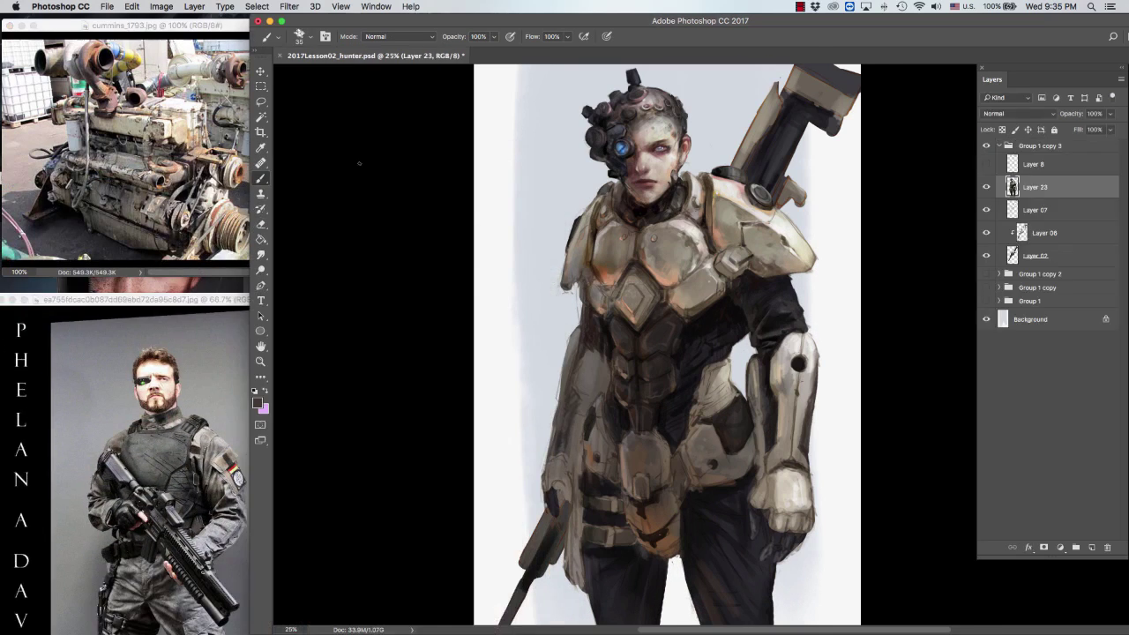
left_click(212, 106)
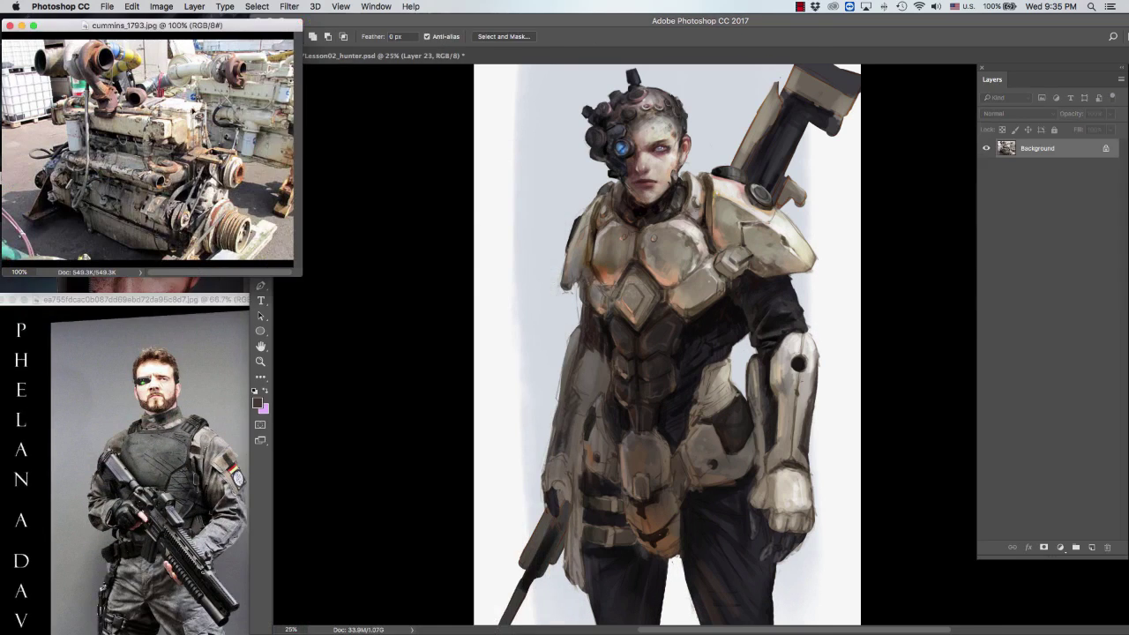
left_click_drag(119, 174, 590, 242)
left_click(1019, 113)
left_click(1015, 234)
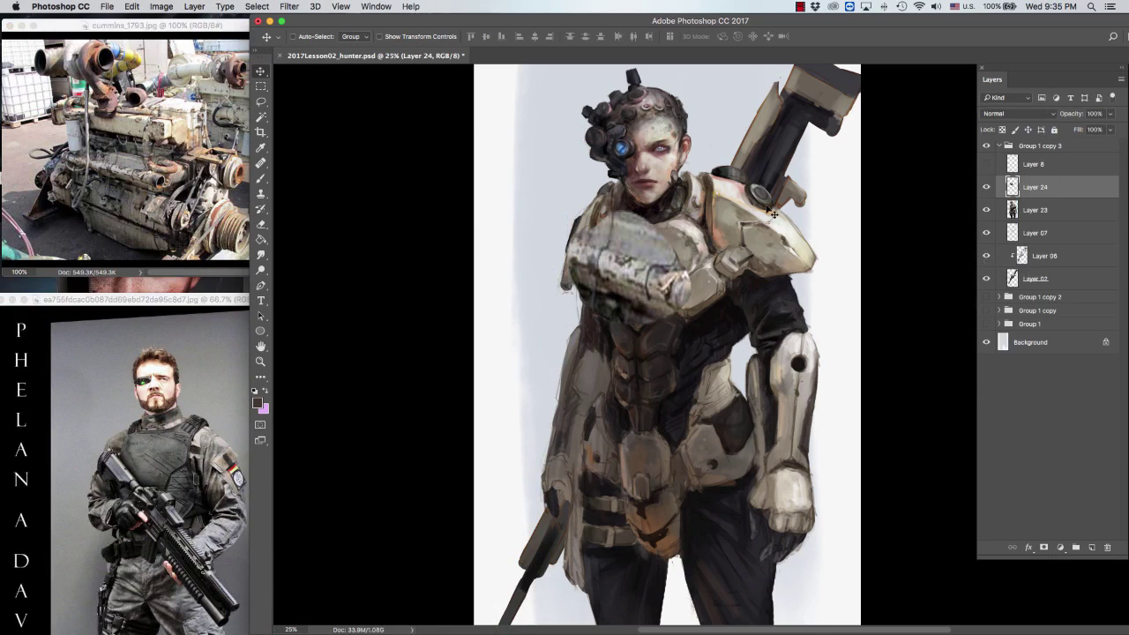
left_click(1019, 113)
left_click(1015, 247)
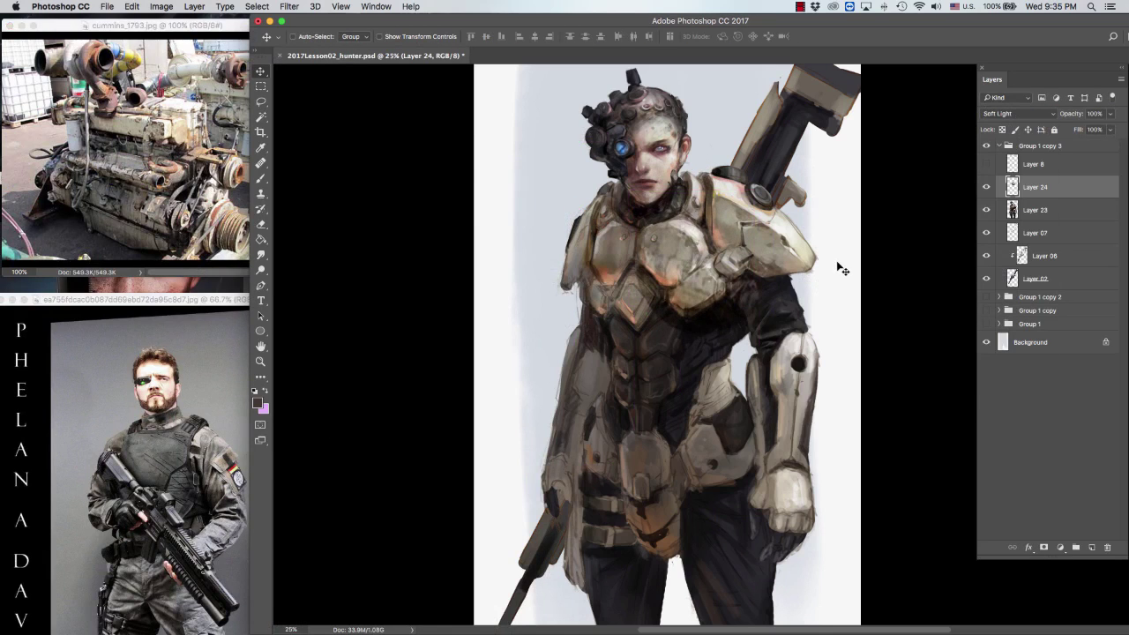
Step: Erase the engine texture around the diamond plate and the lower edge of the chest armour
key("e")
mouse_move(639, 265)
left_mouse_down()
mouse_move(684, 352)
mouse_move(912, 196)
mouse_move(736, 298)
left_mouse_up()
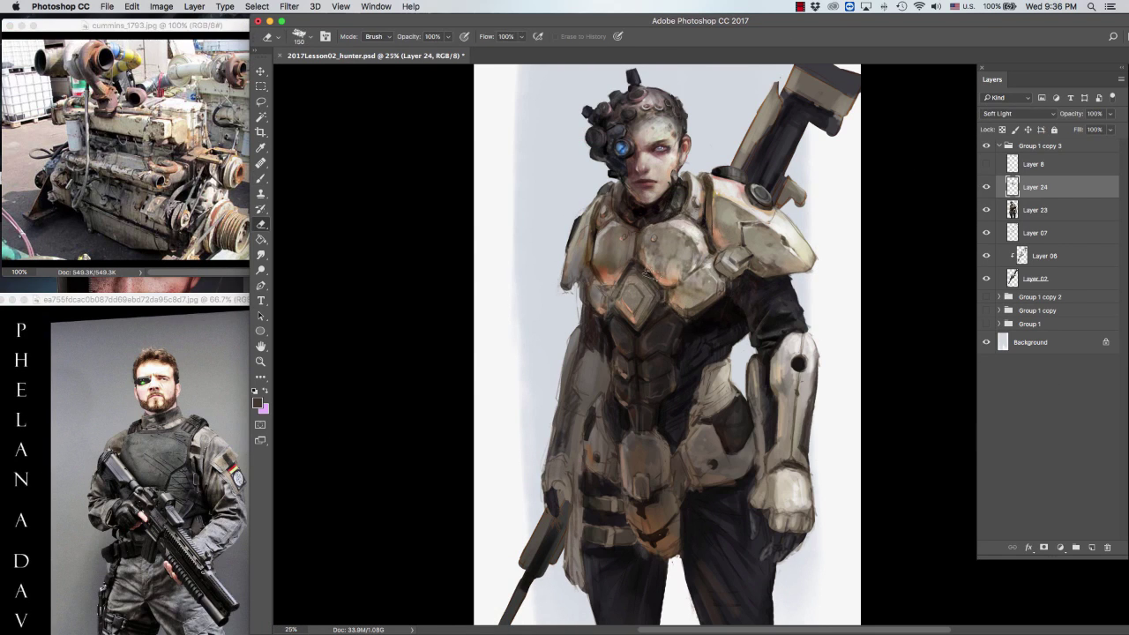
key("b")
left_click_drag(899, 188, 885, 168)
Step: Add a new layer and refine the large shoulder plate beside the rifle with sampled greys and browns
key("super+shift+alt+n")
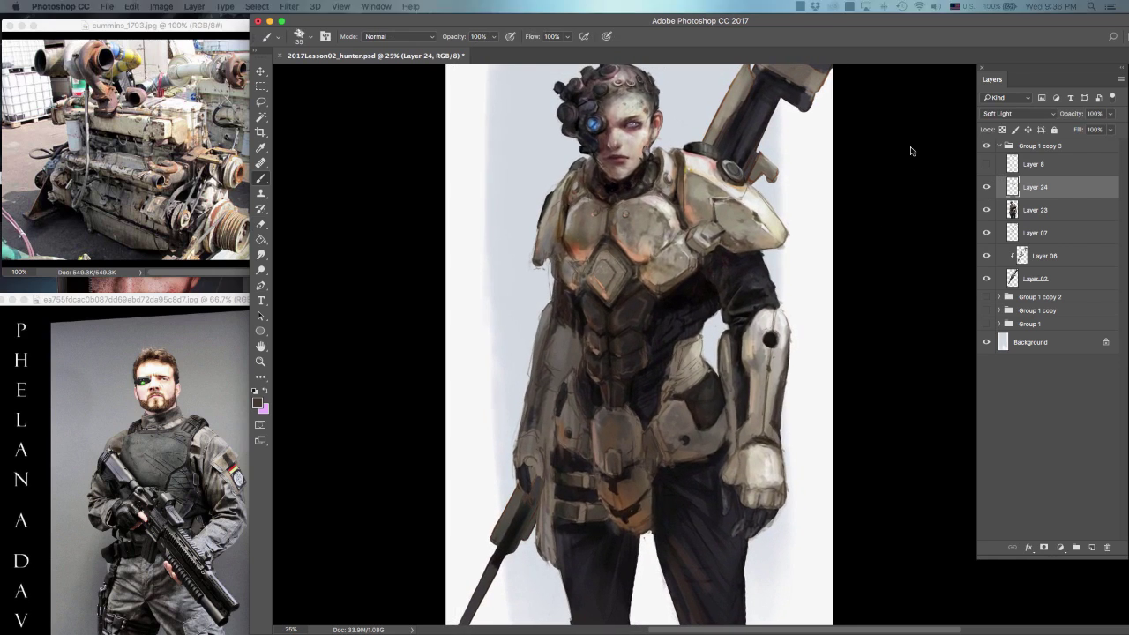
left_click_drag(711, 88, 716, 171)
key("bracketleft")
key("bracketleft")
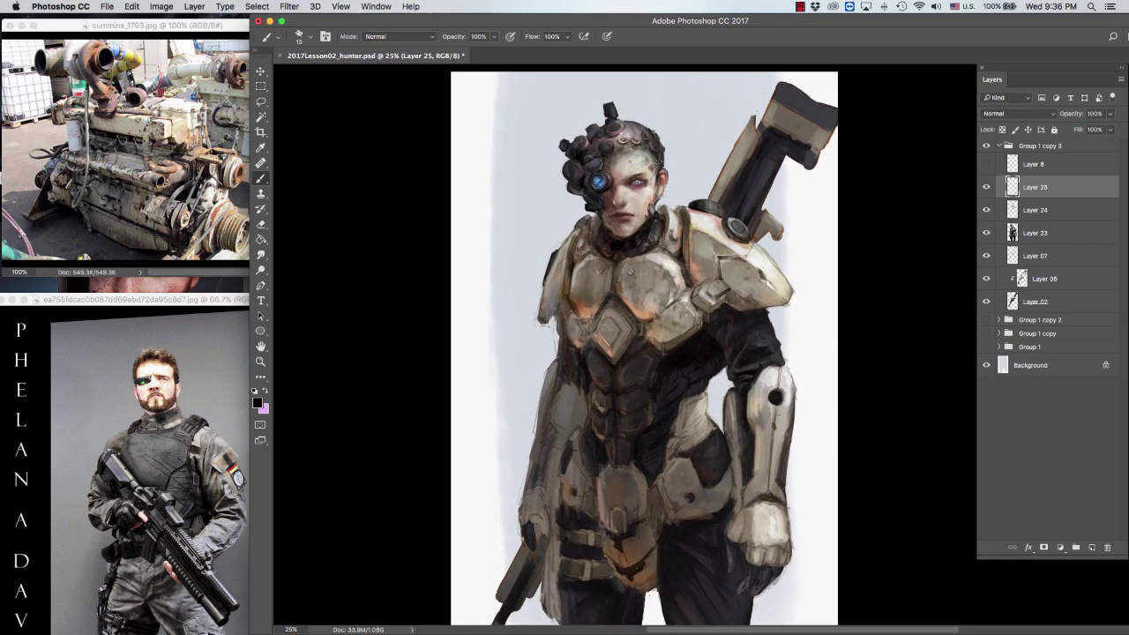
left_click_drag(877, 217, 875, 210)
left_click(707, 234, "alt")
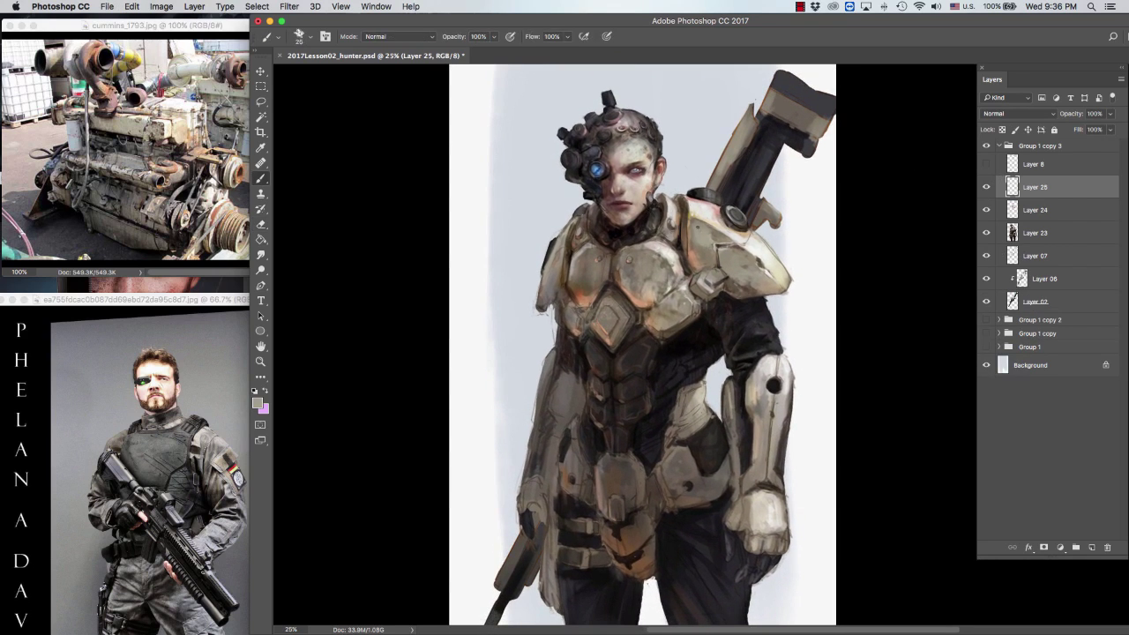
left_click_drag(707, 233, 682, 213)
left_click(140, 159, "alt")
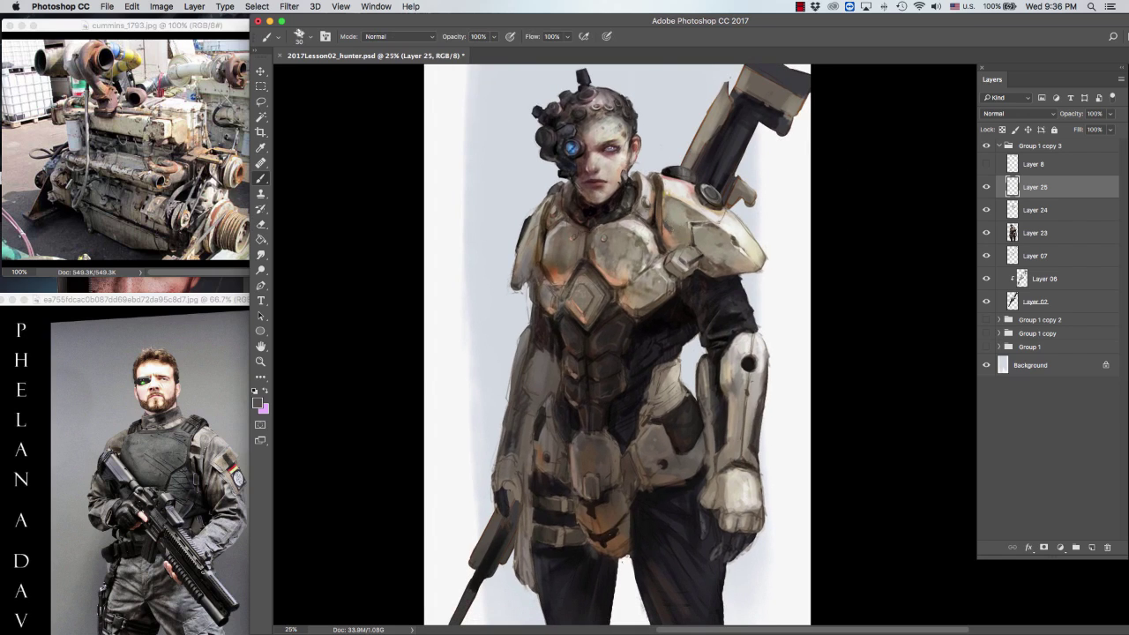
left_click(669, 232, "alt")
left_click_drag(671, 229, 642, 200)
left_click(642, 200, "alt")
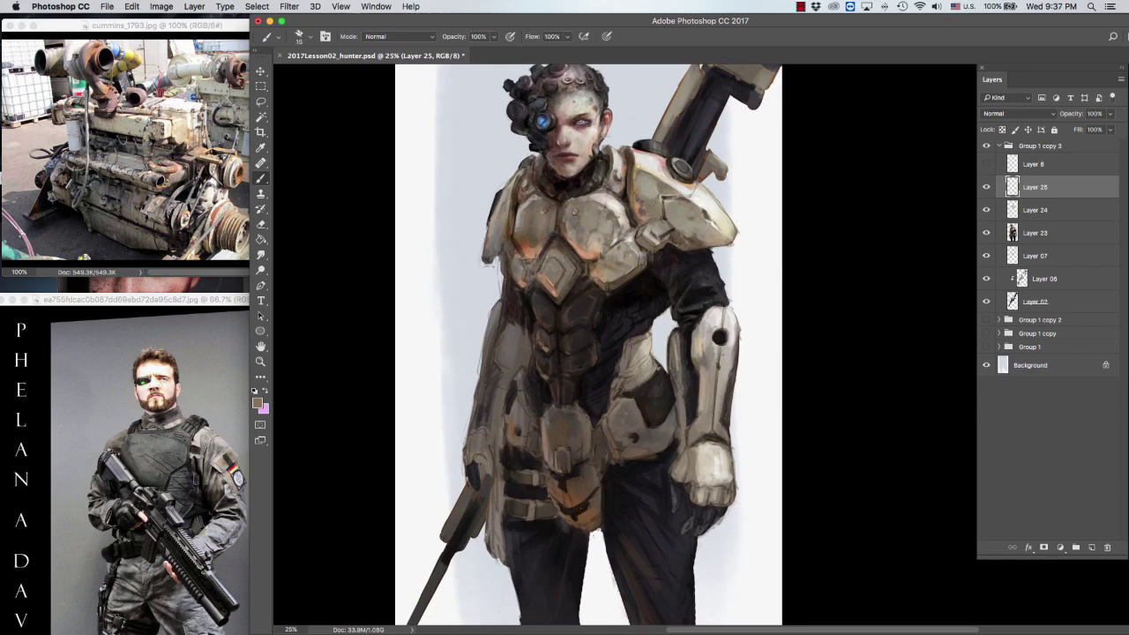
Step: Rework the collar edge and shoulder strap, then the adjoining upper chest plate, with sampled armour tones
left_click(645, 170, "alt")
left_click(615, 159, "alt")
left_click(628, 190, "alt")
left_click(622, 209, "alt")
key("bracketright")
left_click(600, 203, "alt")
key("bracketright")
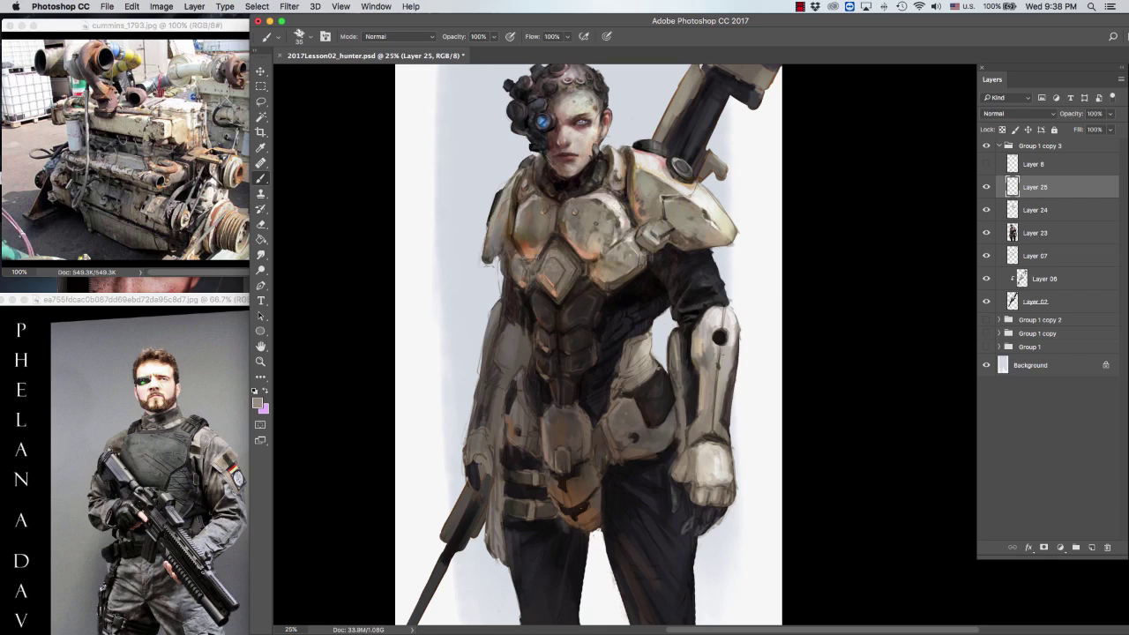
Step: Sharpen the rim and central seam of the chest plates with sampled dark and warm brown tones, using a smaller brush
left_click(581, 238, "alt")
key("bracketleft")
key("bracketleft")
left_click(566, 194, "alt")
left_click(575, 249, "alt")
key("bracketleft")
left_click(557, 223, "alt")
key("bracketleft")
key("bracketleft")
left_click(566, 198, "alt")
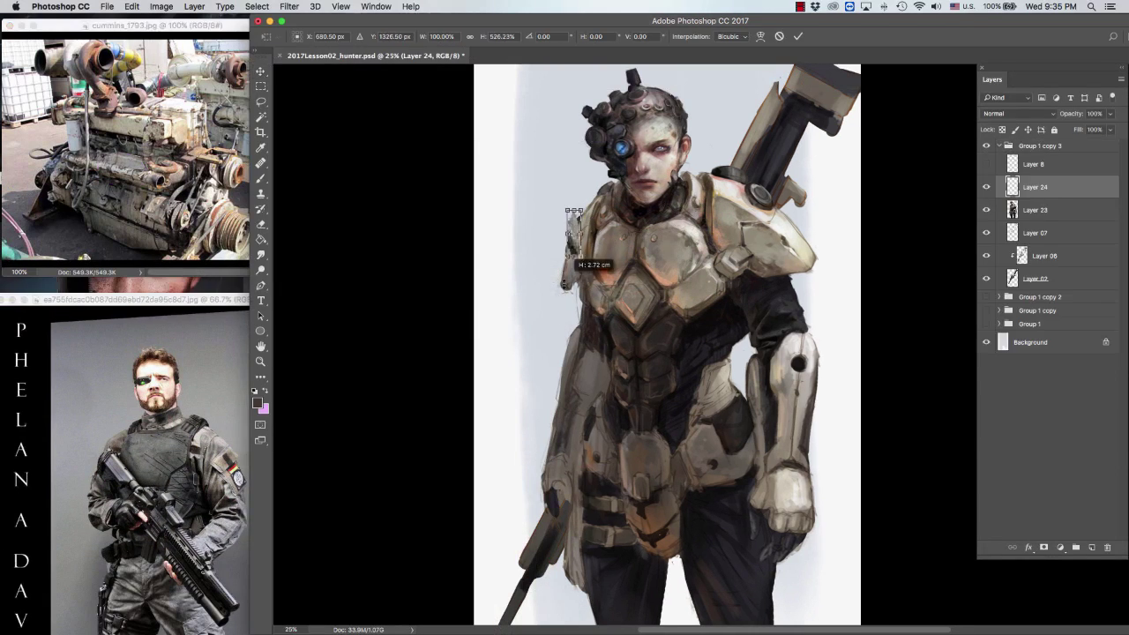
Step: Blend the stretched engine texture over the armour in Soft Light and erase the excess around the diamond chest plate
key("shift+plus")
key("shift+plus")
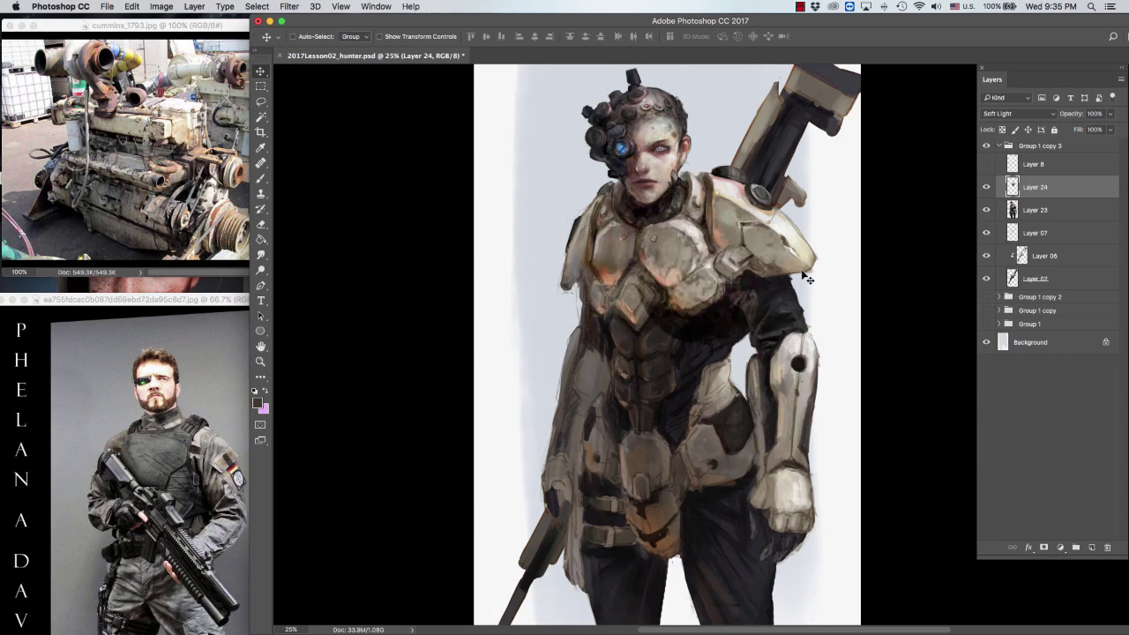
key("e")
mouse_move(640, 251)
left_mouse_down()
mouse_move(701, 319)
mouse_move(737, 298)
left_mouse_up()
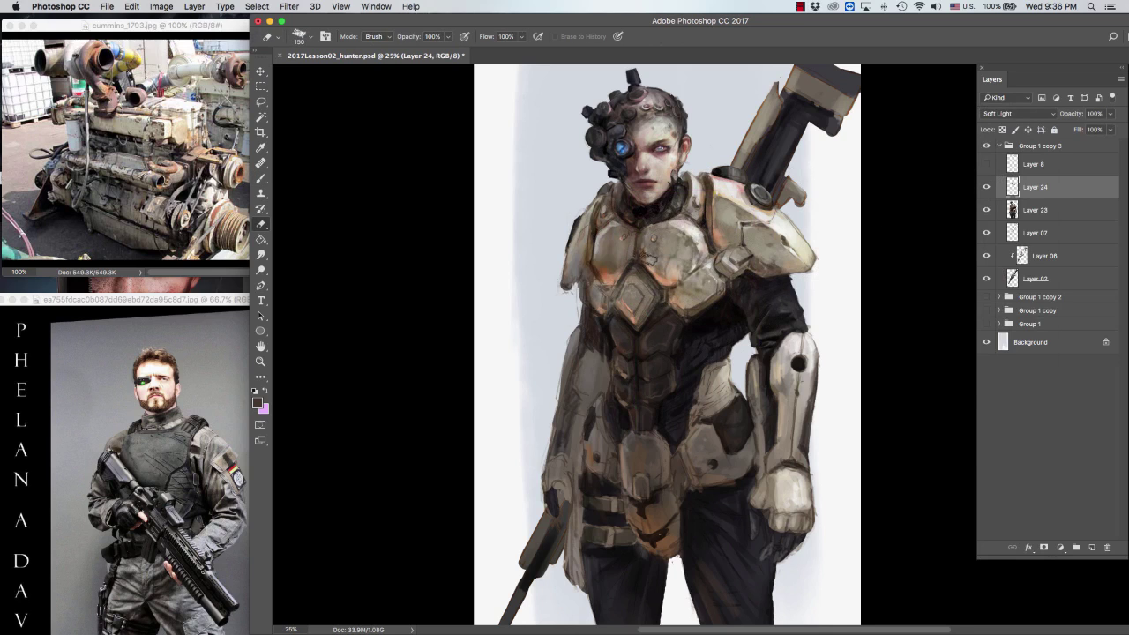
key("b")
Step: Create a new layer above the texture and paint finer edges on the shoulder armour with sampled tones
scroll(899, 188, "down", 3)
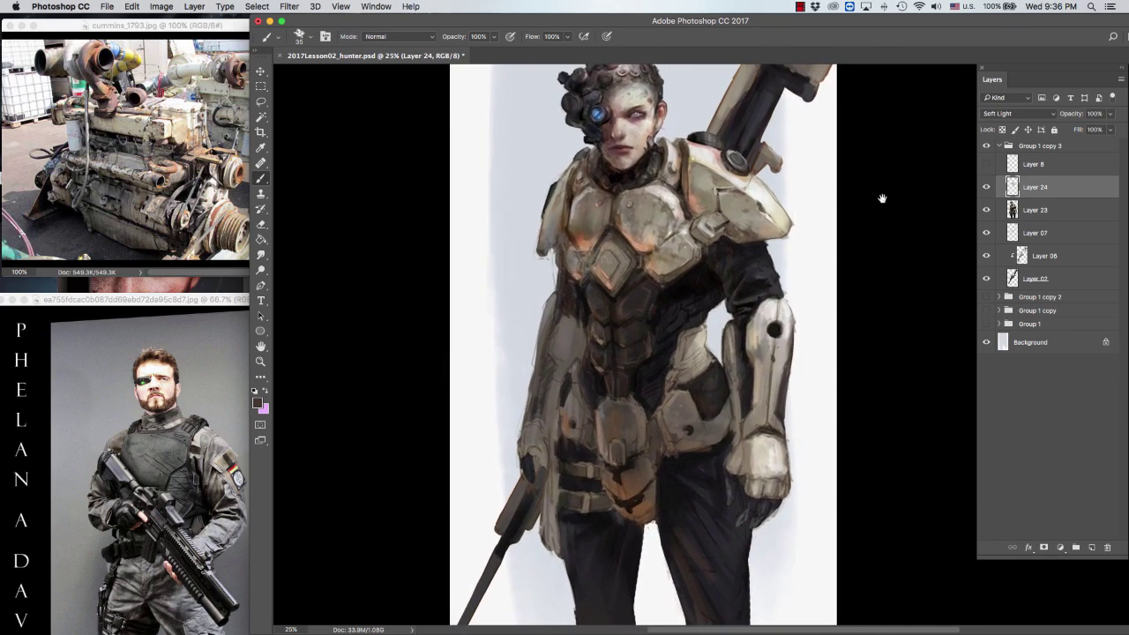
scroll(891, 201, "up", 3)
key("super+shift+alt+n")
key("bracketleft")
key("bracketleft")
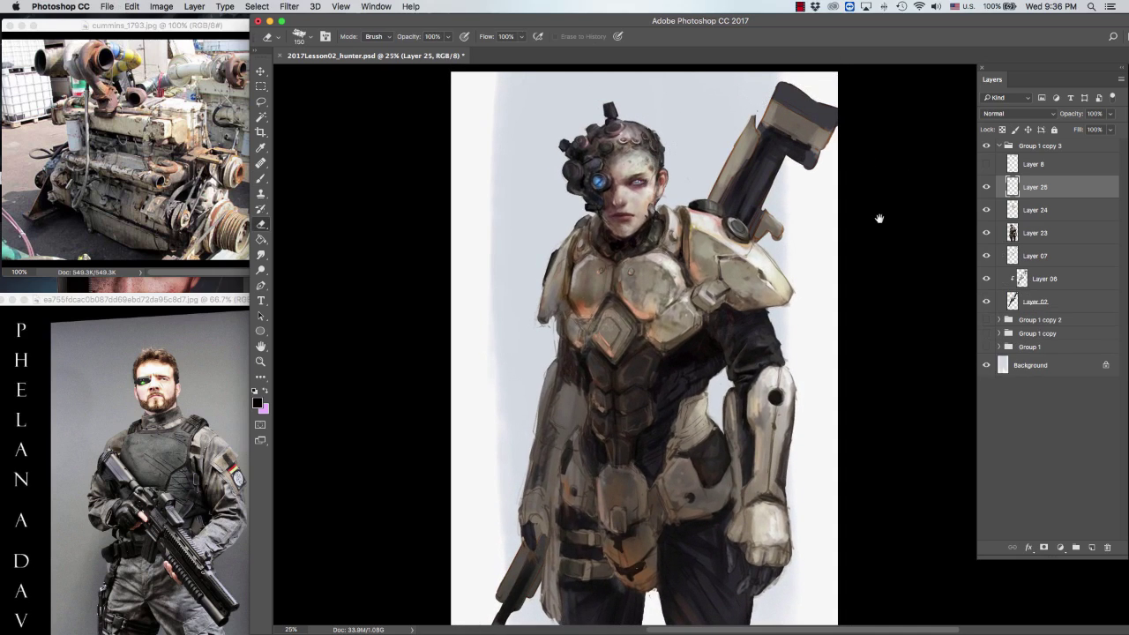
scroll(877, 217, "down", 1)
scroll(707, 233, "down", 2)
scroll(707, 234, "right", 2)
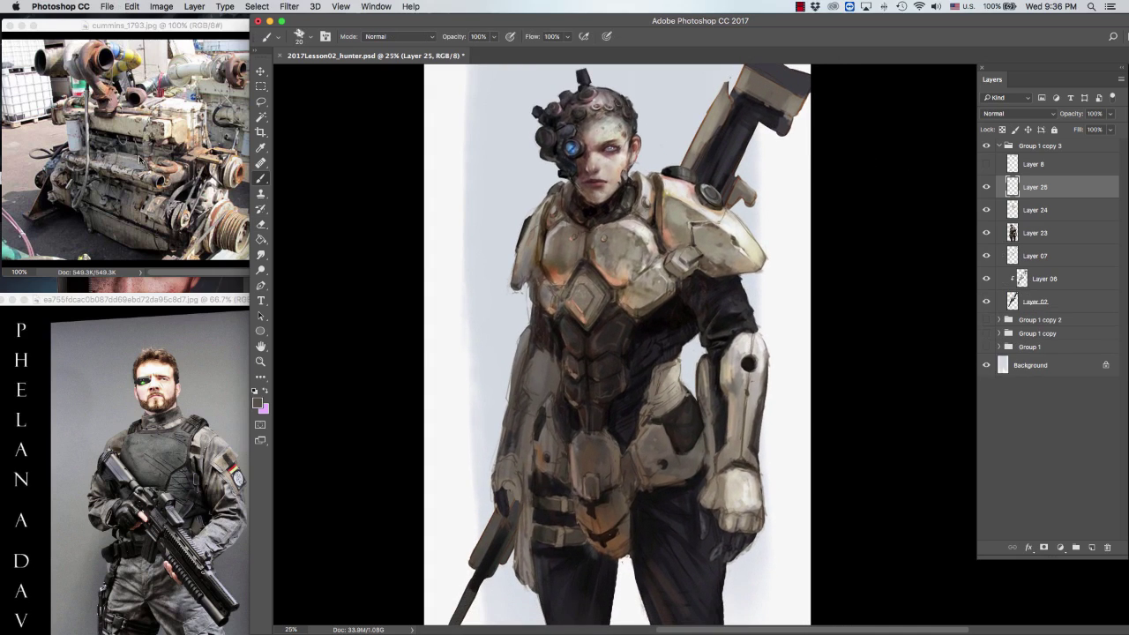
left_click(667, 232, "alt")
key("bracketright")
left_click(670, 221, "alt")
scroll(796, 161, "down", 2)
scroll(796, 161, "right", 2)
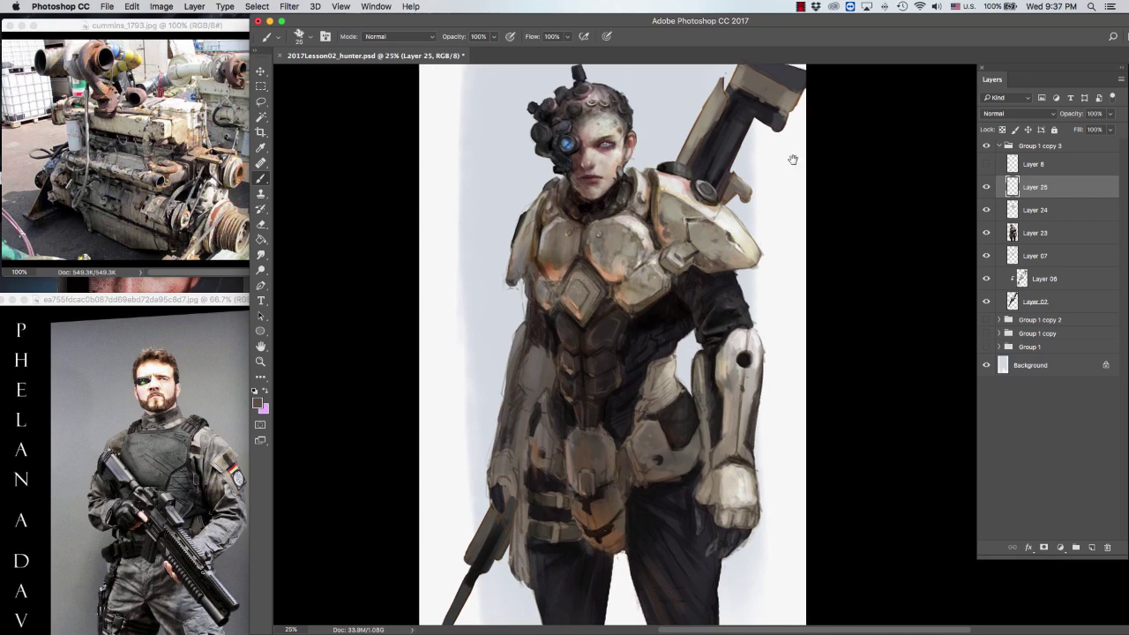
Step: Clean up the armour between the collar and the large shoulder plate with small strokes of sampled tones
key("bracketleft")
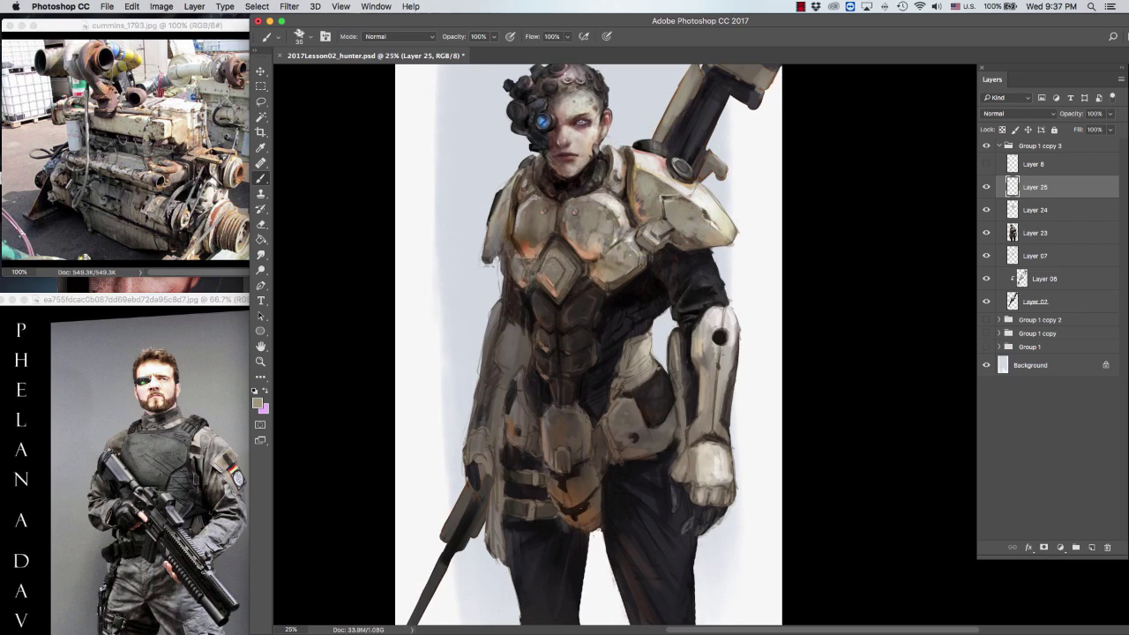
left_click(638, 177, "alt")
left_click(615, 159, "alt")
key("bracketleft")
left_click(628, 189, "alt")
left_click(633, 183, "alt")
key("bracketright")
left_click(622, 209, "alt")
key("bracketright")
key("bracketright")
Step: Smooth the shading of the chest plate nearest the large shoulder with a larger brush and sampled beige-grey
left_click(603, 207, "alt")
key("bracketright")
left_click(603, 208, "alt")
key("bracketright")
key("bracketright")
key("bracketright")
left_click(599, 227, "alt")
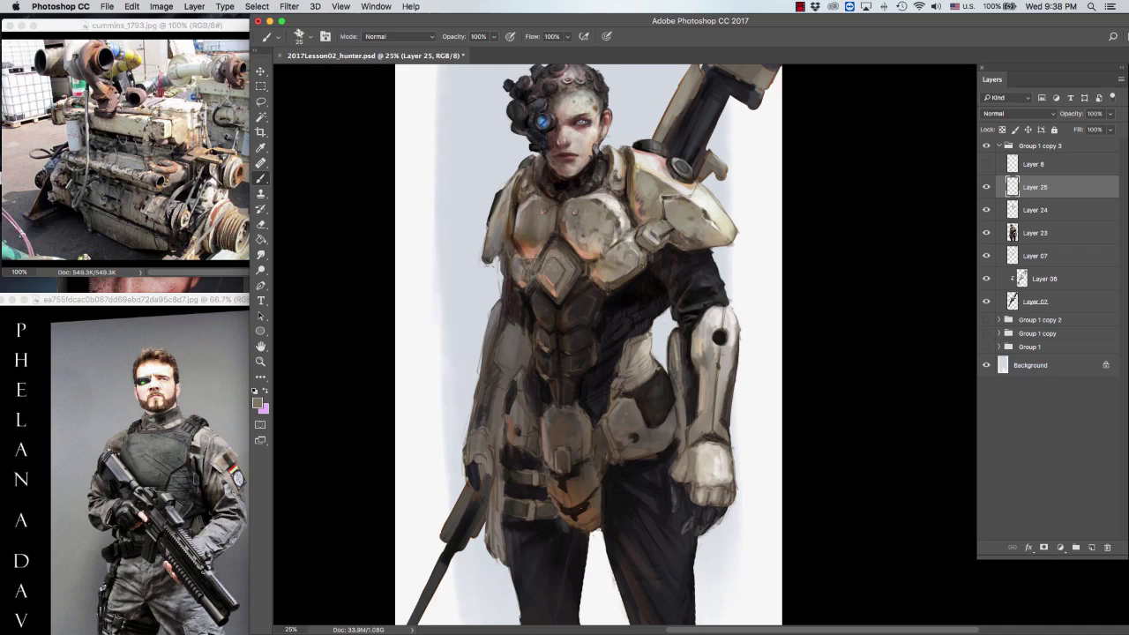
Step: Define the neckline and centre gap of the chest armour with sampled near-black and warm brown
left_click(573, 225, "alt")
left_click(569, 192, "alt")
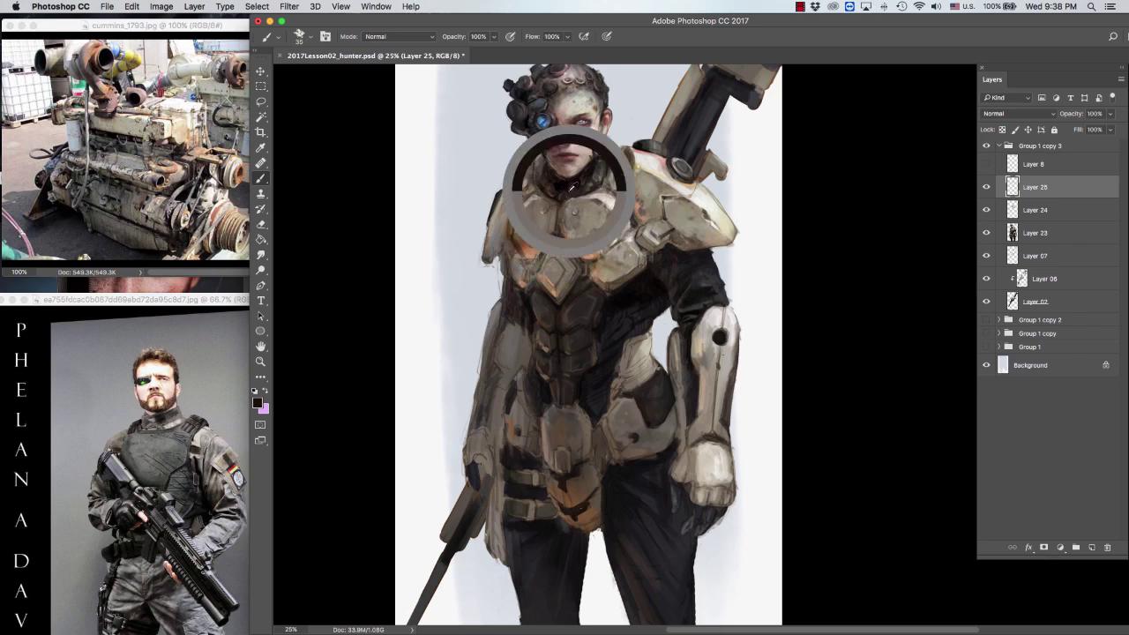
key("bracketright")
left_click(575, 249, "alt")
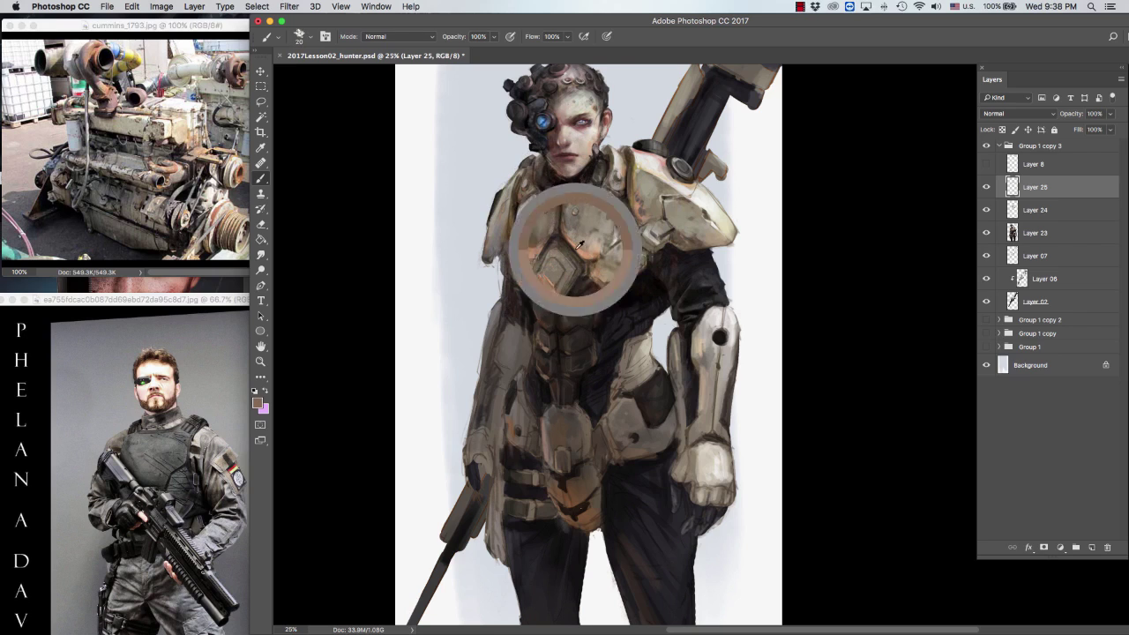
key("bracketleft")
key("bracketright")
left_click(559, 231, "alt")
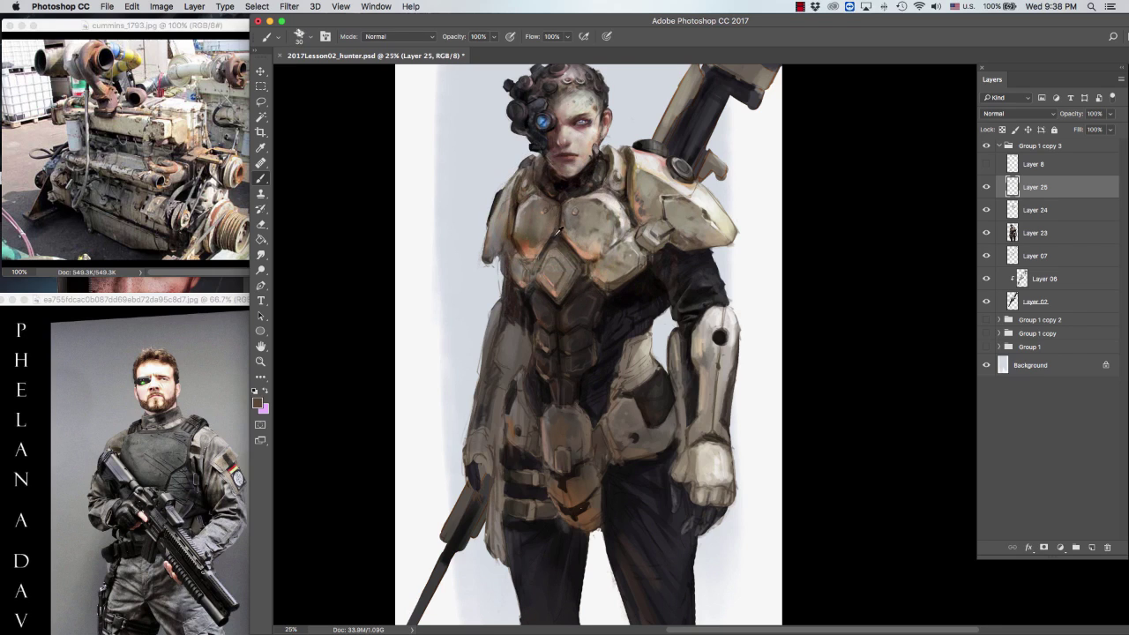
left_click(565, 197, "alt")
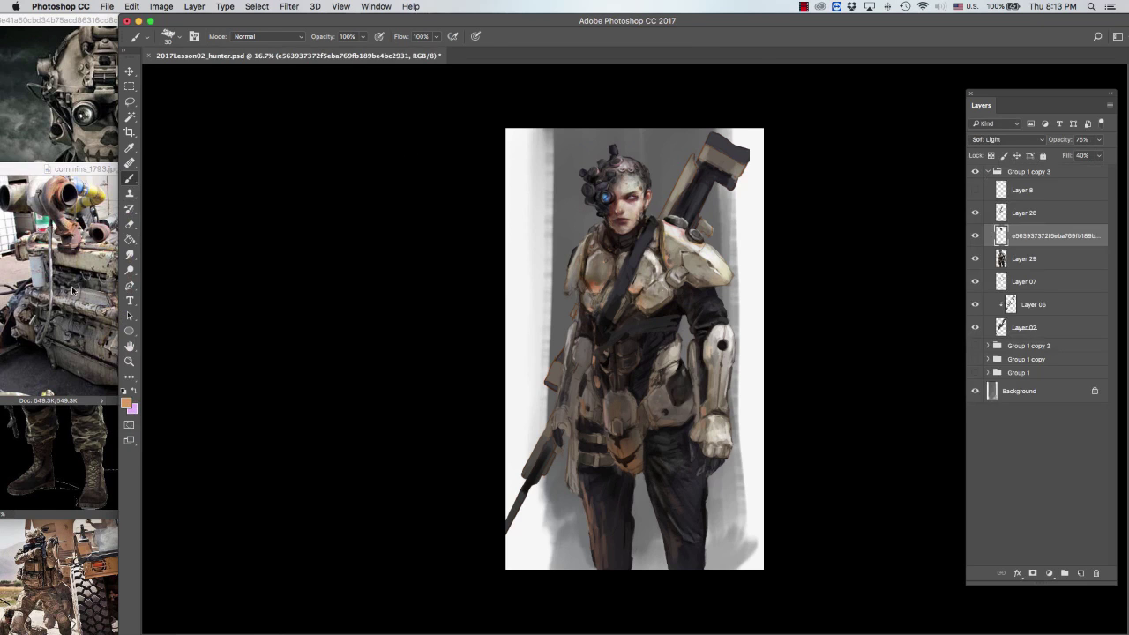
Step: Adjust the engine photo's brightness and contrast, then narrow the painting window to expose more of the references
left_click_drag(220, 171, 224, 159)
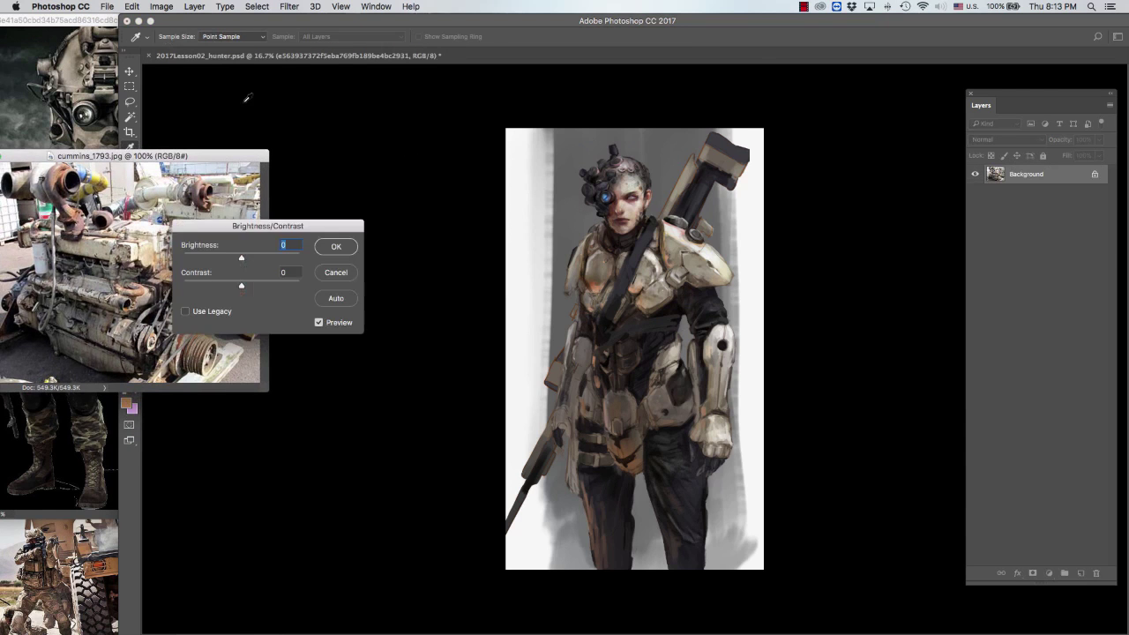
left_click_drag(247, 220, 379, 242)
key("Return")
key("b")
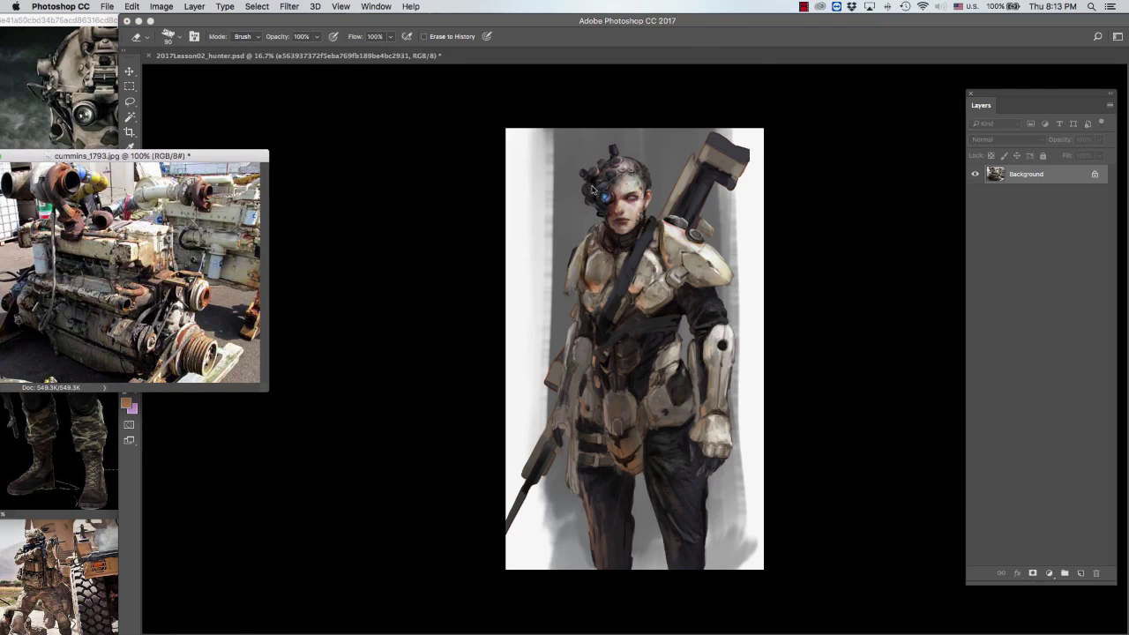
left_click_drag(119, 416, 164, 416)
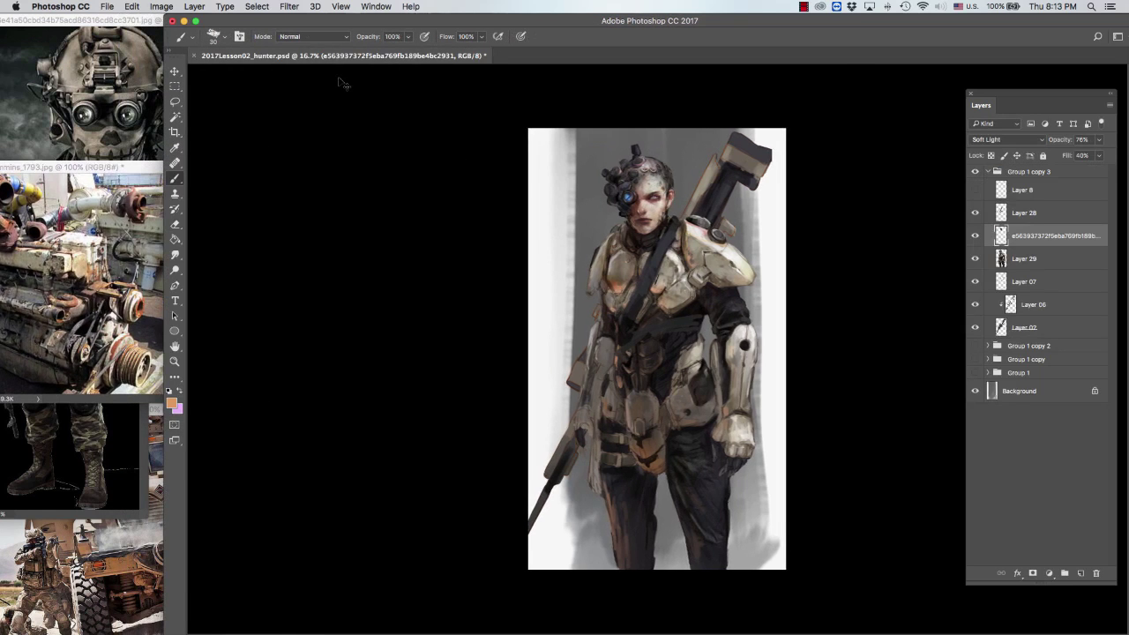
Step: Add a new layer above the Soft Light photo layer and touch up the large shoulder plate with sampled armour colour
scroll(876, 249, "up", 1)
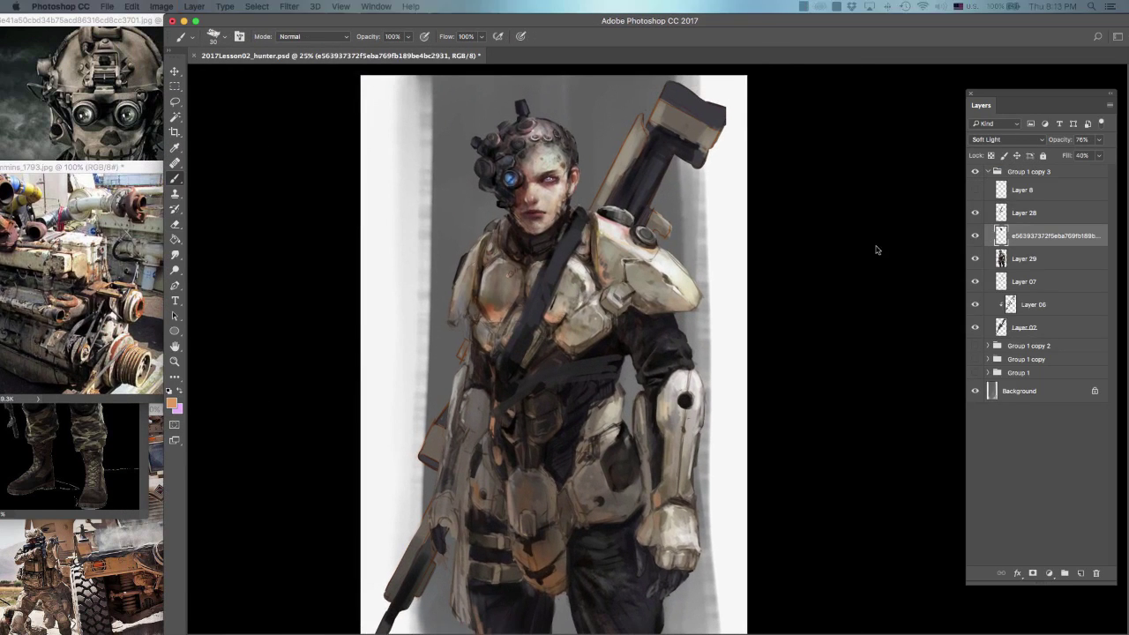
key("super+alt+shift+n")
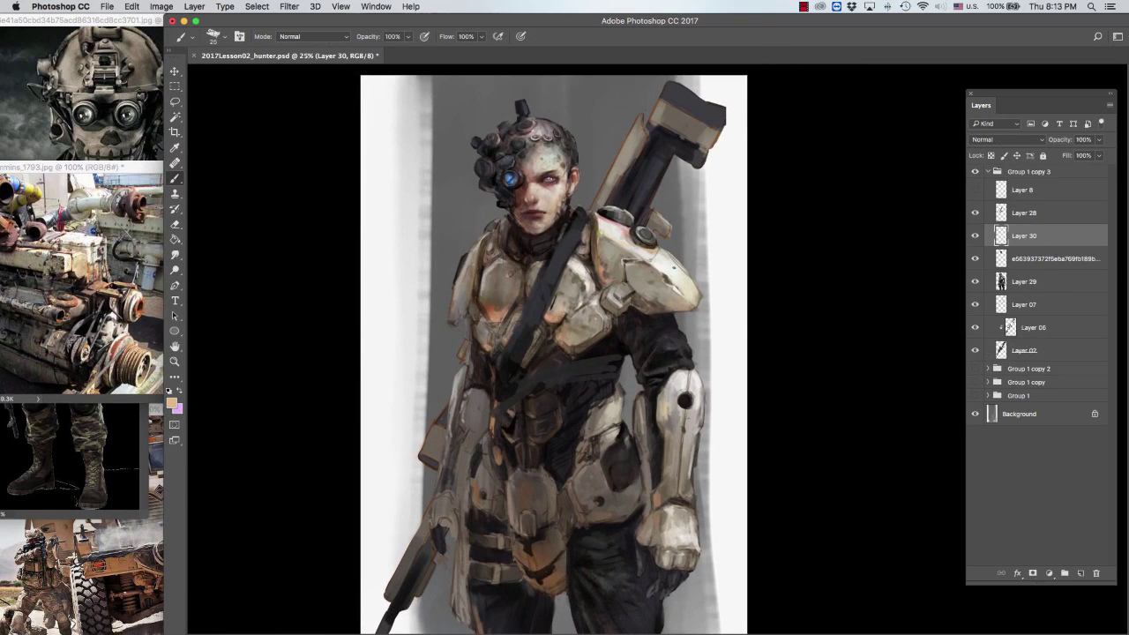
key("bracketright")
key("bracketright")
key("bracketright")
left_click(685, 272, "alt")
key("bracketleft")
key("bracketleft")
key("bracketleft")
key("bracketleft")
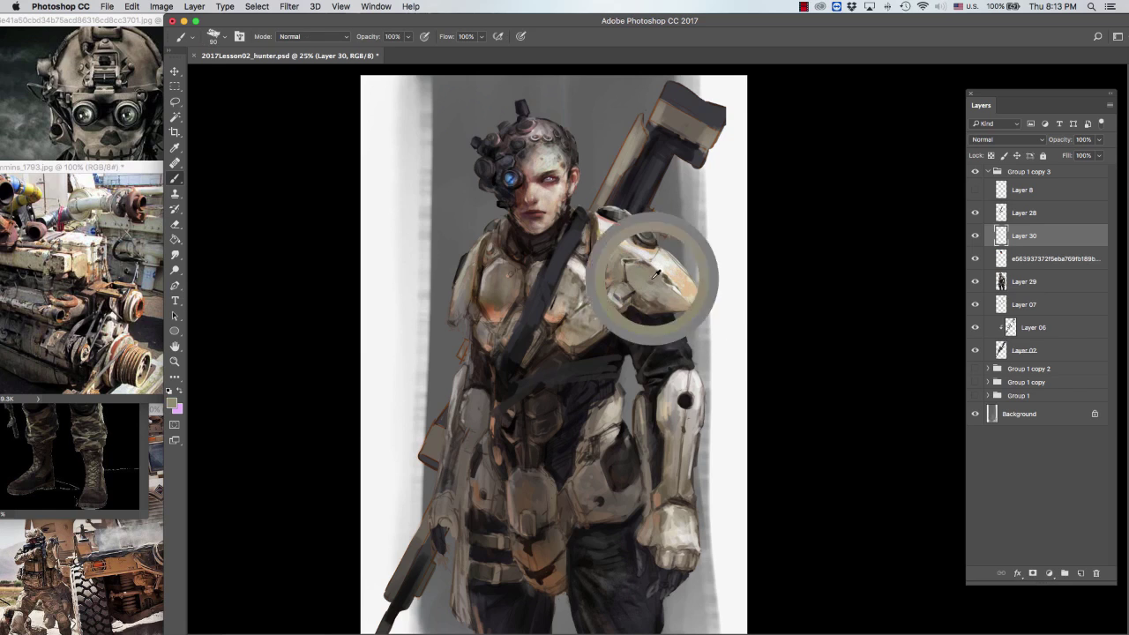
Step: Refine the jawline and the side of the neck with sampled tones and a small brush
left_click(562, 199, "alt")
key("bracketleft")
key("bracketleft")
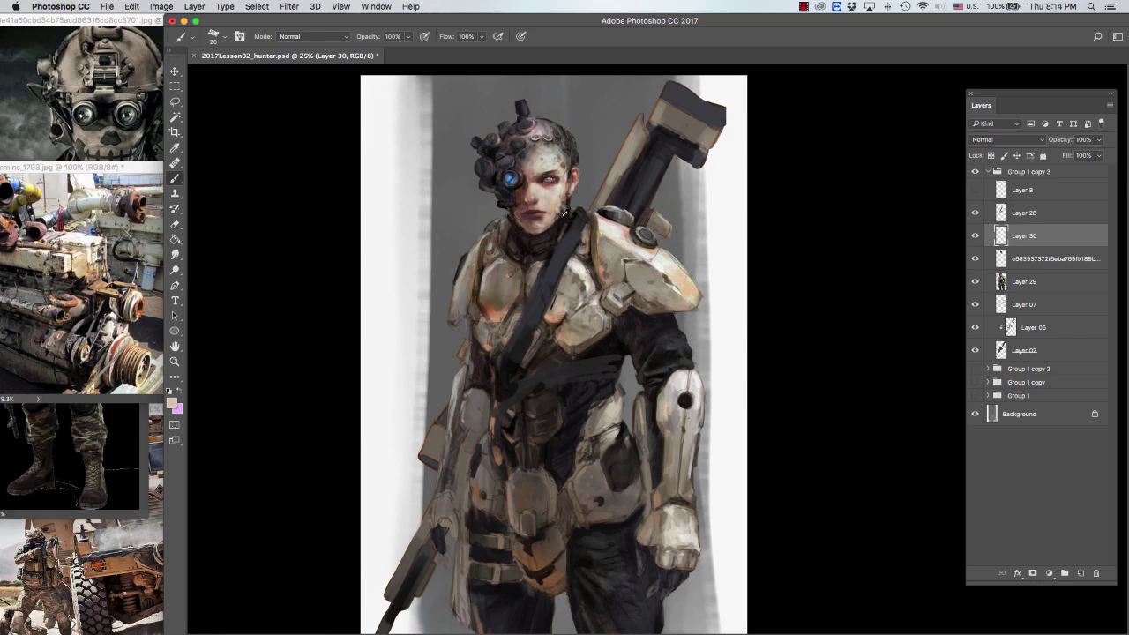
left_click(565, 212, "alt")
left_click(558, 225, "alt")
key("bracketright")
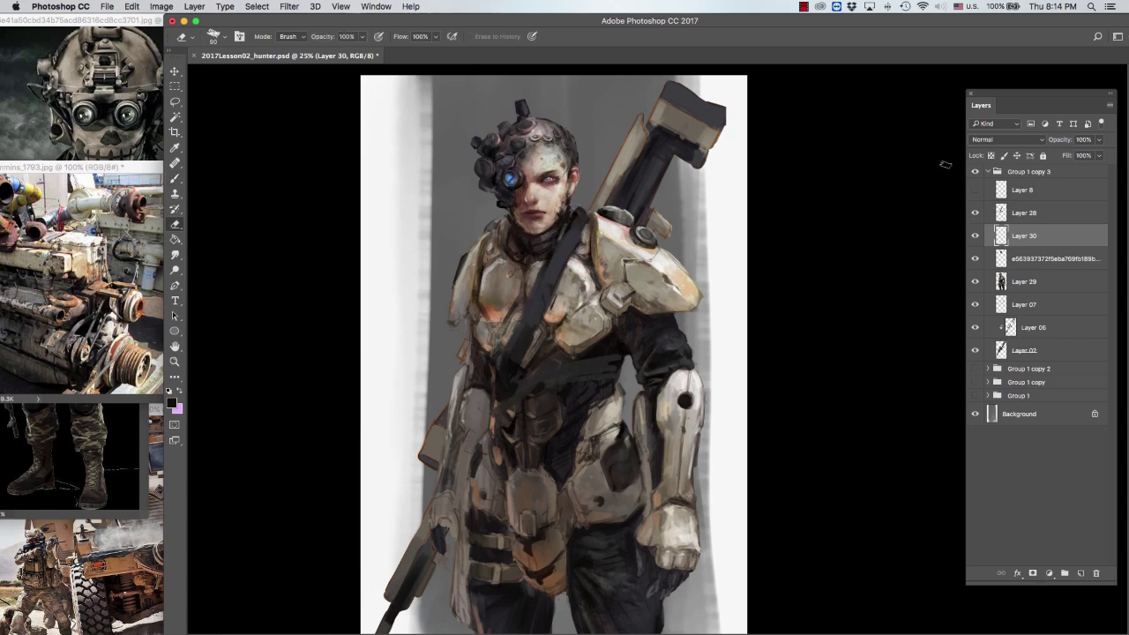
Step: Paint a buckle on the diagonal rifle strap across the chest on Layer 28, using sampled brown-grey
key("alt+bracketright")
left_click(542, 269, "alt")
key("bracketright")
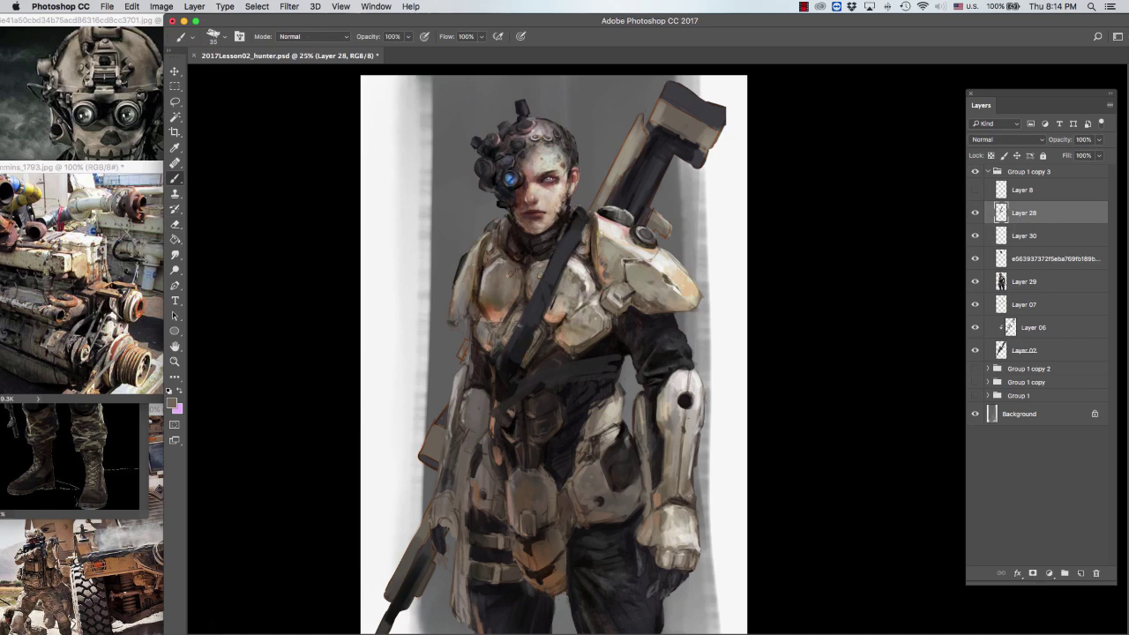
key("bracketright")
key("bracketright")
left_click(545, 327, "alt")
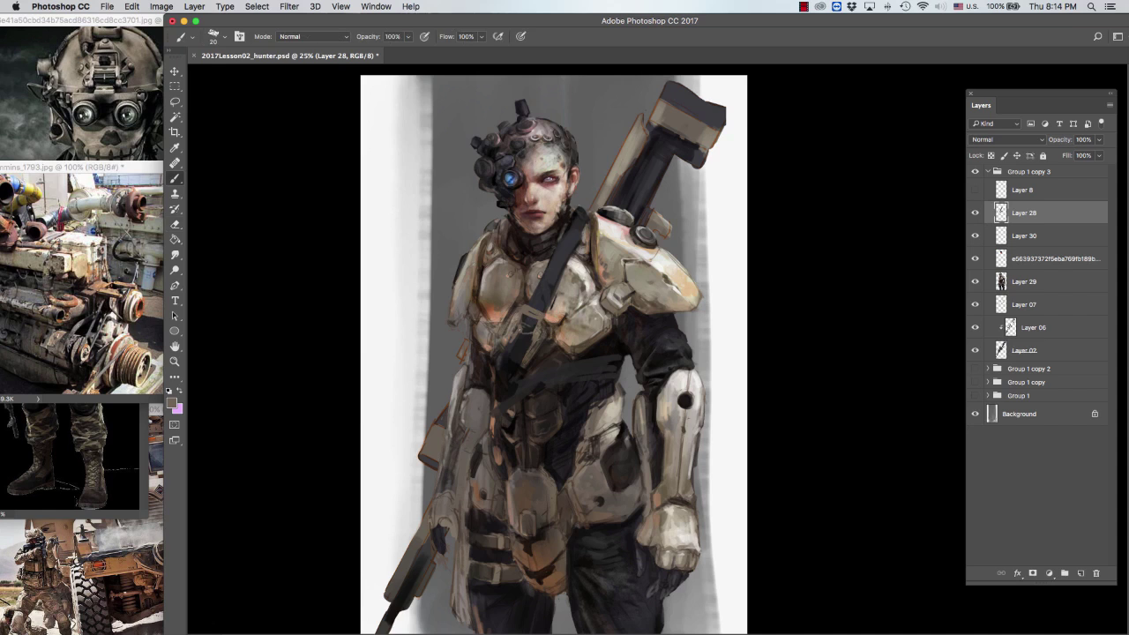
mouse_move(532, 320)
left_mouse_down()
mouse_move(519, 345)
mouse_move(516, 334)
left_mouse_up()
Step: Switch to Layer 30 and continue detailing the strap buckle across the chest with a smaller brush
left_click(1024, 236)
scroll(556, 353, "down", 1)
key("bracketleft")
key("bracketleft")
key("bracketleft")
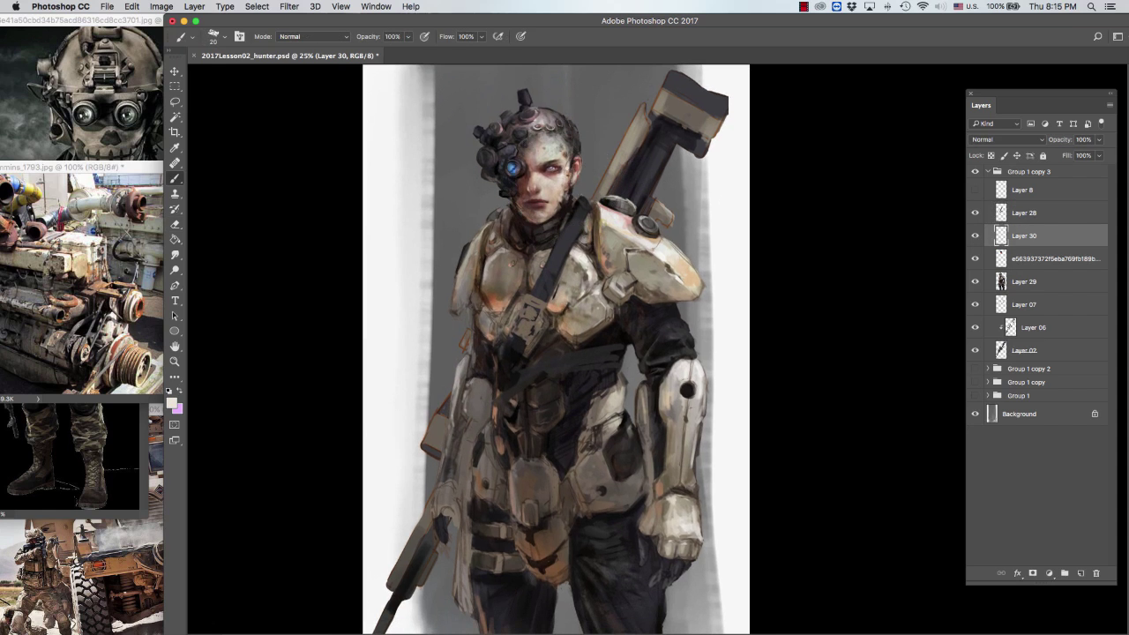
Step: Move the engine photo lower and narrow the painting window to expose more of the skull-masked soldier reference
left_click(88, 88)
left_click_drag(88, 167, 88, 307)
left_click(164, 467)
left_click_drag(162, 468, 199, 467)
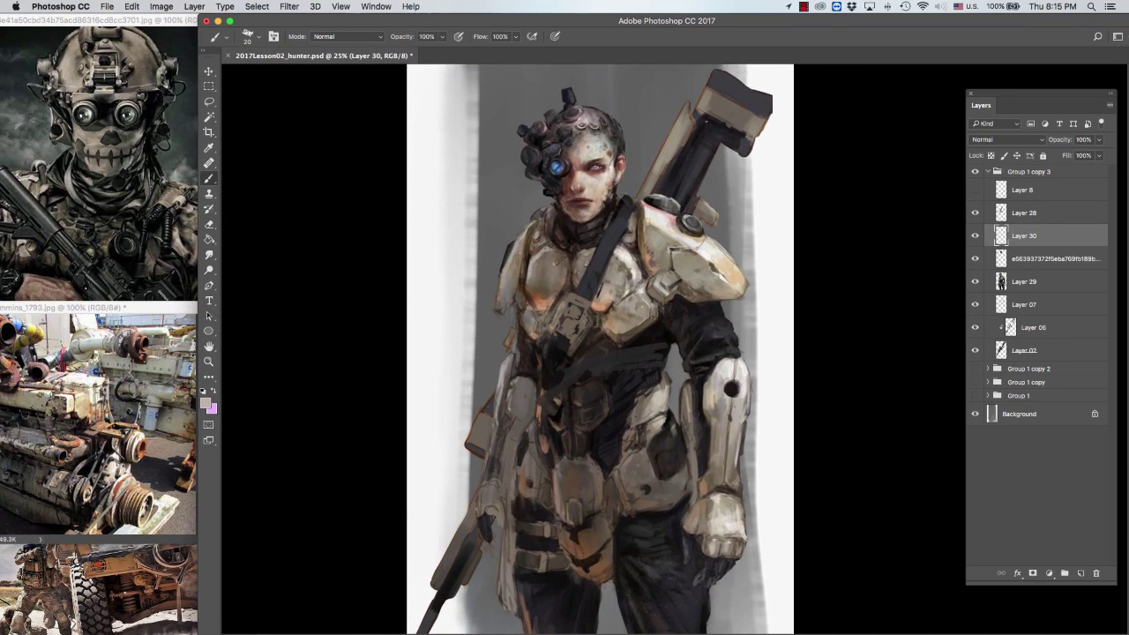
Step: Touch up the rifle behind the shoulder on Layer 30 with a sampled tone and a small brush
scroll(597, 349, "down", 2)
key("e")
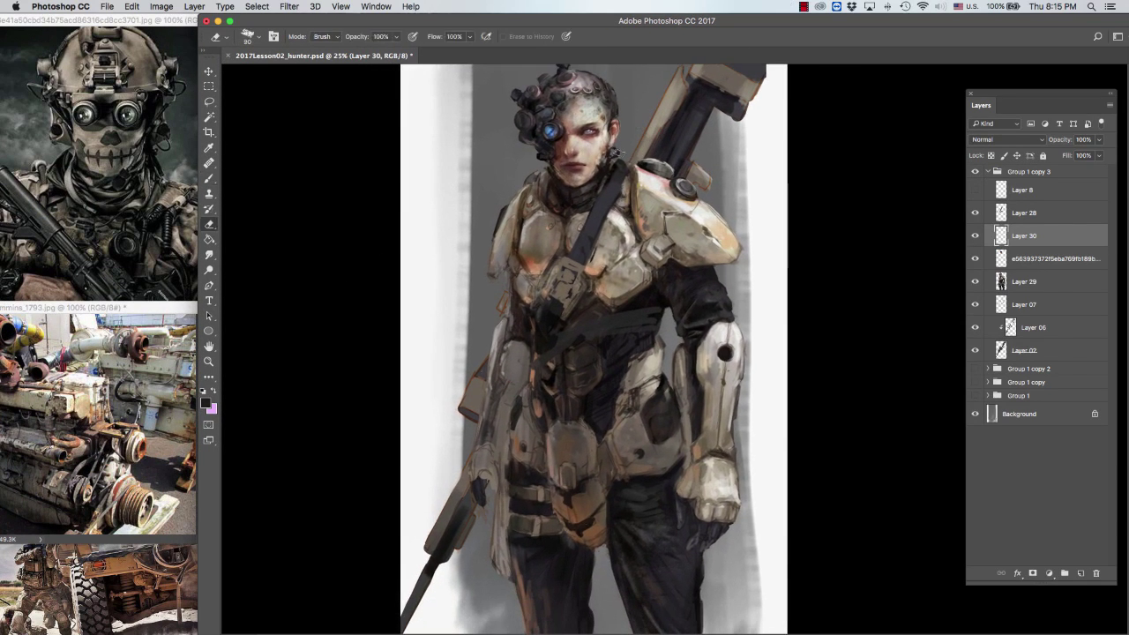
key("b")
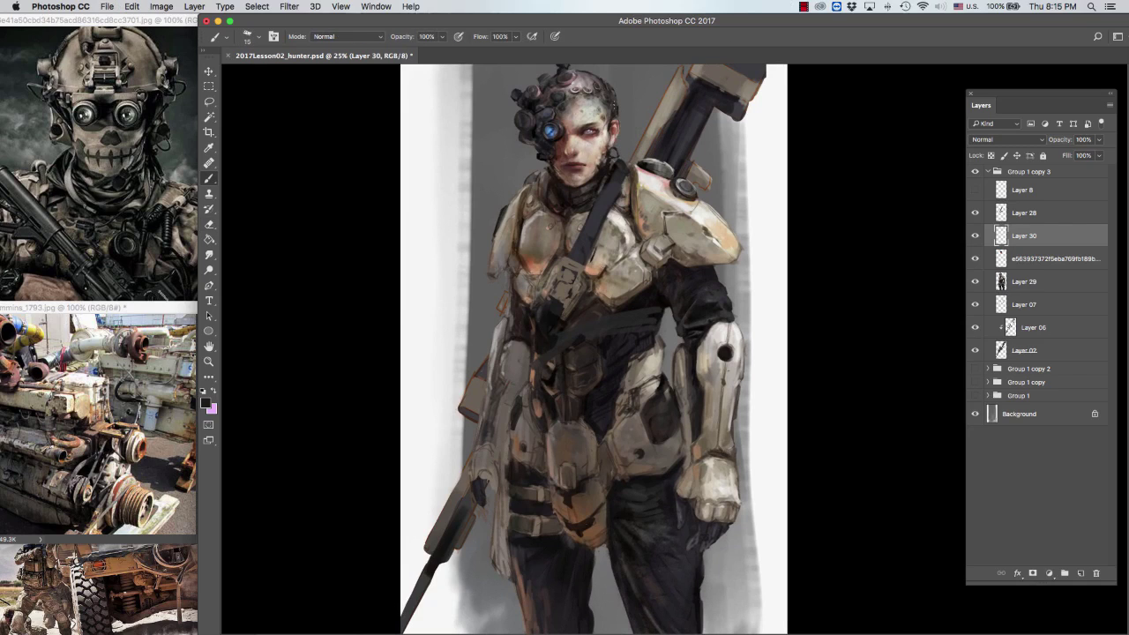
scroll(591, 350, "up", 2)
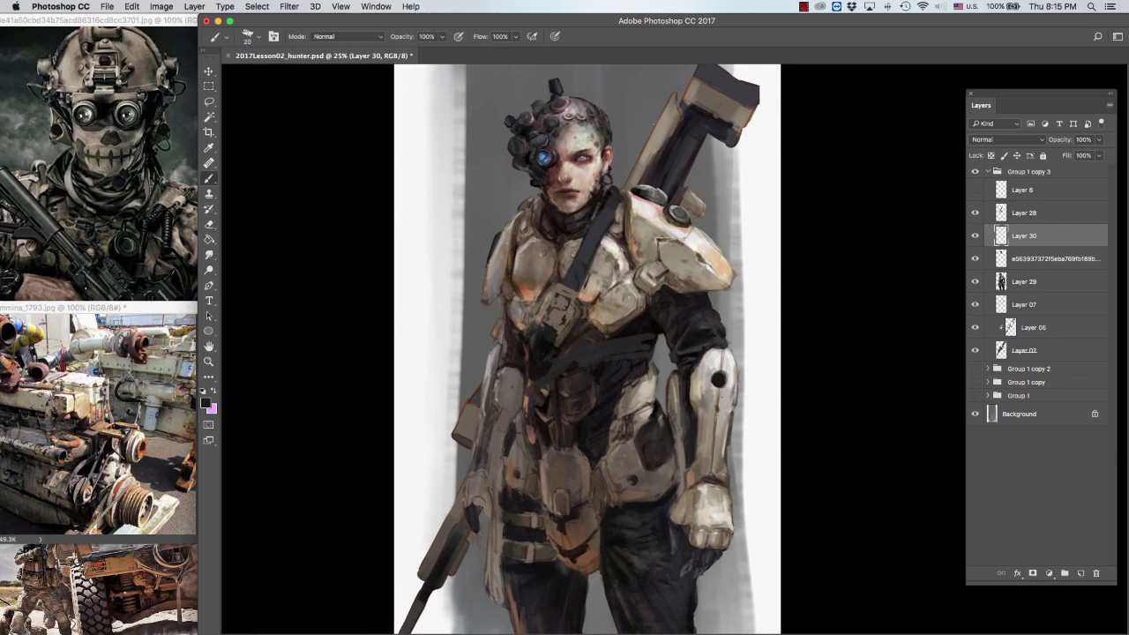
key("bracketleft")
key("bracketleft")
left_click(611, 126, "alt")
left_click_drag(671, 124, 668, 121)
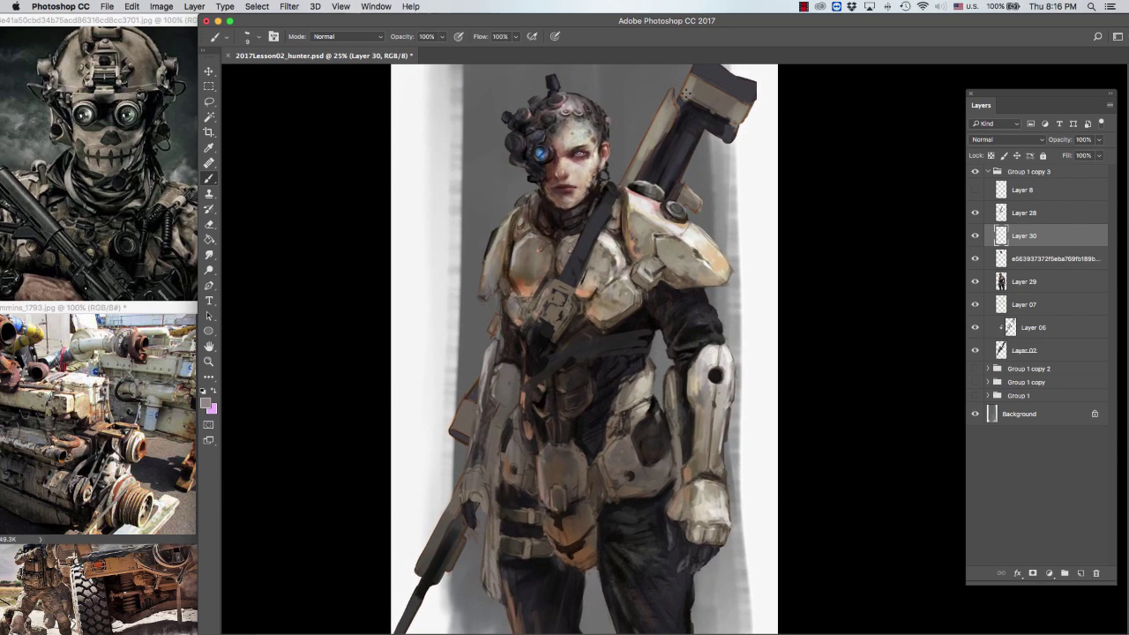
Step: Touch up the headgear with a rusty tone sampled from the engine photo, and choose another brush preset for the face
left_click(97, 422, "alt")
left_click_drag(543, 129, 545, 129)
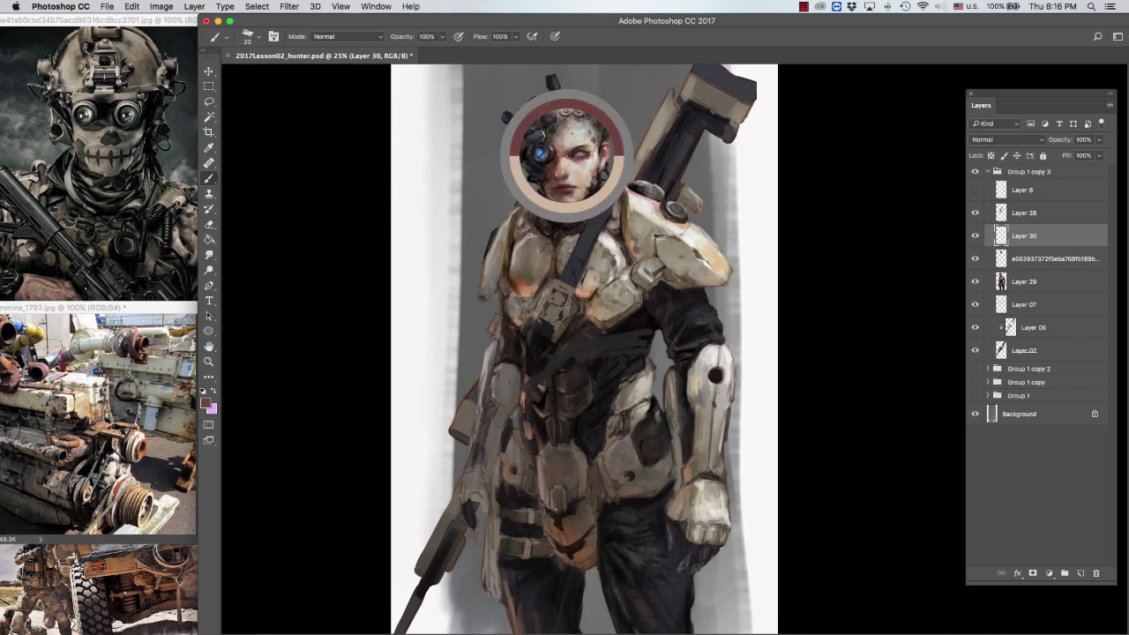
right_click(628, 164)
scroll(783, 488, "down", 2)
double_click(782, 486)
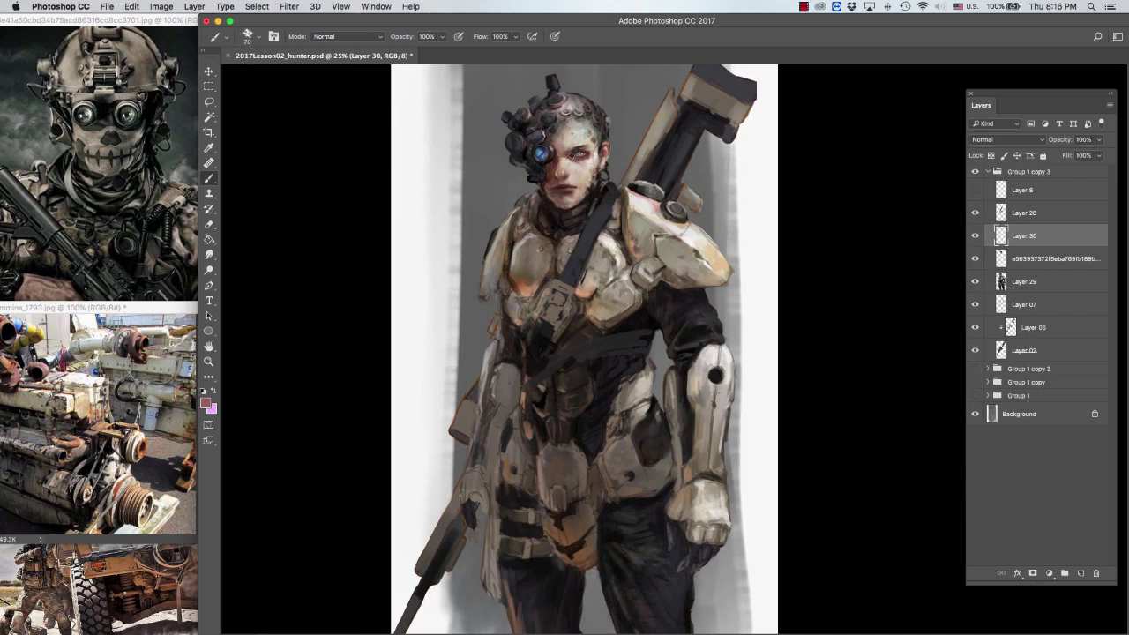
key("bracketleft")
key("ctrl+equal")
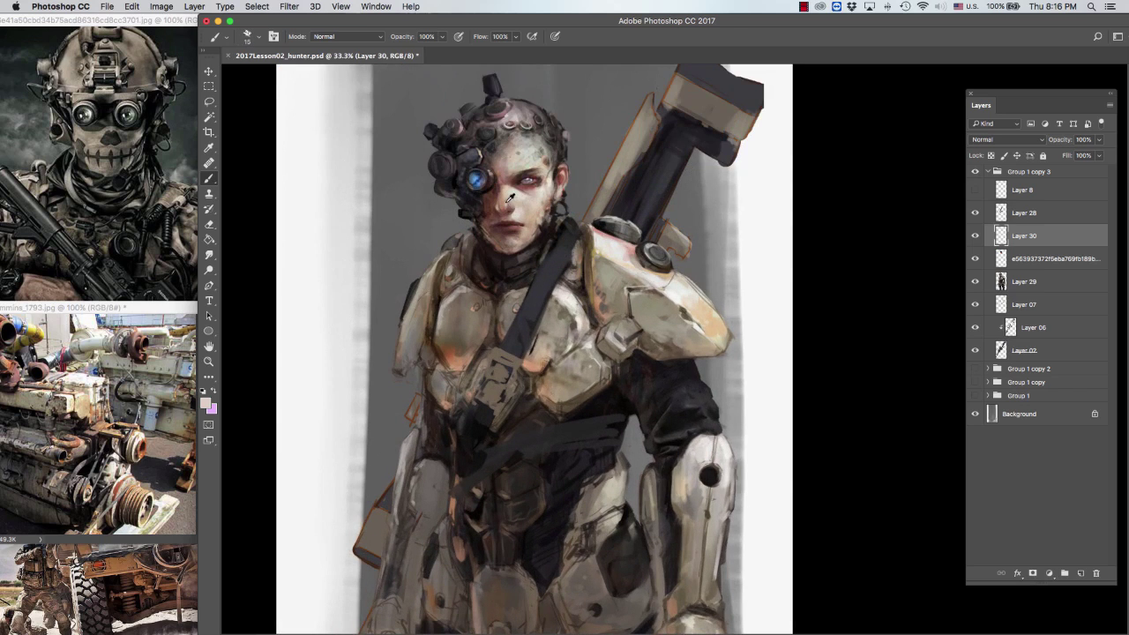
Step: Refine the nose and upper lip with sampled skin tones, a pale pink and a dark reddish tone
left_click(510, 204, "alt")
left_click(504, 187, "alt")
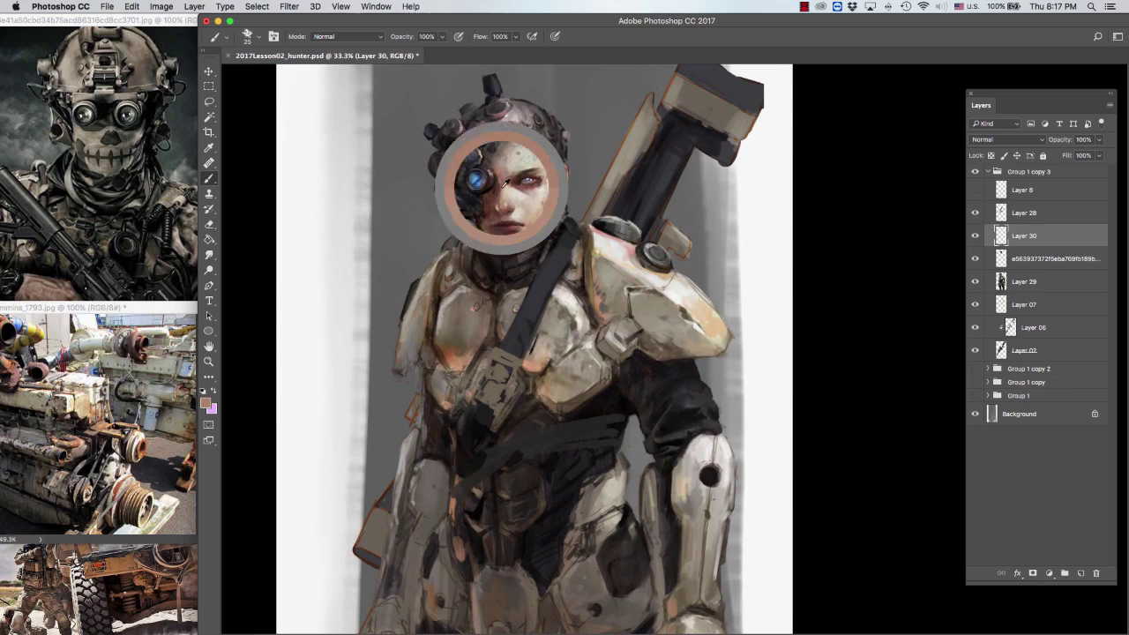
key("bracketright")
key("bracketright")
left_click(510, 209, "alt")
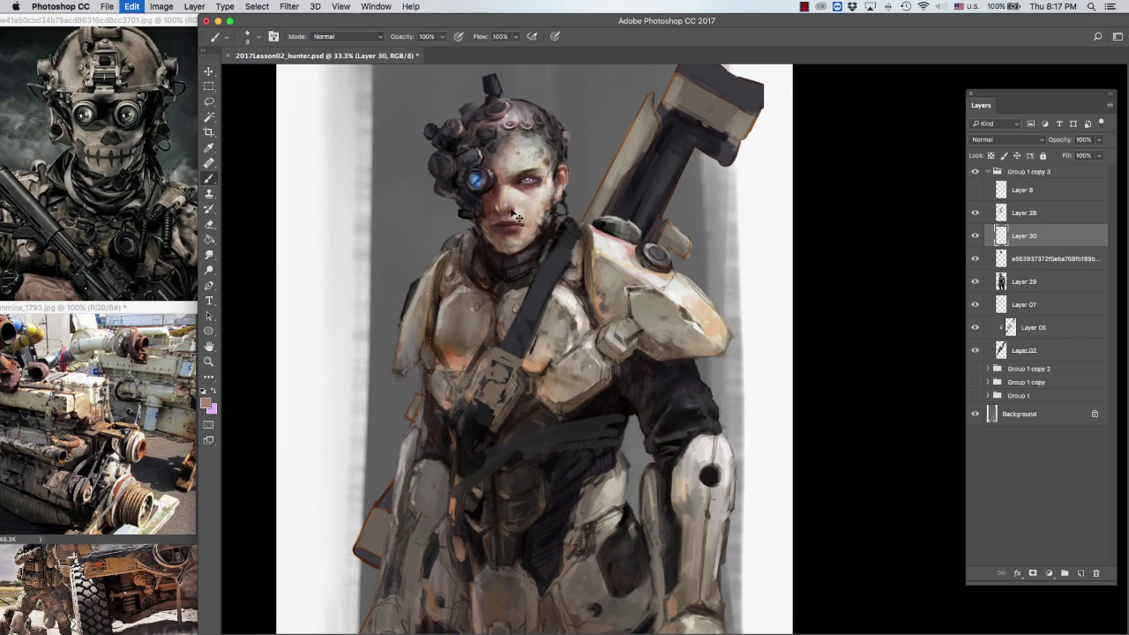
left_click(513, 218, "alt")
left_click(520, 222, "alt")
left_click(505, 220, "alt")
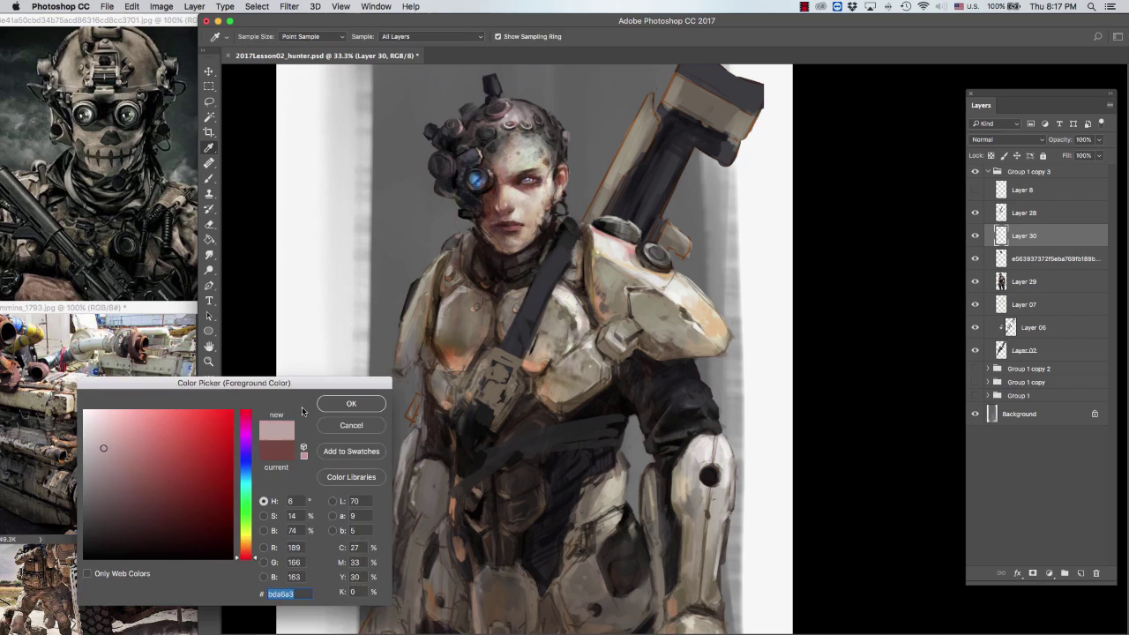
key("bracketleft")
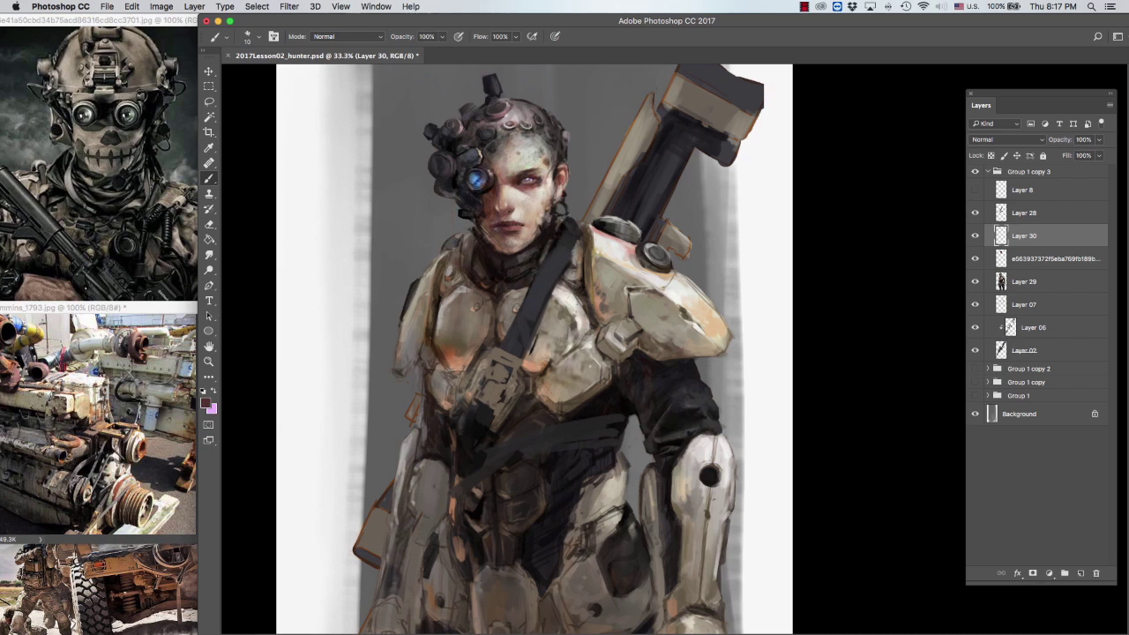
Step: Refine the lips and chin with sampled skin tones, varying the brush size
left_click(504, 228, "alt")
left_click(501, 228, "alt")
key("bracketright")
left_click_drag(513, 239, 517, 246)
left_click(517, 246, "alt")
key("bracketright")
key("bracketright")
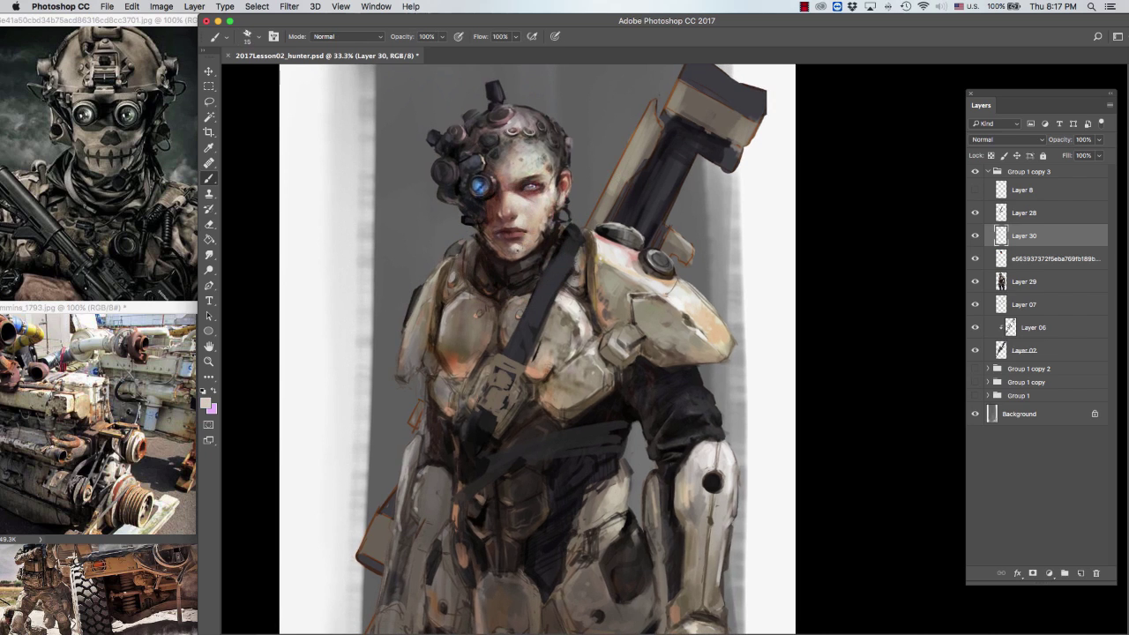
Step: Refine the cheek, jawline and the shadow beneath the jaw with sampled light and dark tones
left_click(544, 204, "alt")
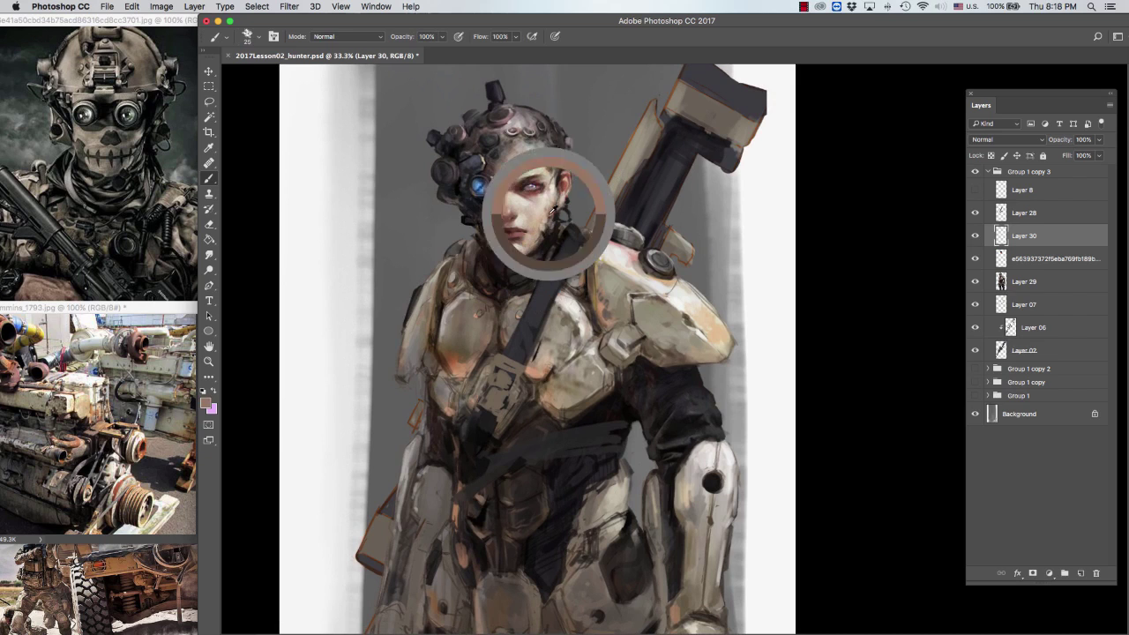
key("bracketleft")
key("bracketleft")
left_click(541, 234, "alt")
left_click_drag(541, 234, 550, 243)
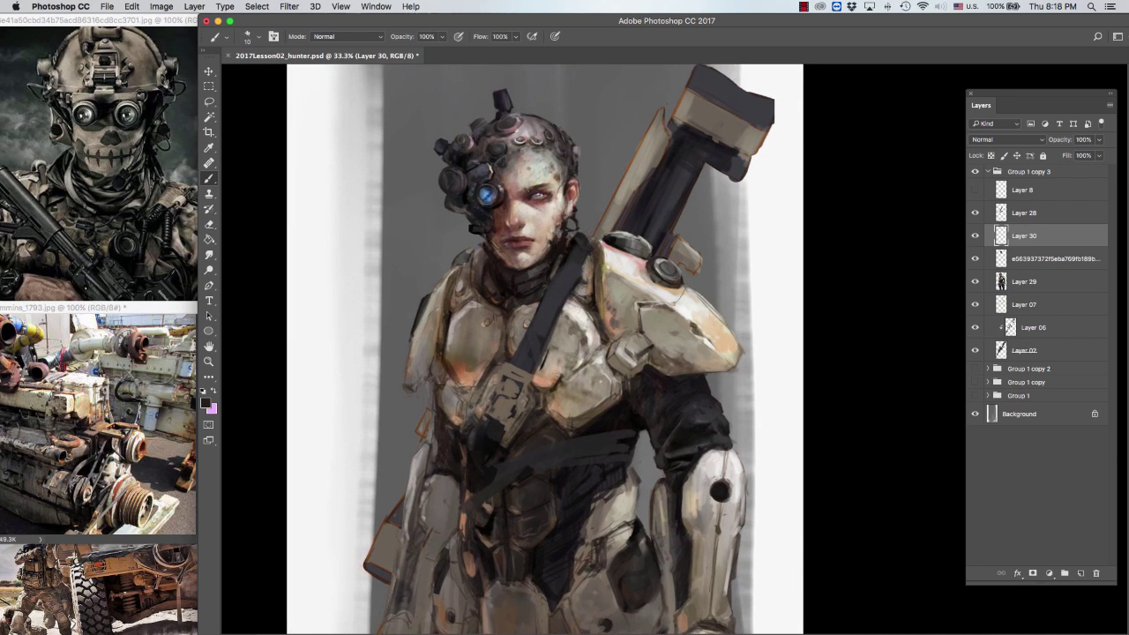
key("bracketright")
left_click(550, 243, "alt")
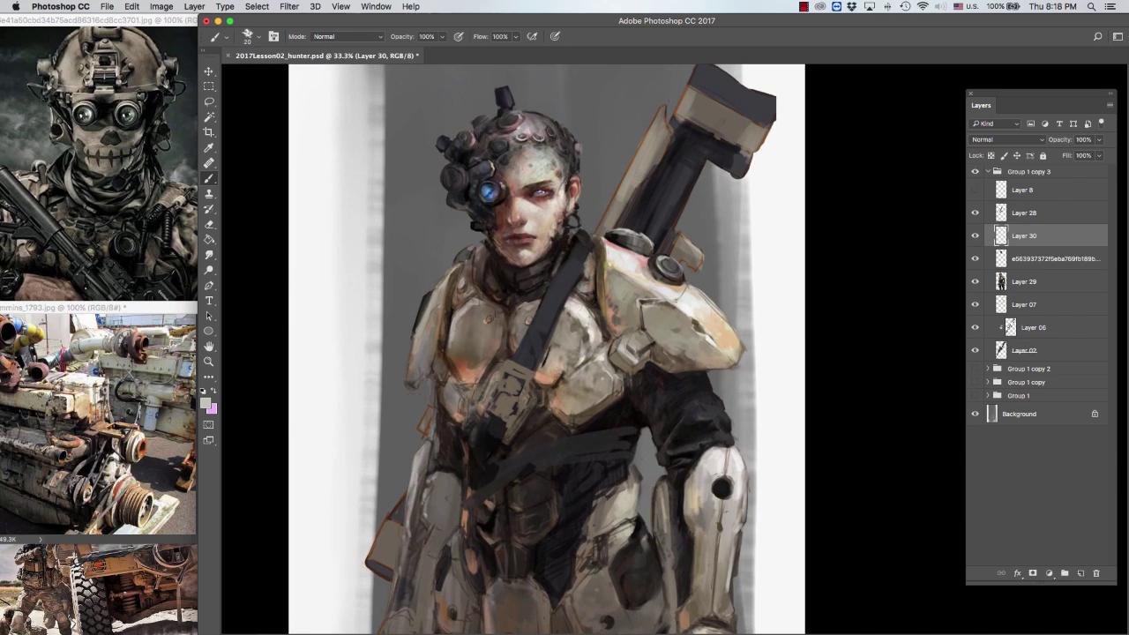
left_click_drag(550, 244, 553, 240)
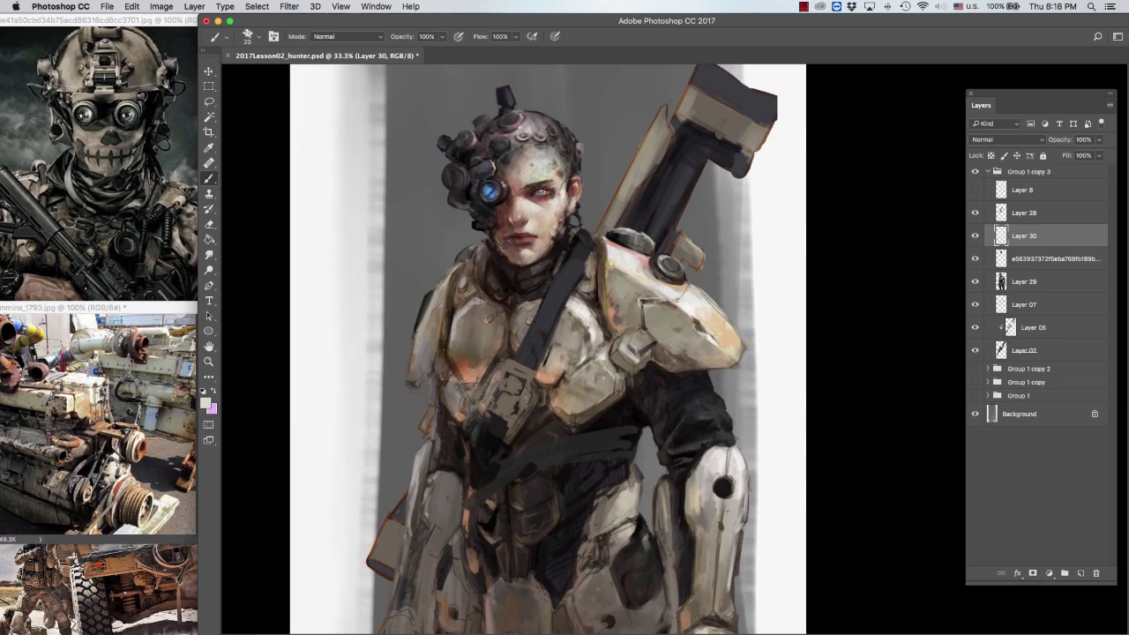
Step: Touch up the ear and earpiece, and the headgear parts beside the blue eyepiece, with sampled tones
key("bracketleft")
key("bracketleft")
left_click(571, 184, "alt")
left_click(568, 227, "alt")
key("bracketright")
left_click(472, 183, "alt")
left_click(472, 175, "alt")
left_click(471, 174, "alt")
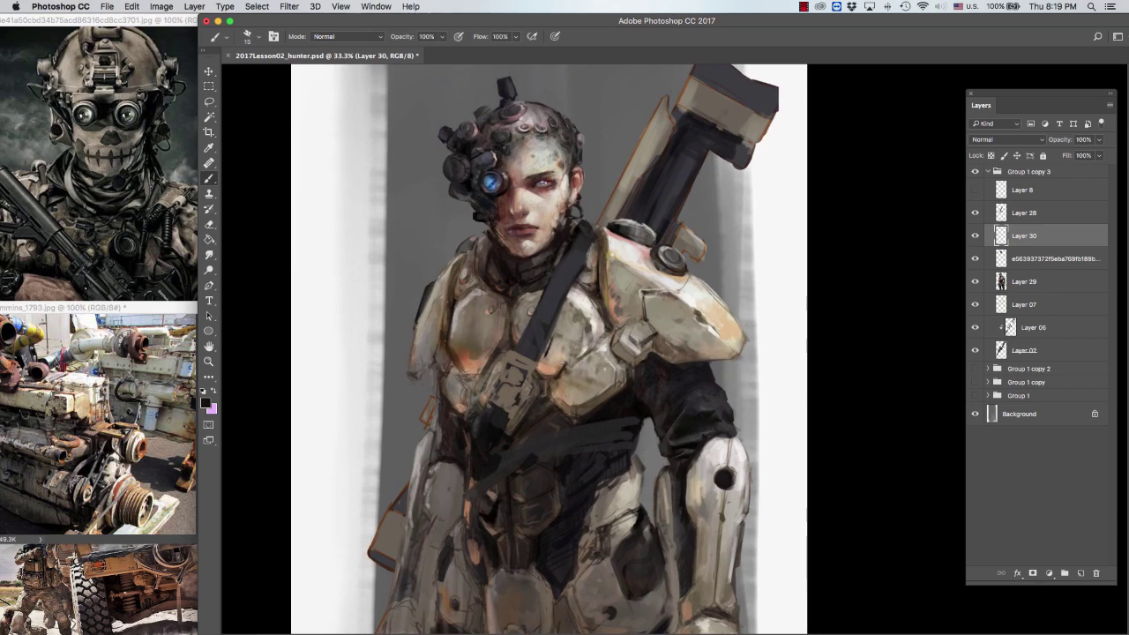
Step: Refine the edge where the mechanical headgear meets the forehead, repeatedly sampling nearby skin and metal tones
left_click(507, 150, "alt")
left_click(508, 149, "alt")
left_click(515, 151, "alt")
left_click(520, 137, "alt")
left_click(516, 138, "alt")
key("bracketright")
left_click(499, 150, "alt")
left_click(503, 148, "alt")
left_click(509, 139, "alt")
left_click(502, 133, "alt")
scroll(548, 350, "down", 1)
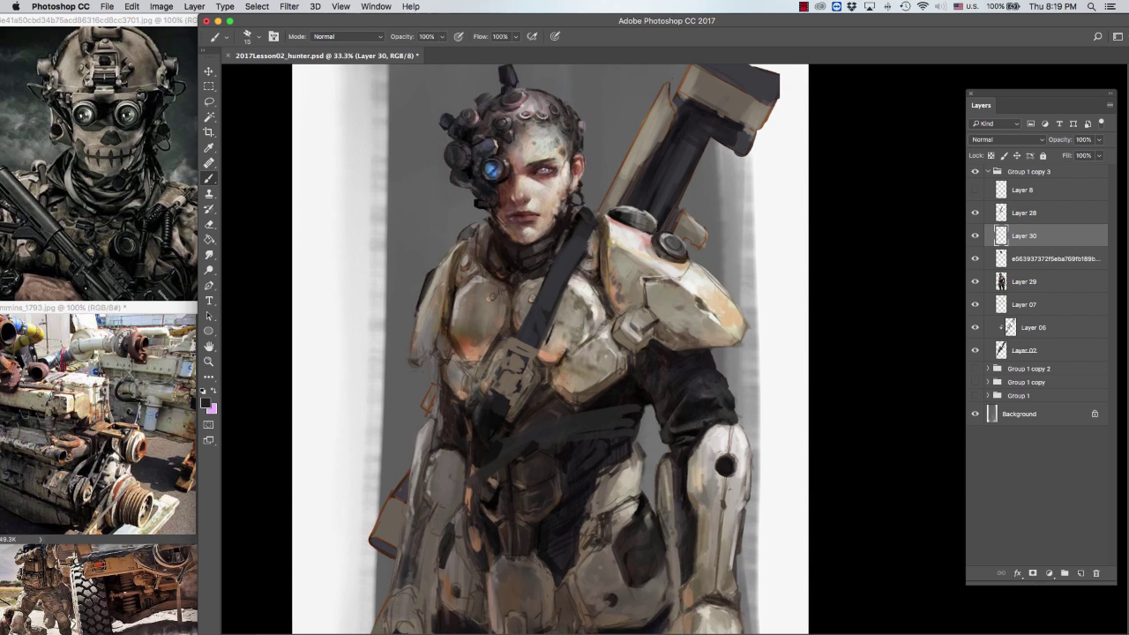
Step: Touch up the headgear pods just above the blue eyepiece with sampled dark tones
left_click(503, 147, "alt")
left_click(504, 146, "alt")
left_click(490, 144, "alt")
left_click(479, 149, "alt")
left_click(665, 139, "alt")
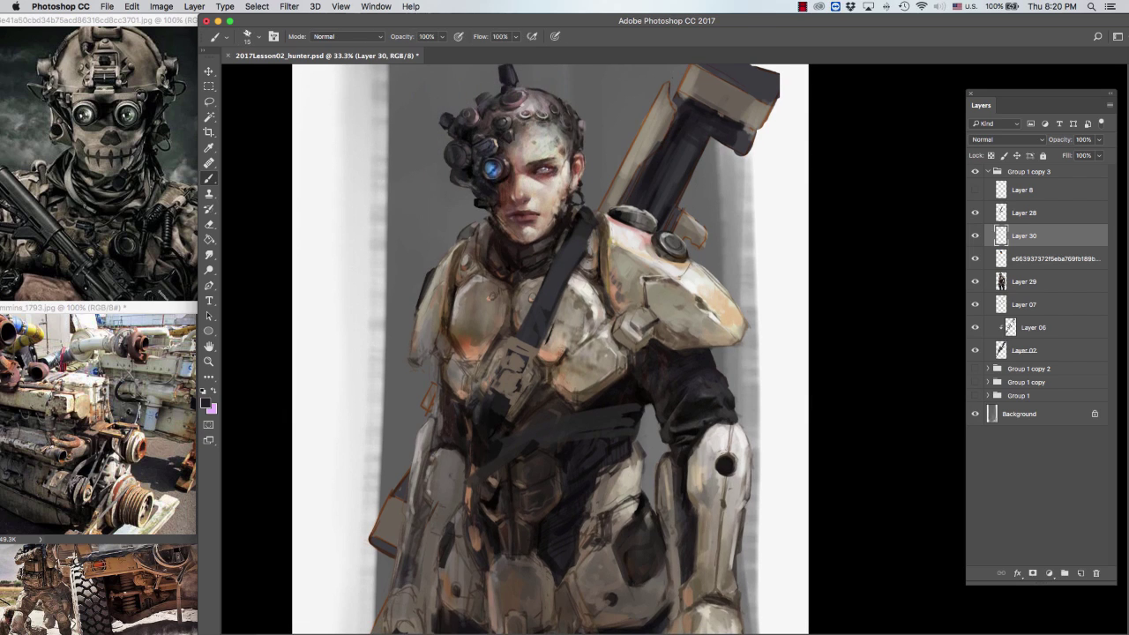
left_click(498, 144, "alt")
left_click_drag(739, 216, 741, 199)
Step: Refine the neck and collar below the chin with sampled dark tones, undoing one stroke along the way
left_click(524, 238, "alt")
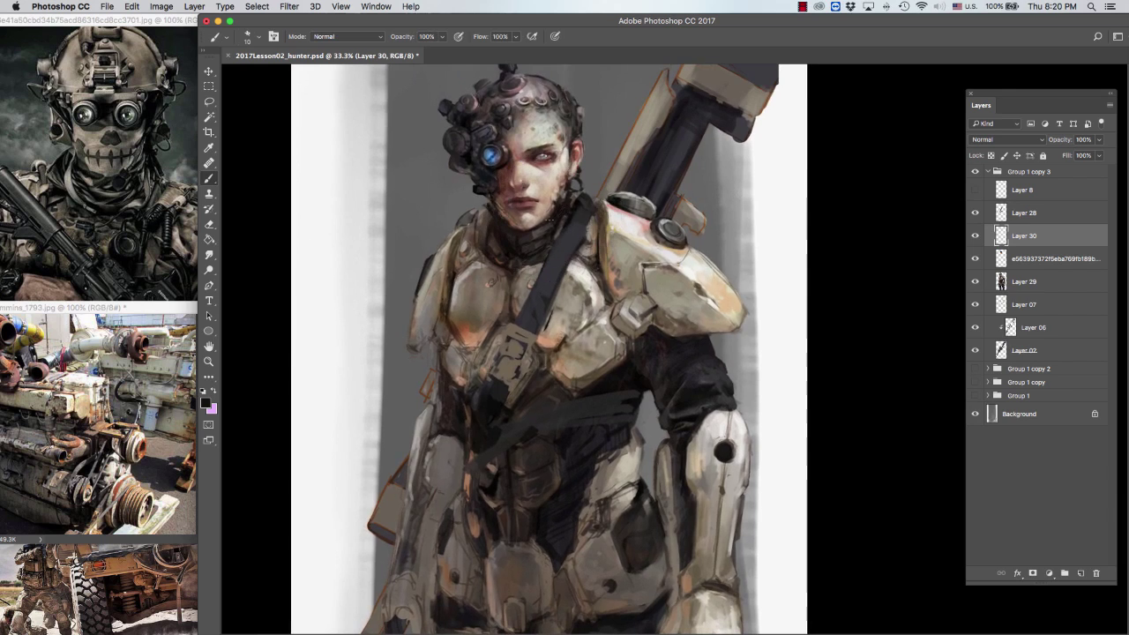
left_click(517, 168, "alt")
key("ctrl+z")
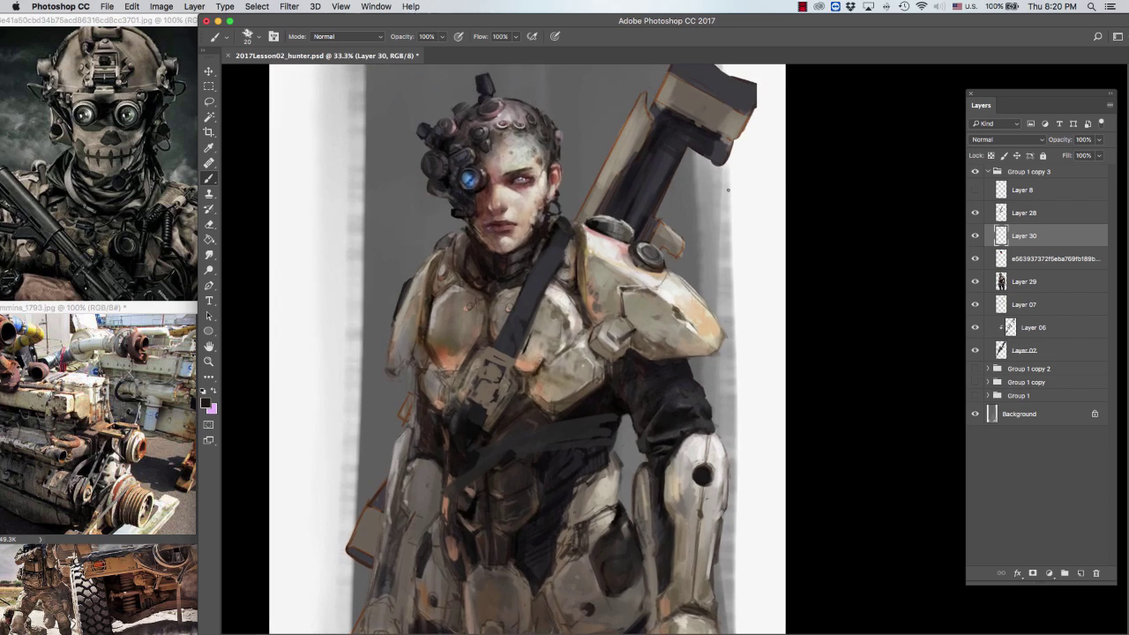
left_click(512, 109, "alt")
key("bracketleft")
left_click(524, 258, "alt")
scroll(686, 195, "down", 1)
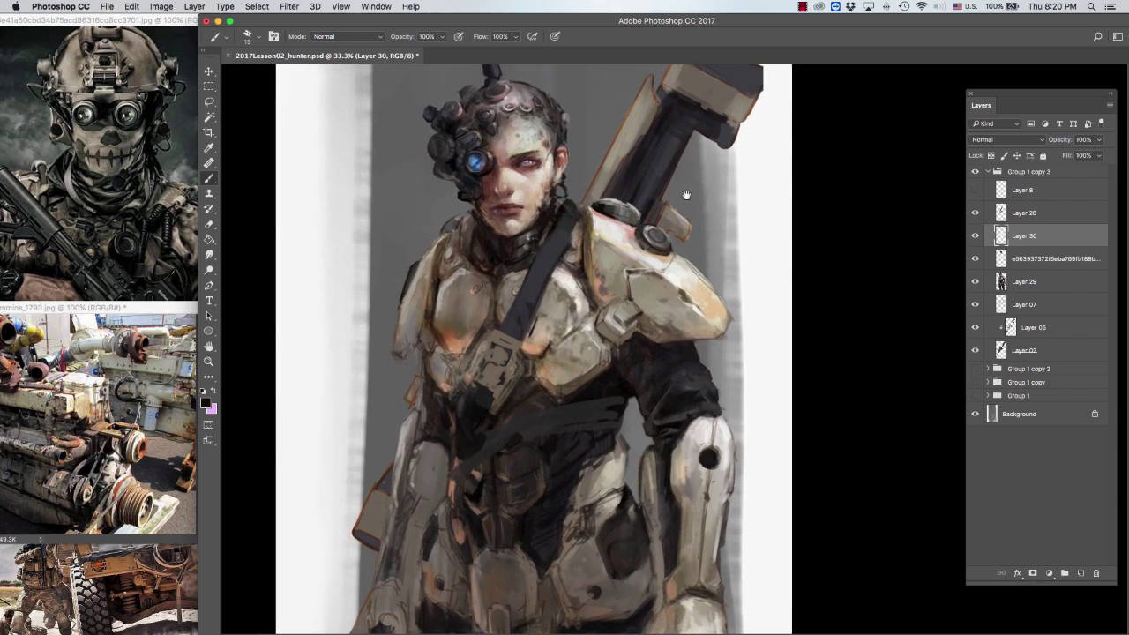
Step: Paint thin dark crack-like marks on the forehead above the human eye, varying the brush size
left_click_drag(533, 120, 530, 145)
key("bracketright")
key("bracketright")
key("bracketright")
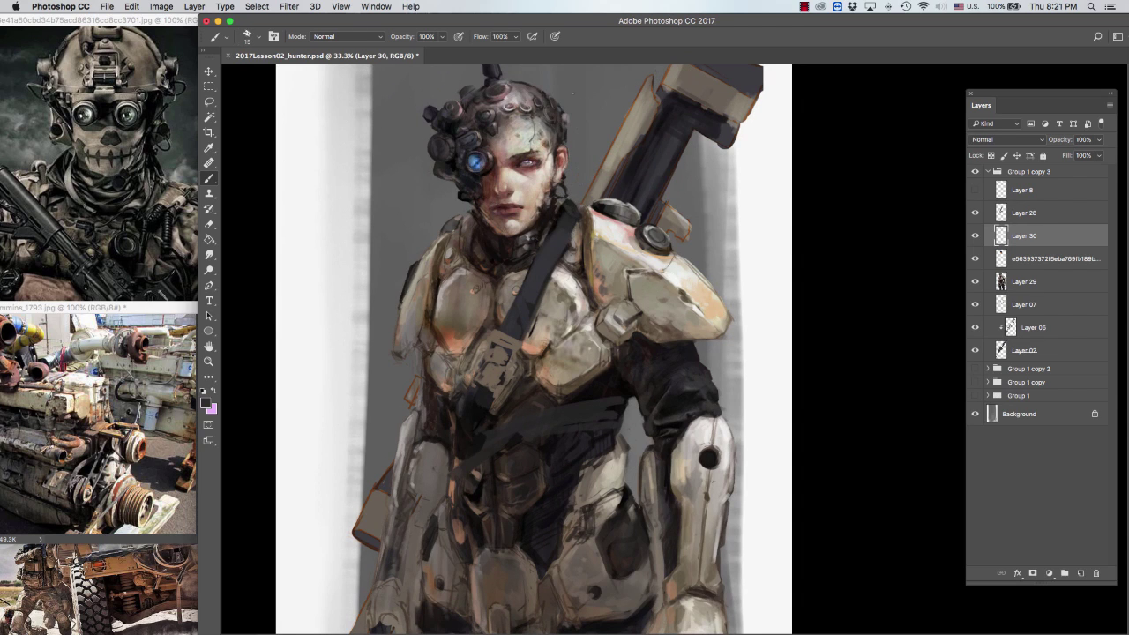
scroll(531, 145, "up", 2)
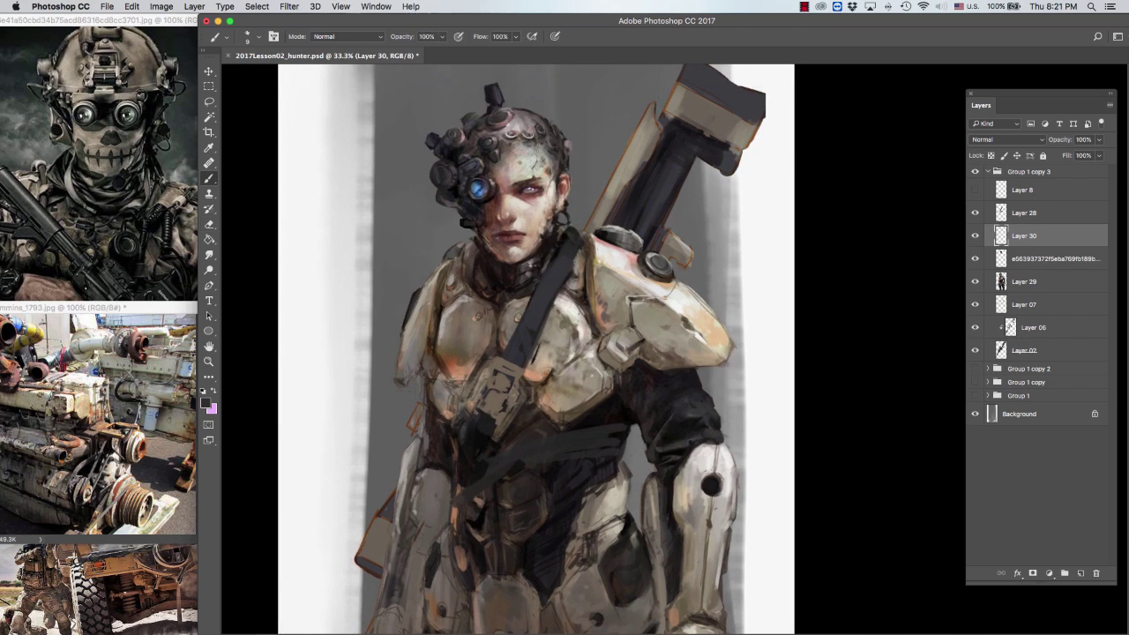
scroll(729, 238, "down", 1)
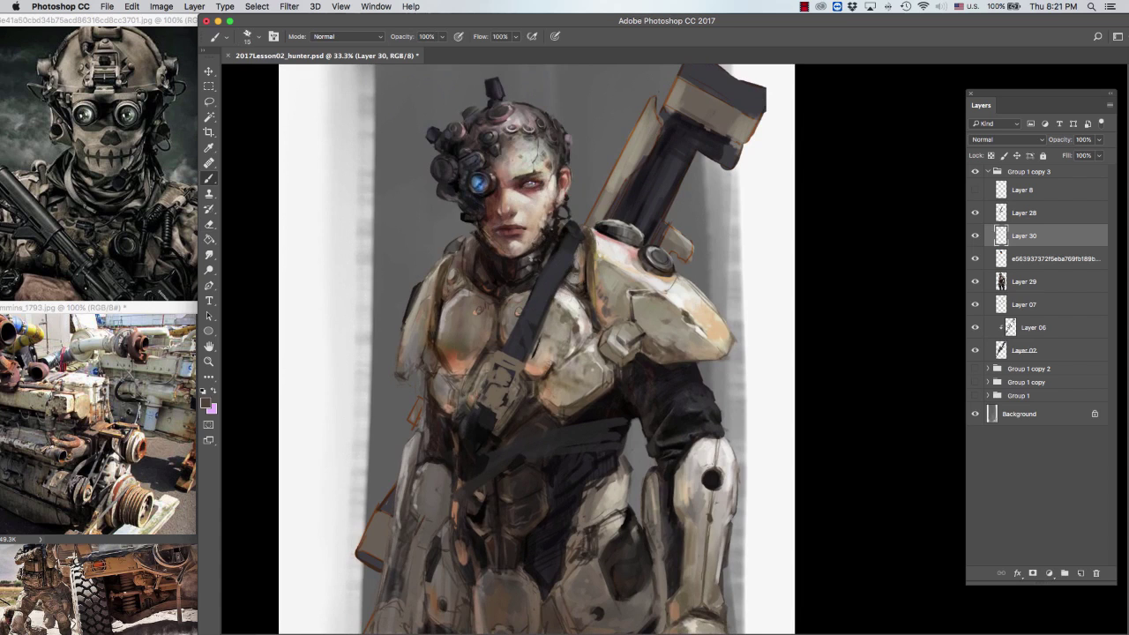
scroll(714, 227, "down", 2)
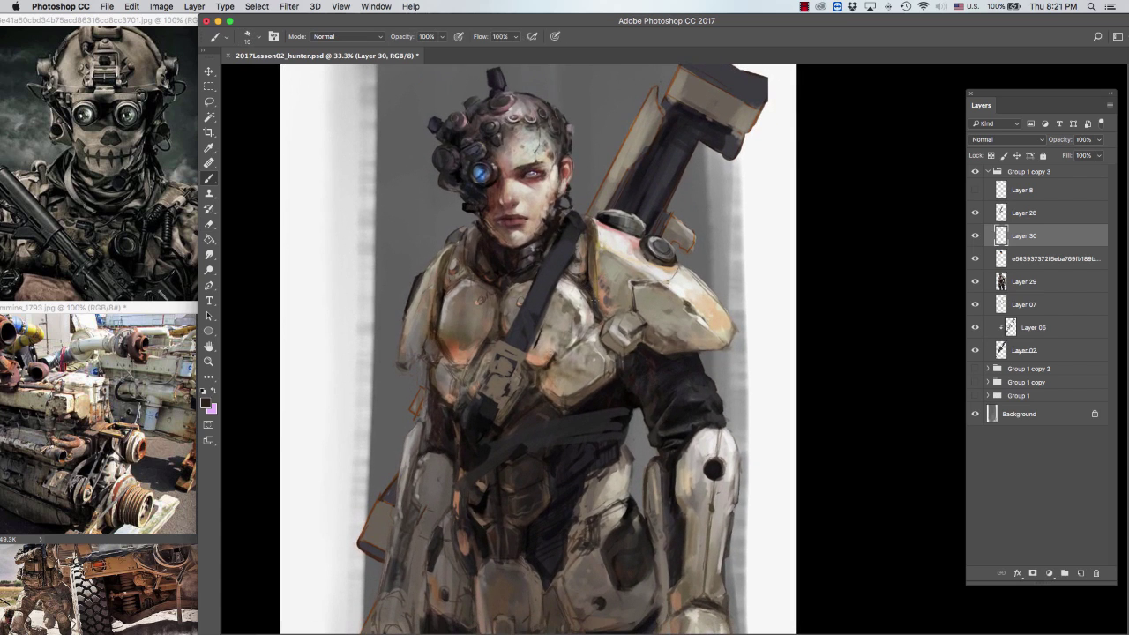
scroll(675, 245, "down", 1)
scroll(675, 245, "down", 2)
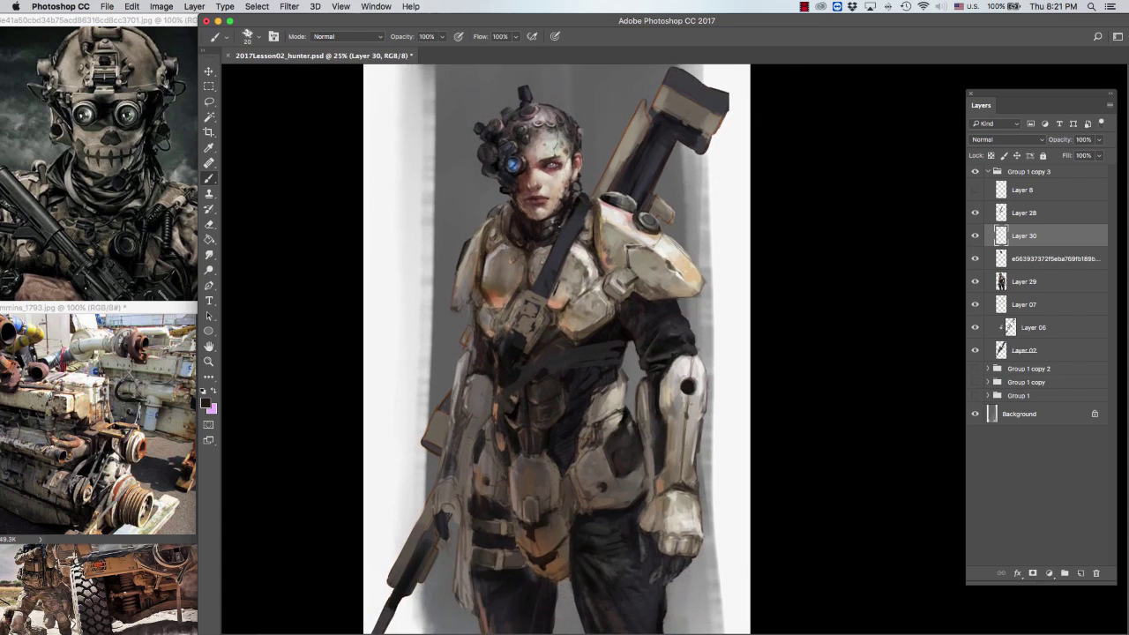
Step: Detail the collar and the top of the chest plates with dark and brown-grey tones
scroll(744, 169, "down", 2)
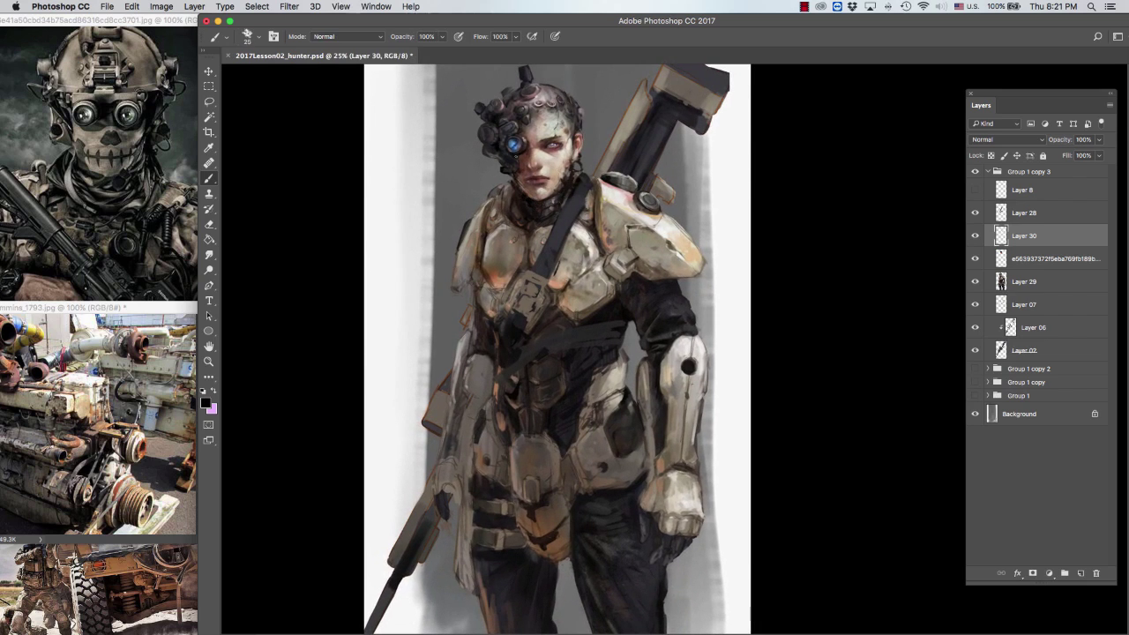
key("bracketleft")
key("bracketleft")
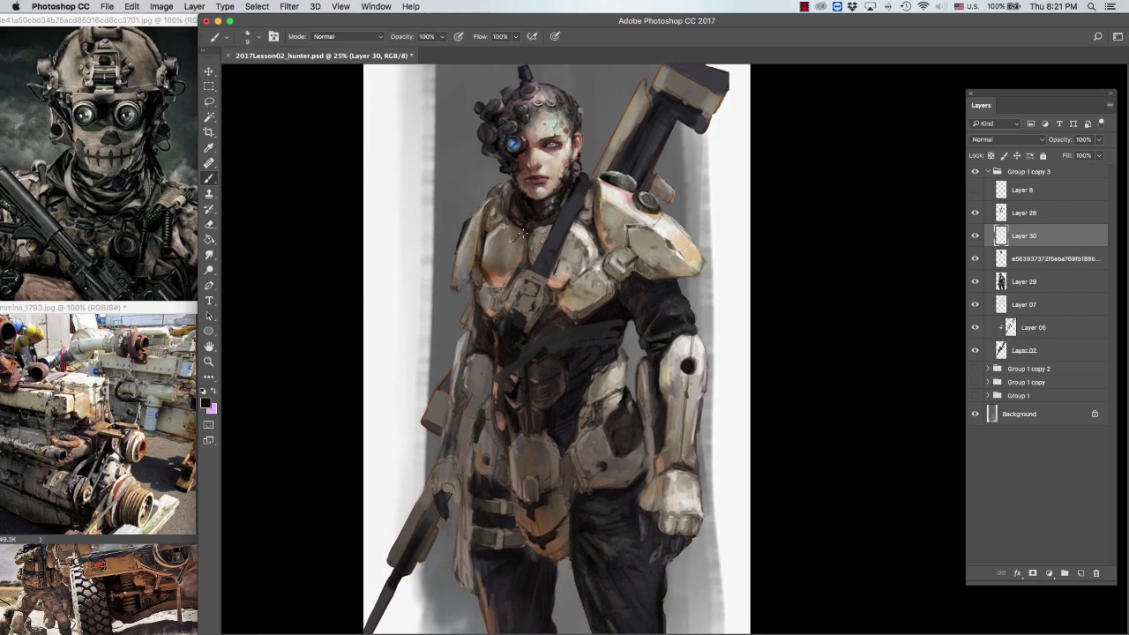
key("bracketleft")
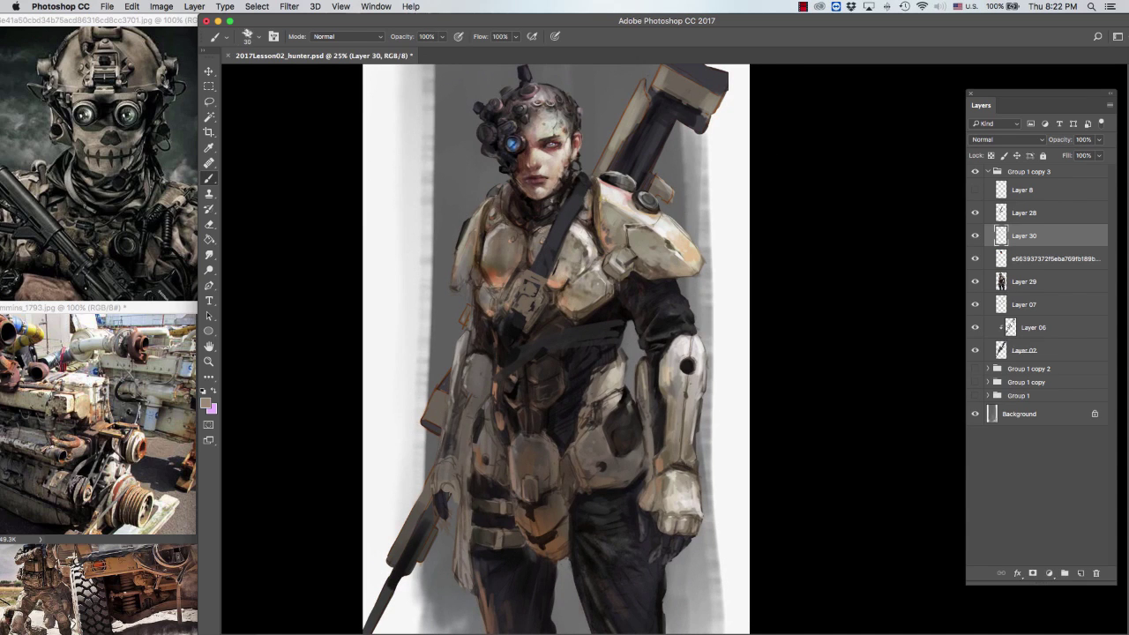
scroll(556, 350, "right", 1)
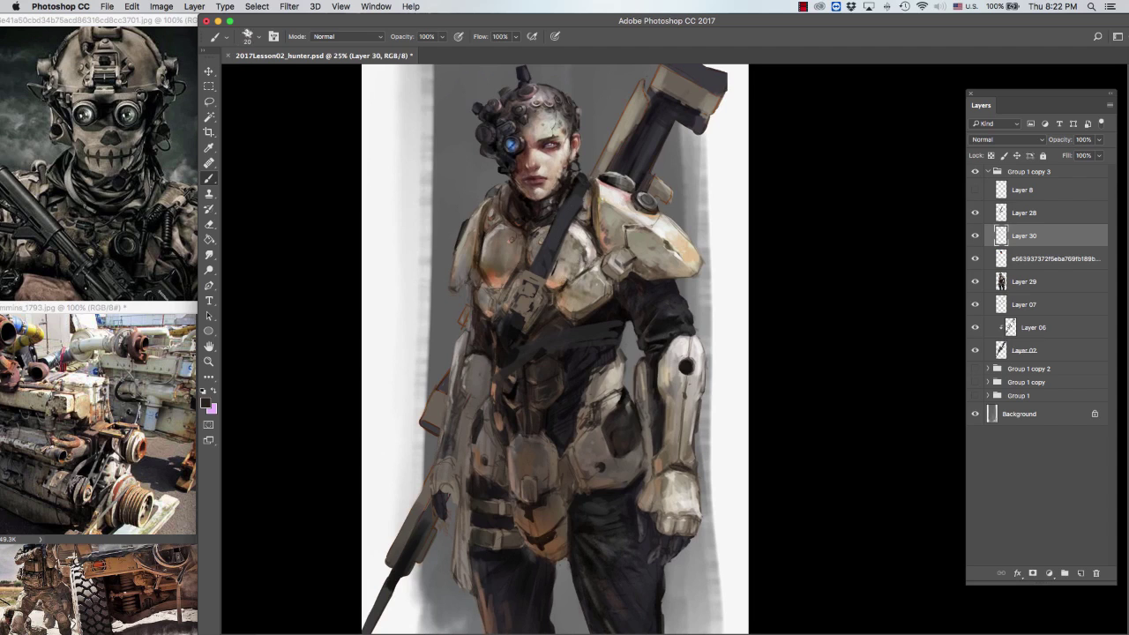
Step: Sample tones from the reference photos and the upper chest, and set a lighter grey-beige foreground colour for the armour
left_click(85, 406, "alt")
left_click(116, 559, "alt")
left_click(521, 251, "alt")
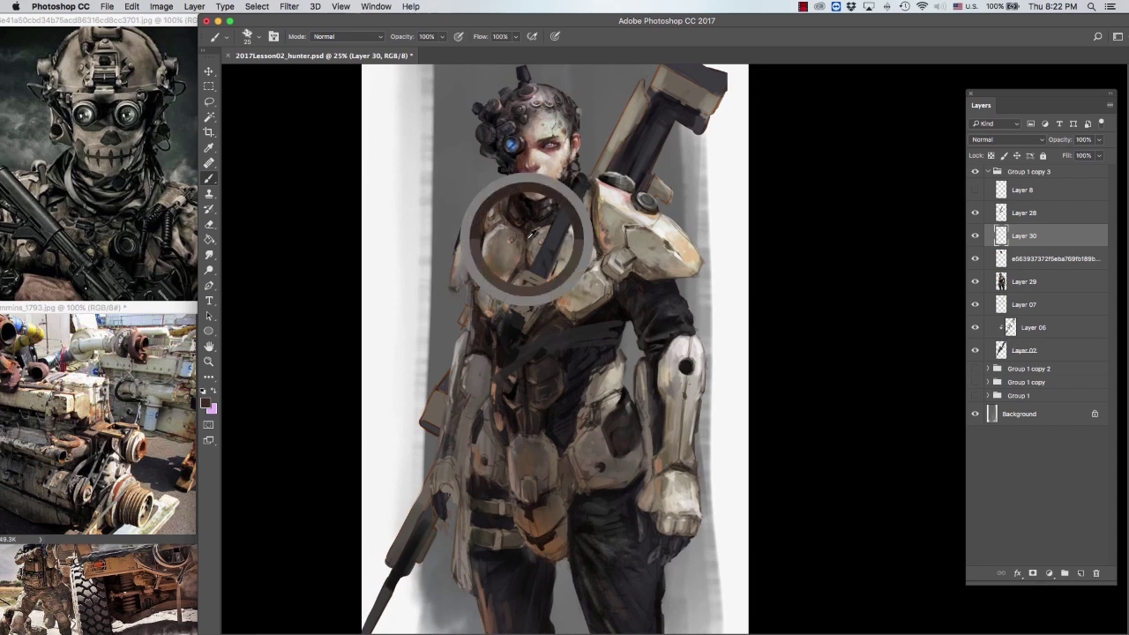
left_click(205, 403)
key("Return")
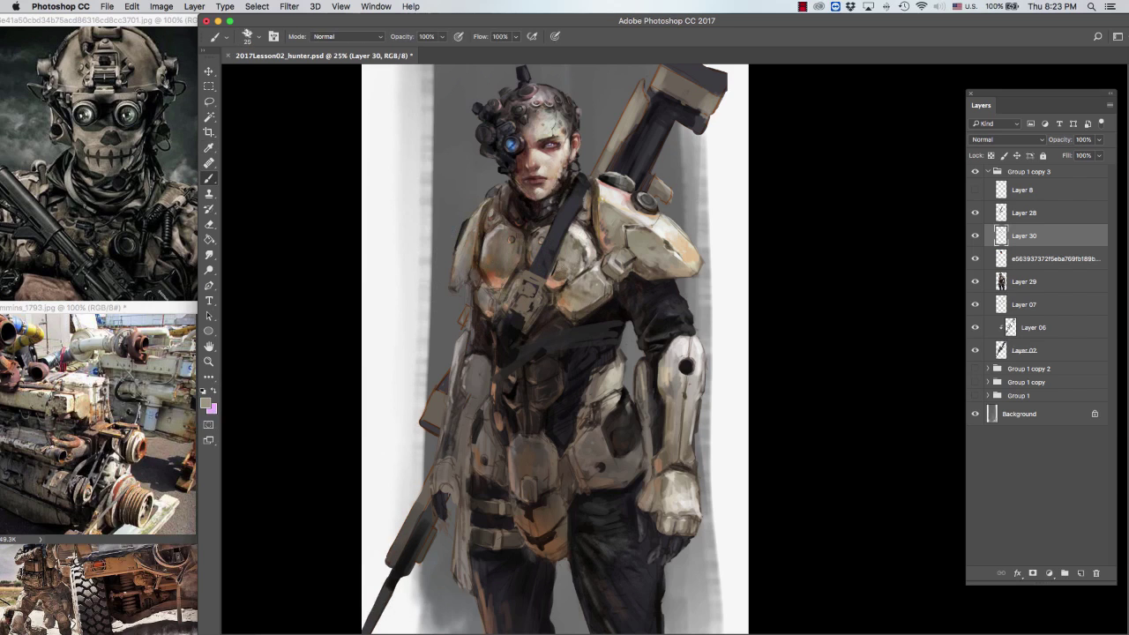
Step: Touch up the chest plate beside the rifle strap on Layer 28 and Layer 30 with sampled photo and armour tones
left_click(86, 411, "alt")
left_click(563, 269, "alt")
left_click(577, 274, "alt")
left_click(575, 275, "super")
key("e")
key("b")
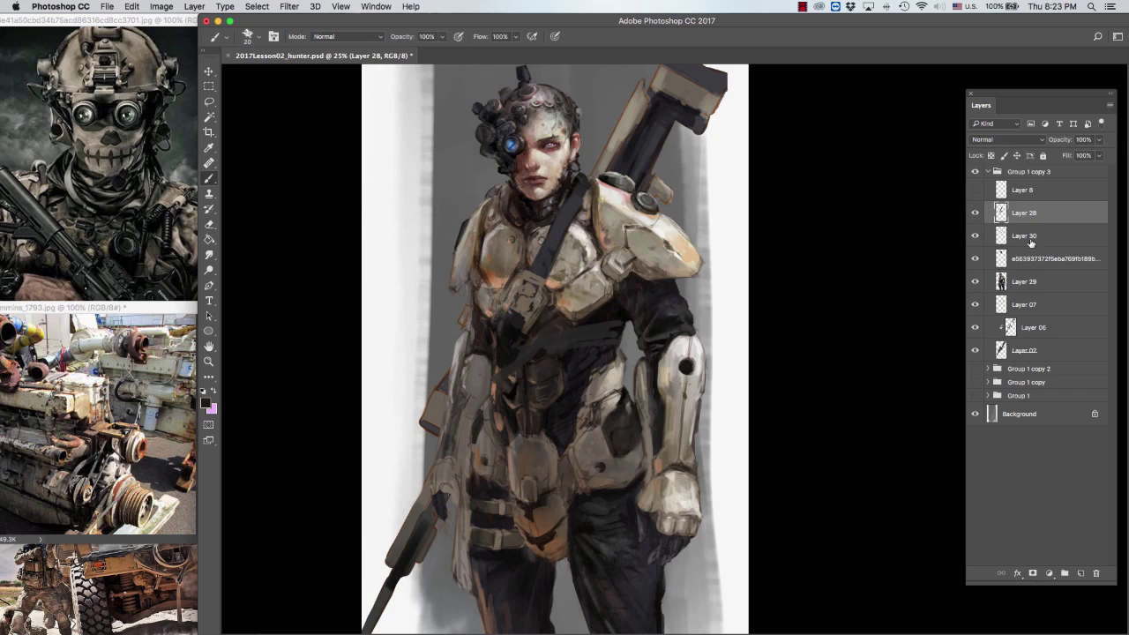
left_click(569, 272, "super")
left_click(599, 226, "alt")
key("bracketleft")
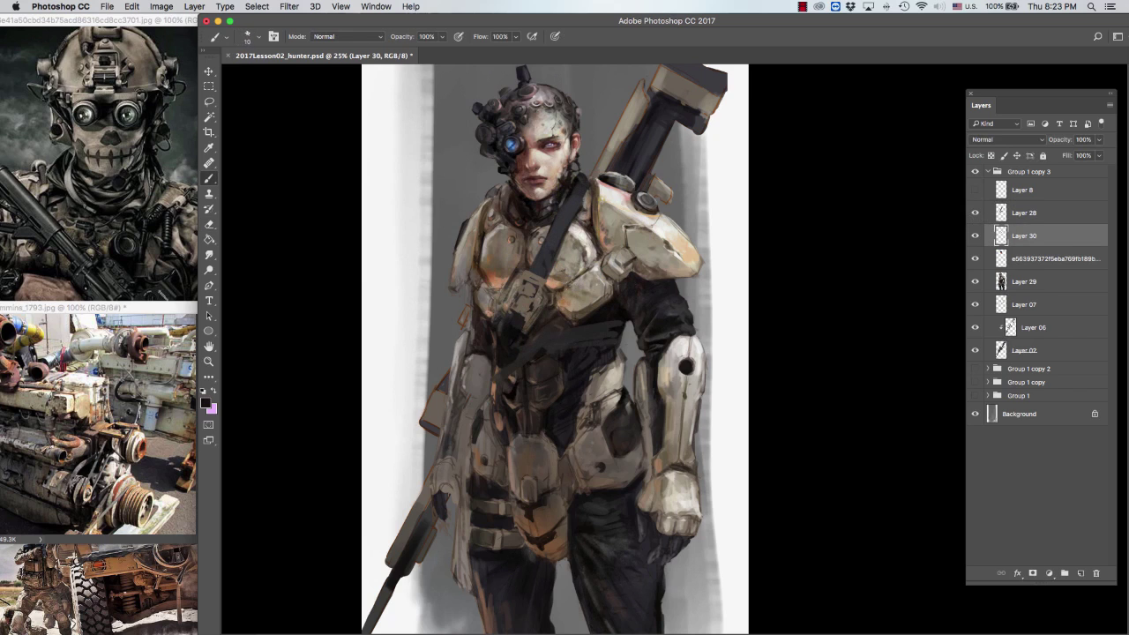
Step: Refine the collar and upper chest armour on Layer 30 with tan and dark brown tones, varying the brush size
key("bracketright")
scroll(824, 292, "up", 3)
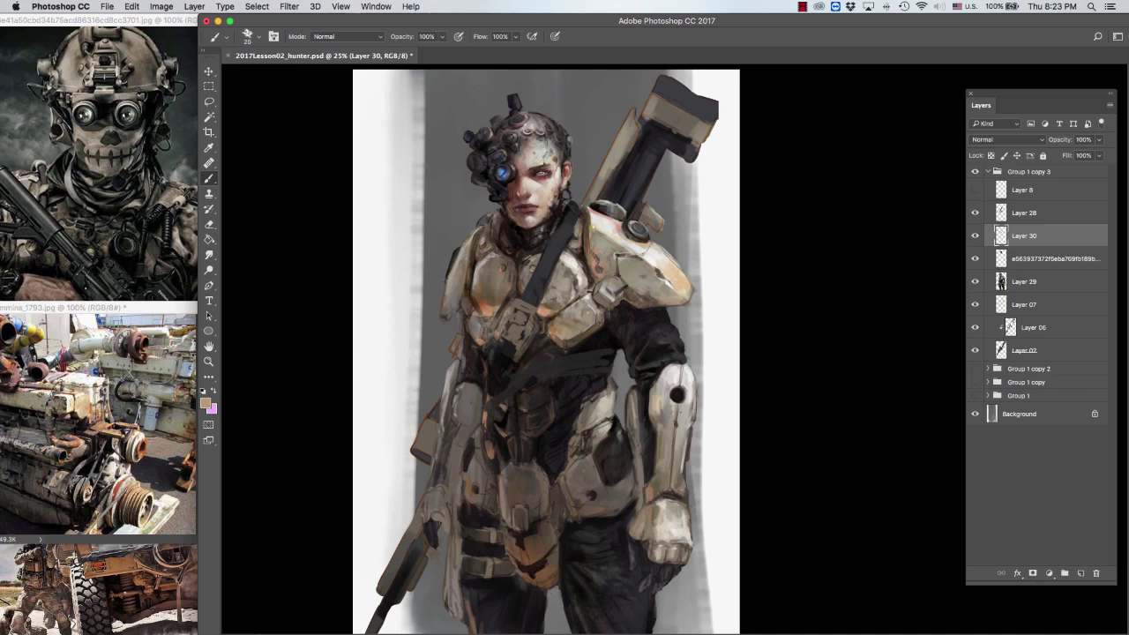
key("bracketright")
key("bracketleft")
key("bracketleft")
key("bracketright")
left_click(504, 219)
scroll(544, 349, "down", 2)
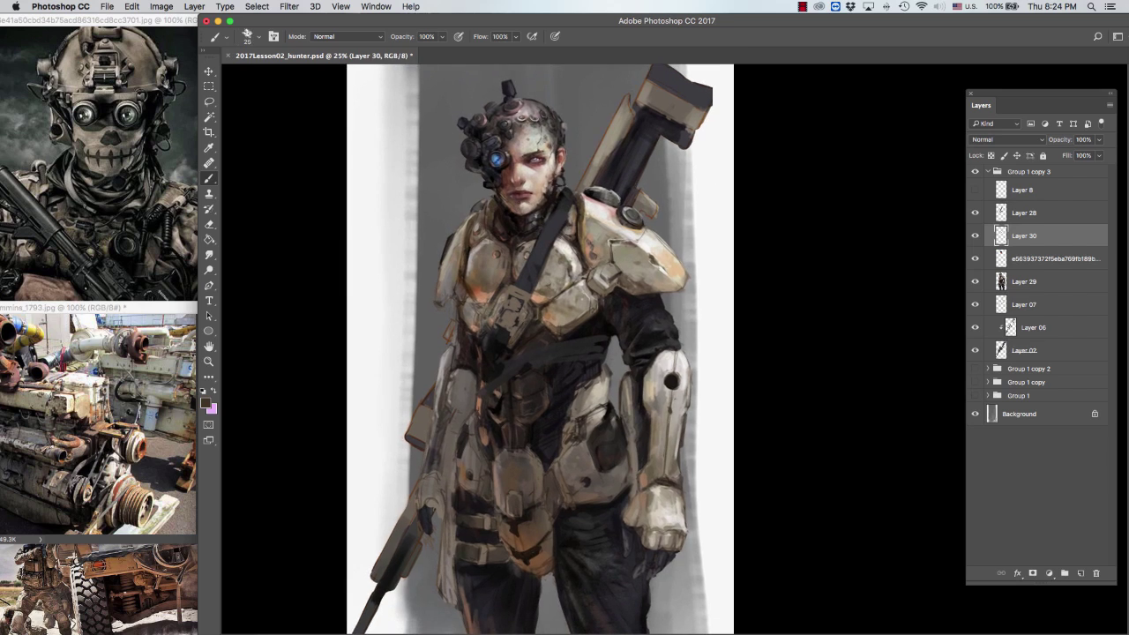
Step: Detail the round fitting on top of the shoulder armour beside the rifle with sampled tones and a smaller brush
key("bracketright")
left_click(603, 194, "alt")
key("bracketleft")
scroll(631, 164, "left", 1)
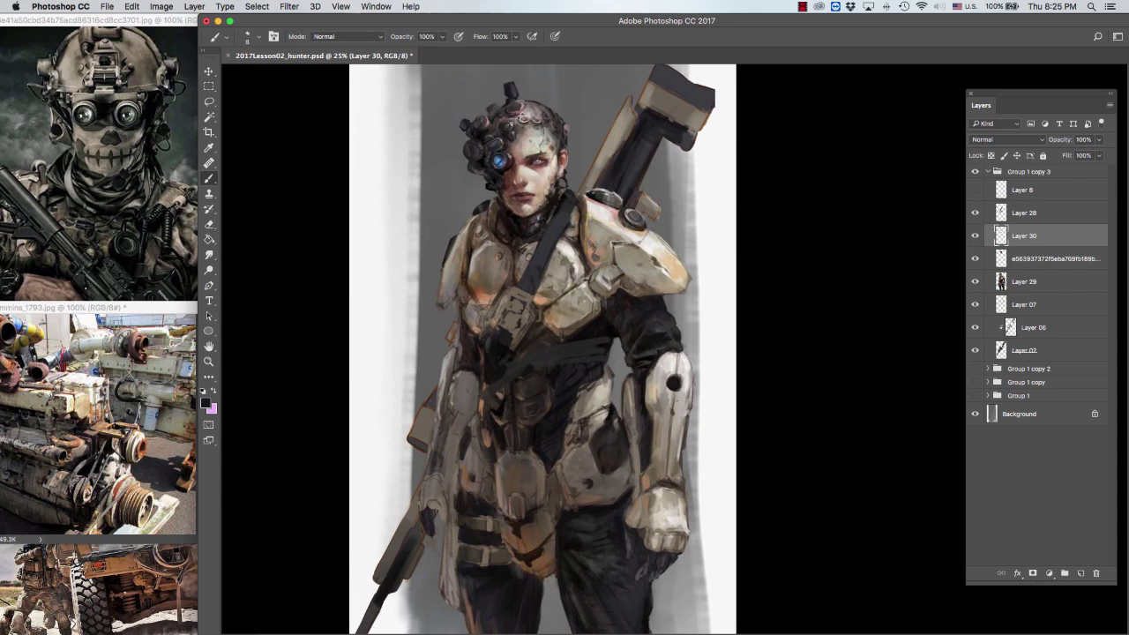
Step: Paint small mechanical details on the headgear over the top of the skull with sampled dark and grey-pink tones
left_click(519, 113, "alt")
key("bracketleft")
key("bracketleft")
left_click(524, 118, "alt")
key("bracketleft")
left_click(537, 107, "alt")
key("bracketleft")
key("bracketleft")
key("bracketleft")
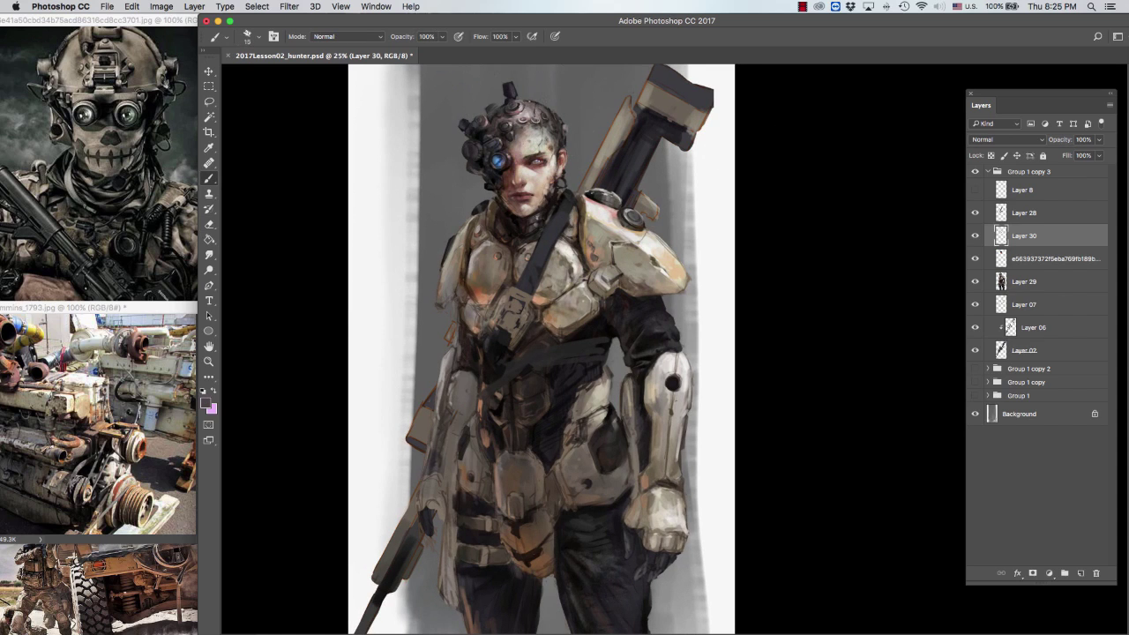
left_click(537, 108, "alt")
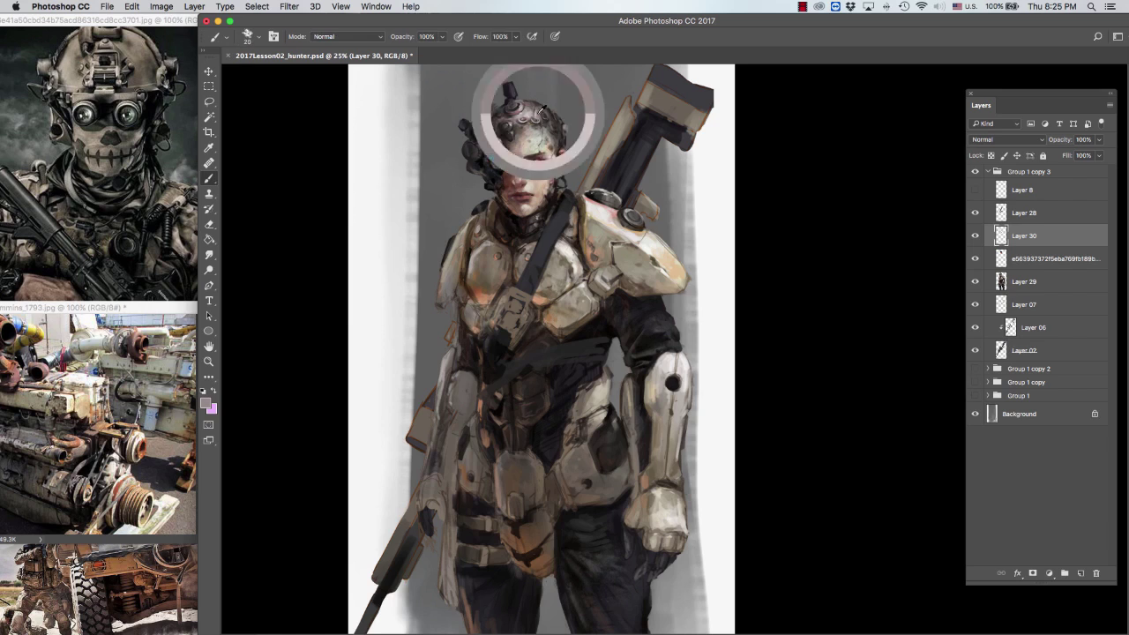
key("bracketright")
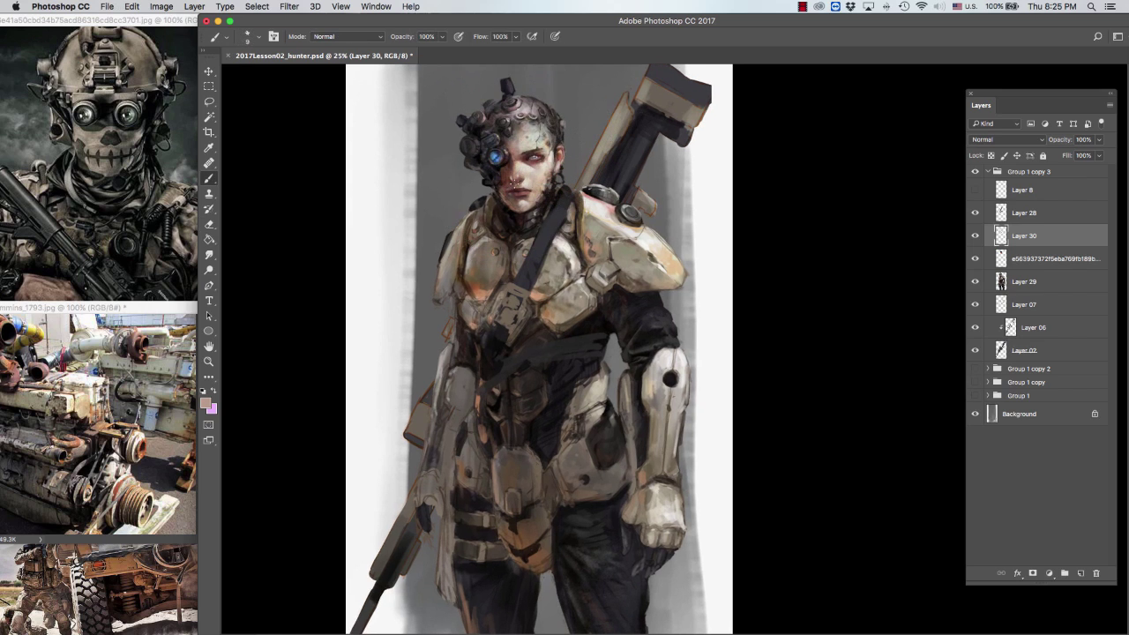
Step: Refine the lower face, jaw and neck with sampled skin and dark tones
left_click(519, 182, "alt")
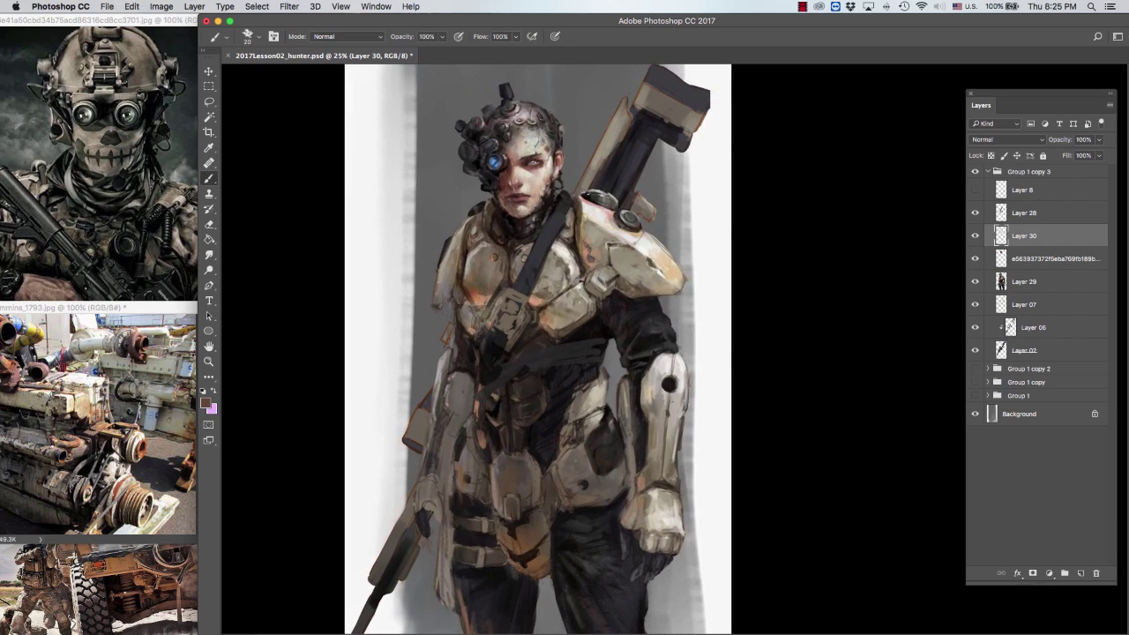
left_click(530, 212, "alt")
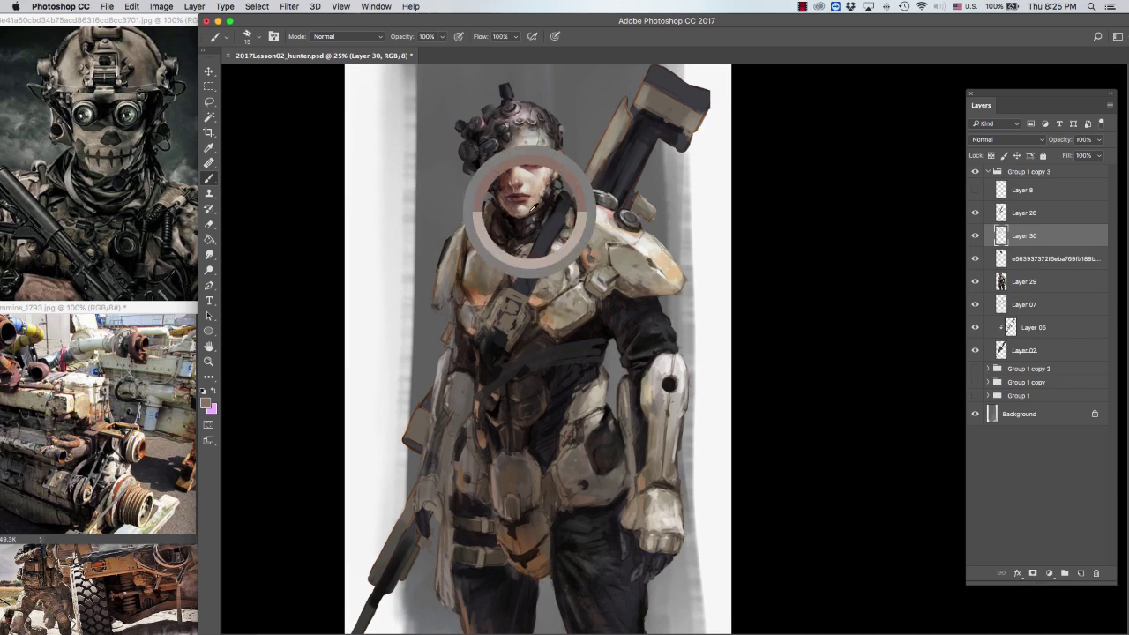
key("bracketright")
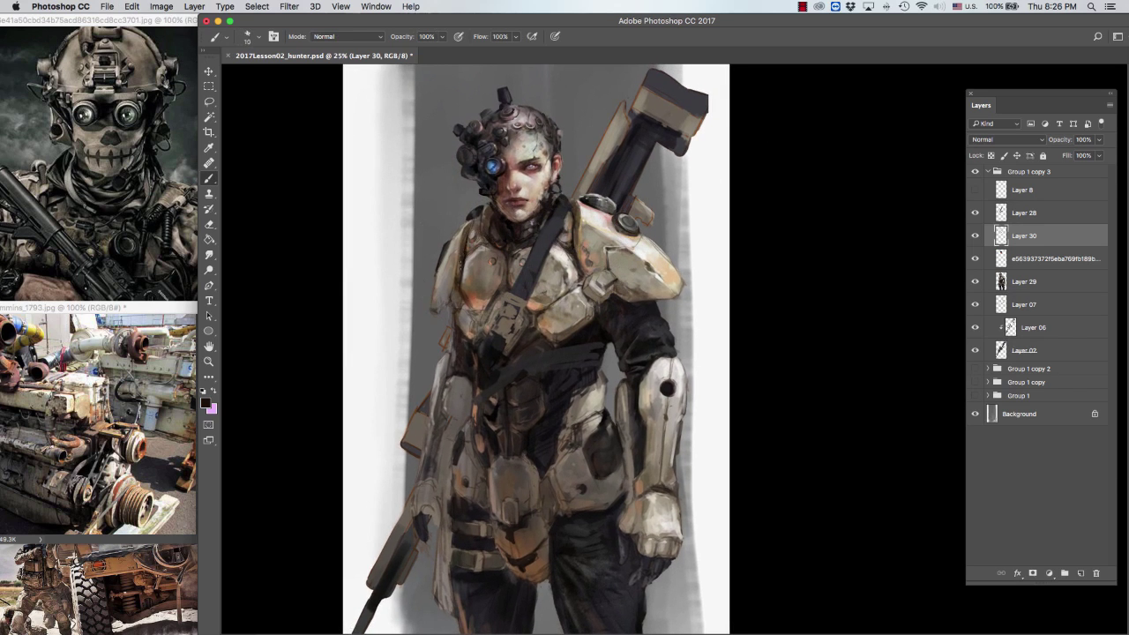
key("bracketright")
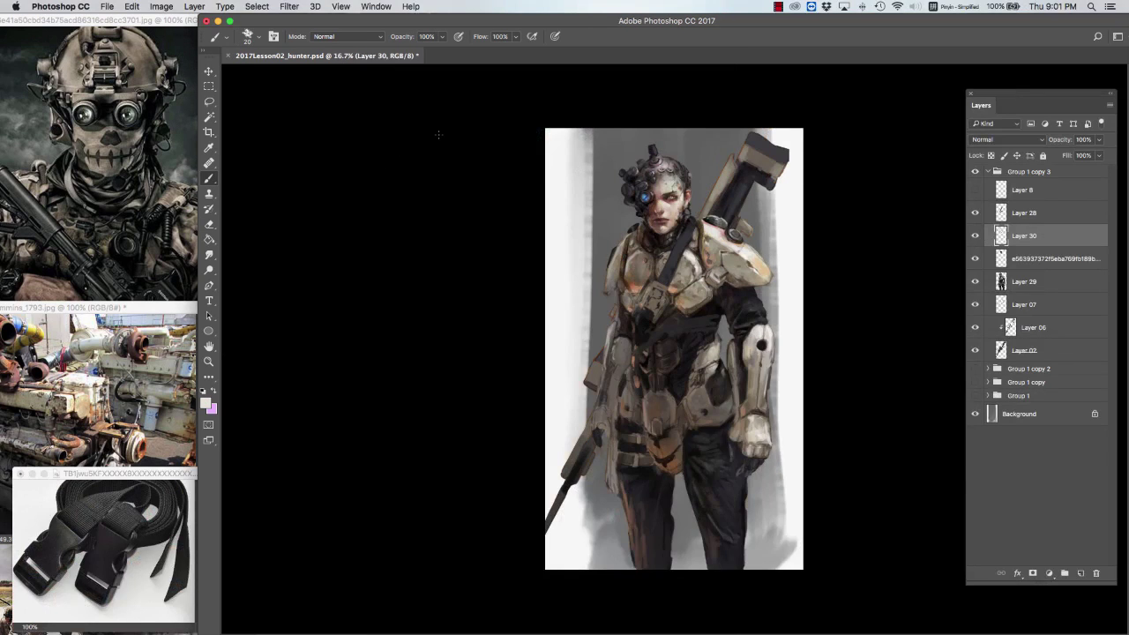
Step: Rework the edge and fitting on top of the shoulder armour beside the rifle with sampled light and dark tones
key("ctrl+plus")
key("ctrl+plus")
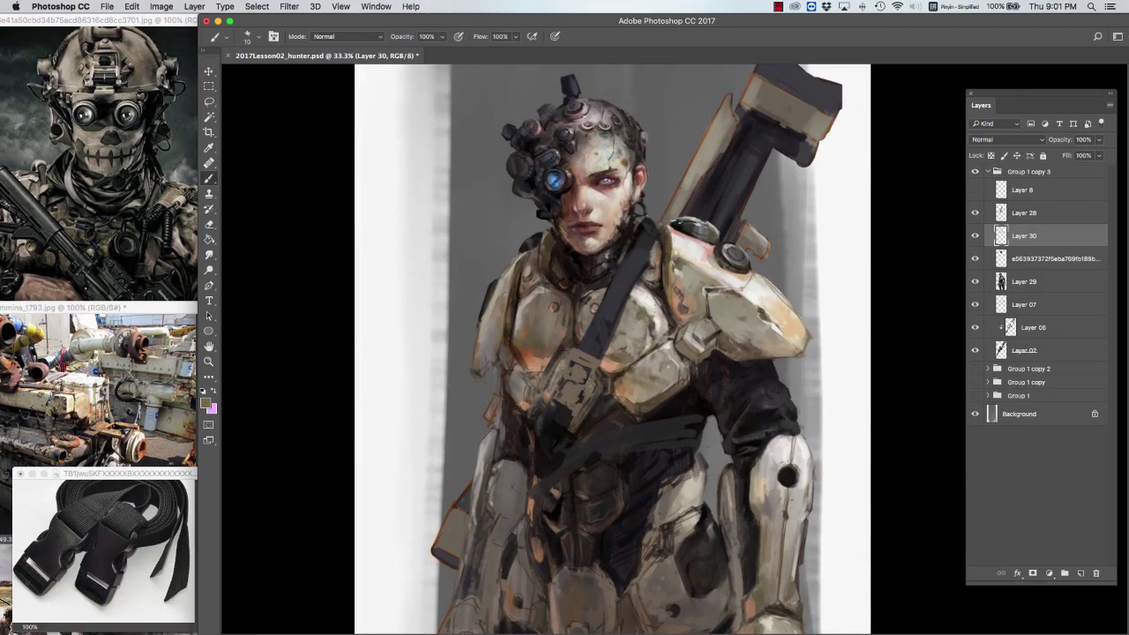
left_click(691, 237, "alt")
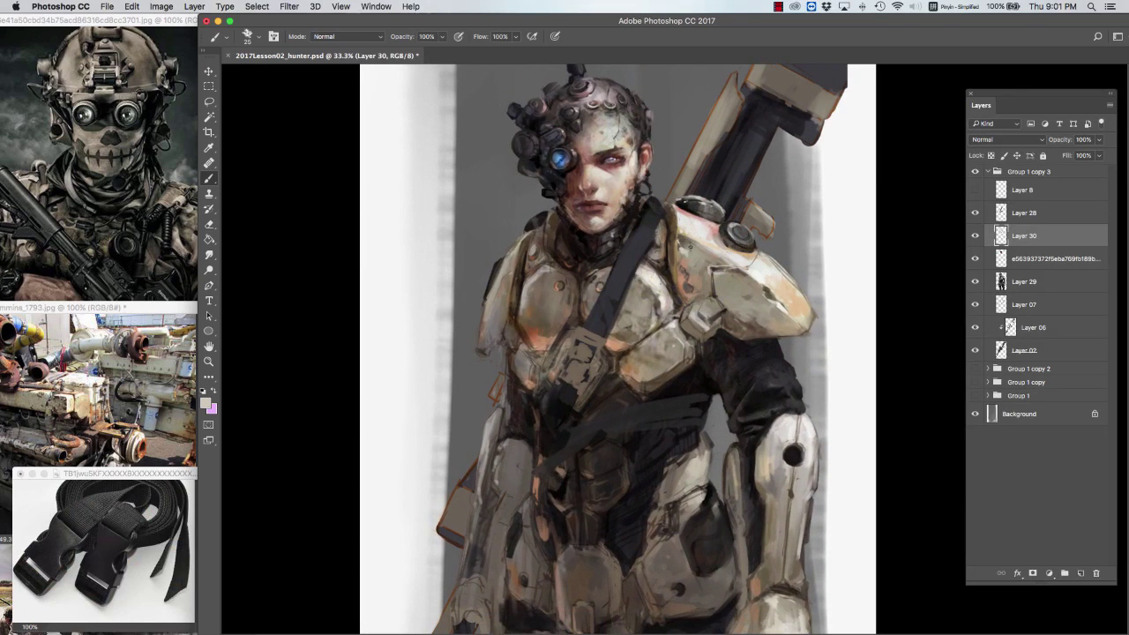
left_click_drag(686, 250, 690, 209)
scroll(614, 350, "up", 2)
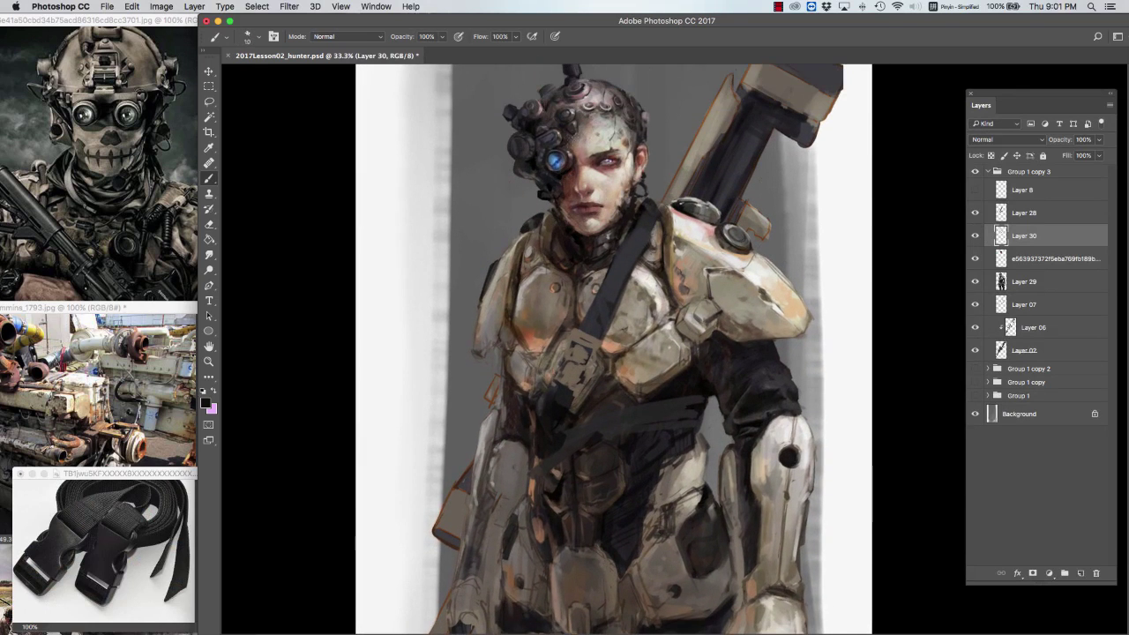
Step: Sharpen the headgear around the blue eye lens with tones sampled beside it
left_click(573, 147, "alt")
left_click(555, 146, "alt")
scroll(613, 350, "down", 2)
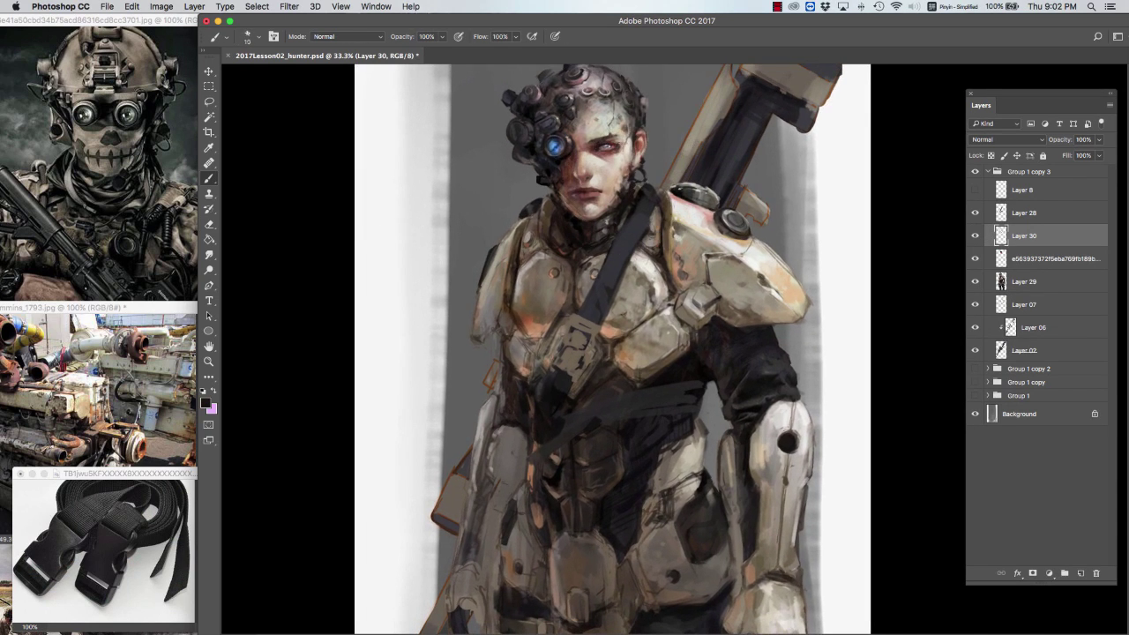
Step: Refine the human eye, cheek and ear area with sampled skin and reddish tones, using a slightly larger brush
left_click(604, 141, "alt")
key("bracketright")
left_click(607, 191, "alt")
scroll(635, 178, "up", 2)
left_click(635, 178, "alt")
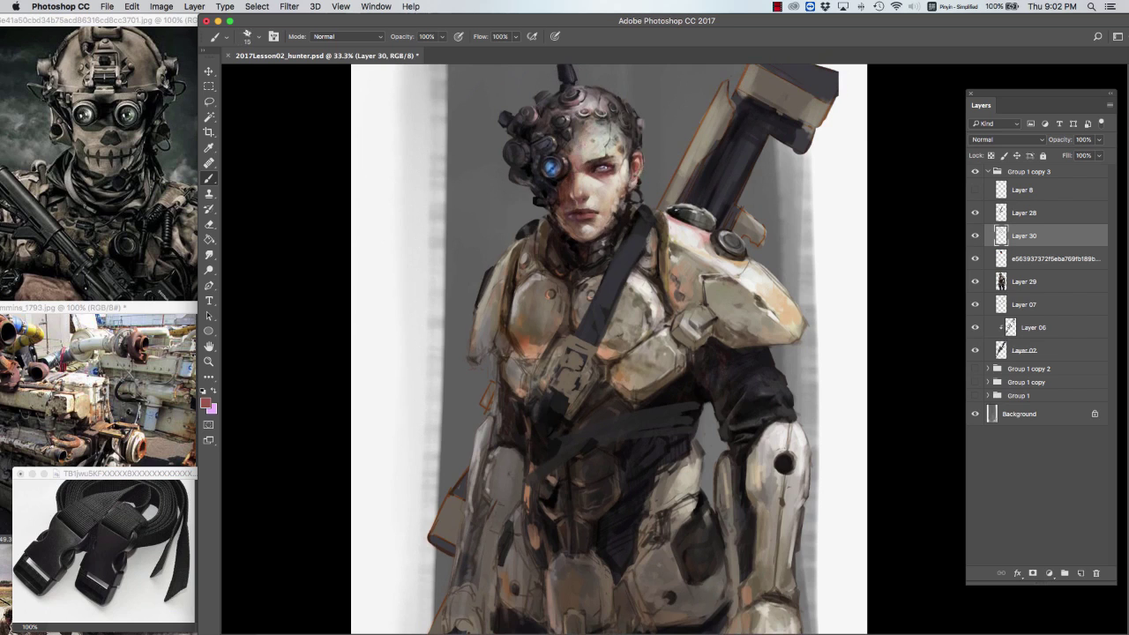
Step: Touch up the hunter's head and neck area on Layer 30 using dark tones sampled from the painting
left_click(634, 180, "alt")
scroll(636, 178, "down", 2)
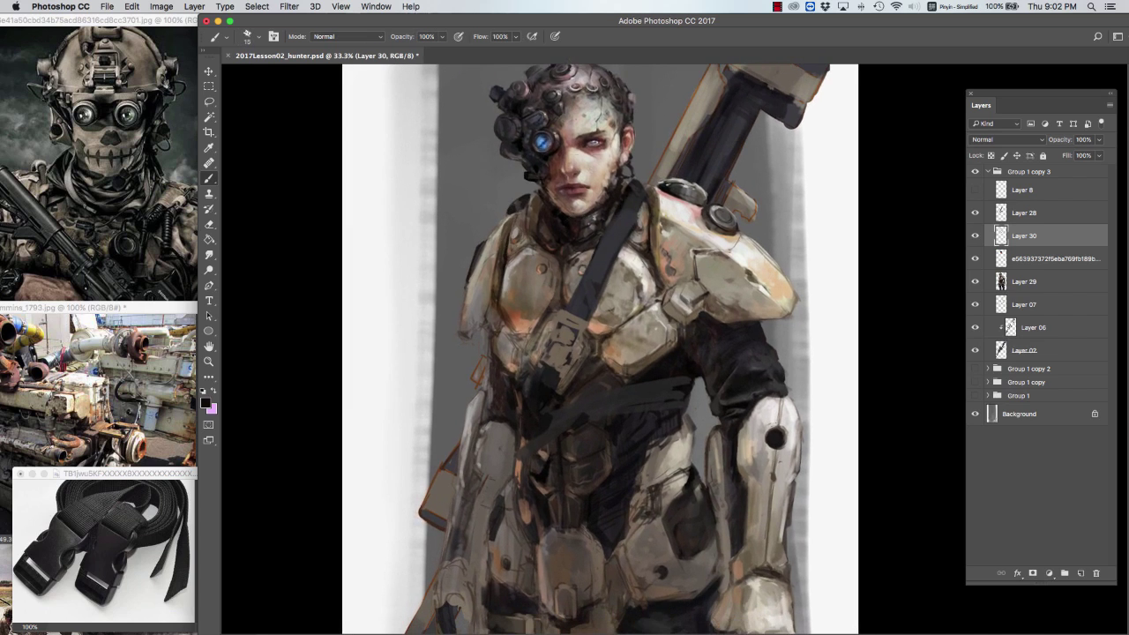
left_click(562, 217, "alt")
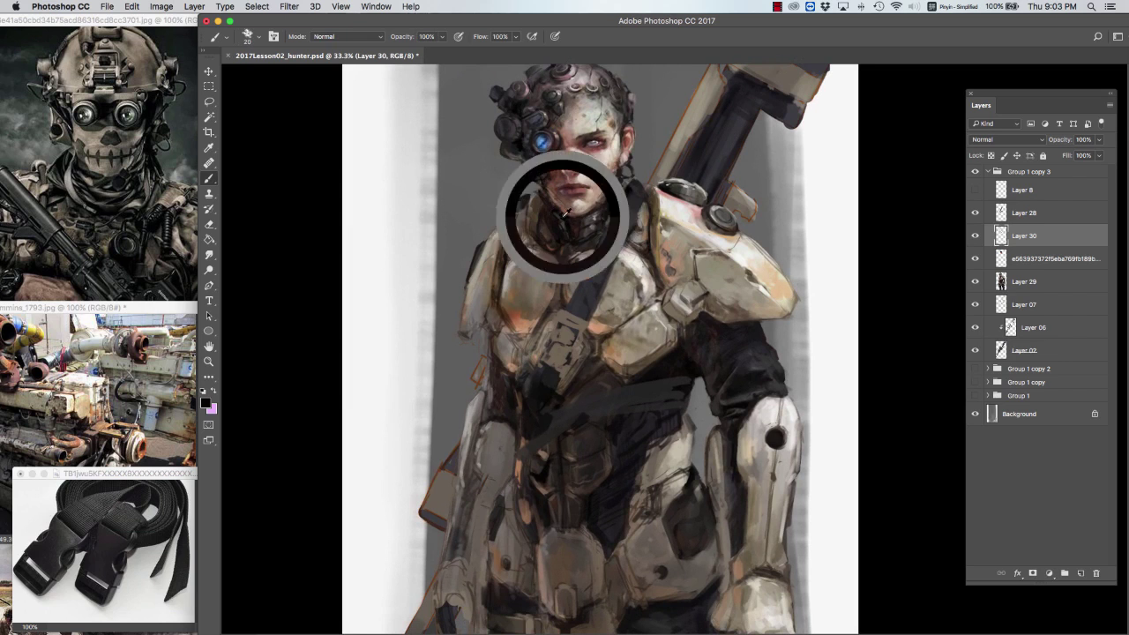
scroll(774, 140, "down", 3)
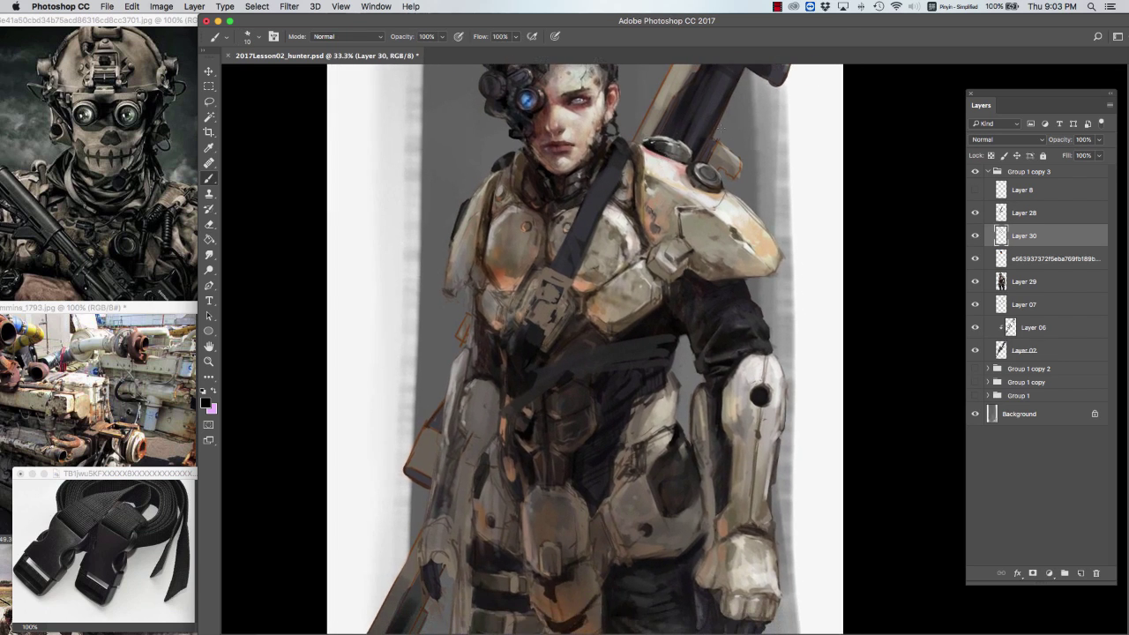
scroll(763, 145, "down", 1)
Step: Copy the grenade belt from the camouflaged soldier photo onto the hunter's waist and scale it to about 91%
key("ctrl+Tab")
key("ctrl+Tab")
key("ctrl+Tab")
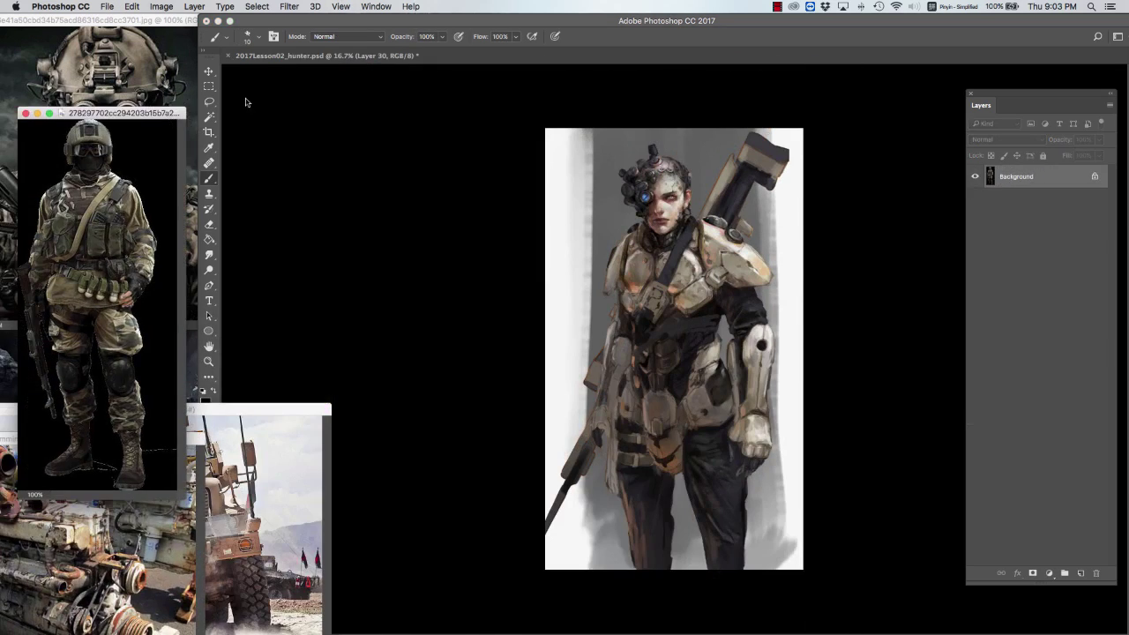
key("v")
left_click_drag(97, 282, 714, 375)
key("ctrl+t")
key("Return")
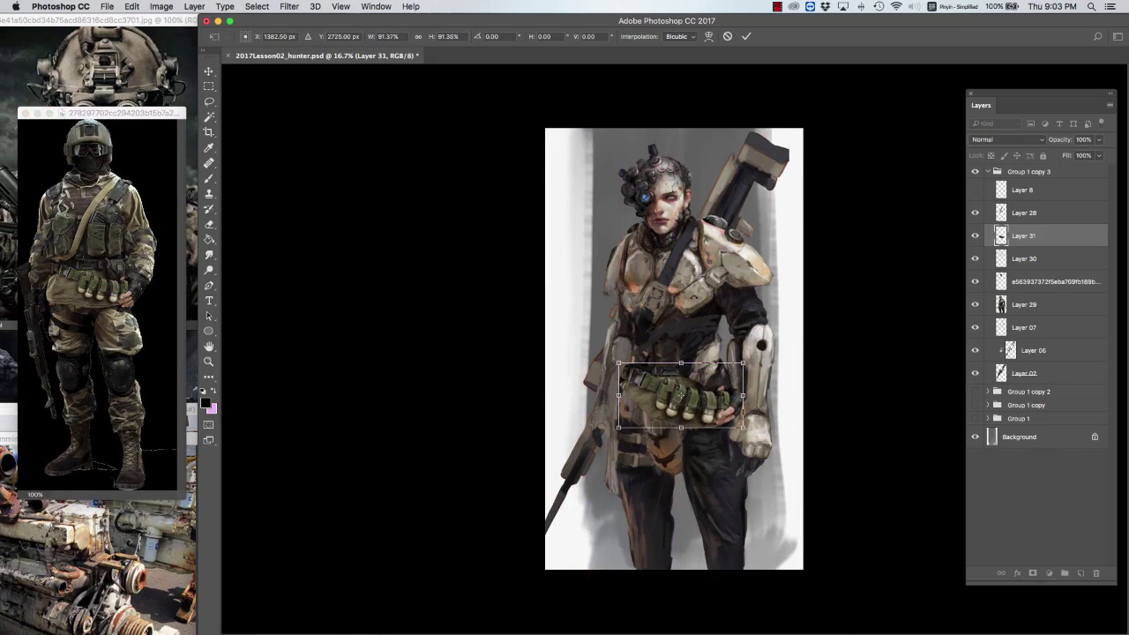
Step: Erase the soldier's hand and clothing around the pasted grenade belt on Layer 31, varying the eraser size
key("e")
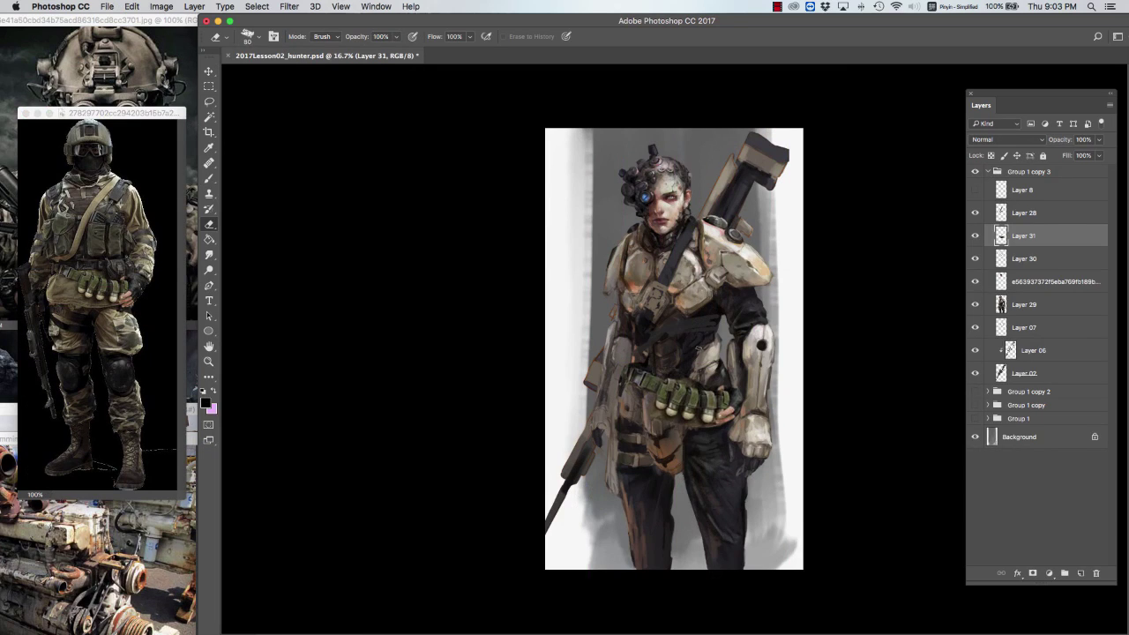
key("bracketright")
key("bracketright")
key("bracketright")
key("bracketright")
key("bracketright")
key("bracketright")
key("bracketright")
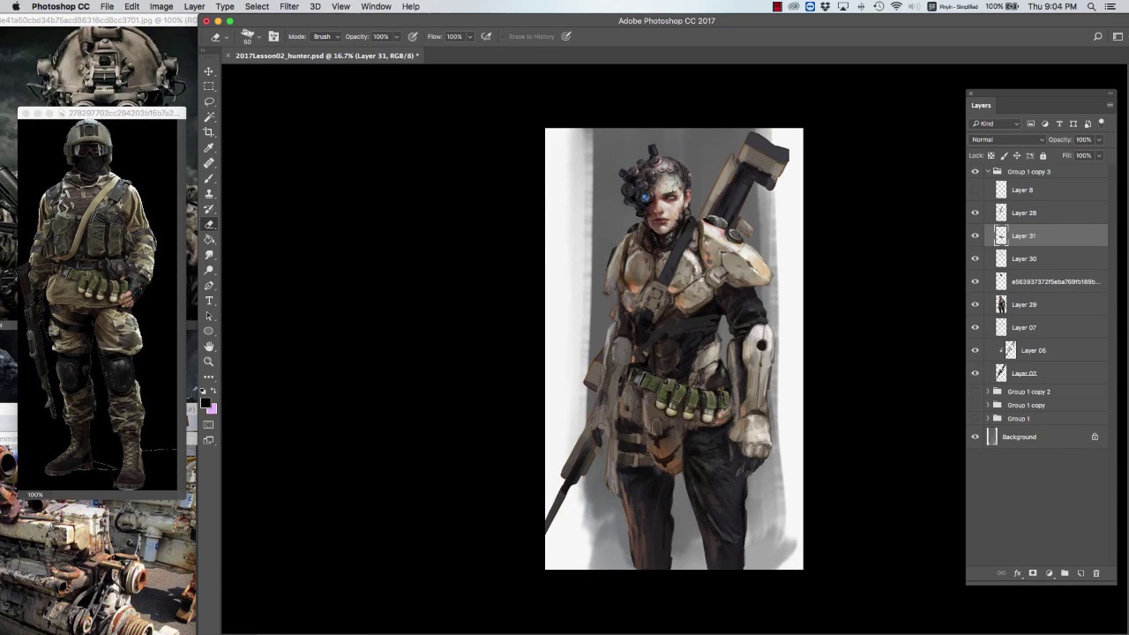
key("bracketleft")
key("bracketleft")
key("bracketleft")
key("bracketleft")
key("i")
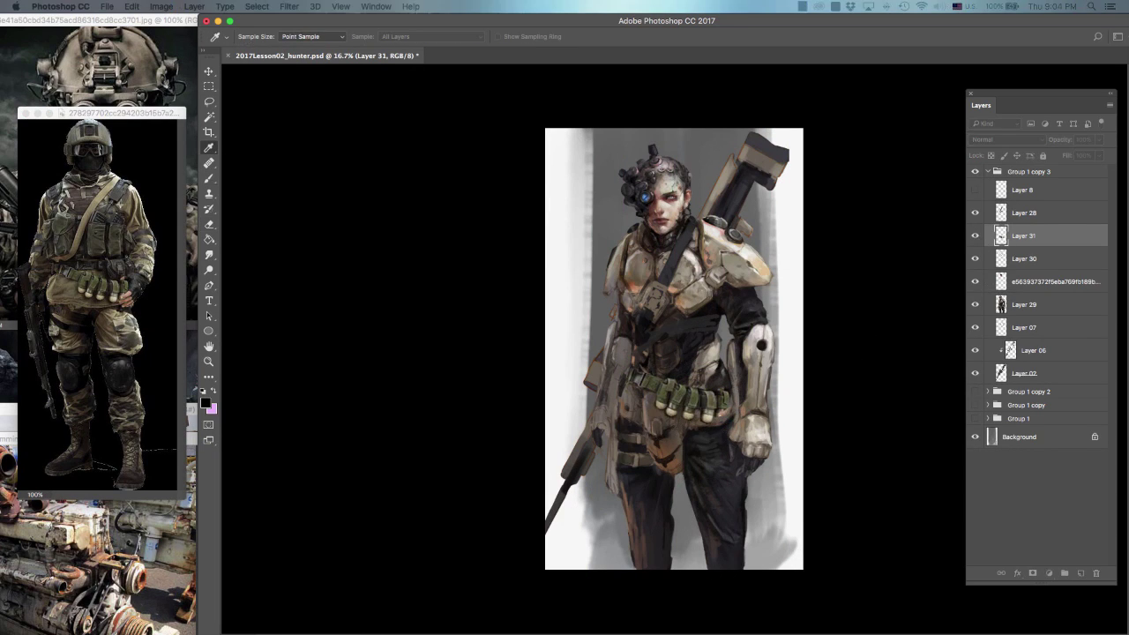
key("super+u")
key("Escape")
key("super+u")
key("Escape")
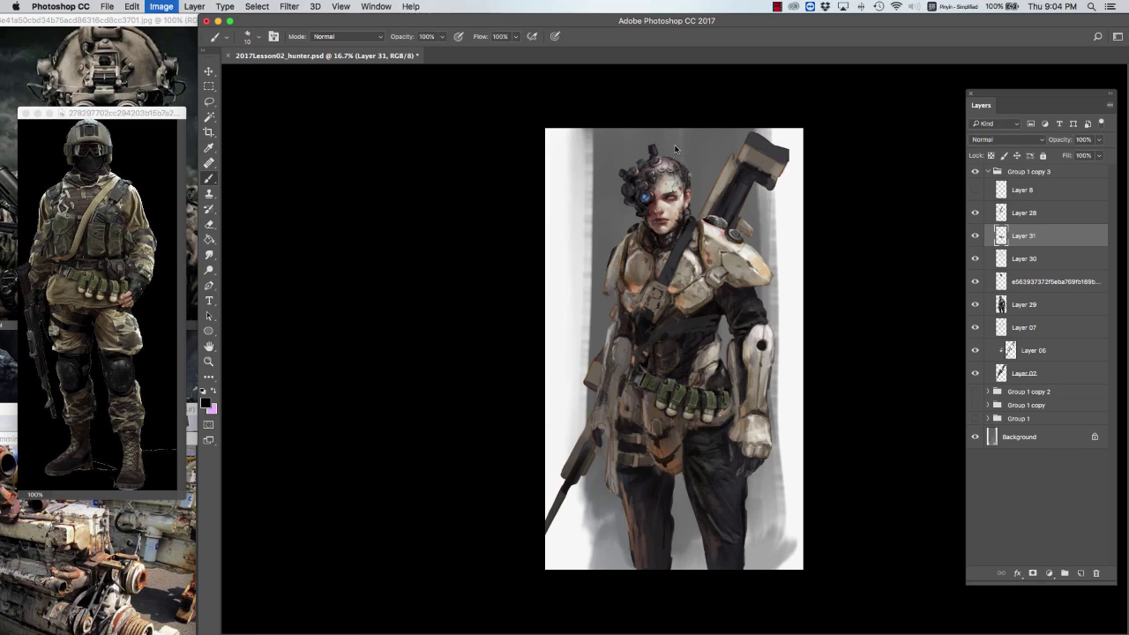
Step: Adjust the grenade belt's Hue/Saturation with hue +2 and saturation +17
key("super+u")
key("Up")
key("Up")
key("Tab")
key("shift+Up")
key("Up")
key("Up")
key("Up")
key("Up")
key("Up")
key("Up")
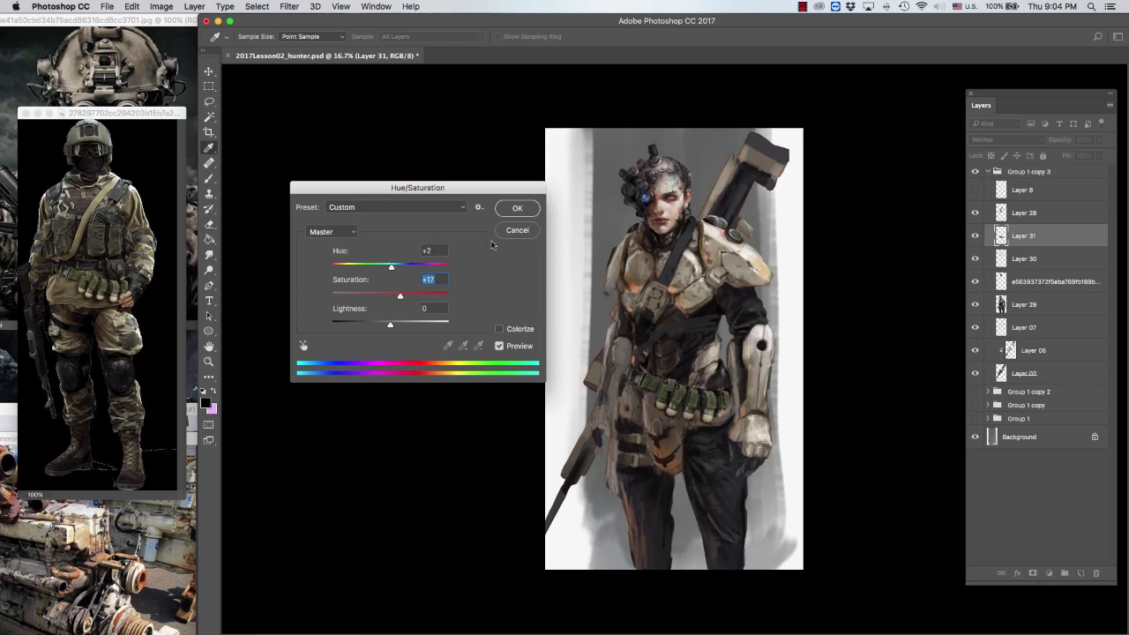
key("Return")
Step: Rotate the grenade belt about 5.5° counterclockwise and enlarge it to about 105%
key("super+minus")
key("super+t")
left_click_drag(738, 355, 735, 345)
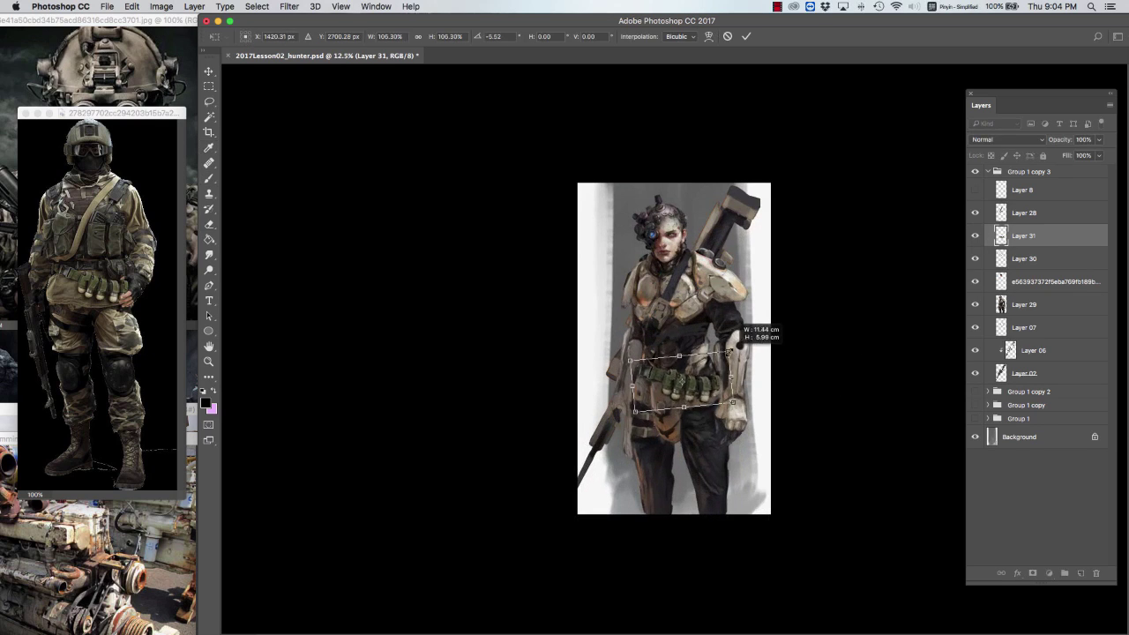
key("Return")
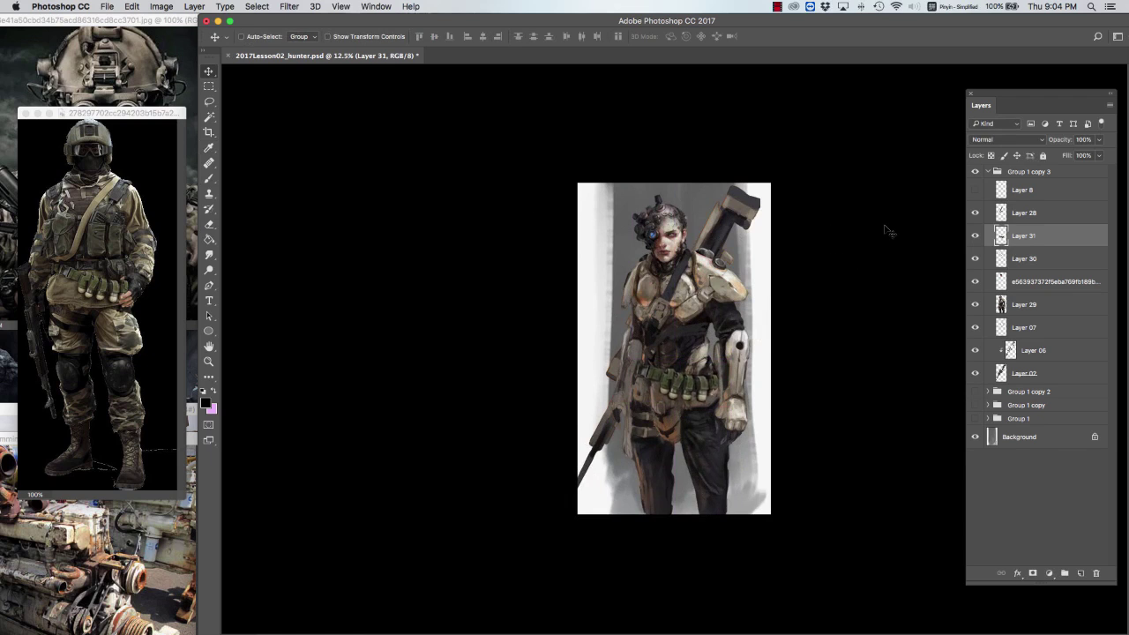
Step: Move the grenade belt up from the hips to the hunter's abdomen
key("super+t")
left_click_drag(679, 384, 679, 349)
key("Return")
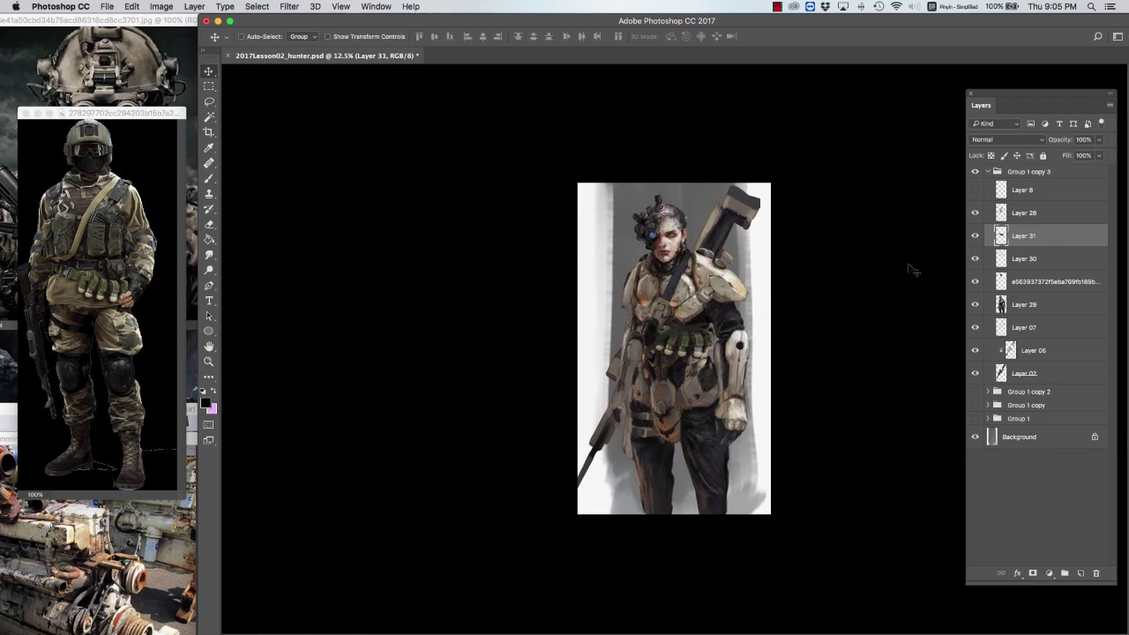
Step: Compare the figure with and without the grenade belt, and leave its Layer 31 hidden
left_click(976, 235)
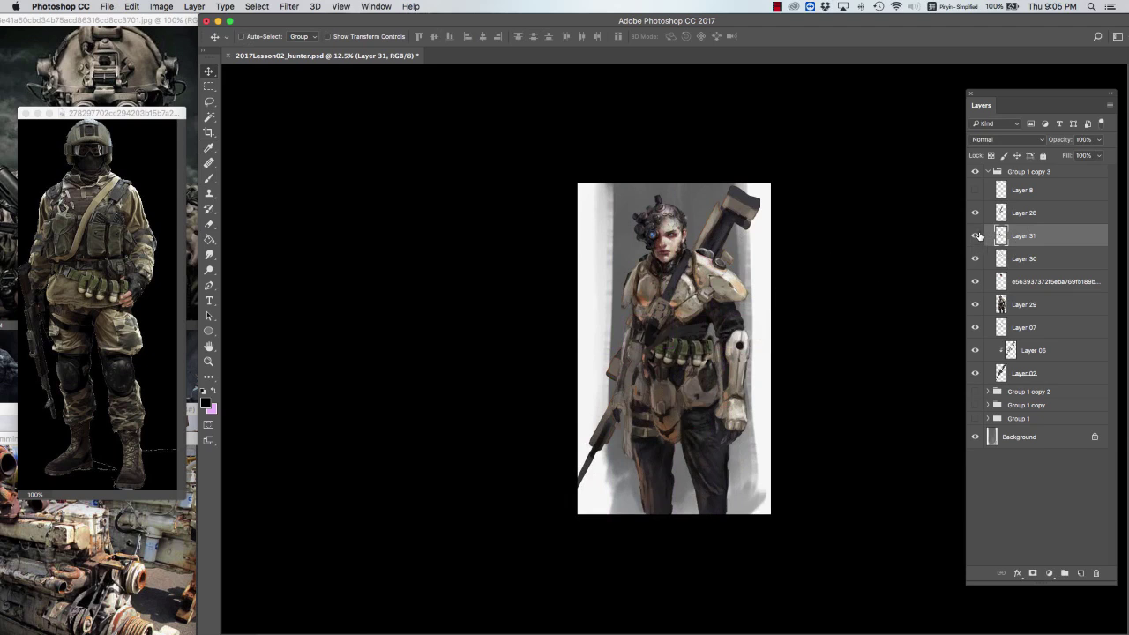
left_click(975, 236)
key("e")
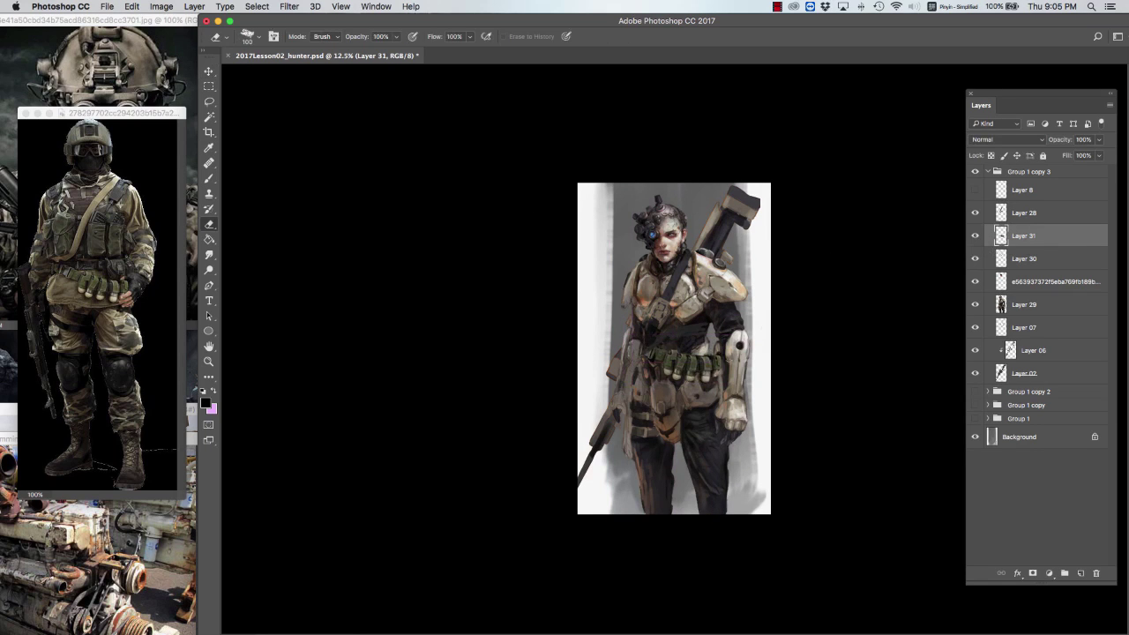
key("b")
key("super+equal")
left_click(976, 236)
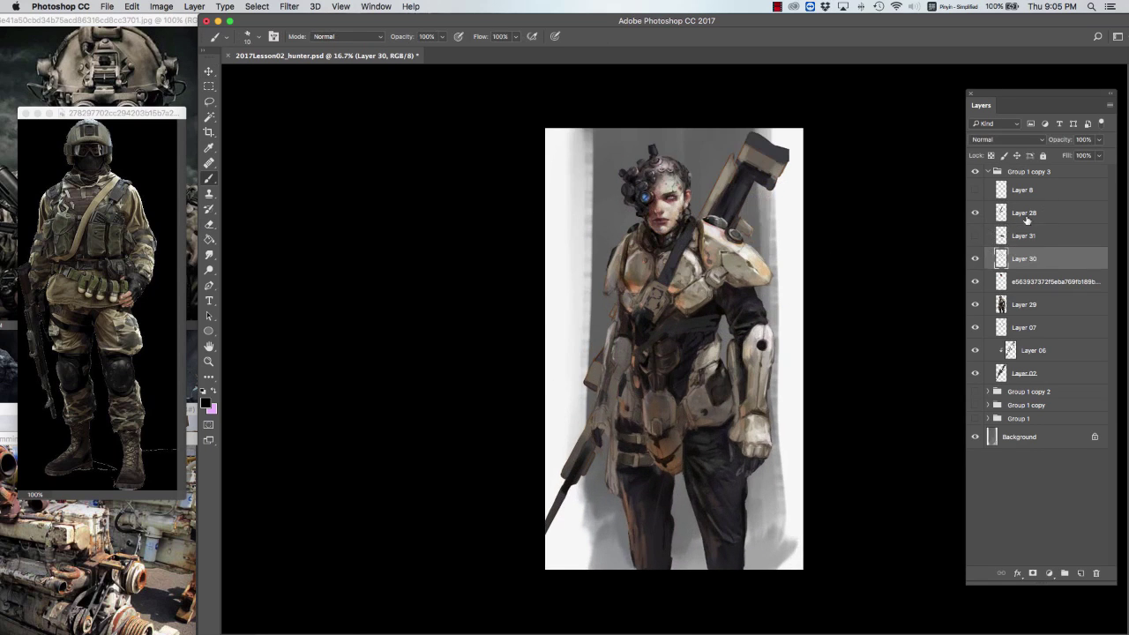
Step: Repaint the buckle at the lower end of the chest strap on Layer 28 with browns sampled from the armour and strap
left_click(1041, 213)
key("bracketright")
key("bracketright")
key("bracketright")
key("bracketright")
key("bracketright")
left_click(659, 291, "alt")
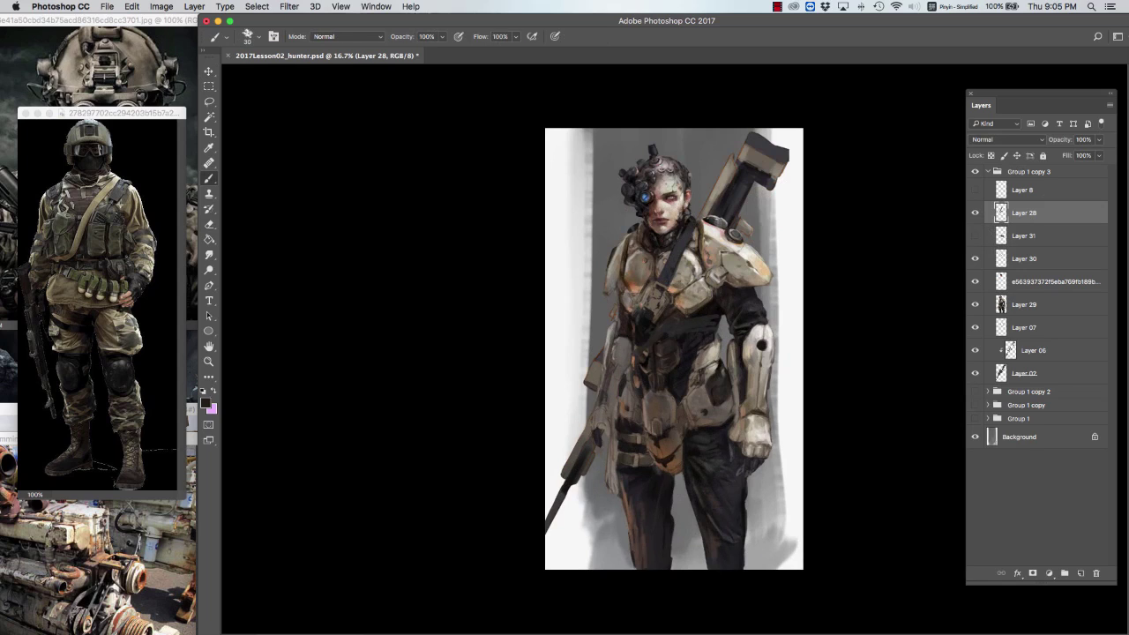
left_click(659, 291, "alt")
left_click(651, 310, "alt")
left_click(653, 308, "alt")
left_click(684, 275, "alt")
left_click(650, 321, "alt")
left_click(642, 325, "alt")
key("e")
key("b")
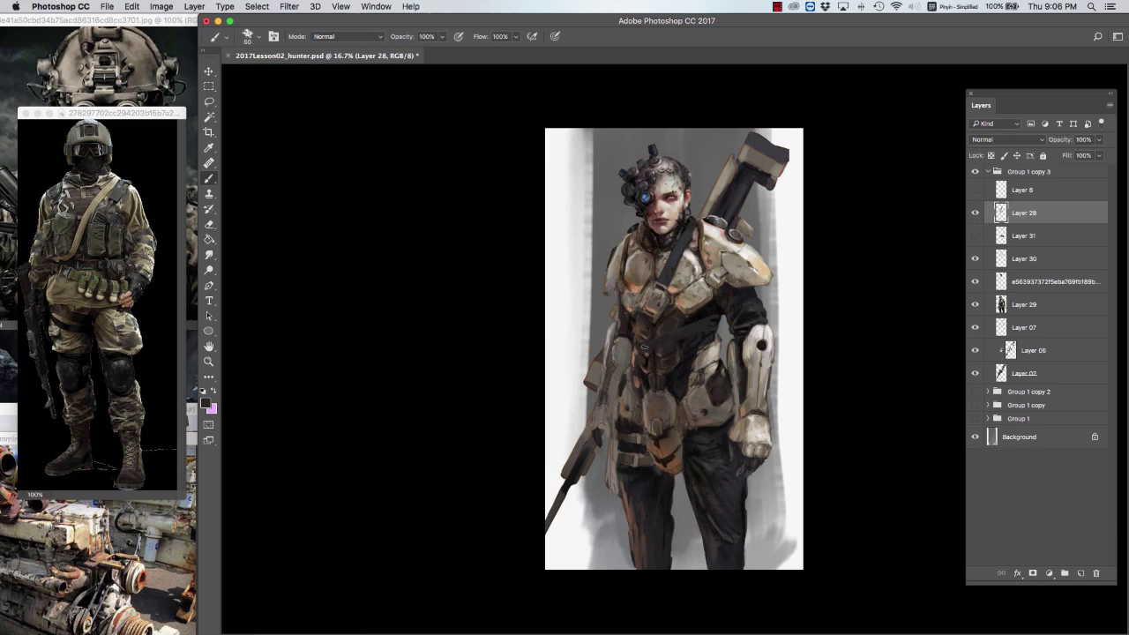
Step: Paint an orange-brown buckle and dark strap details across the hunter's abdomen on Layer 28
left_click(649, 345, "alt")
left_click(700, 291, "alt")
mouse_move(657, 344)
left_mouse_down()
mouse_move(677, 345)
mouse_move(667, 342)
left_mouse_up()
key("bracketleft")
key("bracketleft")
key("bracketleft")
key("bracketleft")
key("bracketleft")
left_click(674, 346, "alt")
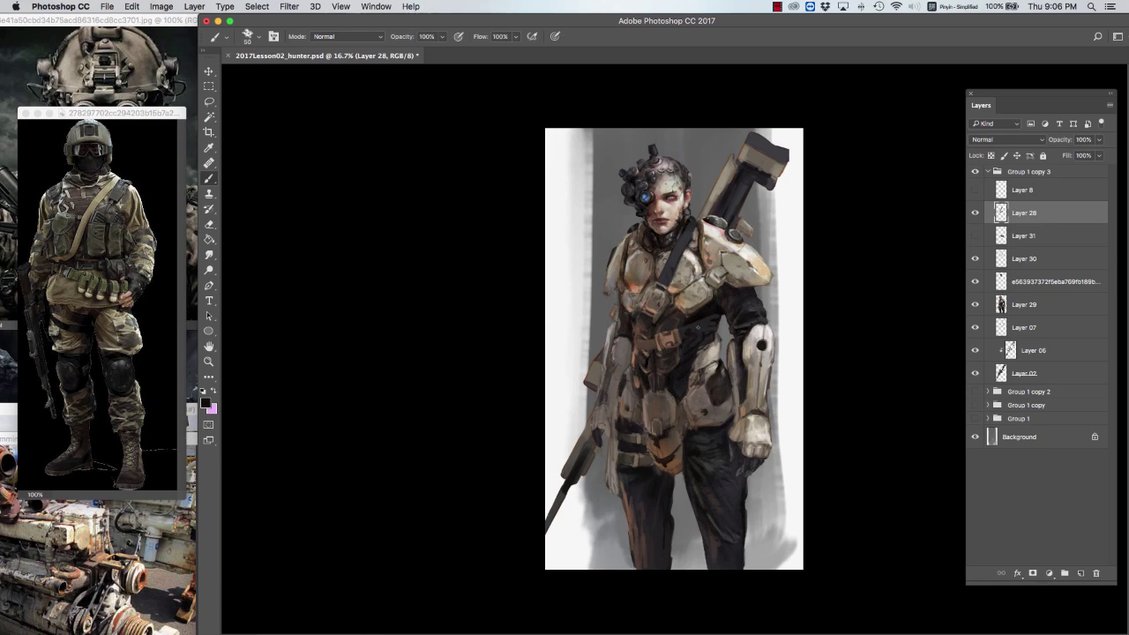
key("e")
key("b")
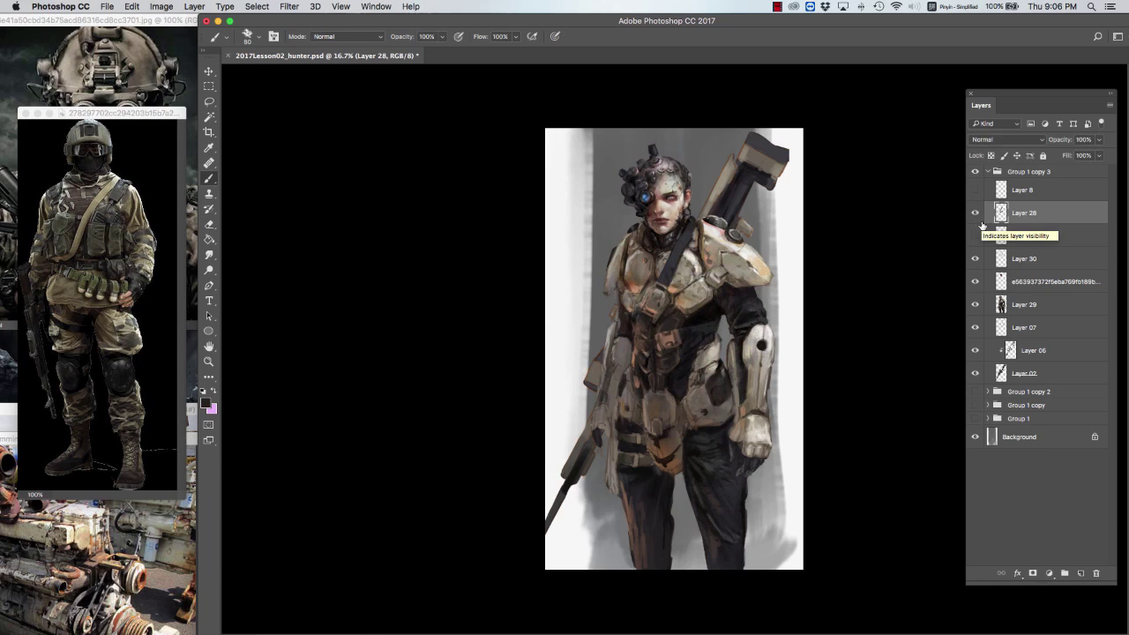
Step: Select Layer 30, bring the rusty engine reference photo forward, and hide the panels around the canvas
left_click(1029, 260)
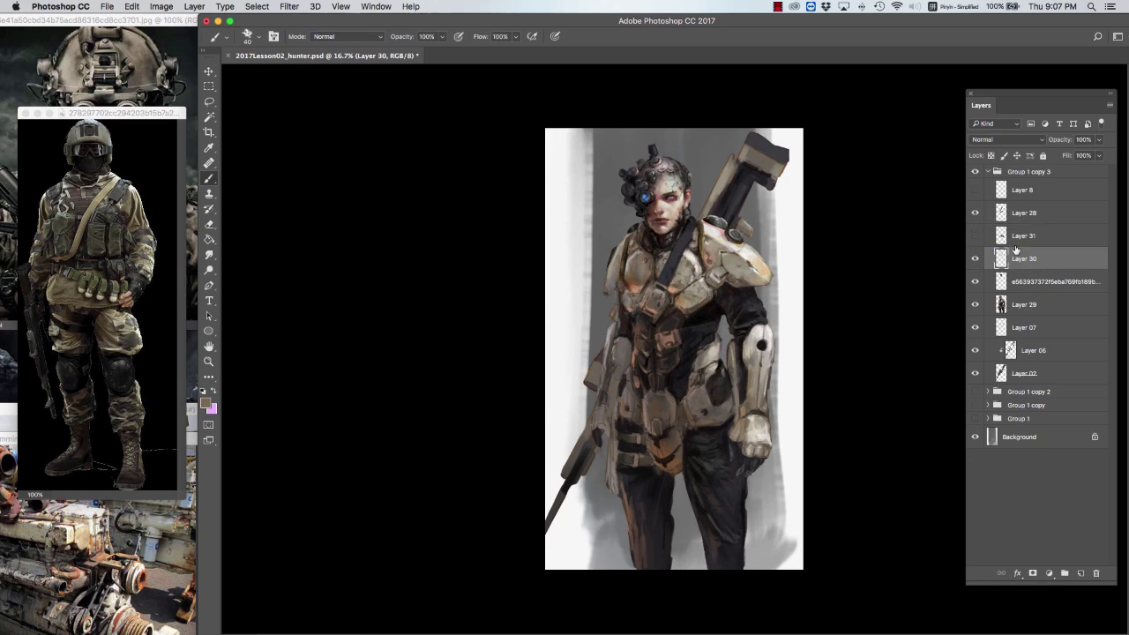
left_click(190, 406)
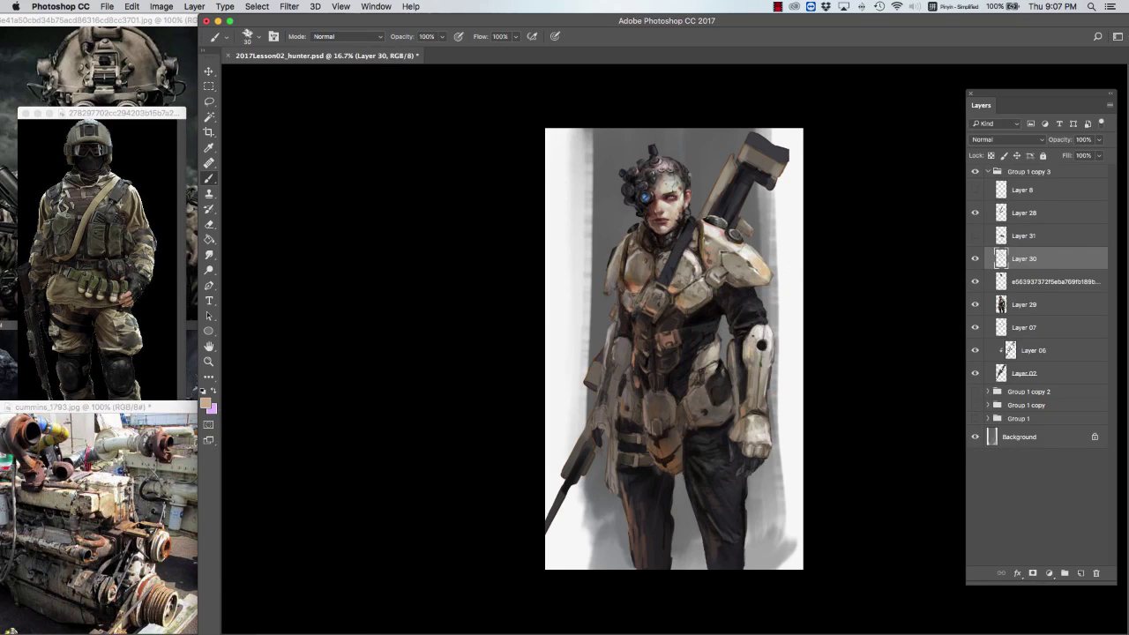
key("Tab")
Step: Paint the upper part of the diagonal chest strap a worn dark red on Layer 28
scroll(757, 267, "up", 2)
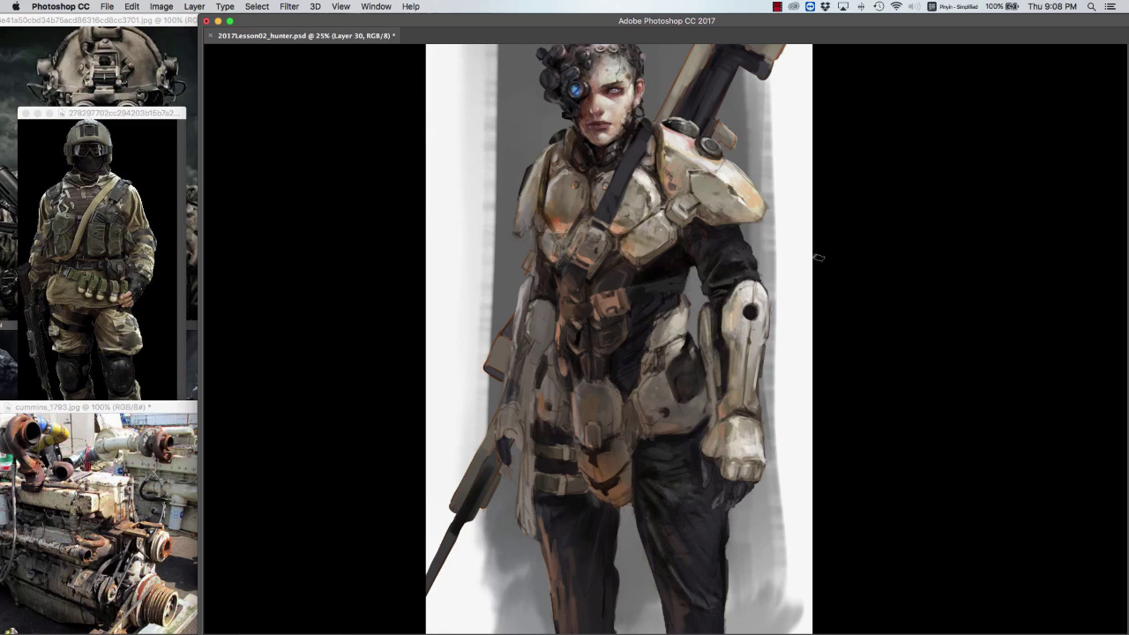
scroll(719, 375, "right", 2)
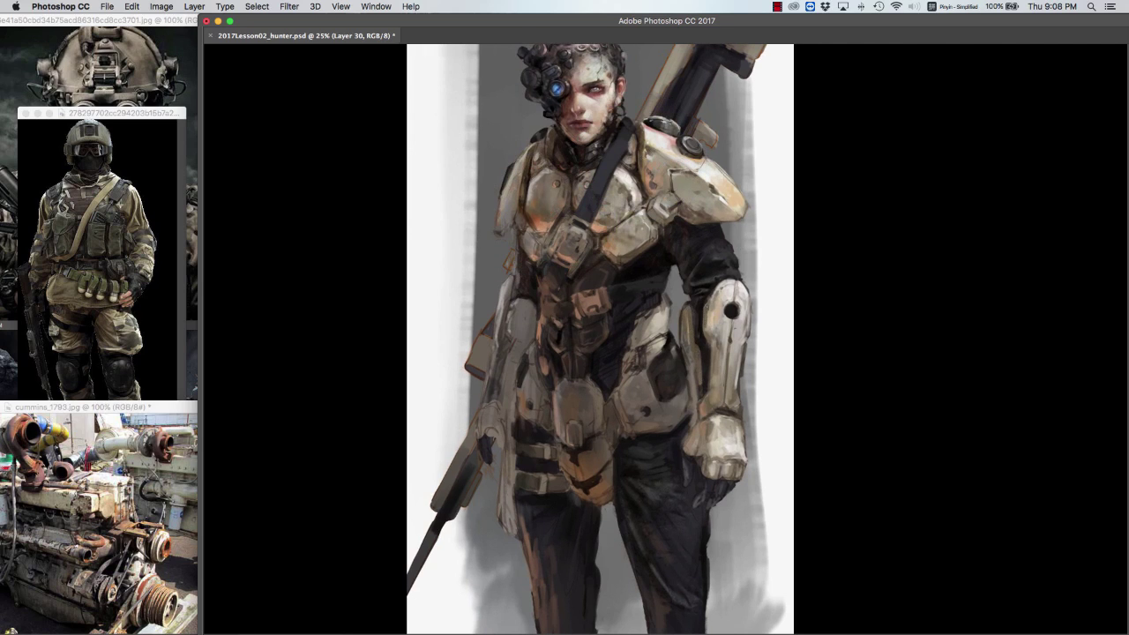
scroll(717, 309, "up", 3)
scroll(716, 309, "right", 1)
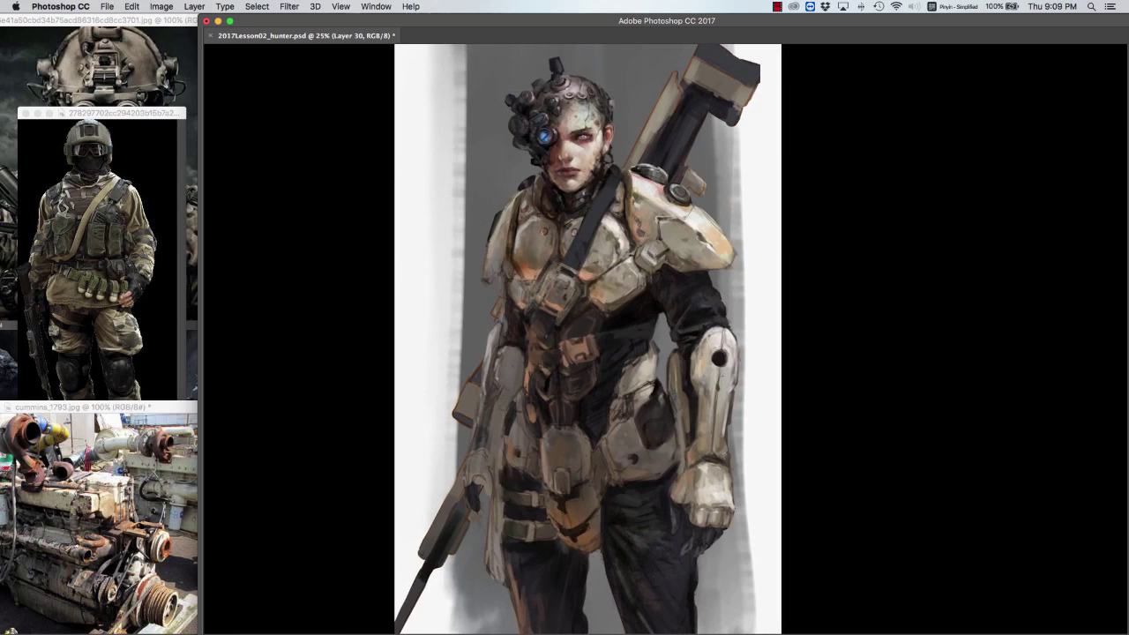
scroll(588, 339, "down", 1)
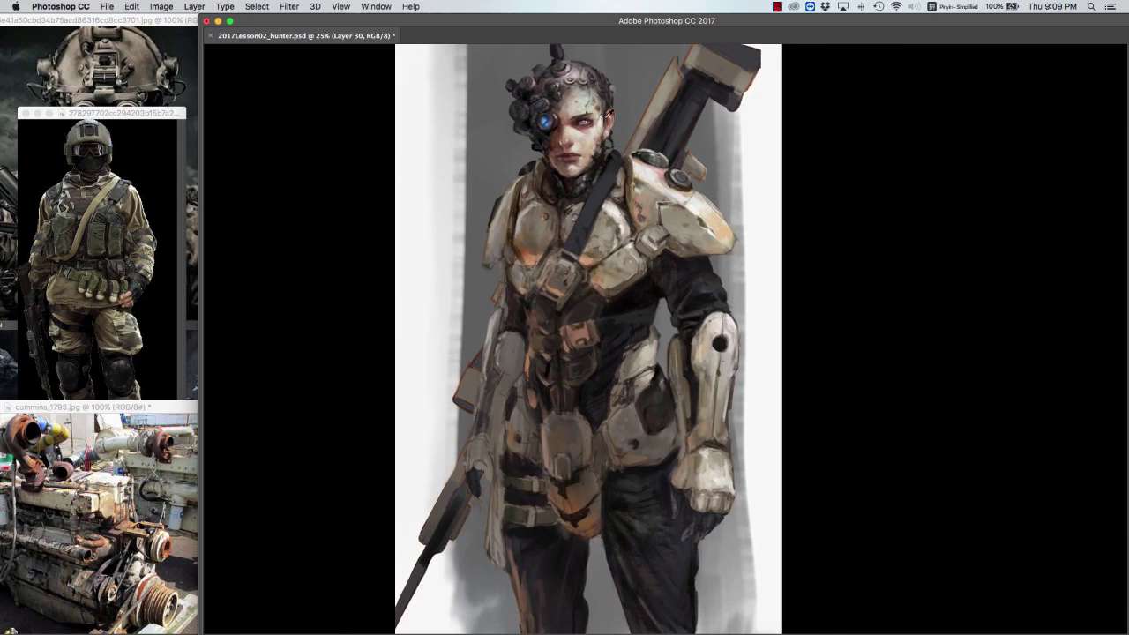
scroll(792, 159, "up", 1)
scroll(792, 158, "left", 2)
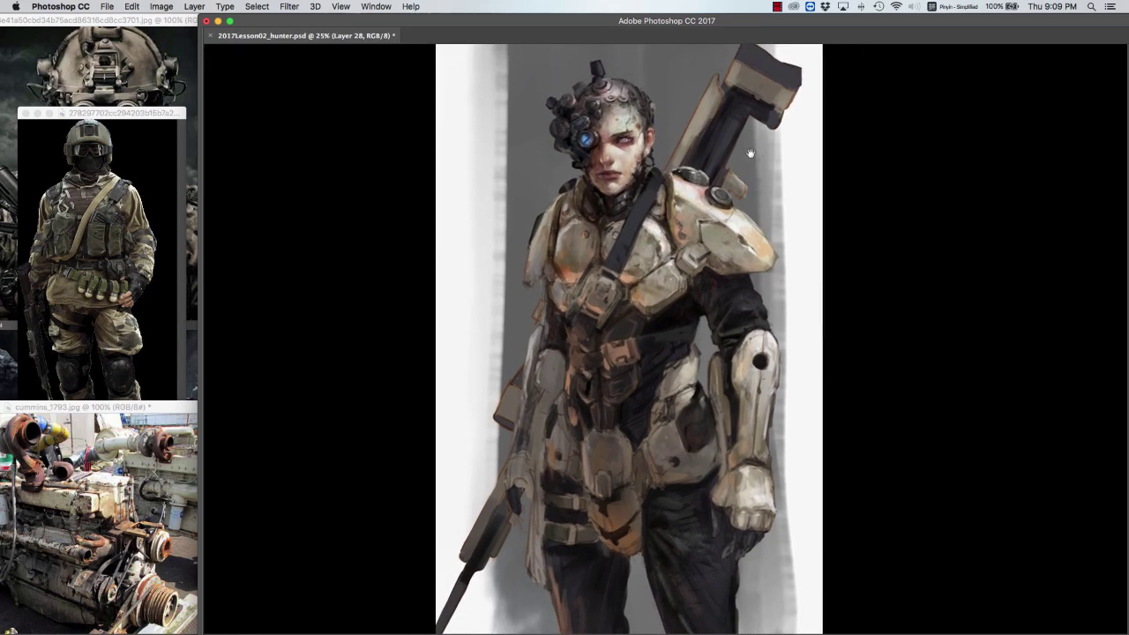
left_click_drag(629, 185, 596, 240)
scroll(900, 167, "down", 1)
scroll(900, 167, "right", 1)
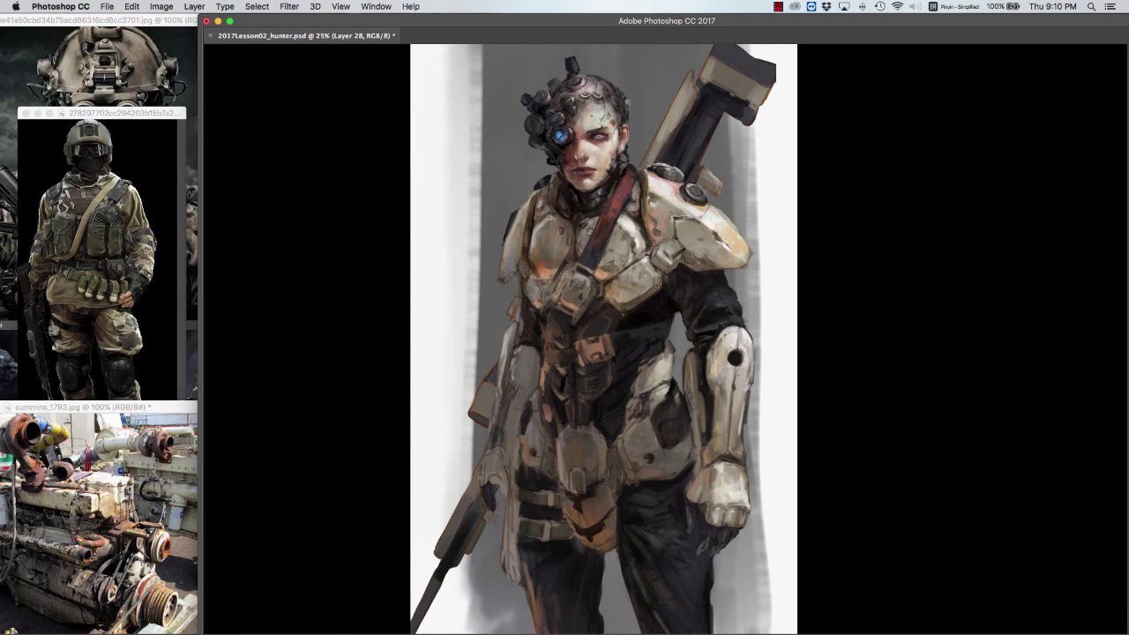
scroll(600, 340, "down", 1)
scroll(600, 340, "right", 1)
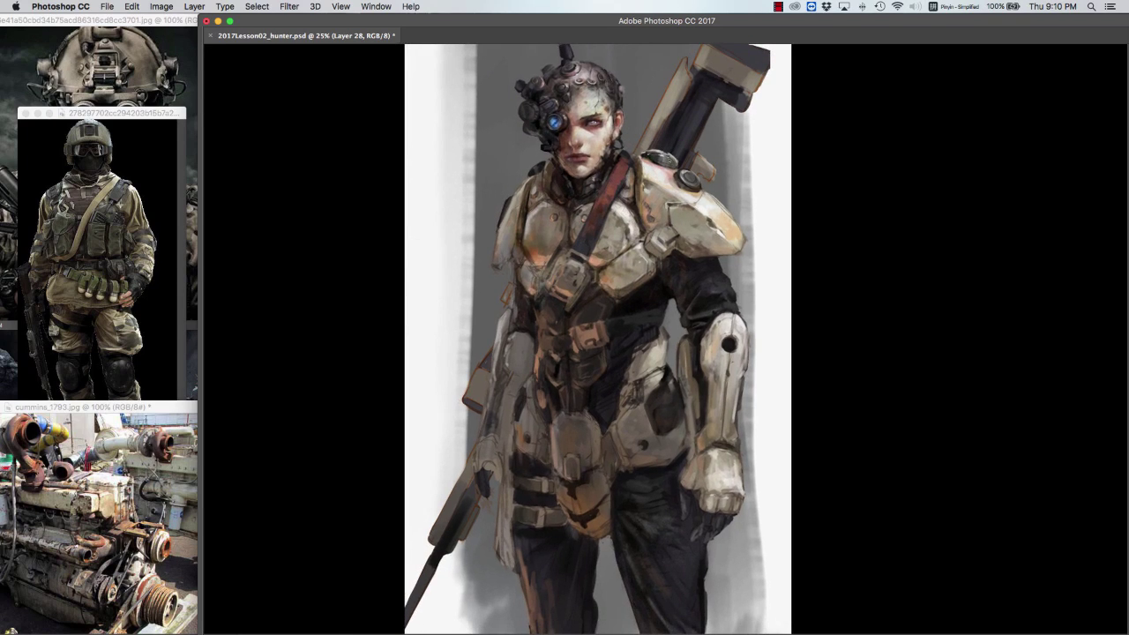
left_click_drag(622, 160, 616, 207)
Step: Show the panels again and refine the chest strap's buckle and lower end with sampled dark tones
key("Tab")
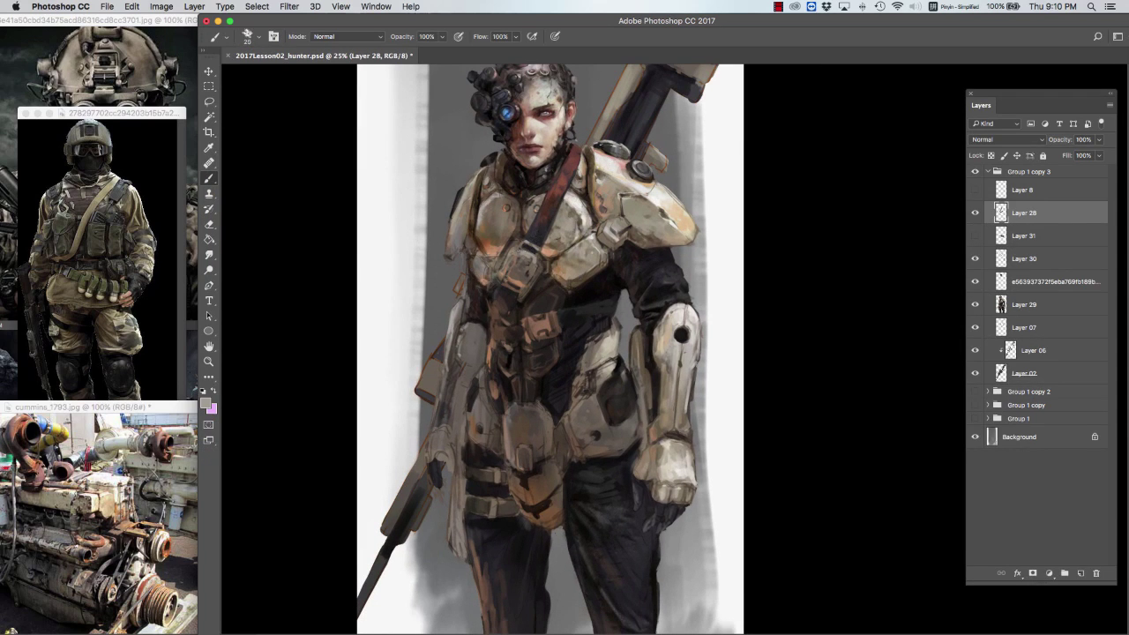
left_click(519, 276, "alt")
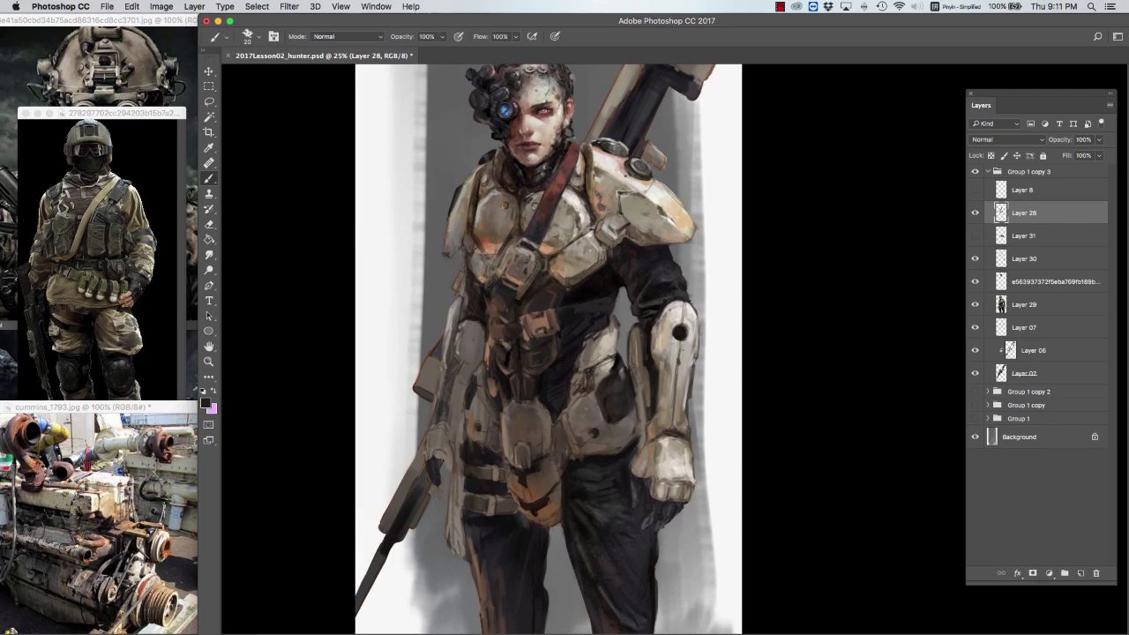
left_click(535, 229, "alt")
left_click(535, 232, "alt")
key("e")
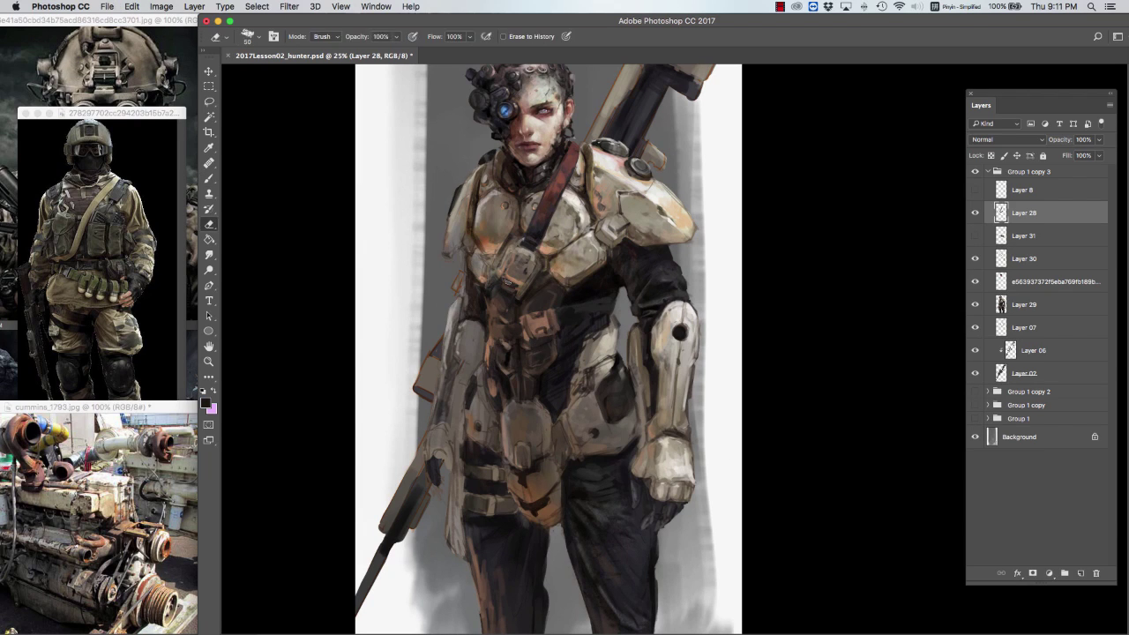
key("b")
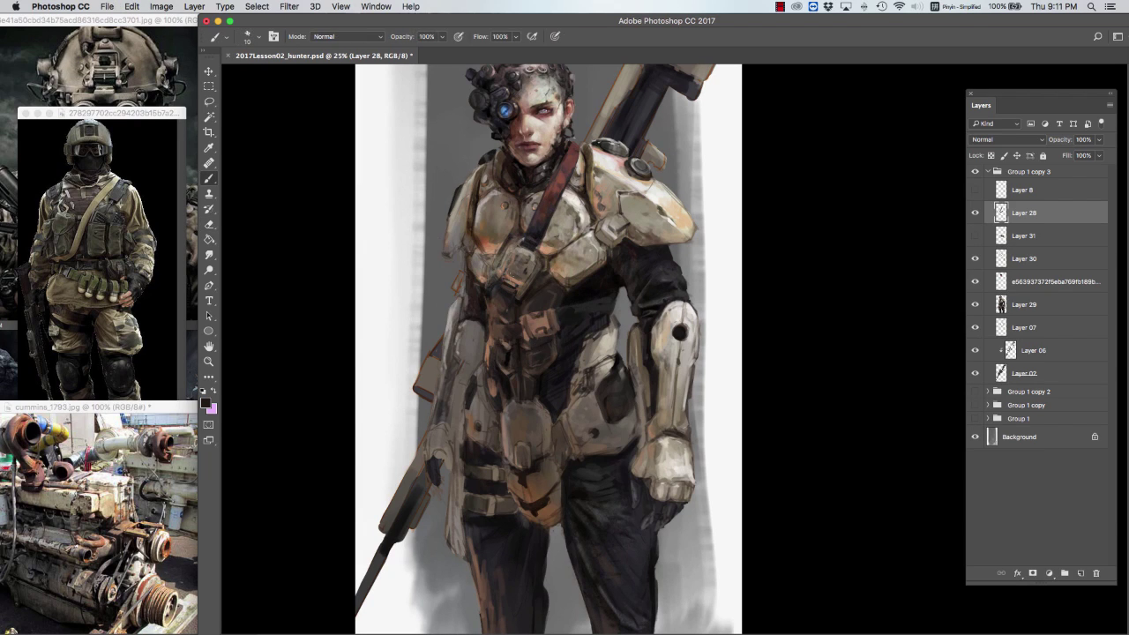
key("bracketright")
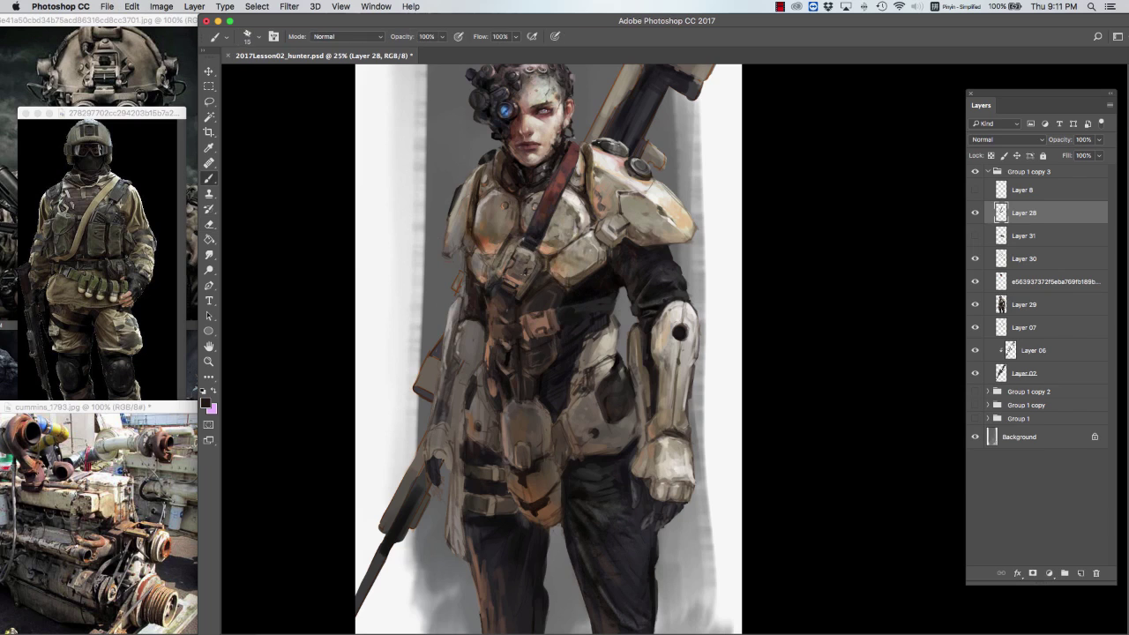
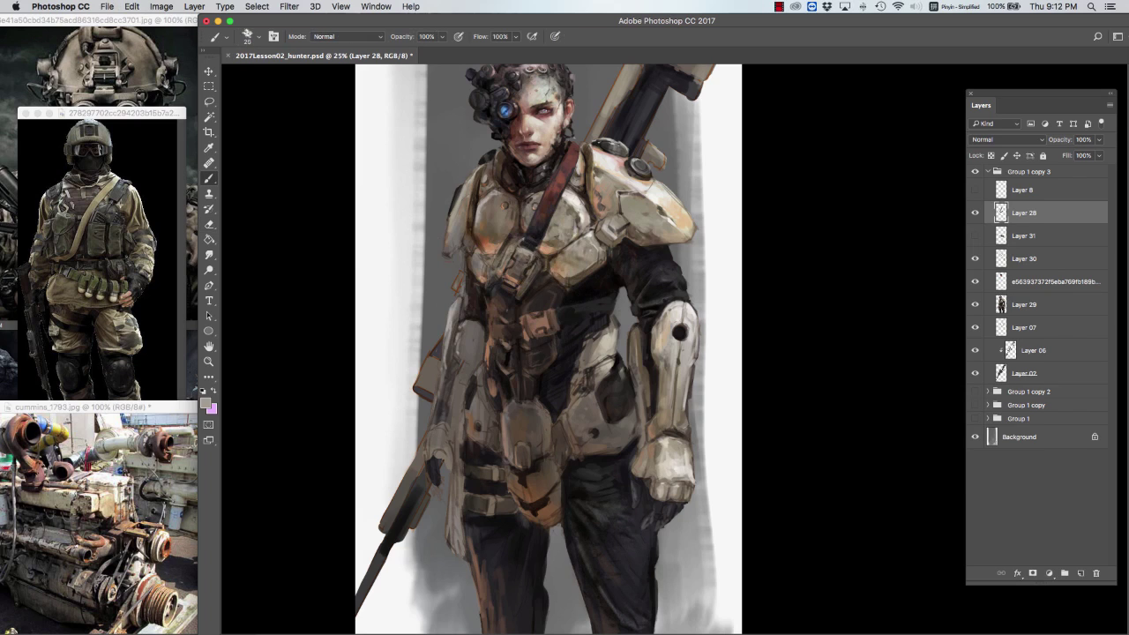
Step: Refine the chest strap's buckle and its edges with sampled tones, painting and erasing on Layer 28
key("bracketleft")
key("bracketright")
left_click(535, 261, "alt")
scroll(535, 261, "down", 1)
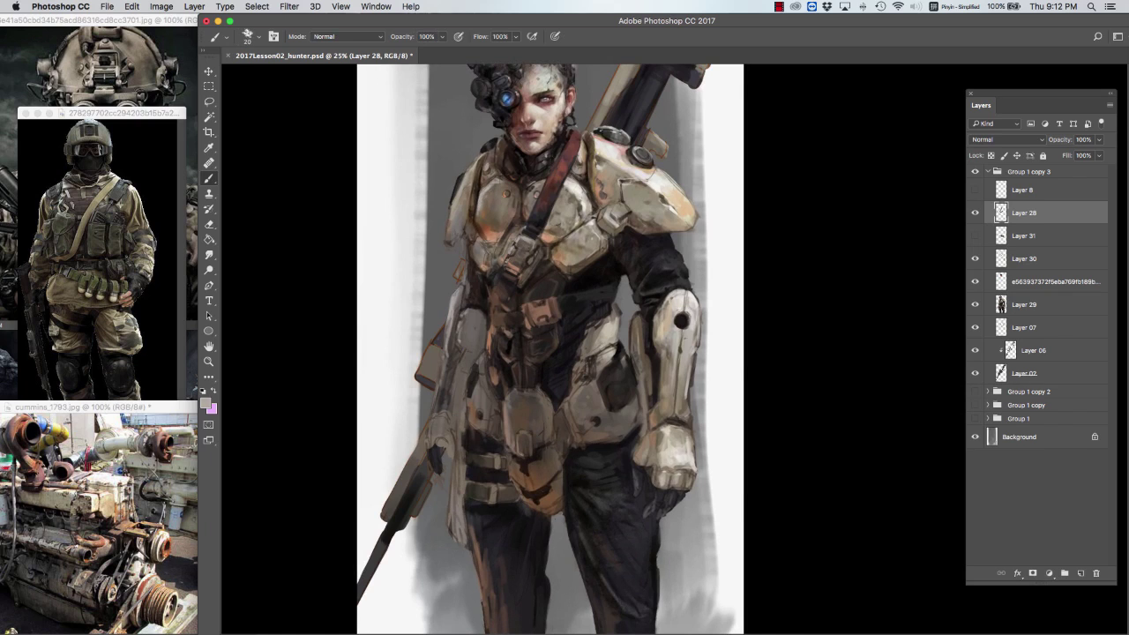
left_click(538, 238, "alt")
key("e")
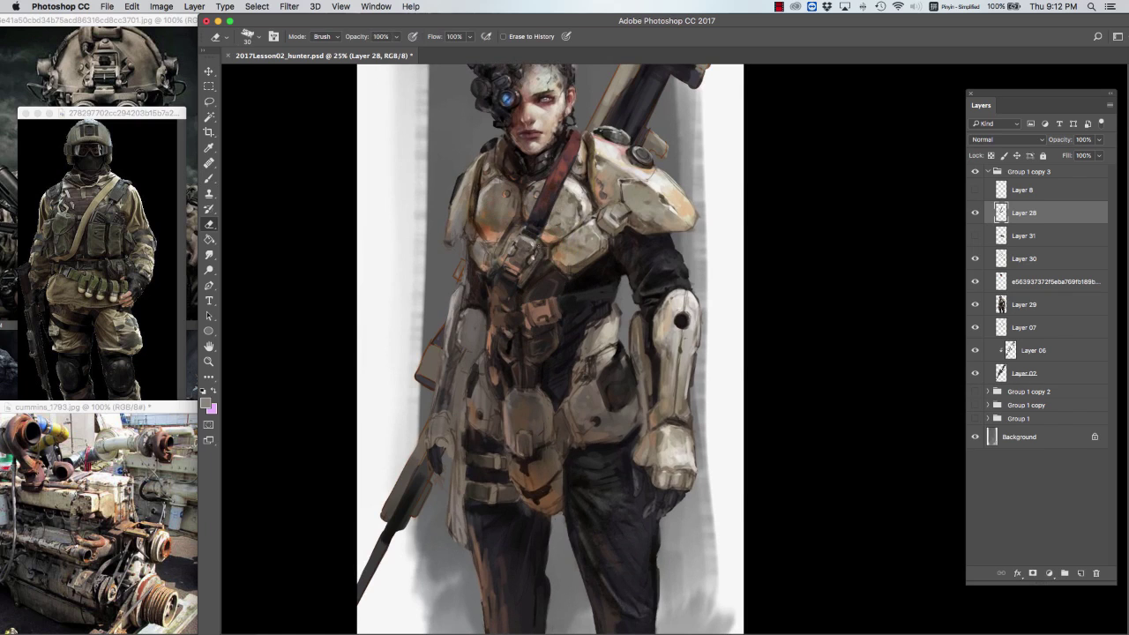
key("b")
left_click(526, 250, "alt")
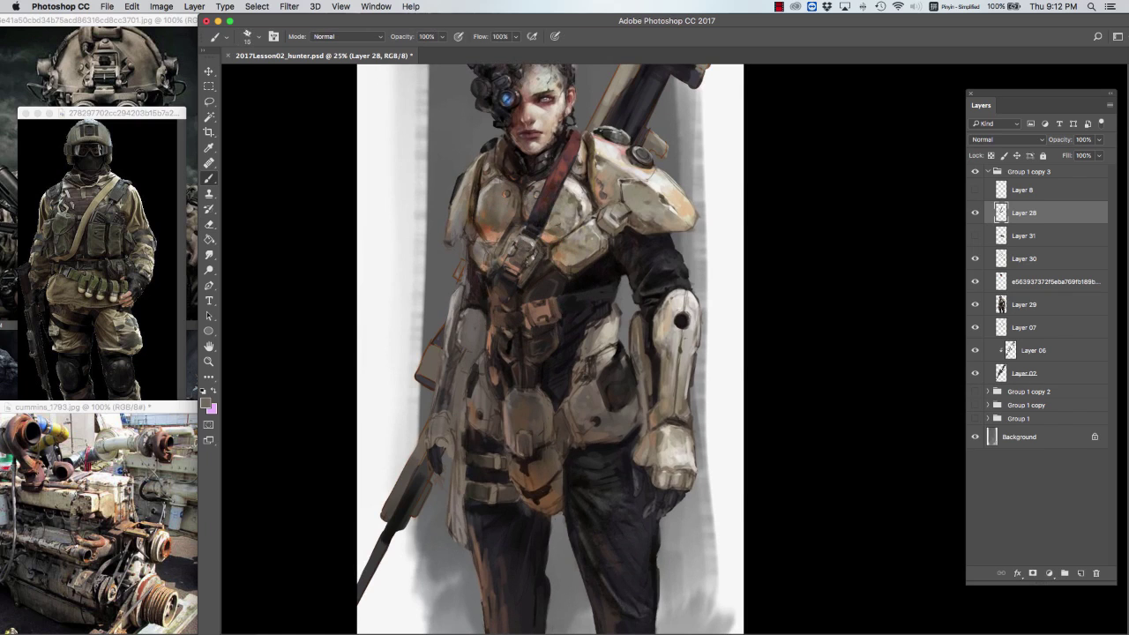
key("e")
key("b")
left_click(524, 249, "alt")
key("e")
key("b")
left_click(539, 243, "alt")
key("super+minus")
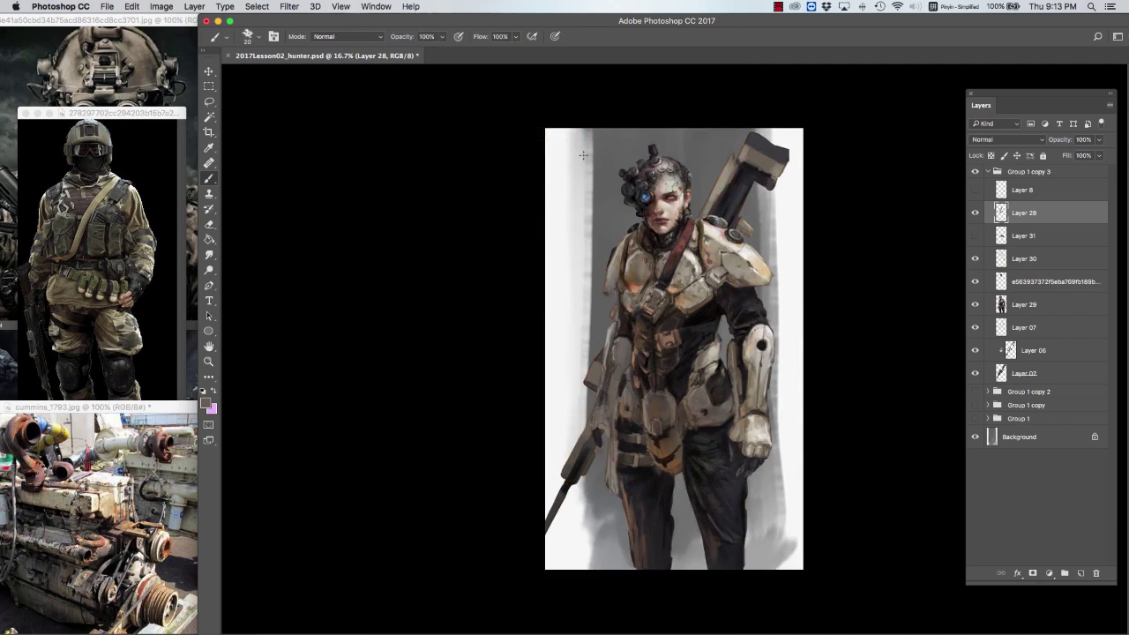
Step: Touch up the upper abdomen just below the chest buckle with sampled colours, erasing the excess paint
key("super+plus")
left_click(628, 322, "alt")
key("e")
key("b")
left_click(628, 322, "alt")
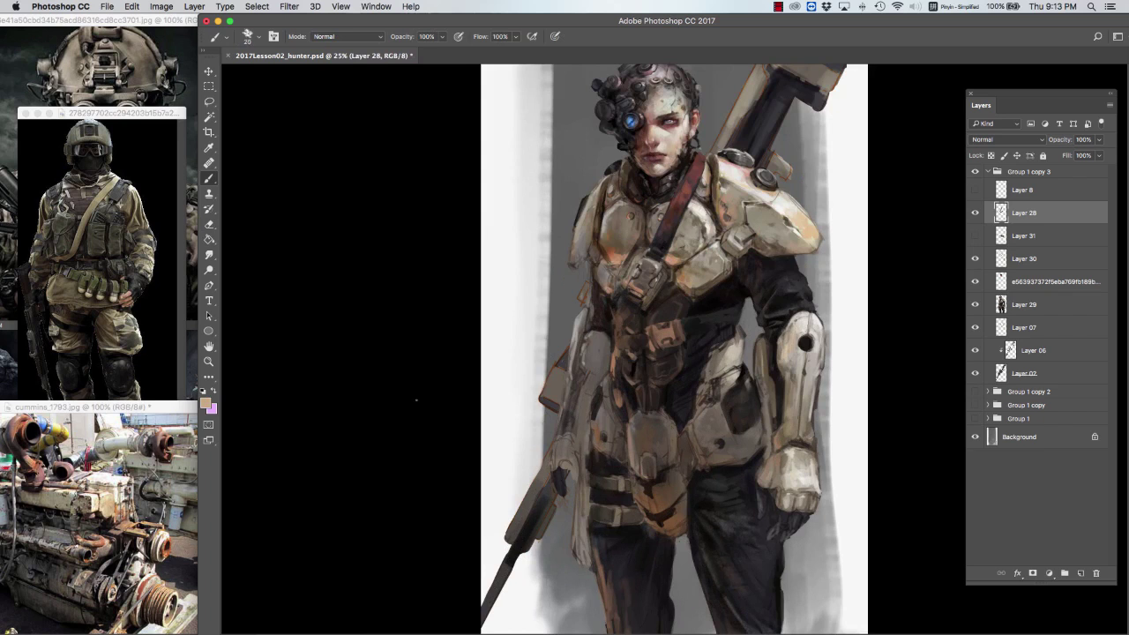
key("e")
scroll(807, 277, "right", 2)
scroll(806, 277, "down", 1)
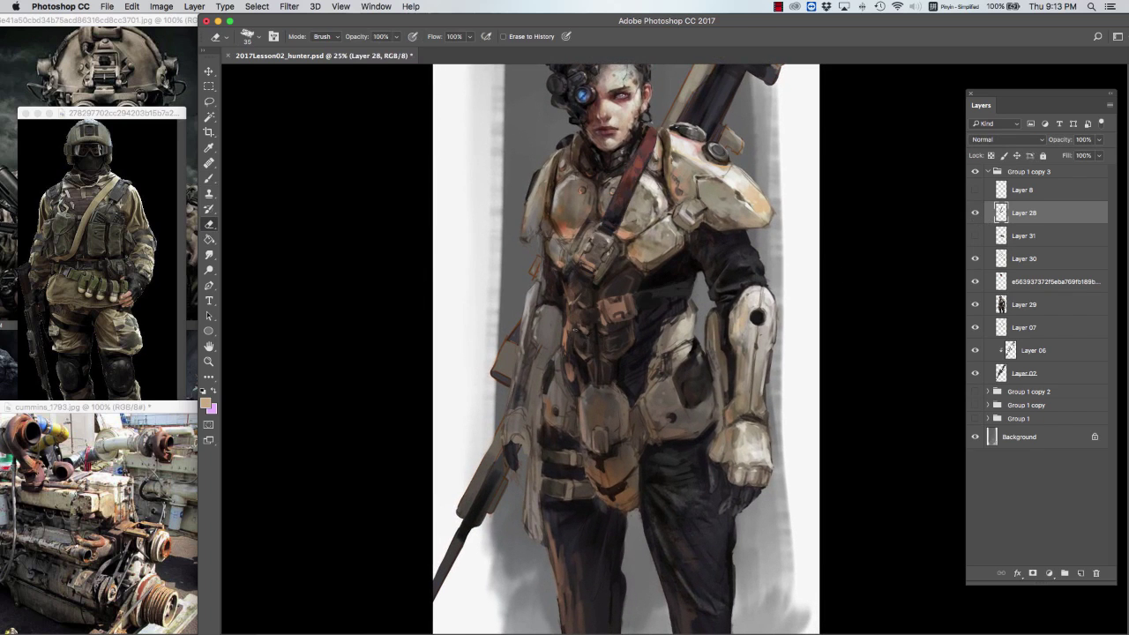
Step: Duplicate the chest buckle onto its own layer, transform it into place across the abdomen strap, and merge it with Layer 28
key("super+j")
key("super+t")
mouse_move(664, 265)
left_mouse_down()
mouse_move(672, 310)
mouse_move(653, 309)
left_mouse_up()
key("Return")
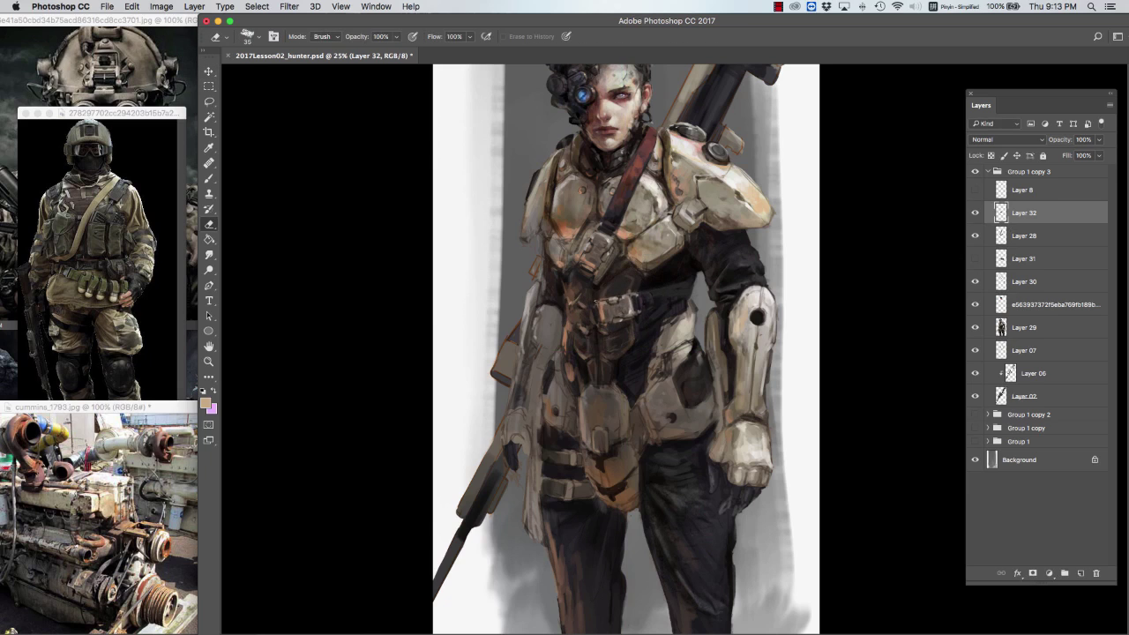
right_click(1050, 213)
left_click(927, 469)
Step: Blend the abdomen buckle into the surrounding strap with dark strokes on Layer 32
key("b")
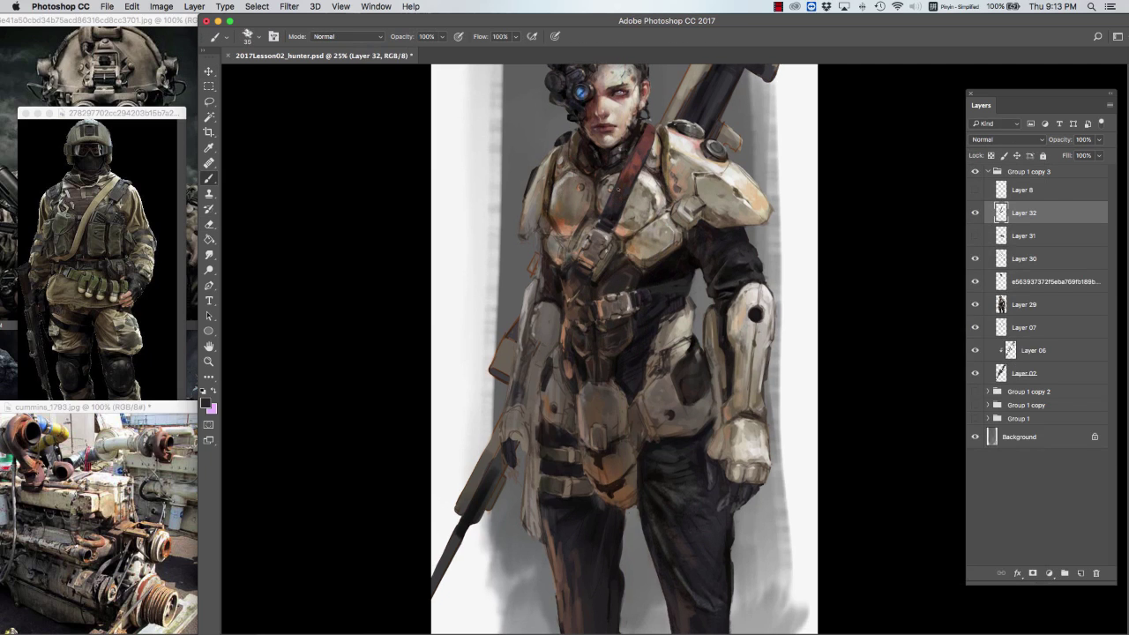
key("bracketright")
key("super+minus")
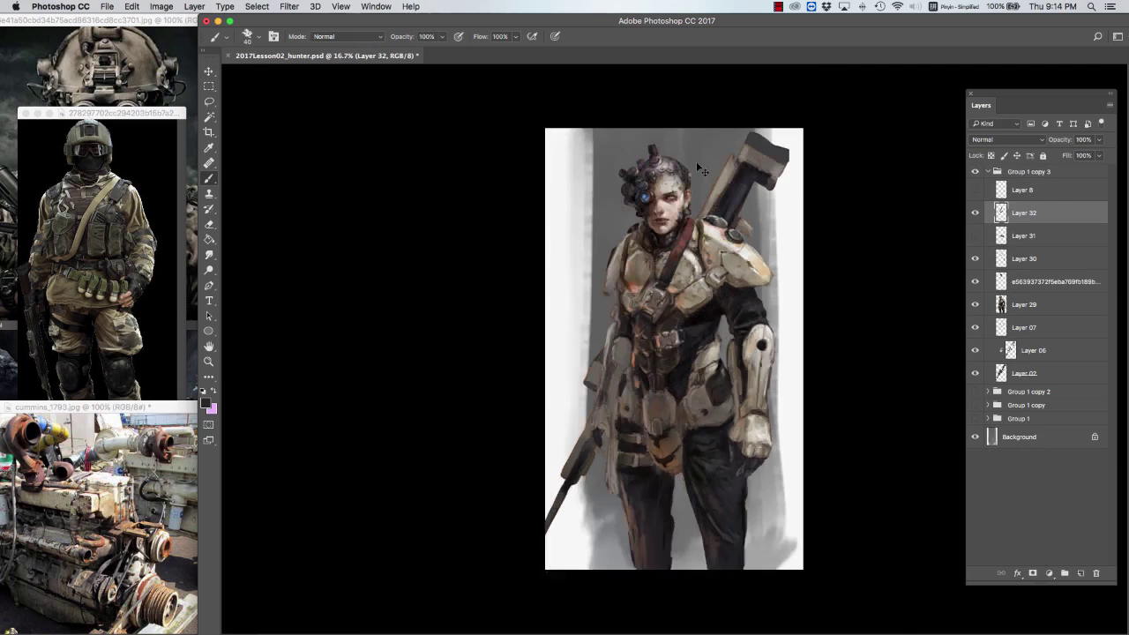
Step: Select Layer 30, paint the armour beside the upper chest strap with sampled tones, and compare it with the layer hidden
key("super+equal")
left_click(696, 218, "super")
left_click(695, 218, "alt")
key("bracketleft")
key("bracketleft")
left_click(716, 176, "alt")
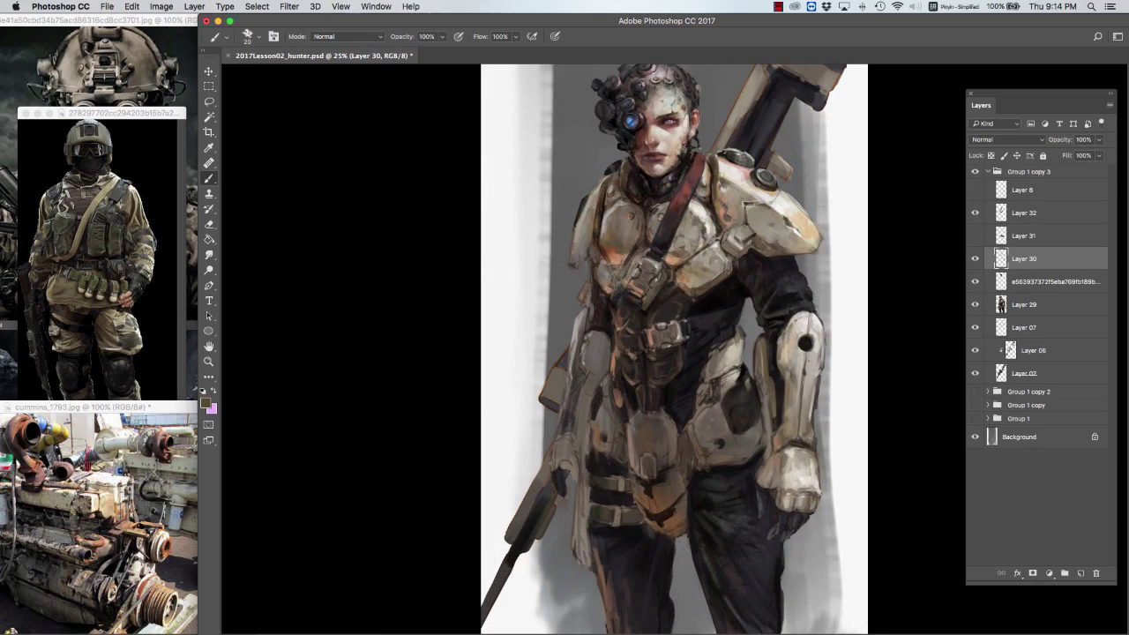
left_click_drag(655, 233, 635, 223)
key("bracketright")
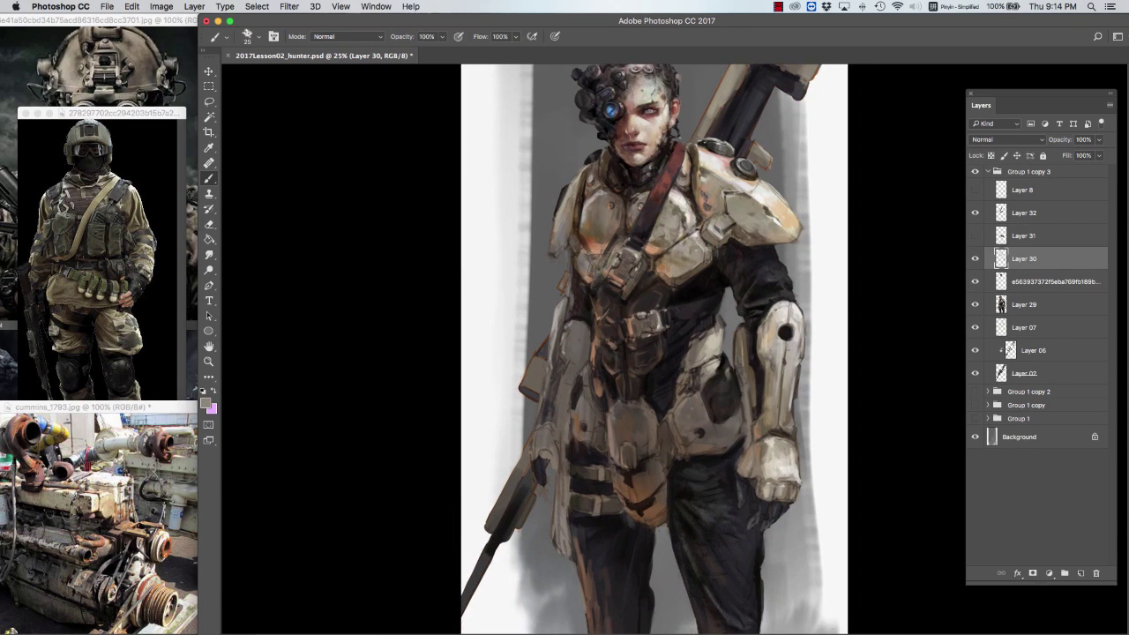
left_click(975, 259)
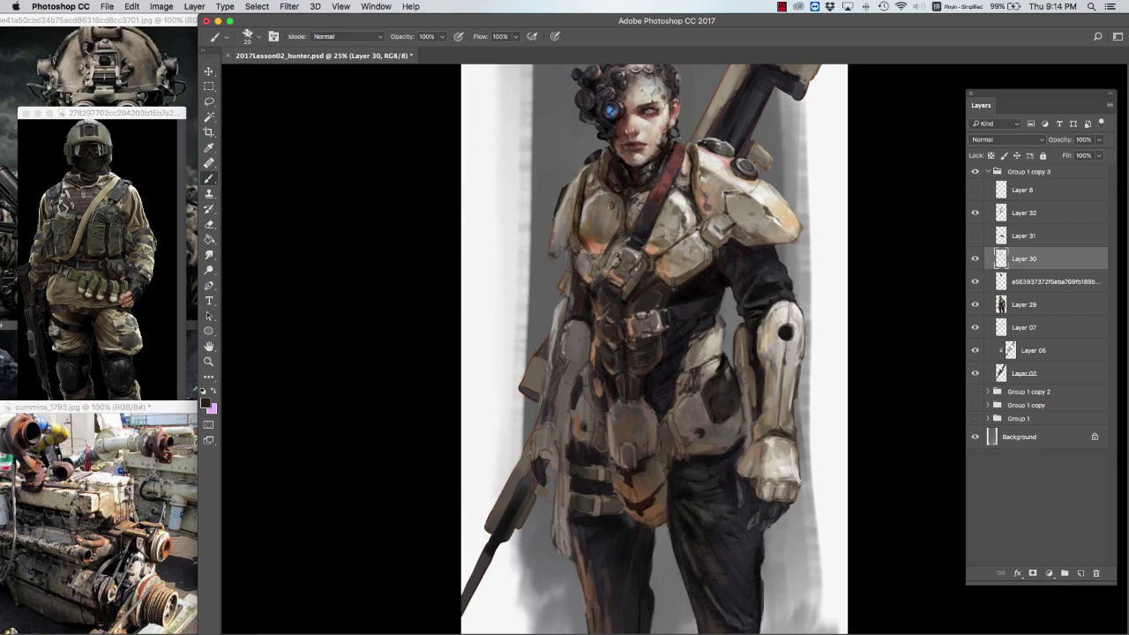
left_click(975, 259)
Step: Select Layer 32 and add fine black details along the upper part of the chest strap
key("super+minus")
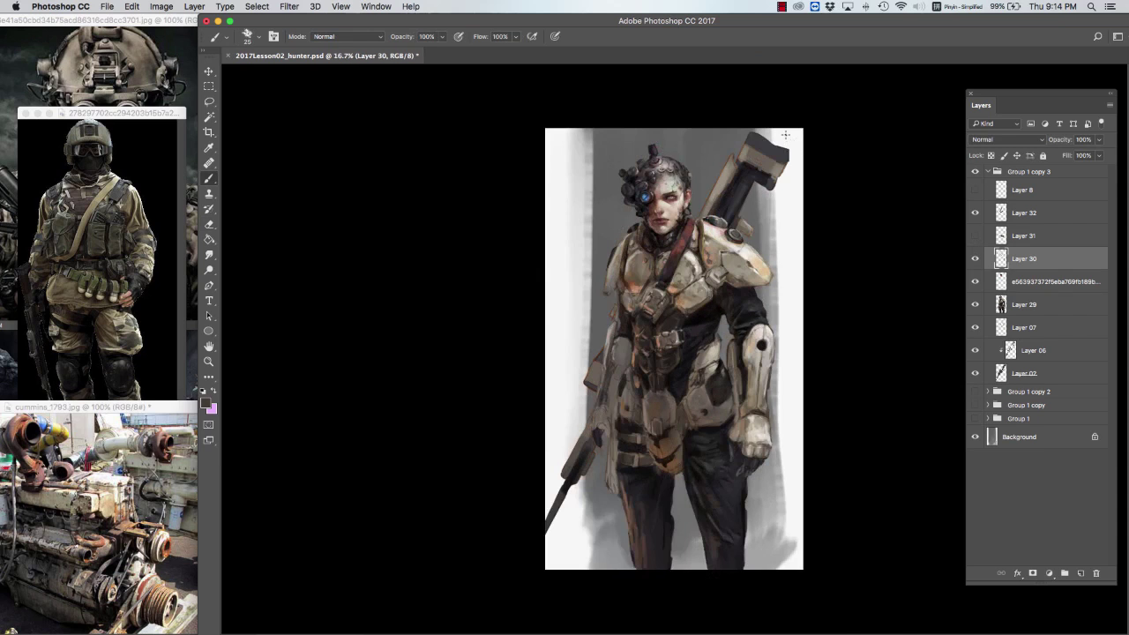
key("super+plus")
left_click(1076, 305)
left_click(1059, 212)
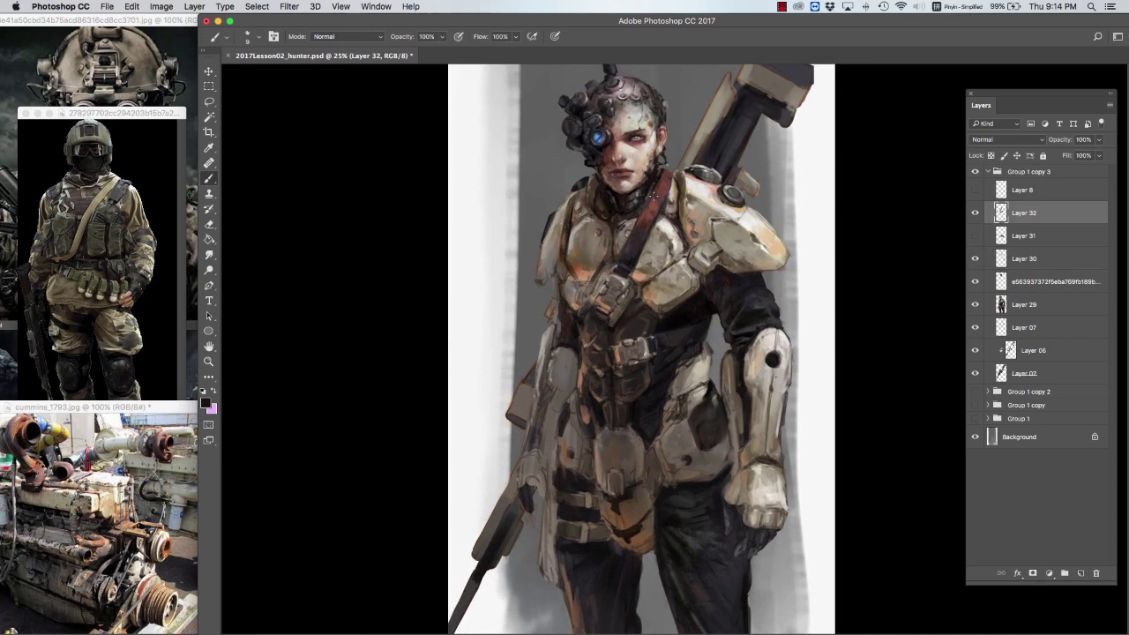
Step: Select Layer 30 and paint the lower edge of the chest armour around the strap buckle with sampled tones
left_click(1034, 261)
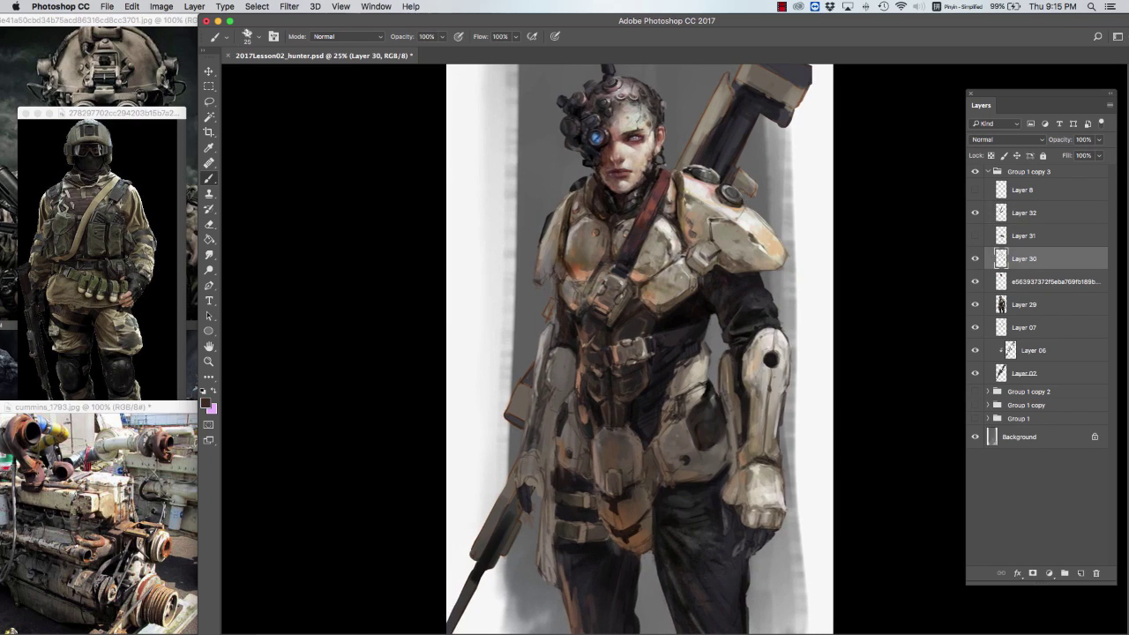
key("bracketleft")
left_click(565, 255, "alt")
scroll(547, 256, "down", 1)
scroll(547, 256, "right", 1)
left_click(545, 278, "alt")
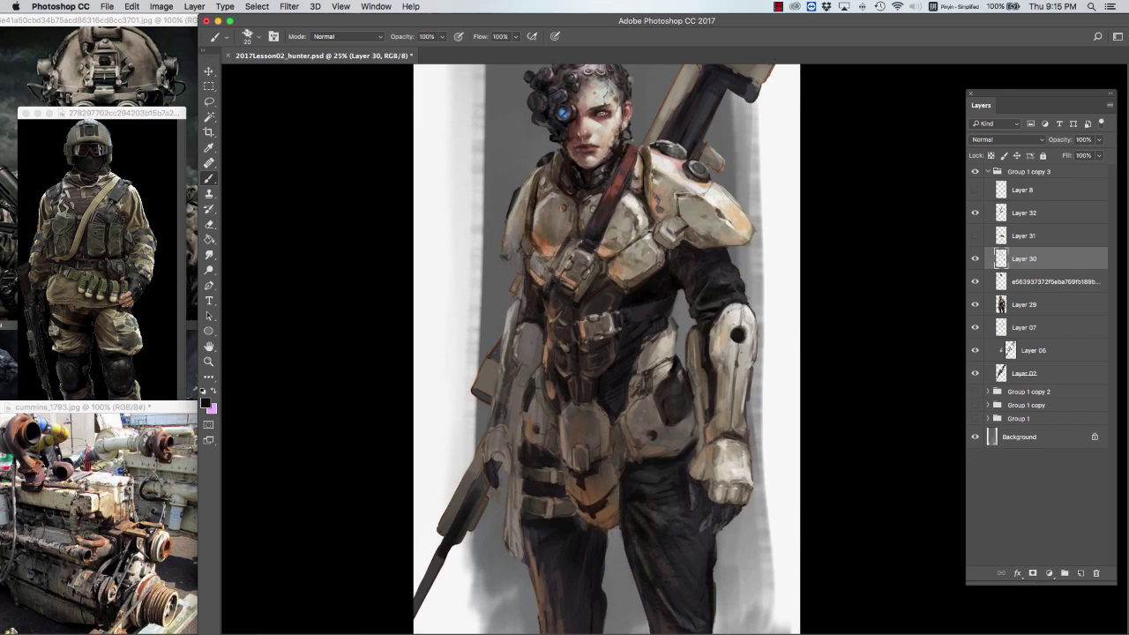
left_click_drag(589, 270, 582, 300)
left_click(593, 265, "alt")
left_click(555, 300, "alt")
Step: Refine the lower edge of the hunter's left chest plate with sampled light and dark armour tones on Layer 30
left_click(630, 275, "alt")
left_click(624, 272, "alt")
left_click(627, 271, "alt")
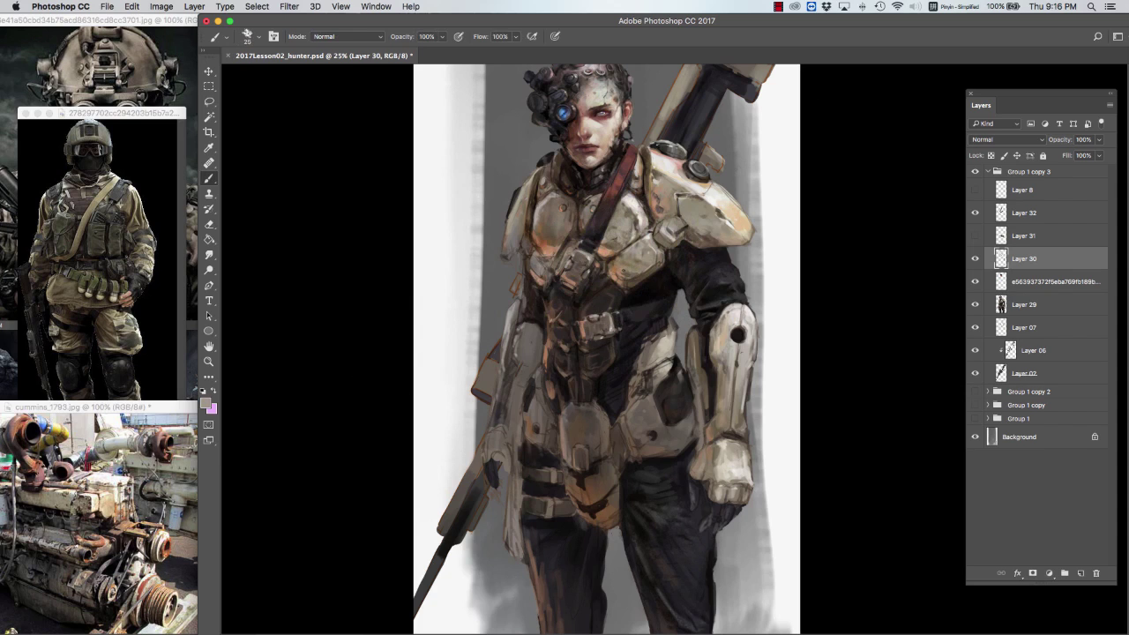
left_click(626, 272, "alt")
left_click(626, 291, "alt")
left_click(608, 246, "alt")
left_click(635, 206, "alt")
left_click(609, 265, "alt")
key("bracketright")
key("e")
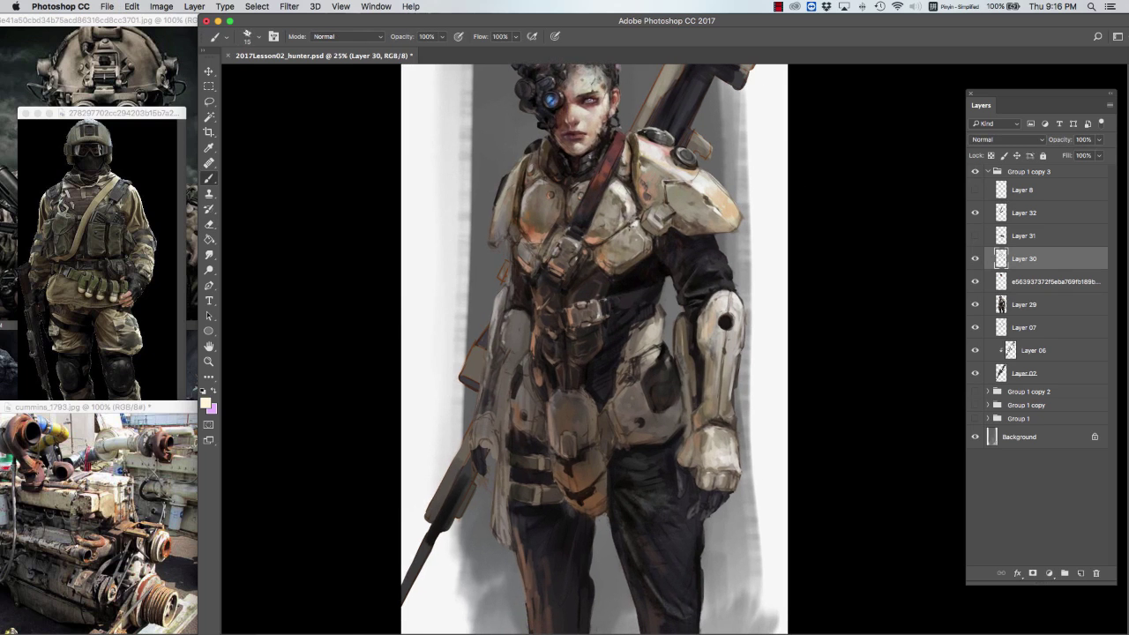
key("b")
Step: Paint the waist armour plate beside the abdomen with orange sampled from the engine photo and outline it in dark tones
key("super+equal")
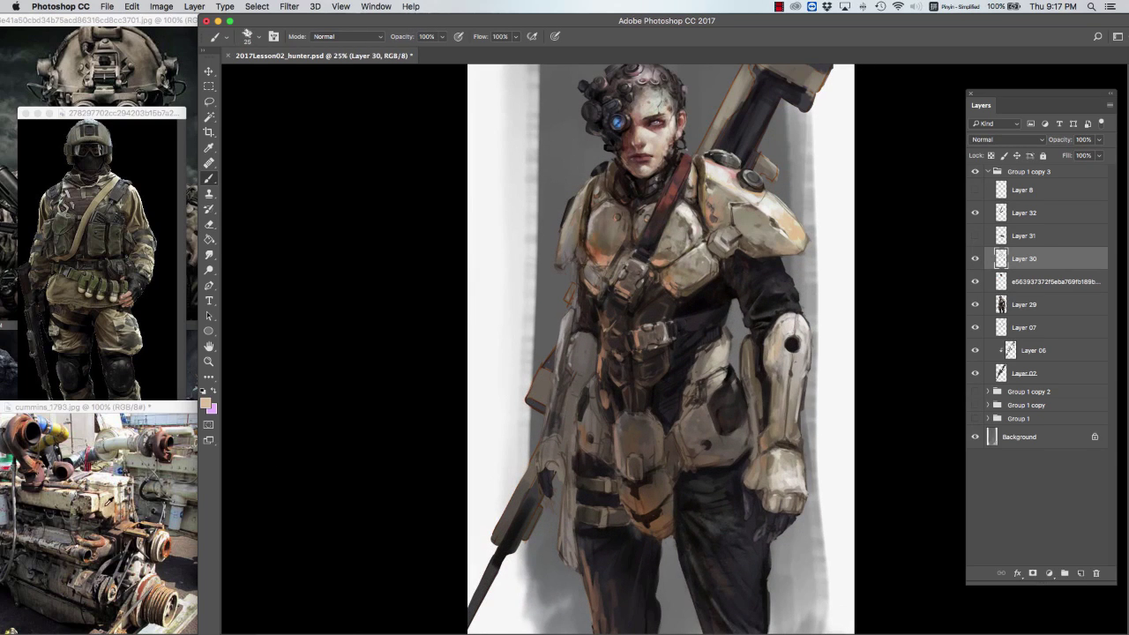
left_click(146, 507, "alt")
left_click_drag(714, 357, 697, 375)
left_click(722, 334, "alt")
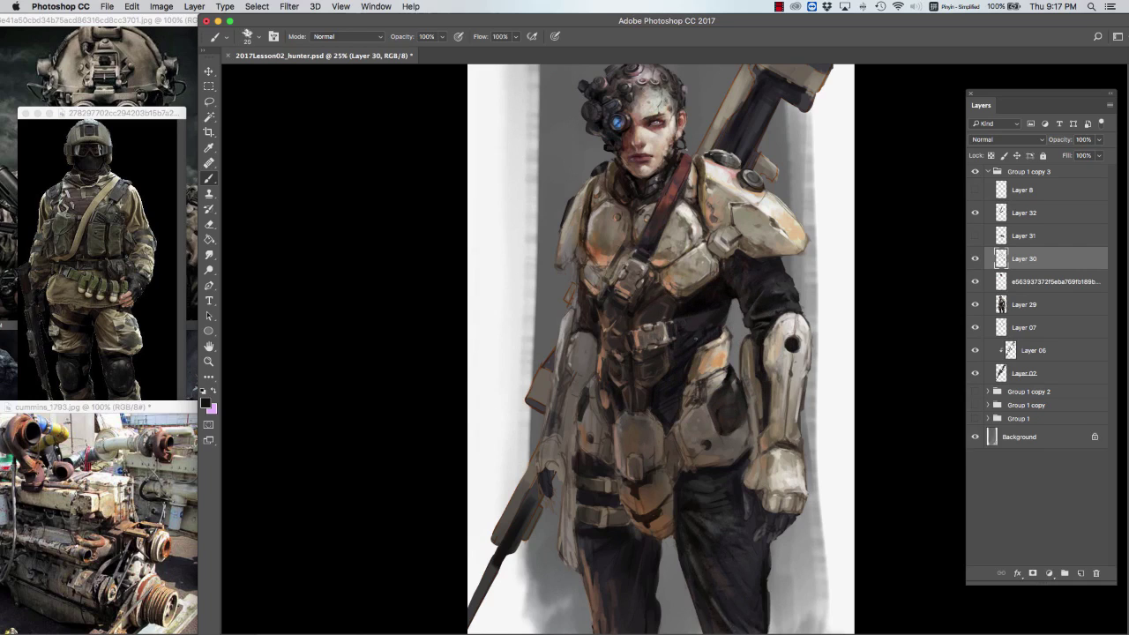
mouse_move(679, 379)
left_mouse_down()
mouse_move(661, 379)
mouse_move(697, 351)
left_mouse_up()
left_click(704, 349, "alt")
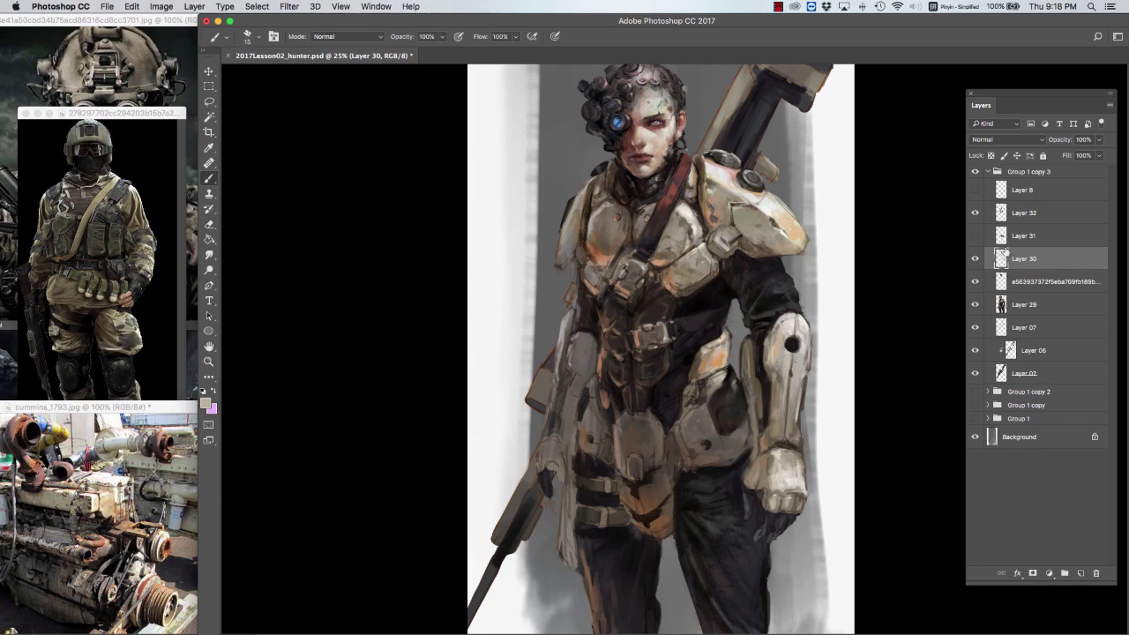
Step: Refine the waist armour plate's surface and lower edge by blending sampled cream, orange and dark tones
left_click_drag(705, 355, 713, 371)
left_click(711, 366, "alt")
left_click(713, 361, "alt")
left_click(707, 367, "alt")
left_click(711, 381, "alt")
left_click(706, 393, "alt")
left_click(718, 390, "alt")
left_click(727, 384, "alt")
left_click(729, 385, "alt")
left_click(723, 392, "alt")
left_click(719, 394, "alt")
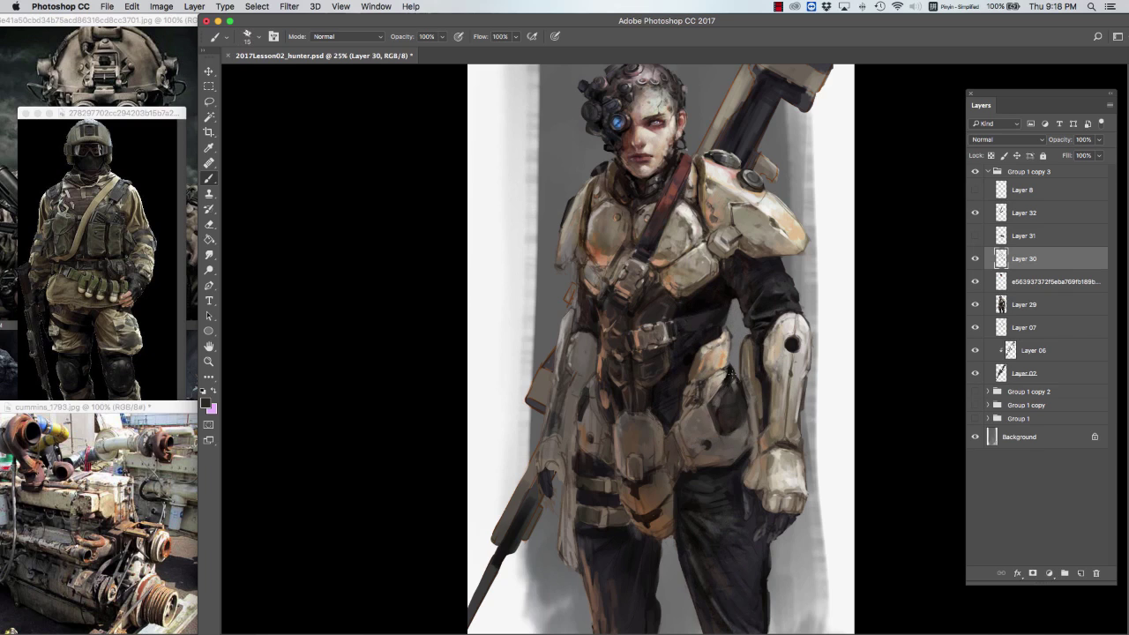
Step: Paint the dark gap and upper edge of the hip guard below the waist plate with sampled tones
left_click(713, 402, "alt")
left_click(712, 408, "alt")
left_click(738, 365, "alt")
key("bracketright")
left_click(738, 382, "alt")
left_click_drag(737, 384, 731, 397)
left_click(728, 397, "alt")
key("bracketleft")
left_click(722, 394, "alt")
left_click(707, 405, "alt")
key("bracketright")
key("super+minus")
key("super+minus")
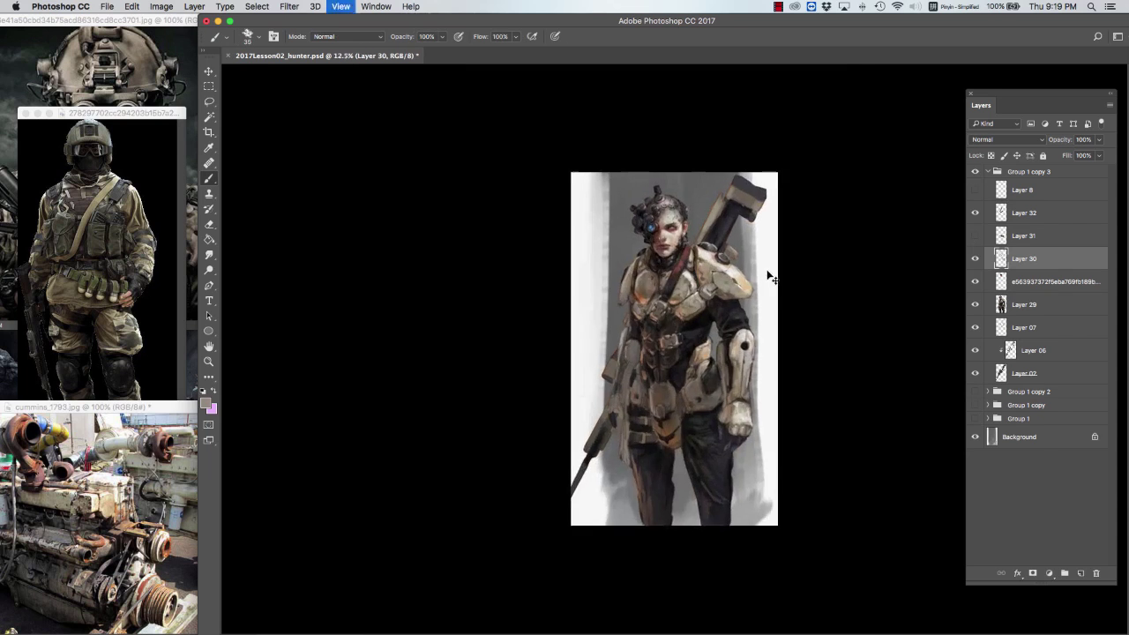
Step: Define the edges and surface of the central groin plate with dark strokes at varying brush sizes
key("super+equal")
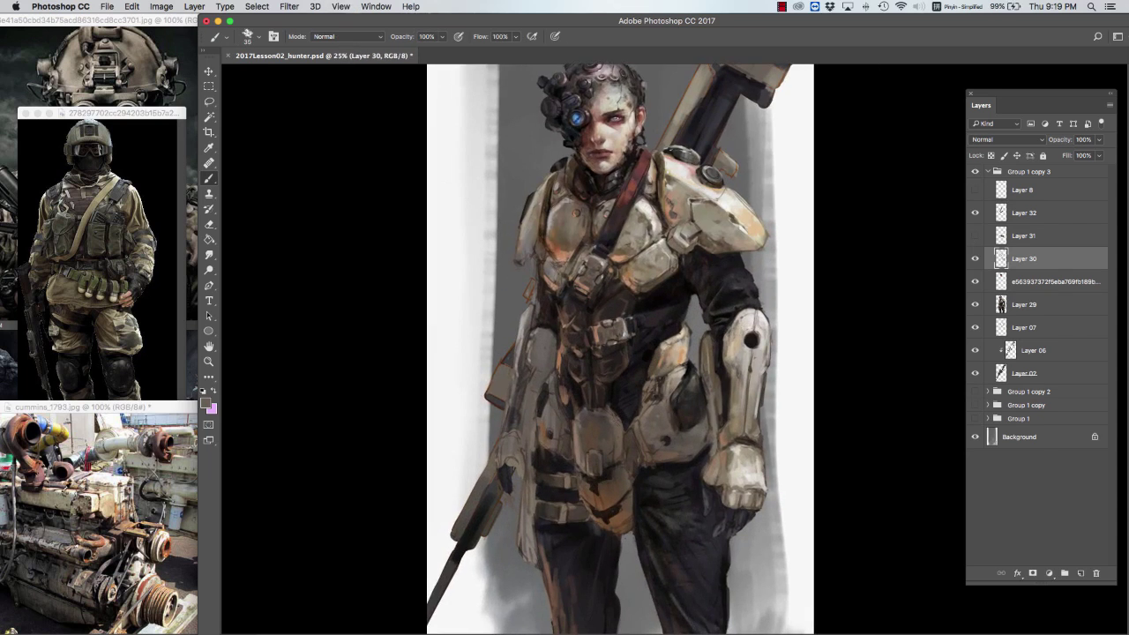
key("bracketleft")
left_click(600, 434, "alt")
key("bracketleft")
key("bracketleft")
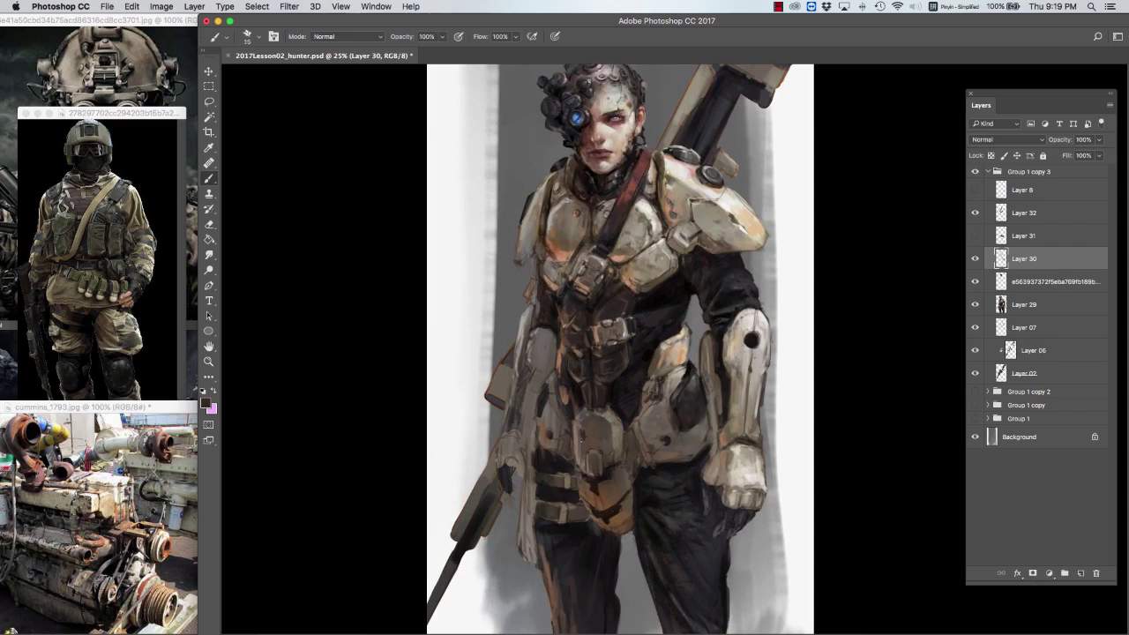
key("bracketright")
key("bracketright")
left_click(586, 425)
key("bracketleft")
key("bracketleft")
left_click_drag(575, 411, 573, 450)
key("bracketright")
key("bracketright")
Step: Touch up the hunter's right shoulder armour beside the chest plate with sampled armour tones
left_click_drag(898, 218, 887, 292)
left_click_drag(527, 272, 513, 319)
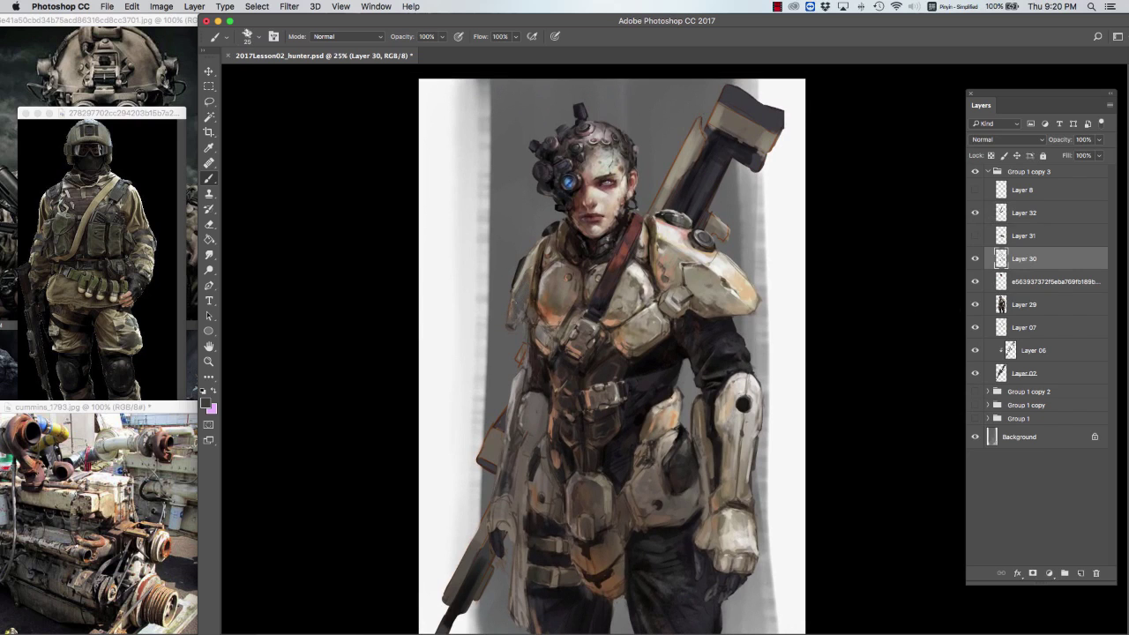
key("bracketleft")
key("bracketleft")
left_click(530, 298, "alt")
left_click(655, 227, "alt")
key("bracketright")
Step: Paint the hunter's right forearm armour with a picked brown-grey colour and blend it with sampled tones
left_click_drag(774, 220, 754, 179)
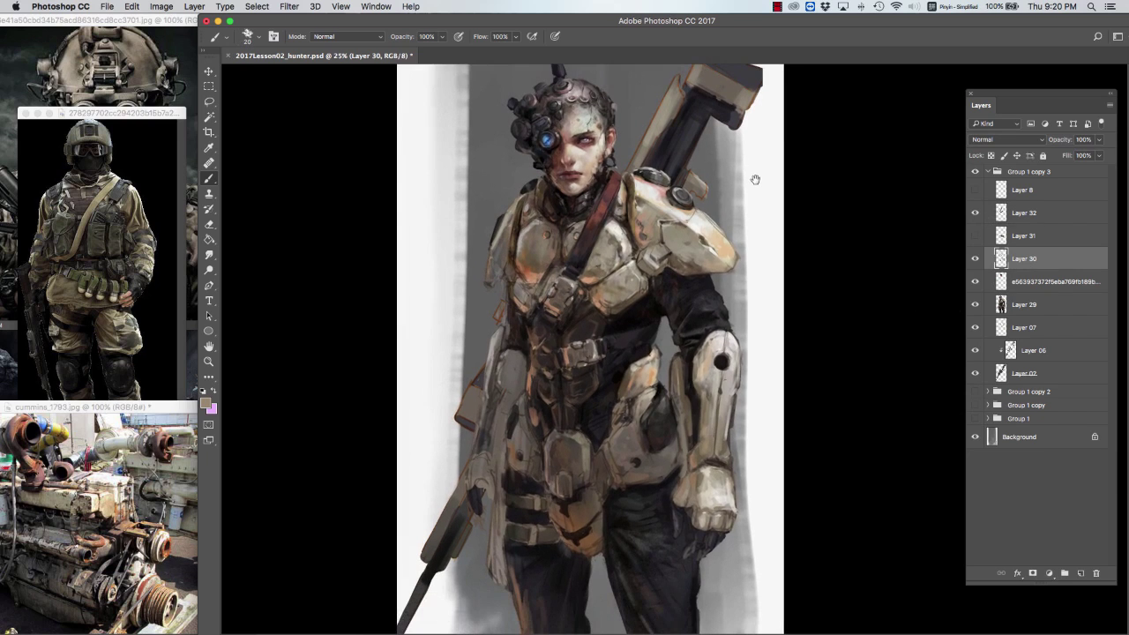
left_click(205, 403)
key("Return")
key("bracketright")
key("bracketright")
key("bracketright")
left_click_drag(502, 362, 521, 405)
mouse_move(503, 370)
left_mouse_down()
mouse_move(503, 455)
mouse_move(509, 434)
mouse_move(500, 446)
left_mouse_up()
left_click(517, 391, "alt")
key("bracketright")
left_click(511, 385, "alt")
key("bracketleft")
left_click_drag(498, 391, 497, 420)
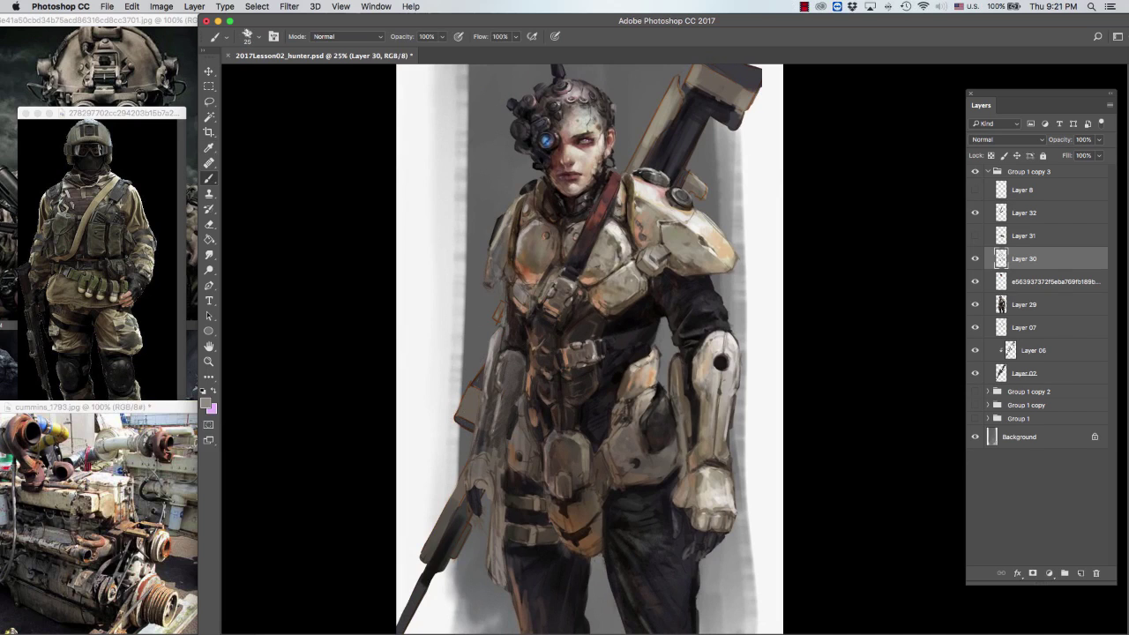
Step: Darken the hunter's right upper arm below the shoulder armour and refine the shoulder edge with sampled tones
left_click(521, 339, "alt")
key("bracketright")
mouse_move(508, 298)
left_mouse_down()
mouse_move(506, 323)
mouse_move(510, 293)
mouse_move(516, 322)
left_mouse_up()
left_click(511, 298, "alt")
left_click(510, 298, "alt")
key("bracketleft")
key("bracketright")
key("bracketleft")
key("bracketright")
left_click_drag(515, 316, 514, 337)
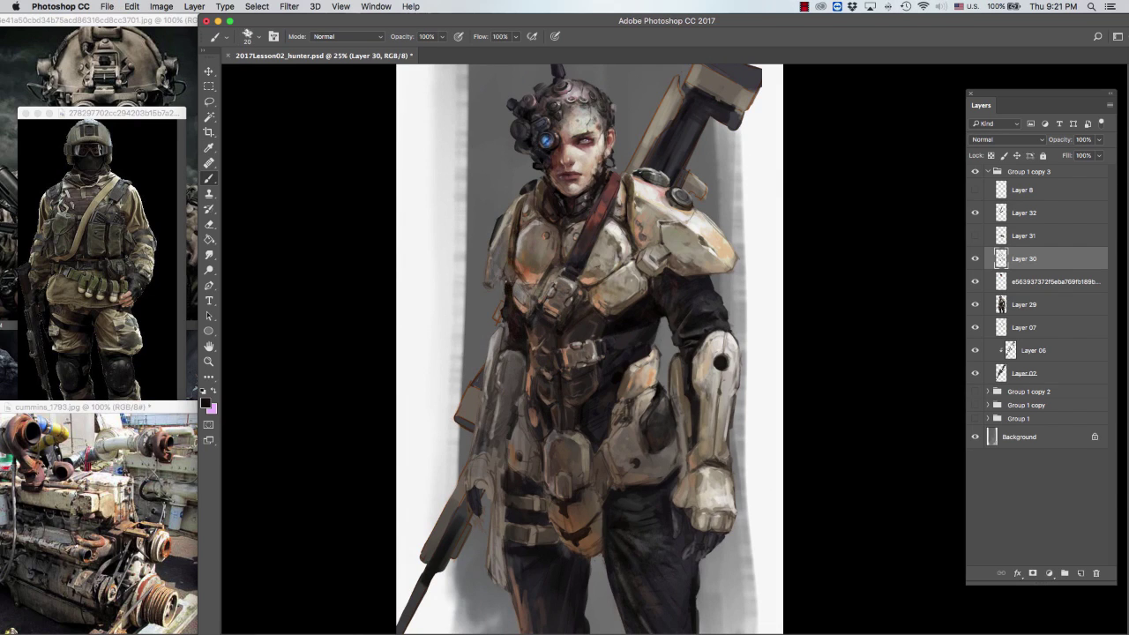
key("bracketleft")
left_click(518, 223, "alt")
key("bracketleft")
Step: Examine the whole figure's overall values and shapes at several magnifications
key("super+minus")
key("super+minus")
key("super+plus")
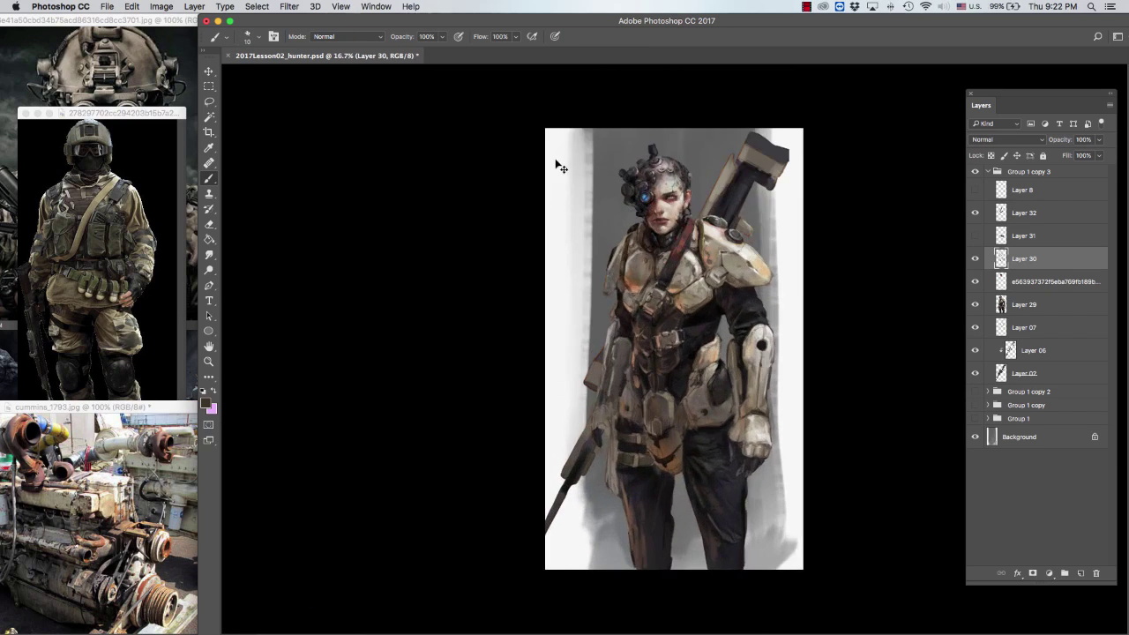
key("super+minus")
key("super+plus")
key("super+plus")
key("super+minus")
key("super+plus")
Step: Add a new layer above Layer 07 and refine the pale side panel of the rifle stock with sampled tones
left_click(1024, 327)
key("super+shift+alt+n")
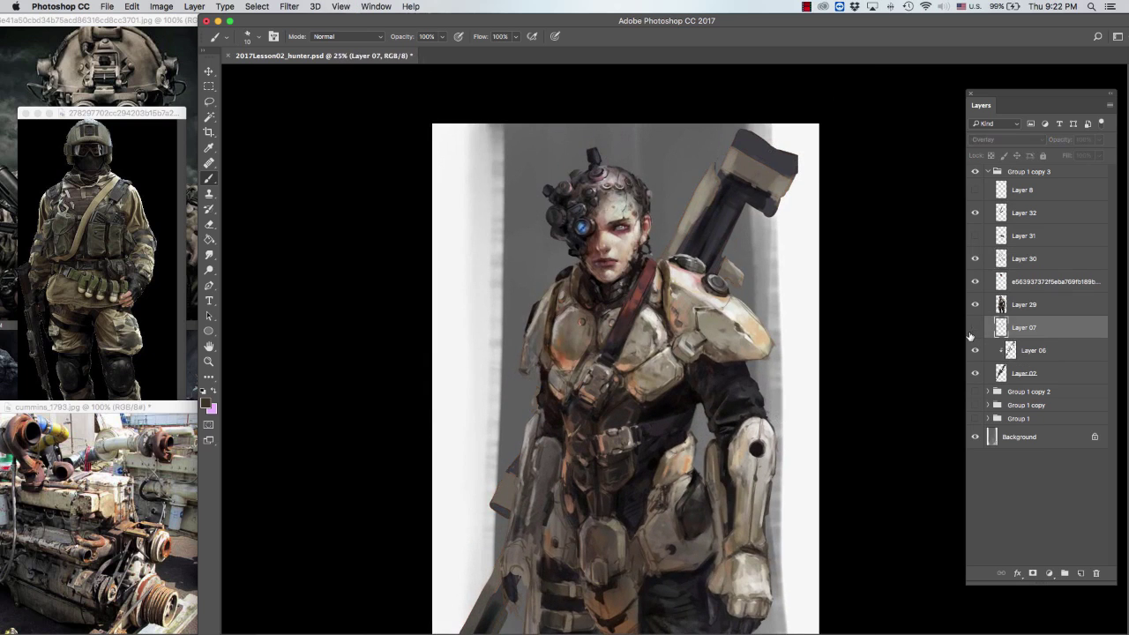
key("bracketright")
left_click(712, 164, "alt")
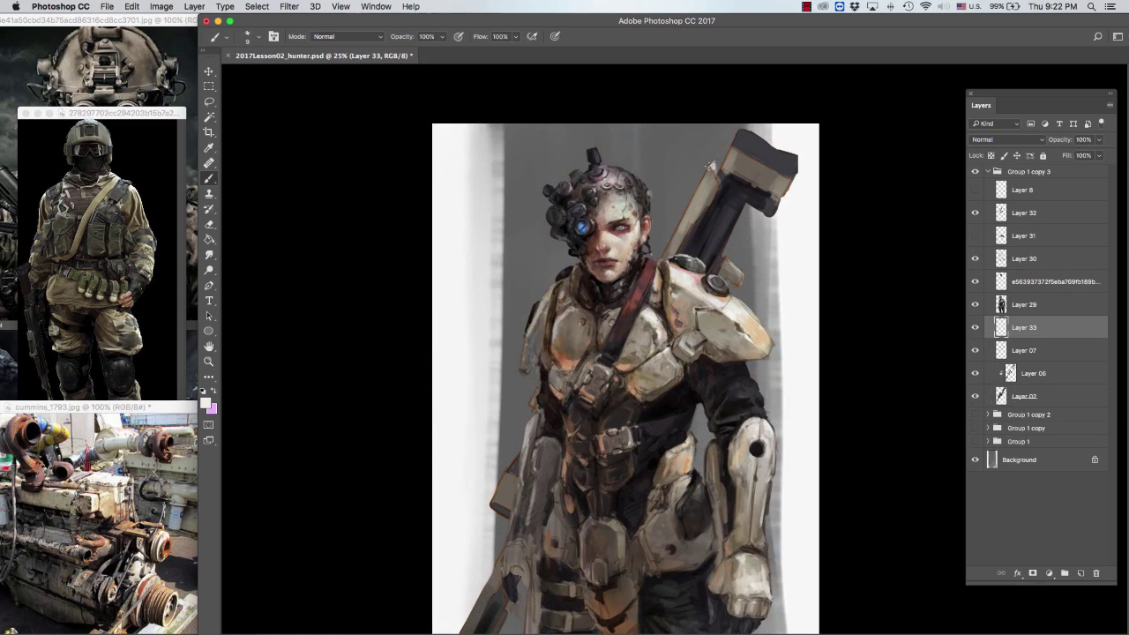
mouse_move(710, 166)
left_mouse_down()
mouse_move(670, 251)
mouse_move(768, 155)
mouse_move(702, 203)
mouse_move(688, 251)
mouse_move(698, 229)
left_mouse_up()
left_click(750, 163, "alt")
key("bracketleft")
key("bracketleft")
left_click(693, 212, "alt")
left_click(703, 224, "alt")
left_click(719, 179, "alt")
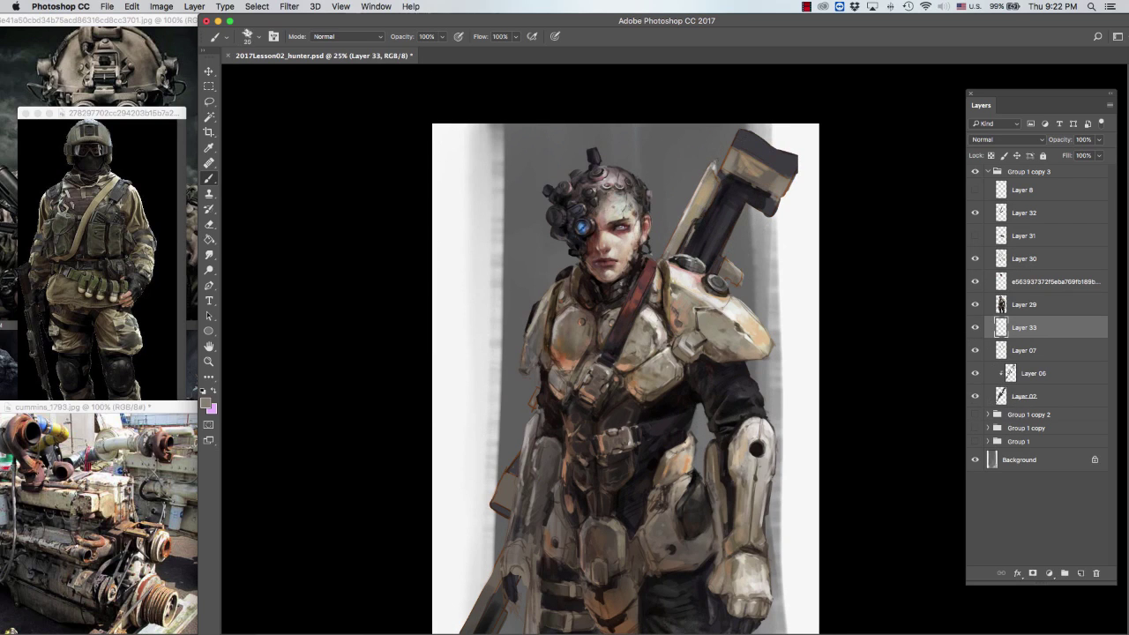
left_click_drag(715, 180, 710, 169)
left_click(725, 175, "alt")
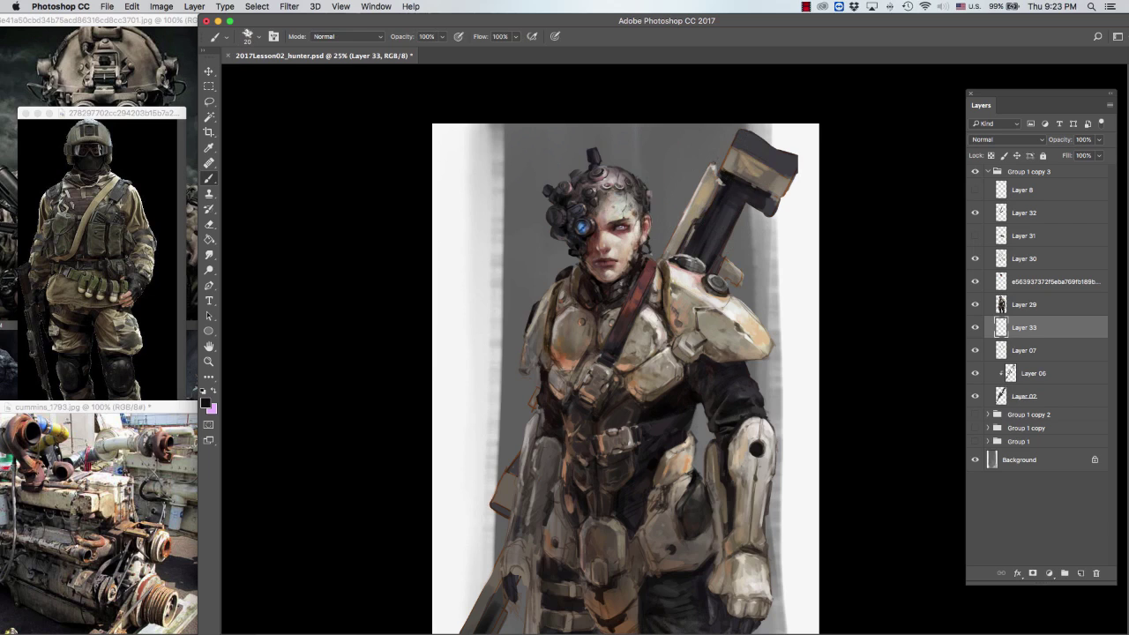
Step: Try a grey highlight along the rifle stock's dark end cap after sampling the stock and engine reference, and undo the stroke
left_click(725, 159, "alt")
left_click(93, 451, "alt")
left_click(101, 520, "alt")
left_click(125, 581, "alt")
left_click(206, 403)
left_click(101, 432)
left_click(353, 403)
left_click_drag(745, 133, 773, 154)
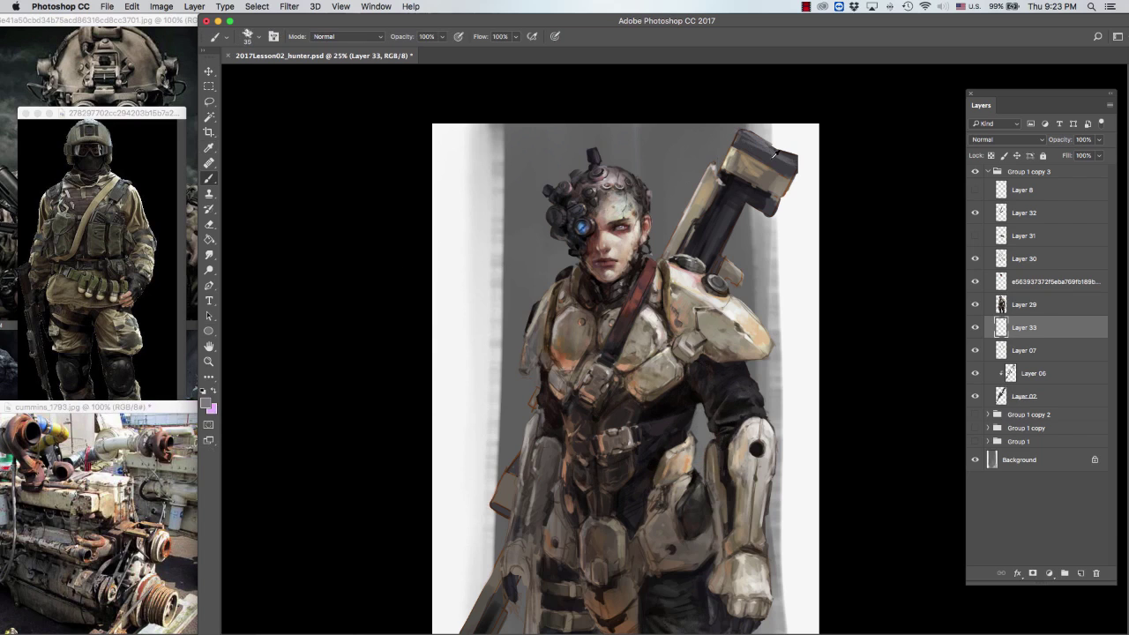
key("ctrl+z")
Step: Shade the rifle stock and its dark shaft down to the shoulder with tones sampled from the stock
left_click(734, 173, "alt")
key("bracketright")
left_click(749, 162, "alt")
left_click(748, 166, "alt")
mouse_move(750, 166)
left_mouse_down()
mouse_move(775, 189)
mouse_move(752, 185)
mouse_move(739, 155)
mouse_move(688, 292)
left_mouse_up()
left_click(780, 187, "alt")
key("bracketleft")
left_click(734, 179, "alt")
Step: Select Layer 32 and compare the whole figure with that layer hidden and shown
key("h")
left_click(1035, 220)
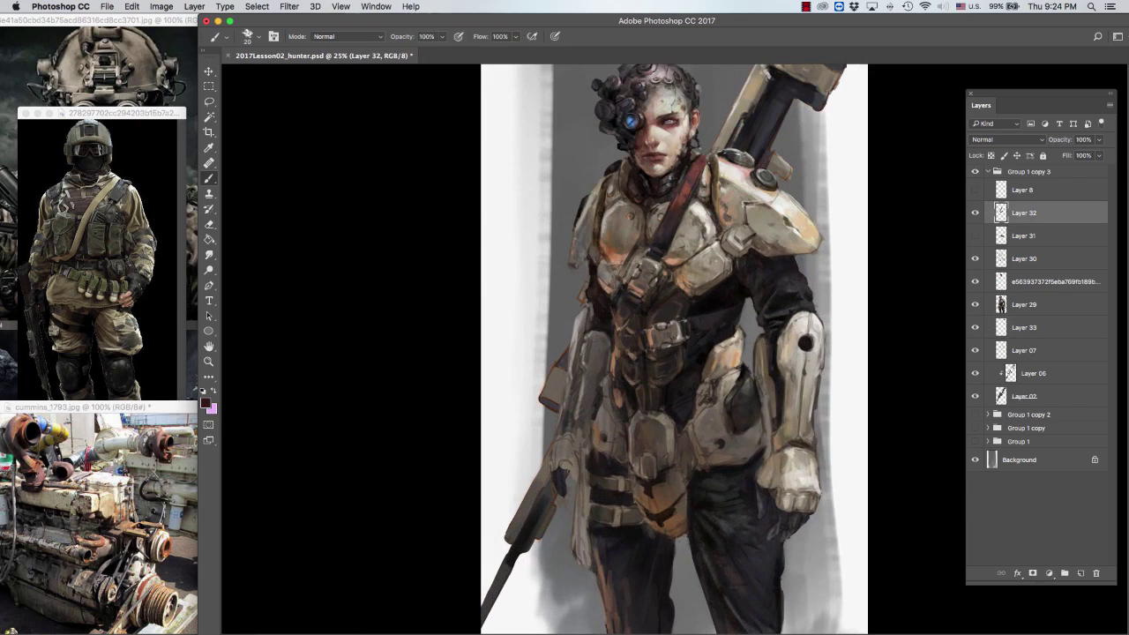
key("bracketright")
key("e")
key("ctrl+minus")
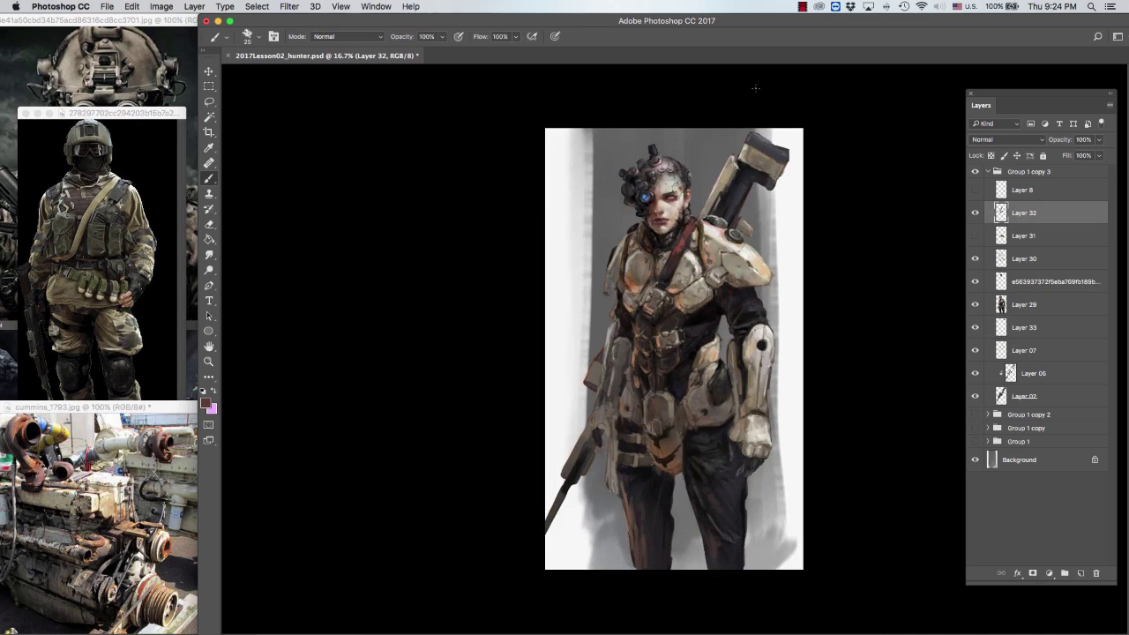
key("ctrl+equal")
left_click(975, 213)
left_click(975, 214)
key("ctrl+minus")
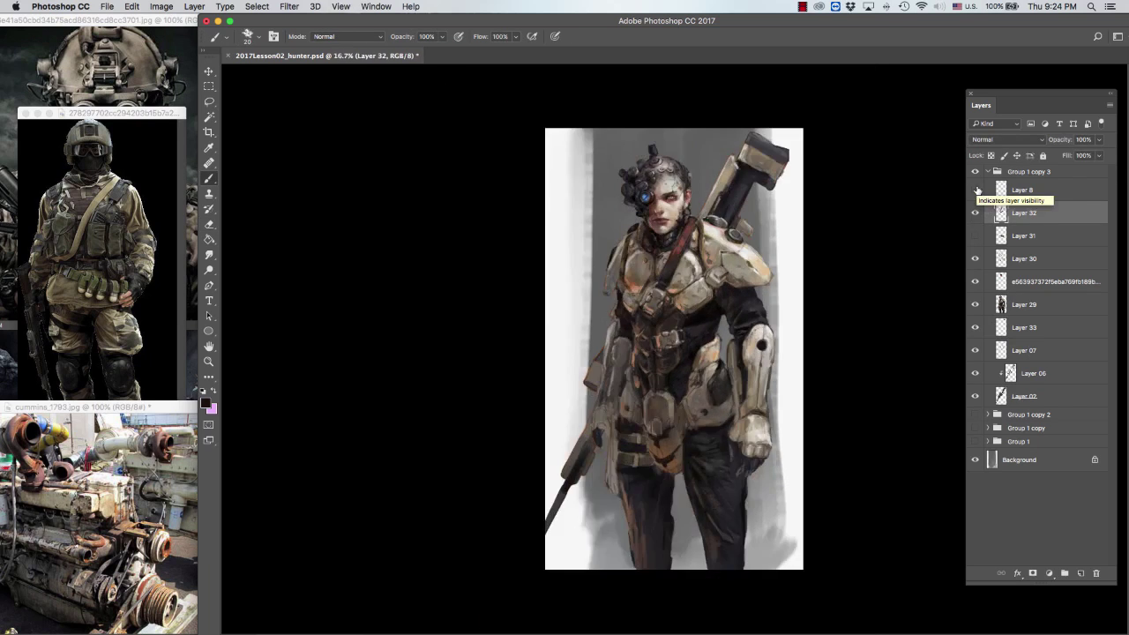
Step: Rework the rifle around the gripping hand on Layer 30 with sampled grey and dark tones
left_click(1023, 258)
key("e")
key("b")
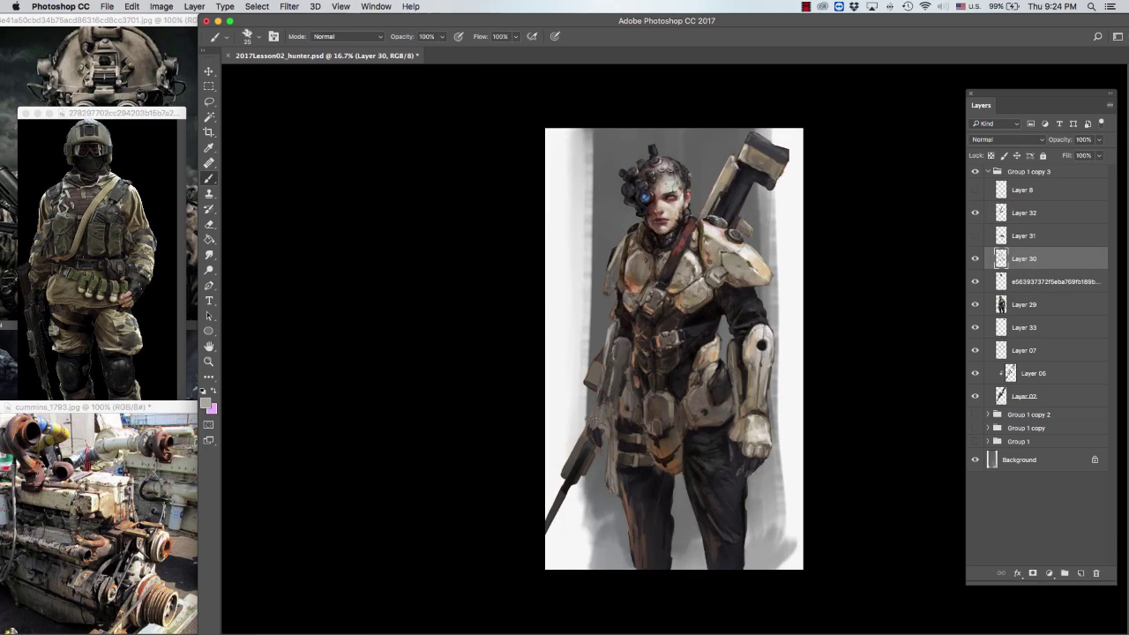
left_click(591, 432, "alt")
left_click(592, 443, "alt")
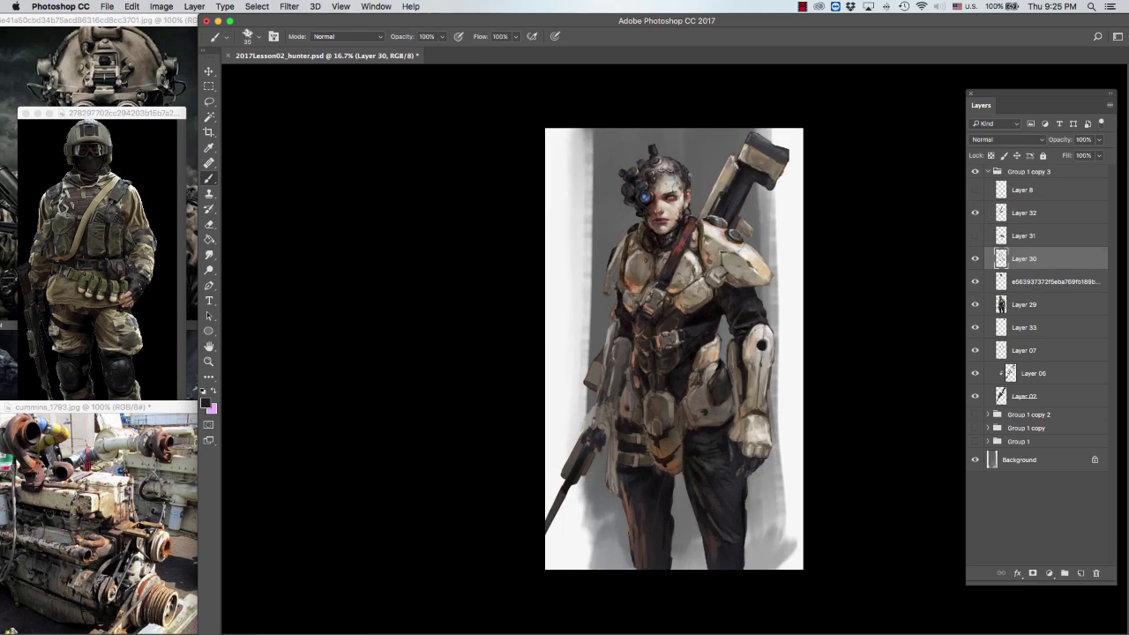
left_click(591, 421, "alt")
key("bracketleft")
left_click(603, 408, "alt")
Step: Merge Layer 33, Layer 07, Layer 06 and Layer 02 into one rifle layer
key("e")
key("alt+bracketleft")
key("alt+bracketleft")
key("alt+bracketleft")
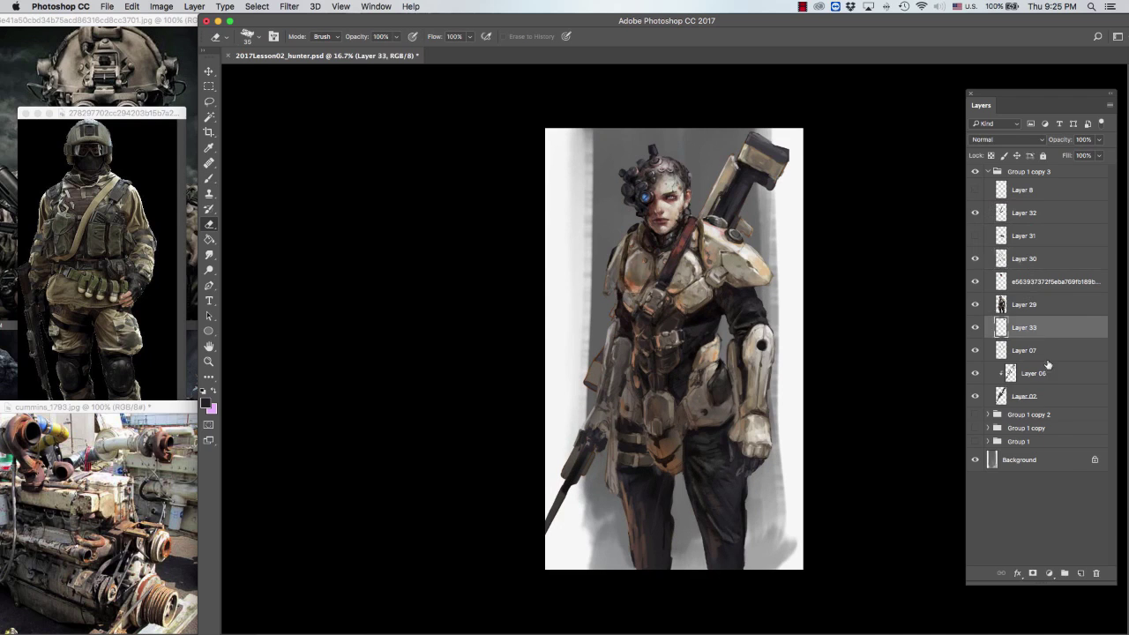
key("shift+alt+bracketleft")
key("shift+alt+bracketleft")
key("shift+alt+bracketleft")
key("super+e")
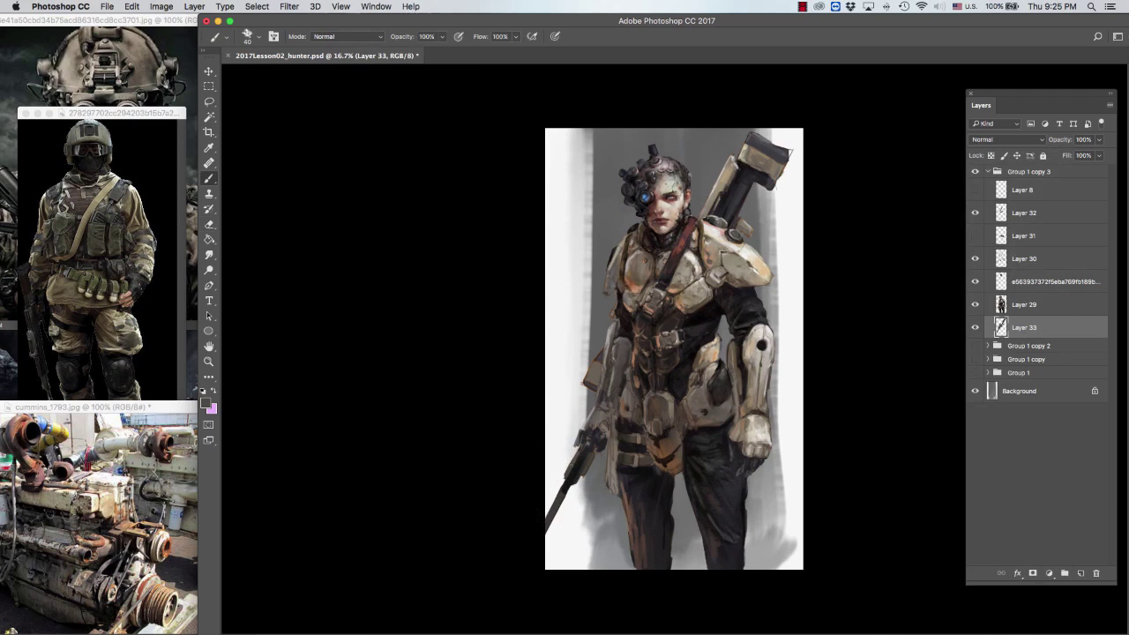
Step: Touch up the hunter's details on Layer 32 with dark brown tones, checking the figure at several magnifications
key("b")
left_click(1041, 213)
key("bracketleft")
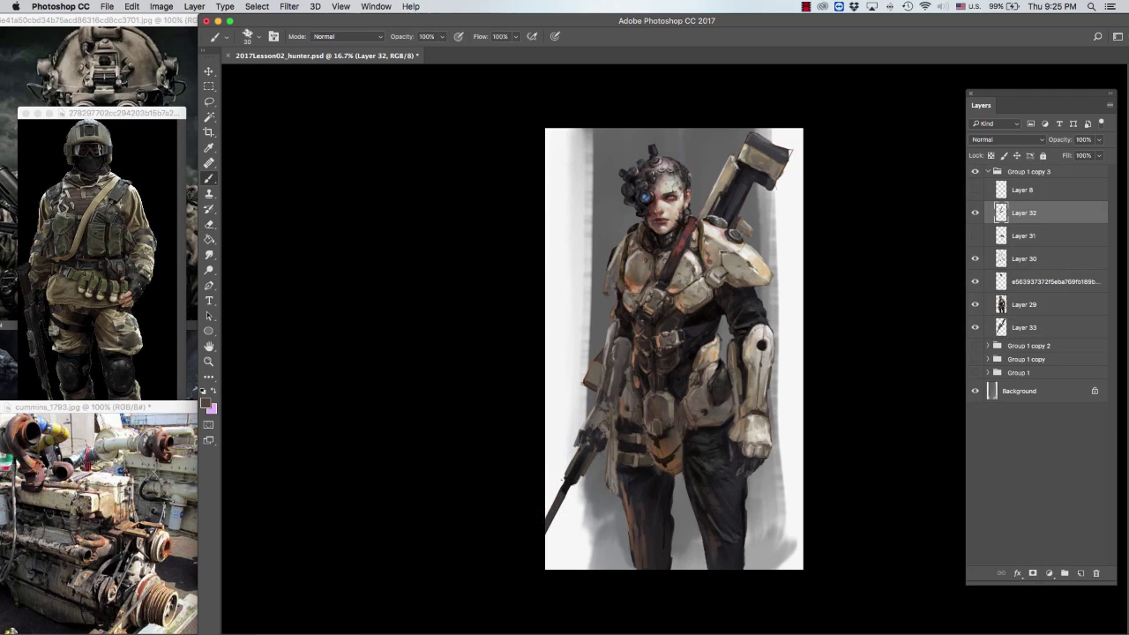
key("super+equal")
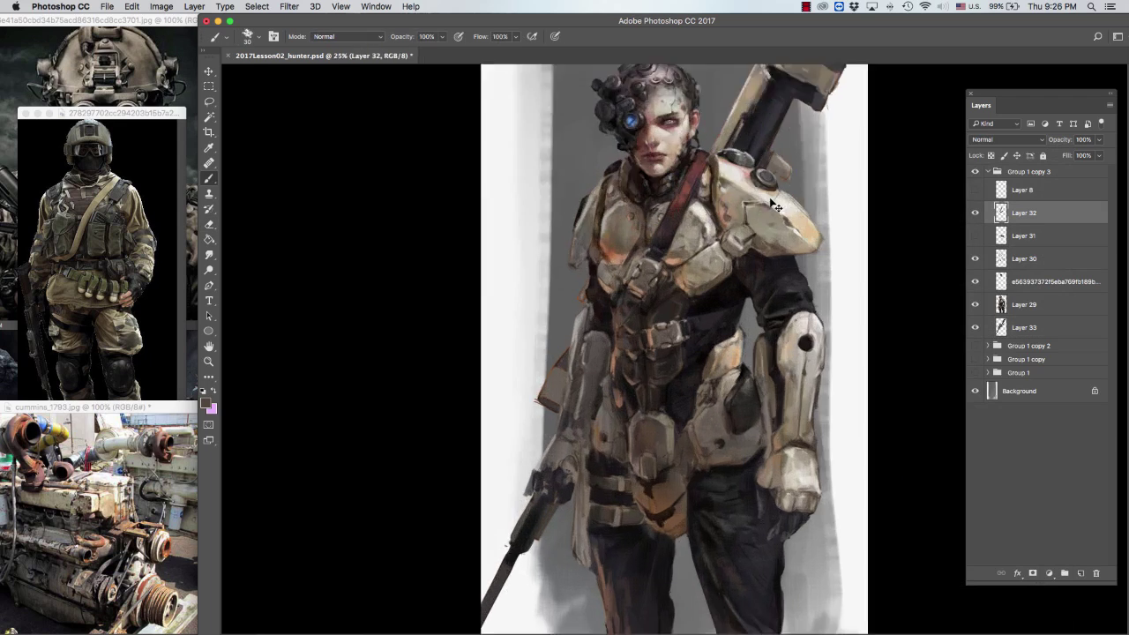
key("super+minus")
key("super+minus")
key("super+equal")
key("super+equal")
key("e")
key("b")
key("super+minus")
key("super+minus")
key("super+equal")
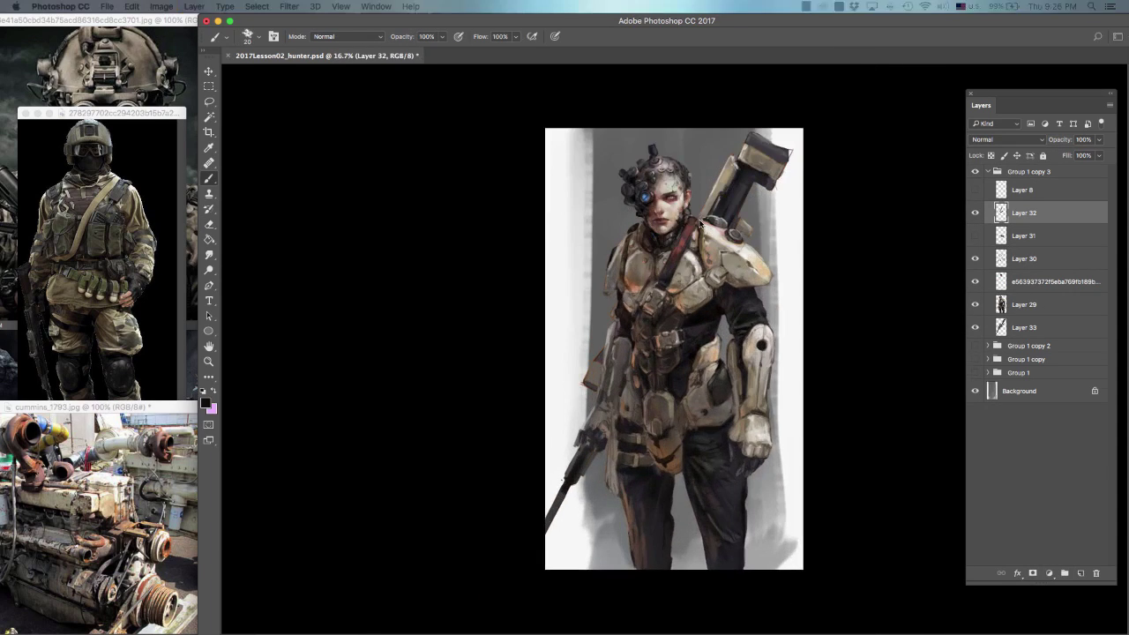
Step: Add a new layer above Layer 32 and flip the canvas horizontally to review the mirrored figure
key("super+minus")
key("super+shift+alt+n")
key("super+minus")
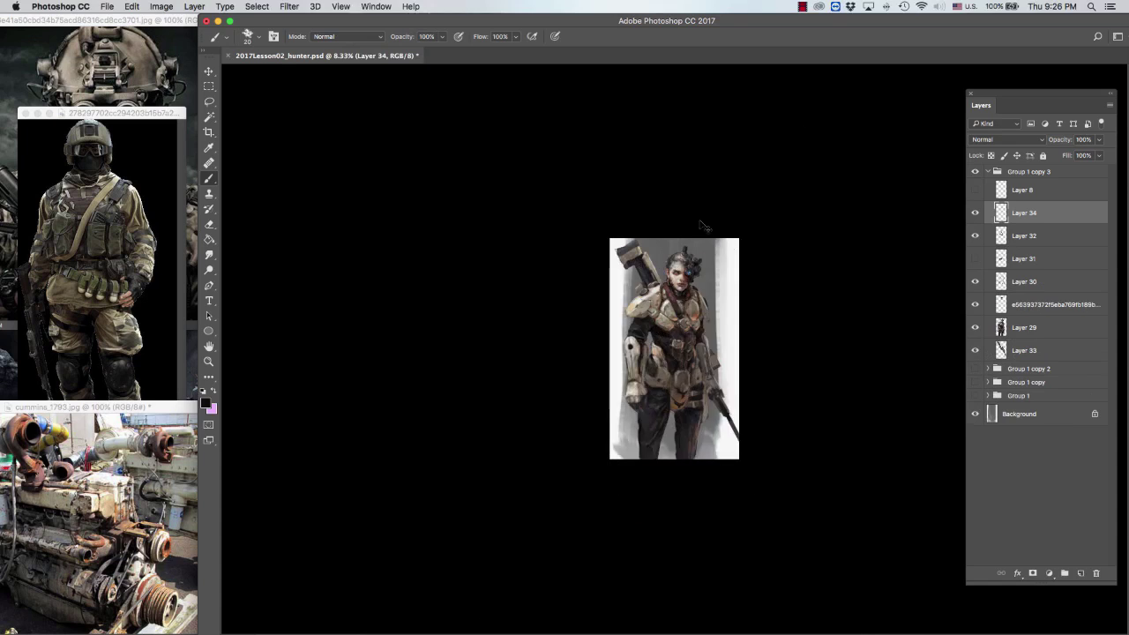
key("super+equal")
key("super+equal")
key("super+equal")
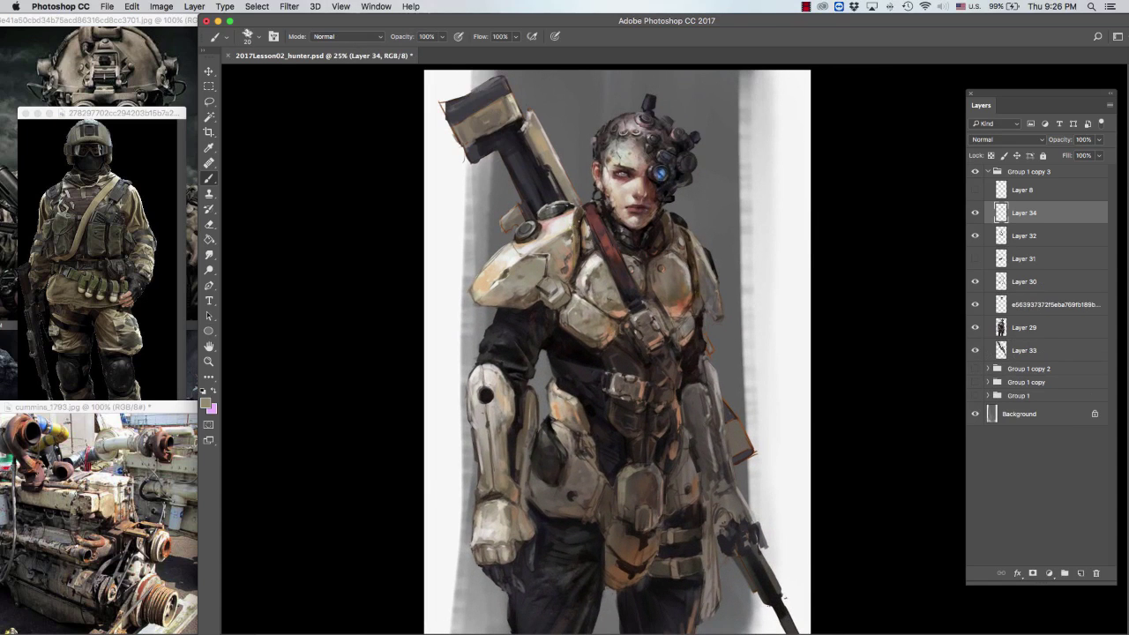
Step: Add another layer and paint a light orange highlight along the inner edge of the large shoulder armour
key("i")
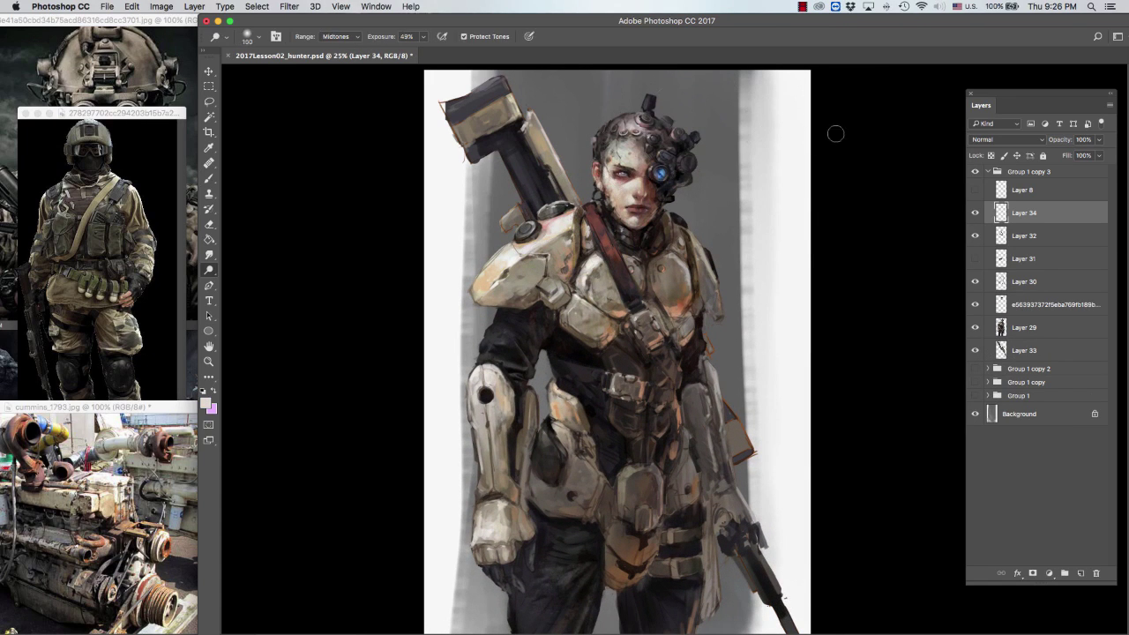
key("super+shift+alt+n")
left_click(206, 404)
left_click(147, 417)
key("Return")
key("b")
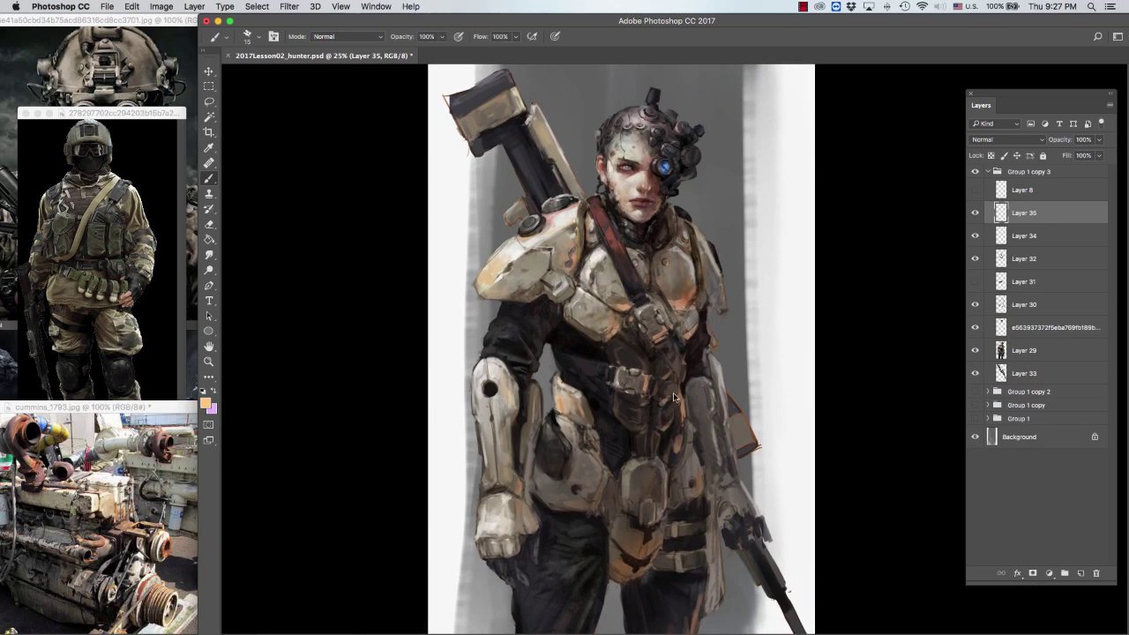
left_click_drag(573, 198, 577, 282)
Step: Set the orange highlight layer to Color Dodge with 34% fill and soften its strokes with the eraser
key("shift+alt+d")
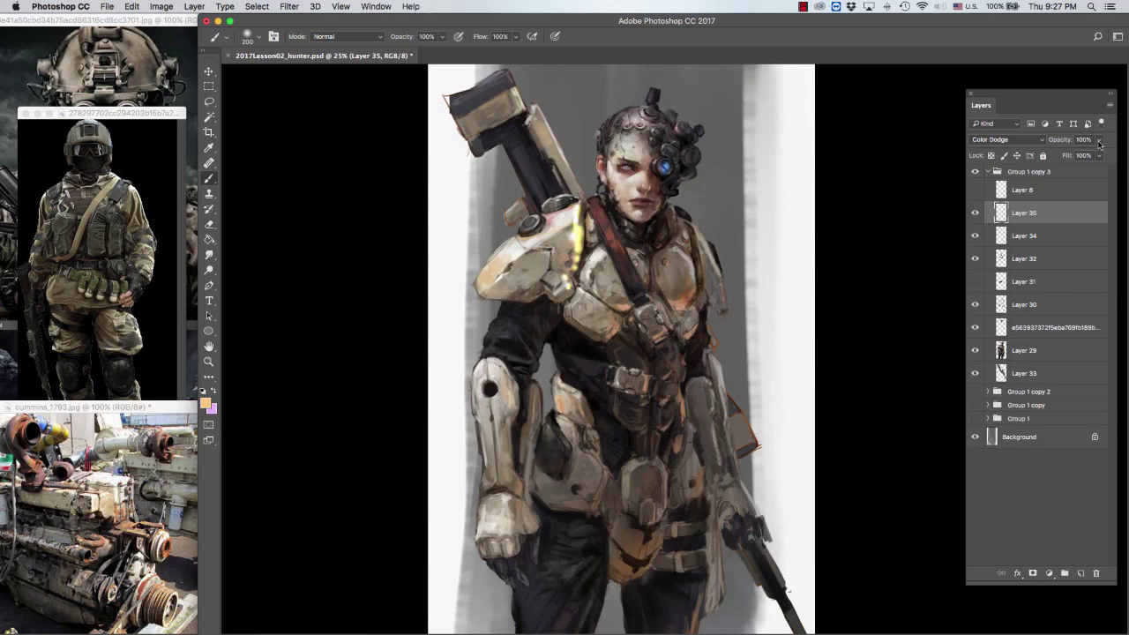
key("shift+3")
key("shift+4")
key("e")
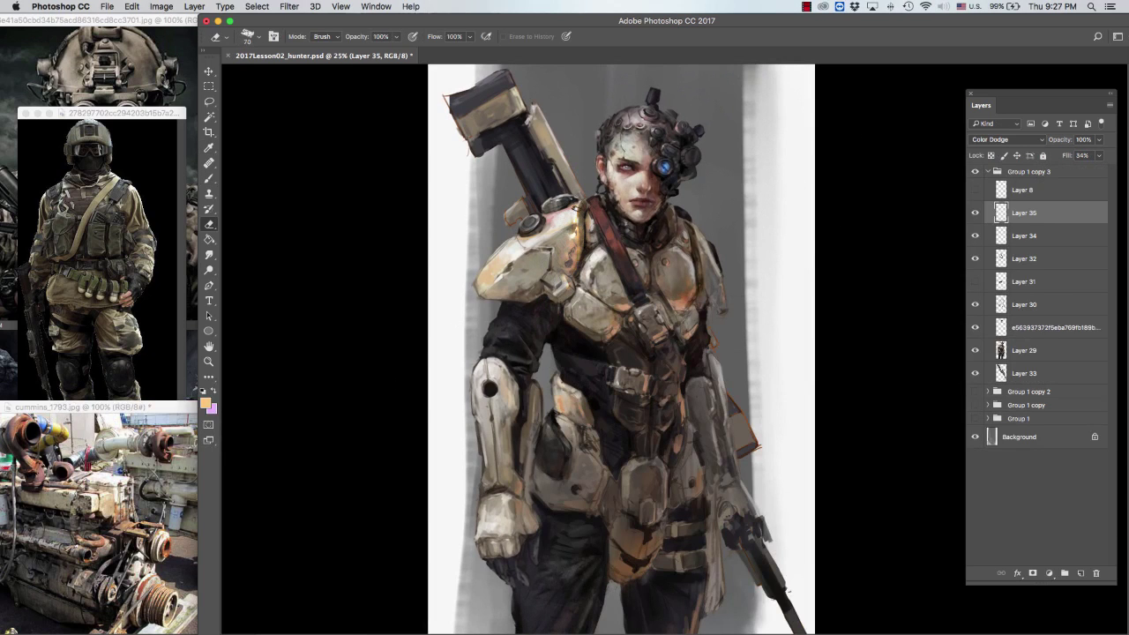
key("bracketleft")
key("b")
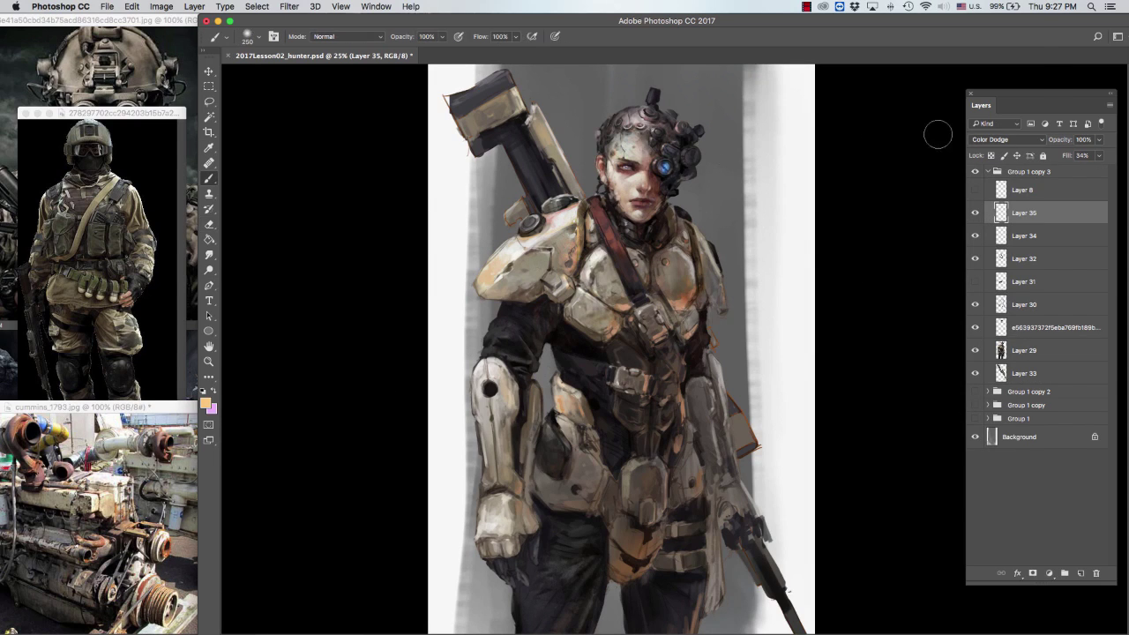
Step: Change the highlight layer to Hard Light and alternately brush and erase warm light over the shoulder and chest armour
key("shift+alt+h")
key("e")
key("b")
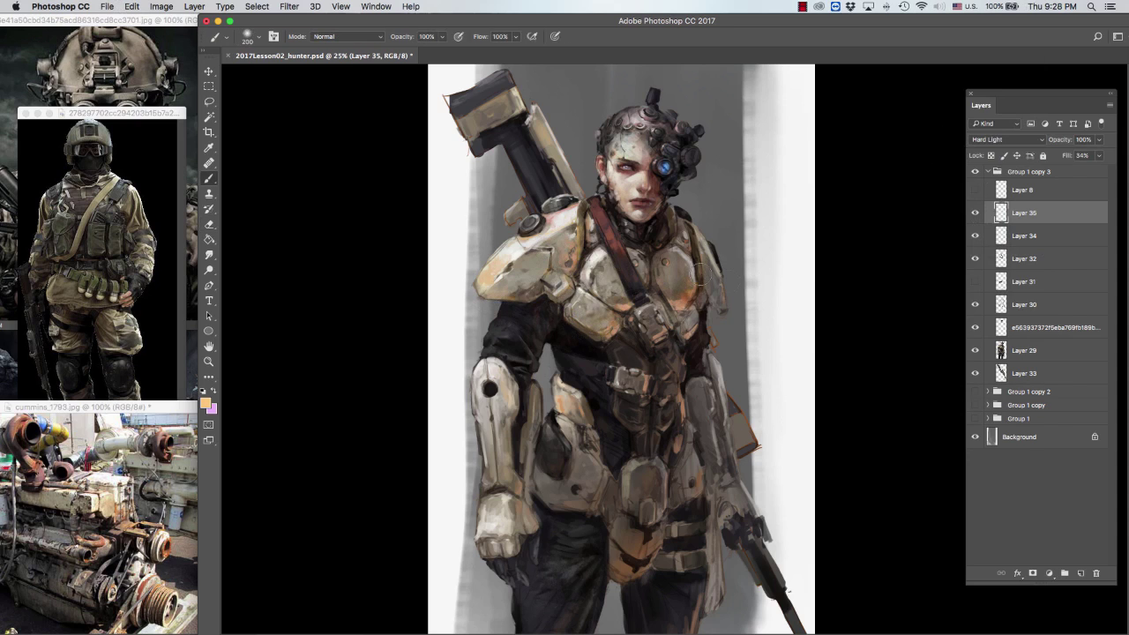
key("e")
key("b")
key("e")
key("b")
key("e")
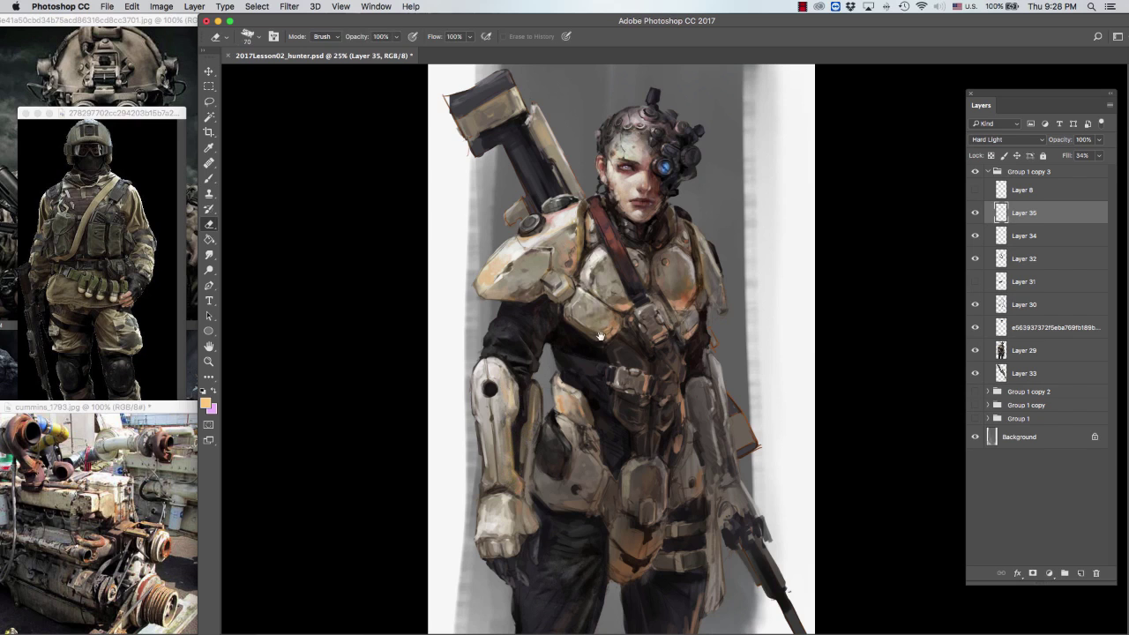
key("b")
key("e")
key("b")
Step: Build up and trim the warm orange light across the figure's armour, comparing it with the highlight layer hidden
key("super+minus")
left_click(976, 213)
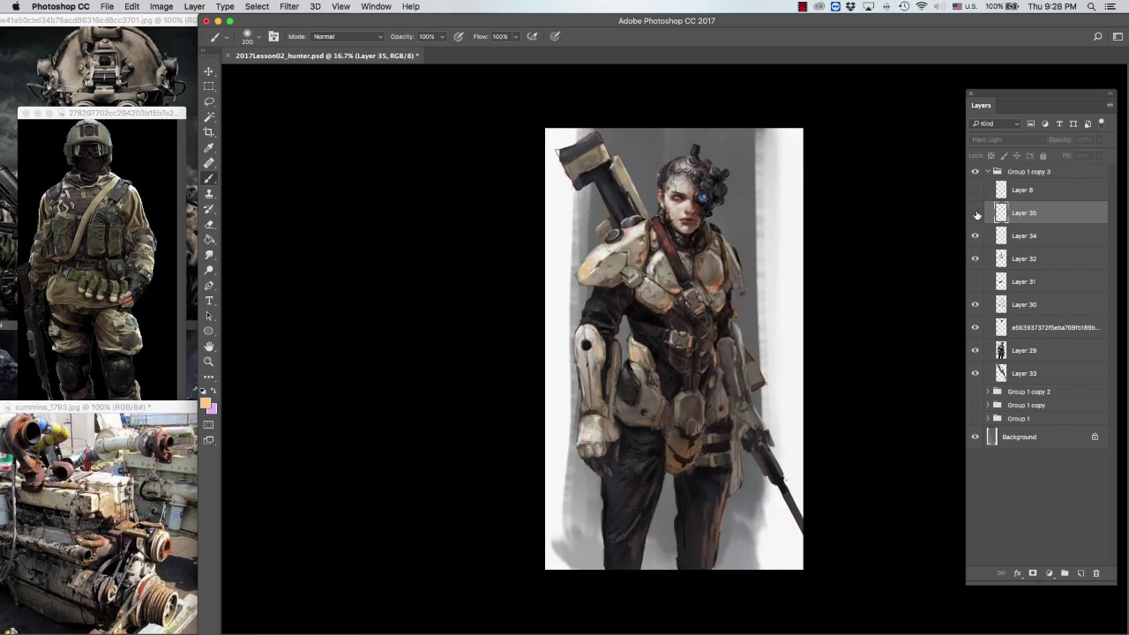
key("e")
key("b")
key("e")
key("b")
key("bracketright")
key("bracketright")
key("e")
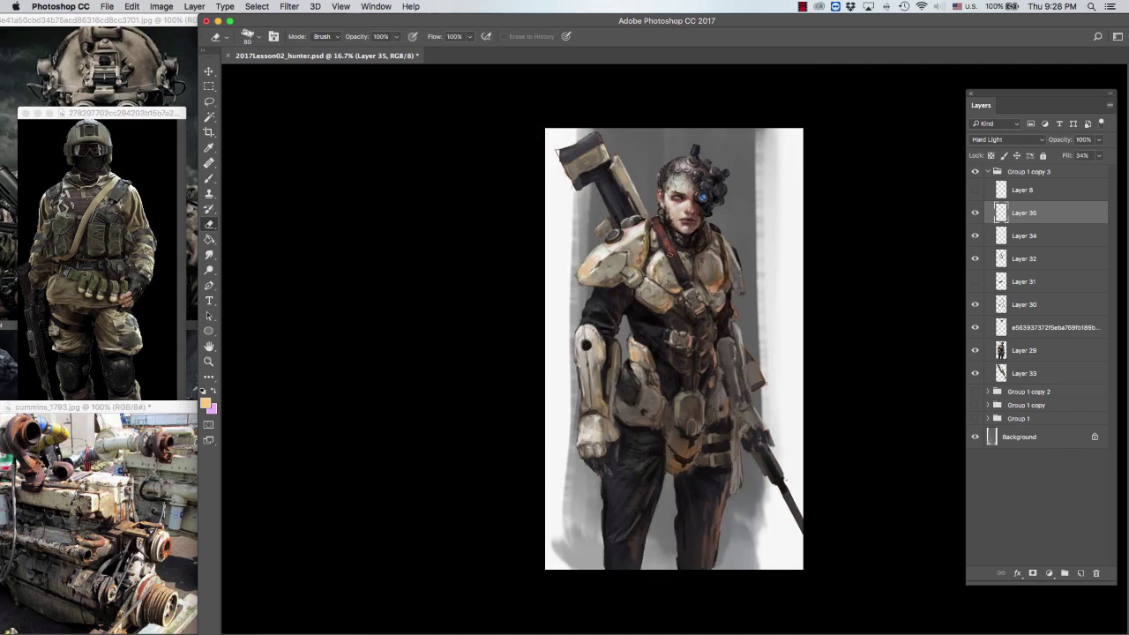
key("b")
key("e")
key("b")
key("e")
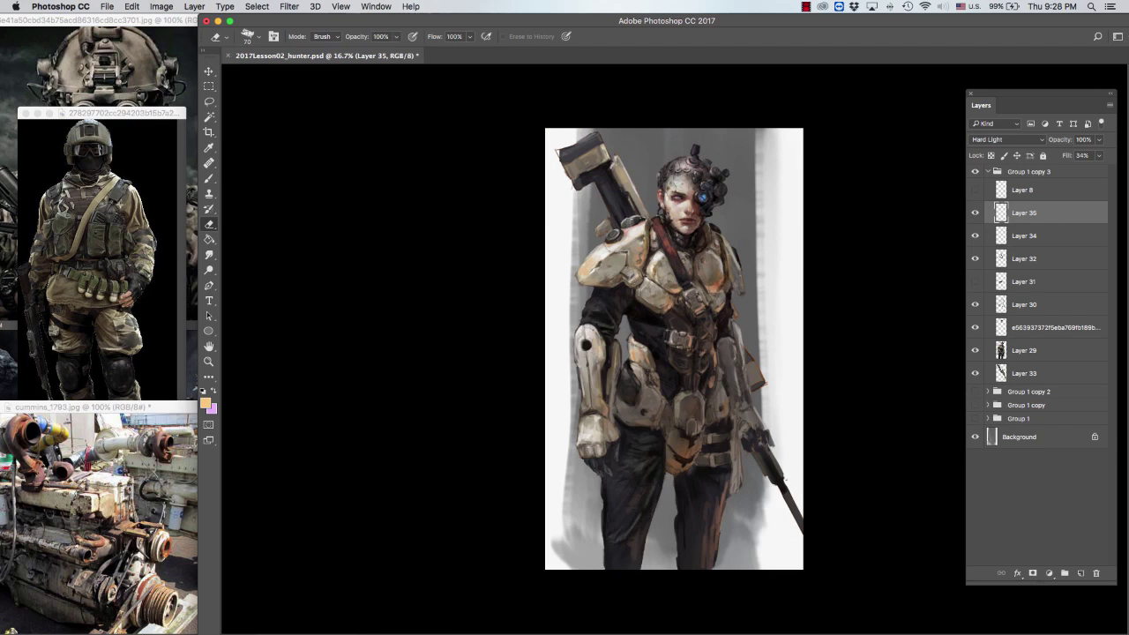
key("b")
key("e")
key("b")
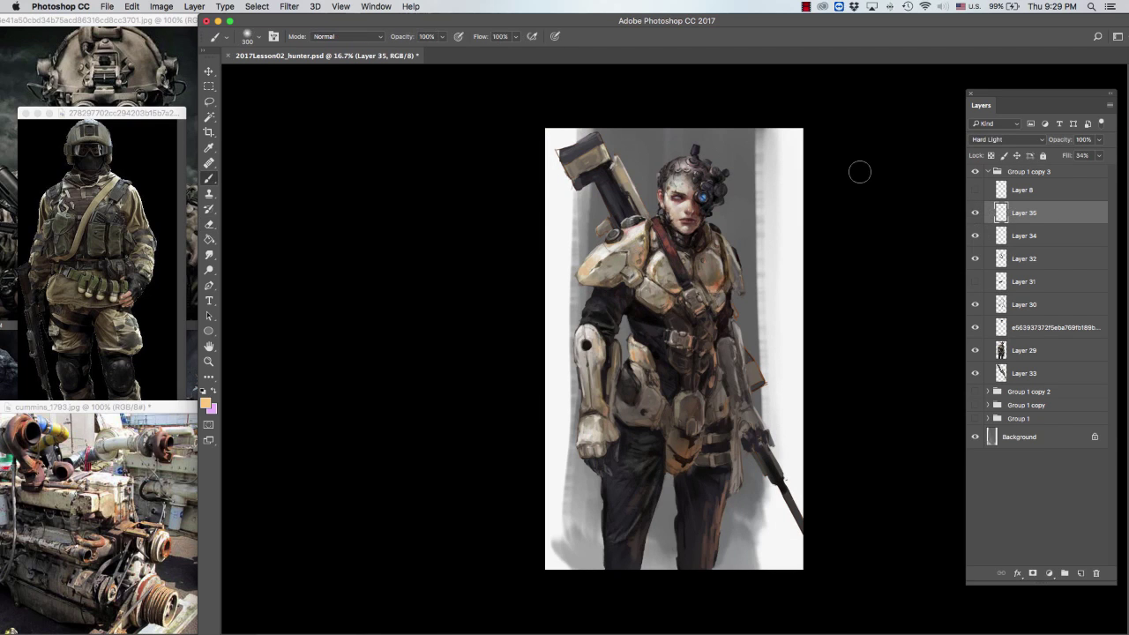
key("bracketleft")
key("bracketleft")
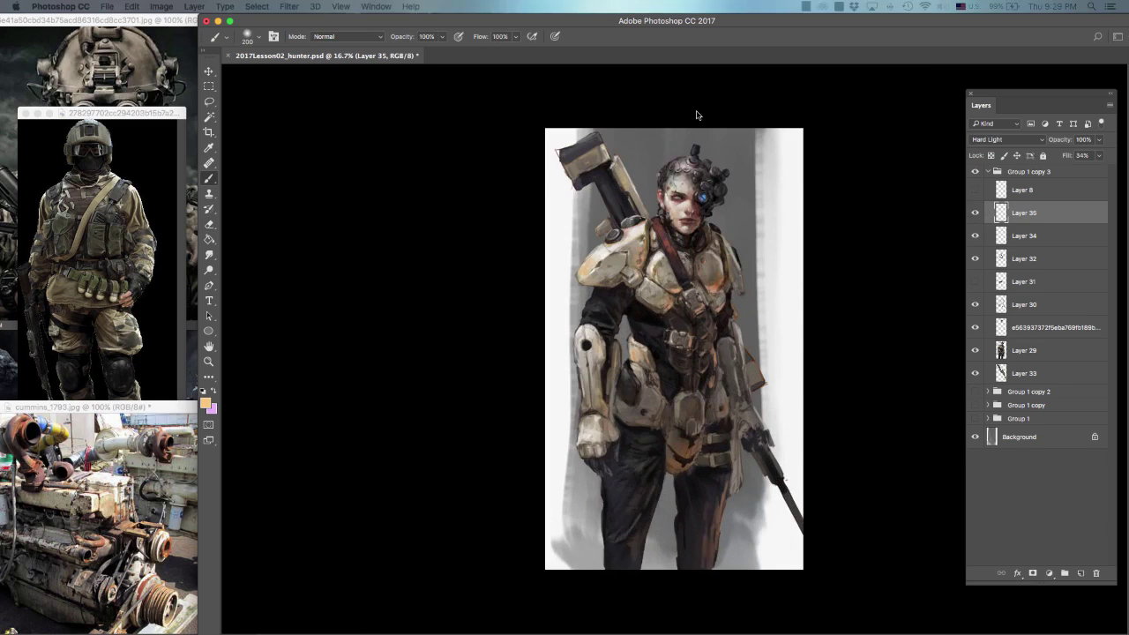
Step: Add a new layer above the highlight layer and detail the large shoulder plate with a textured brush and sampled tones
key("super+shift+alt+n")
scroll(697, 113, "up", 2)
right_click(609, 200)
scroll(807, 415, "down", 1)
key("Return")
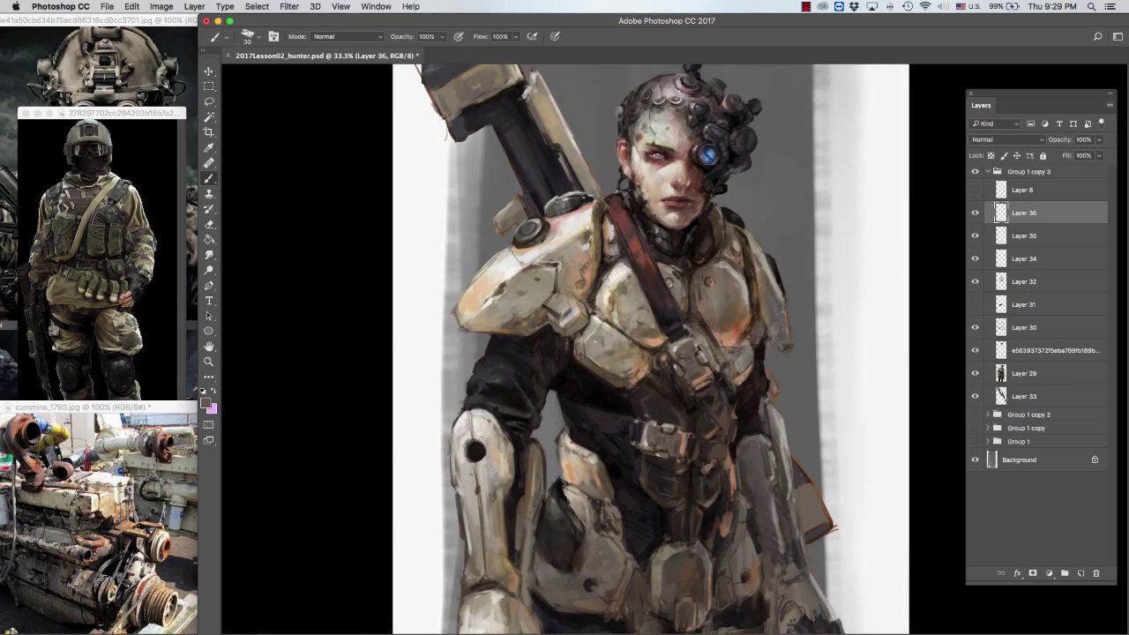
left_click(531, 283, "alt")
left_click_drag(531, 283, 558, 275)
left_click(582, 263, "alt")
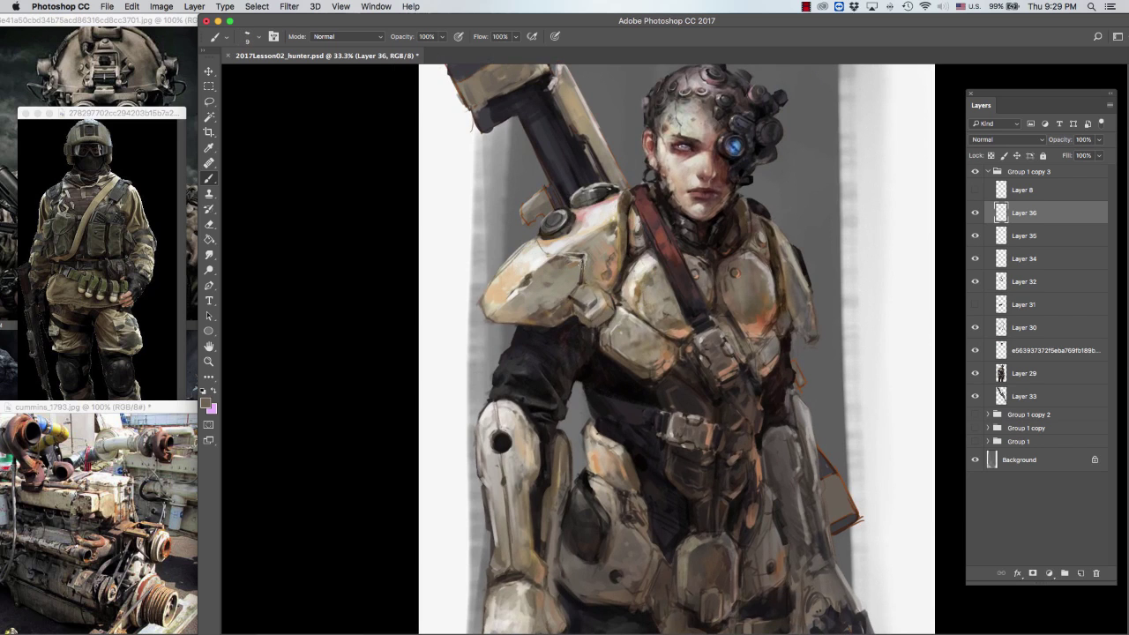
Step: Refine the surface and edges of the large shoulder plate with tan and dark tones sampled from the armour
key("bracketright")
mouse_move(616, 234)
left_mouse_down()
mouse_move(621, 268)
mouse_move(528, 214)
left_mouse_up()
left_click(621, 268, "alt")
key("bracketleft")
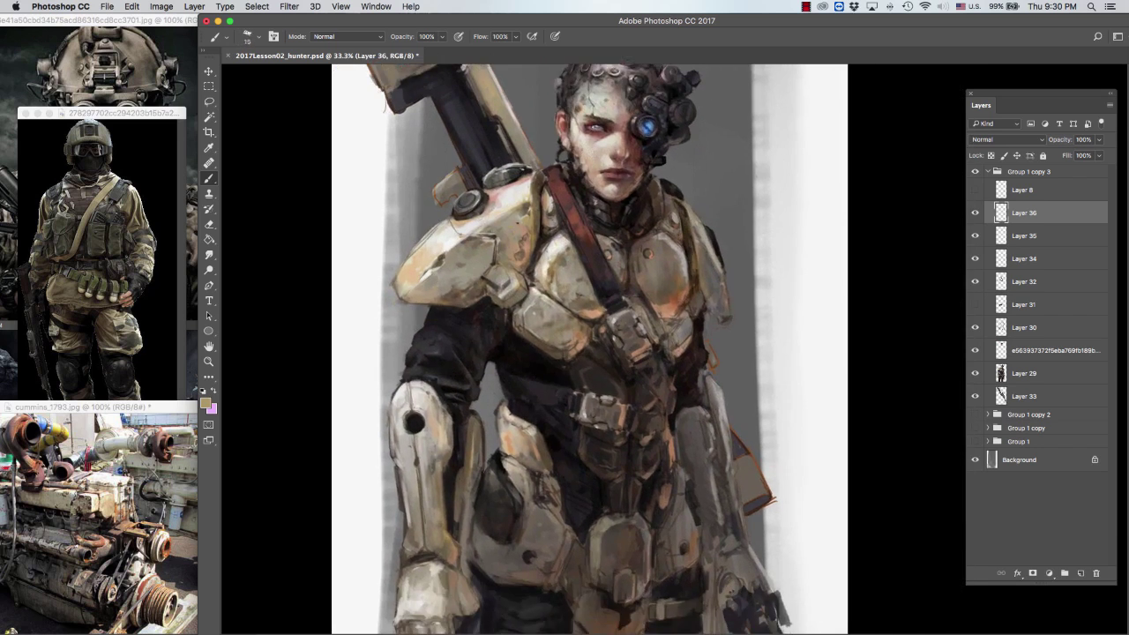
left_click(445, 251, "alt")
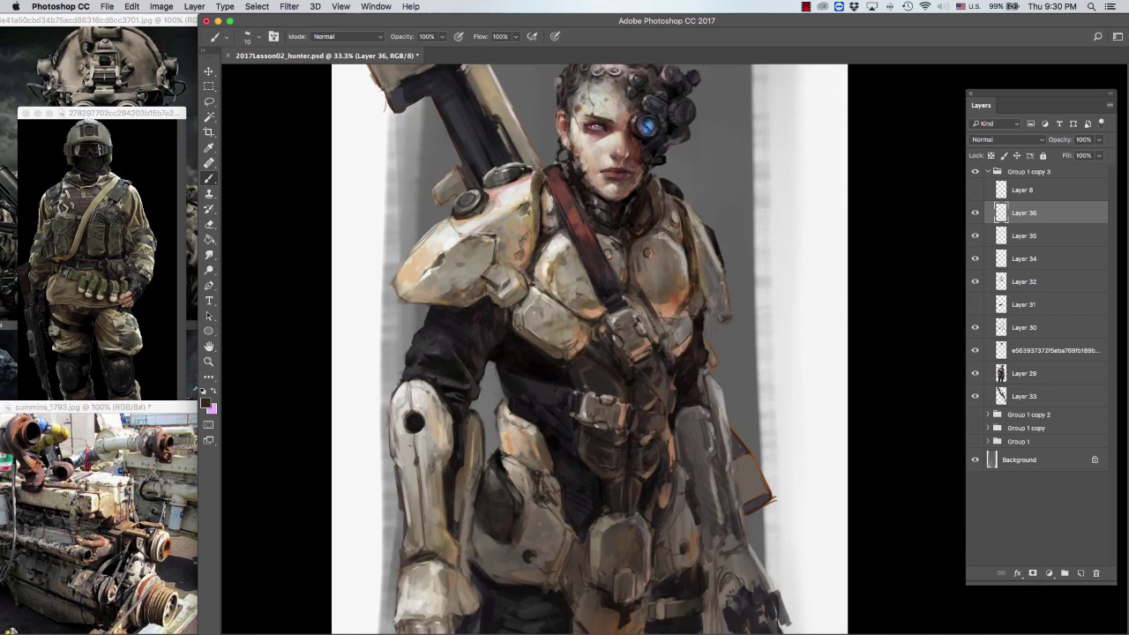
key("bracketright")
key("bracketright")
left_click_drag(446, 252, 401, 274)
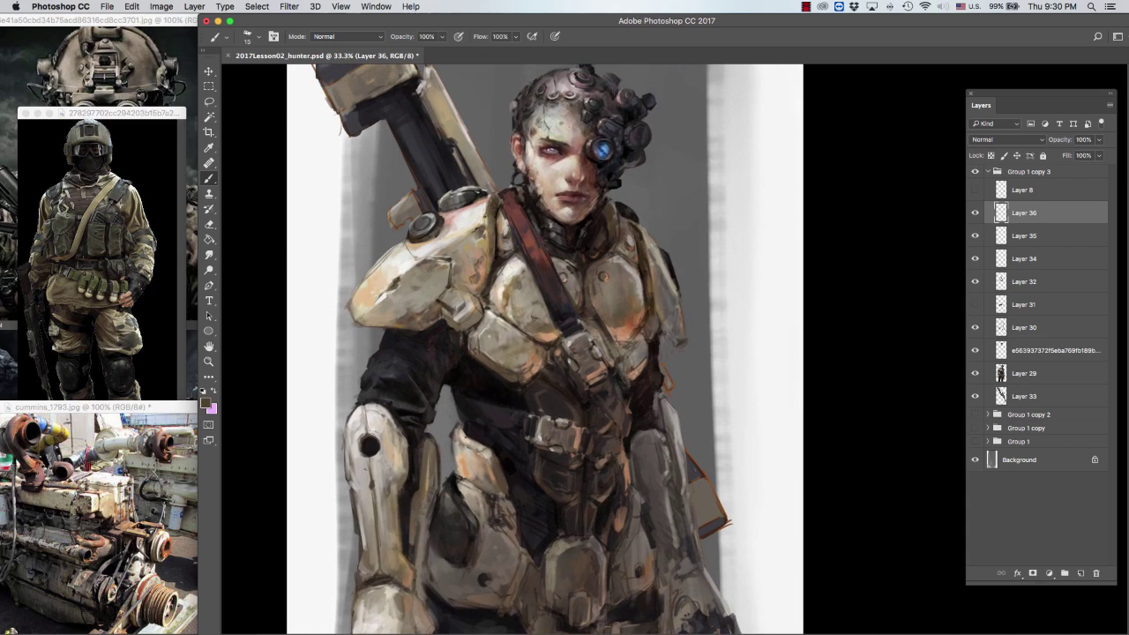
Step: Blend sampled tan and peach tones over the top of the shoulder plate beside the red strap
left_click(485, 210, "alt")
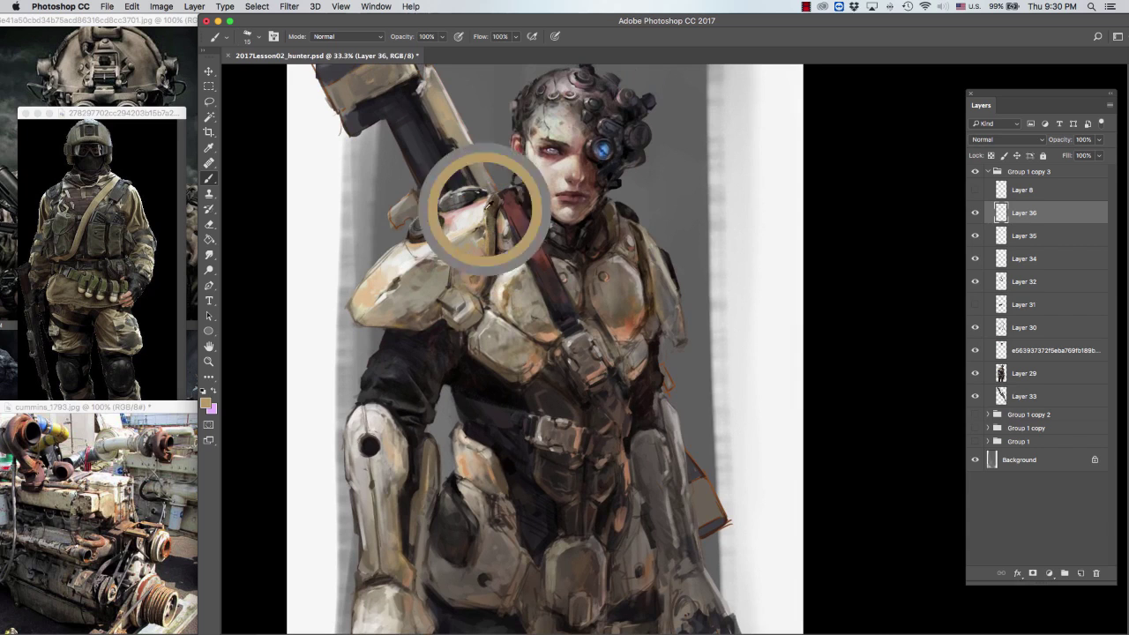
key("bracketright")
key("bracketright")
key("bracketright")
left_click(485, 209, "alt")
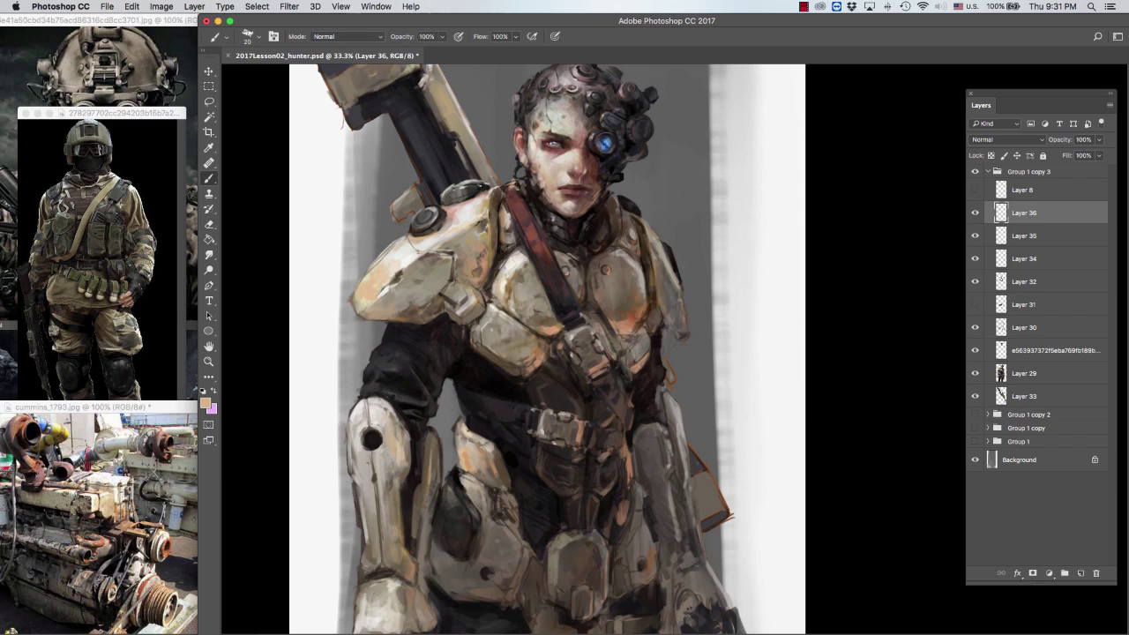
key("bracketright")
key("bracketright")
left_click(479, 199, "alt")
left_click_drag(391, 246, 412, 239)
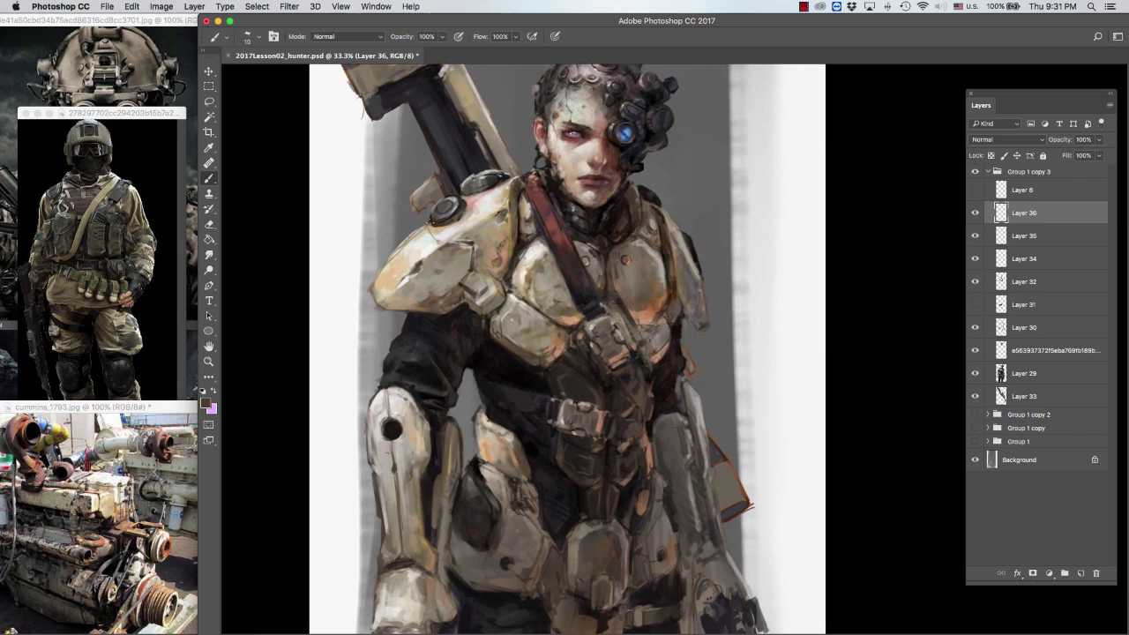
key("ctrl+minus")
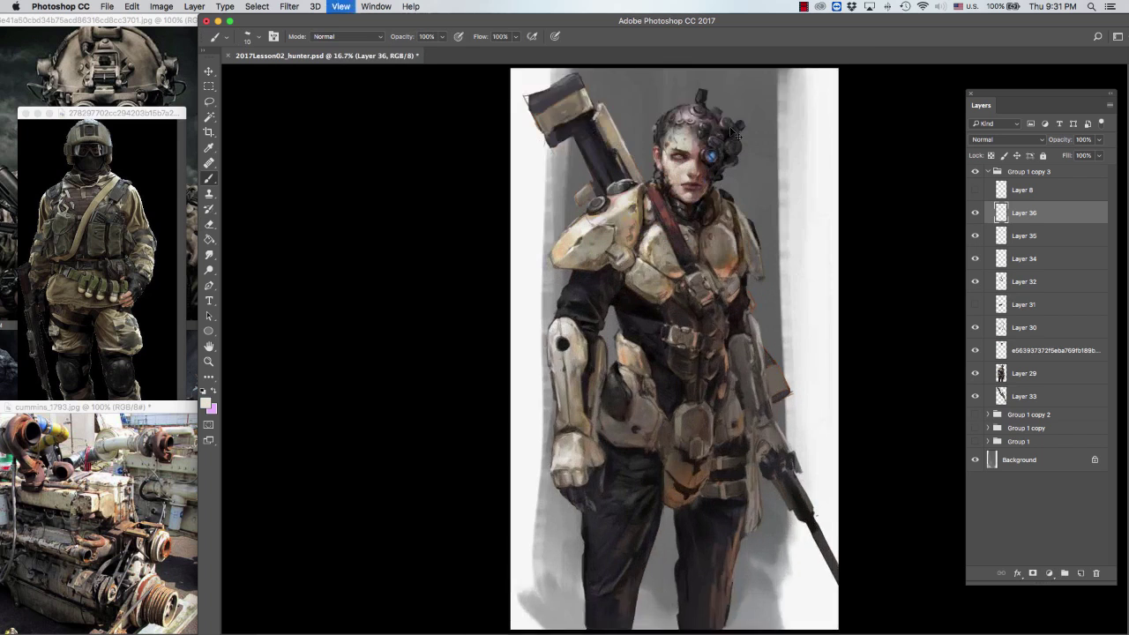
Step: Choose a dark colour and rework the area where the red strap meets the shoulder armour with sampled reddish and dark tones
scroll(624, 349, "right", 5)
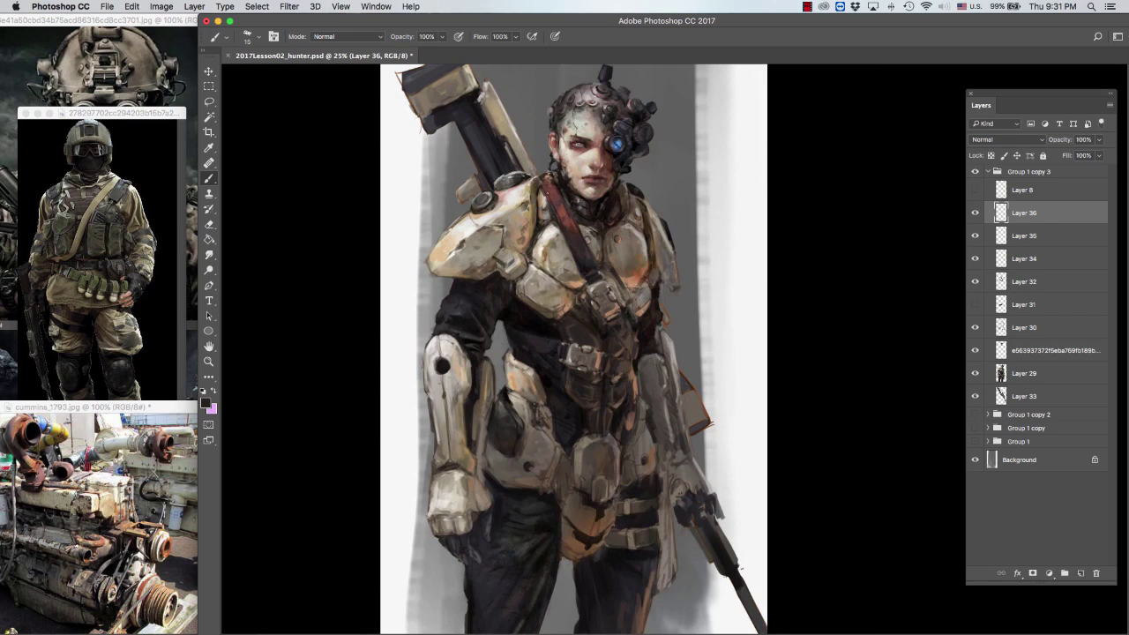
left_click(206, 403)
key("Return")
key("bracketleft")
left_click(542, 189, "alt")
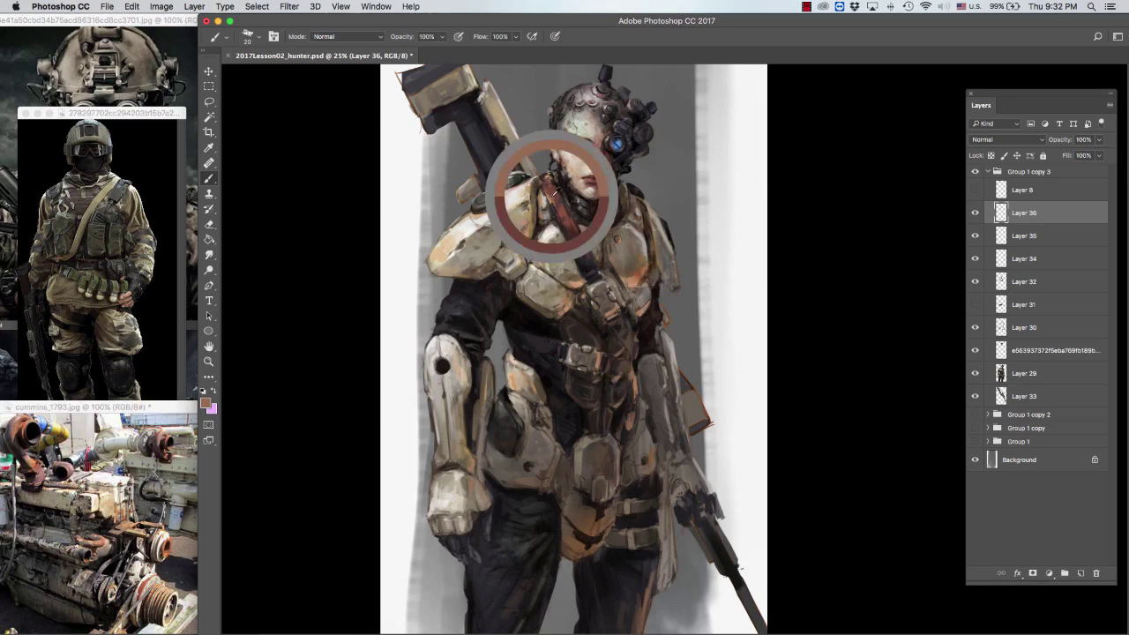
key("bracketright")
key("bracketright")
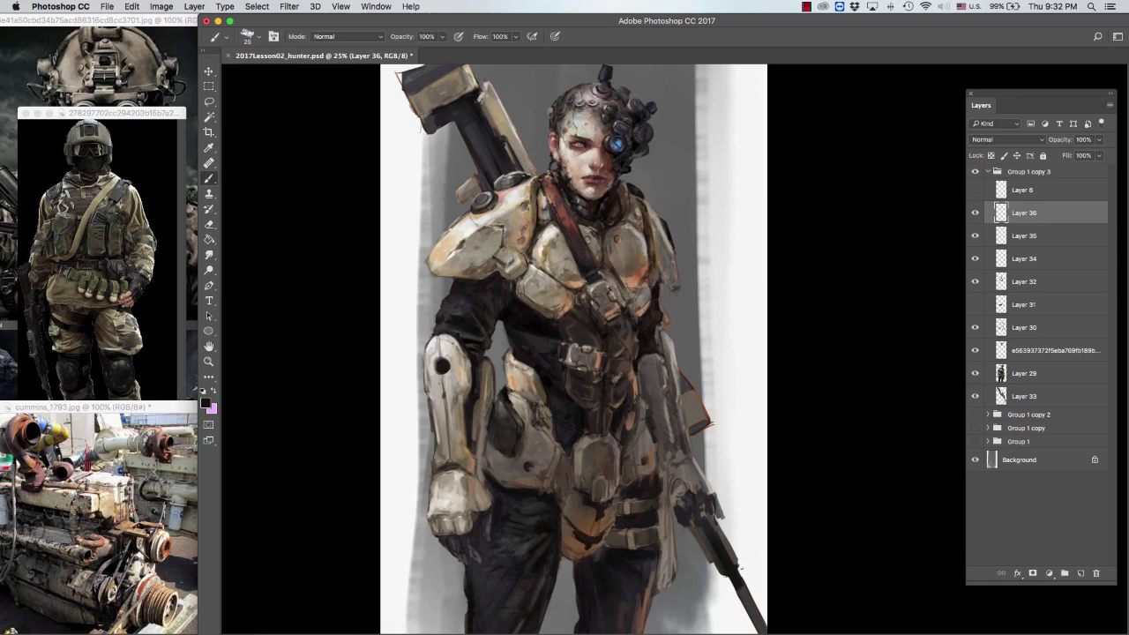
left_click(540, 184, "alt")
left_click(535, 212, "alt")
Step: Touch up the shoulder plate and the rifle behind it with sampled light and grey tones, trimming strokes with the eraser
key("super+minus")
key("super+minus")
key("super+equal")
key("super+equal")
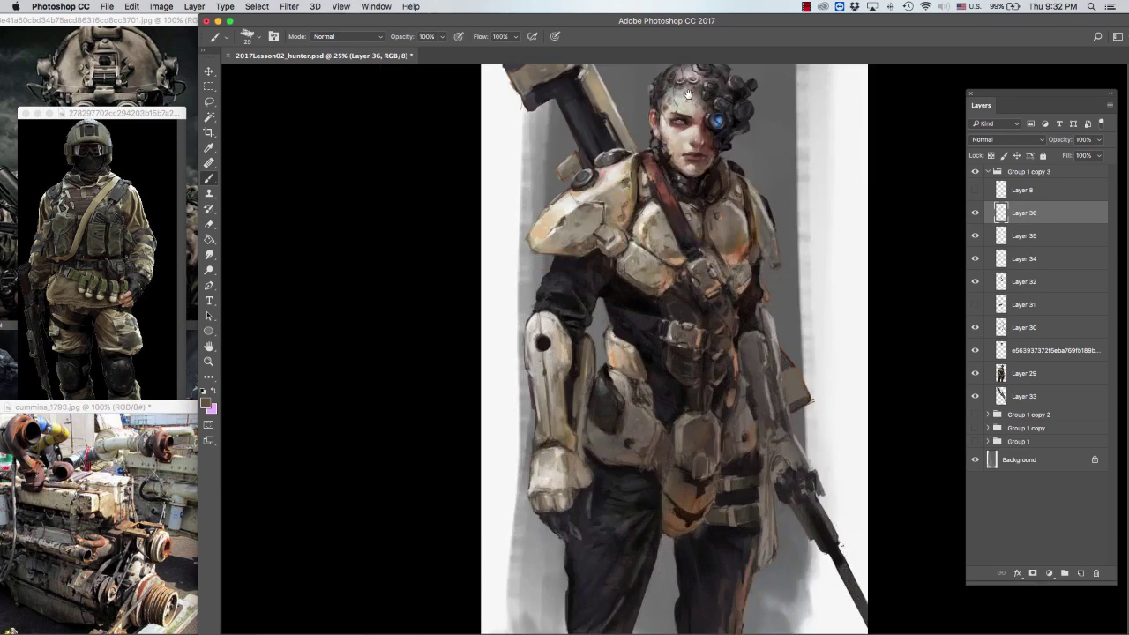
scroll(565, 353, "right", 3)
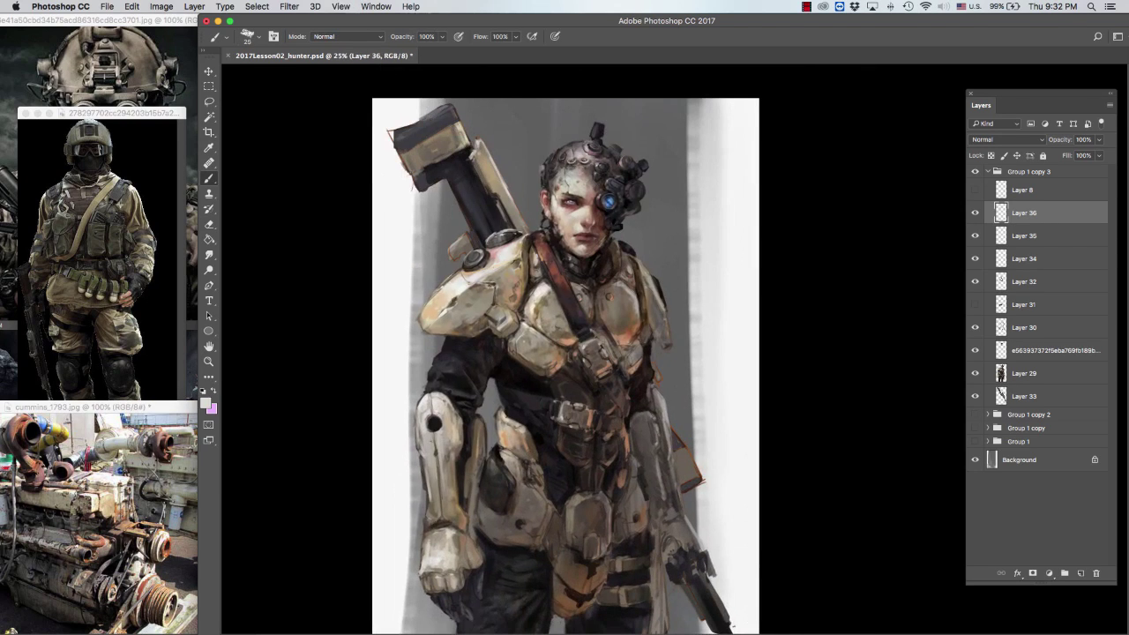
key("bracketleft")
left_click(487, 287, "alt")
key("bracketleft")
key("bracketright")
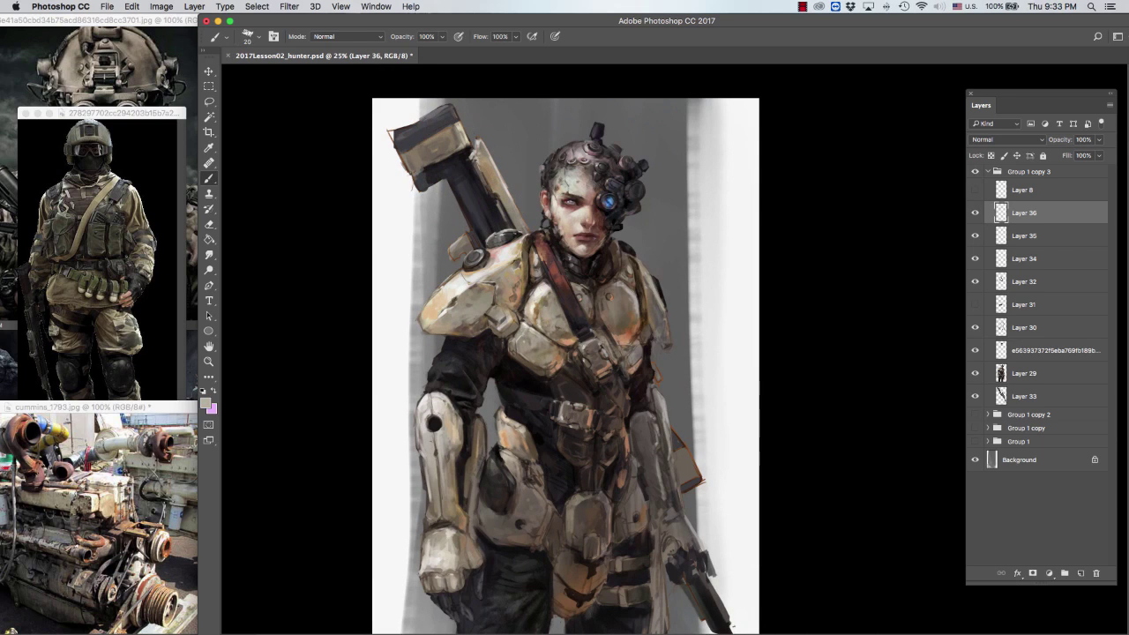
left_click(483, 181, "alt")
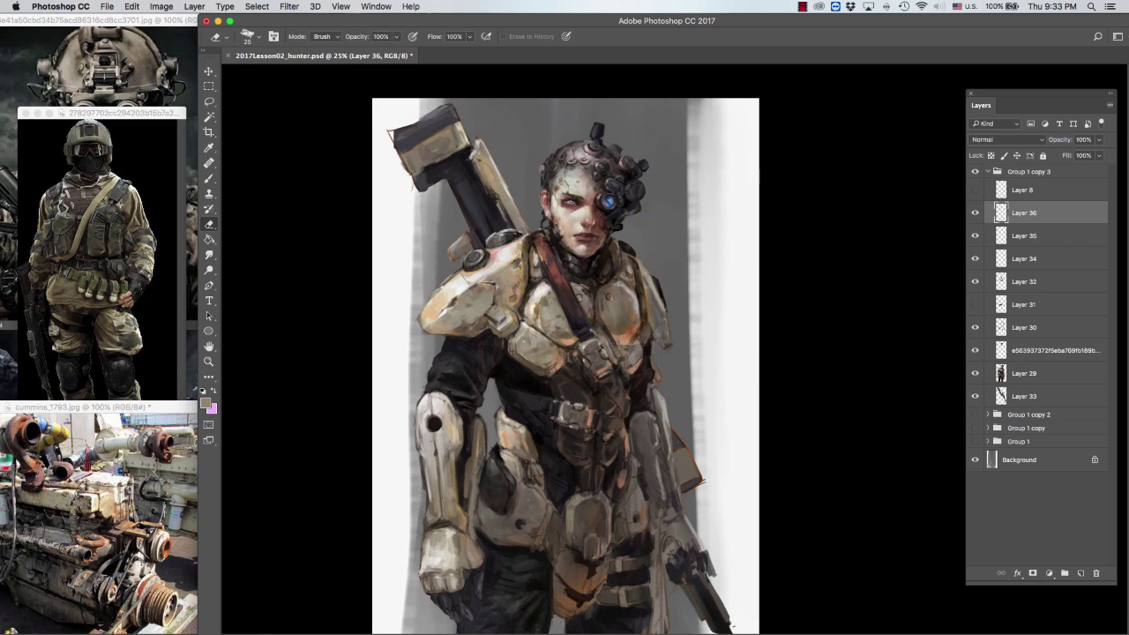
scroll(509, 196, "down", 3)
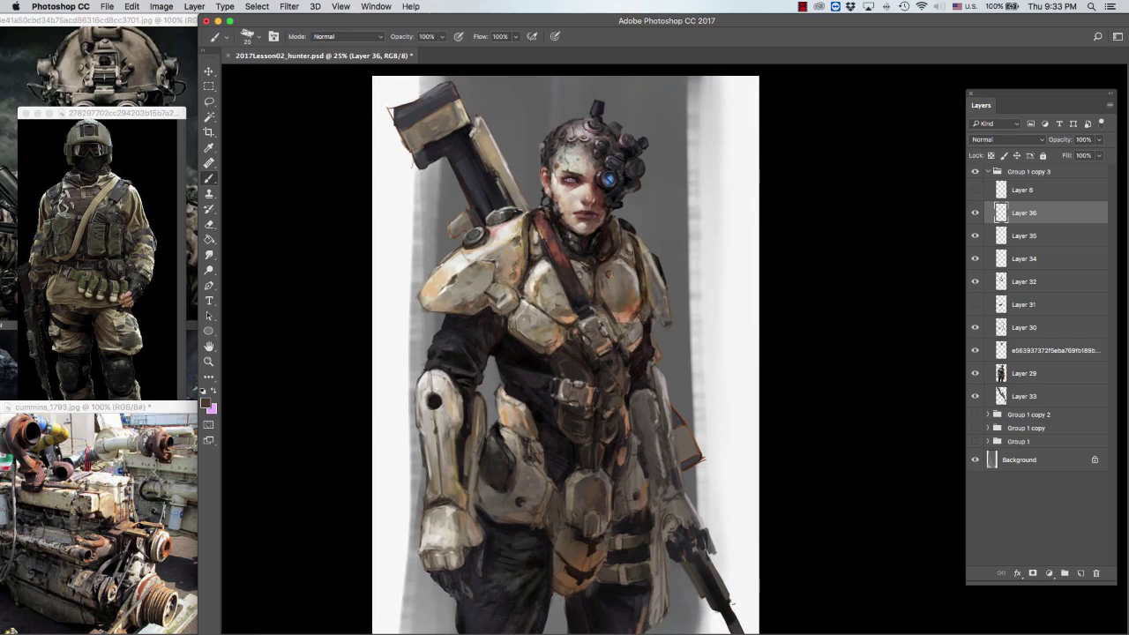
Step: Sharpen the shoulder plate's lower edge around its small block, using dark and tan tones sampled nearby
left_click_drag(660, 192, 605, 228)
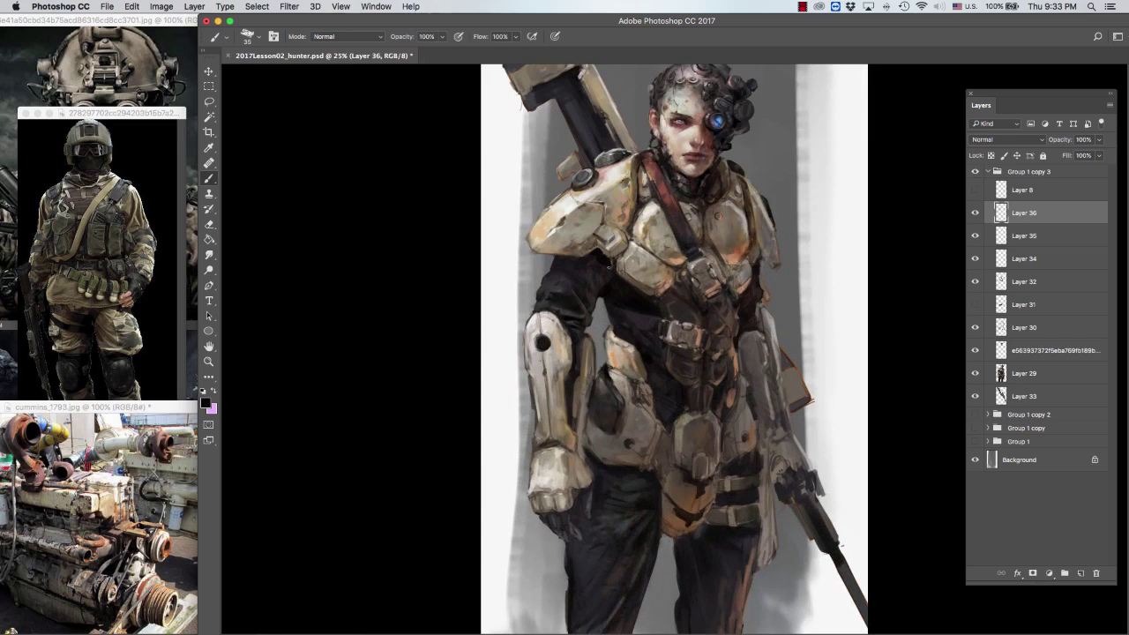
left_click(608, 252, "alt")
key("bracketleft")
left_click(614, 253, "alt")
left_click(619, 256, "alt")
key("bracketright")
left_click(608, 258, "alt")
key("bracketleft")
Step: Paint the small rifle part behind the shoulder with sampled tones and undo the last stroke
key("super+minus")
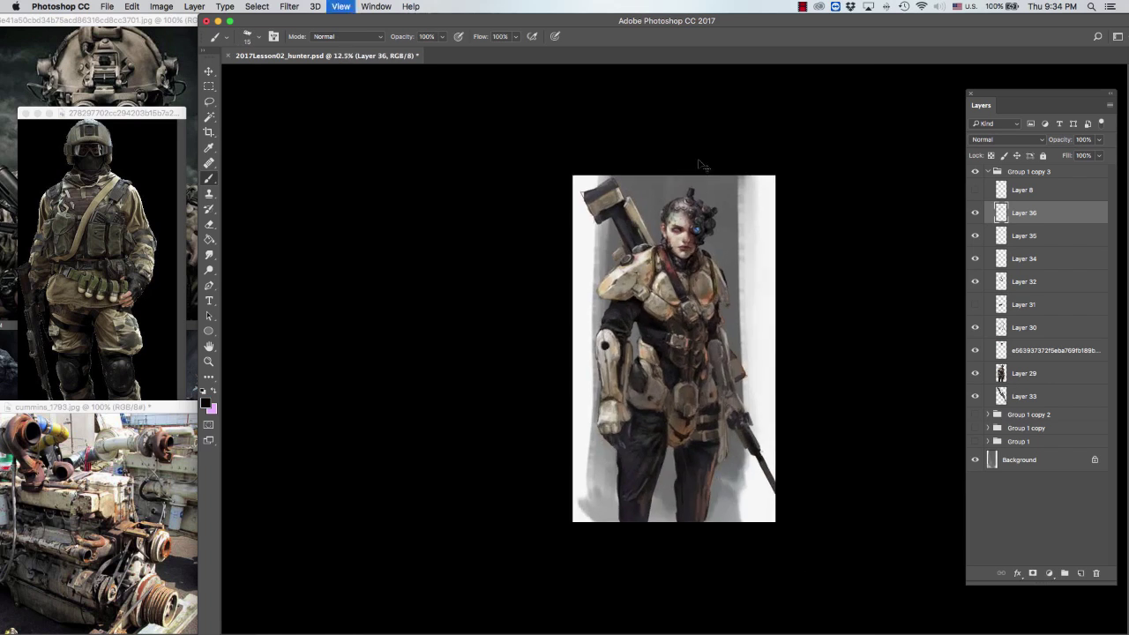
key("super+equal")
left_click(512, 257, "alt")
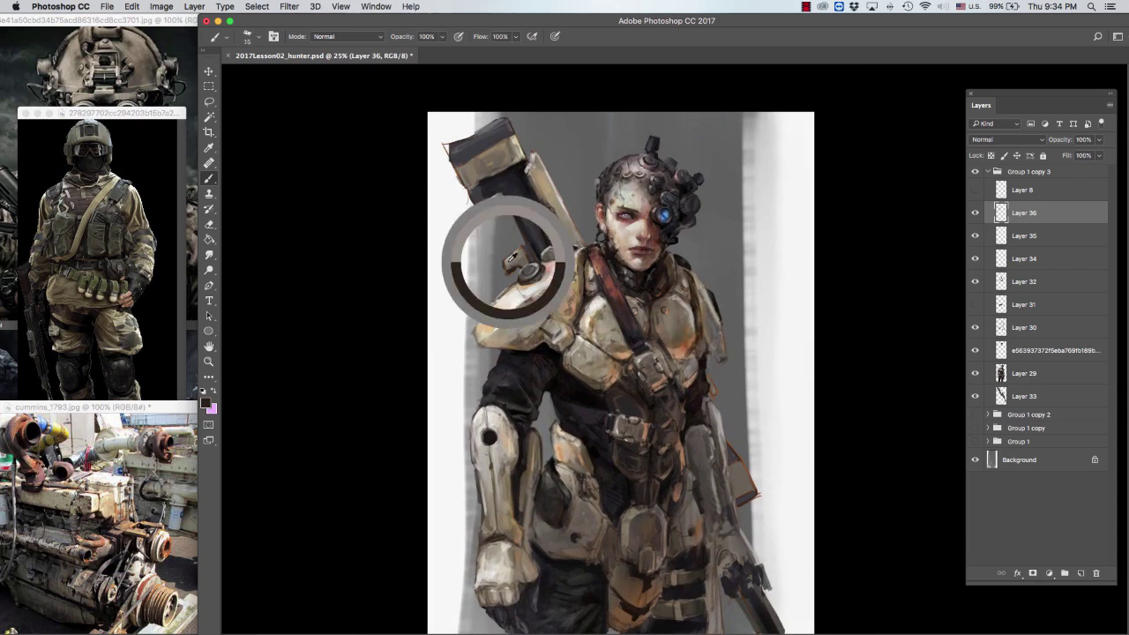
key("bracketright")
key("bracketright")
key("super+minus")
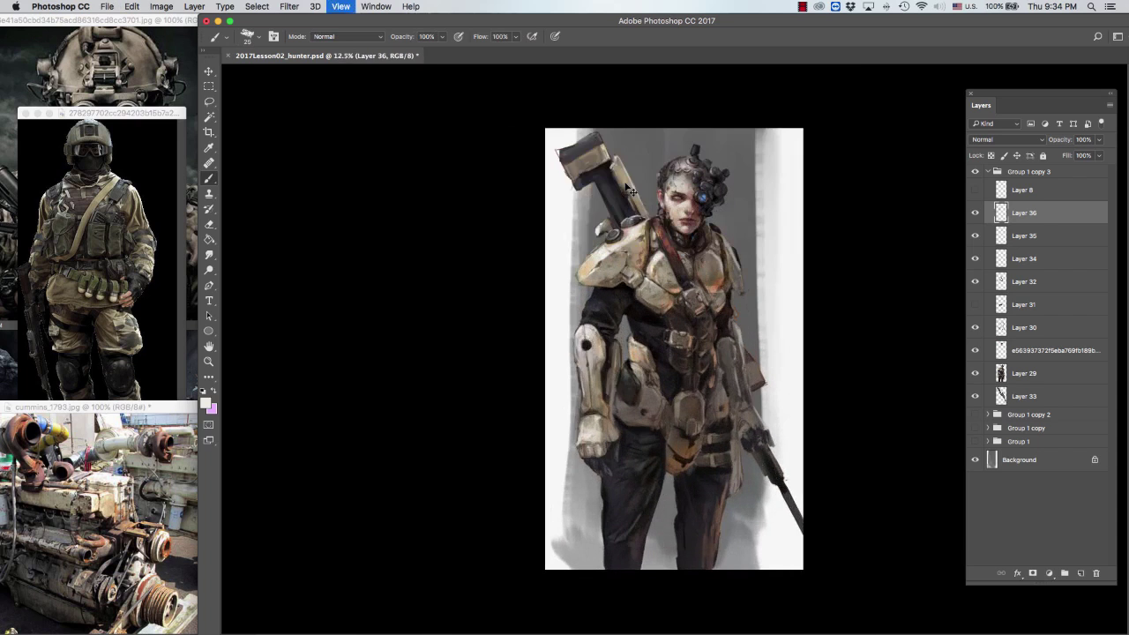
key("super+z")
left_click(602, 228, "alt")
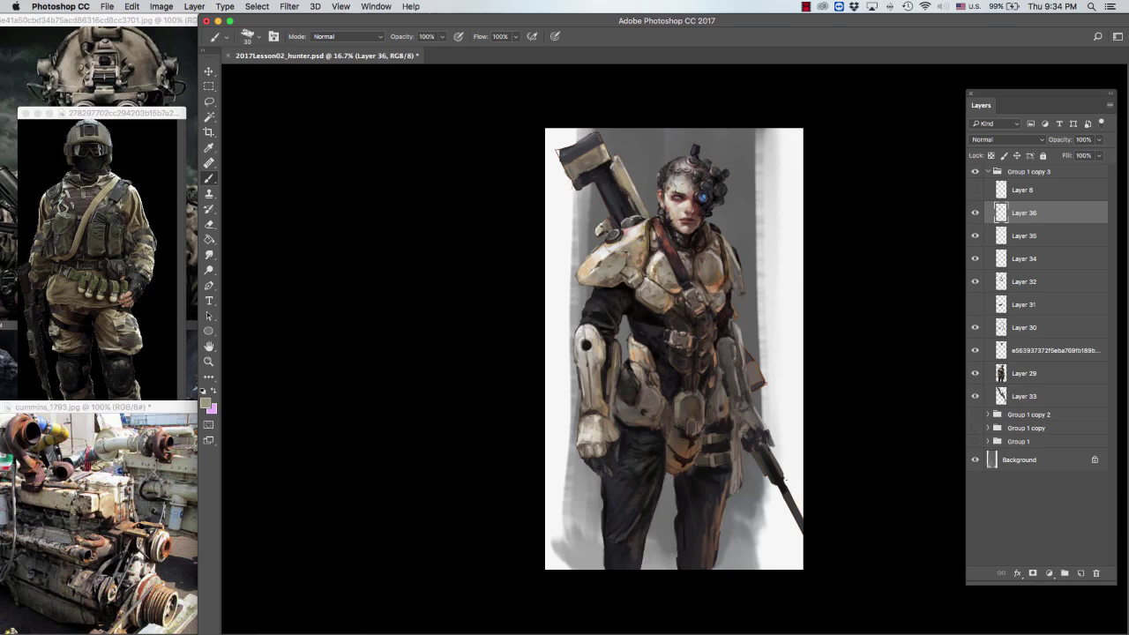
Step: Retouch the rifle stock and the rifle part behind the far arm with a larger brush and sampled tones
key("bracketright")
key("bracketright")
left_click(756, 365, "alt")
left_click(606, 167, "alt")
key("bracketleft")
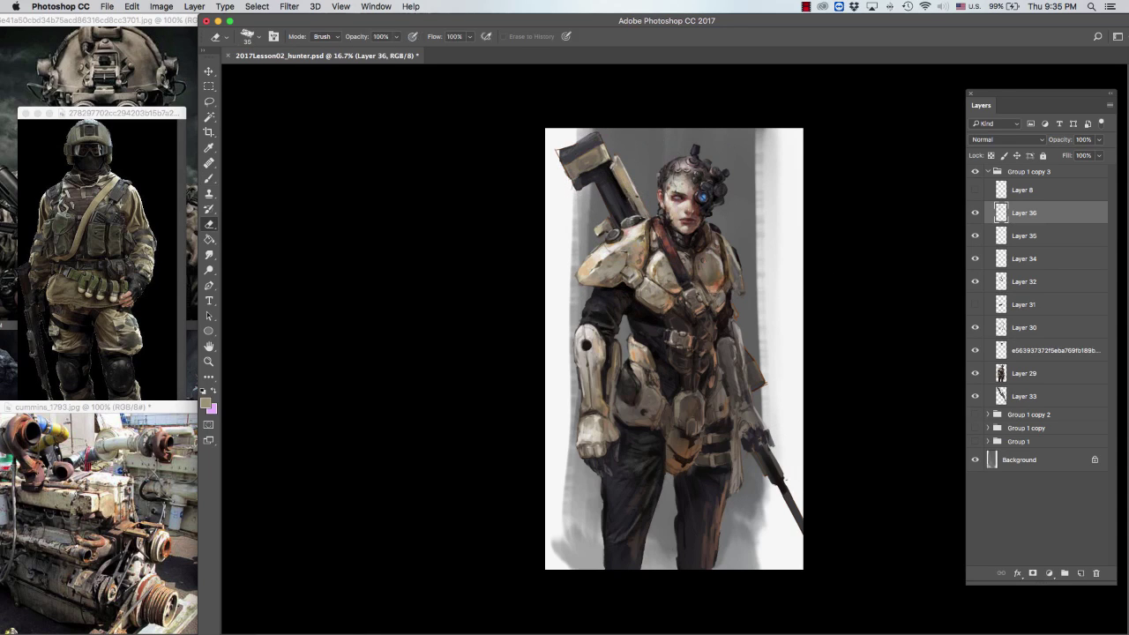
Step: Touch up the chest armour and far forearm with tones sampled from each area
left_click(665, 259, "alt")
key("super+minus")
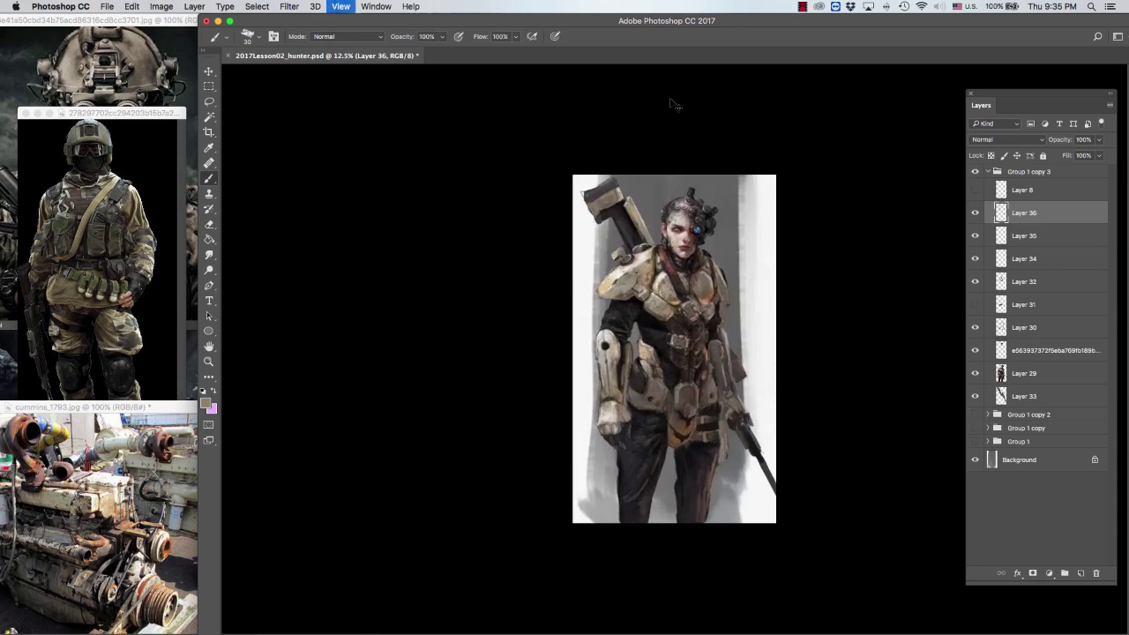
key("super+equal")
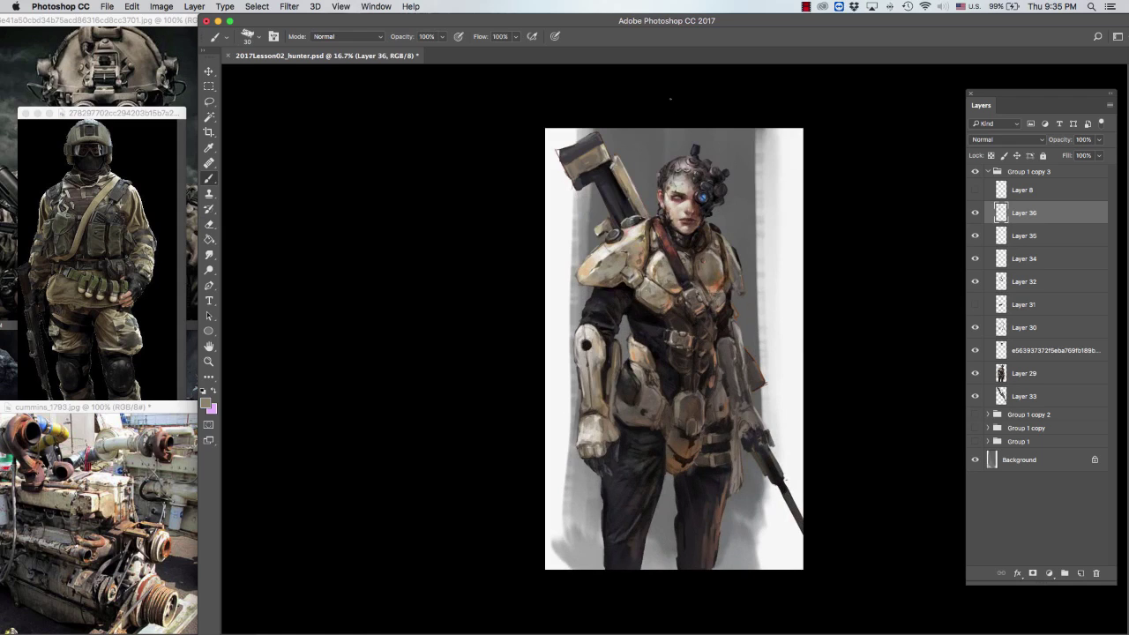
key("super+minus")
key("super+equal")
left_click(724, 382, "alt")
Step: Examine the whole figure's silhouette and value balance at several reduced sizes
key("super+minus")
key("super+minus")
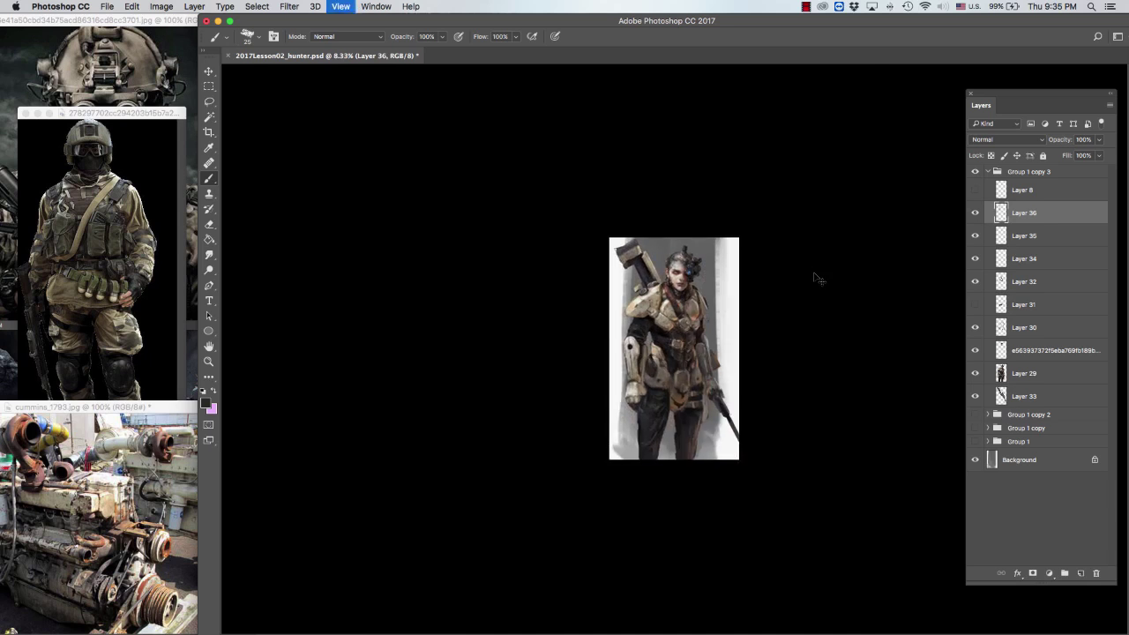
key("super+equal")
key("super+equal")
key("super+equal")
key("super+minus")
key("super+equal")
key("super+minus")
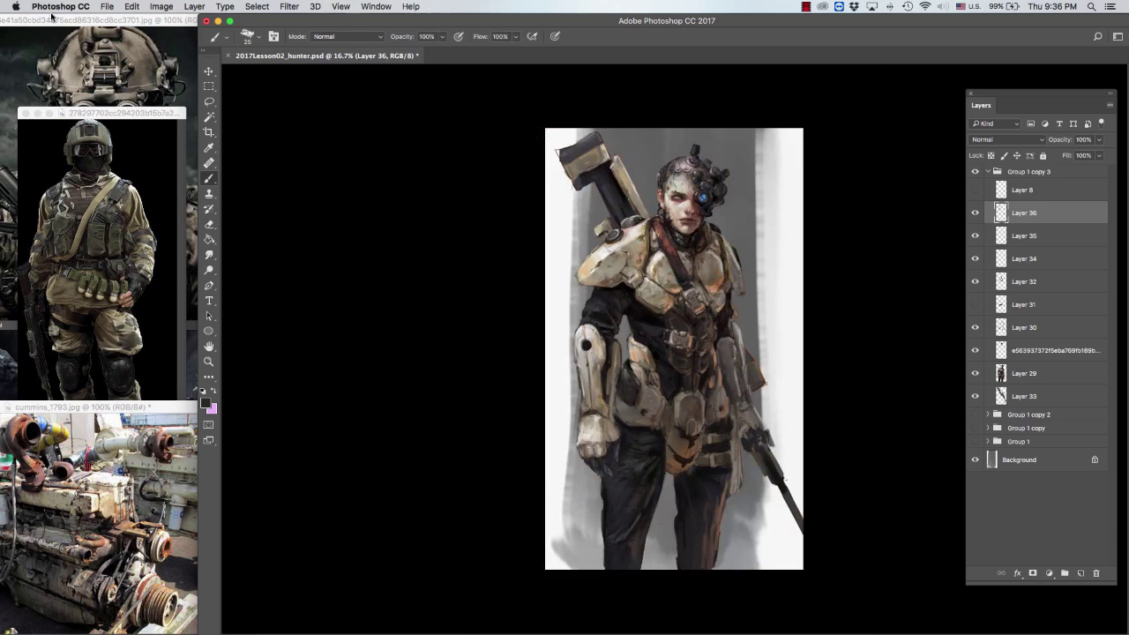
Step: Select the Background layer and brush bright white over the pale strips on both sides of the figure
left_click(1025, 462)
left_click_drag(548, 176, 549, 335)
key("bracketleft")
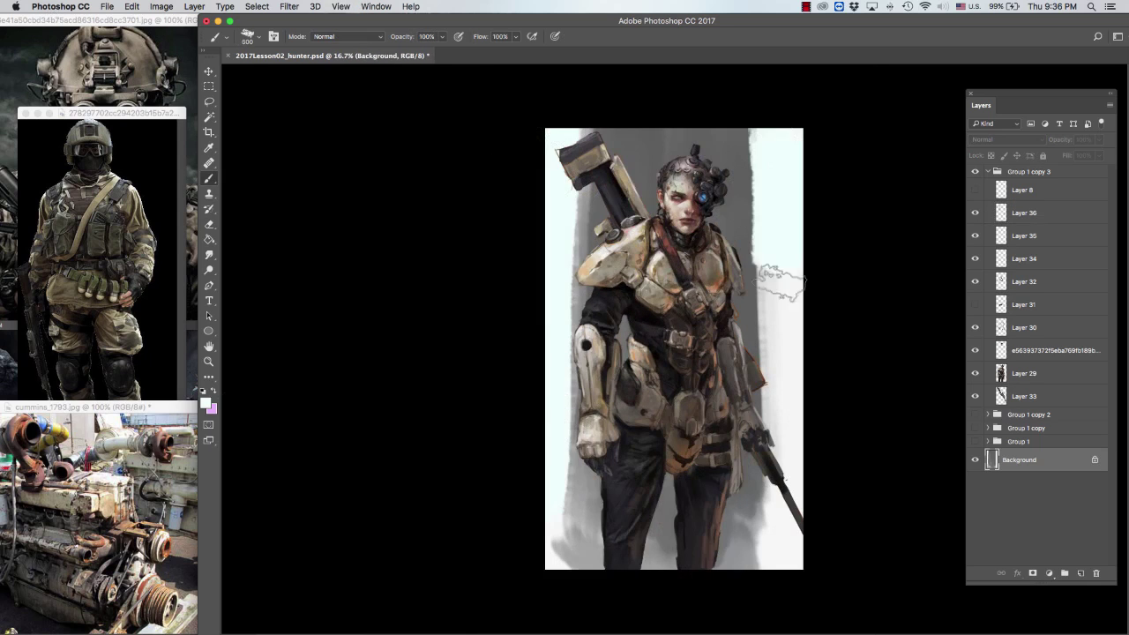
Step: Brush textured light grey over the background strip beside the rifle barrel, using a smaller brush for the upper part
left_click_drag(778, 150, 767, 529)
left_click(774, 418, "alt")
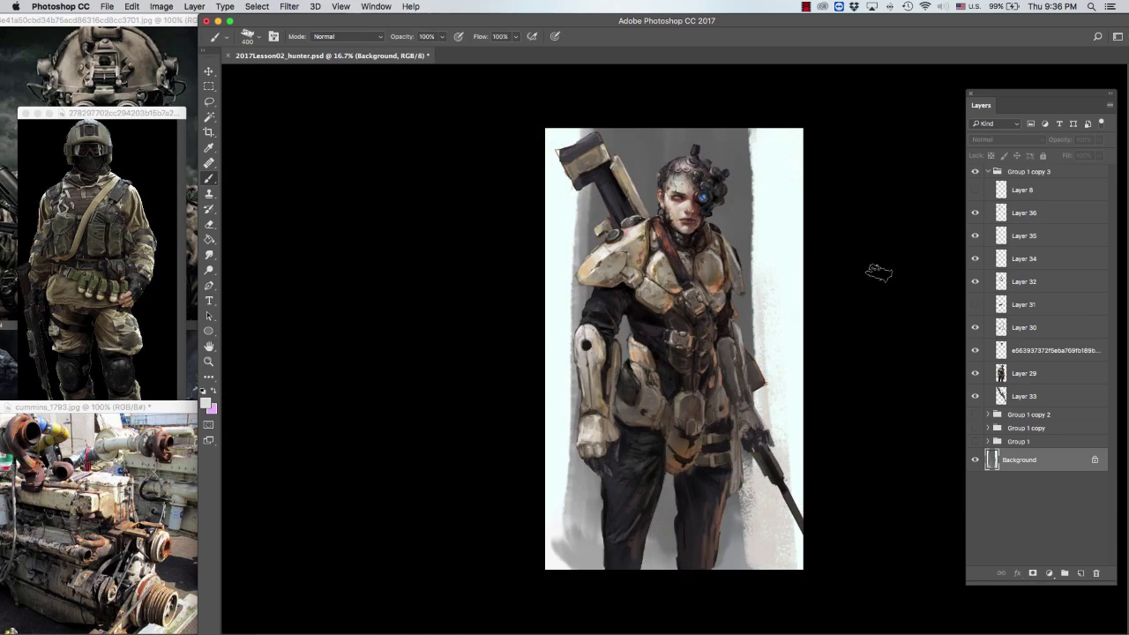
right_click(718, 298)
key("Escape")
key("bracketleft")
left_click_drag(775, 441, 764, 249)
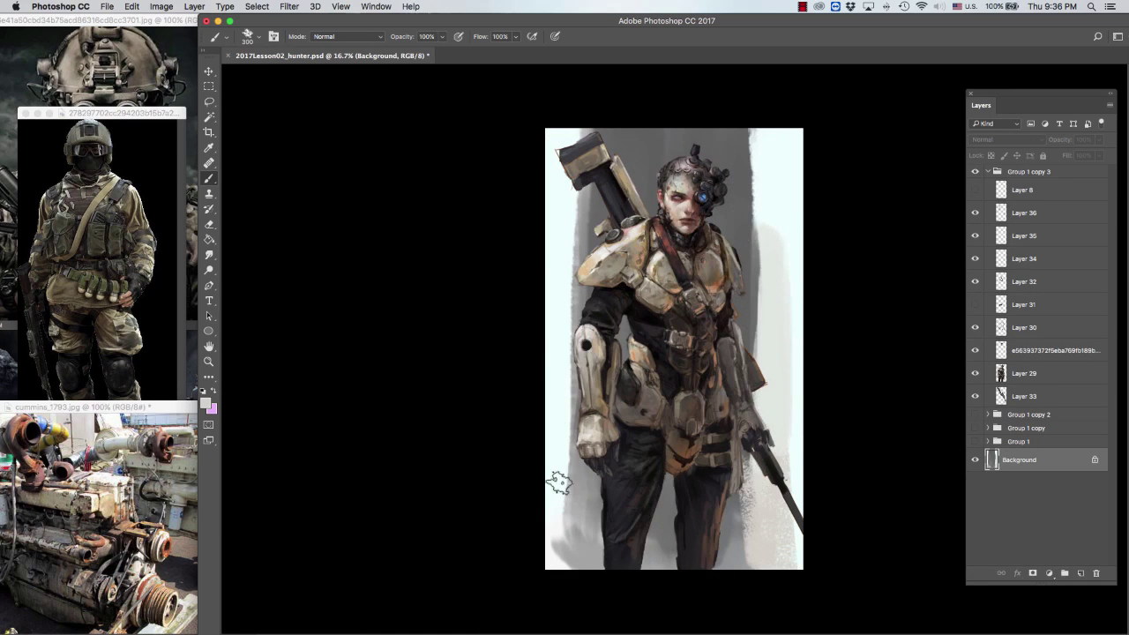
Step: Extend the sampled dark grey backdrop over the upper background behind the rifle stock and along the far side's pale strip
key("bracketright")
key("bracketright")
key("super+minus")
key("super+minus")
key("bracketleft")
key("bracketleft")
left_click(630, 279, "alt")
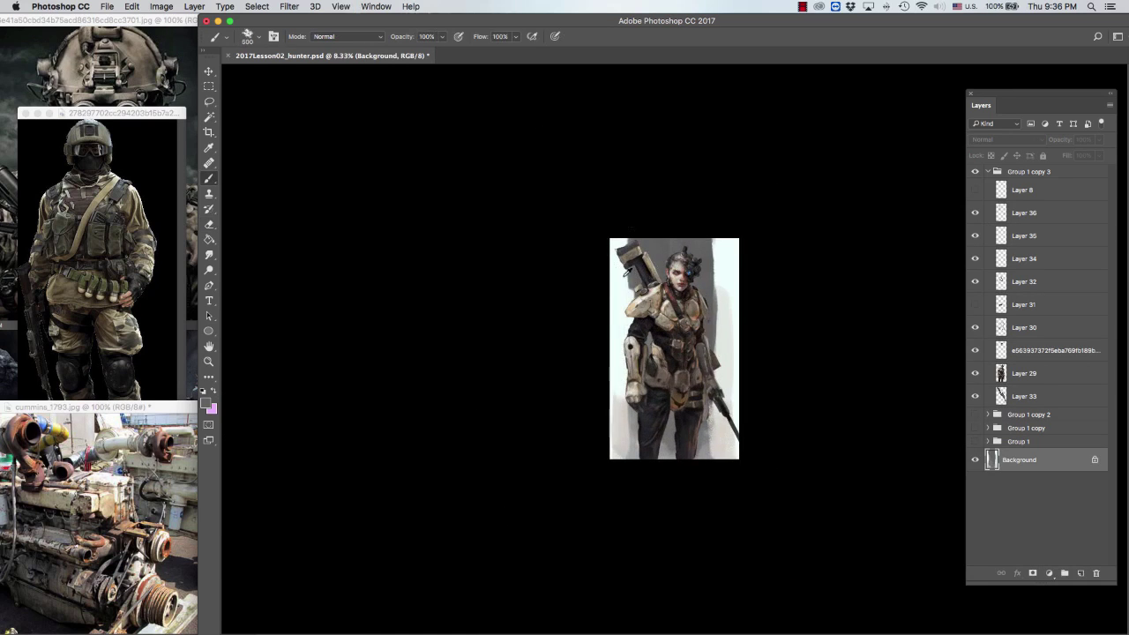
left_click_drag(615, 240, 619, 323)
left_click(706, 247, "alt")
left_click_drag(618, 281, 633, 304)
left_click_drag(719, 311, 723, 232)
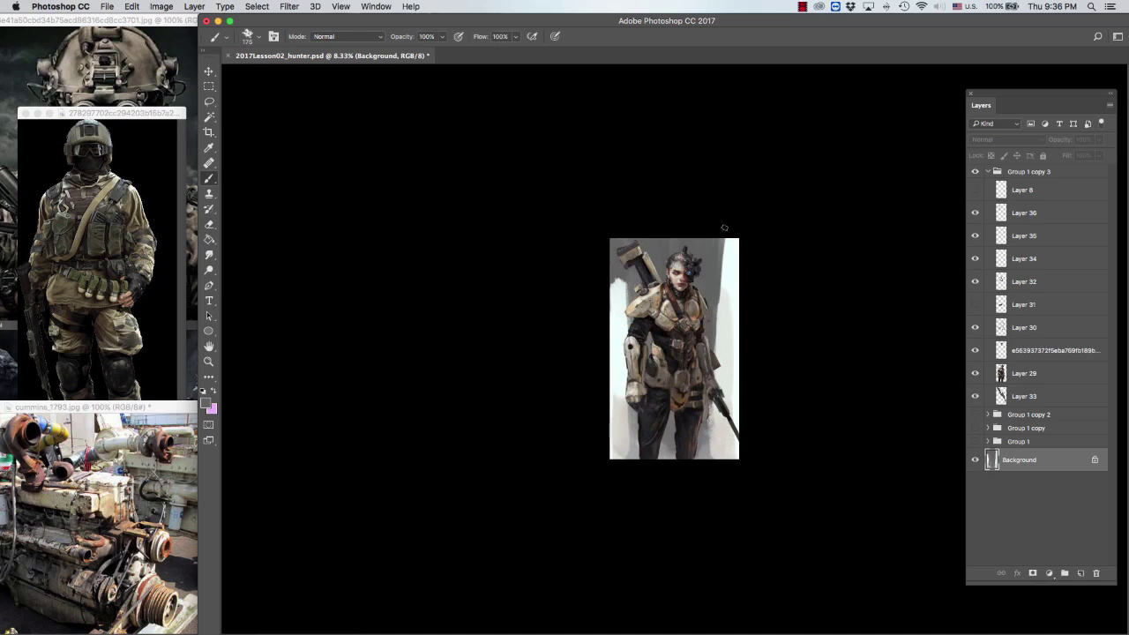
Step: Increase the Background layer's contrast with Brightness/Contrast
key("bracketleft")
key("bracketleft")
key("bracketleft")
key("super+plus")
key("super+minus")
key("super+plus")
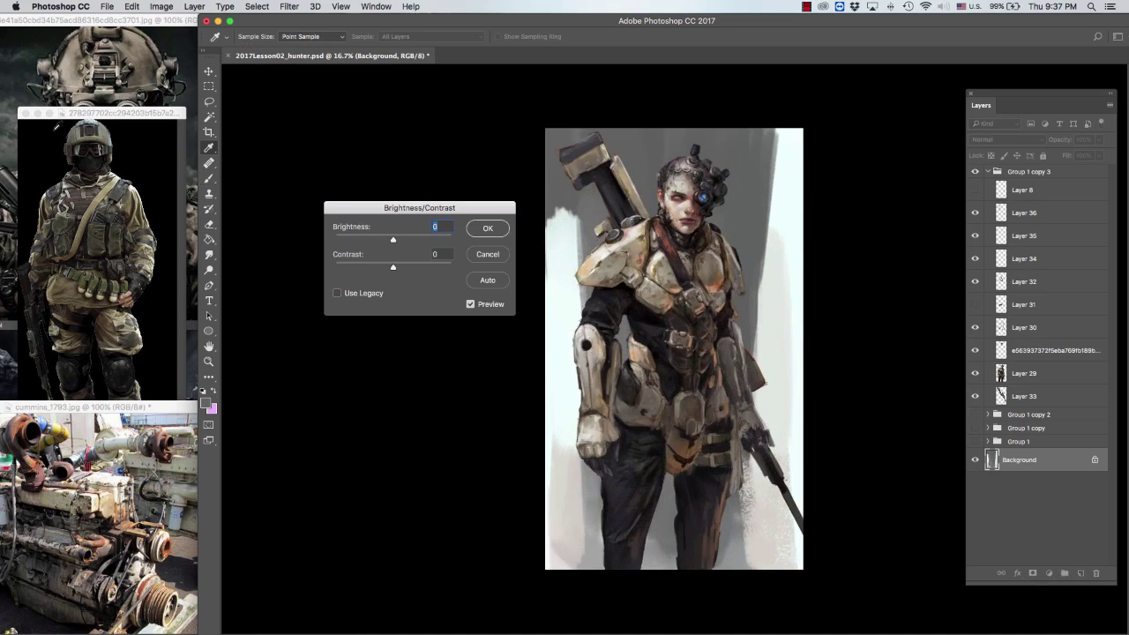
left_click_drag(406, 264, 429, 264)
key("Return")
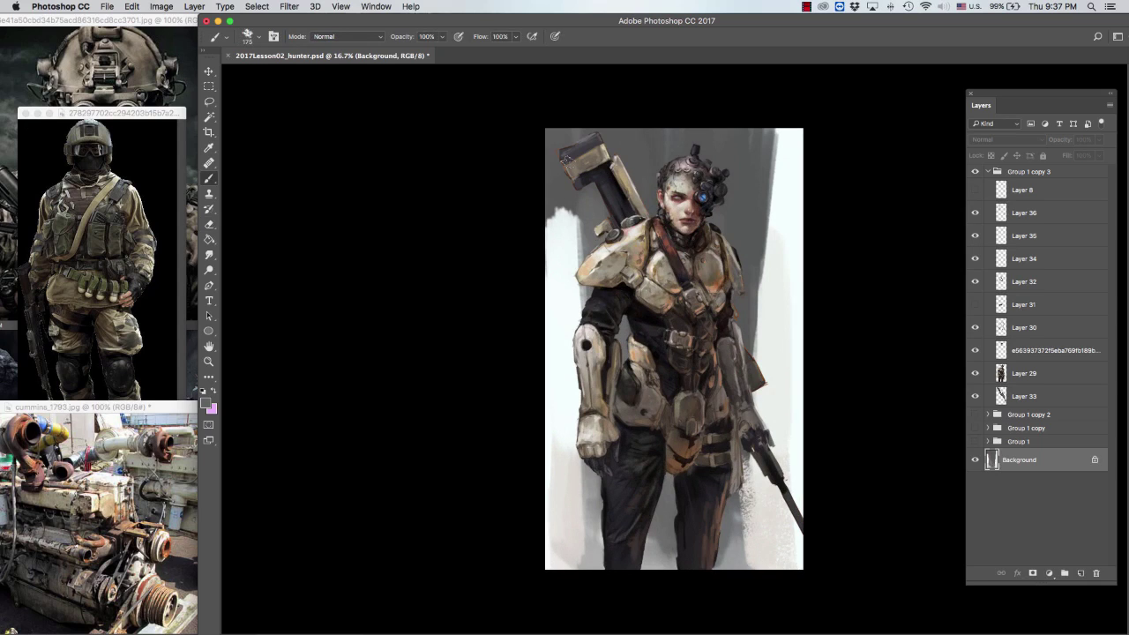
Step: Return to Layer 36 and define the seam on the large shoulder plate with a small brush and sampled dark and tan tones
right_click(566, 157, "alt+super")
key("super+plus")
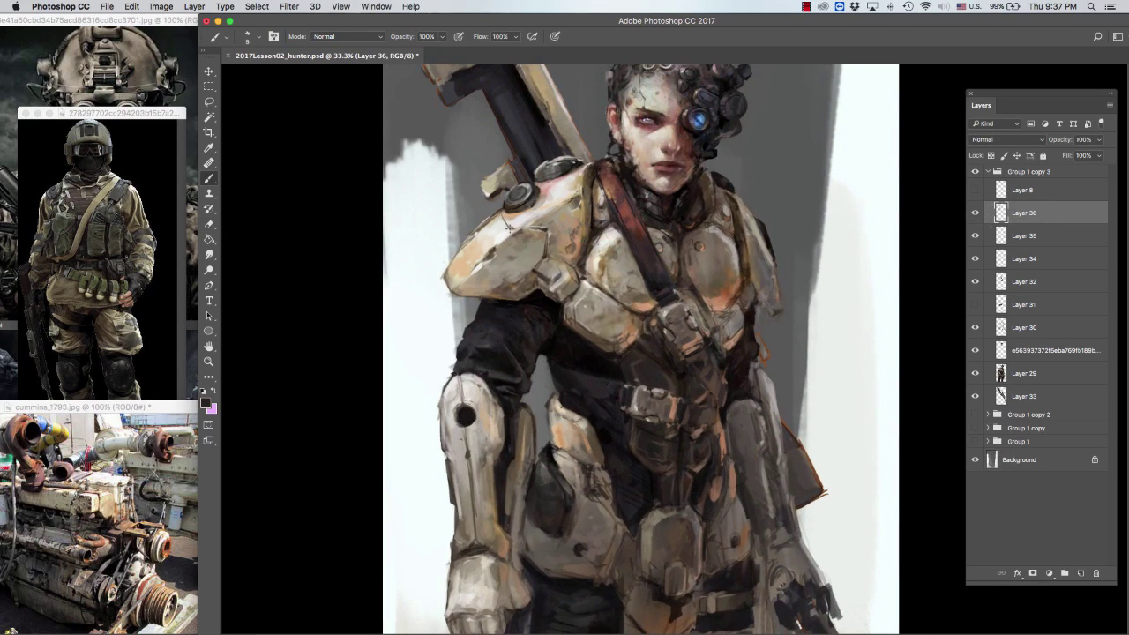
left_click(522, 220, "alt")
key("bracketleft")
left_click(535, 219, "alt")
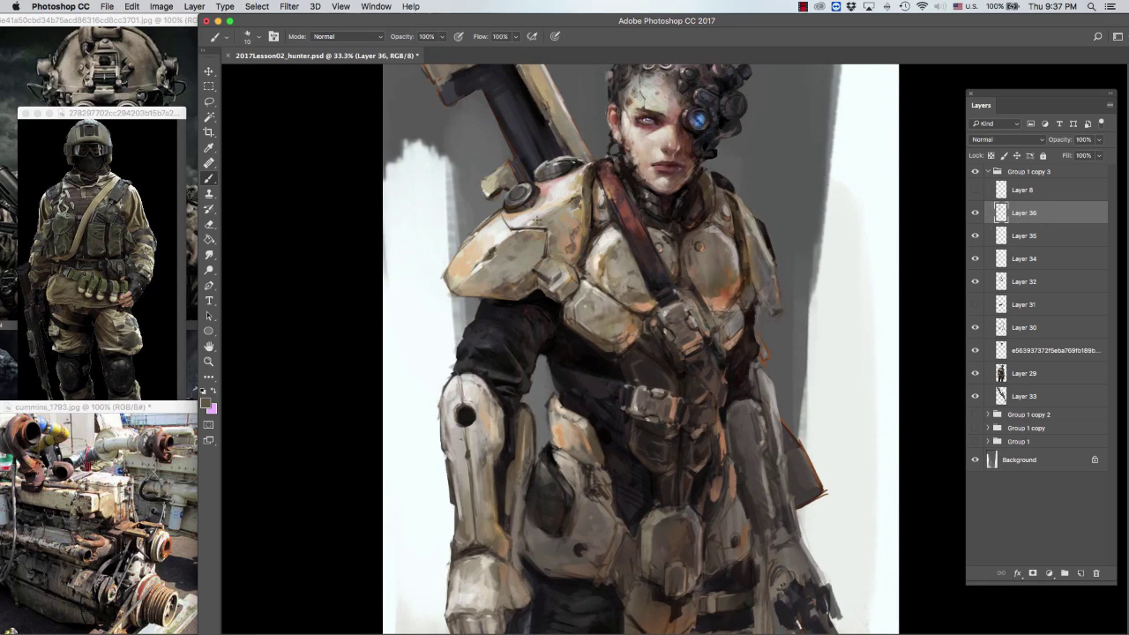
left_click(530, 222, "alt")
scroll(529, 223, "up", 3)
left_click(516, 226, "alt")
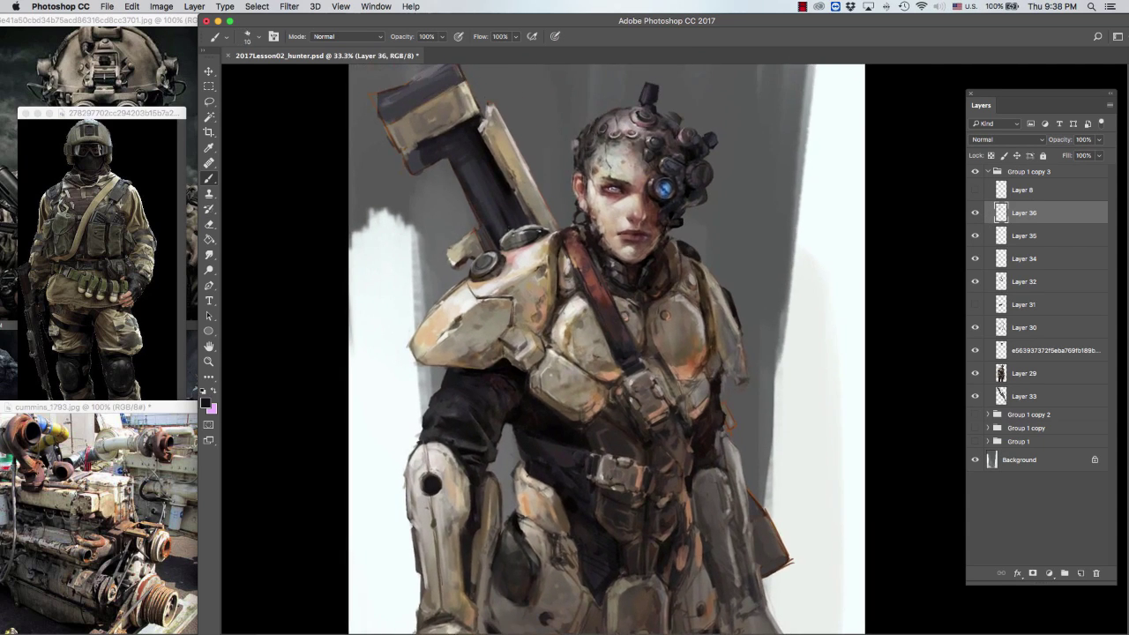
Step: Brush near-black strokes along the rifle's recessed dark body behind the shoulder, varying the brush size between strokes
key("[")
mouse_move(491, 208)
left_mouse_down()
mouse_move(448, 148)
mouse_move(481, 199)
mouse_move(467, 145)
left_mouse_up()
key("[")
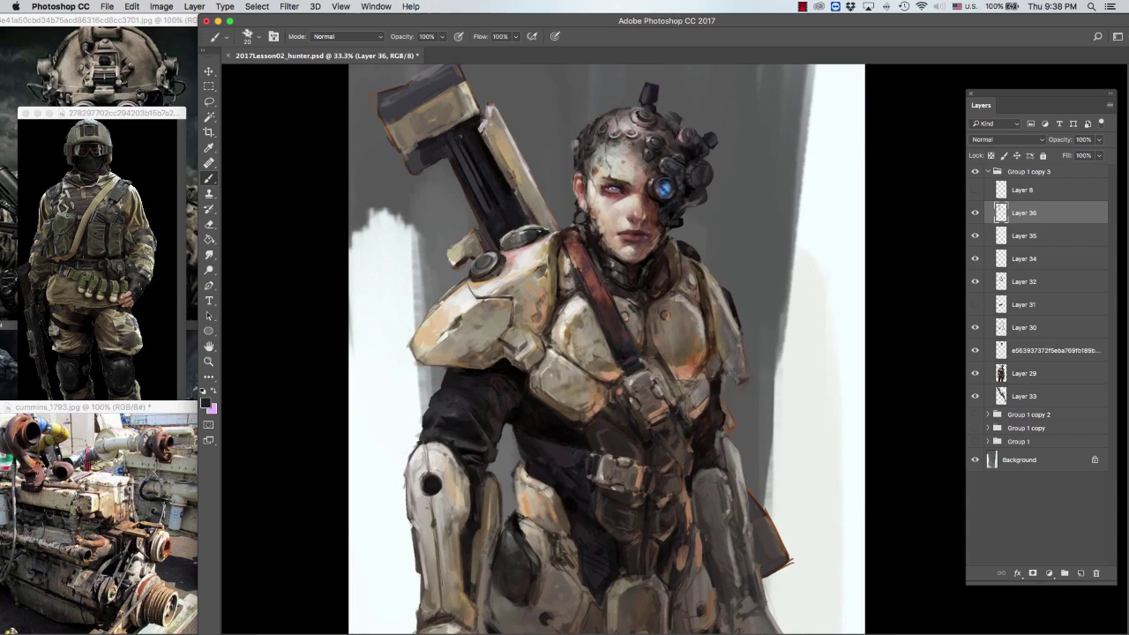
key("]")
left_click_drag(490, 203, 469, 185)
key("[")
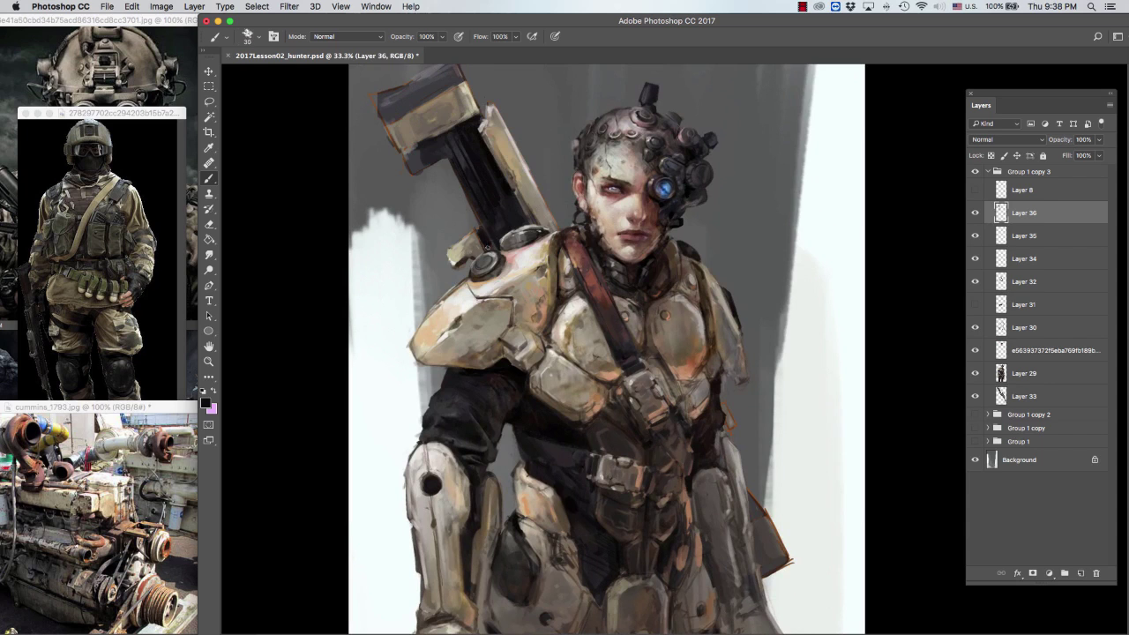
Step: Refine the small tan block at the base of the rifle with a fine brush and colours sampled around it
left_click(491, 236, "alt")
left_click_drag(491, 236, 464, 227)
left_click(466, 223, "alt")
left_click(464, 227, "alt")
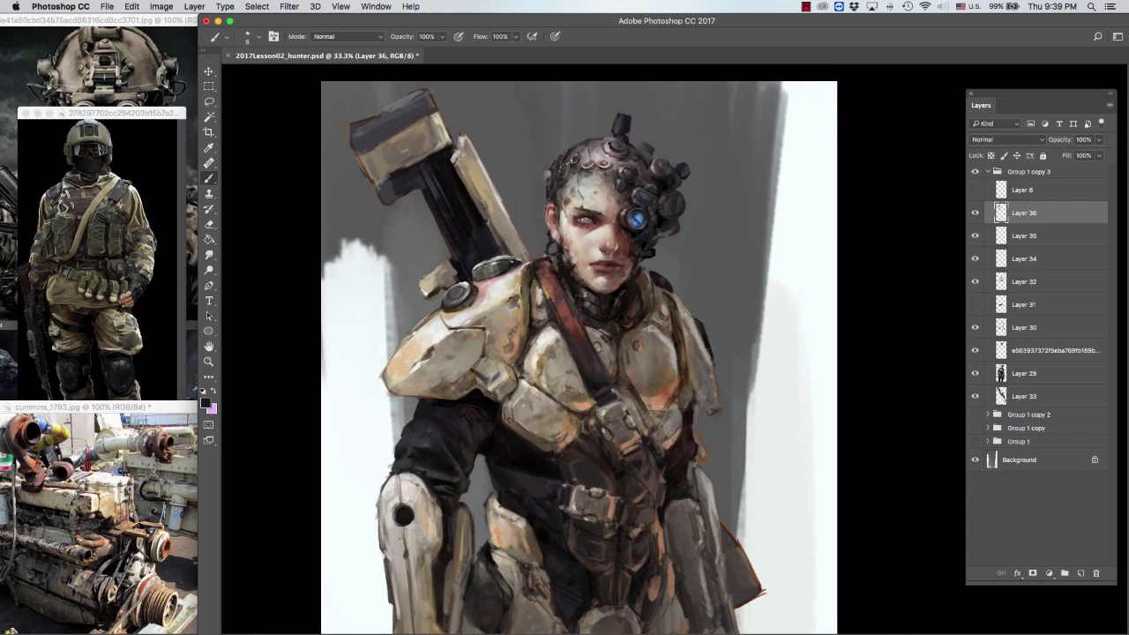
Step: Touch up the implants along the top of the scalp with a small brush and sampled light and dark tones
left_click(589, 150, "alt")
left_click_drag(583, 146, 552, 135)
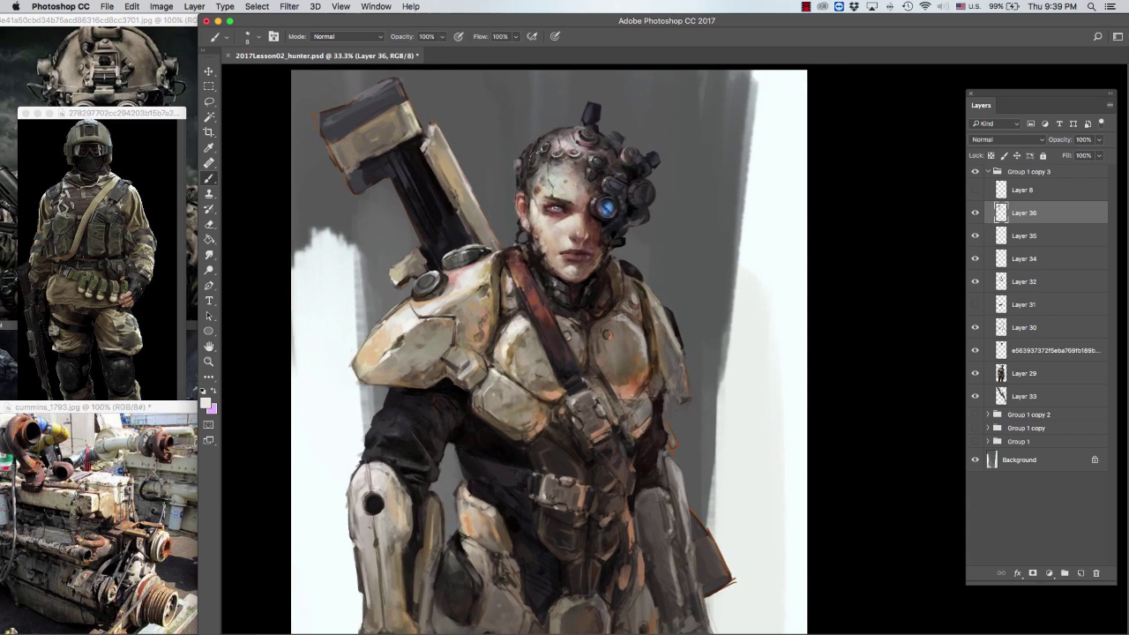
left_click_drag(688, 110, 684, 105)
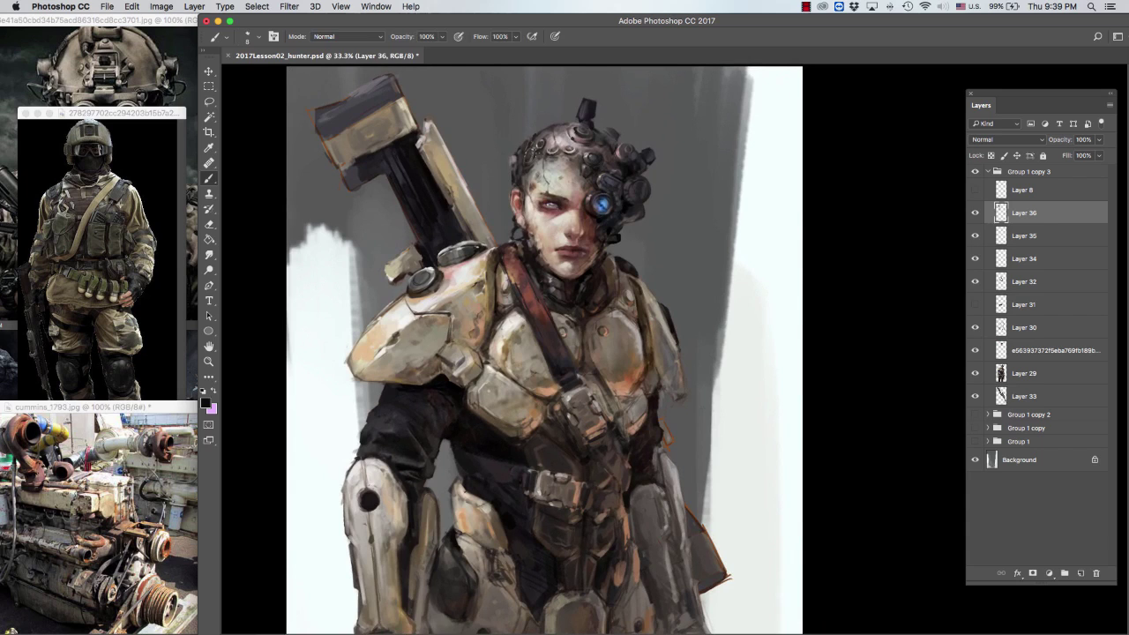
left_click(580, 132, "alt")
scroll(688, 113, "up", 5)
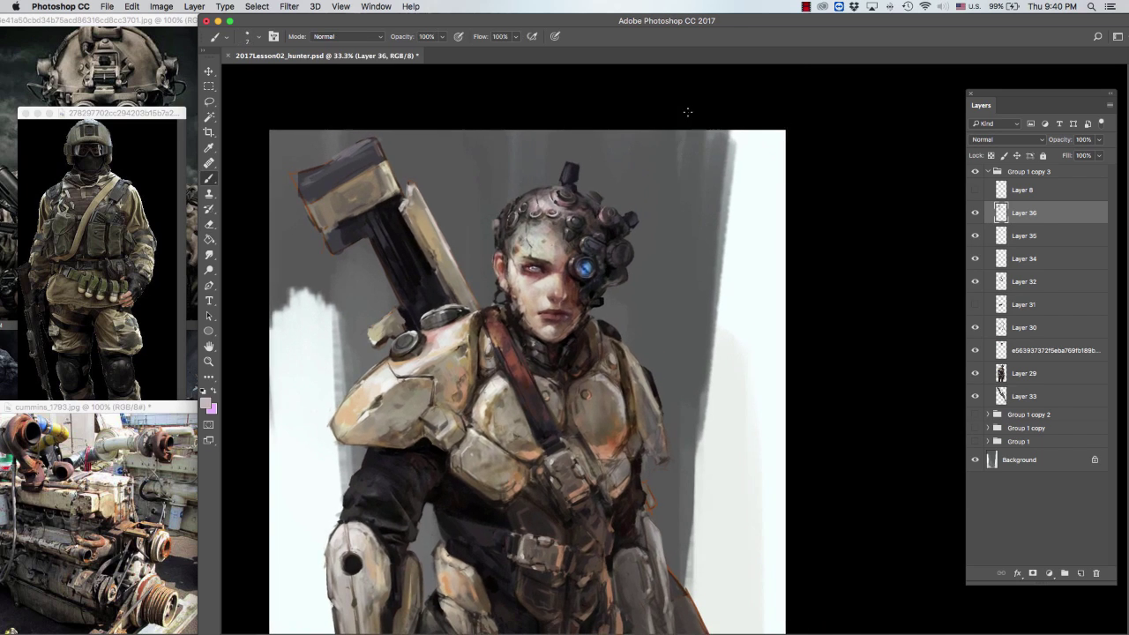
Step: Define the protruding knob on top of the head and its round base with sampled dark and light tones
left_click(503, 253, "alt")
left_click(569, 182, "alt")
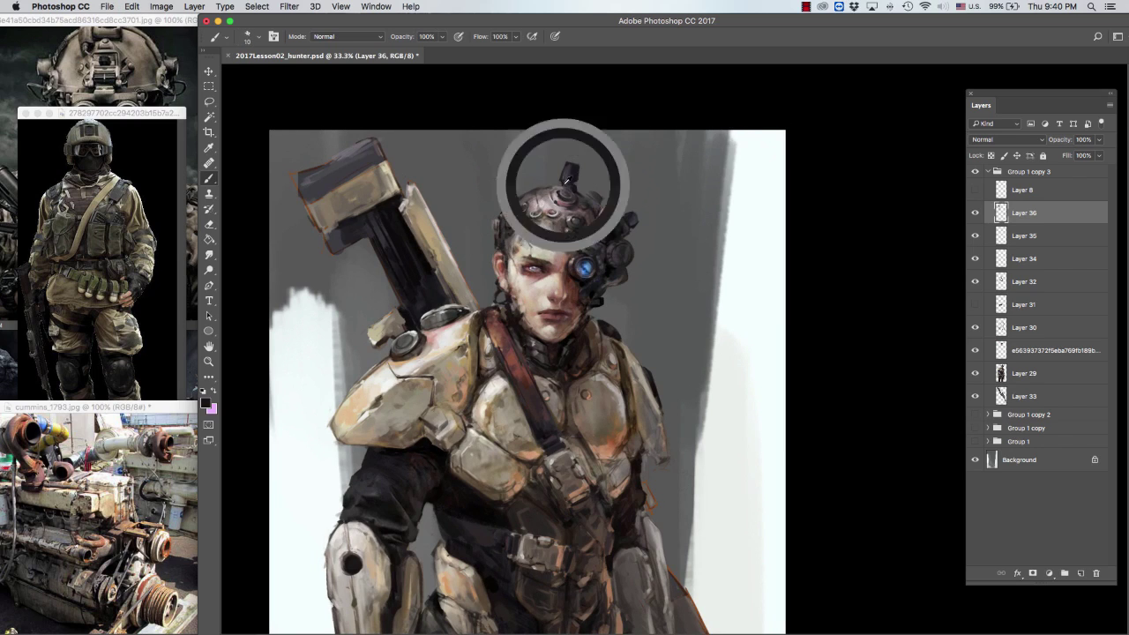
left_click(574, 176, "alt")
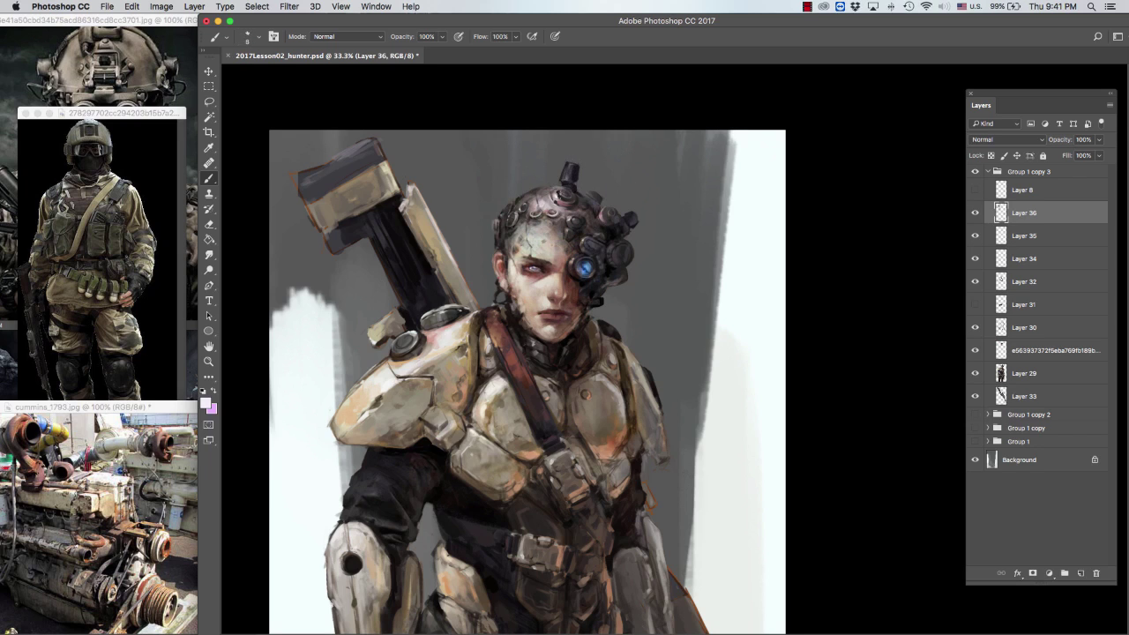
left_click(582, 185, "alt")
left_click(565, 188, "alt")
left_click_drag(741, 135, 746, 122)
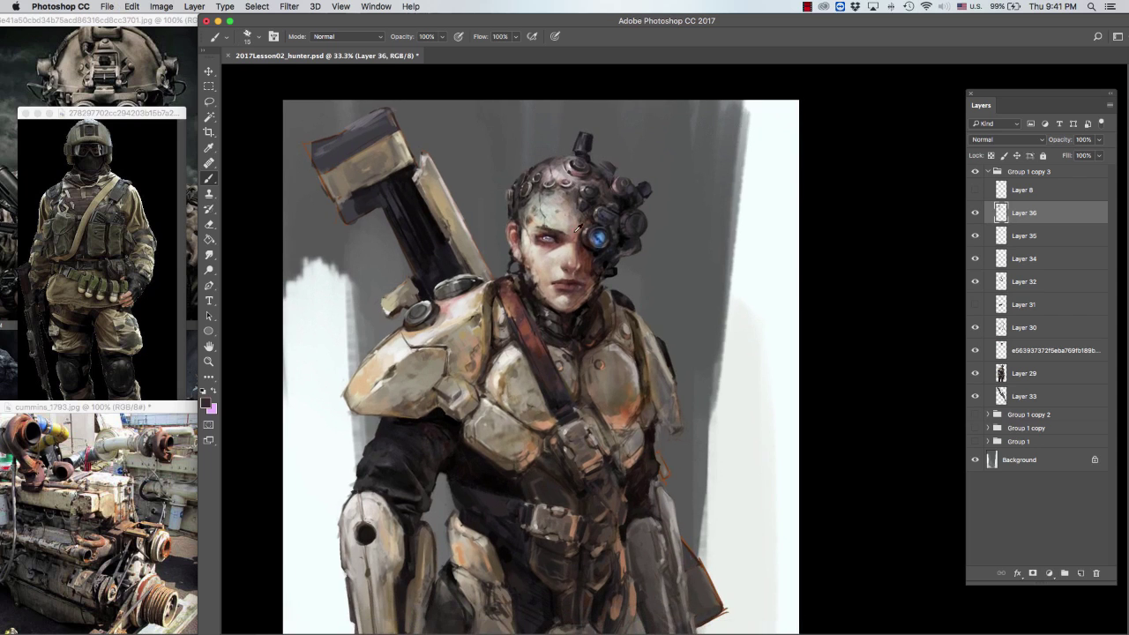
Step: Refine the forehead and the bridge of the nose with a small brush and sampled skin tones
left_click(540, 222, "alt")
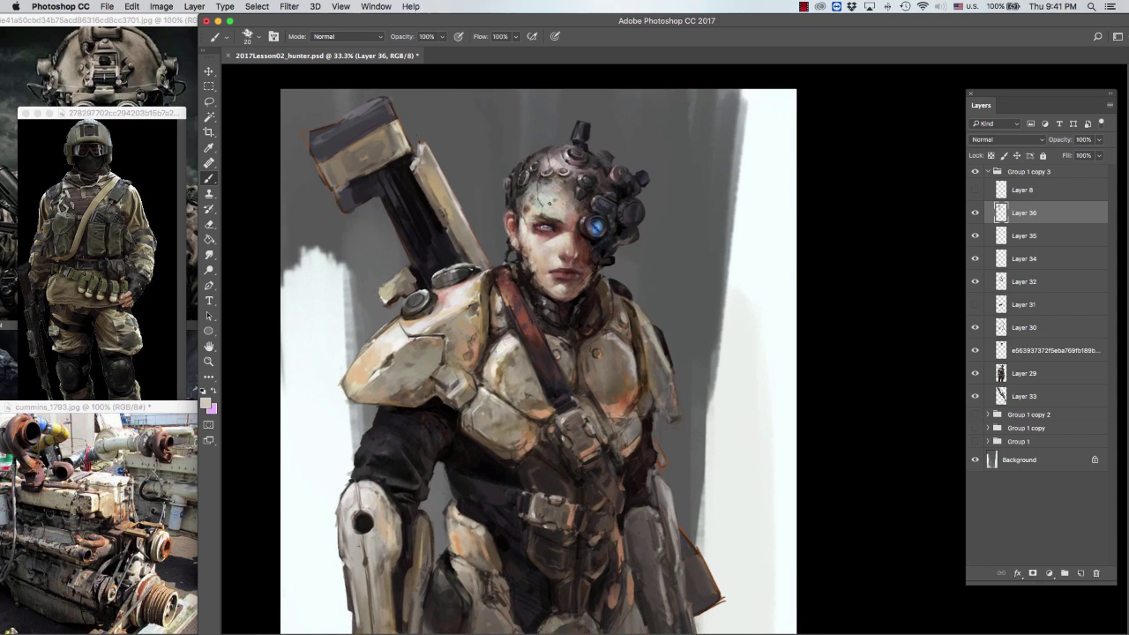
key("super+equal")
left_click_drag(480, 132, 485, 162)
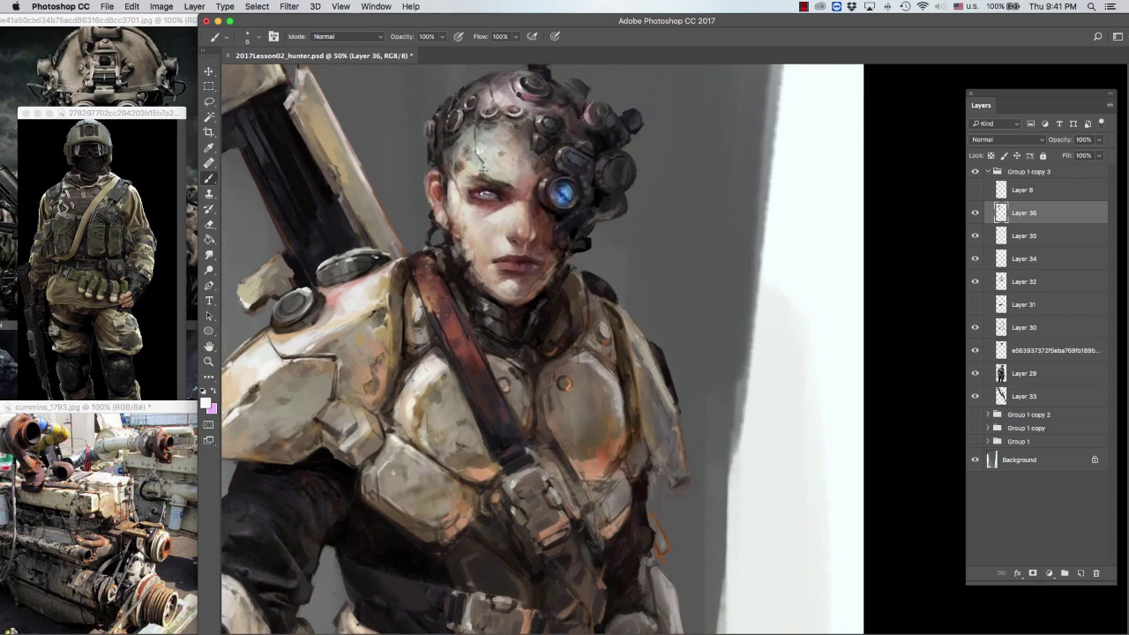
left_click(484, 132, "alt")
left_click(522, 202, "alt")
key("super+minus")
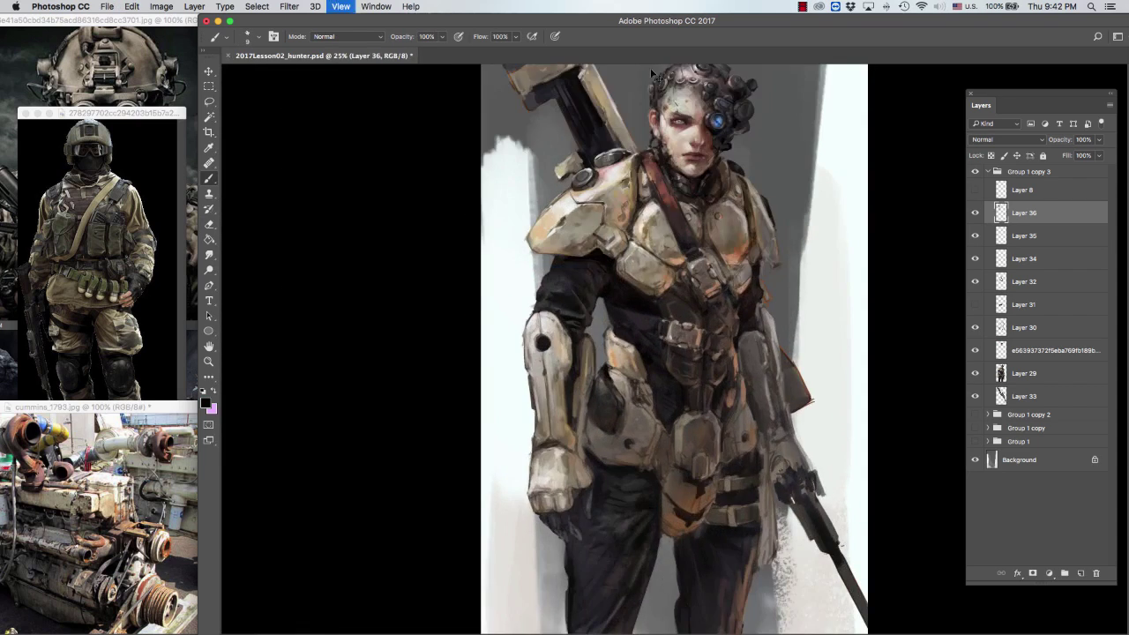
Step: Touch up the armour between the neck and the far shoulder with a small brush and a sampled grey
key("bracketright")
key("bracketright")
key("bracketright")
scroll(725, 152, "up", 3)
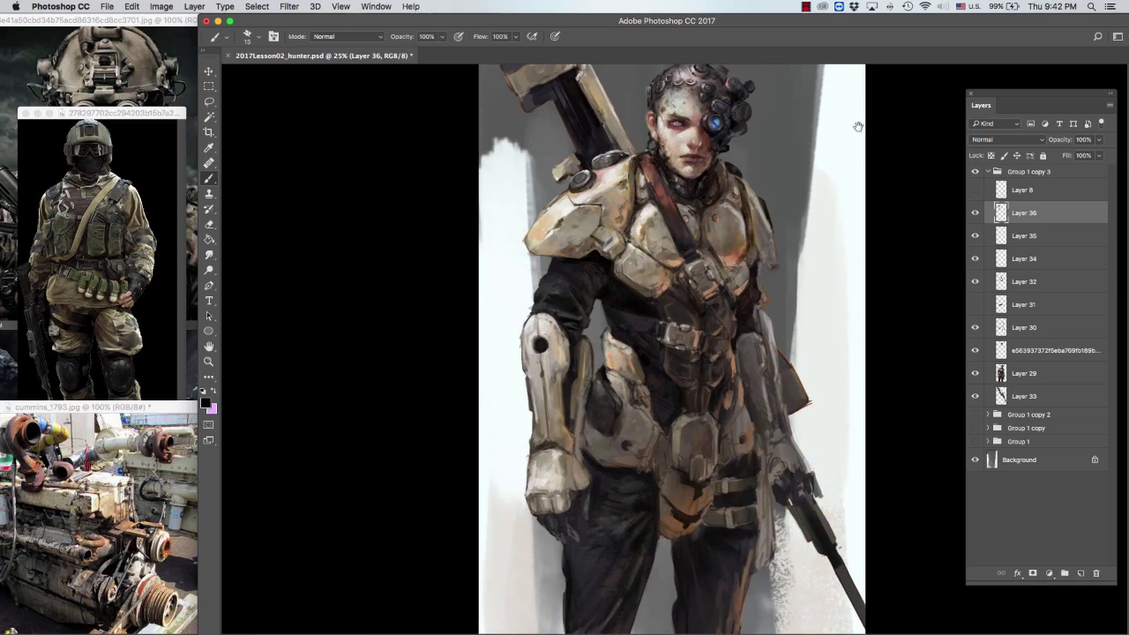
scroll(726, 152, "right", 3)
scroll(614, 349, "right", 1)
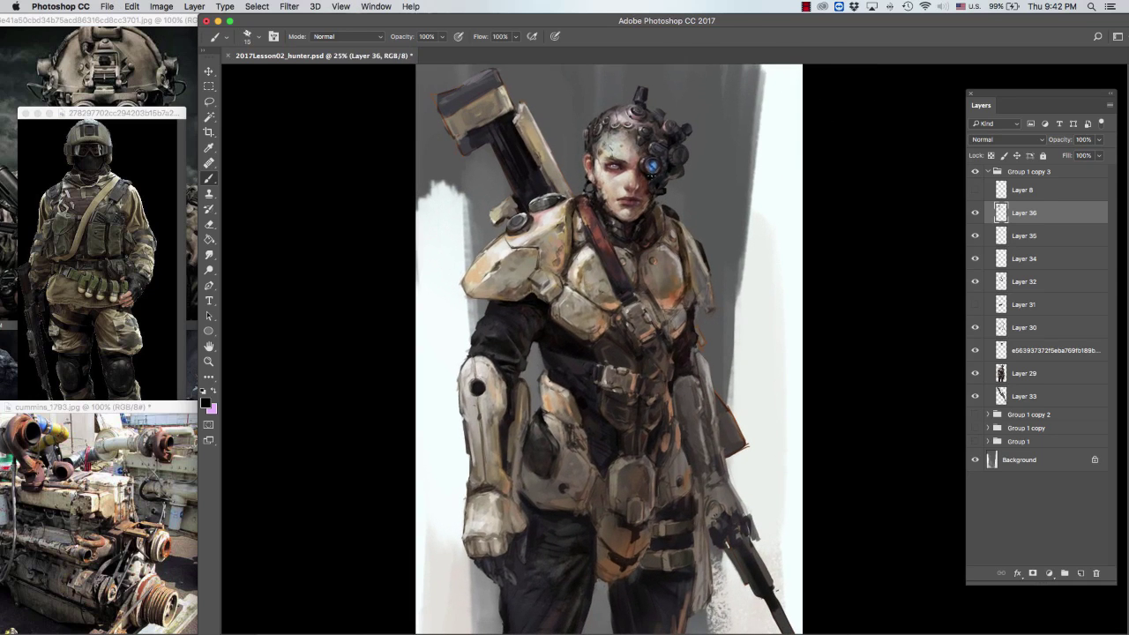
scroll(816, 99, "down", 2)
scroll(815, 99, "left", 3)
key("bracketleft")
key("bracketleft")
left_click(726, 174, "alt")
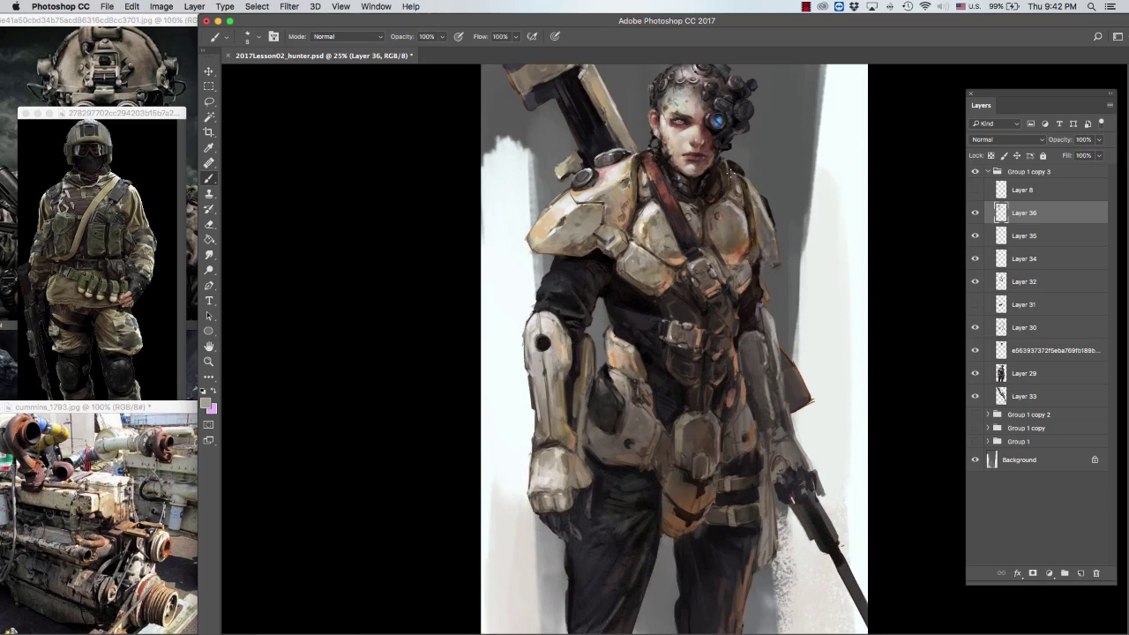
key("ctrl+minus")
key("bracketright")
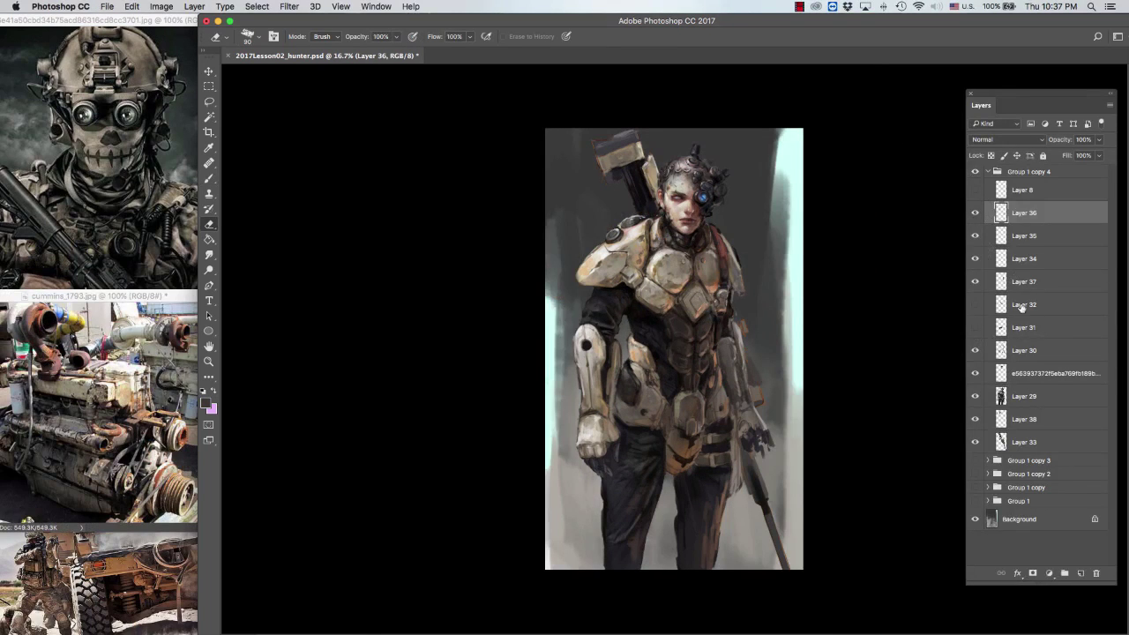
Step: Move Layer 32 and Layer 31 above Layer 36 in the stack, and show Layer 32 to reposition its strap buckle
left_click_drag(1023, 309, 971, 216)
left_click(971, 216)
key("v")
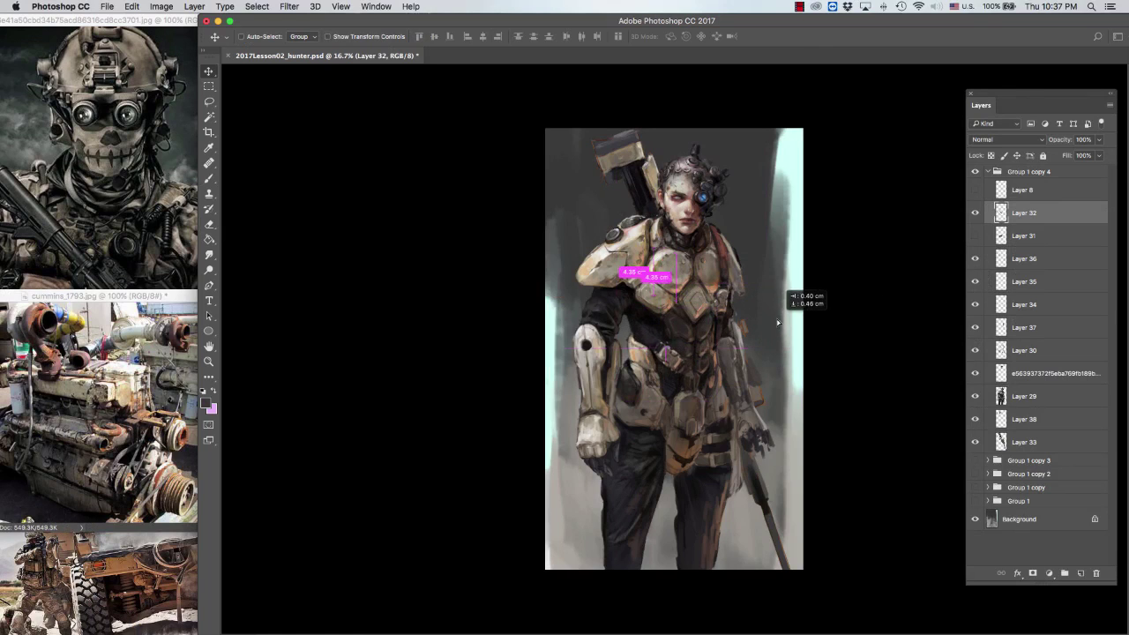
left_click(973, 215)
left_click(974, 214)
Step: Scale Layer 32's buckle to about 76%, rotate it to 13° and shift it up the waist; hide it and select Layer 36
key("ctrl+t")
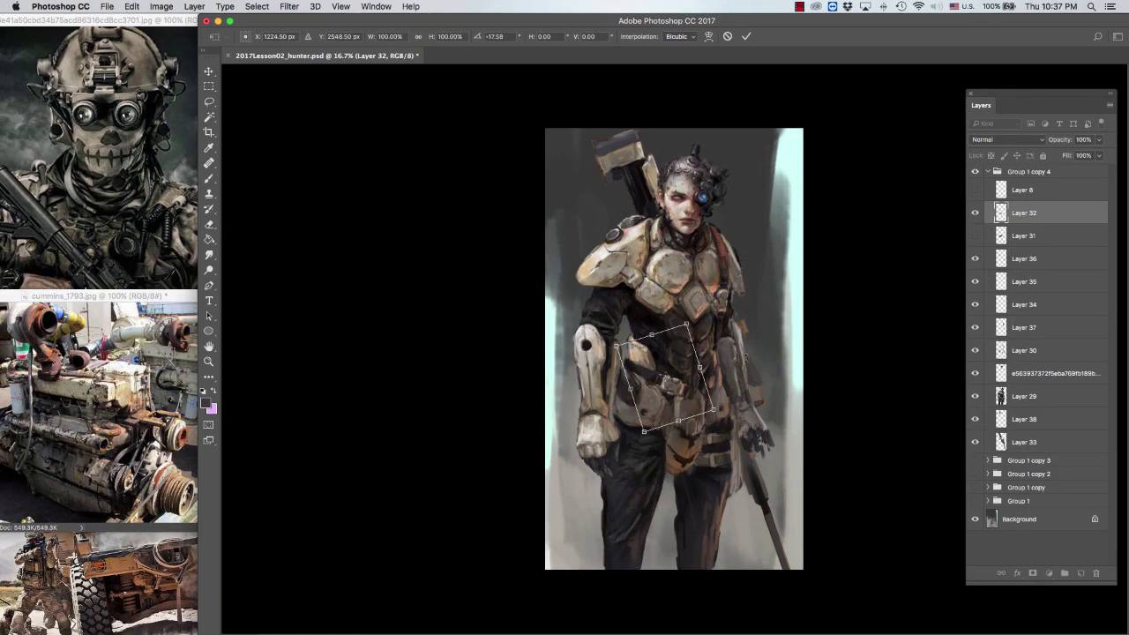
left_click_drag(671, 353, 657, 328)
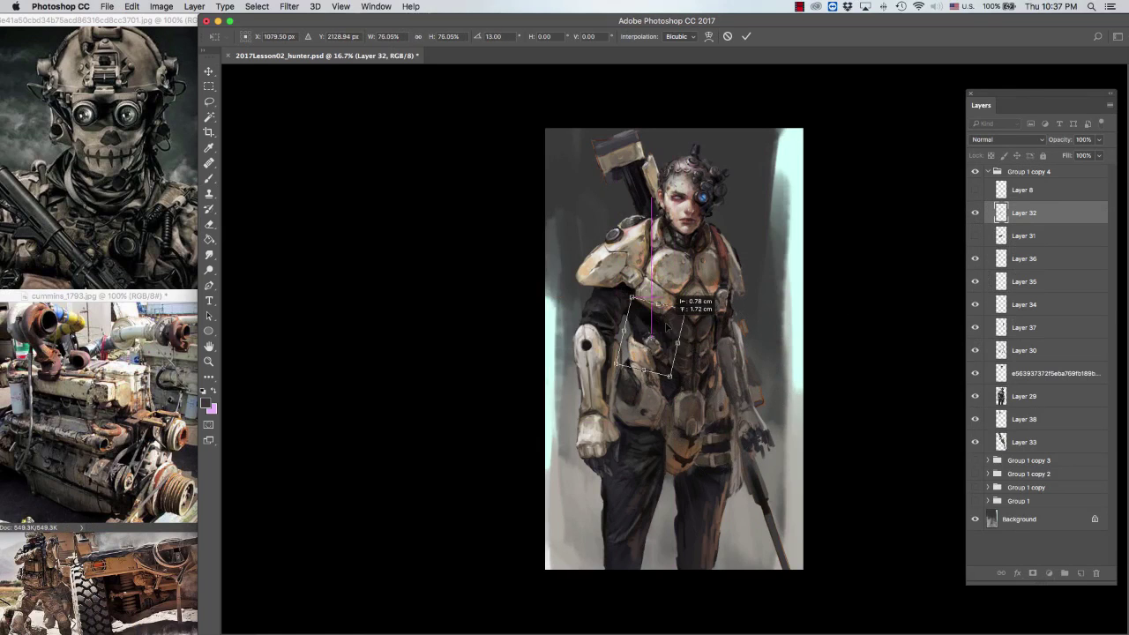
key("Return")
key("b")
left_click(974, 212)
left_click(1023, 259)
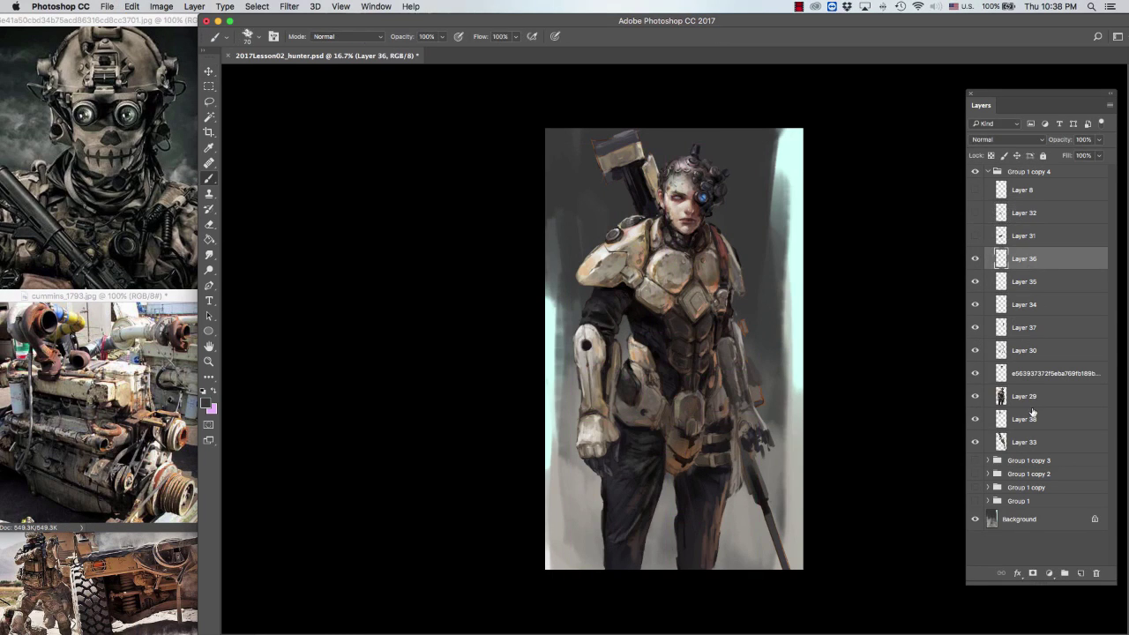
Step: Merge the visible character layers from Layer 36 down to Layer 33 into a single Layer 39
key("ctrl+shift+alt+n")
key("Tab")
key("ctrl+plus")
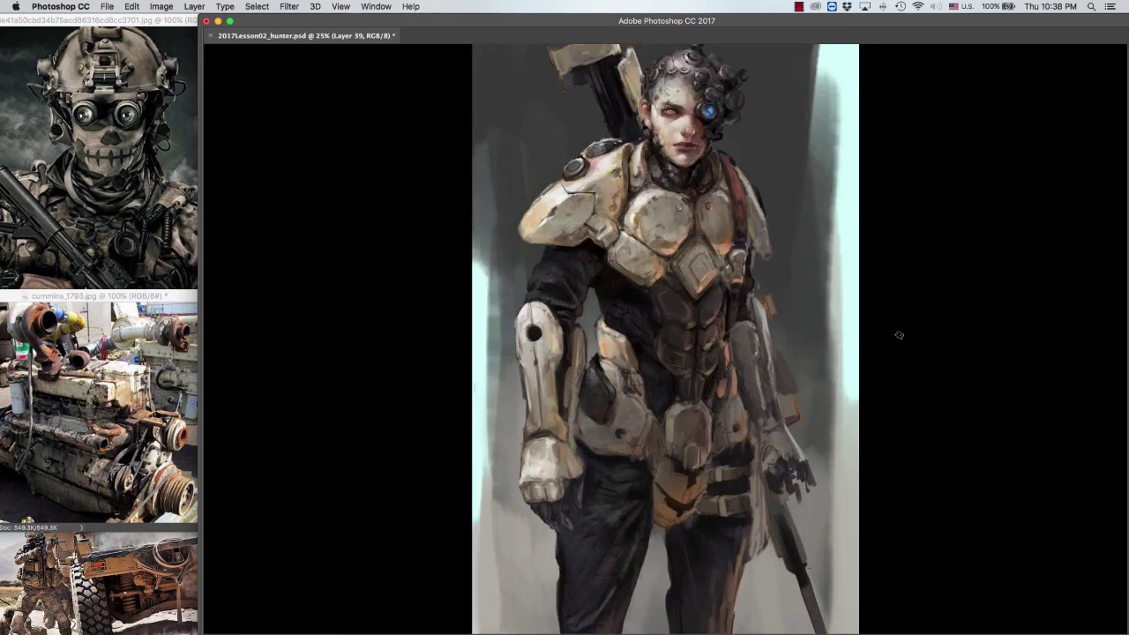
key("Tab")
right_click(1044, 381)
key("Escape")
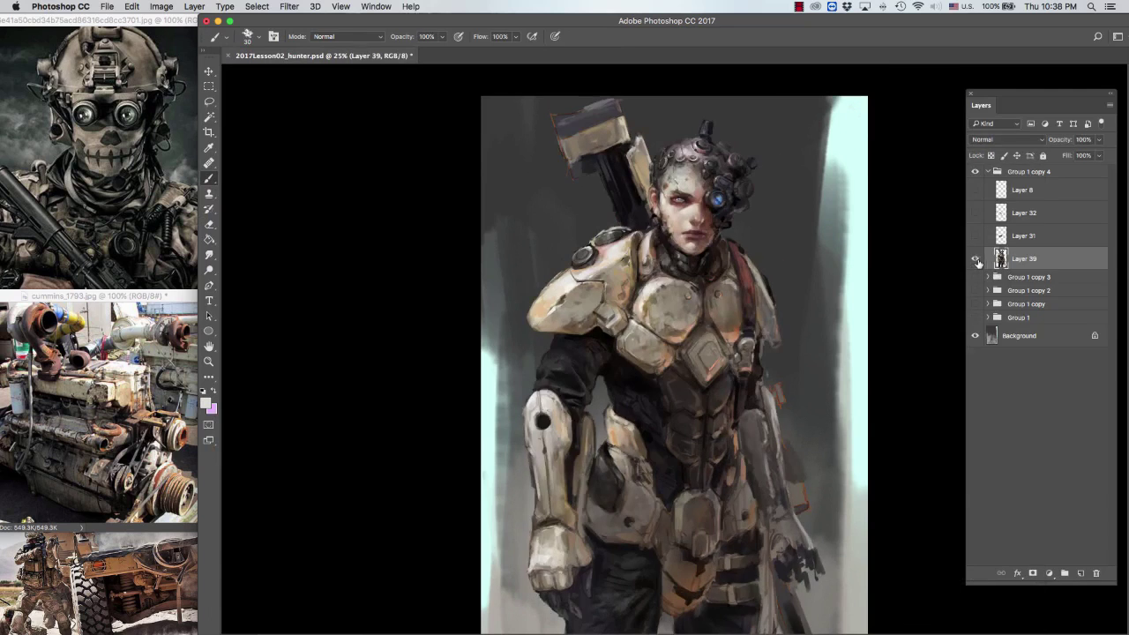
Step: Brush a sampled warm tan onto the large shoulder plate on Layer 39
key("e")
scroll(510, 273, "down", 1)
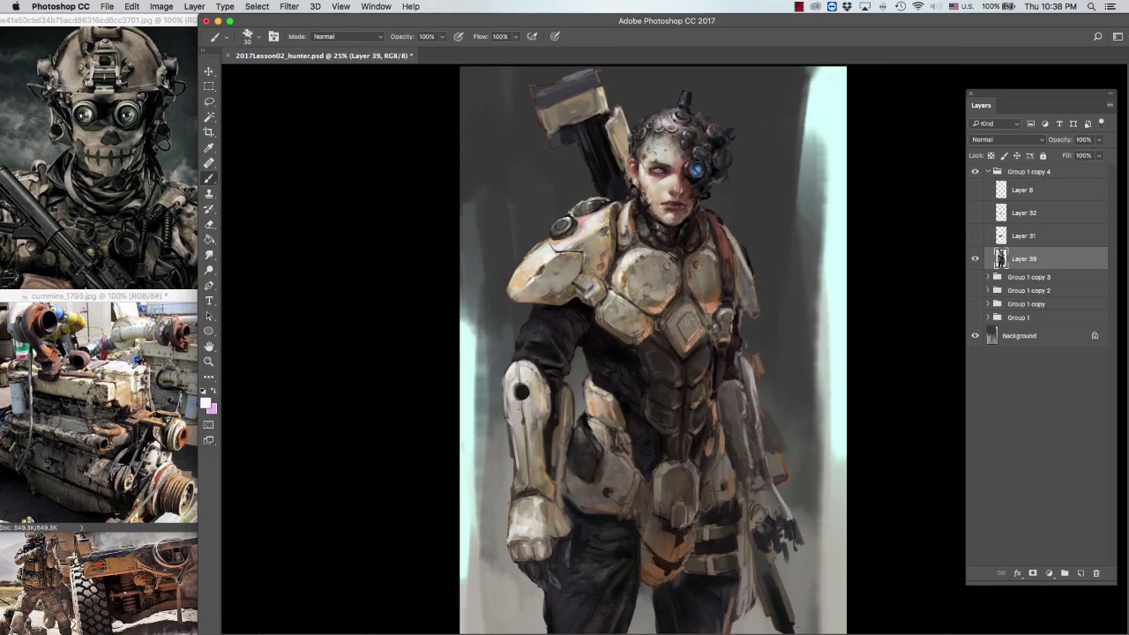
key("b")
left_click(549, 236, "alt")
scroll(565, 353, "down", 1)
key("bracketright")
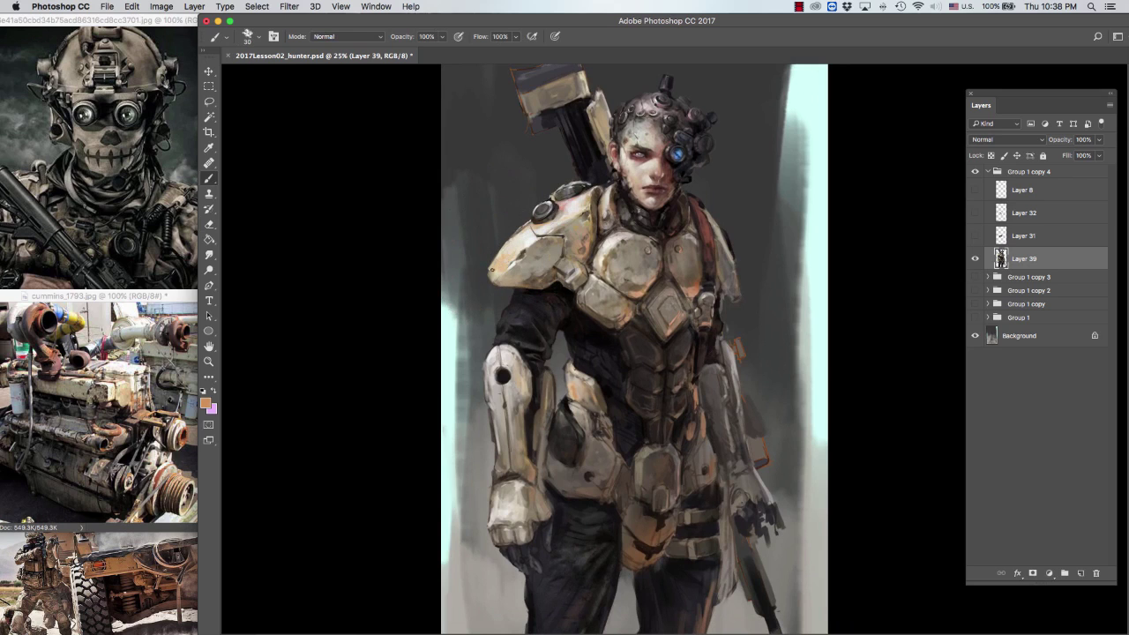
Step: Even out the large shoulder plate's outer edge and lower surface with sampled grey and tan tones, varying the brush size
left_click(489, 263, "alt")
key("bracketleft")
left_click(510, 268, "alt")
key("bracketright")
key("bracketright")
key("bracketright")
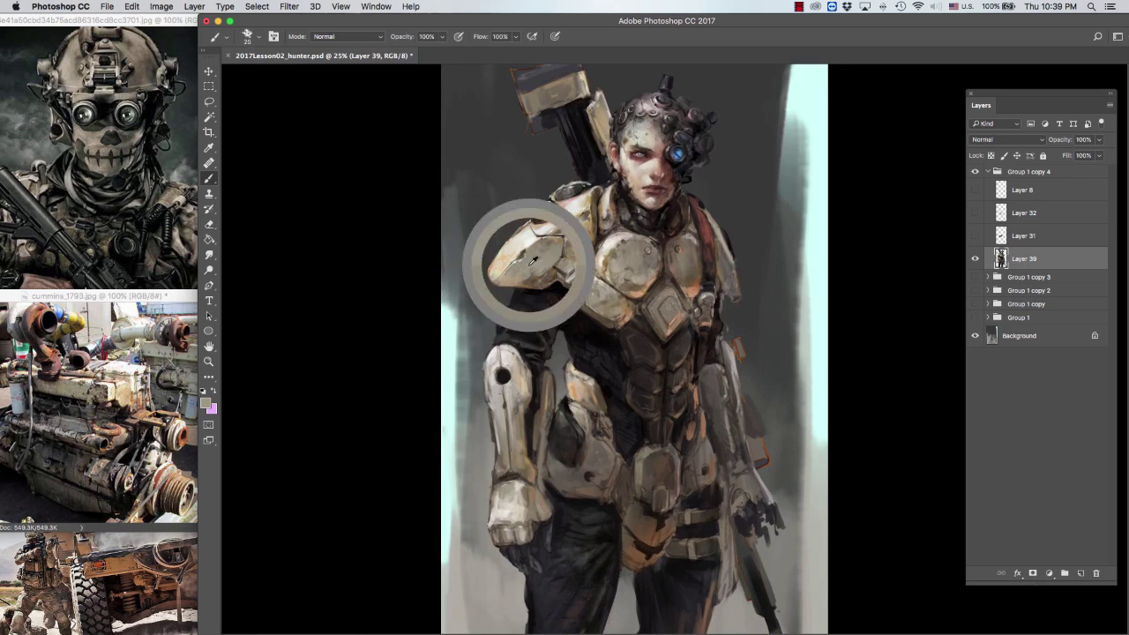
left_click(529, 265, "alt")
scroll(576, 202, "down", 1)
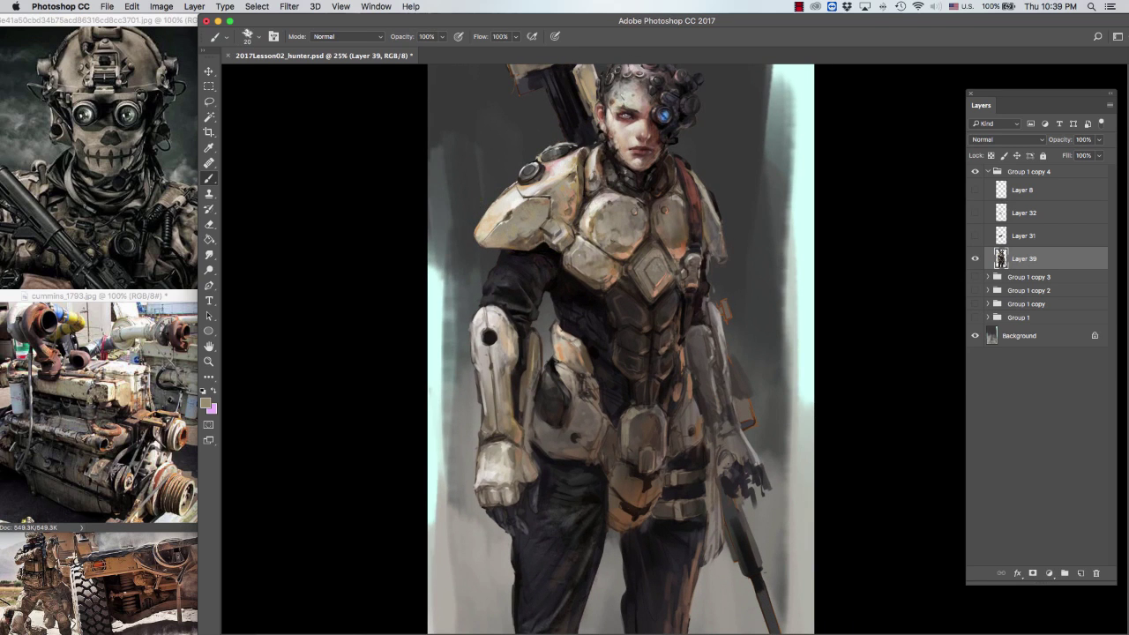
scroll(614, 353, "up", 1)
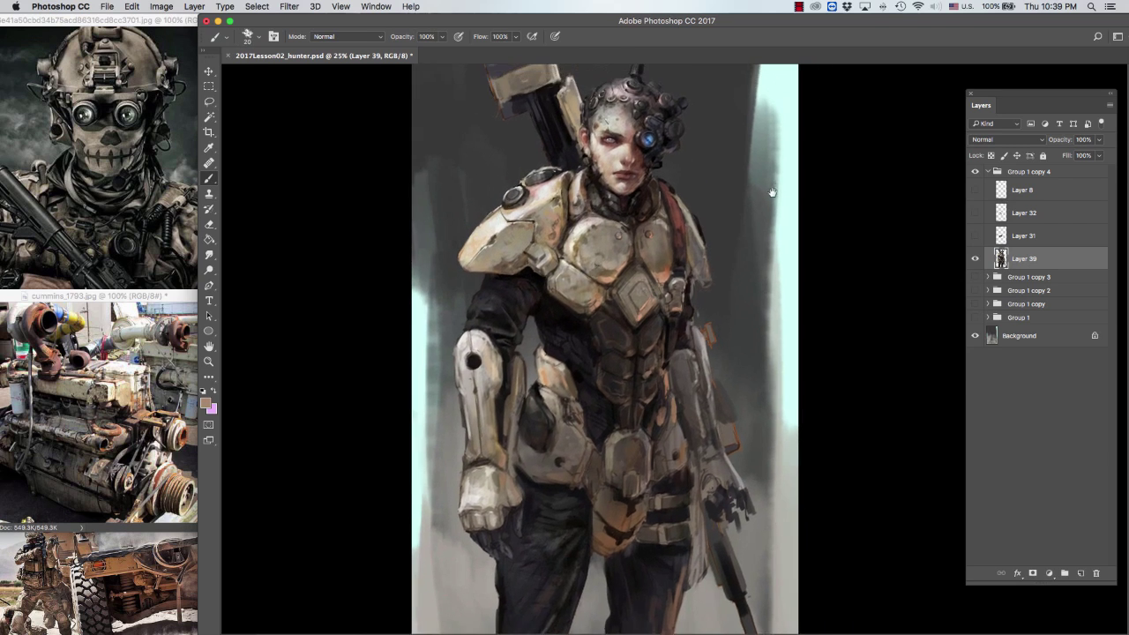
Step: Repaint the shoulder armour between the two round caps with a smaller brush and sampled light and dark tones
scroll(613, 353, "down", 3)
scroll(613, 353, "up", 4)
left_click(529, 216, "alt")
key("bracketleft")
key("bracketleft")
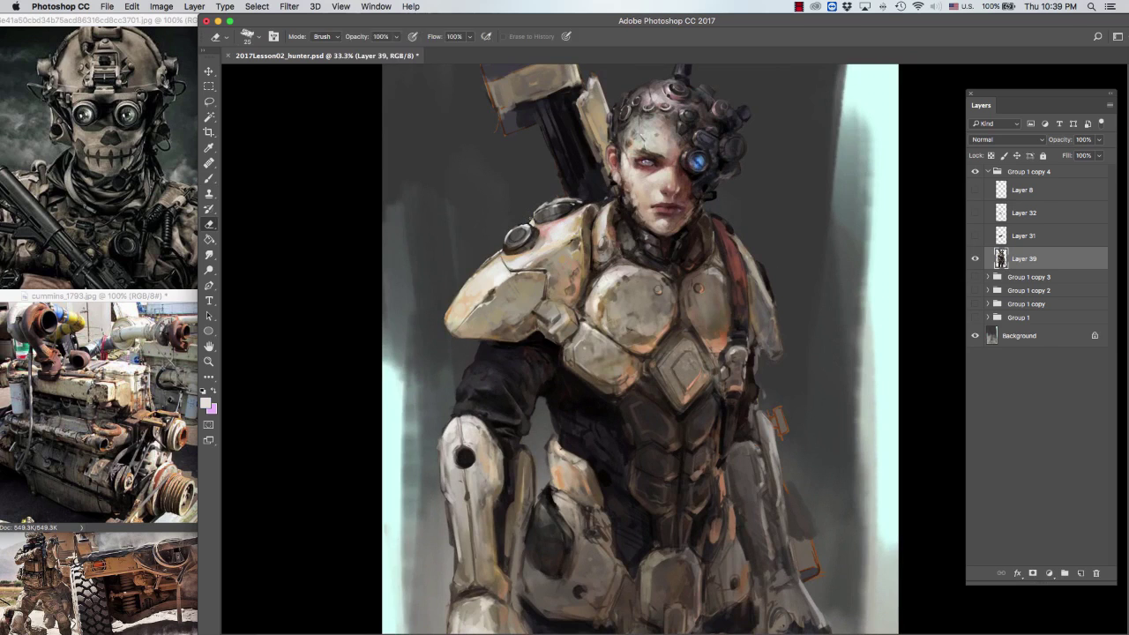
left_click(532, 225, "alt")
left_click_drag(528, 226, 536, 218)
left_click(535, 234, "alt")
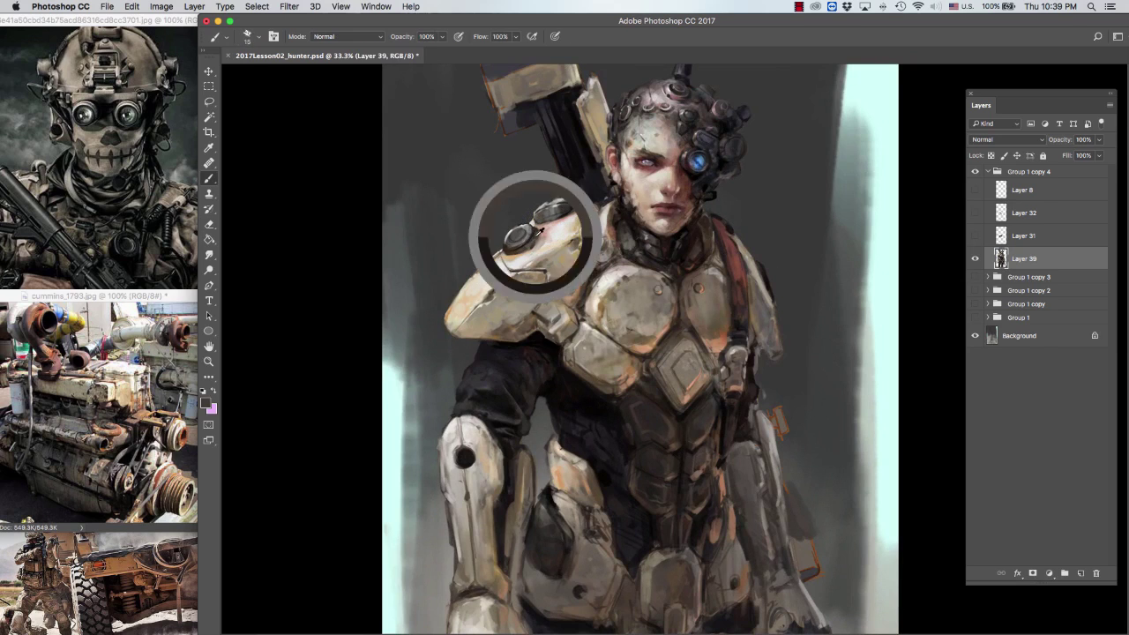
key("bracketright")
key("e")
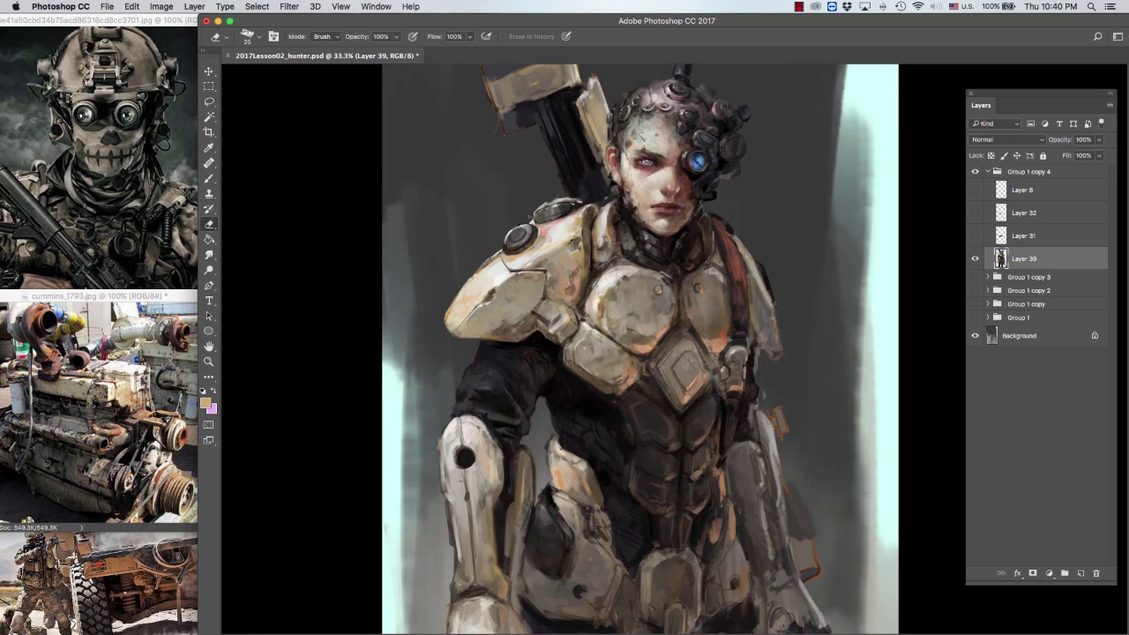
Step: Clean up the edge around the front round shoulder cap with sampled tan paint and the eraser
key("b")
left_click(504, 245, "alt")
key("super+minus")
key("super+equal")
scroll(503, 217, "up", 2)
left_click(504, 217, "alt")
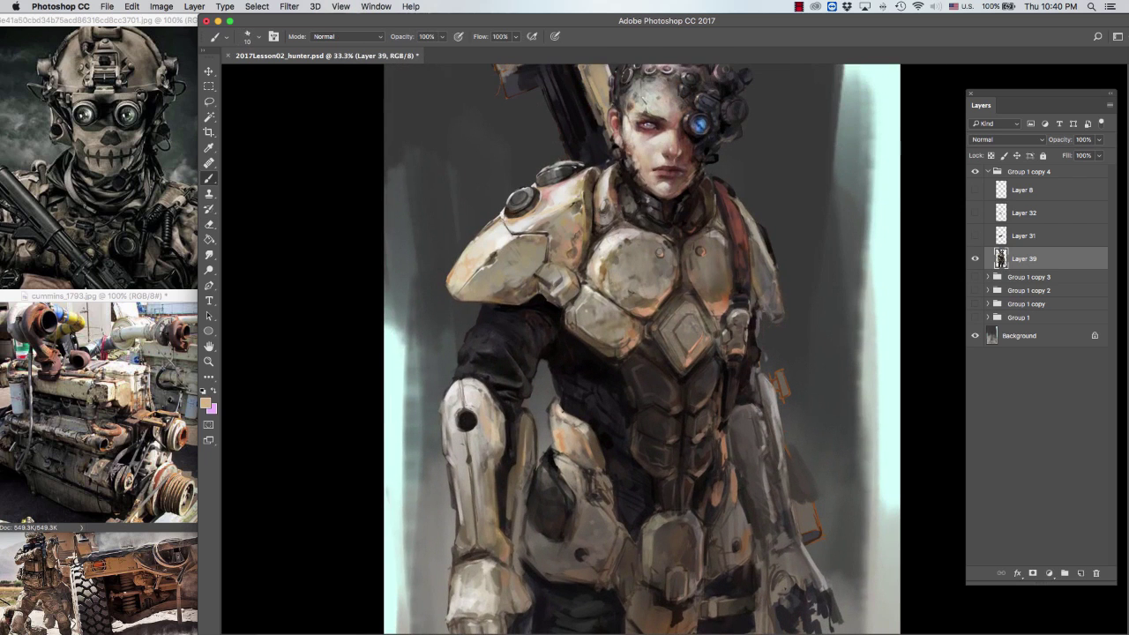
key("e")
left_click(505, 208)
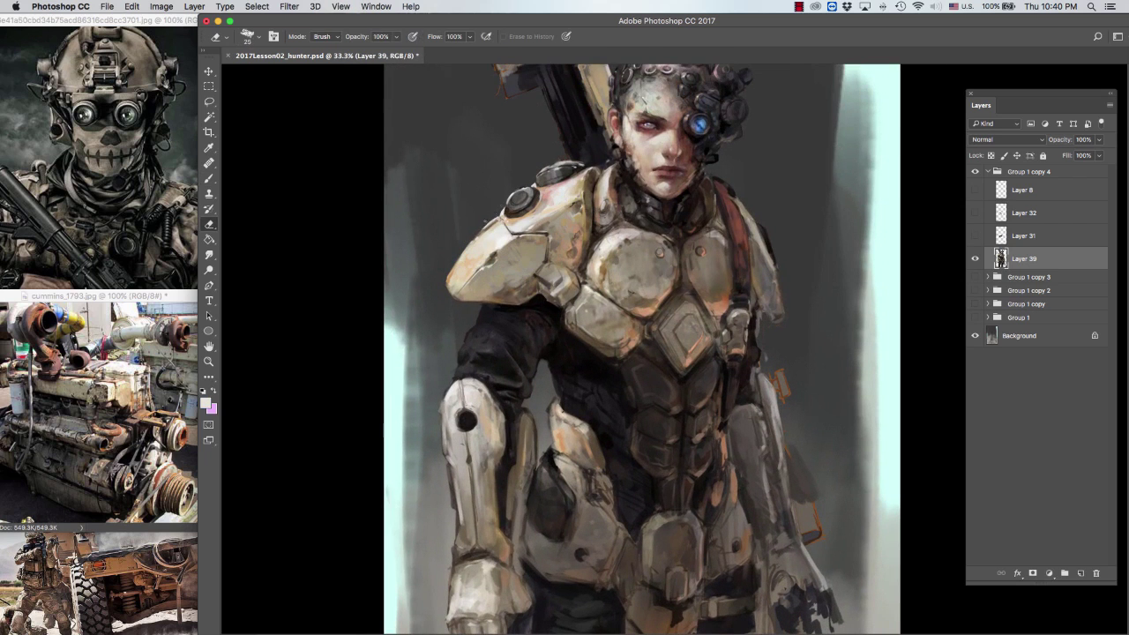
Step: Refine the rear round shoulder cap and the area beside the rifle with sampled dark greys, and view the whole figure
key("b")
left_click(563, 163, "alt")
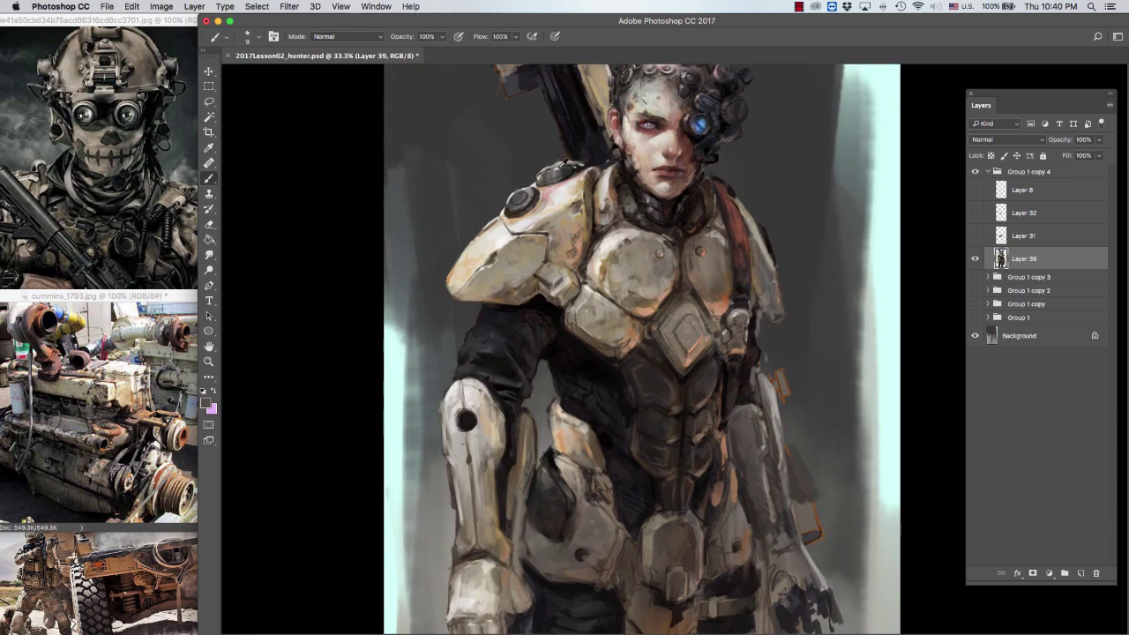
key("bracketright")
key("bracketright")
left_click(549, 168, "alt")
left_click(570, 168, "alt")
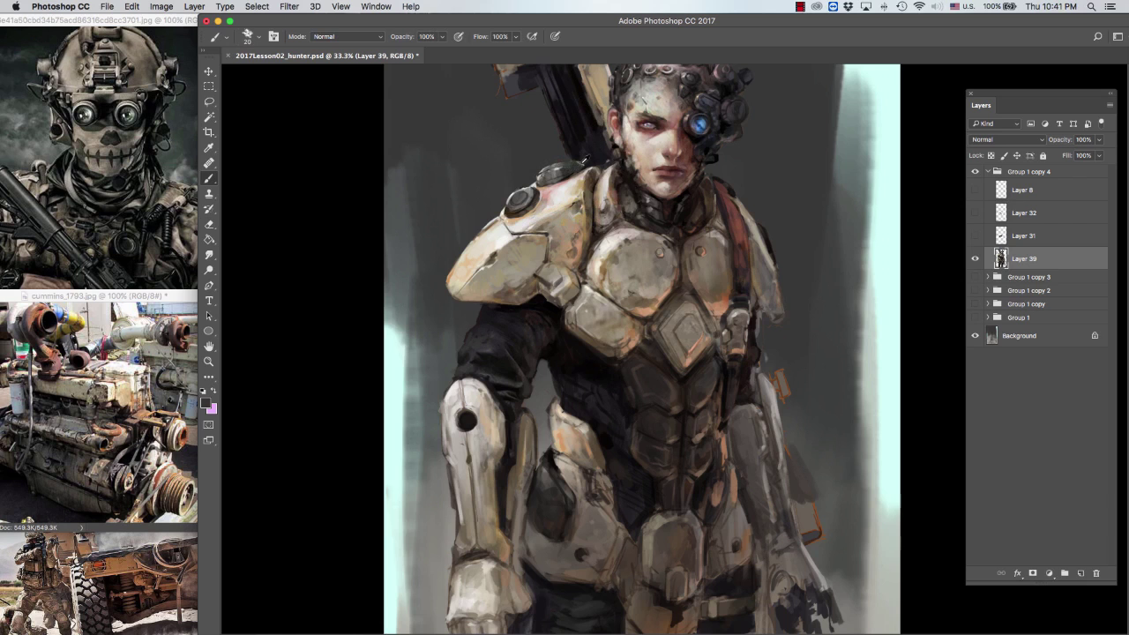
key("super+minus")
key("Tab")
key("super+minus")
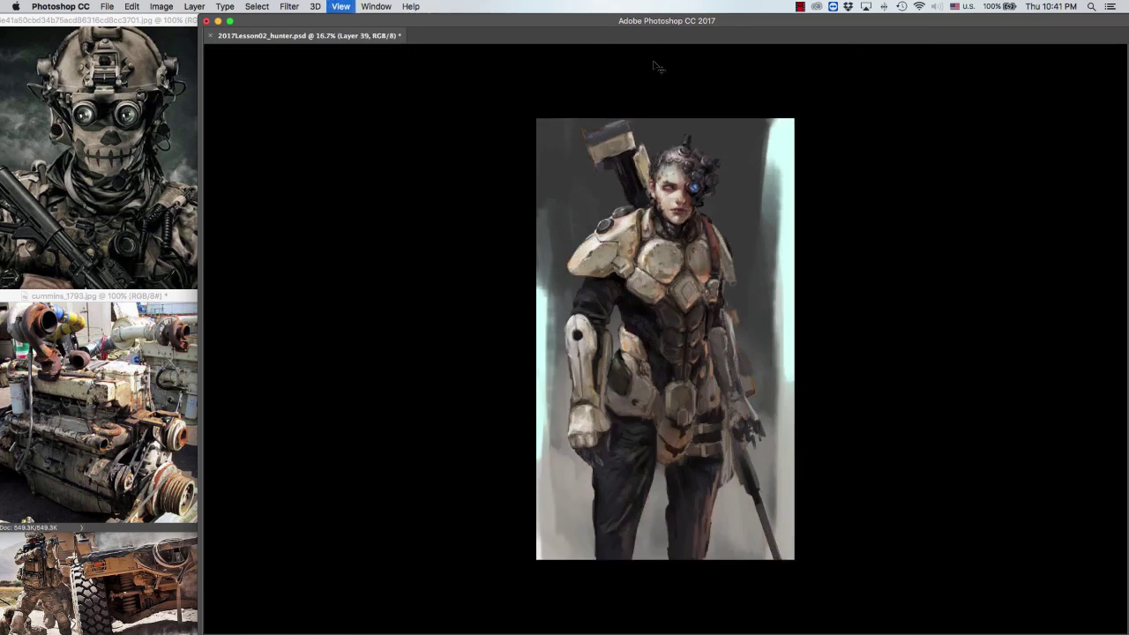
Step: Examine the hunter's head, shoulder armour and torso at a closer magnification
key("super+equal")
key("super+equal")
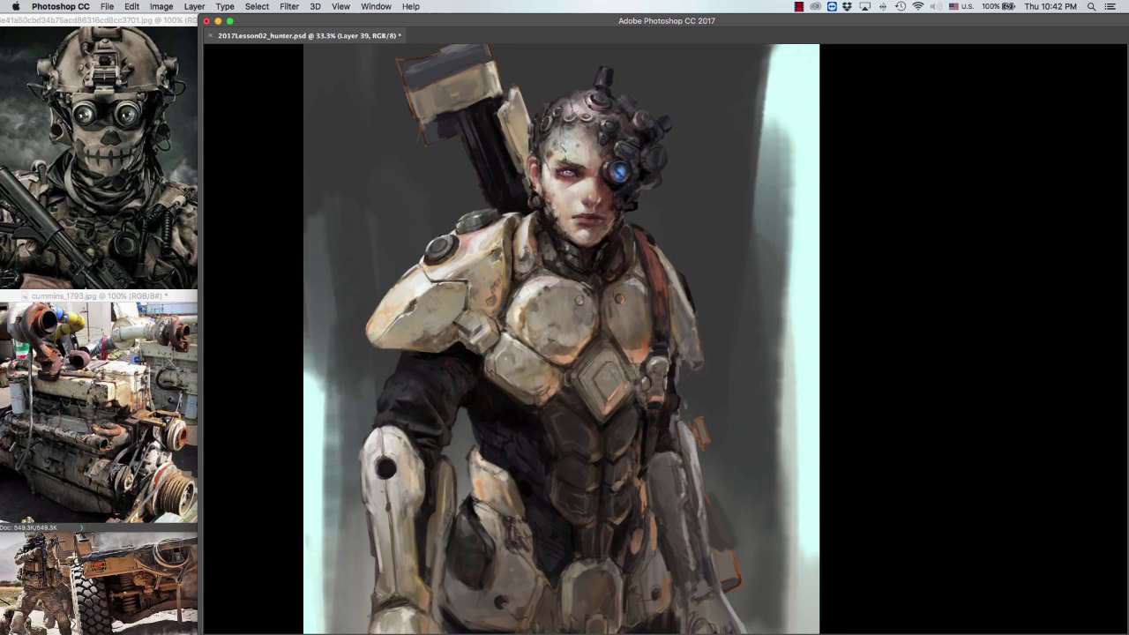
mouse_move(703, 172)
left_mouse_down()
mouse_move(713, 164)
mouse_move(683, 144)
left_mouse_up()
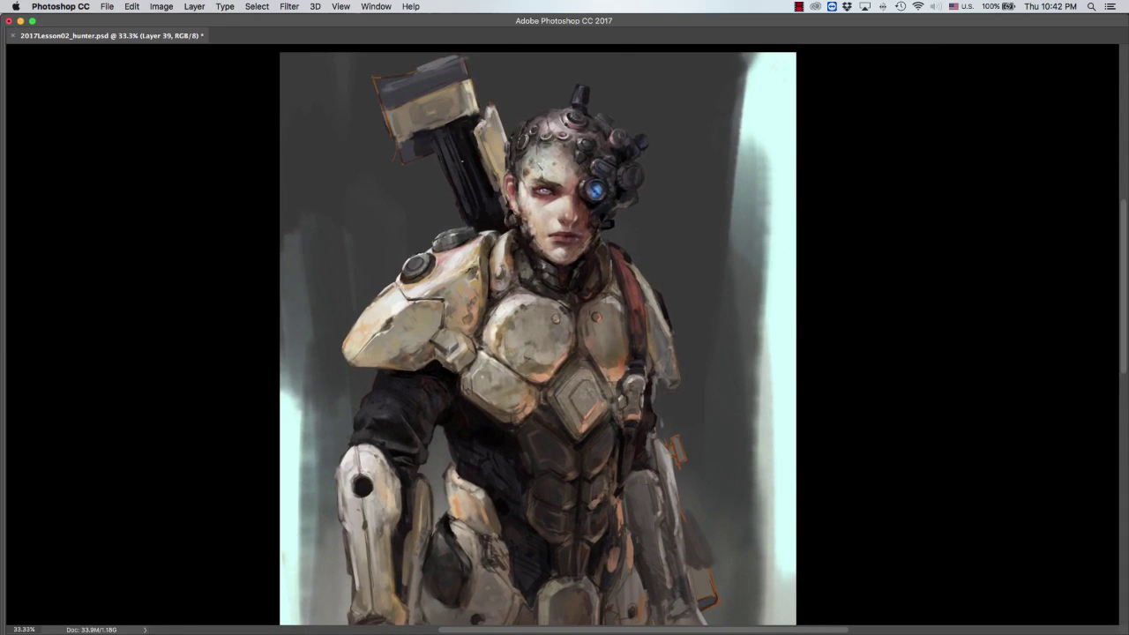
scroll(460, 164, "down", 2)
scroll(456, 164, "down", 3)
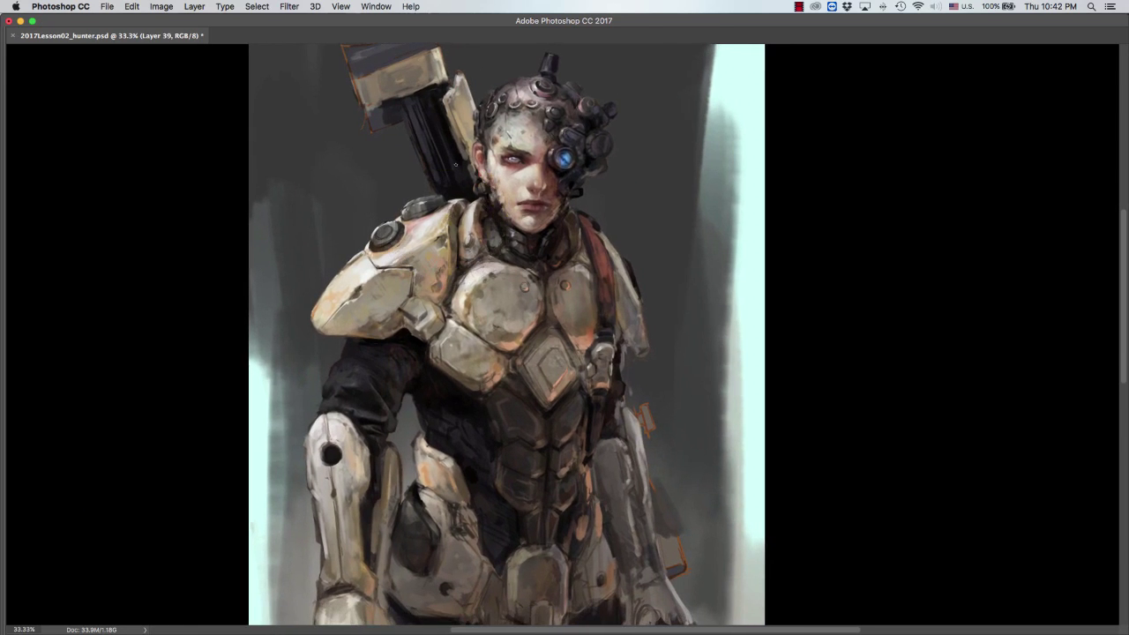
scroll(417, 220, "down", 1)
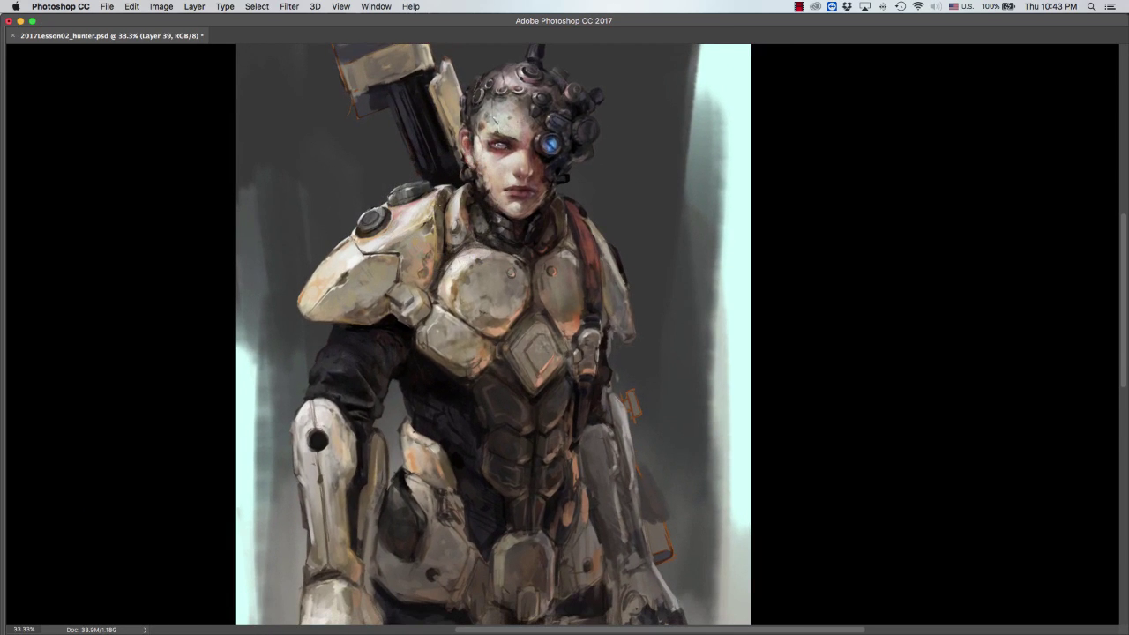
scroll(450, 203, "down", 1)
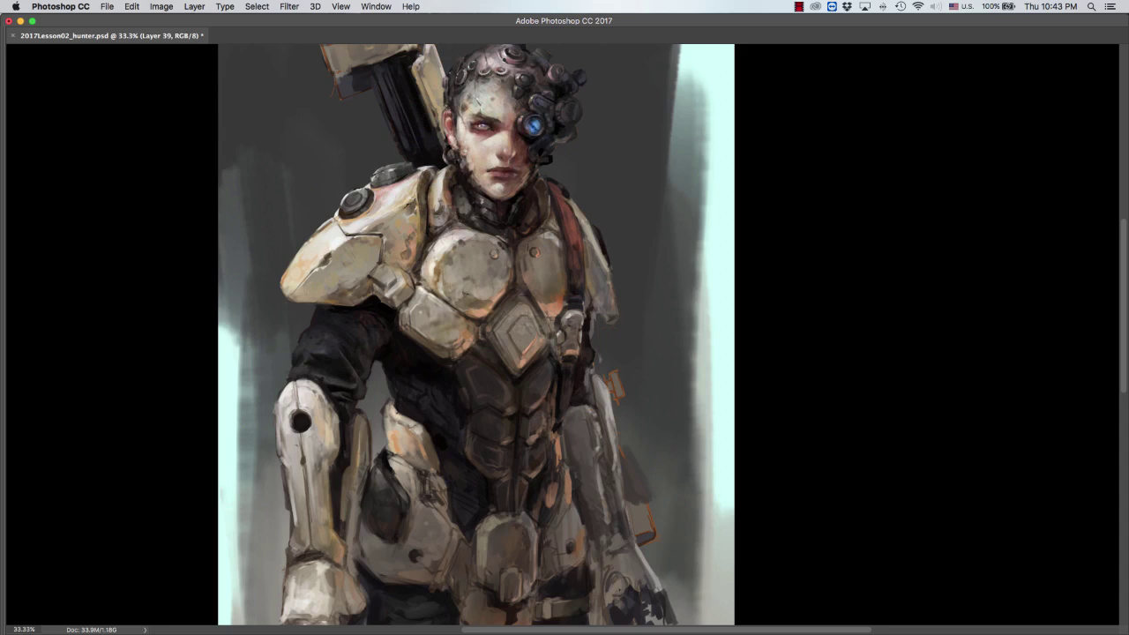
scroll(471, 118, "up", 2)
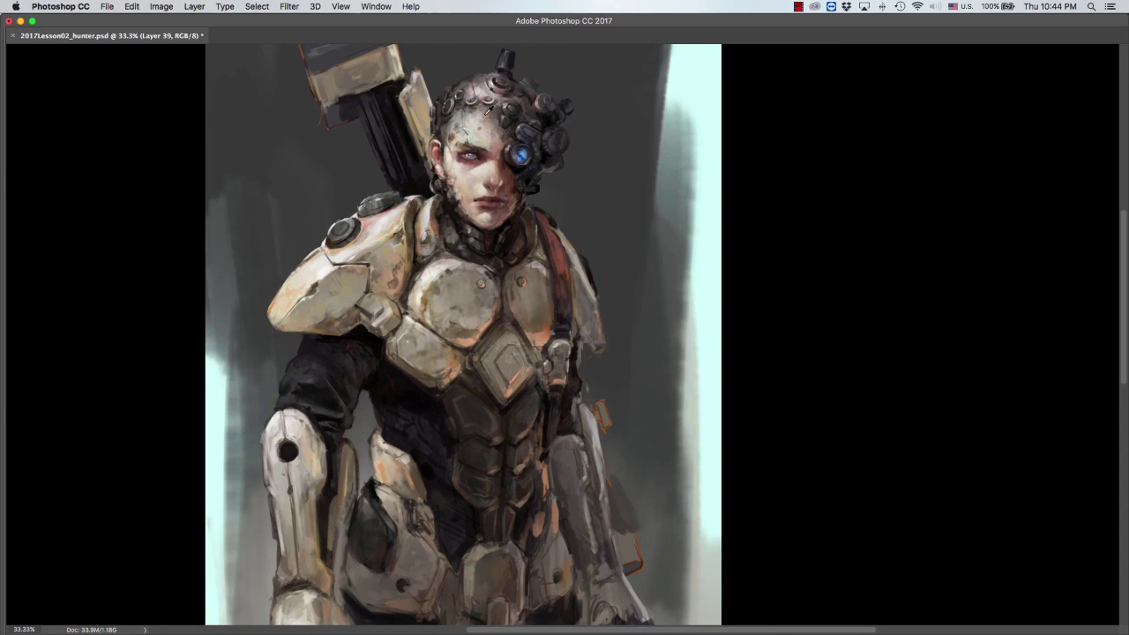
Step: Duplicate the merged character layer, Layer 39, and hide the panels
key("Tab")
key("ctrl+j")
key("Tab")
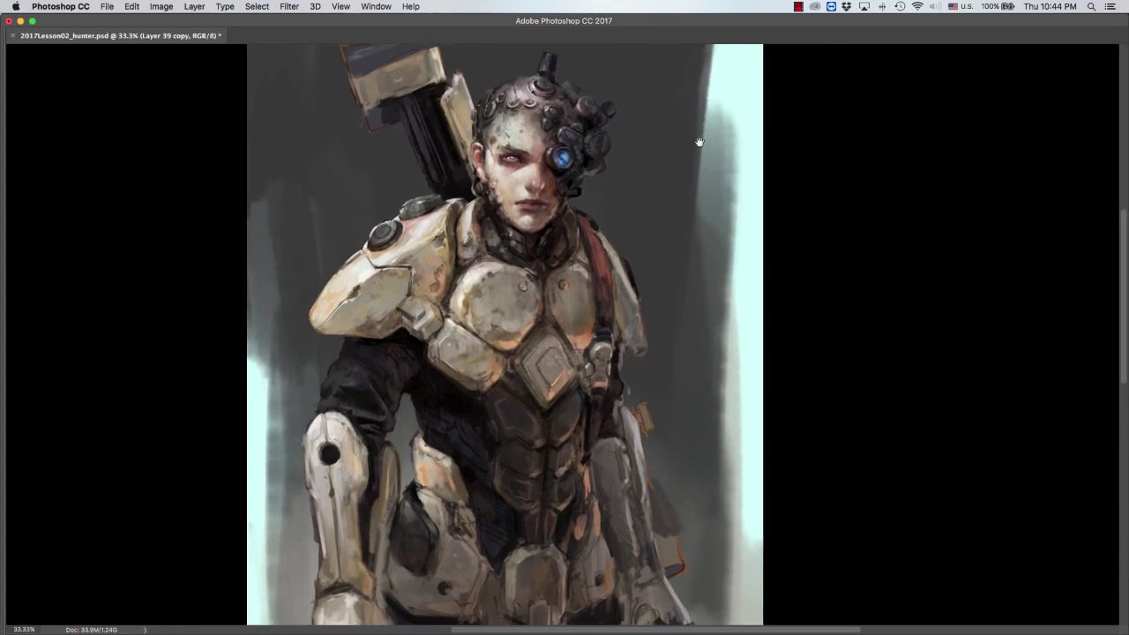
Step: Touch up the dark area around the mechanical eye with black and sampled dark paint, using a smaller brush
left_click_drag(658, 122, 642, 101)
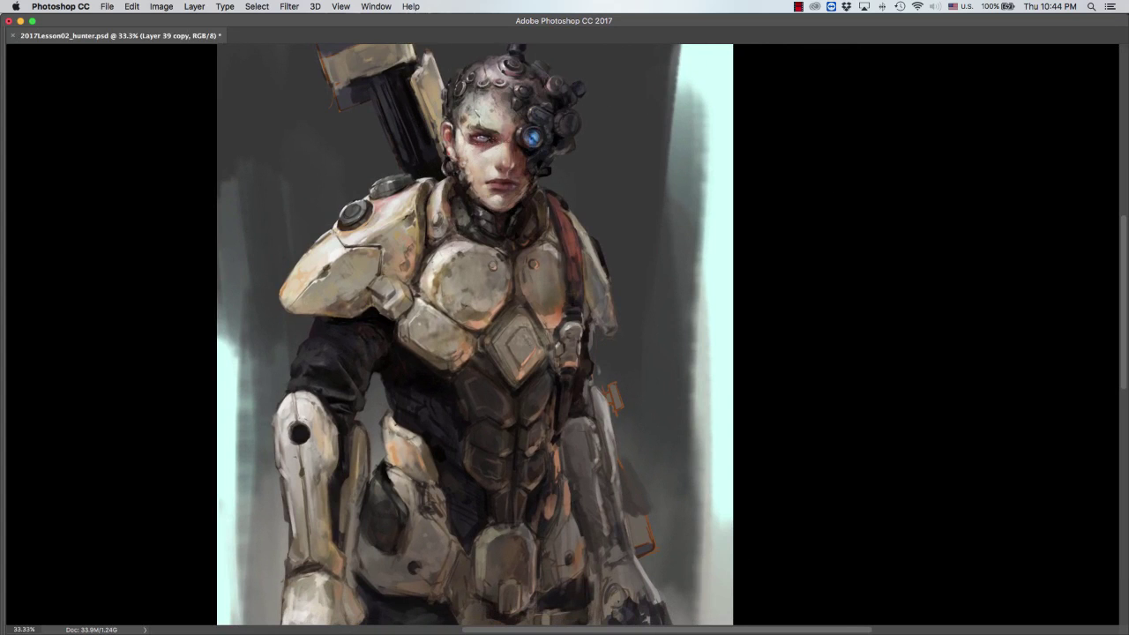
left_click_drag(478, 153, 476, 142)
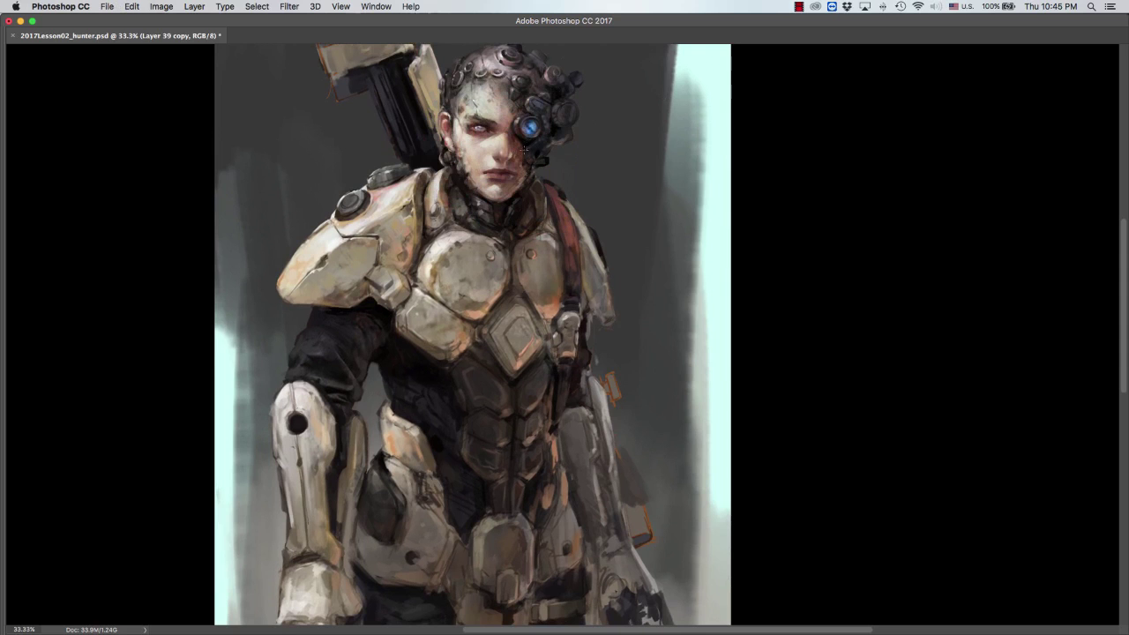
mouse_move(519, 182)
left_mouse_down()
mouse_move(608, 180)
mouse_move(556, 187)
mouse_move(588, 193)
mouse_move(578, 162)
mouse_move(525, 105)
mouse_move(519, 151)
mouse_move(510, 142)
left_mouse_up()
key("Tab")
left_click(9, 403)
key("Return")
left_click(546, 157, "alt")
key("bracketleft")
key("bracketleft")
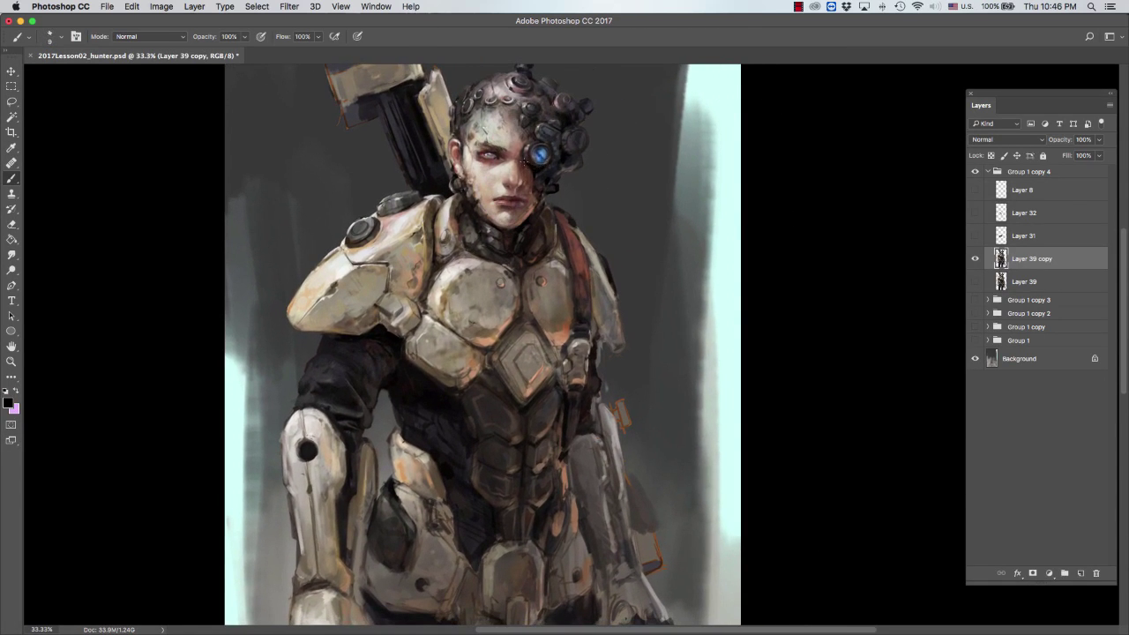
Step: Retouch the cheek edge just below the mechanical eye with a sampled warm skin tone
key("e")
key("b")
left_click(535, 167, "alt")
left_click_drag(535, 168, 532, 177)
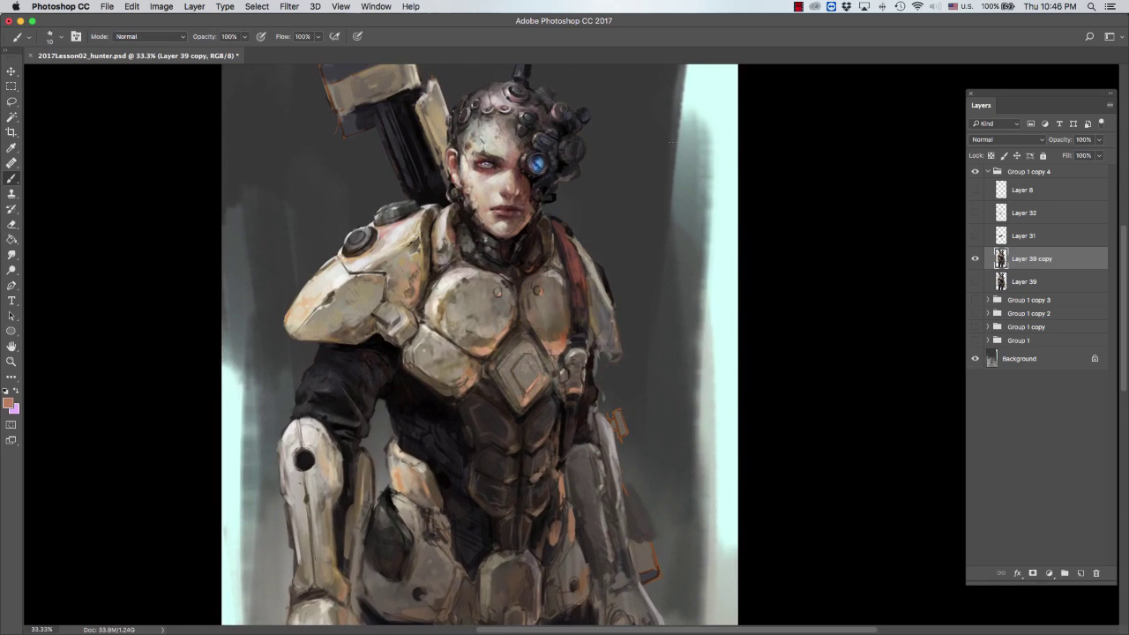
Step: Rework the mechanical neck and collar shadows with sampled dark tones and a larger brush
key("bracketright")
left_click(502, 225, "alt")
left_click(491, 238, "alt")
left_click(514, 256, "alt")
key("bracketright")
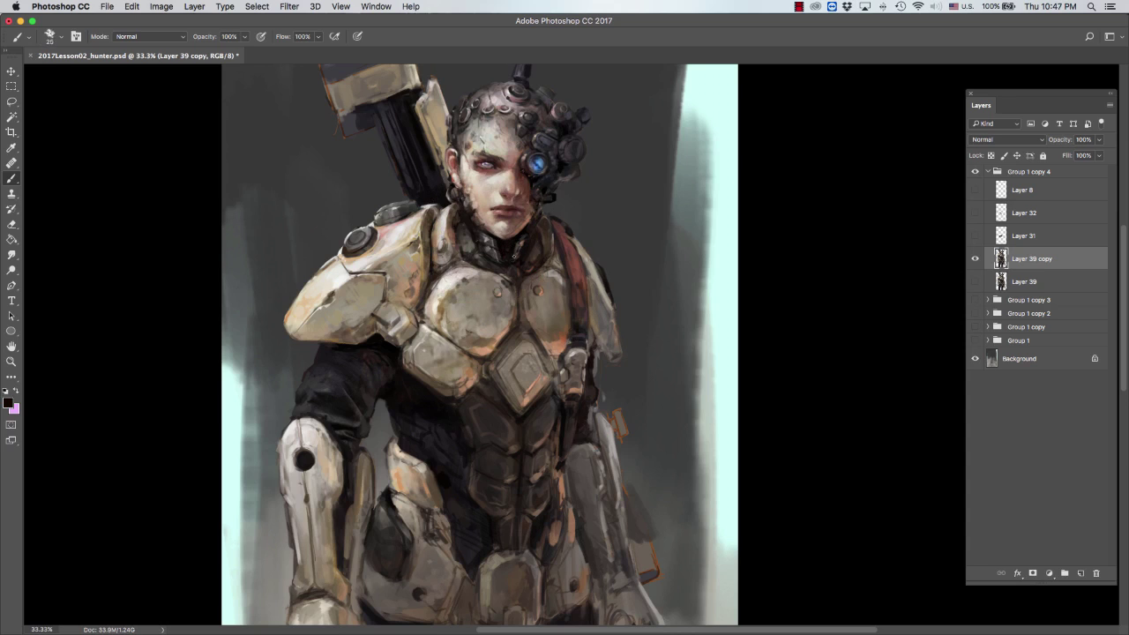
Step: Refine the collar armour beside the neck with a smaller brush and sampled grey tones, and view the whole figure
left_click(432, 233, "alt")
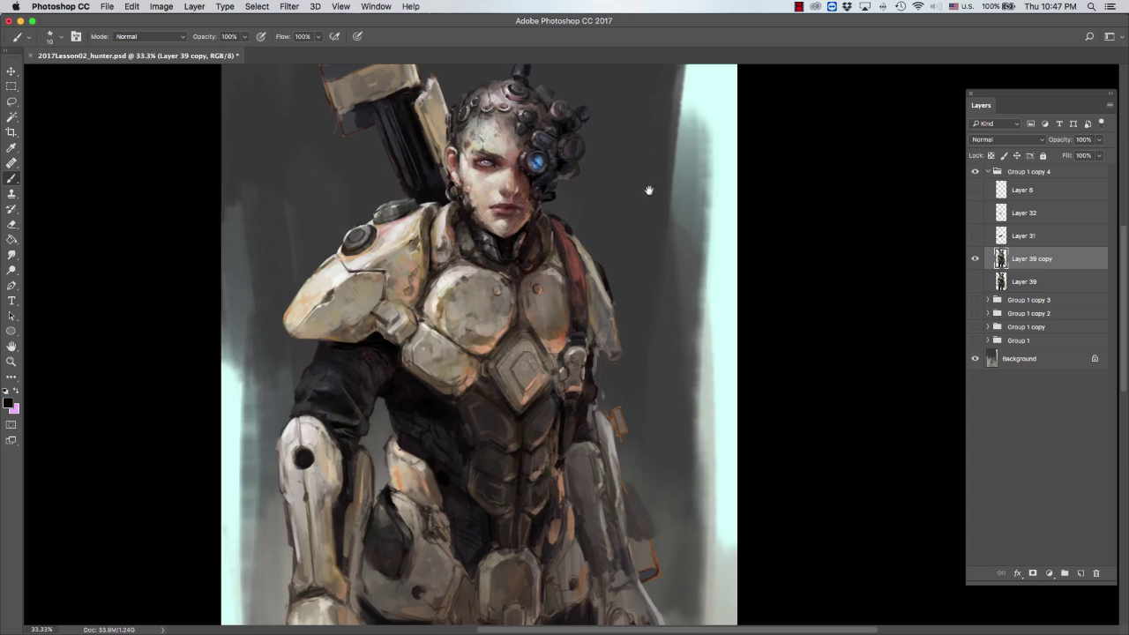
left_click_drag(470, 222, 453, 214)
key("bracketleft")
left_click(477, 235, "alt")
left_click(9, 403)
key("Return")
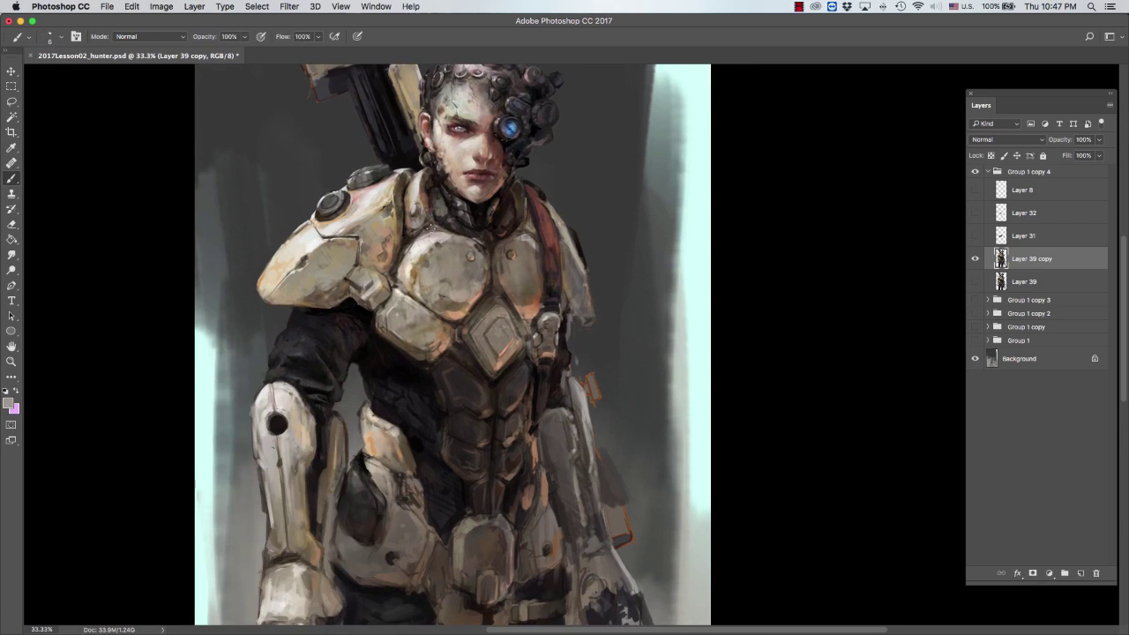
left_click(494, 238, "alt")
key("super+0")
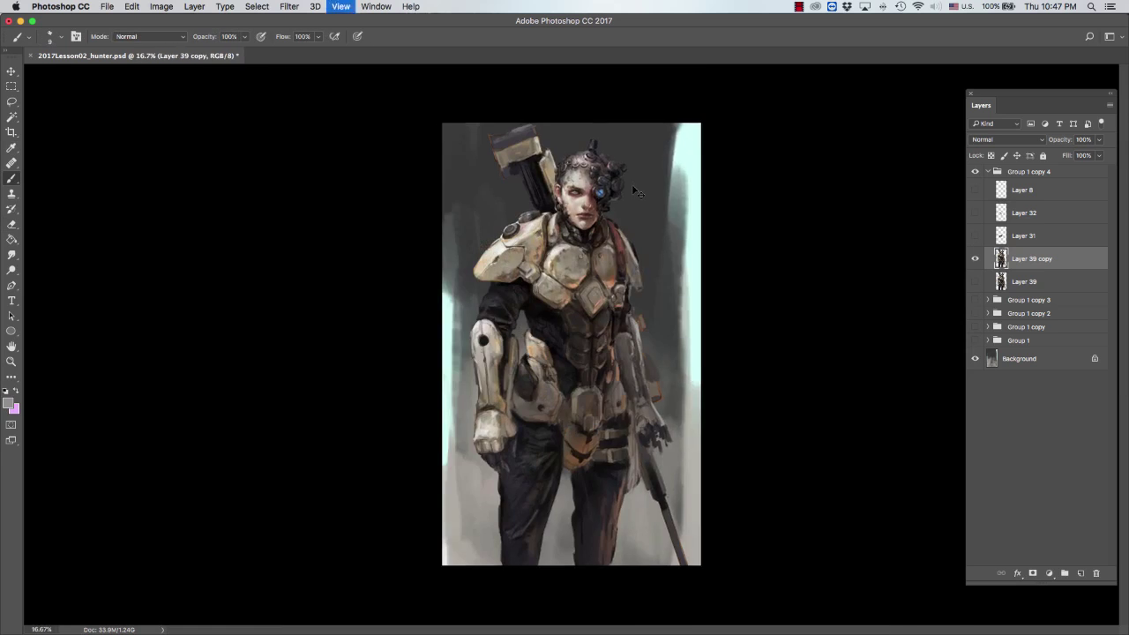
Step: Detail the uncovered eye and its lids with a small brush and sampled dark and light tones
key("super+plus")
key("super+plus")
scroll(608, 204, "up", 5)
left_click(586, 162, "alt")
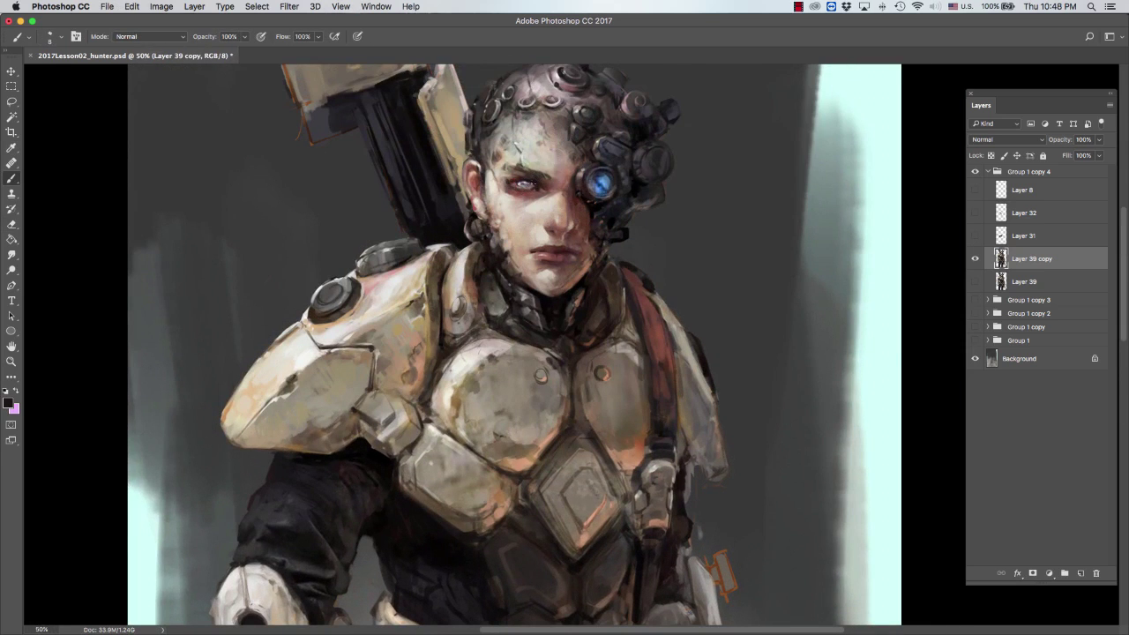
left_click(526, 171, "alt")
left_click(526, 176)
left_click(521, 177, "alt")
left_click(530, 177)
left_click(519, 173, "alt")
left_click(501, 172, "alt")
left_click(501, 175)
Step: Soften the cheek under the uncovered eye with a sampled pale skin tone and a larger brush
key("bracketright")
key("bracketright")
key("bracketright")
scroll(494, 196, "right", 2)
scroll(494, 196, "down", 1)
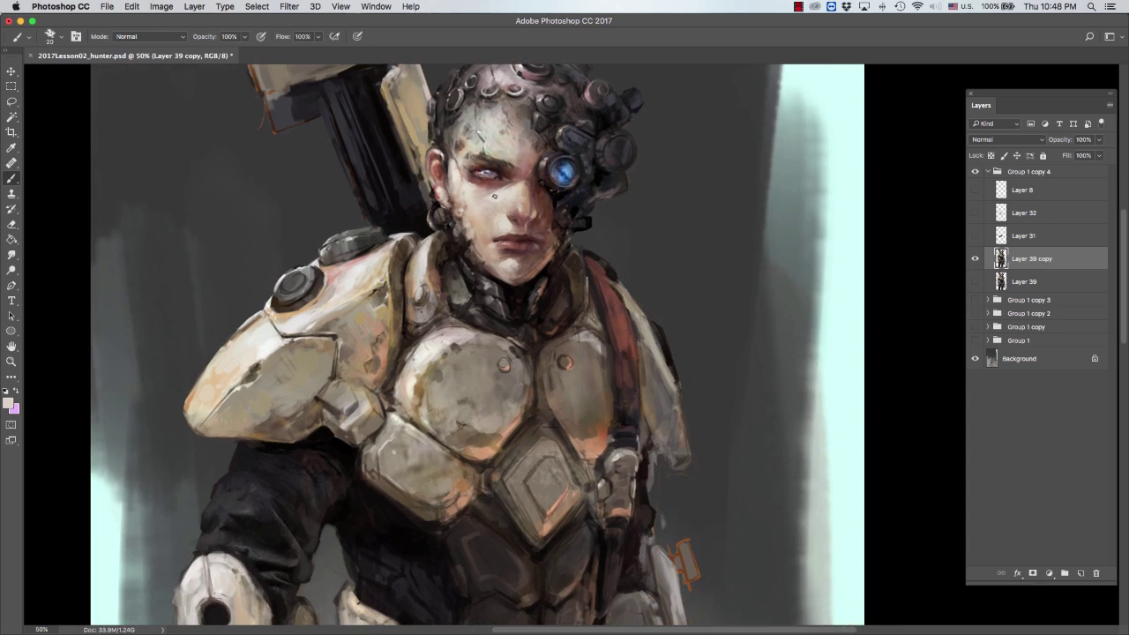
left_click(495, 203, "alt")
key("bracketright")
Step: Retouch the shaded side of the nose beside the mechanical eye with a smaller brush and an adjusted sampled colour
left_click(545, 195, "alt")
key("bracketleft")
key("bracketleft")
left_click(549, 202, "alt")
left_click(9, 403)
left_click(123, 538)
left_click(362, 403)
Step: Blend the lower cheek beside the mouth with sampled skin tones and a slightly larger brush
left_click(503, 230, "alt")
left_click(487, 221, "alt")
key("bracketright")
scroll(481, 344, "left", 1)
left_click(481, 213, "alt")
scroll(463, 247, "up", 1)
Step: Review the head and upper body at several magnifications with the panels hidden
key("Tab")
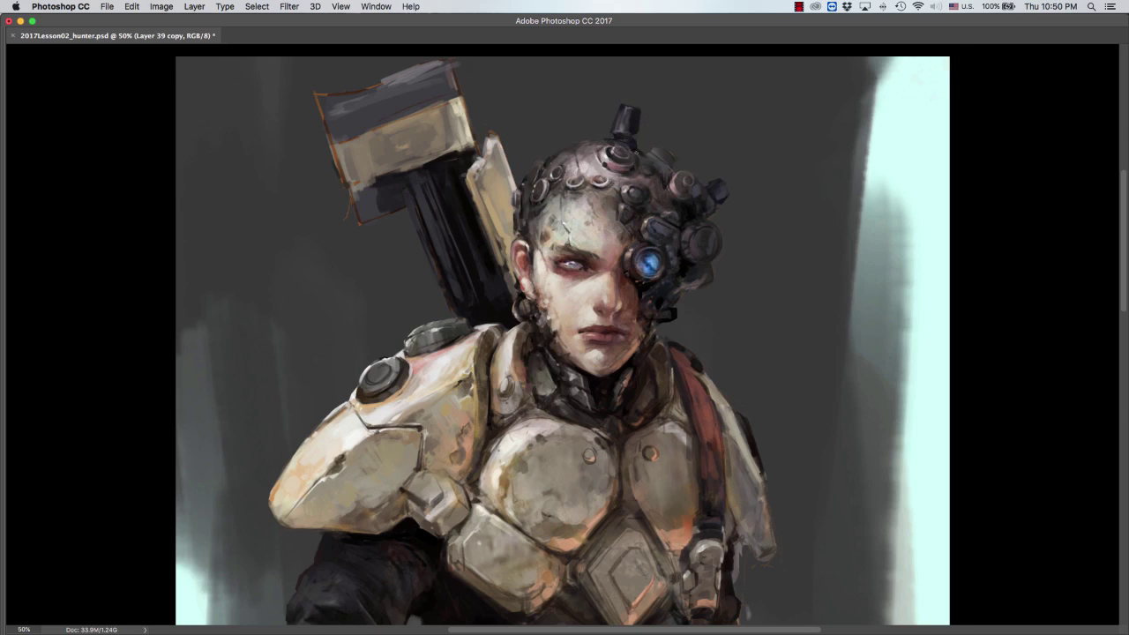
scroll(606, 262, "down", 3)
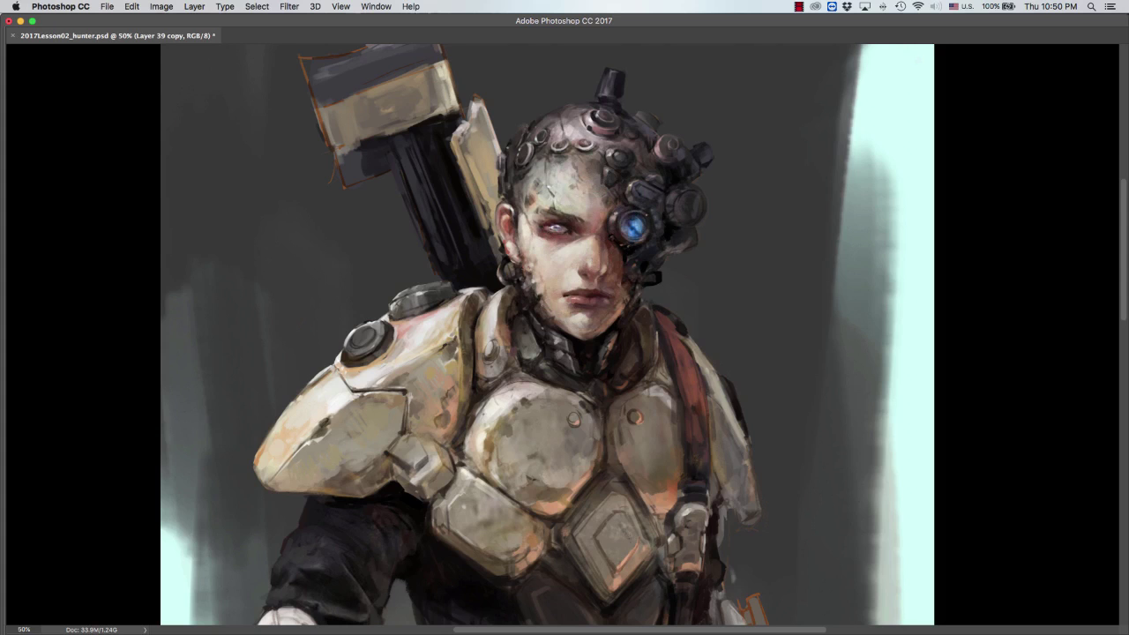
scroll(617, 256, "down", 2)
key("super+minus")
key("super+minus")
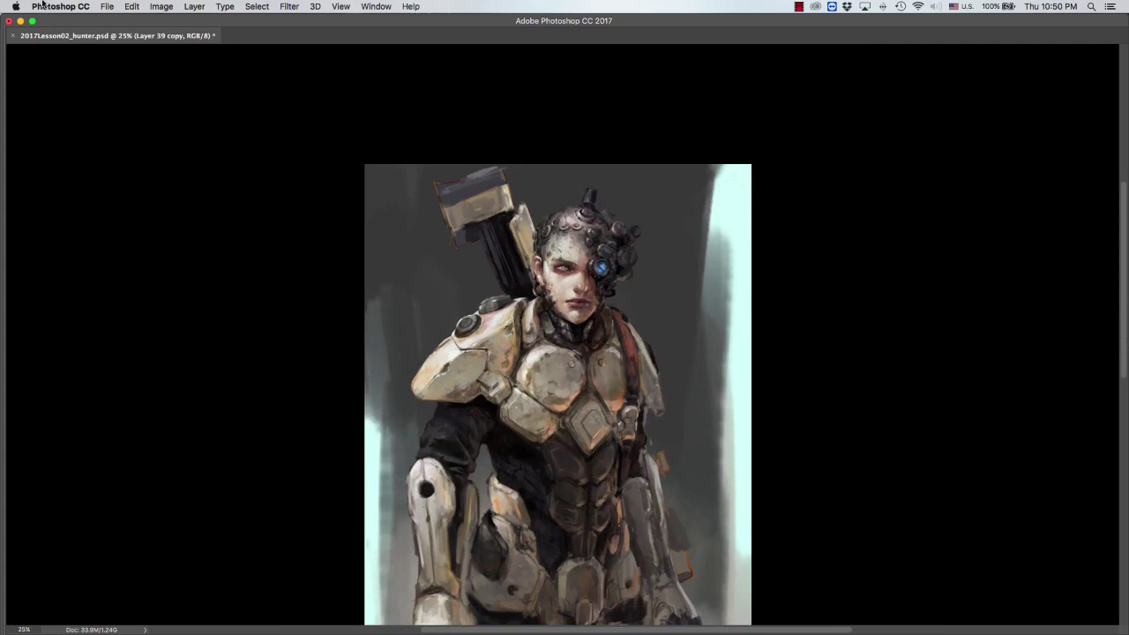
key("super+minus")
key("super+plus")
key("super+plus")
scroll(523, 117, "up", 3)
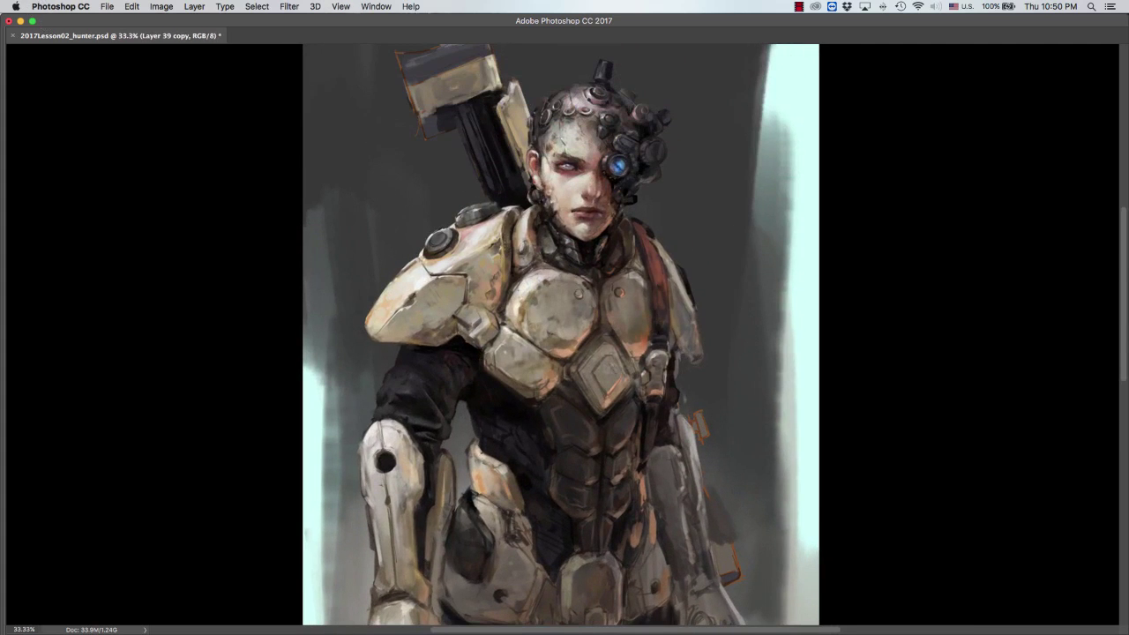
Step: Flip the whole painting horizontally and review the mirrored figure
key("super+shift+h")
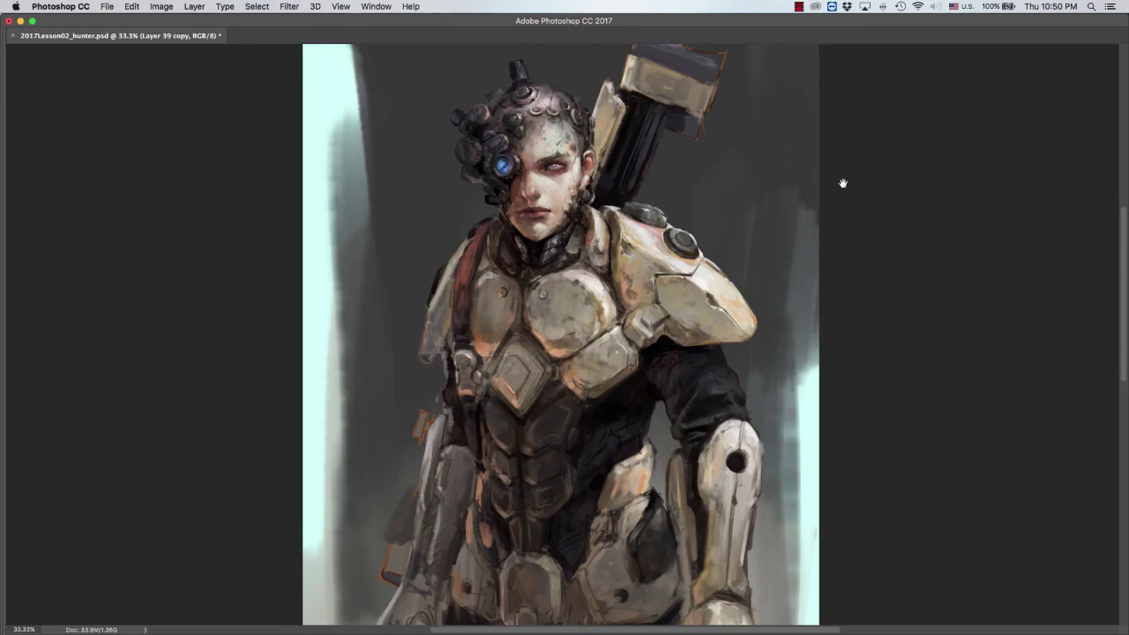
scroll(844, 182, "down", 1)
scroll(534, 335, "right", 1)
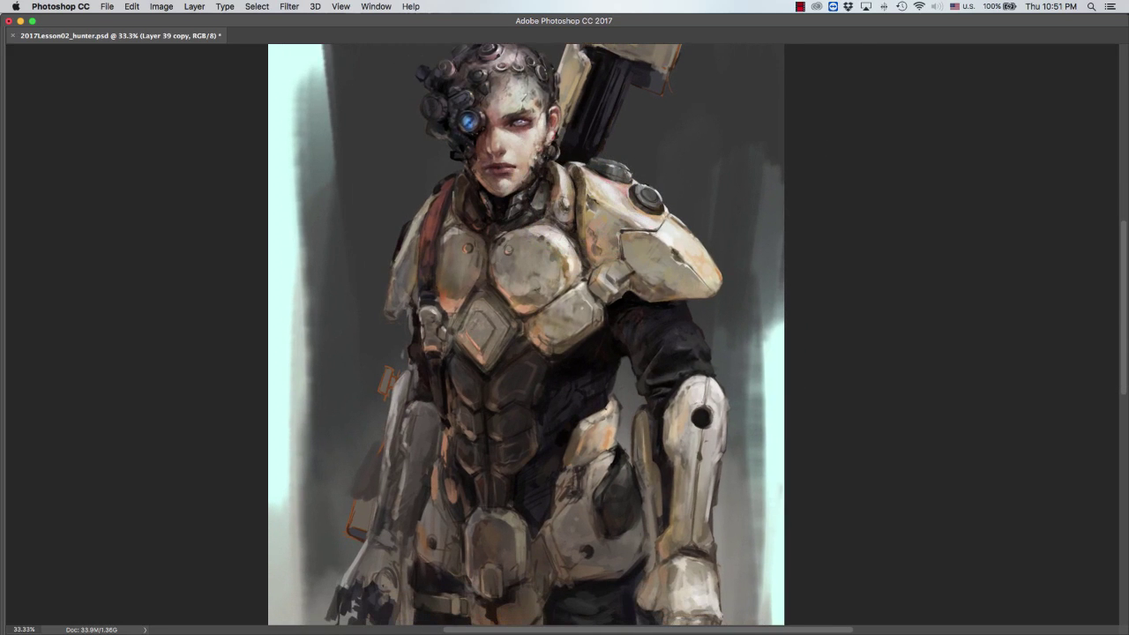
scroll(534, 336, "right", 2)
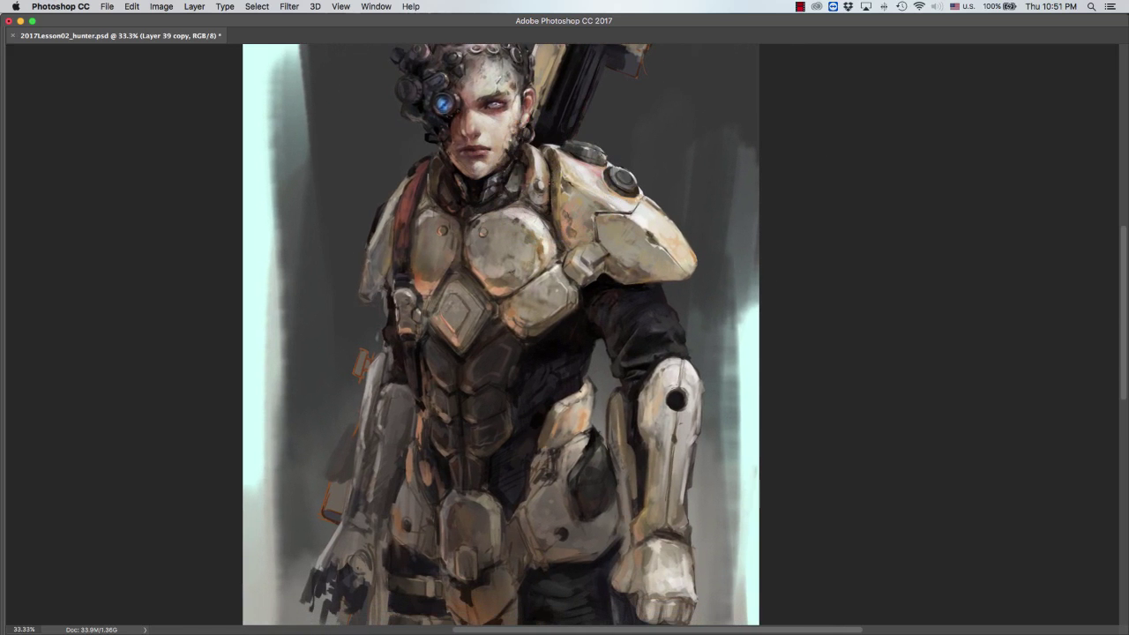
scroll(823, 156, "up", 1)
key("super+minus")
key("super+minus")
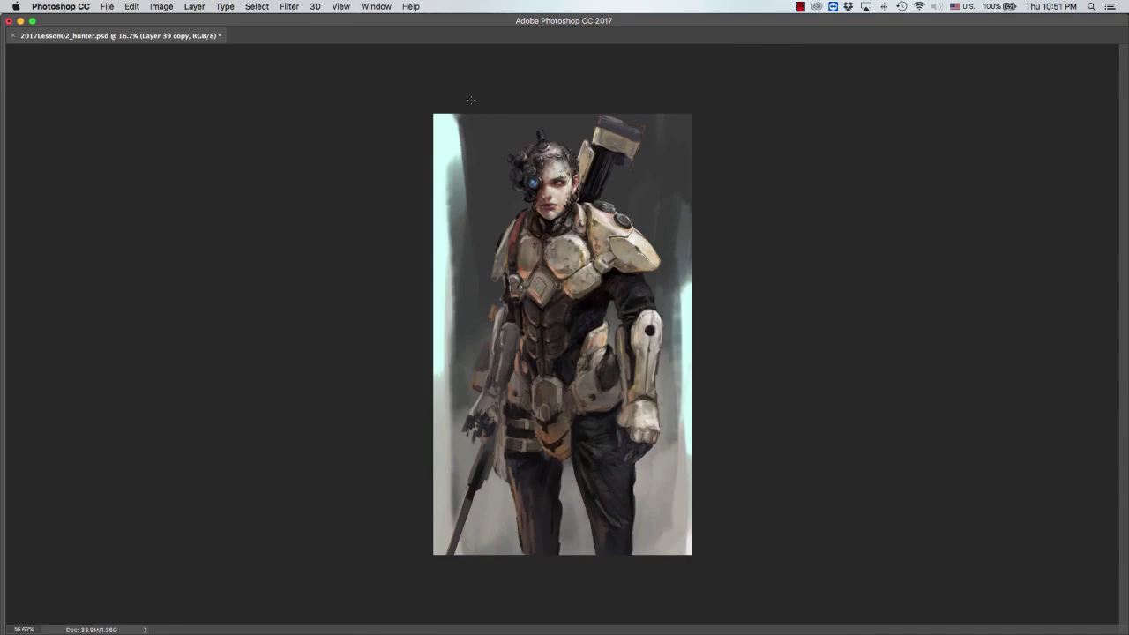
Step: Paint the orange-outlined gear behind the gun-side arm black, trimming its edges with the eraser
key("Tab")
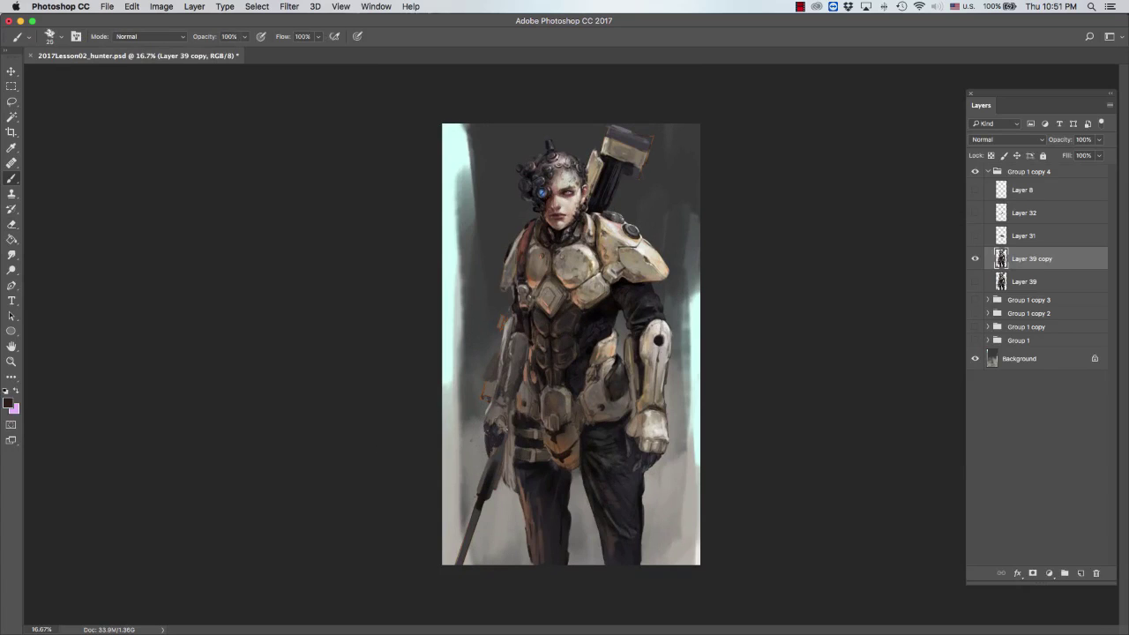
key("e")
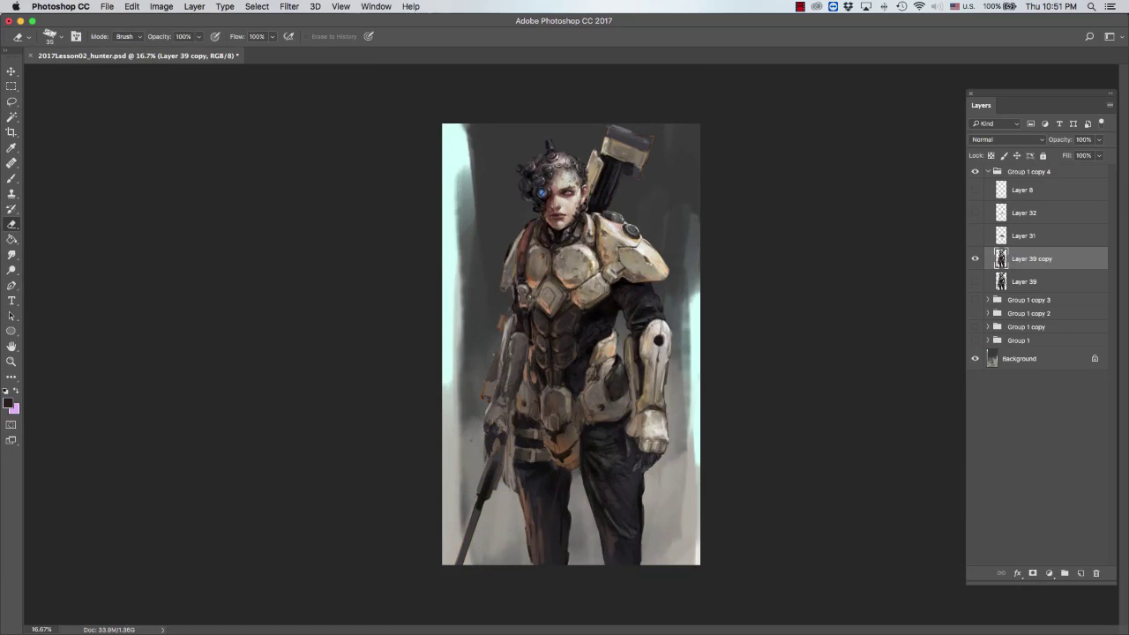
key("b")
key("e")
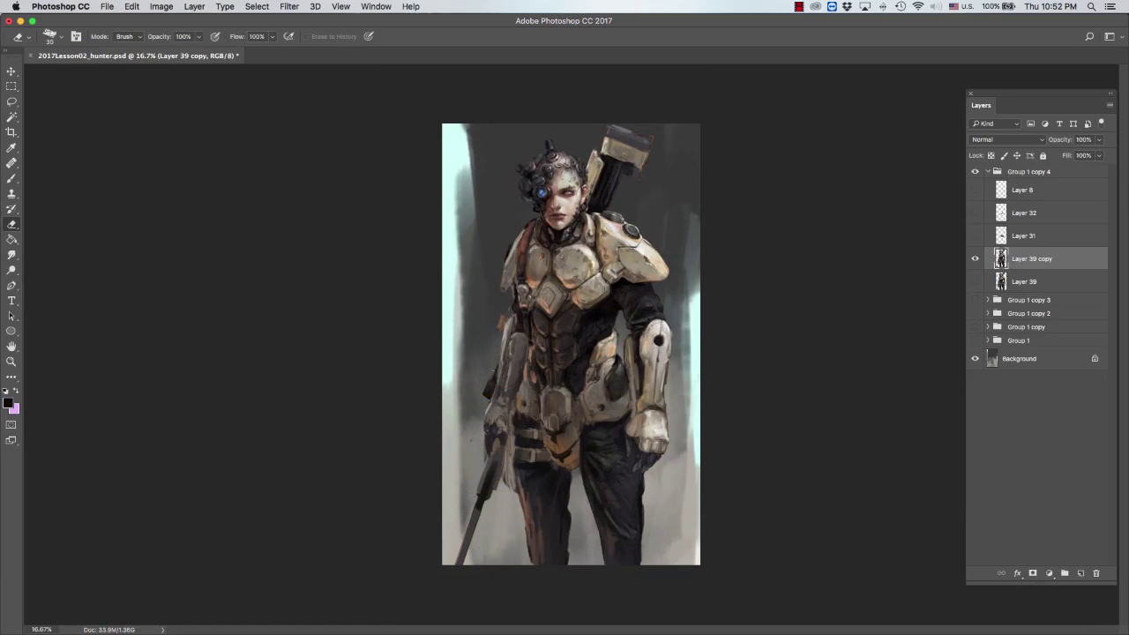
key("b")
key("bracketleft")
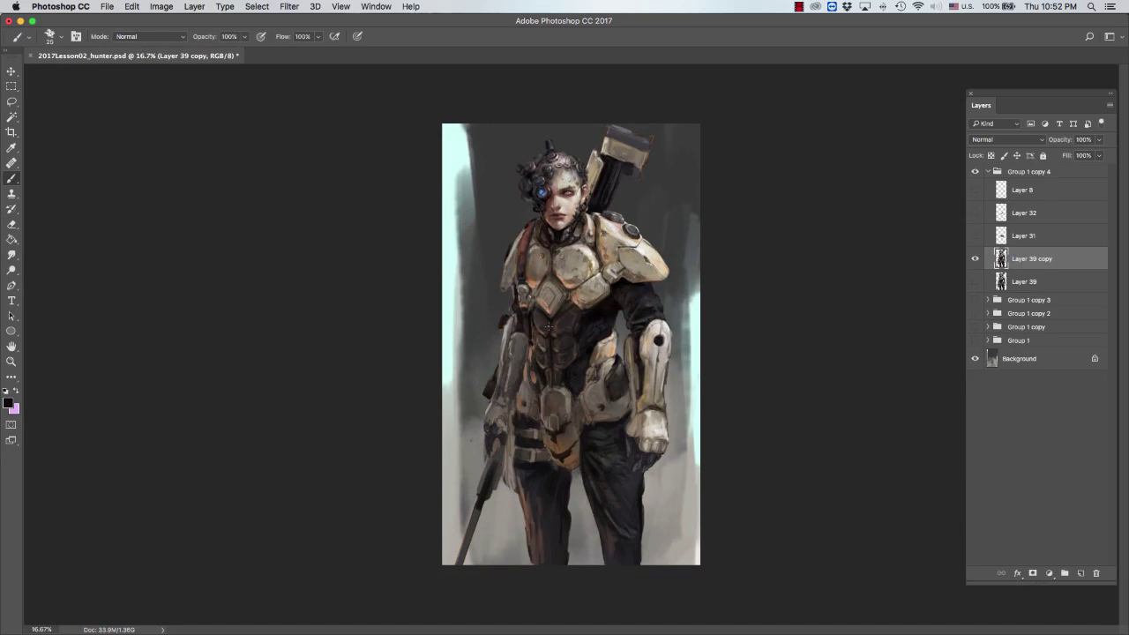
Step: Refine the neck collar and the top of the chest armour with sampled black and brown tones
left_click(549, 269, "alt")
scroll(659, 300, "up", 1)
scroll(771, 106, "right", 2)
scroll(771, 106, "down", 1)
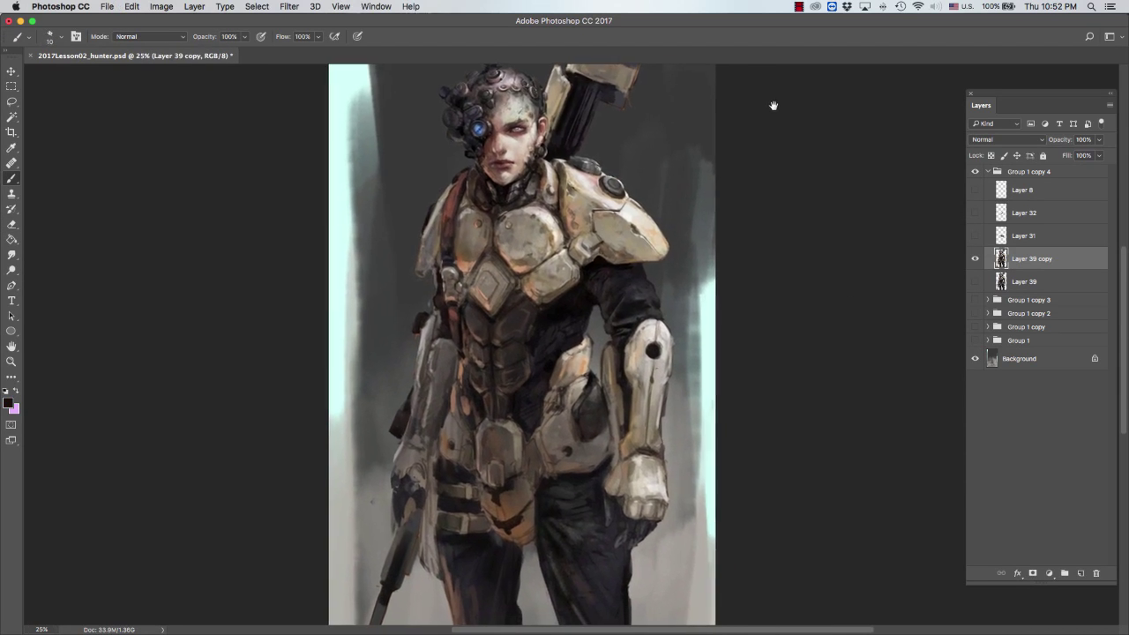
scroll(794, 151, "right", 3)
scroll(794, 151, "up", 1)
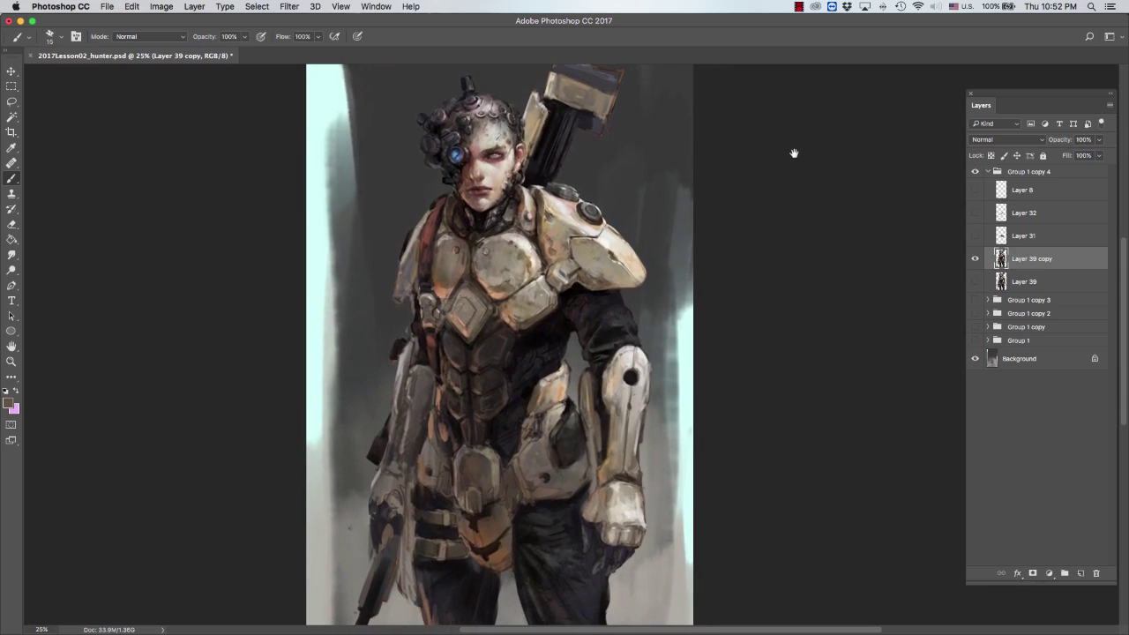
left_click_drag(462, 235, 461, 210)
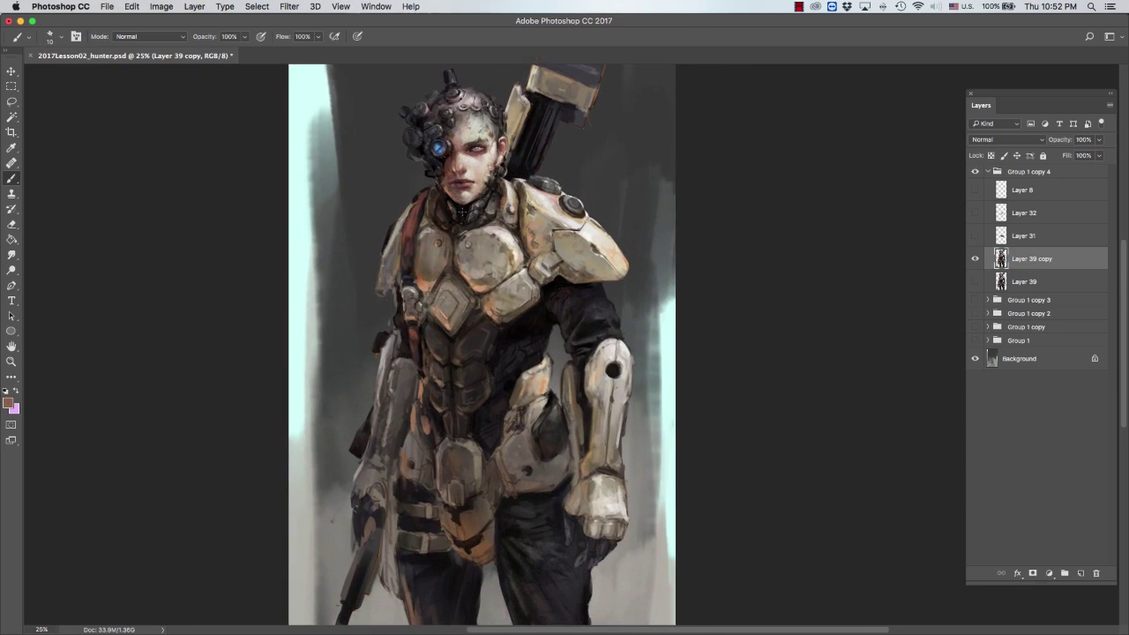
scroll(464, 217, "down", 1)
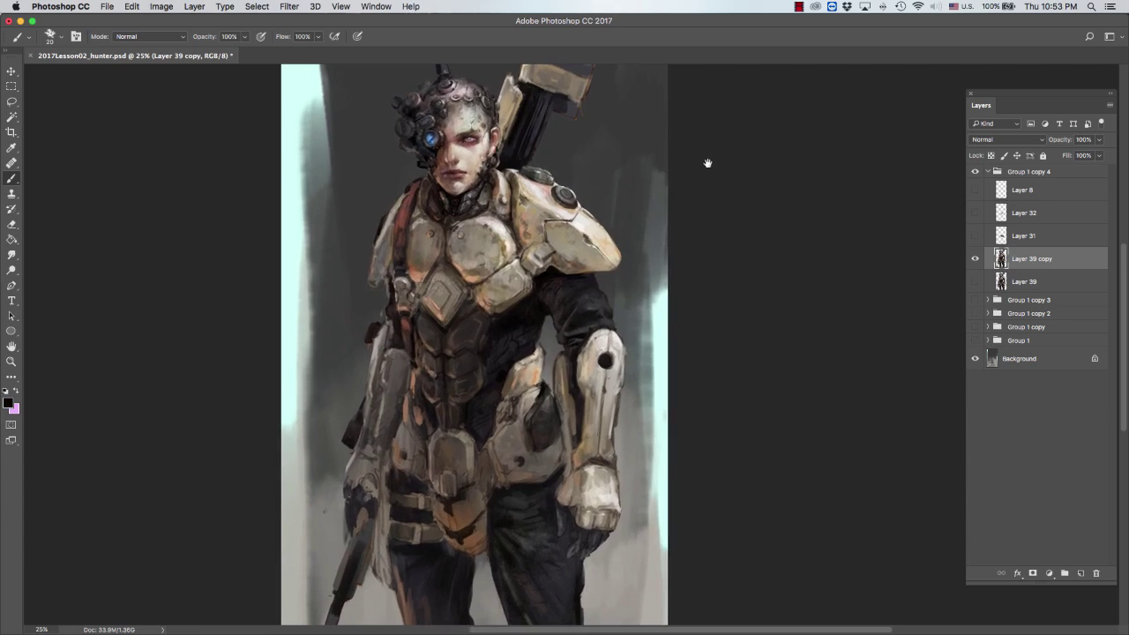
mouse_move(706, 165)
left_mouse_down()
mouse_move(688, 186)
mouse_move(728, 141)
left_mouse_up()
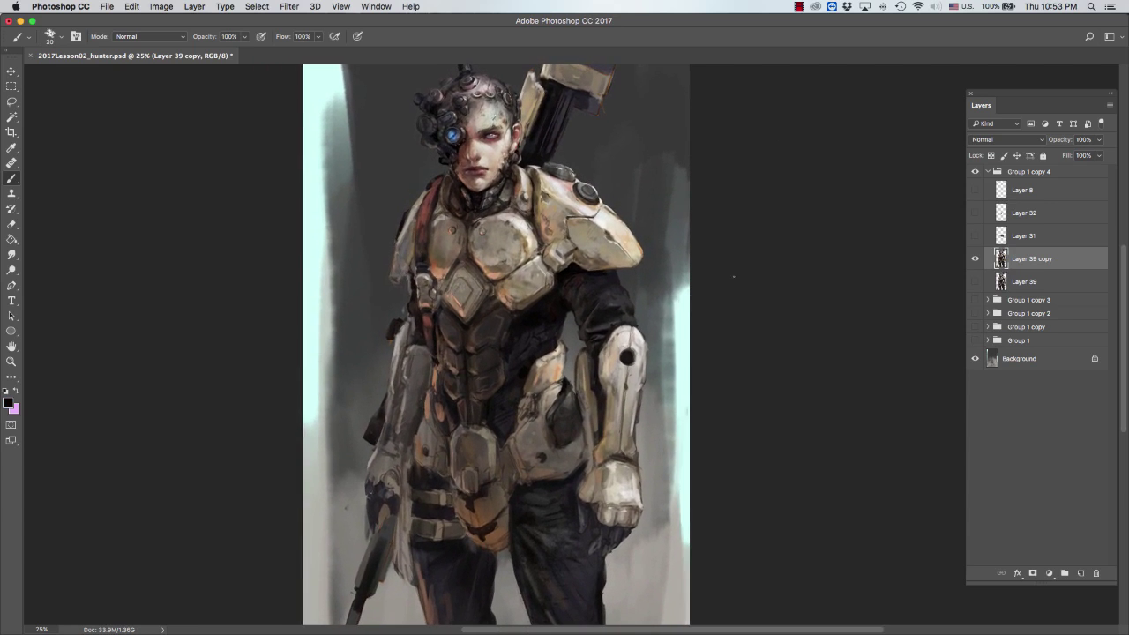
Step: Rework the lower edges of both chest plates and the adjoining diamond plate with sampled armour tones
left_click(484, 239, "alt")
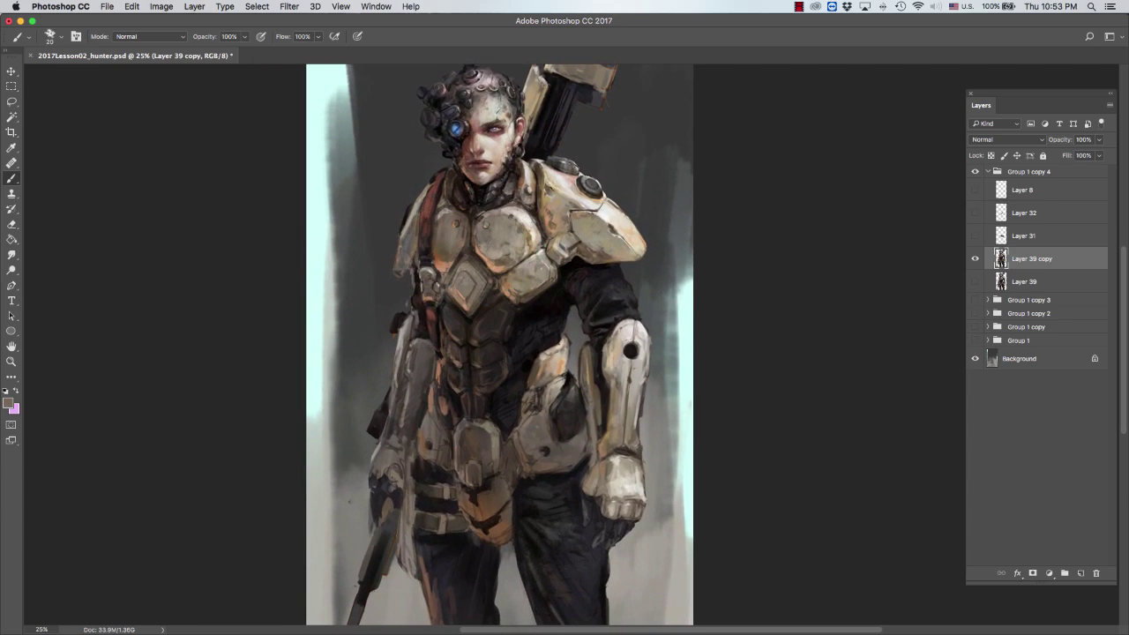
left_click(485, 251, "alt")
left_click(455, 260, "alt")
left_click(488, 208, "alt")
left_click(465, 228, "alt")
left_click(461, 228, "alt")
key("bracketright")
left_click(441, 226, "alt")
left_click(436, 233, "alt")
scroll(499, 344, "down", 3)
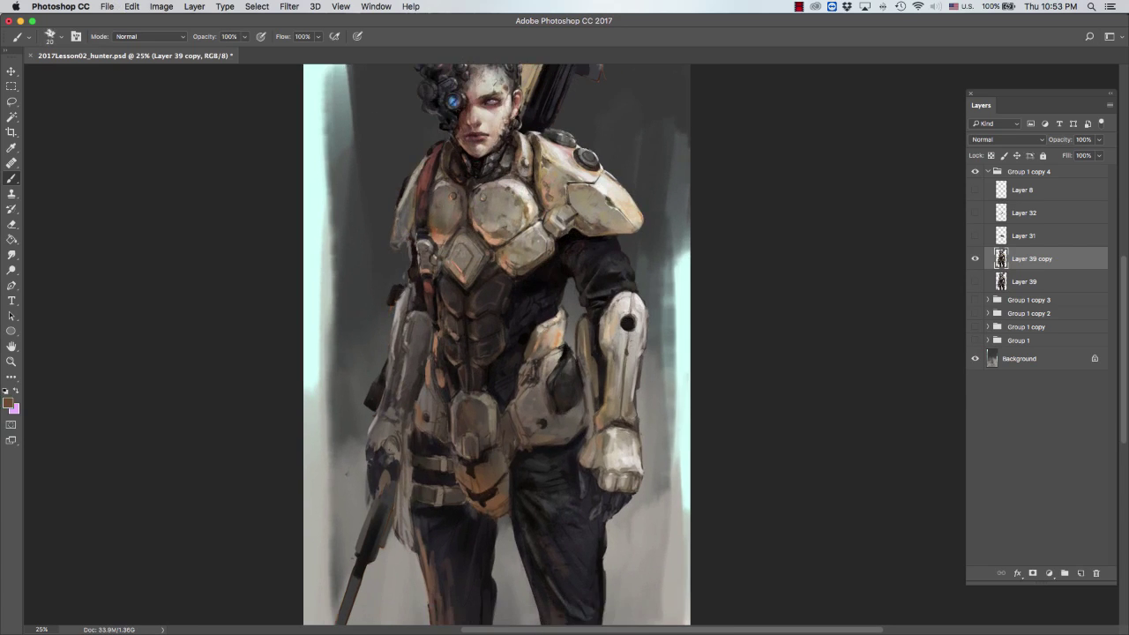
Step: Define the diamond plate's rim and the seams around it with a smaller brush and sampled dark and light tones
key("bracketleft")
left_click(440, 234, "alt")
left_click(448, 236, "alt")
left_click(485, 164, "alt")
left_click(463, 229, "alt")
left_click(469, 223, "alt")
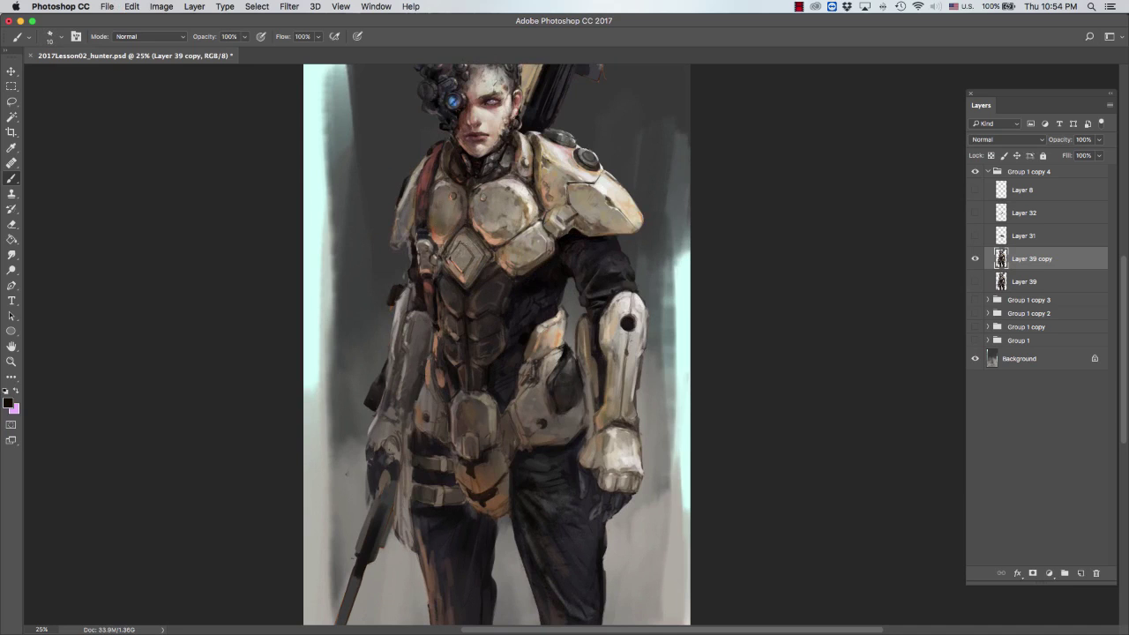
left_click(458, 252, "alt")
scroll(496, 344, "up", 1)
scroll(496, 344, "right", 1)
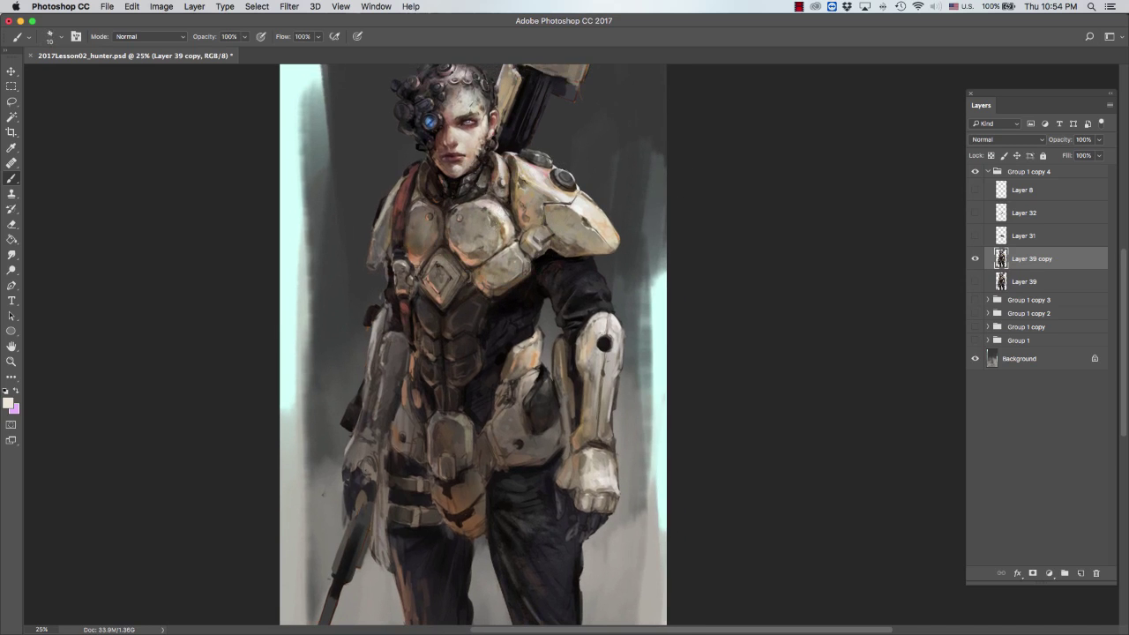
Step: Add worn detail to the inner panel of the diamond plate, varying the brush size and the brown and dark tones
key("bracketright")
key("bracketright")
scroll(749, 164, "up", 1)
scroll(748, 164, "left", 1)
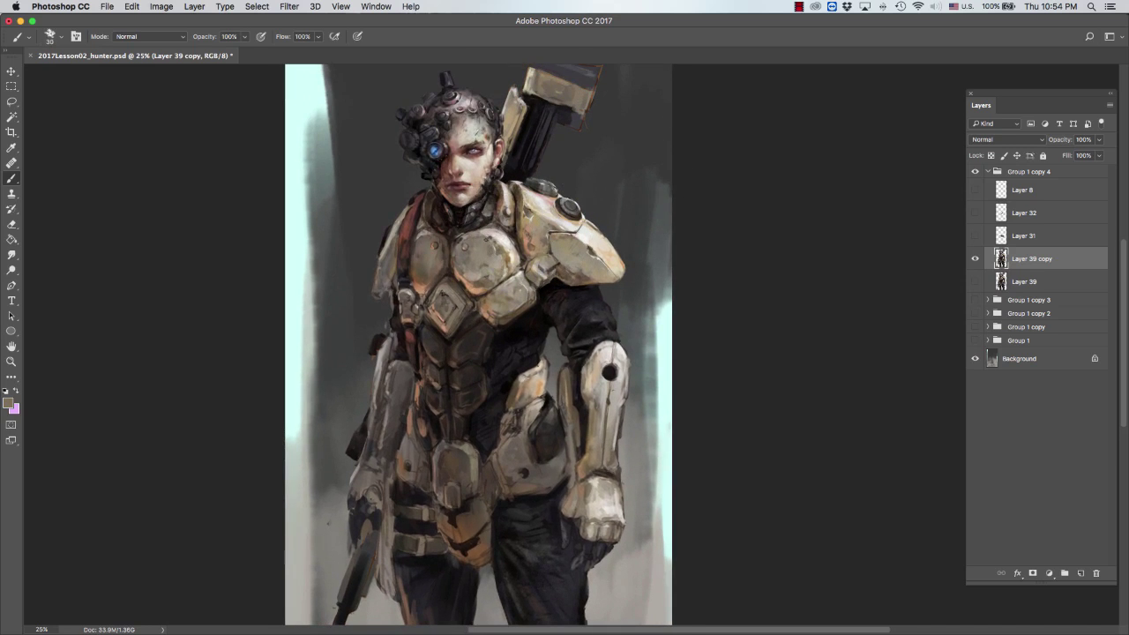
scroll(615, 150, "down", 2)
scroll(615, 151, "left", 1)
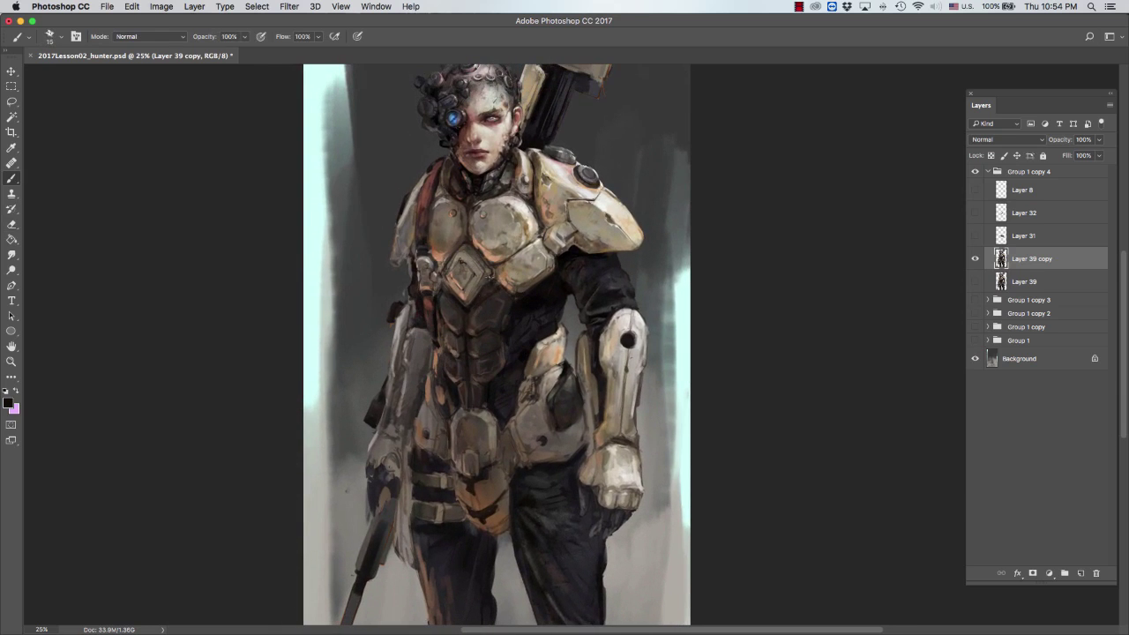
left_click(9, 404)
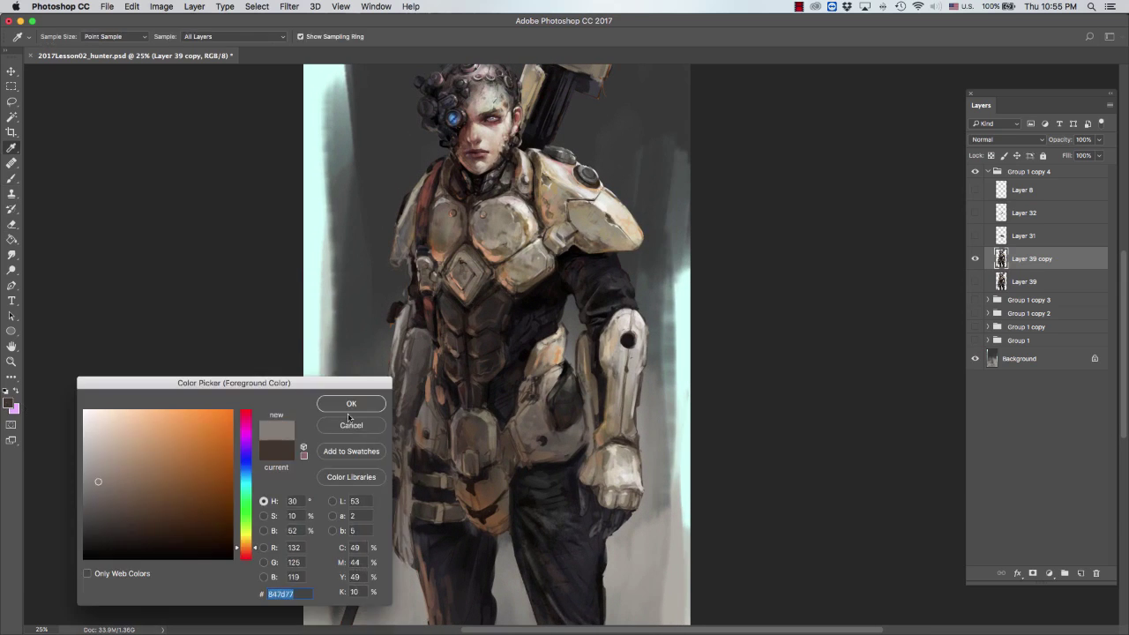
key("Escape")
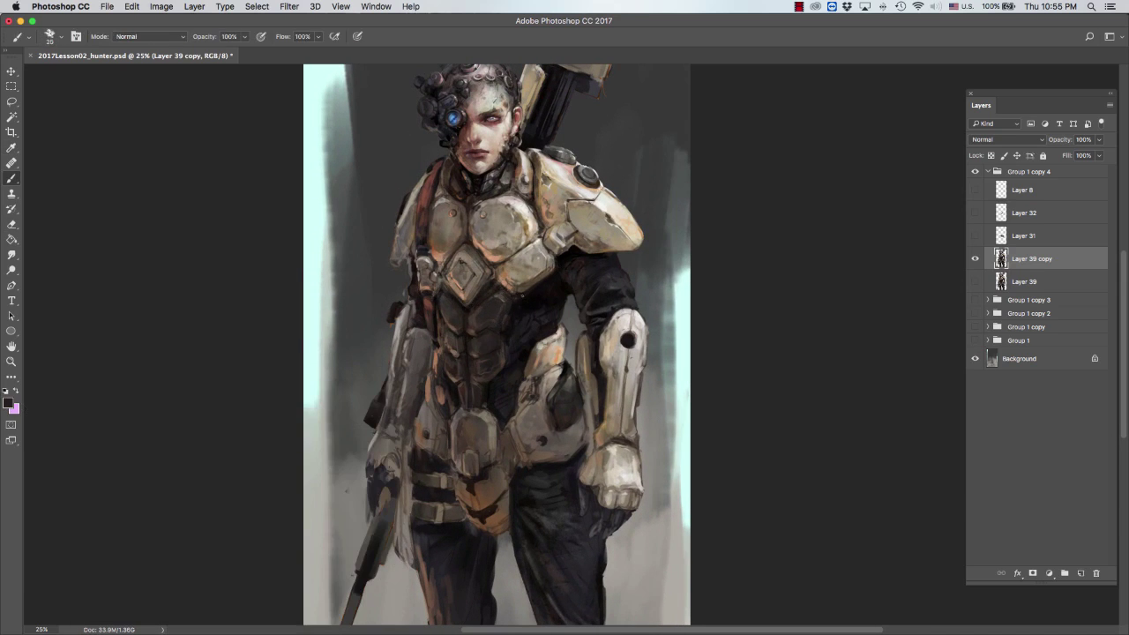
Step: Shape the upper abdominal plates and the seam beneath the diamond plate with sampled dark tones
left_click_drag(589, 261, 599, 245)
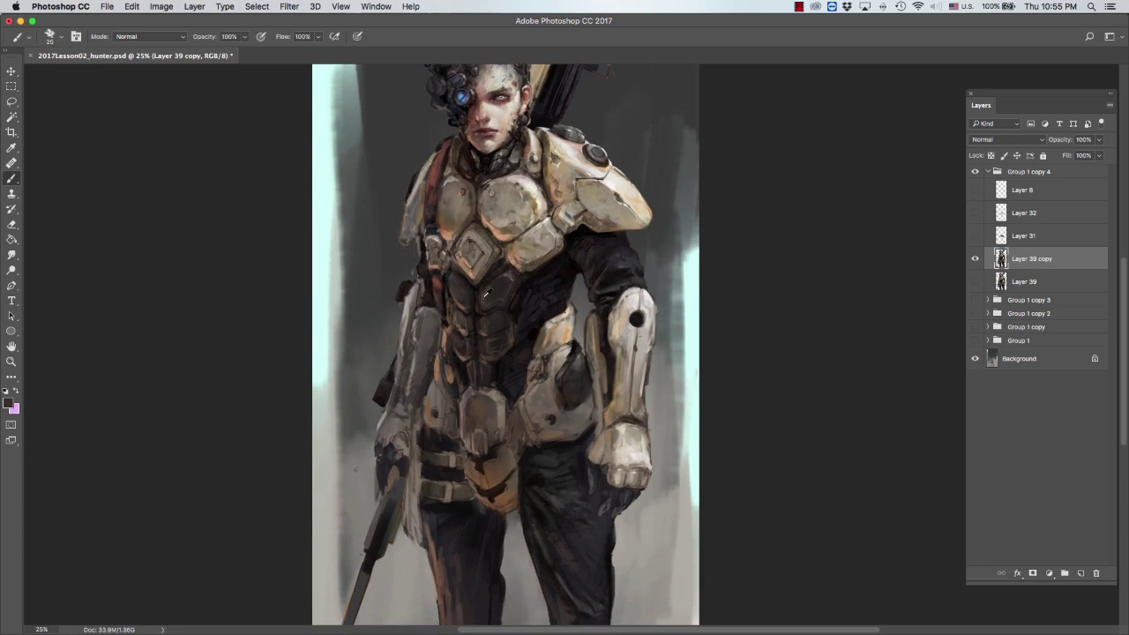
left_click_drag(485, 293, 471, 300)
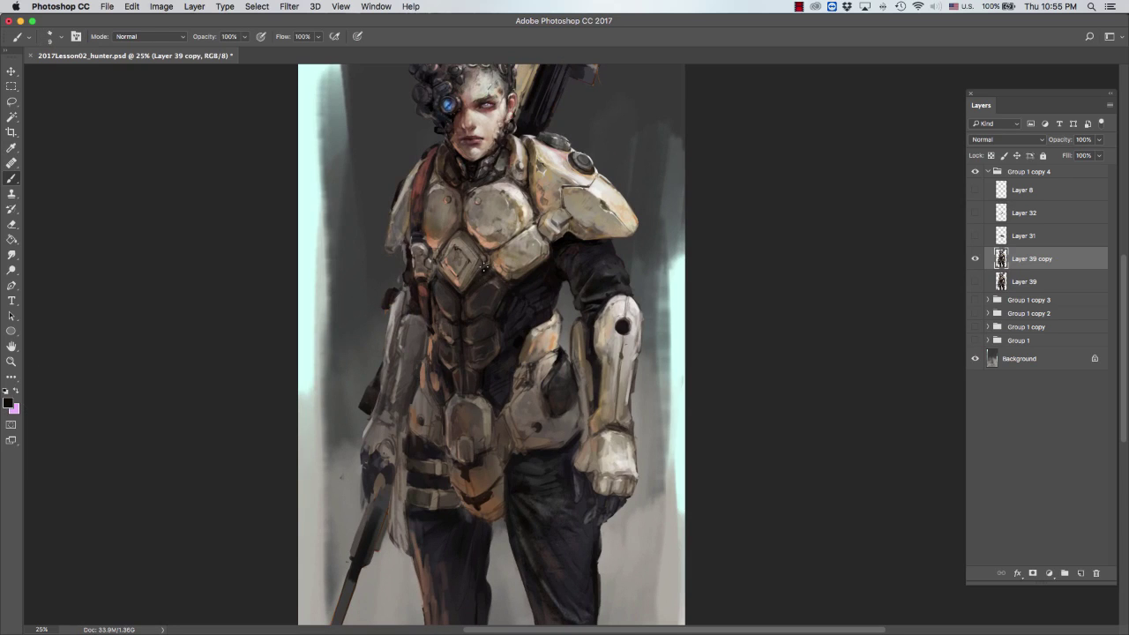
key("bracketright")
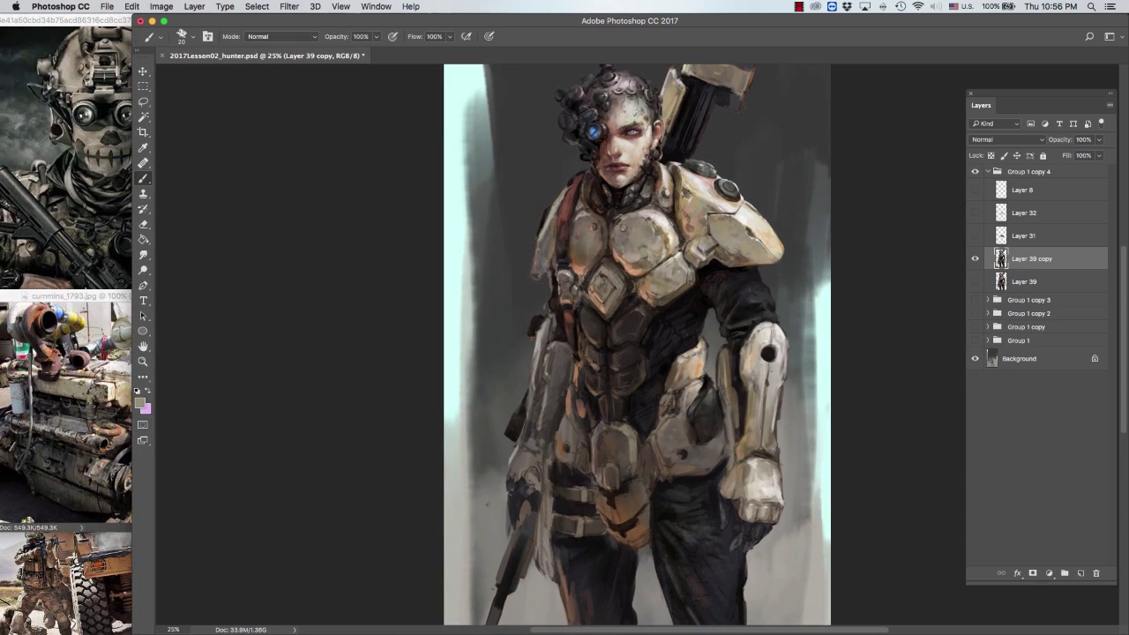
Step: Paint worn patches and cleaner edges on the large shoulder pad below the rifle stock with sampled armour tones
scroll(781, 220, "right", 5)
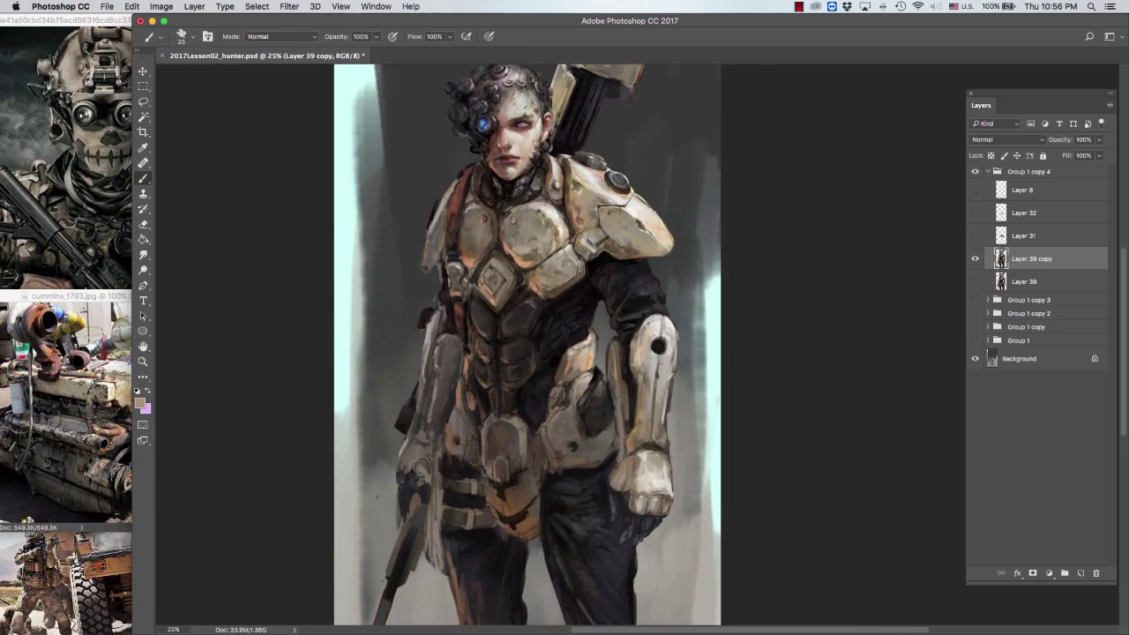
key("bracketright")
left_click(607, 219, "alt")
key("bracketleft")
left_click(637, 246, "alt")
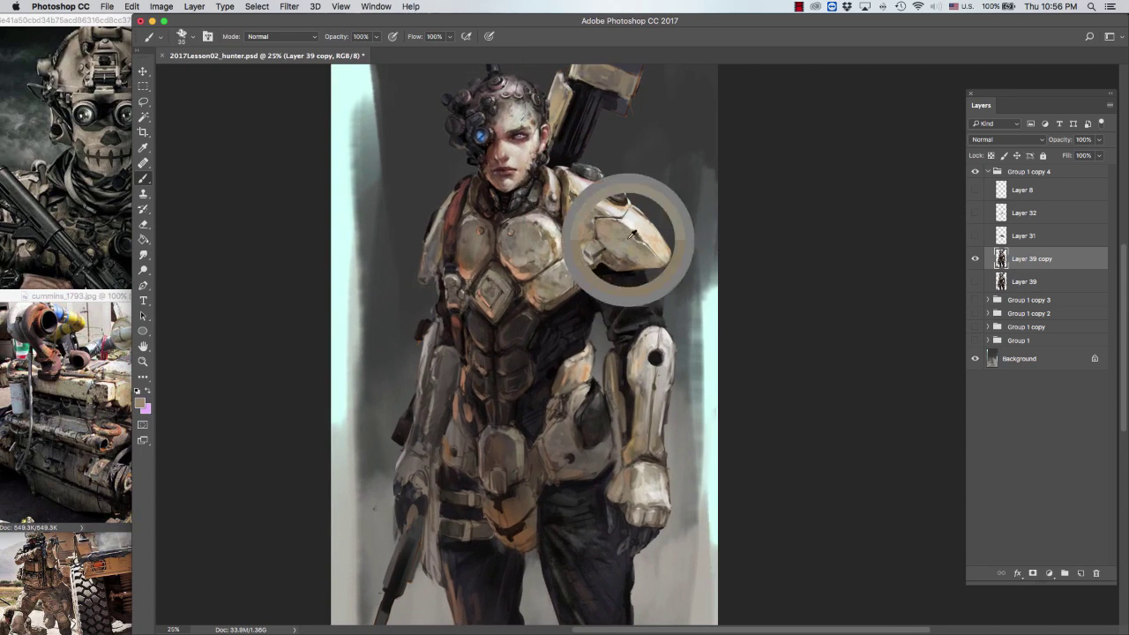
key("bracketleft")
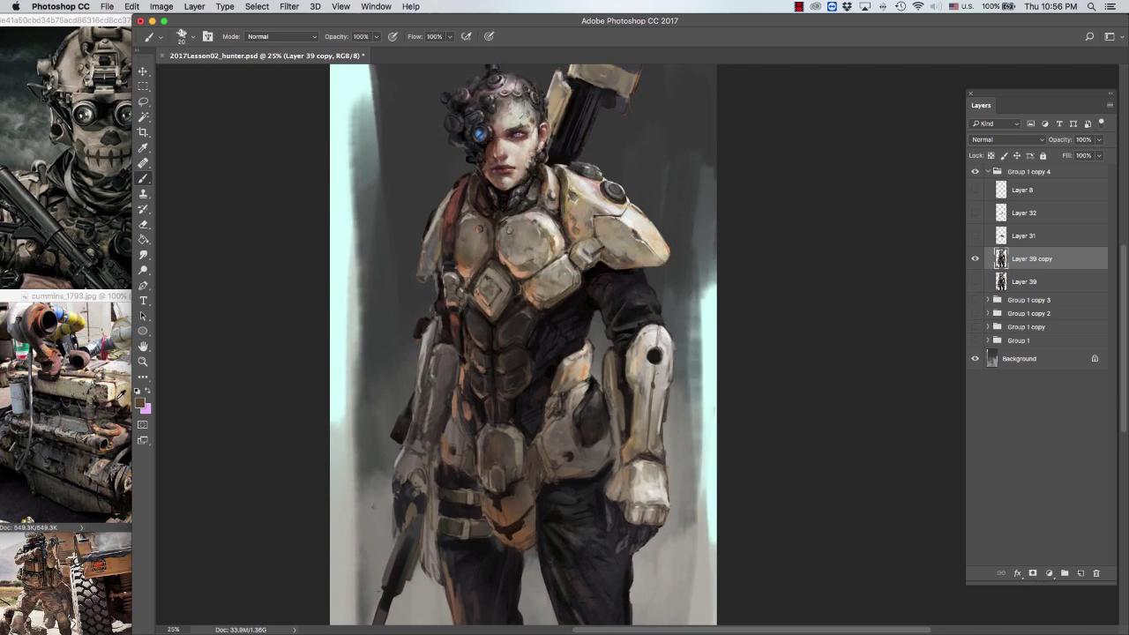
key("bracketright")
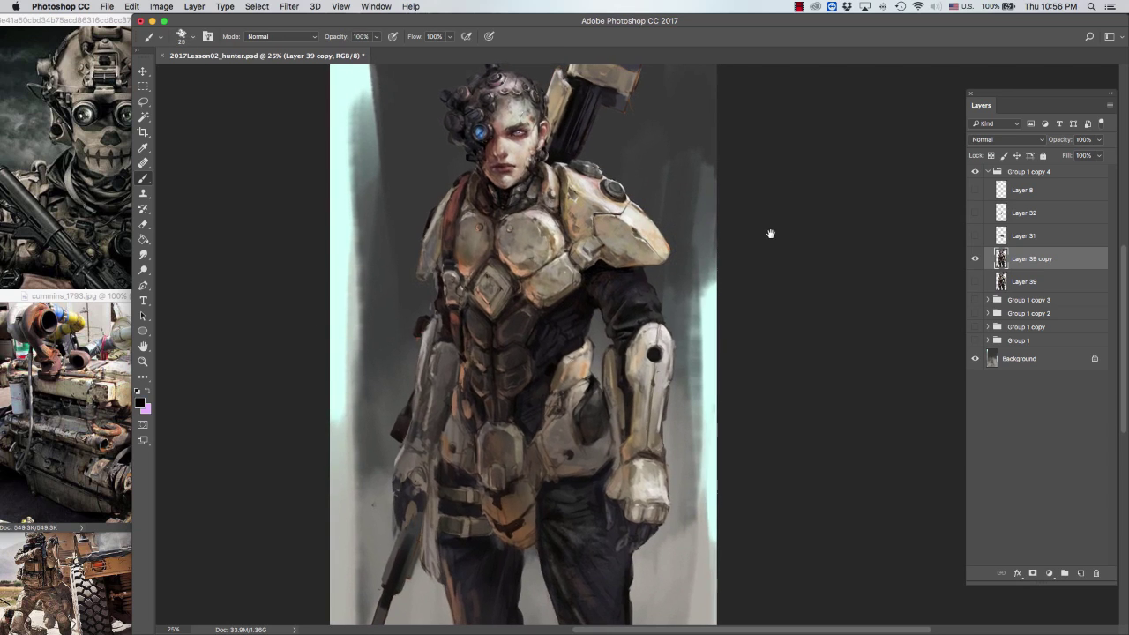
Step: Refine the red shoulder strap and the armour beside it with sampled black and reddish tones
mouse_move(752, 276)
left_mouse_down()
mouse_move(741, 262)
mouse_move(738, 279)
left_mouse_up()
left_click(396, 335, "alt")
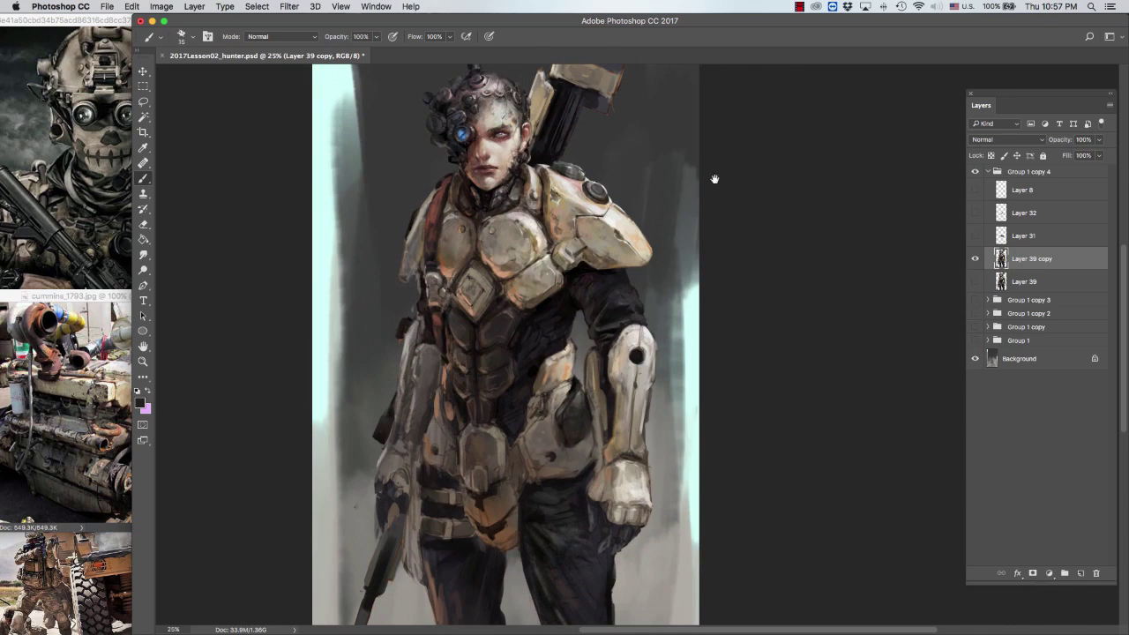
left_click_drag(715, 179, 713, 190)
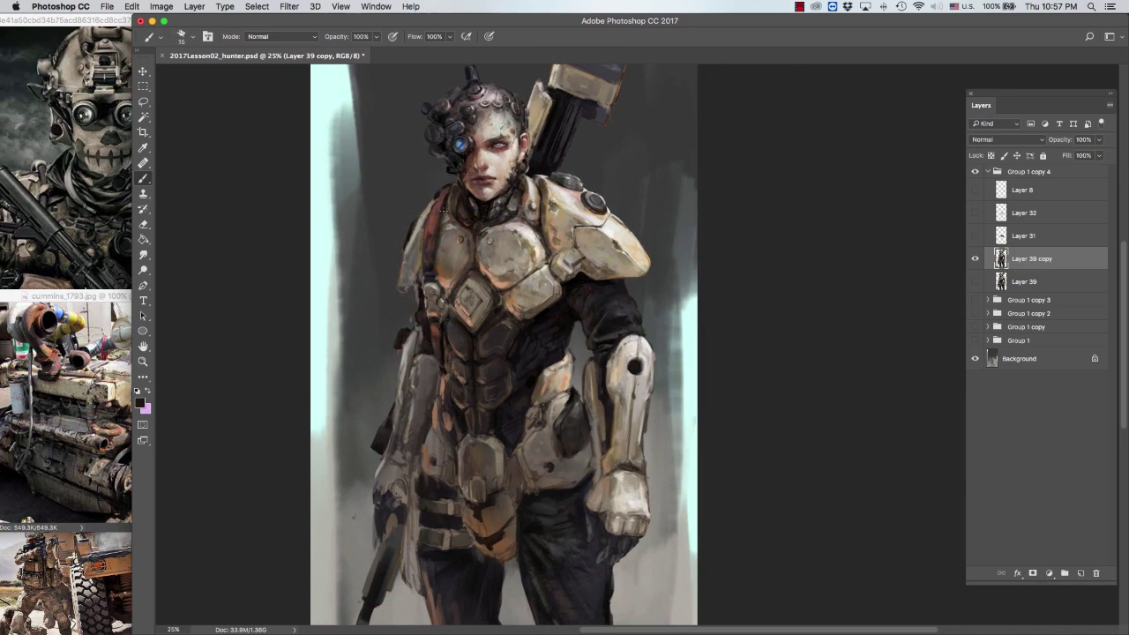
left_click_drag(796, 179, 750, 188)
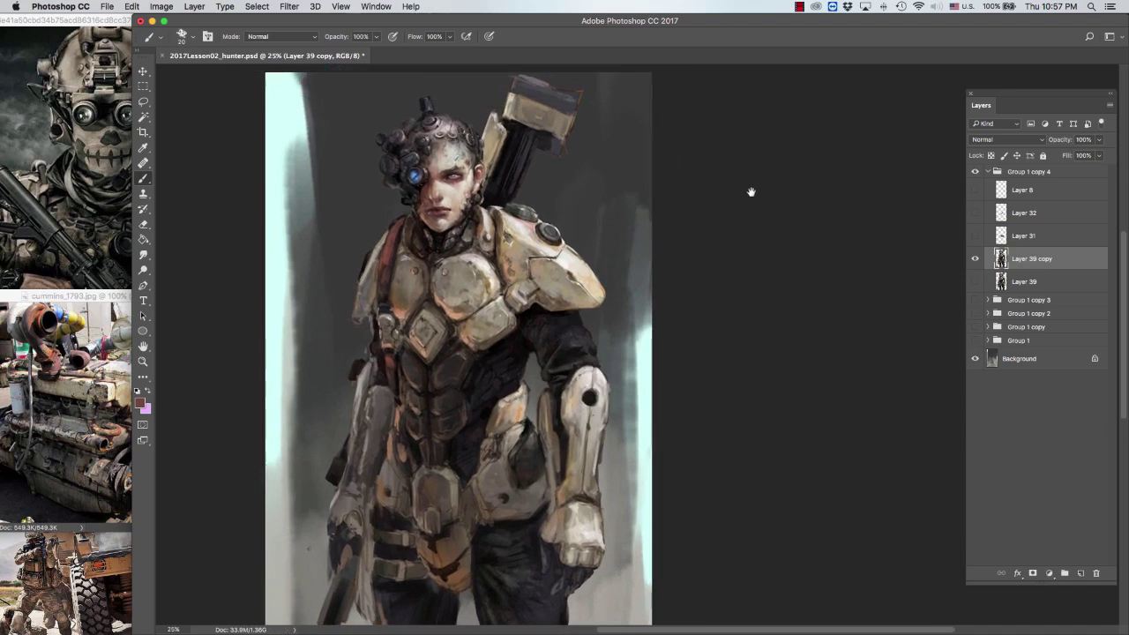
Step: Touch up the large shoulder plate and the strap-side shoulder edge with sampled light and dark tones
left_click(541, 258, "alt")
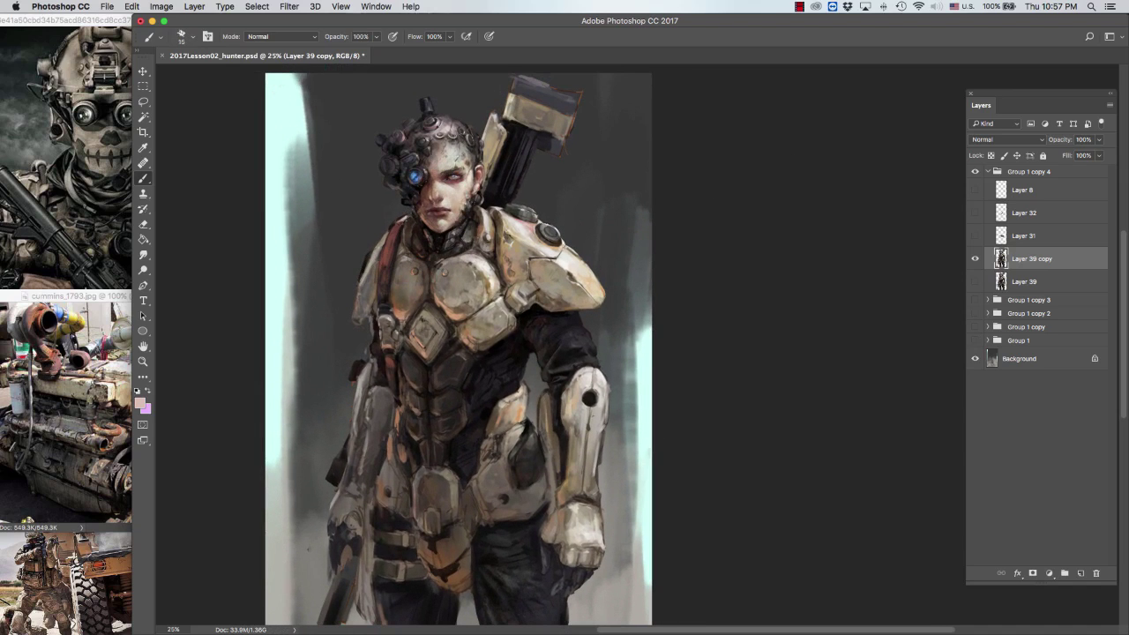
left_click(402, 219, "alt")
left_click_drag(757, 157, 769, 139)
key("super+minus")
key("super+plus")
key("super+plus")
key("super+plus")
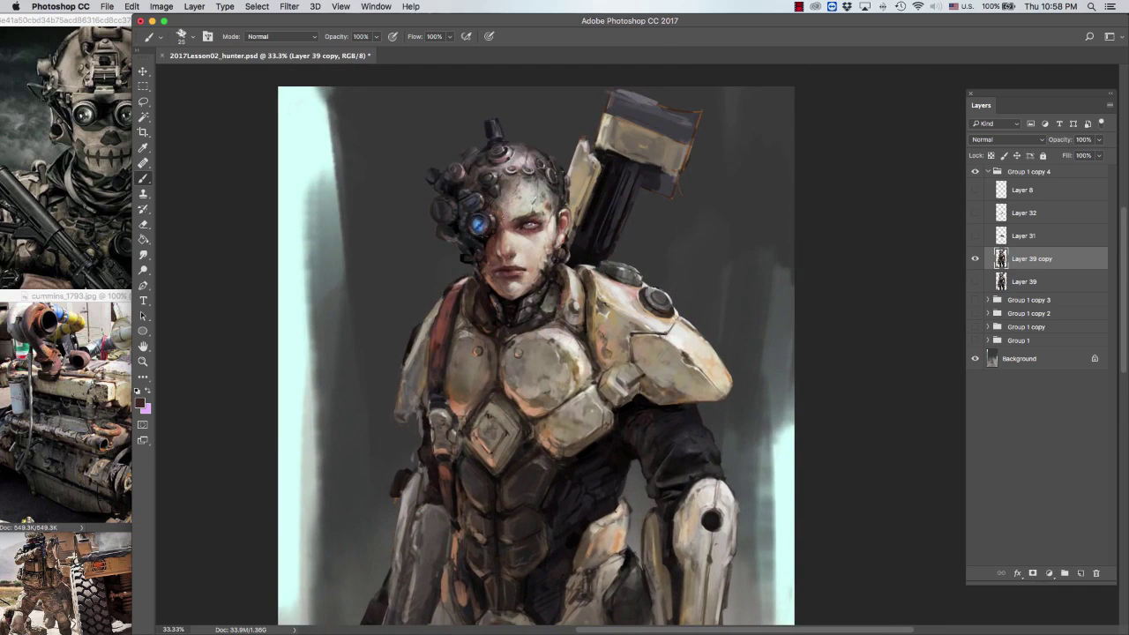
Step: Detail the mechanical headpiece above the forehead with a small brush and sampled tones, undoing the last stroke
scroll(501, 178, "down", 2)
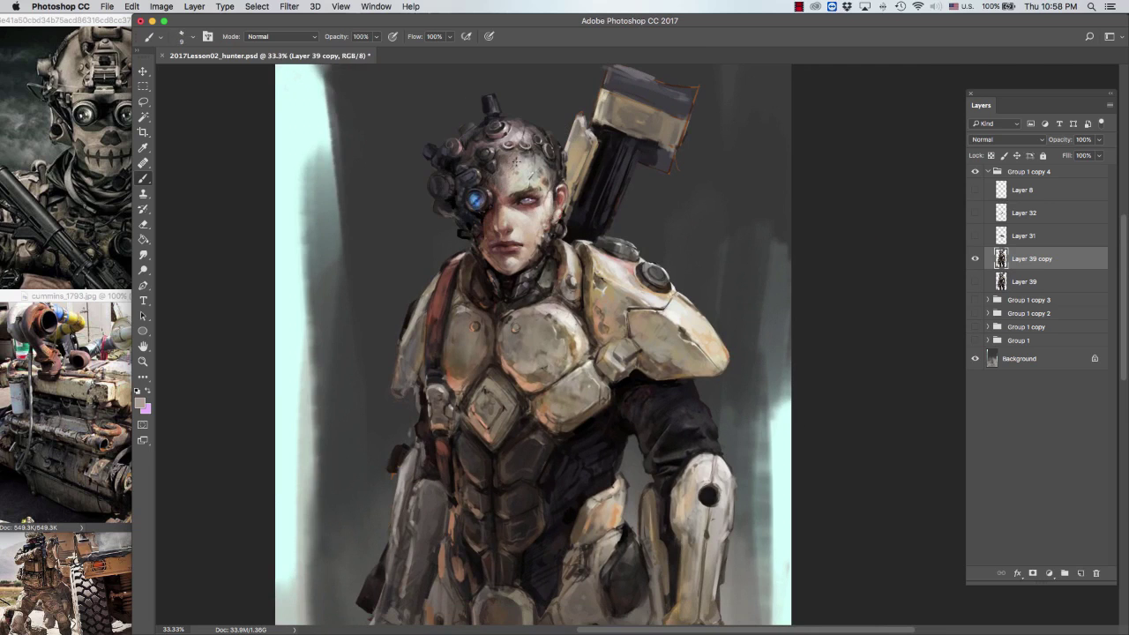
scroll(518, 160, "down", 2)
left_click(509, 113, "alt")
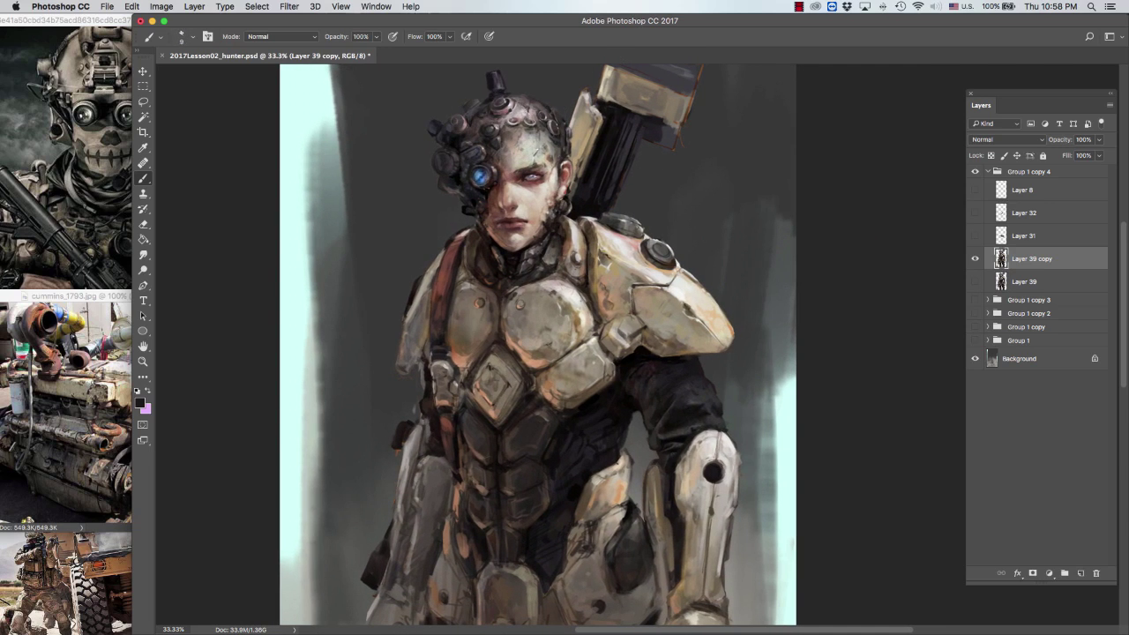
key("bracketright")
key("super+z")
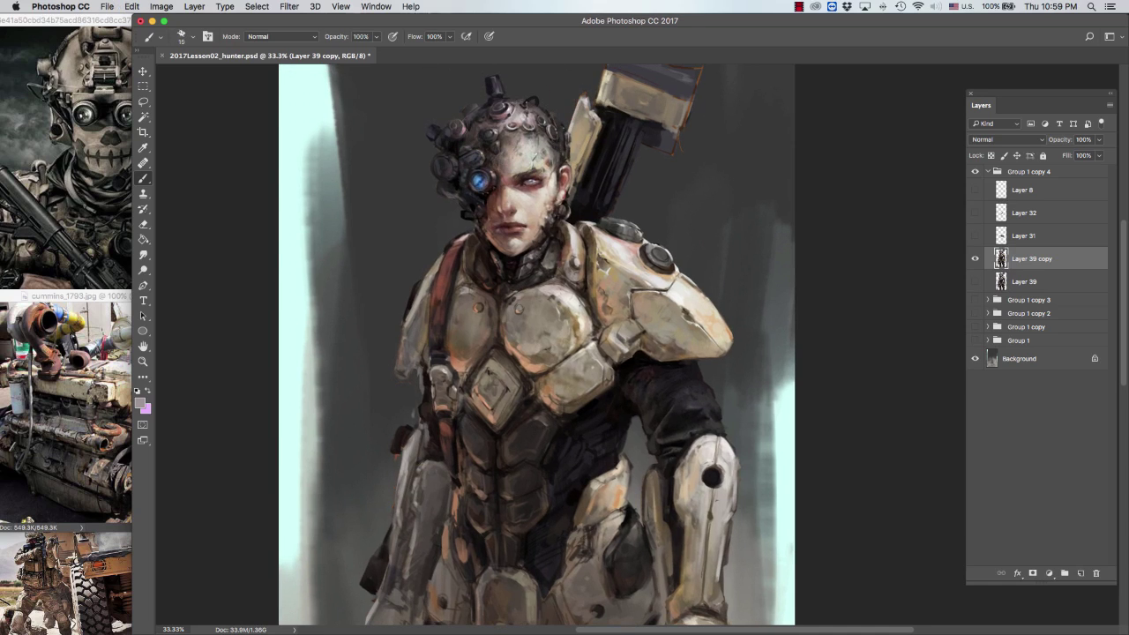
key("bracketright")
key("bracketleft")
Step: Rework the headpiece's outline near the rifle with repeatedly sampled edge colours, undoing an unwanted stroke
left_click(542, 95, "alt")
left_click(539, 104, "alt")
left_click(612, 108, "alt")
left_click(532, 103, "alt")
left_click(539, 104, "alt")
left_click(538, 102, "alt")
left_click(538, 102, "alt")
key("super+z")
scroll(739, 174, "down", 2)
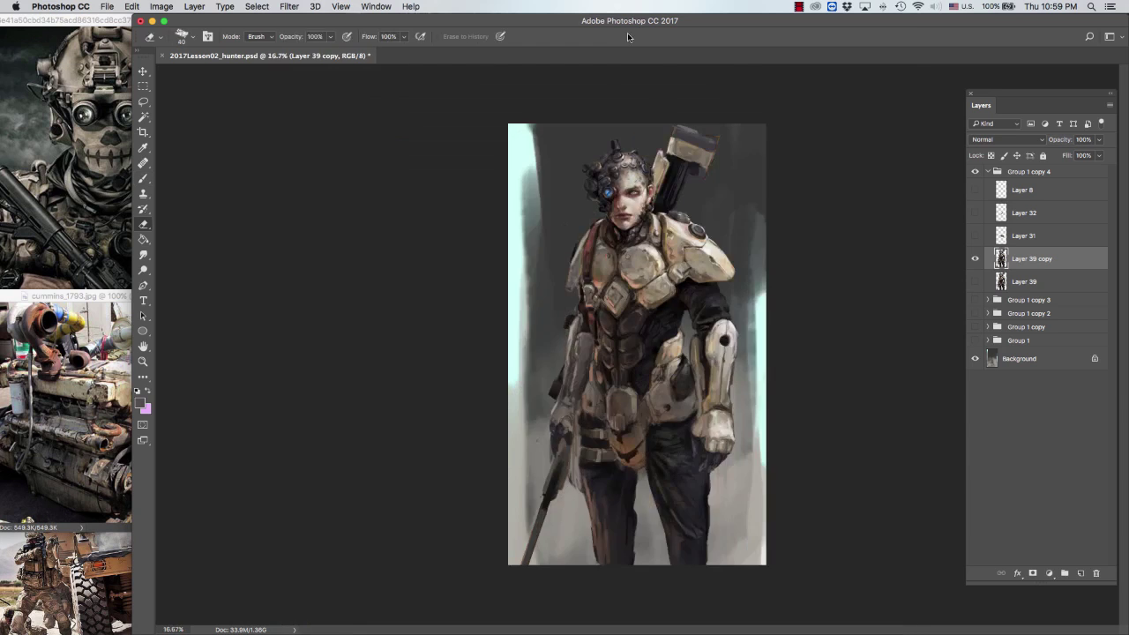
Step: Refine the headgear clusters around the blue lens with sampled tones, trimming the outer edge with the eraser
scroll(666, 127, "up", 1)
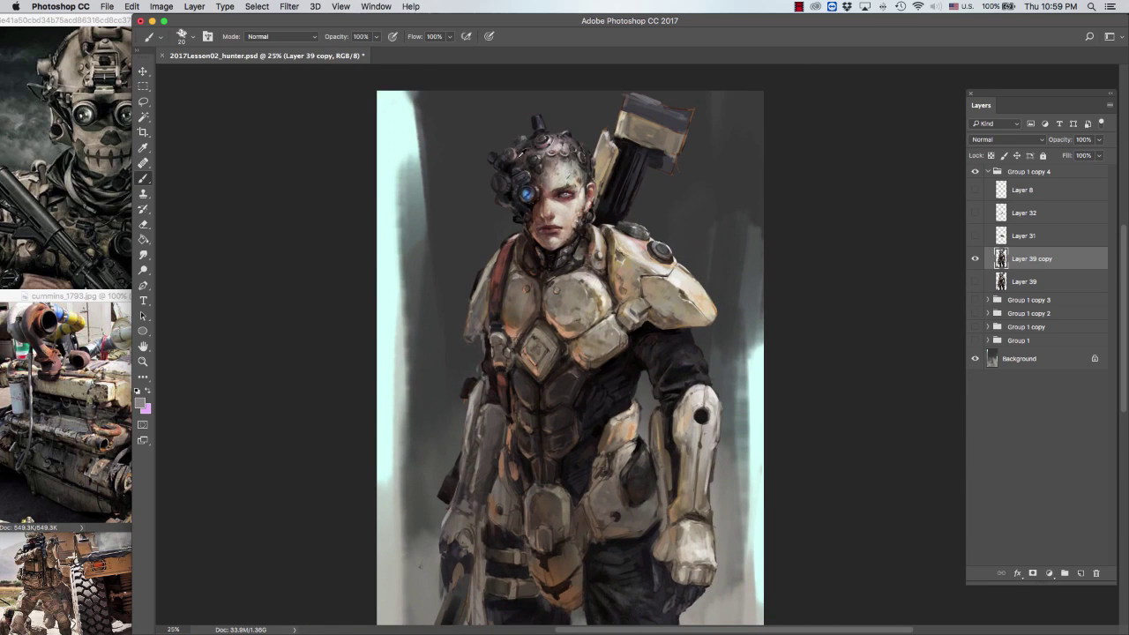
left_click(522, 154, "alt")
left_click(522, 149, "alt")
key("e")
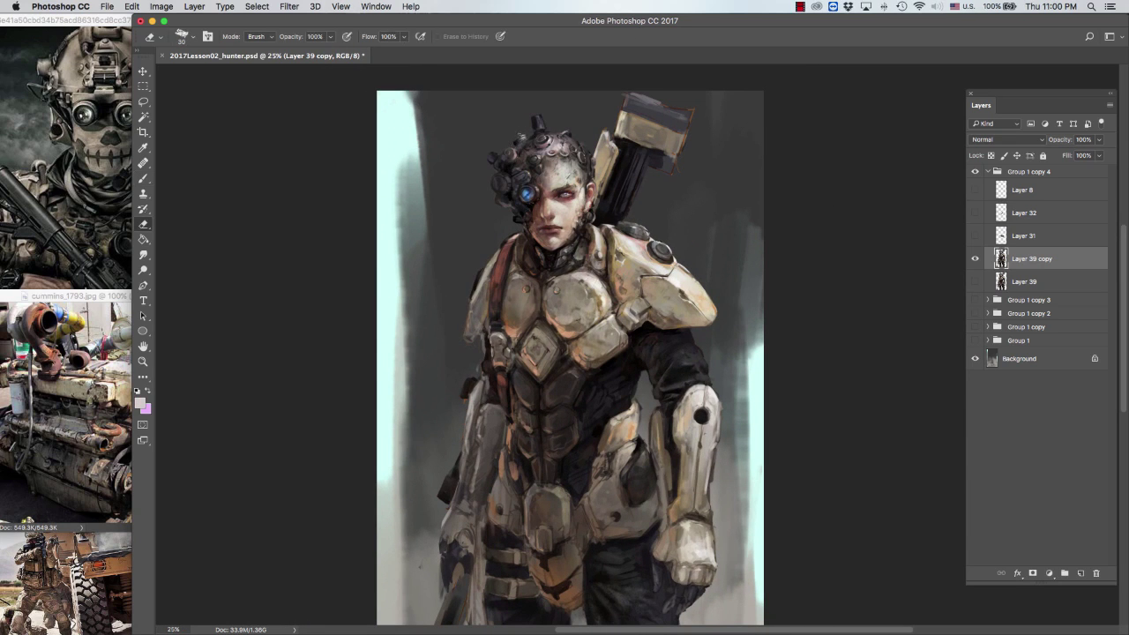
key("b")
left_click(523, 134, "alt")
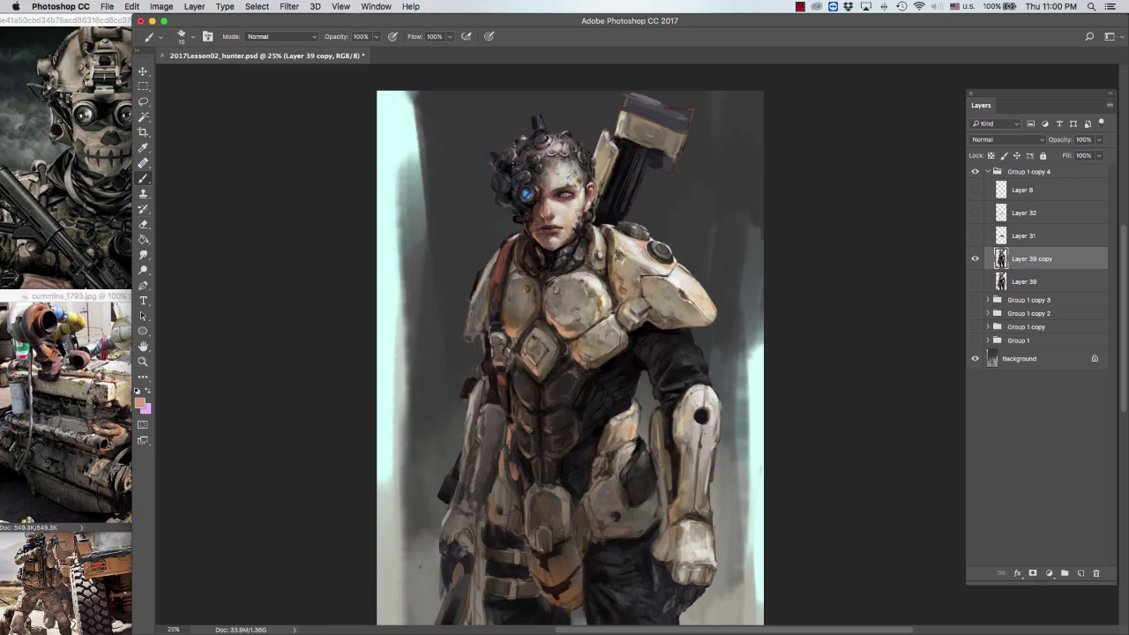
left_click(498, 168, "alt")
left_click(523, 213, "alt")
Step: Add dark and orange accents to the headgear beside the blue lens and clean its silhouette with the eraser
key("super+equal")
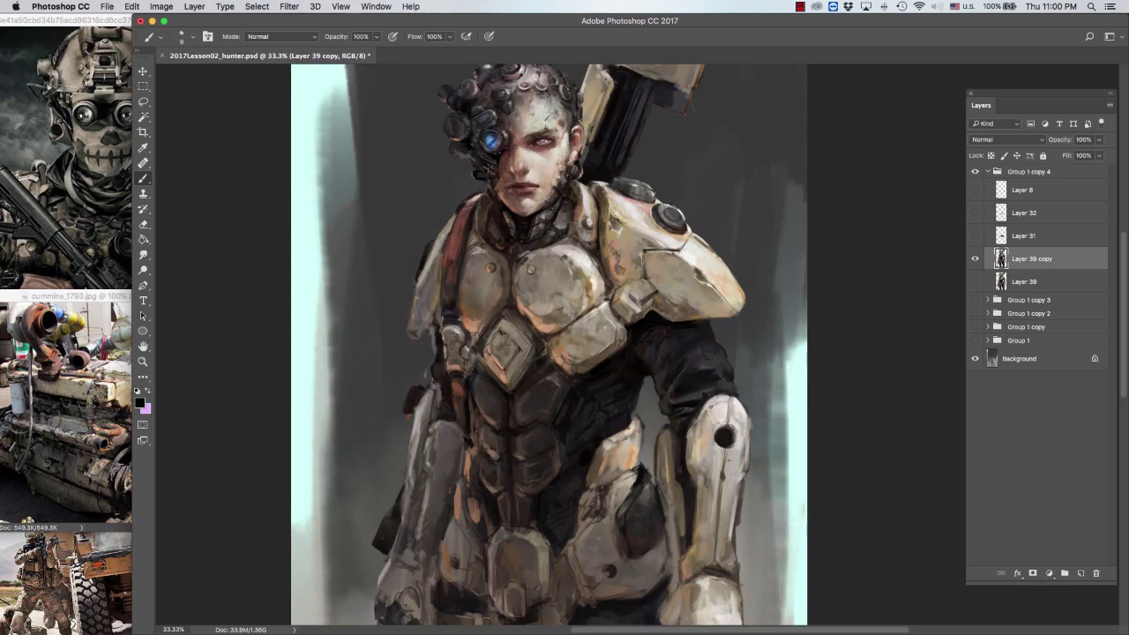
scroll(540, 348, "up", 2)
key("e")
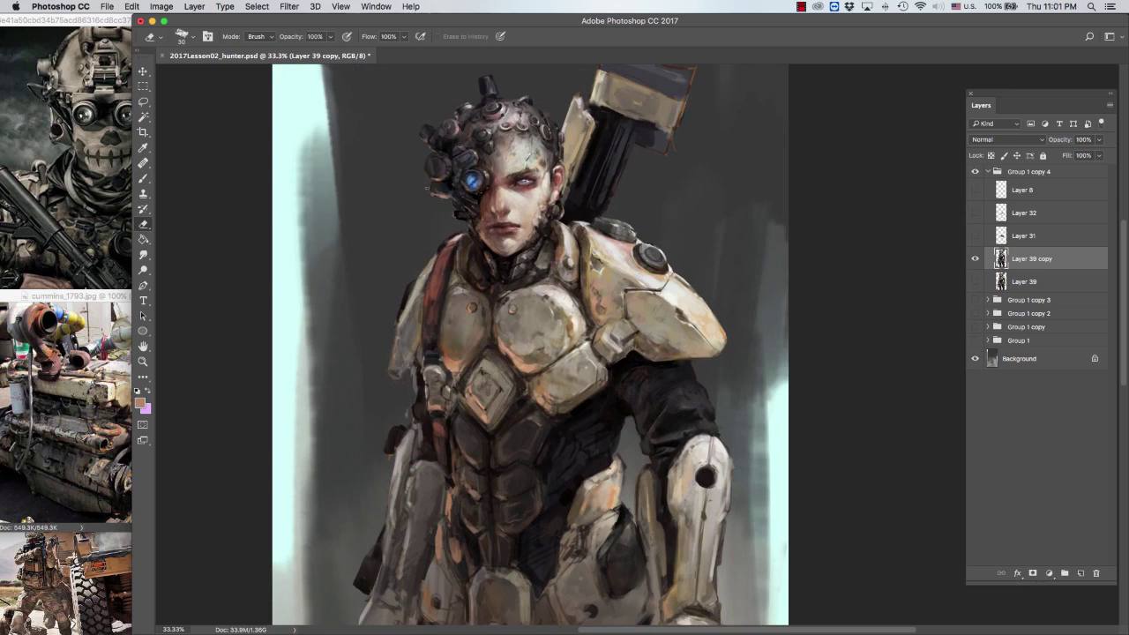
scroll(529, 349, "up", 1)
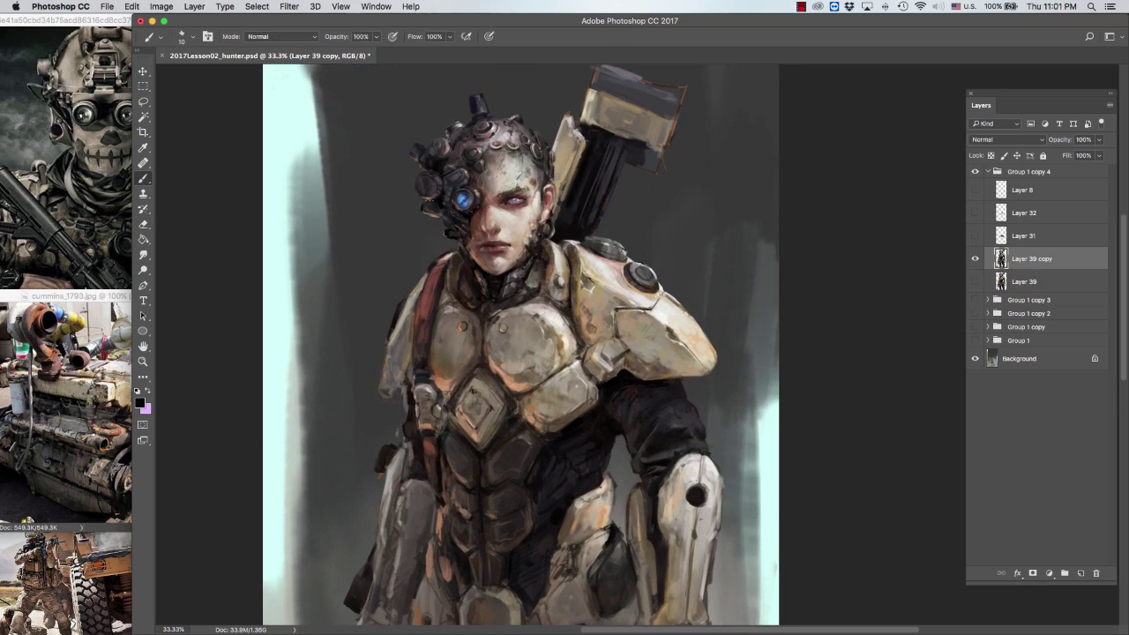
Step: Refine the headgear and the face's edge beside the blue lens with sampled tones and a small brush
key("b")
scroll(529, 349, "left", 3)
scroll(529, 348, "up", 1)
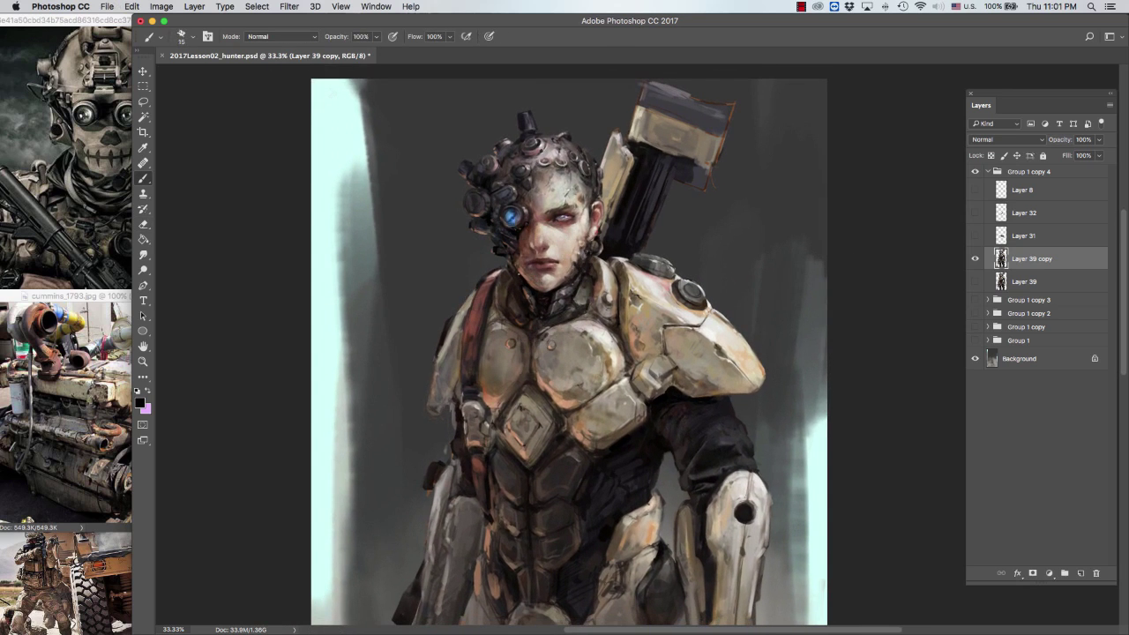
scroll(741, 232, "down", 1)
left_click(510, 258, "alt")
key("bracketleft")
key("bracketleft")
key("bracketleft")
key("bracketleft")
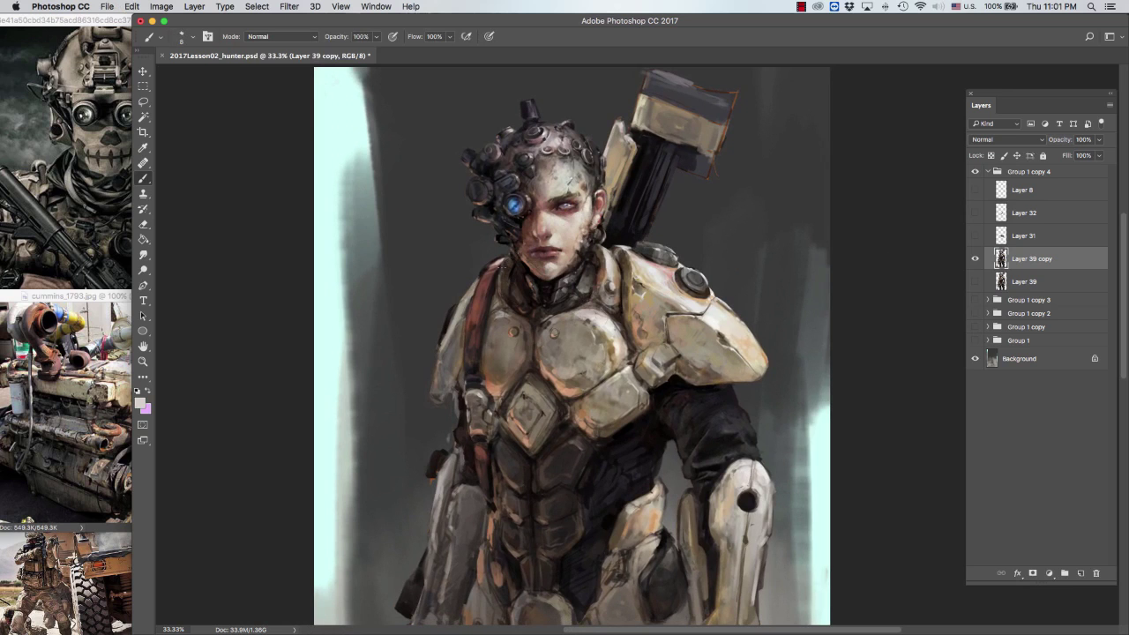
Step: Blend the headgear into the forehead with sampled tones and clean the edge above the ear with the eraser
scroll(547, 353, "down", 3)
scroll(547, 353, "right", 2)
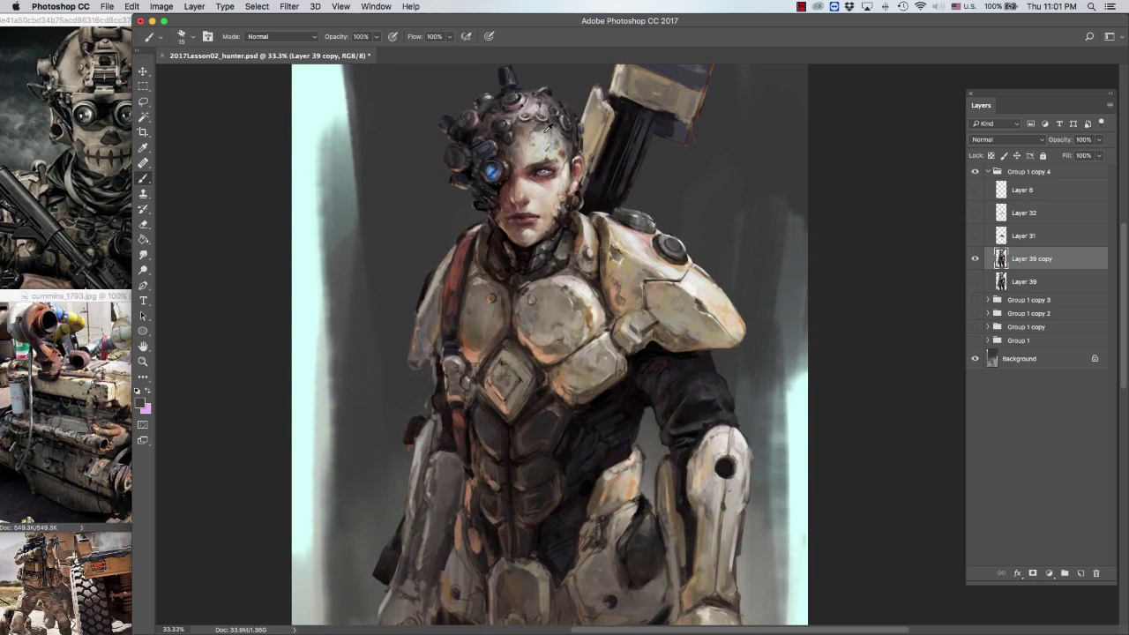
left_click(536, 130, "alt")
left_click(539, 135, "alt")
key("bracketright")
key("bracketright")
left_click(579, 151)
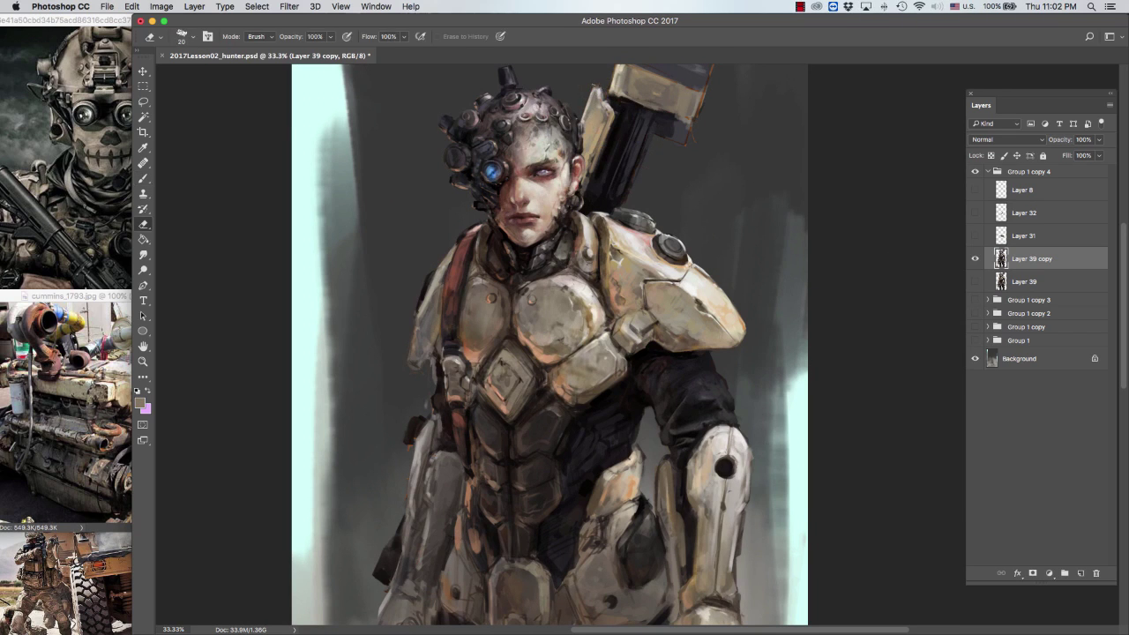
Step: Define the dark top and light block of the shouldered weapon with sampled colours, tidying its rough outline
scroll(547, 353, "up", 3)
scroll(547, 352, "right", 4)
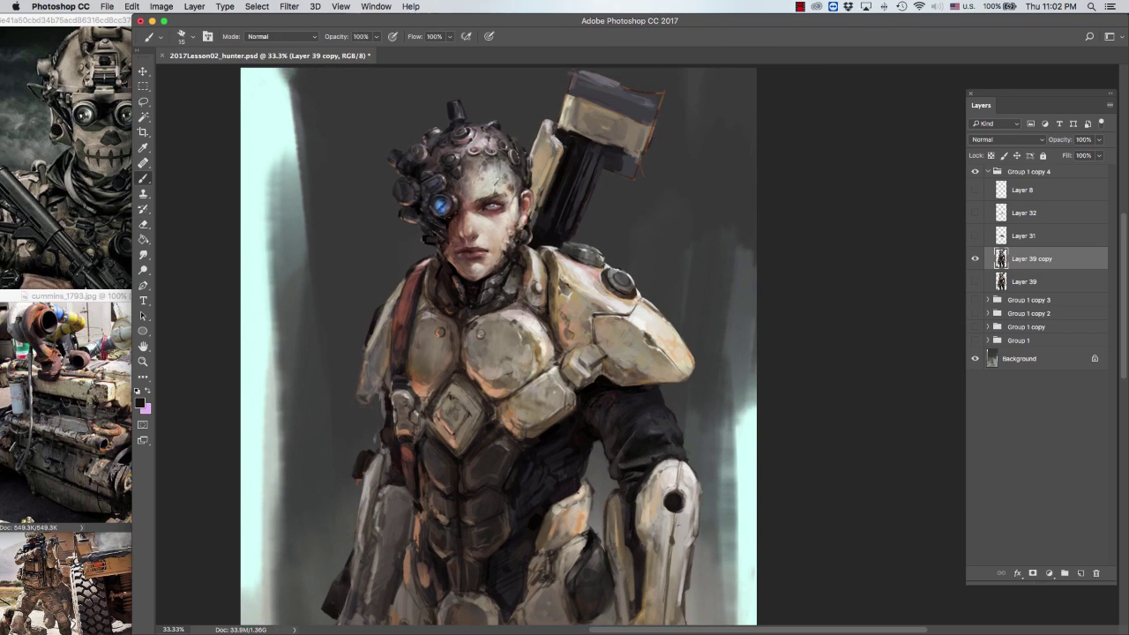
left_click(565, 121, "alt")
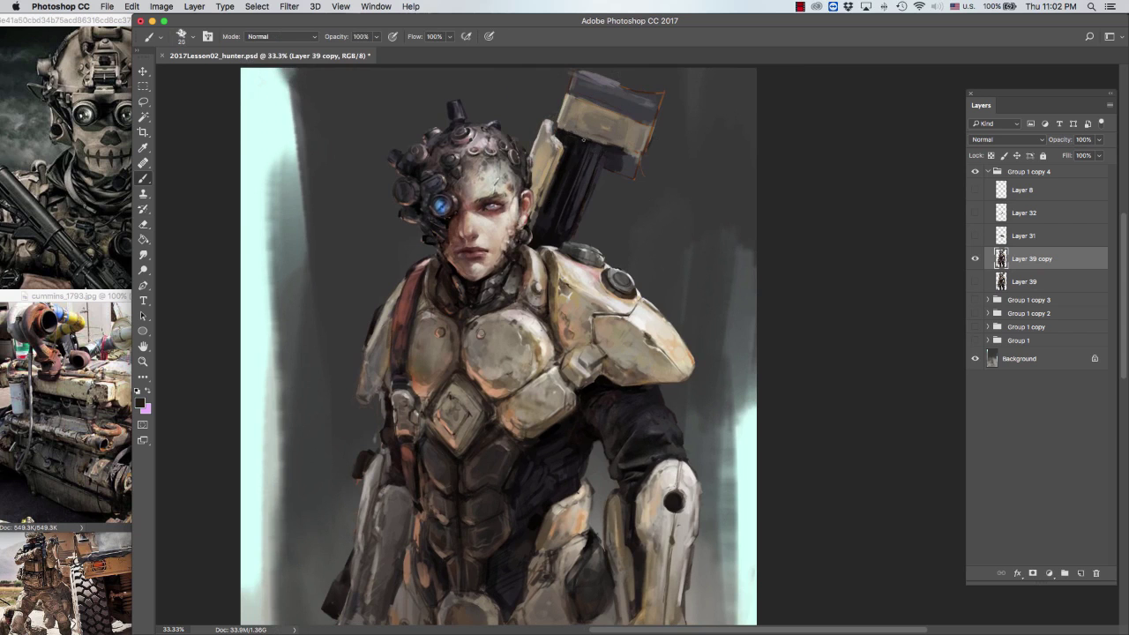
key("bracketright")
left_click_drag(570, 99, 662, 92)
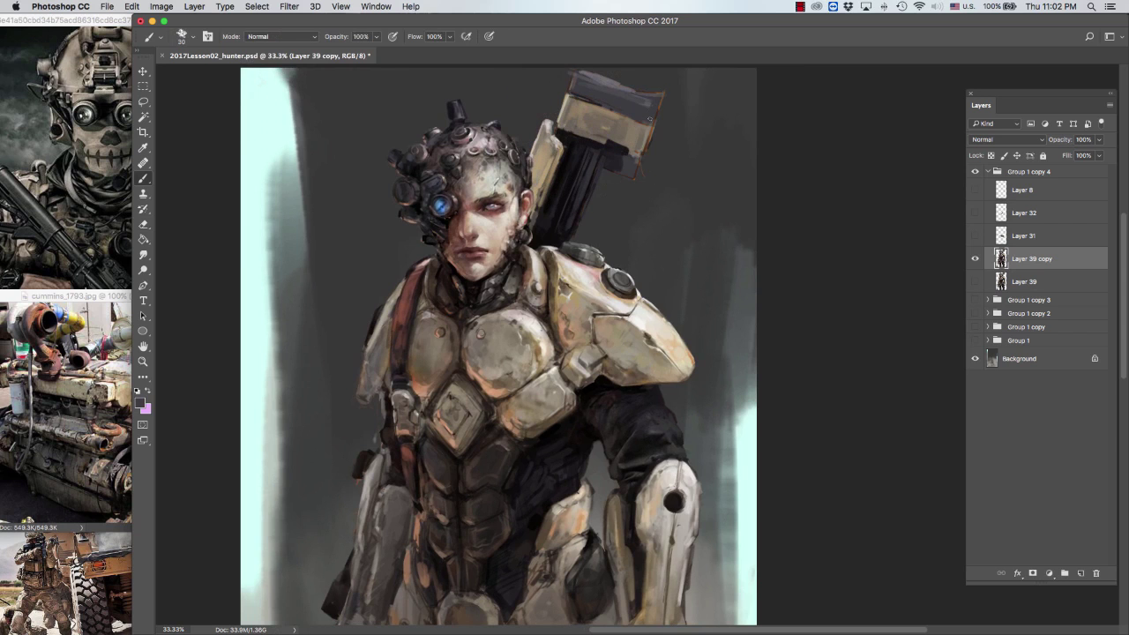
key("bracketleft")
key("super+minus")
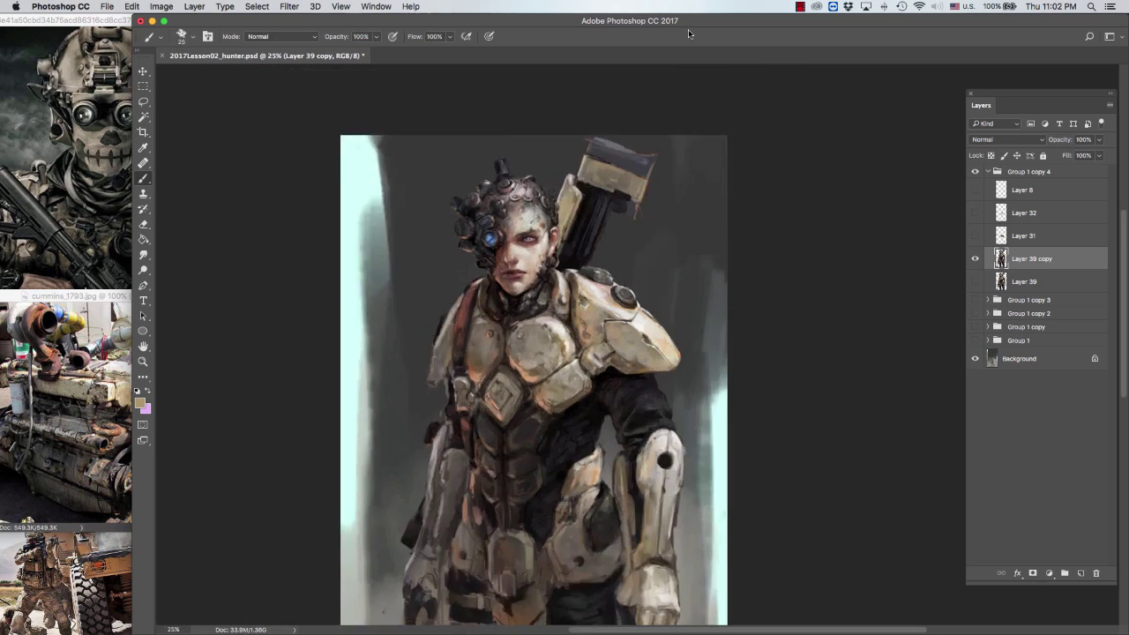
key("super+minus")
key("super+minus")
key("super+plus")
key("super+plus")
key("bracketleft")
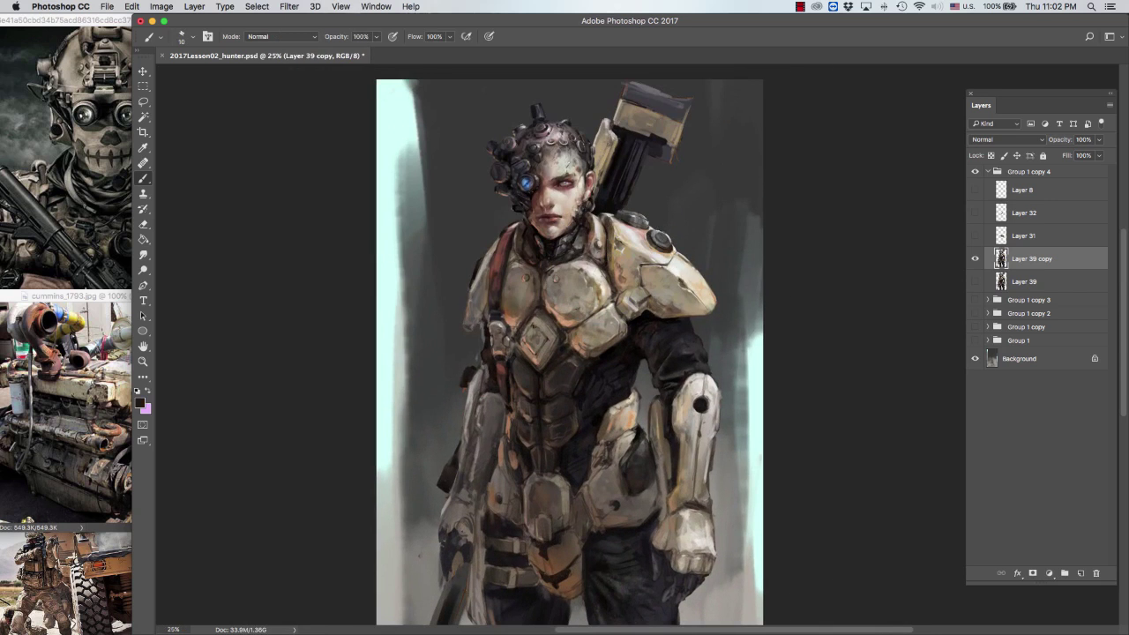
Step: Examine the whole figure with the interface panels hidden, checking the head, armour and legs at different magnifications
scroll(839, 150, "down", 2)
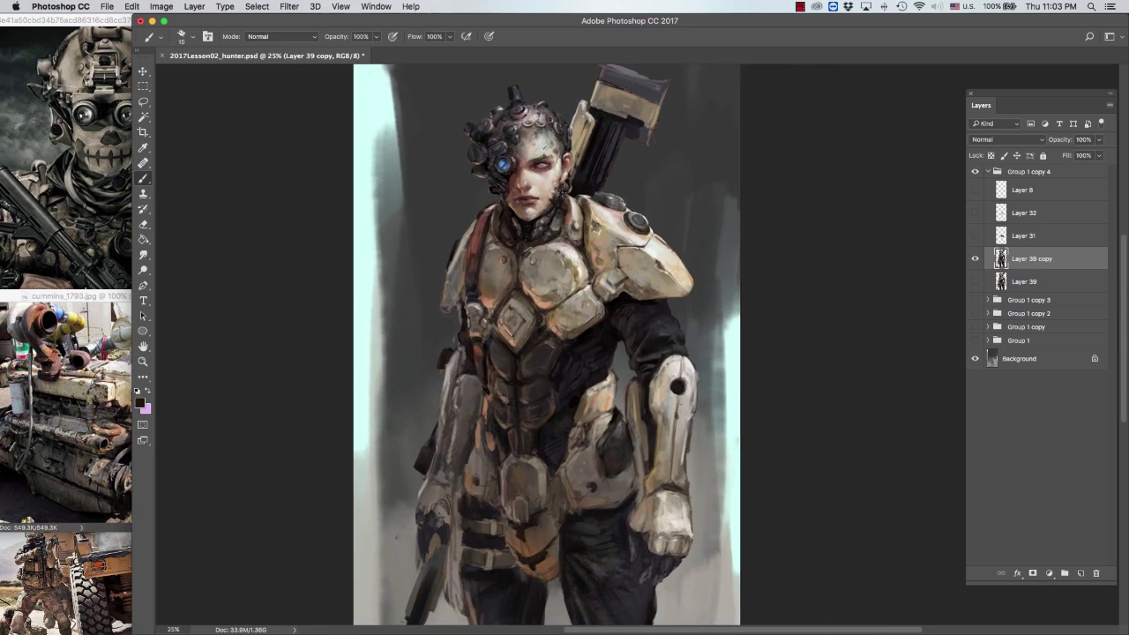
key("Tab")
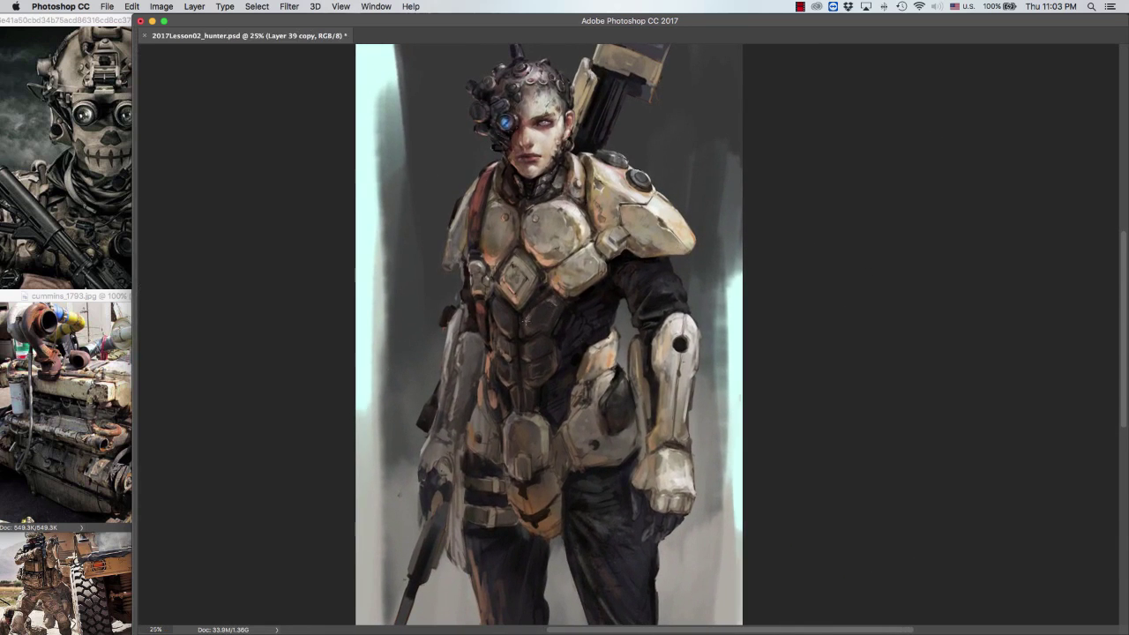
scroll(852, 260, "down", 1)
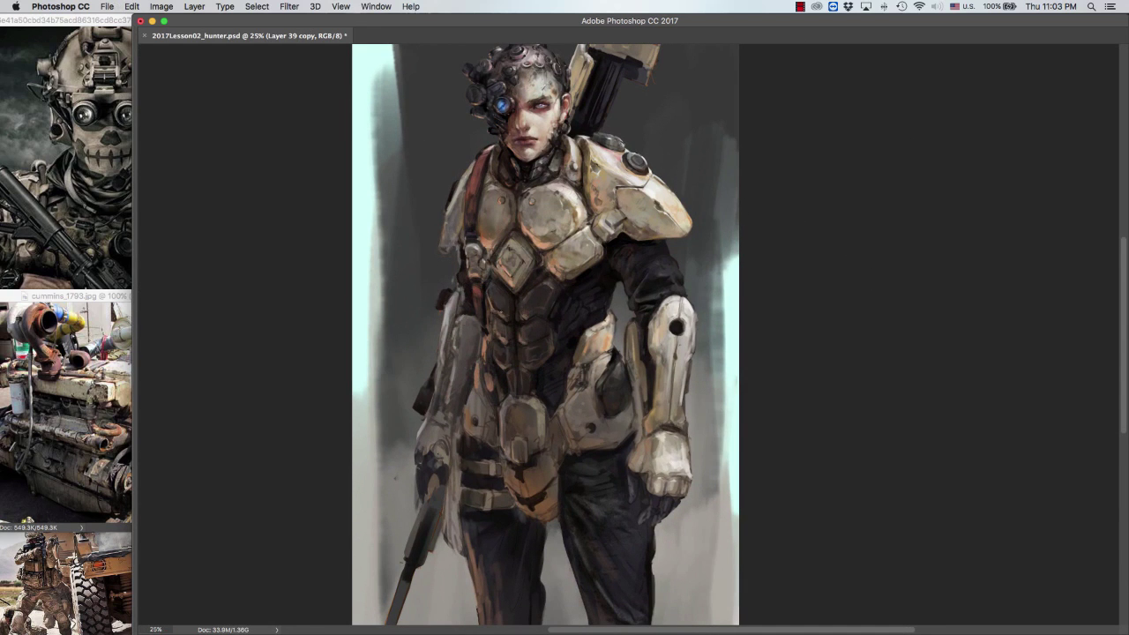
scroll(545, 336, "down", 1)
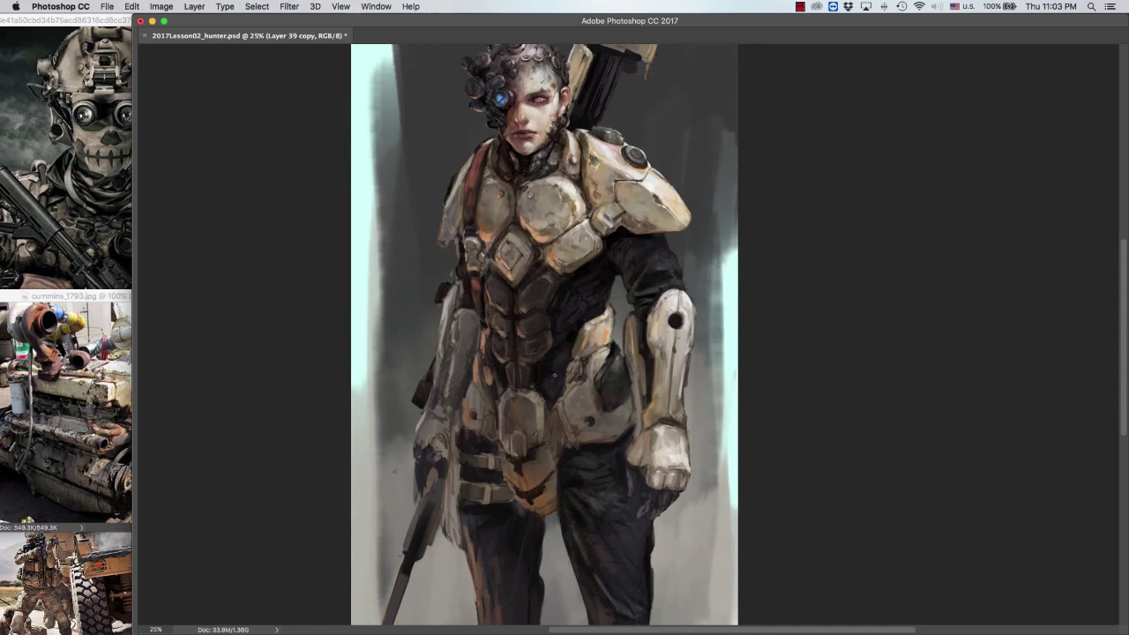
scroll(555, 375, "up", 2)
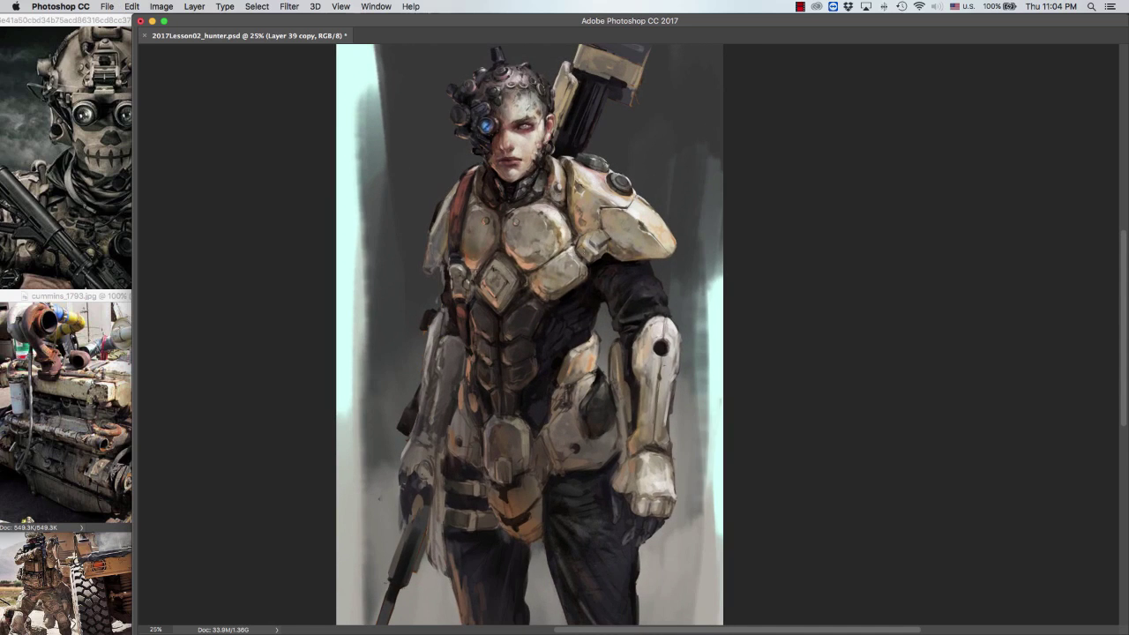
scroll(801, 209, "up", 2)
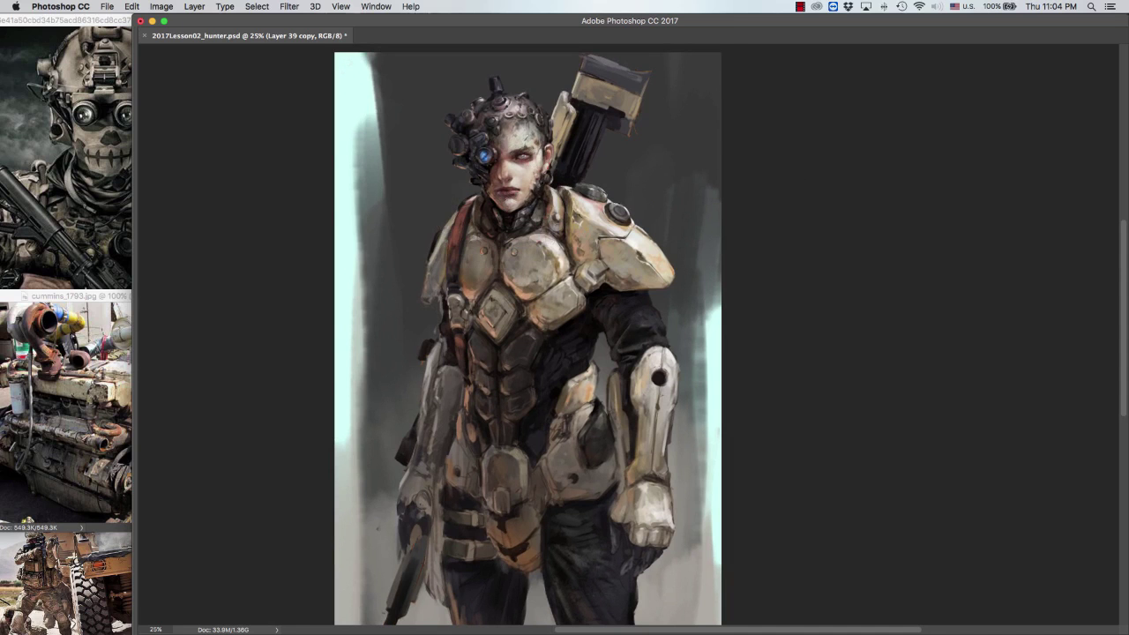
scroll(791, 151, "down", 2)
key("super+minus")
key("super+minus")
key("super+plus")
key("super+plus")
key("super+plus")
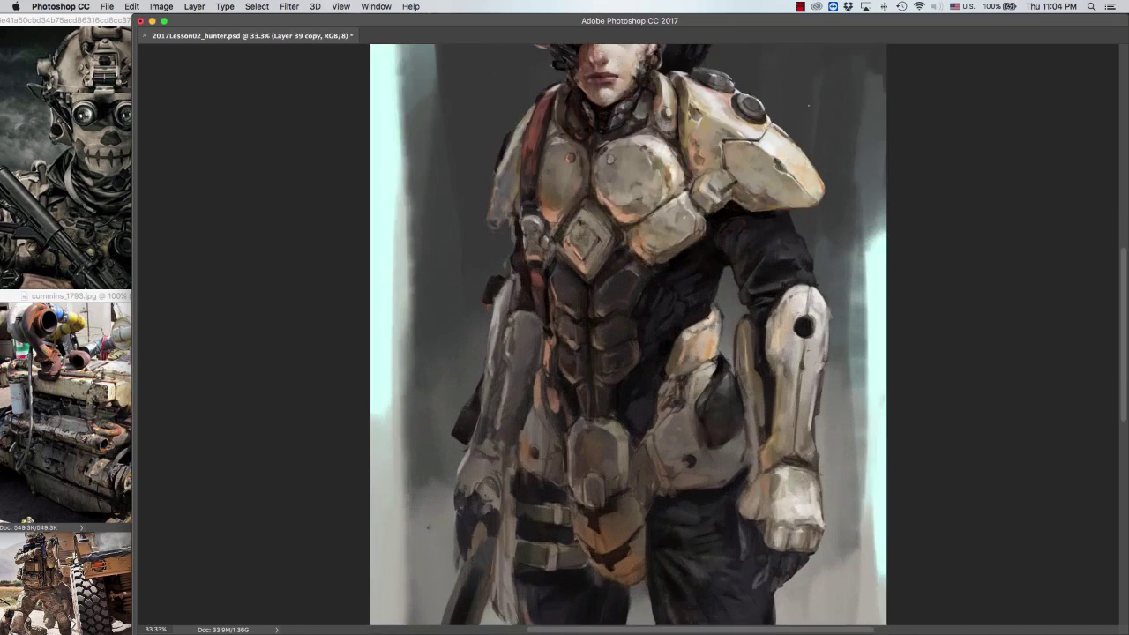
scroll(808, 105, "up", 5)
scroll(808, 105, "right", 3)
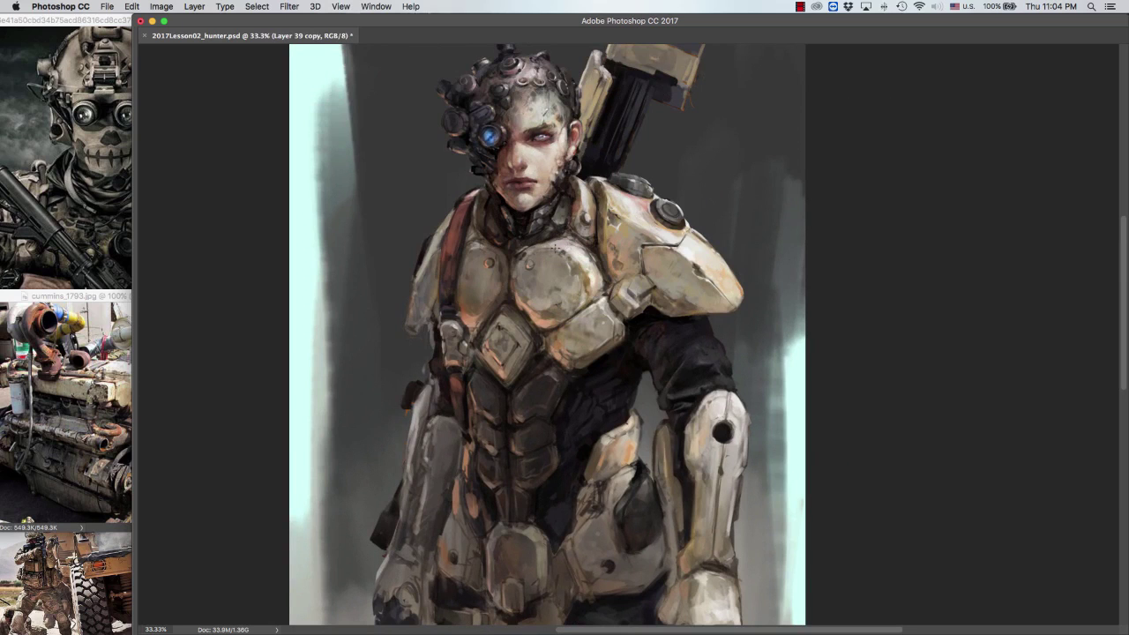
scroll(547, 339, "down", 1)
scroll(547, 339, "right", 1)
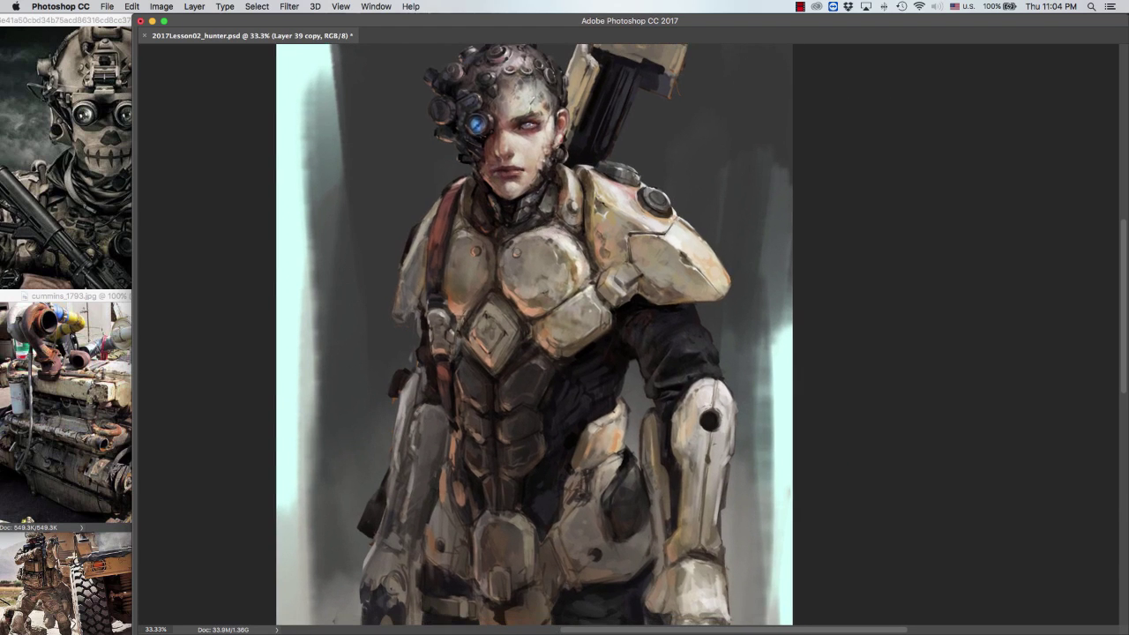
Step: Touch up the neck and collar details beneath the chin
left_click(516, 201)
scroll(547, 338, "down", 1)
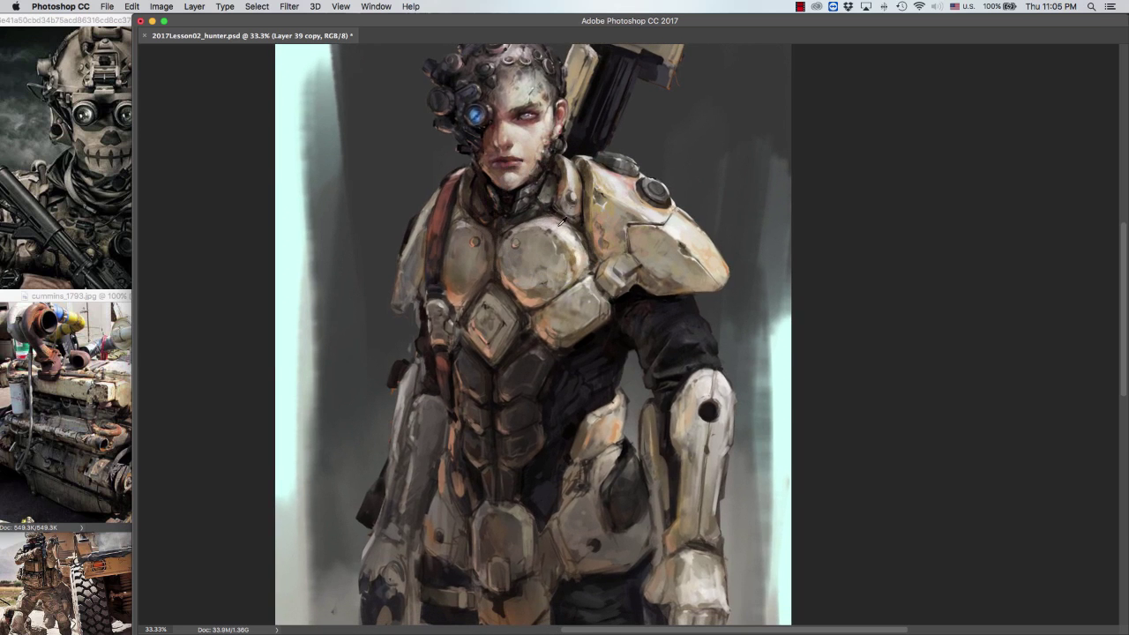
scroll(563, 221, "down", 1)
scroll(563, 221, "right", 1)
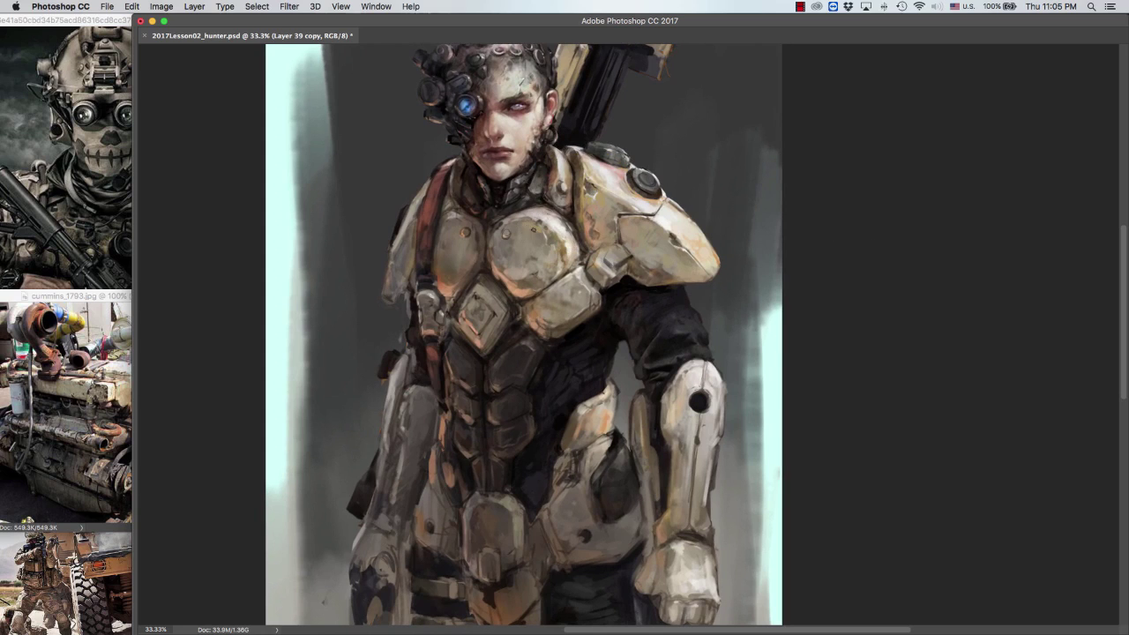
scroll(512, 335, "up", 2)
scroll(511, 335, "right", 1)
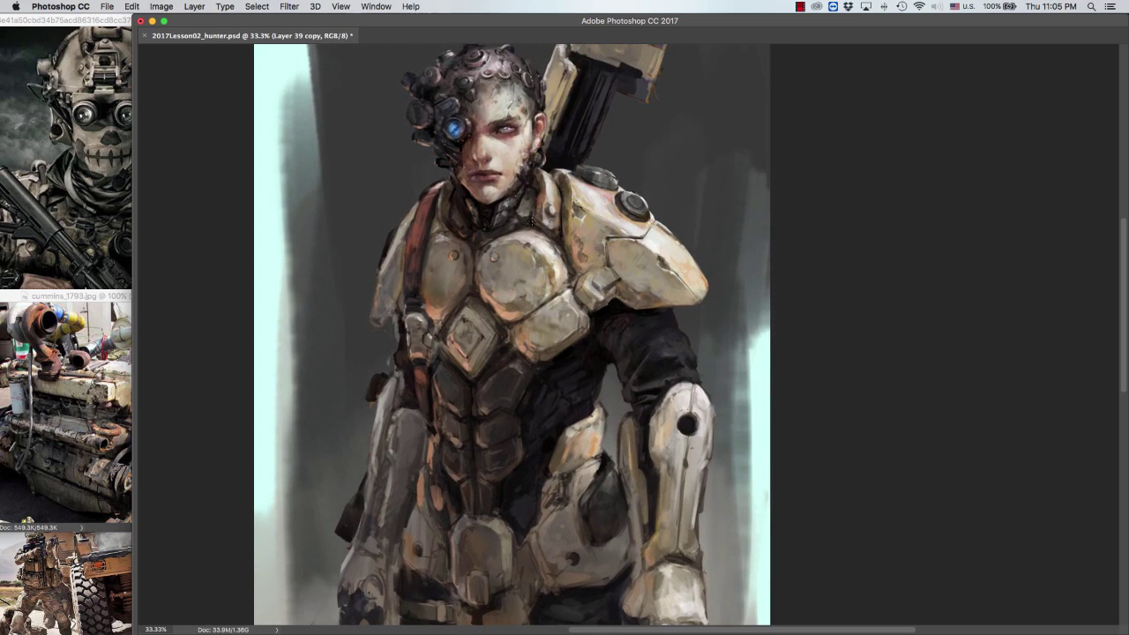
Step: Try darkening the character layer with a Brightness/Contrast adjustment at brightness -48
key("Tab")
key("super+minus")
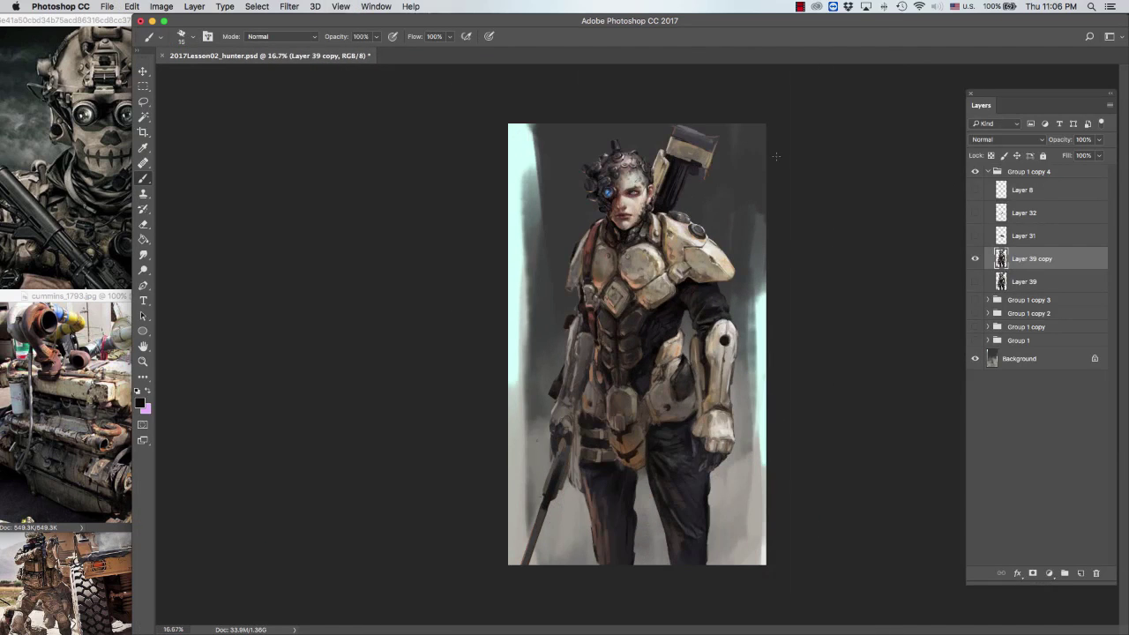
key("super+shift+b")
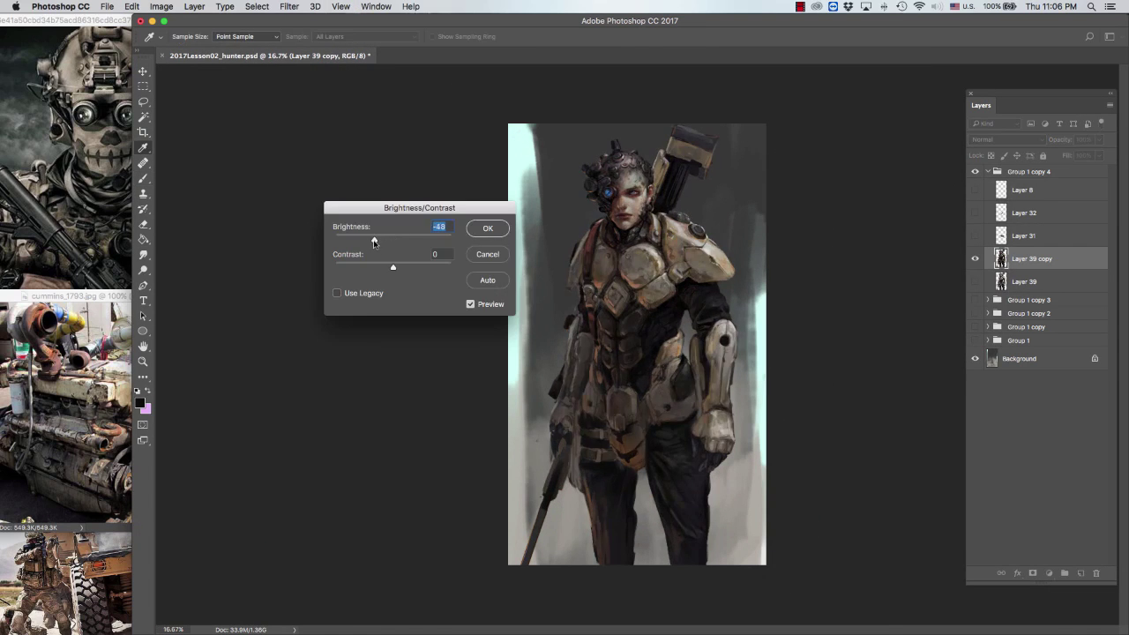
left_click(476, 236)
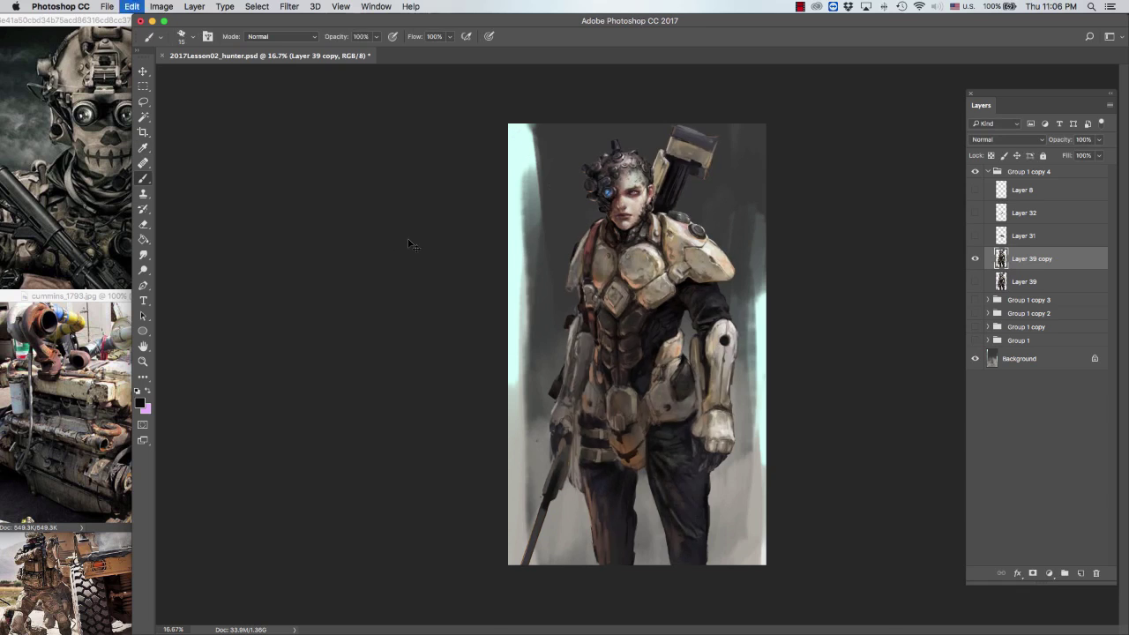
key("b")
Step: Paint the dark gloved fingers below the white gauntlet on the empty hand
key("super+minus")
key("super+plus")
key("super+plus")
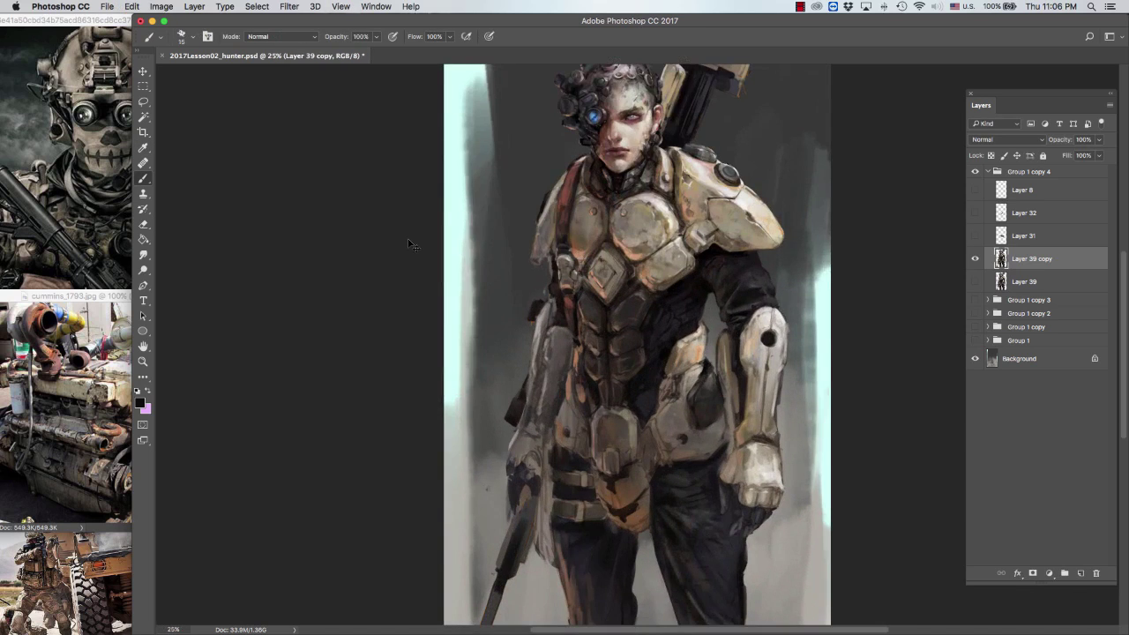
scroll(803, 242, "up", 3)
scroll(842, 229, "right", 2)
scroll(842, 229, "down", 1)
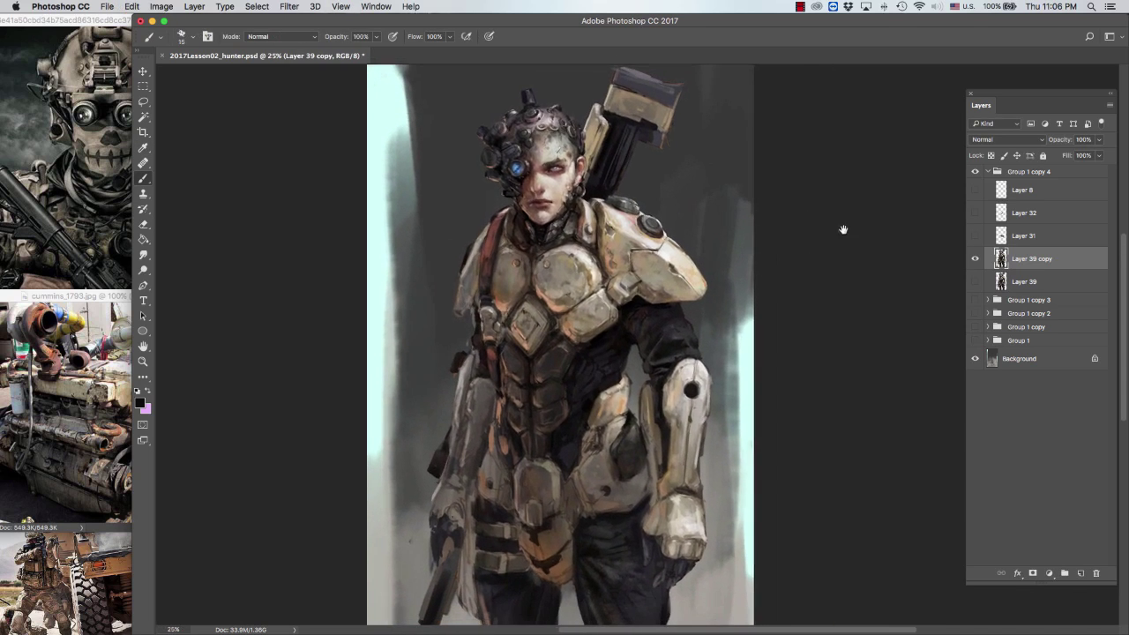
scroll(579, 345, "down", 1)
key("super+minus")
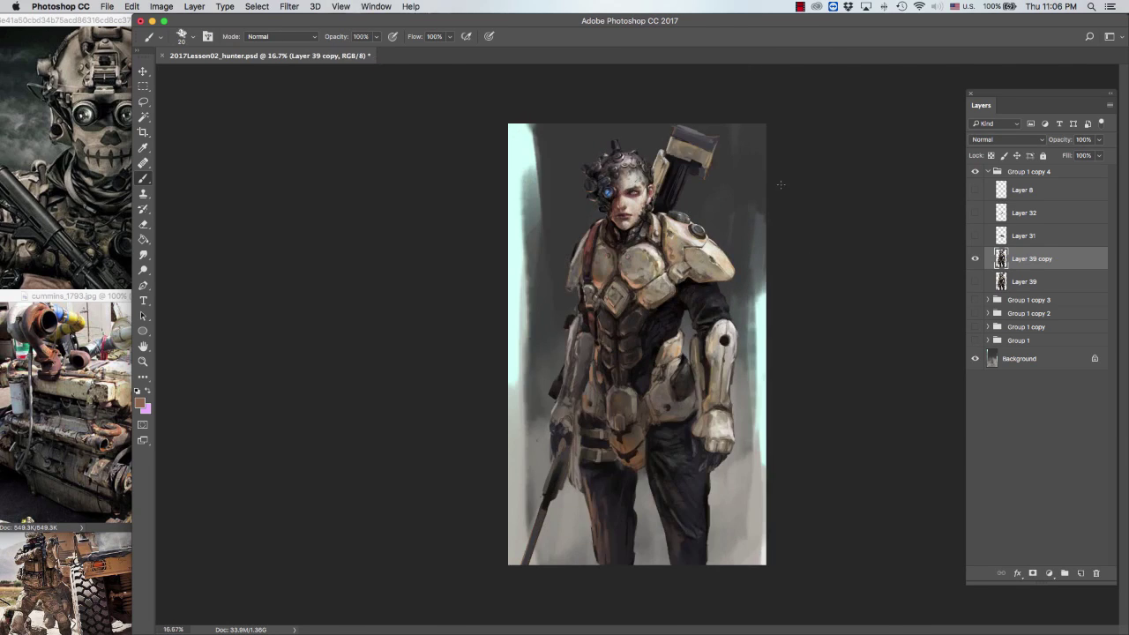
key("super+plus")
mouse_move(723, 513)
left_mouse_down()
mouse_move(725, 490)
mouse_move(741, 529)
mouse_move(759, 521)
left_mouse_up()
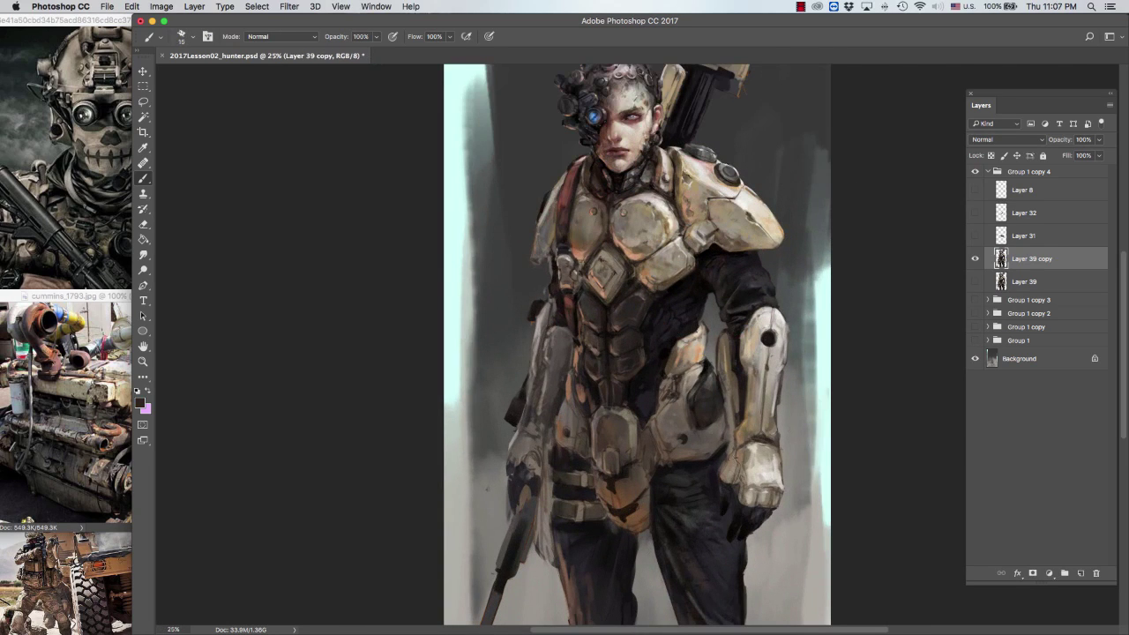
Step: Touch up the shoulder armour and the lower edge of the plate beside the red strap with sampled tones
left_click(744, 189, "alt")
key("super+minus")
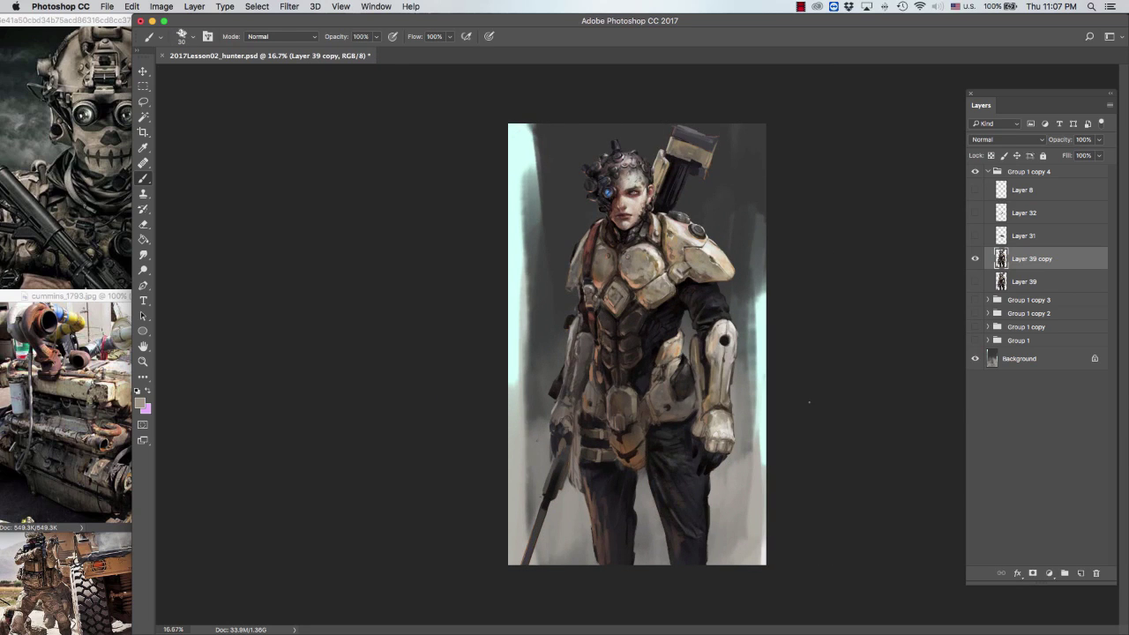
key("super+plus")
left_click(563, 283, "alt")
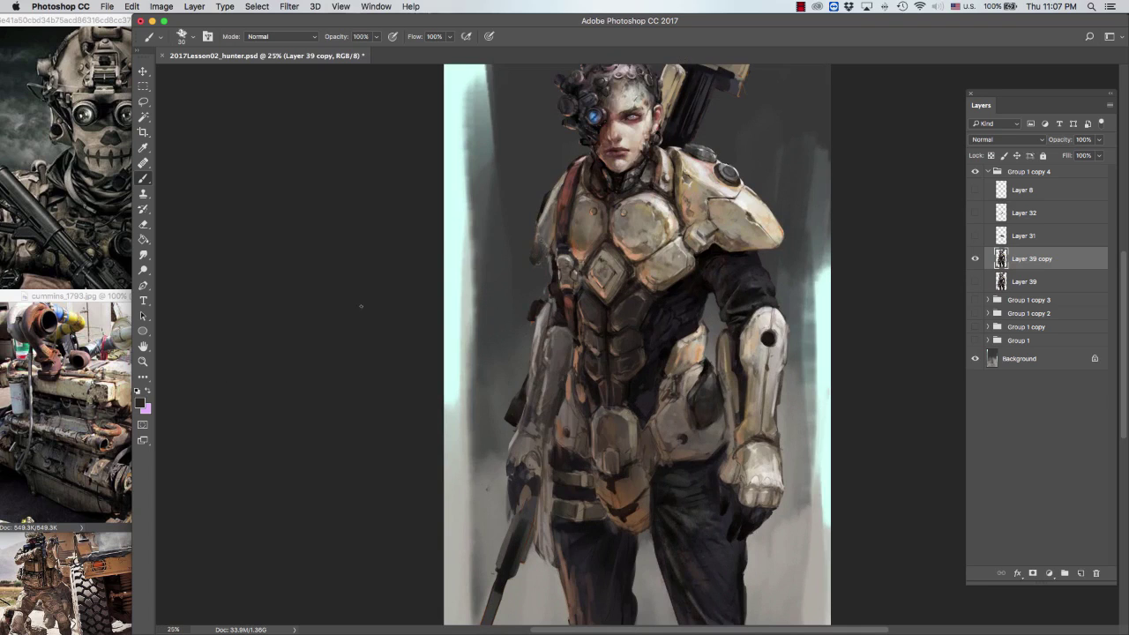
left_click(542, 247, "alt")
key("bracketleft")
key("bracketleft")
key("bracketleft")
left_click(551, 256, "alt")
key("bracketright")
key("bracketright")
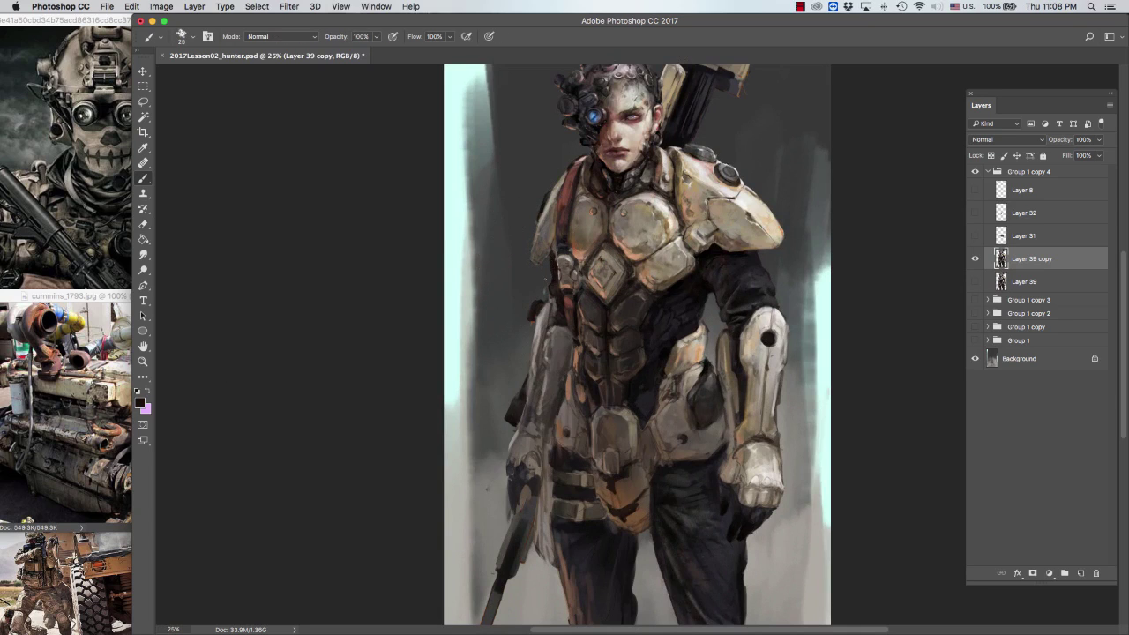
Step: Refine the red strap's lower end and the adjoining chest armour with sampled colours
key("super+minus")
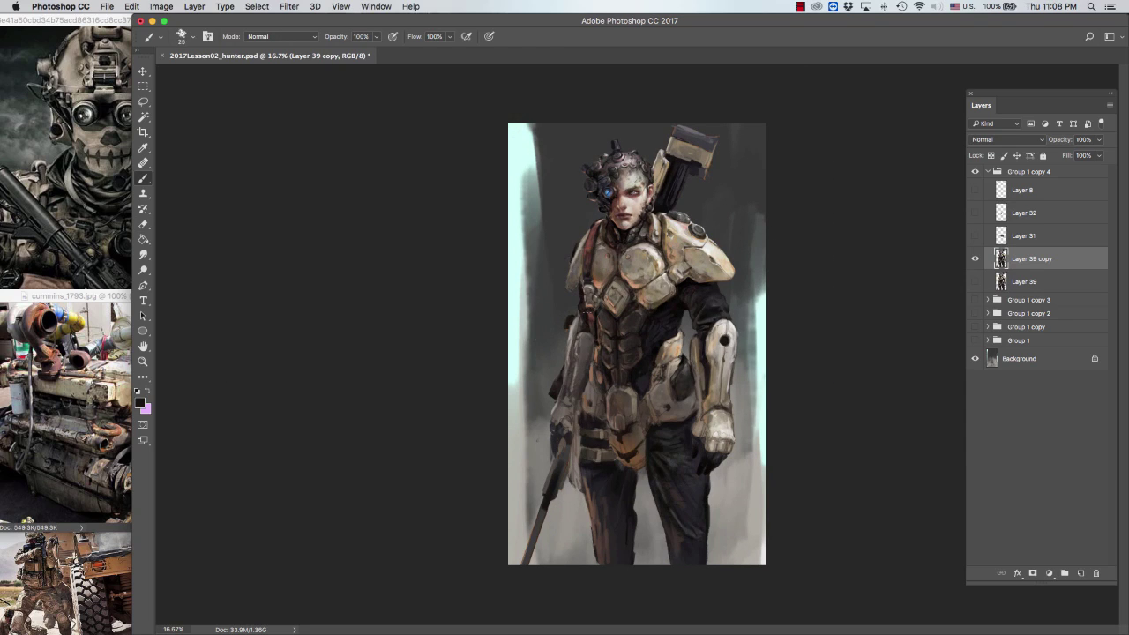
left_click(589, 318, "alt")
key("bracketleft")
key("bracketleft")
key("bracketleft")
left_click(630, 231, "alt")
key("bracketright")
Step: Repaint the gear between the gun hand and the thigh straps with sampled light and dark tones
left_click(575, 418, "alt")
mouse_move(575, 419)
left_mouse_down()
mouse_move(578, 496)
mouse_move(589, 450)
left_mouse_up()
left_click(607, 430, "alt")
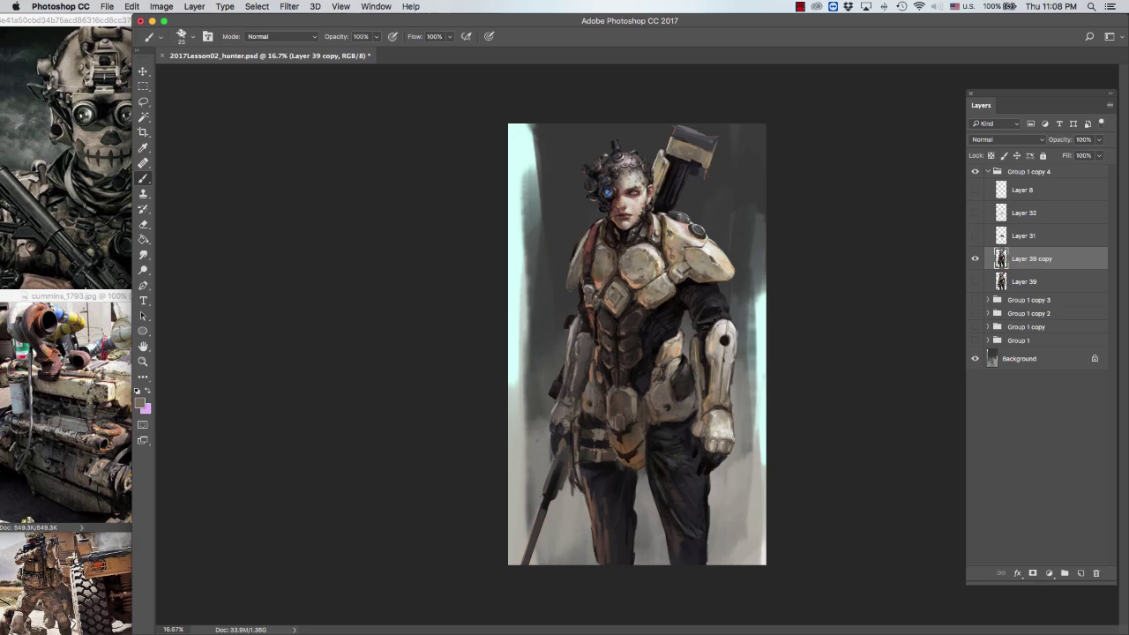
left_click(636, 326, "alt")
left_click(600, 453, "alt")
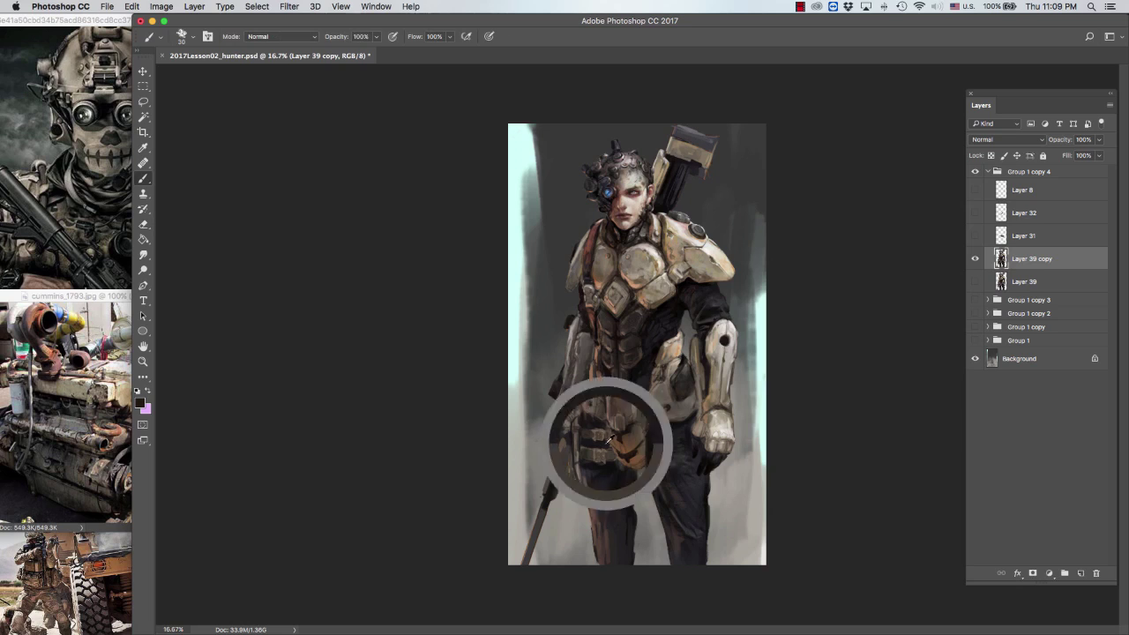
left_click_drag(577, 439, 577, 490)
key("bracketleft")
key("bracketleft")
key("bracketleft")
left_click(577, 415, "alt")
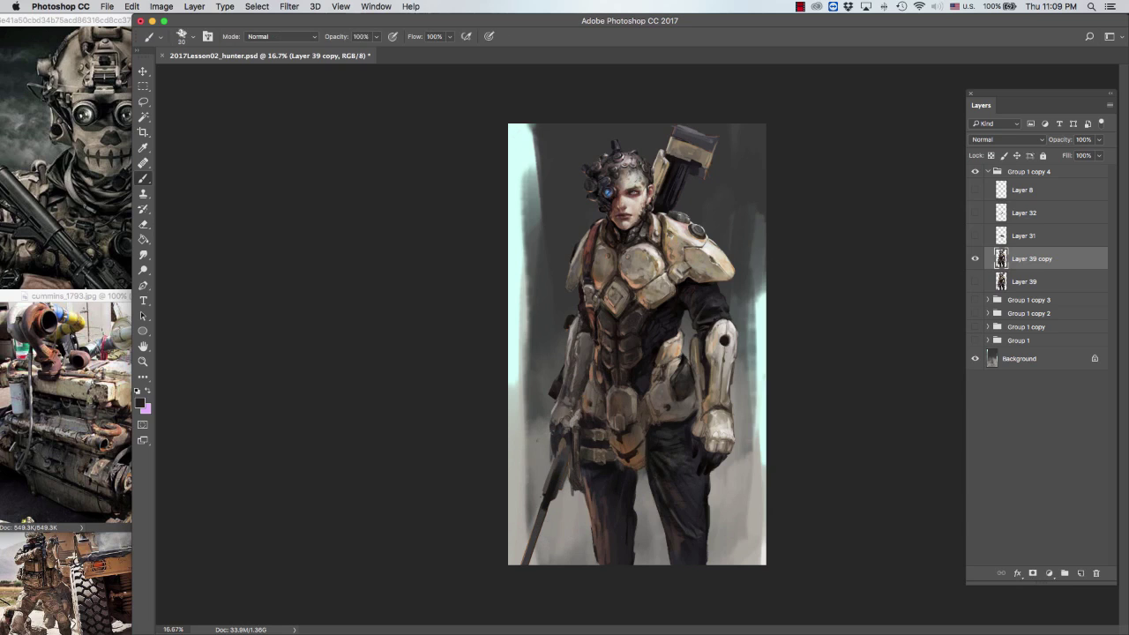
Step: Refine the grey glove on the rifle and the plate hanging beside it with sampled colours
left_click(571, 410, "alt")
left_click_drag(571, 405, 574, 456)
left_click(573, 421, "alt")
left_click(576, 441, "alt")
key("bracketright")
left_click(588, 403, "alt")
Step: Clean up the red strap and its edge along the chest plate with sampled tones
key("super+equal")
left_click(562, 181, "alt")
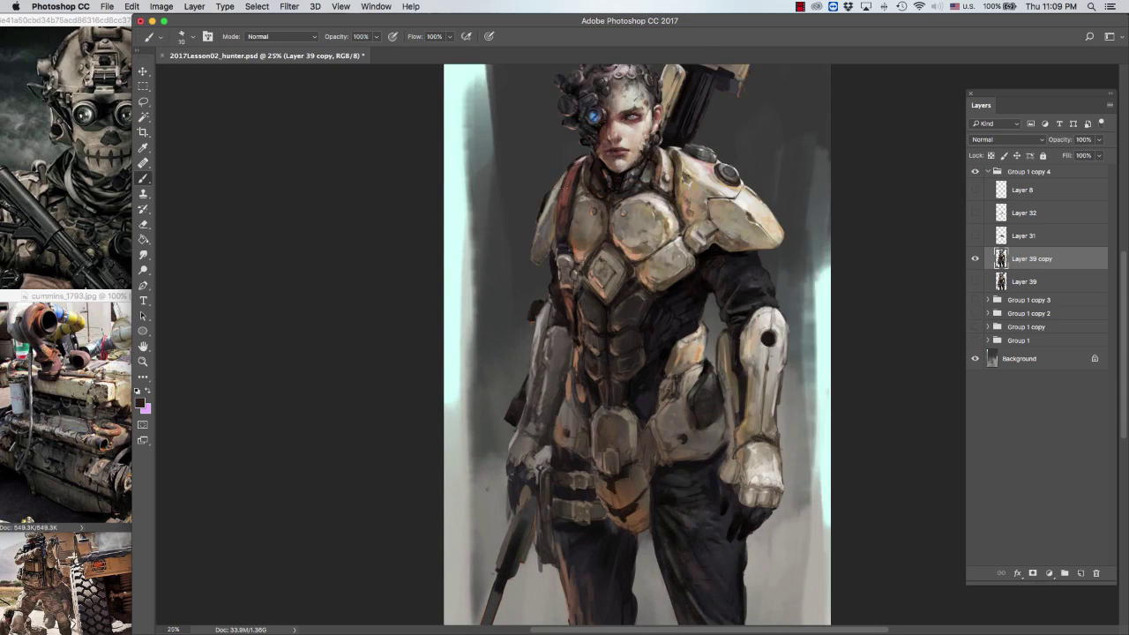
left_click(561, 212, "alt")
key("bracketright")
left_click(572, 213, "alt")
key("bracketright")
left_click_drag(573, 206, 576, 226)
left_click(573, 215, "alt")
left_click(575, 220, "alt")
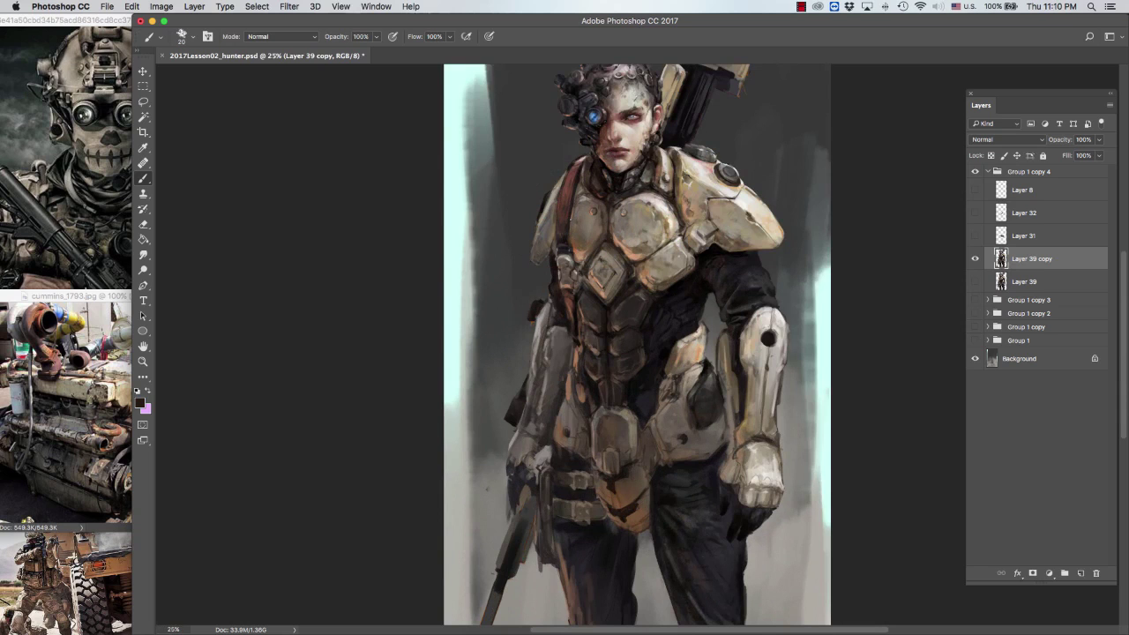
key("super+minus")
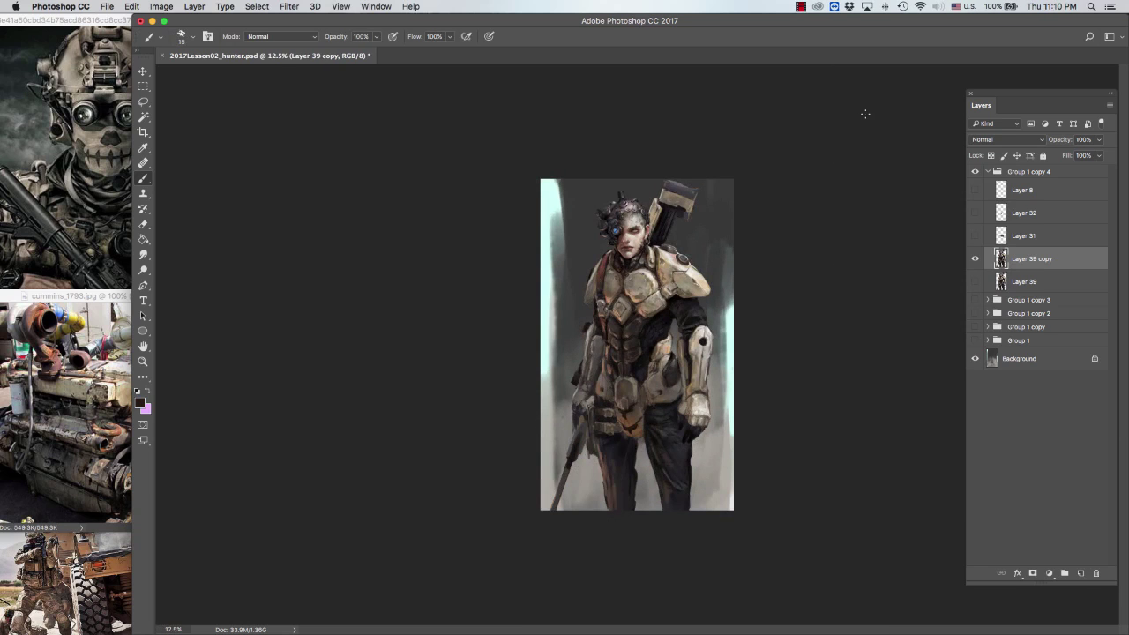
Step: Paint the connector block between the chest plate and the large shoulder plate with sampled armour tones
key("super+plus")
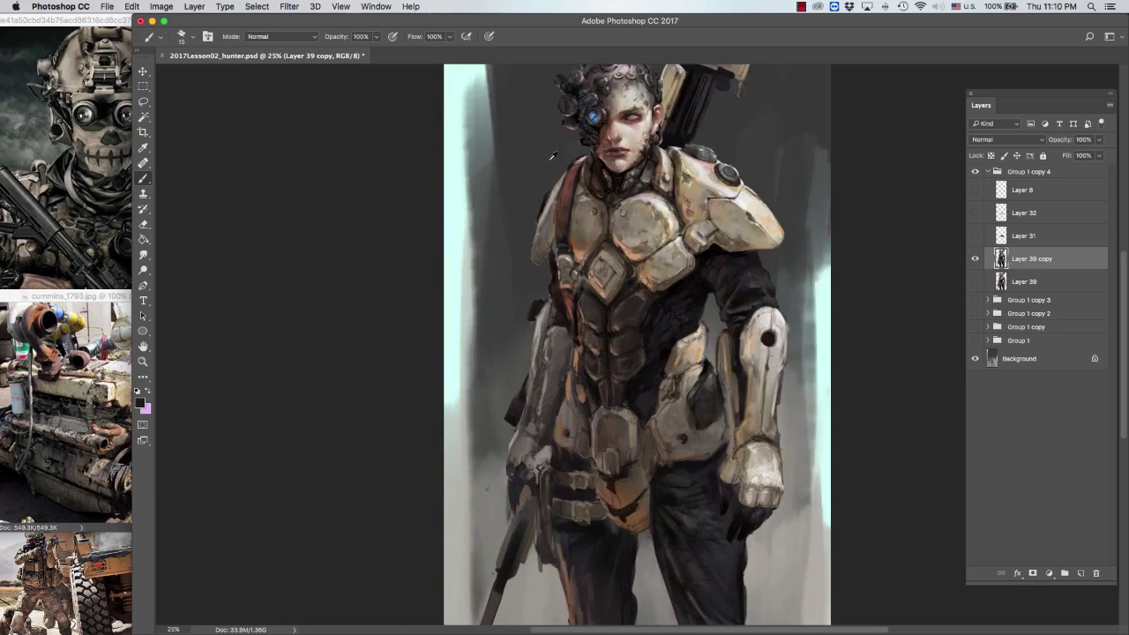
key("super+minus")
key("super+plus")
key("bracketright")
key("bracketright")
left_click(703, 229, "alt")
key("bracketleft")
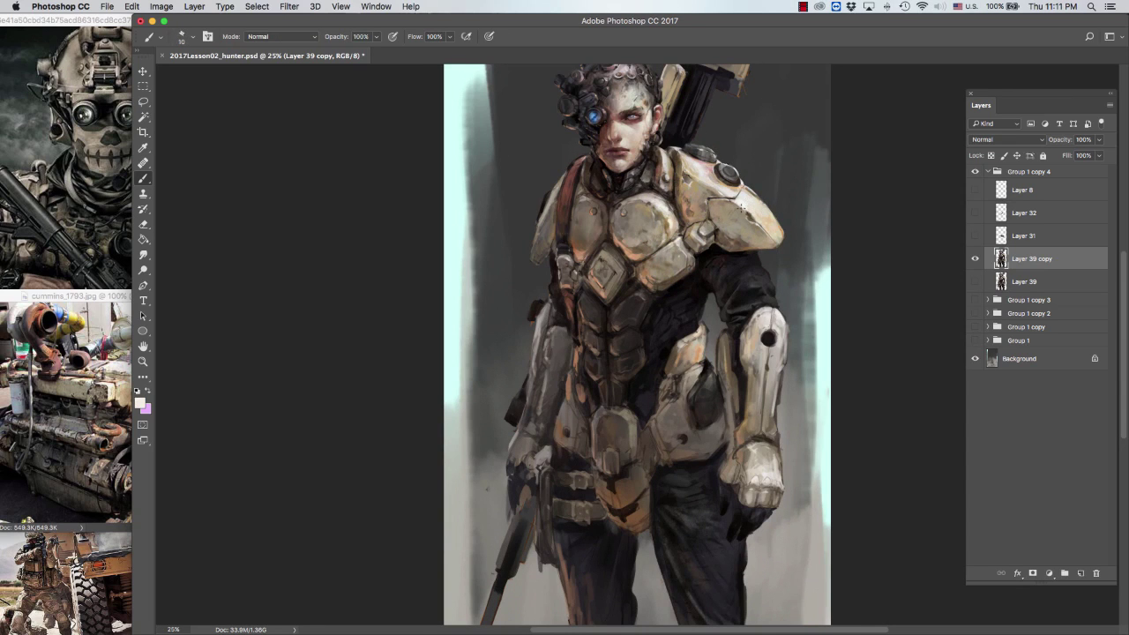
left_click(720, 230, "alt")
key("bracketright")
left_click(714, 230, "alt")
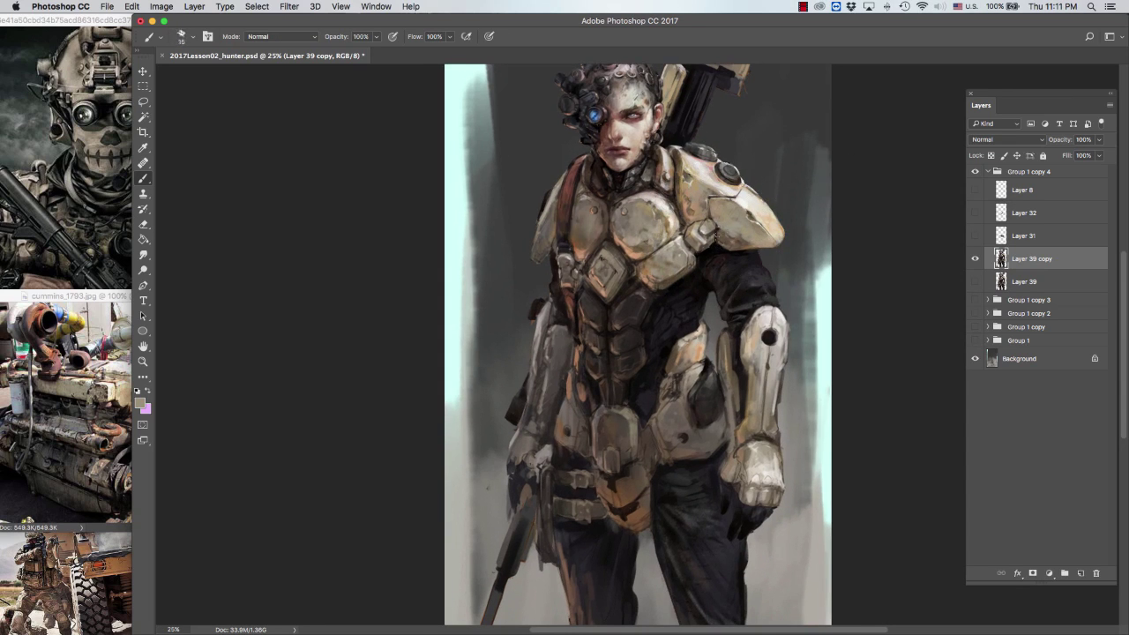
Step: Sharpen the seams and edges where the shoulder connector meets the large shoulder plate using sampled tones
left_click_drag(802, 148, 786, 170)
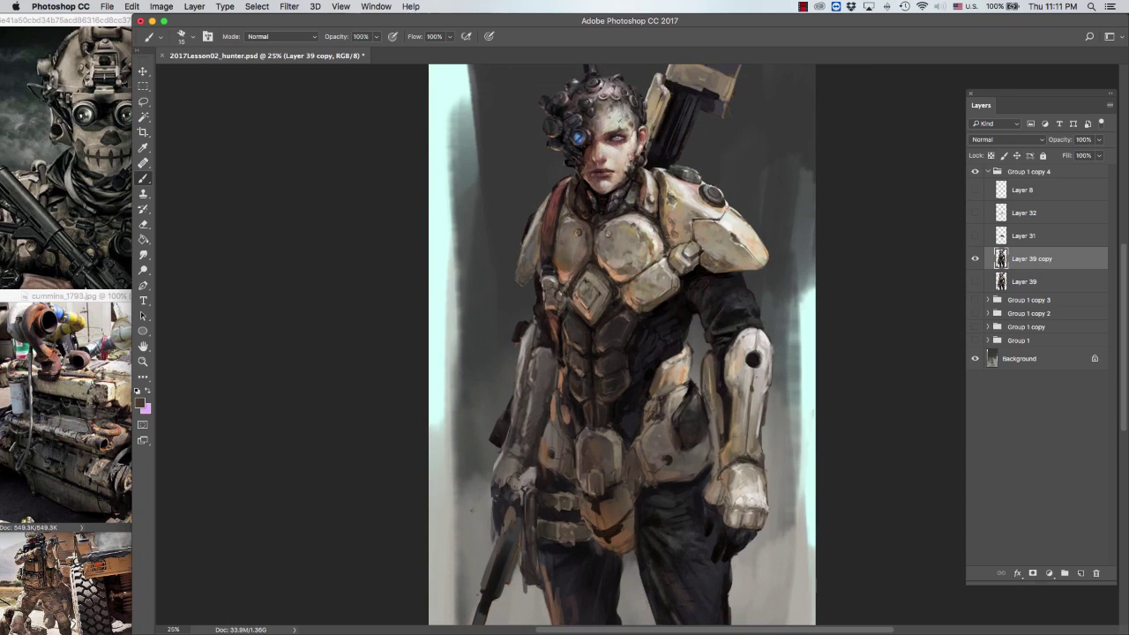
key("bracketleft")
left_click(677, 242, "alt")
left_click(700, 229, "alt")
key("bracketright")
left_click(700, 229, "alt")
key("bracketleft")
left_click(700, 229, "alt")
key("bracketleft")
left_click(679, 244, "alt")
left_click(679, 243, "alt")
left_click(679, 242, "alt")
key("bracketright")
key("bracketright")
key("bracketright")
left_click(680, 242, "alt")
Step: Touch up the dark weapon body behind the shoulder with a fine brush and a sampled black
key("super+plus")
key("super+minus")
key("super+minus")
key("super+plus")
key("super+plus")
key("super+plus")
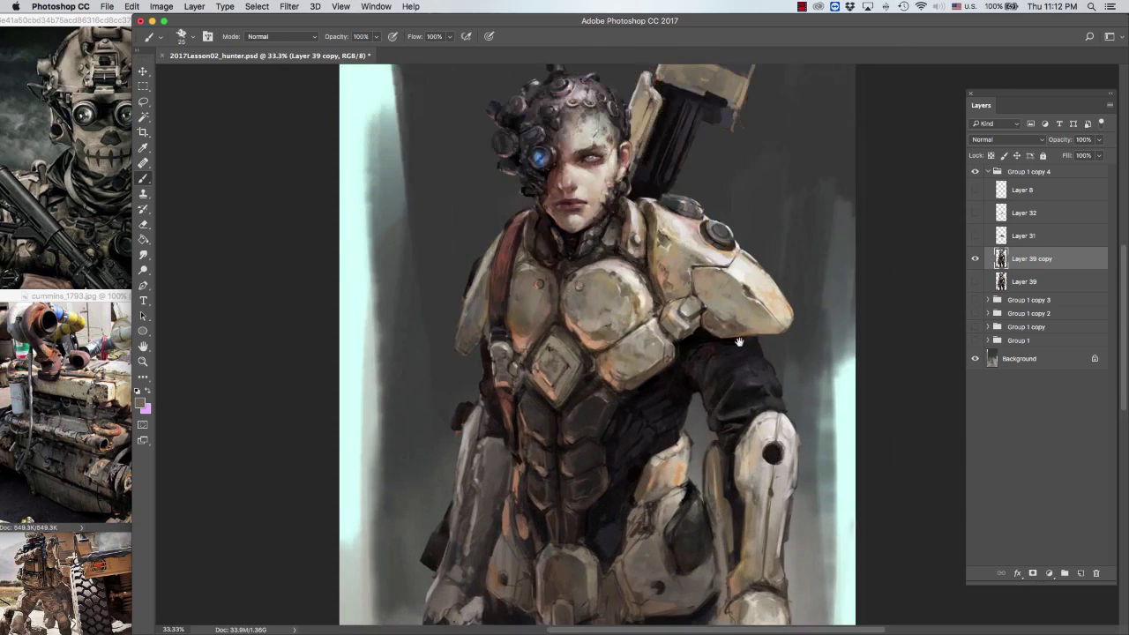
key("super+minus")
key("bracketleft")
key("bracketleft")
key("bracketleft")
key("bracketleft")
key("bracketleft")
key("bracketleft")
left_click(649, 165, "alt")
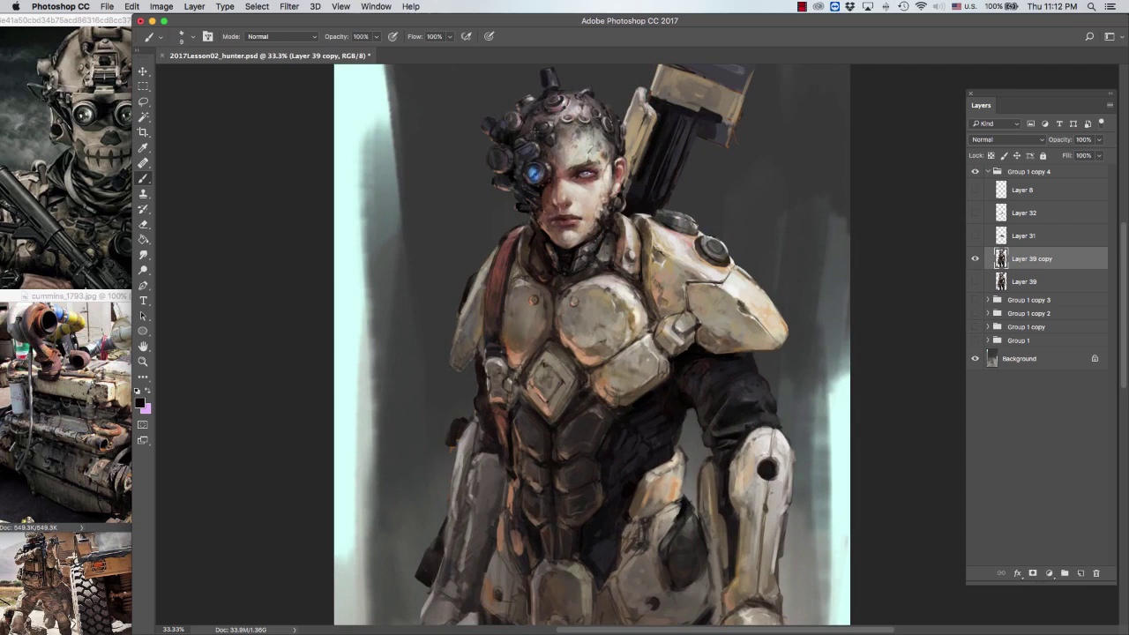
scroll(765, 236, "down", 2)
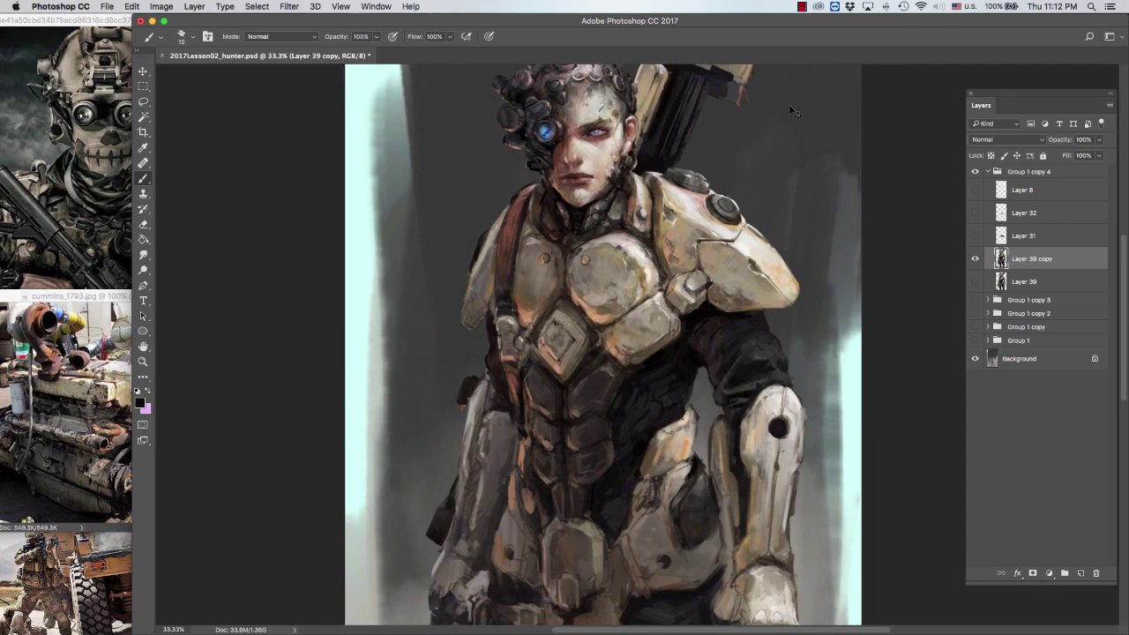
key("super+minus")
key("super+minus")
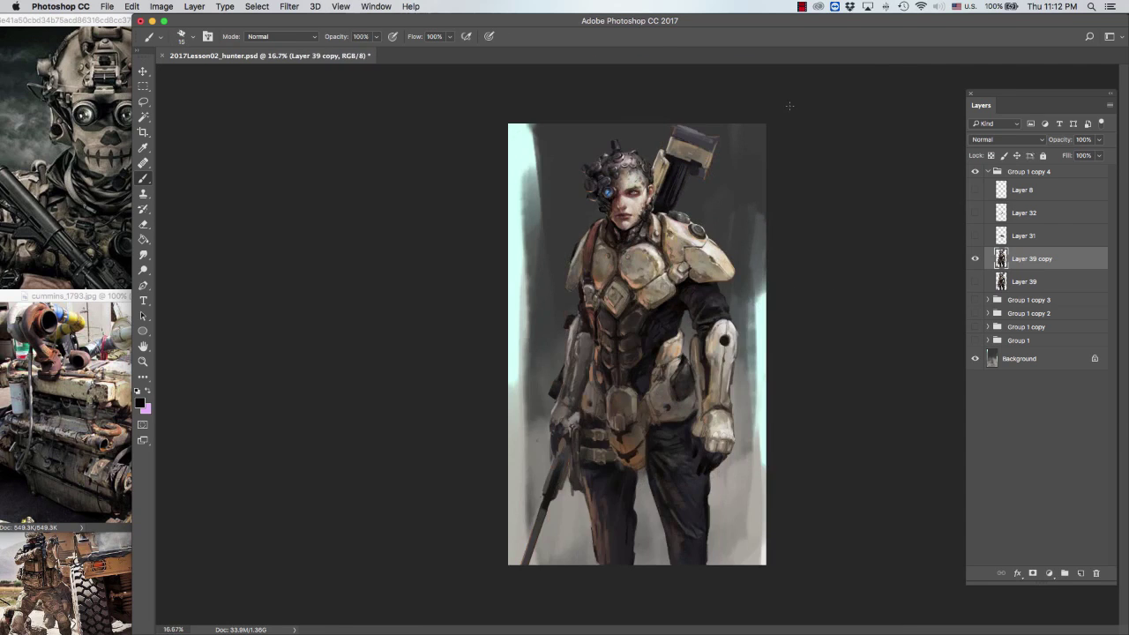
Step: Touch up the collar and upper chest armour near the red strap with a larger brush and sampled tones
key("bracketright")
key("bracketright")
key("bracketright")
key("bracketright")
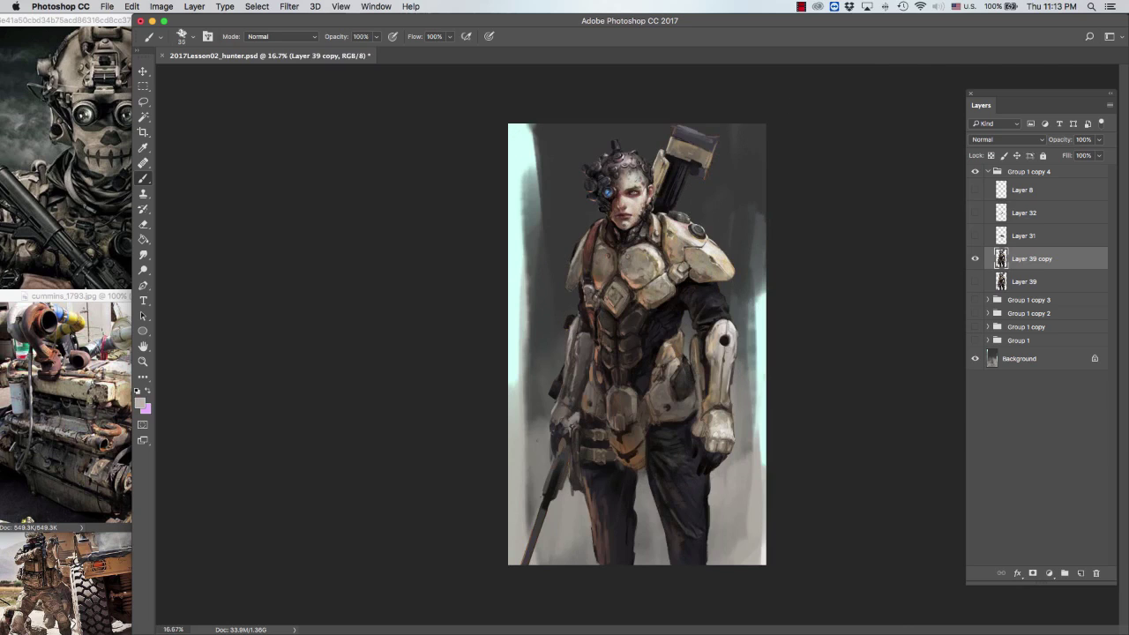
left_click(627, 229, "alt")
left_click(600, 224, "alt")
key("super+minus")
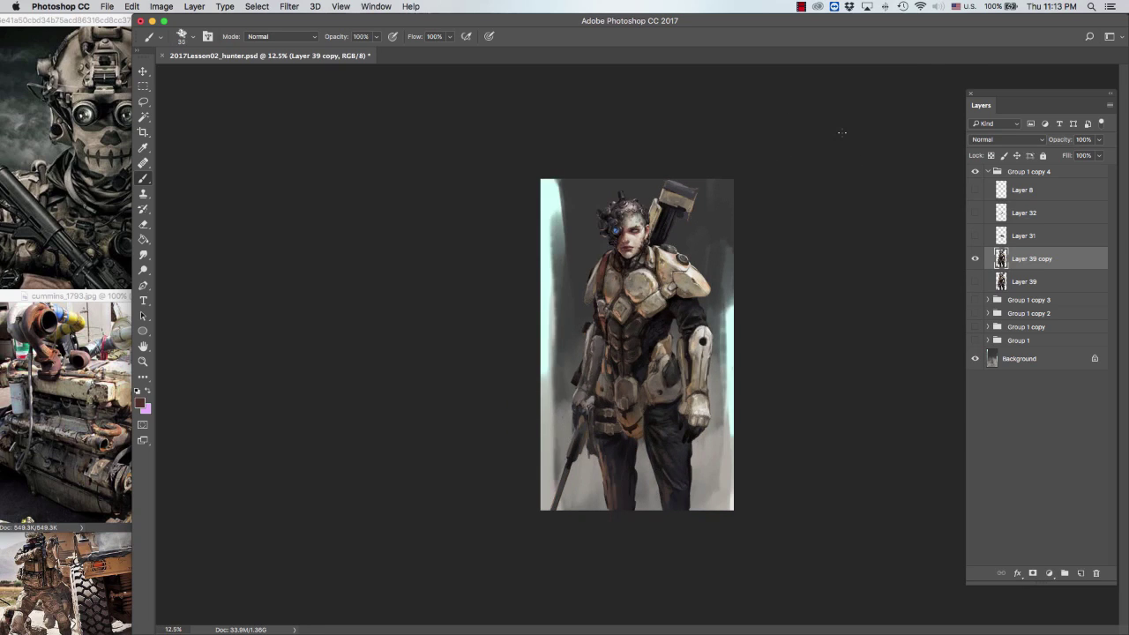
left_click(661, 313, "alt")
key("super+plus")
Step: Show the ammo belt on Layer 31 and move it slightly lower on the character's waist
left_click(975, 235)
left_click(1023, 236)
key("v")
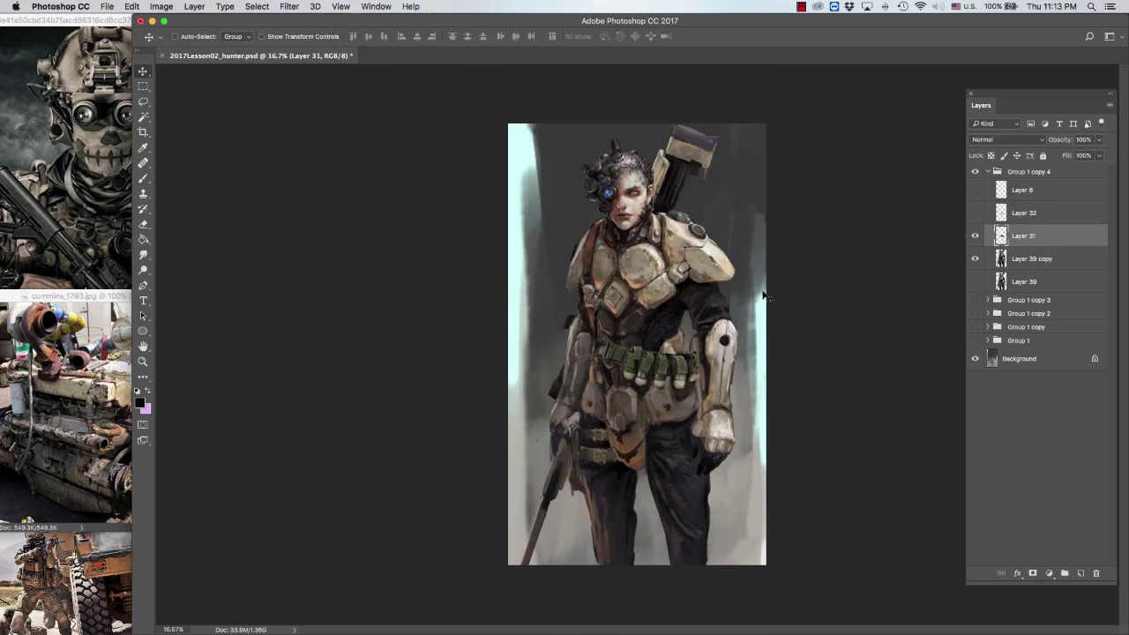
key("super+t")
key("super+minus")
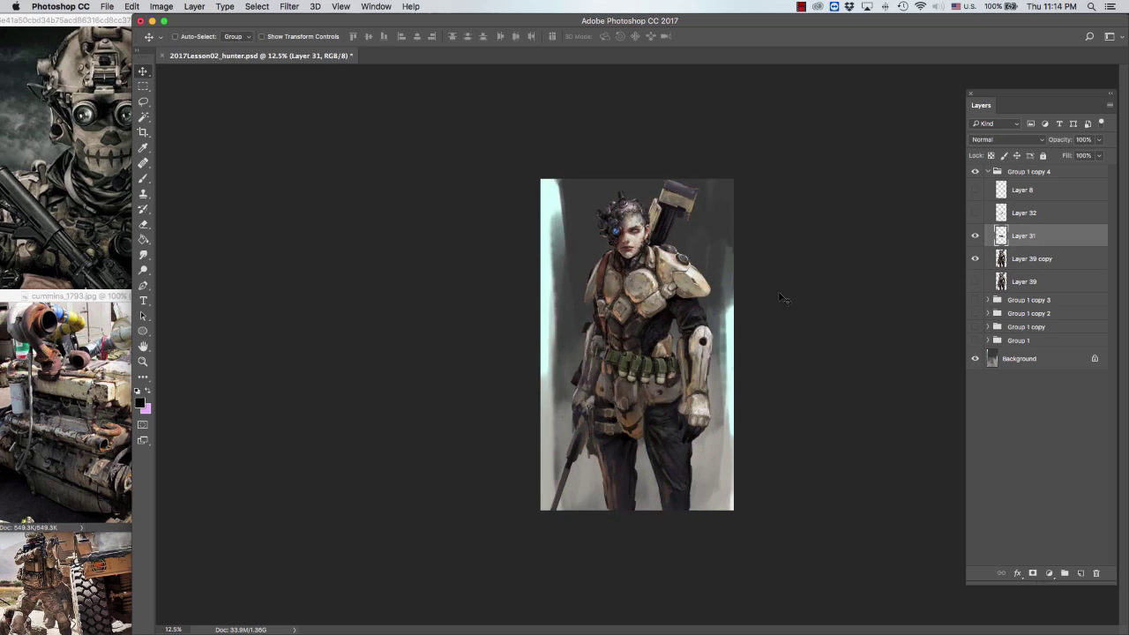
key("Return")
left_click_drag(803, 328, 842, 333)
left_click(975, 236)
left_click(974, 236)
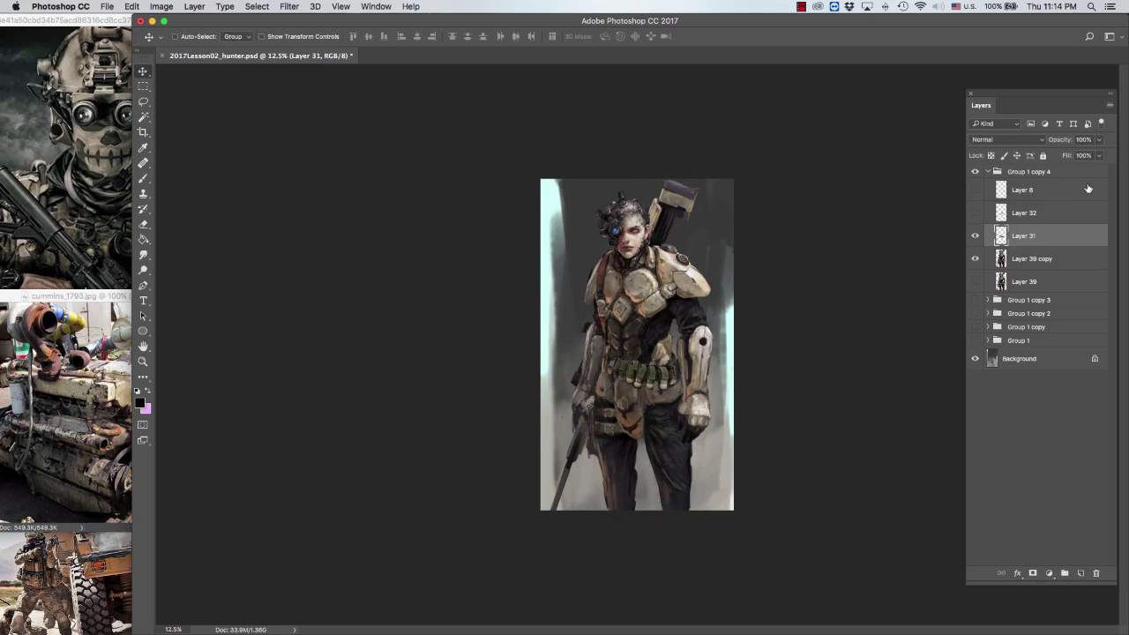
left_click(975, 213)
left_click(975, 213)
Step: Desaturate the green ammo belt to a dark grey with a Hue/Saturation adjustment
key("super+plus")
key("b")
mouse_move(902, 233)
left_mouse_down()
mouse_move(894, 266)
mouse_move(876, 275)
left_mouse_up()
key("super+u")
mouse_move(421, 253)
left_mouse_down()
mouse_move(432, 253)
mouse_move(421, 253)
left_mouse_up()
key("Return")
Step: Add a new layer above the belt and paint dark shading within the belt's outline
key("super+shift+n")
key("Return")
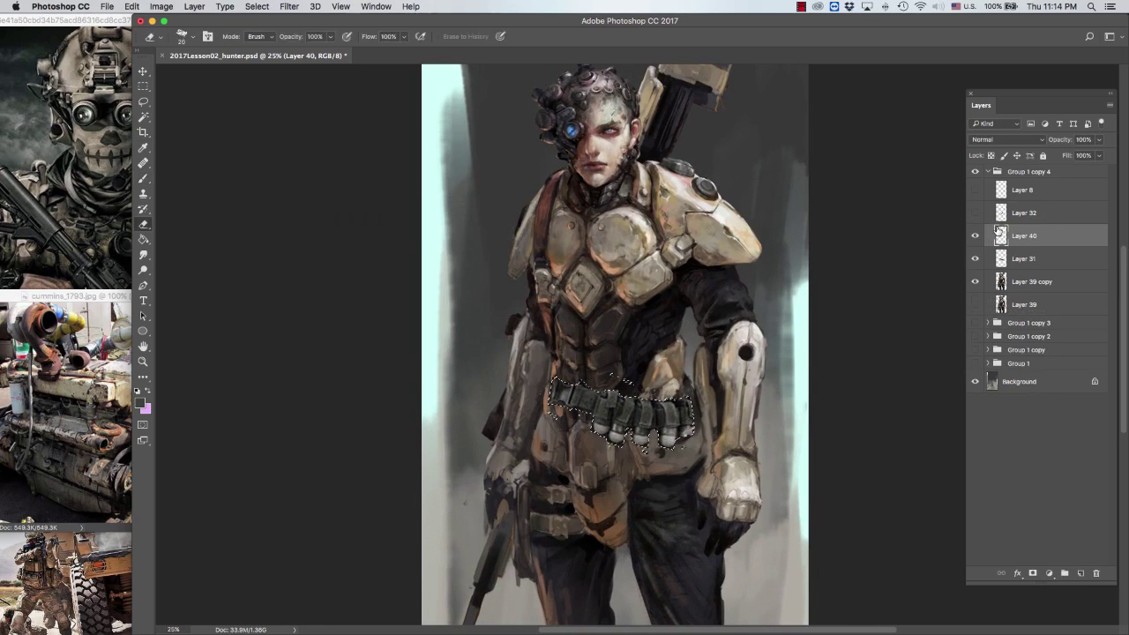
key("super+shift+d")
key("l")
Step: Give the shading layer a darkening blend mode with reduced fill and merge it into the belt layer
left_click(1008, 140)
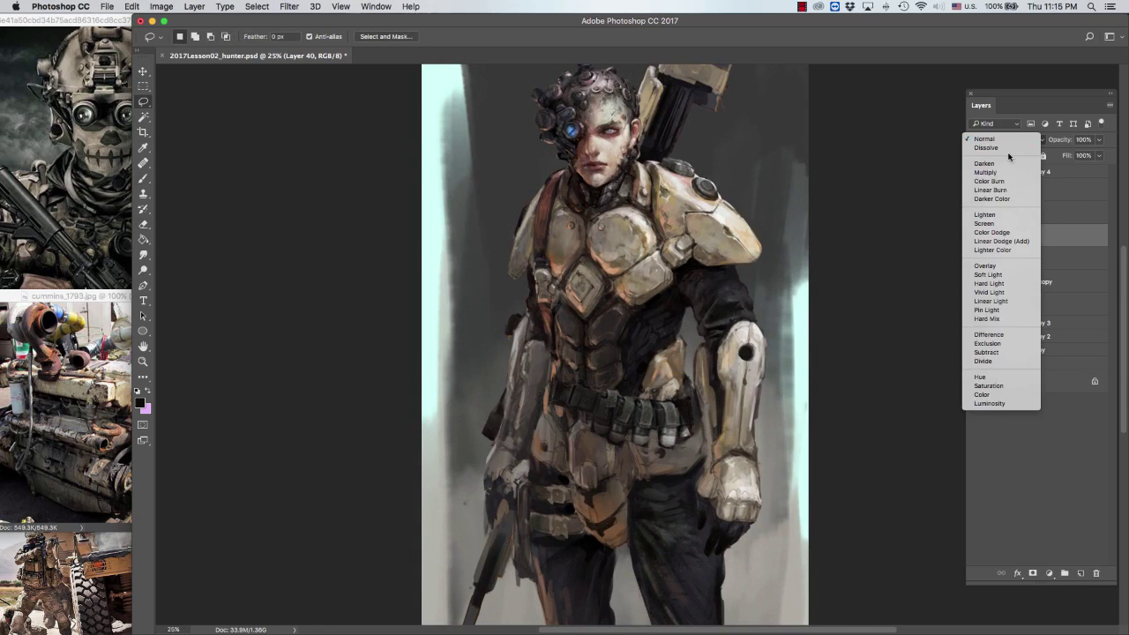
left_click(988, 167)
left_click(1100, 155)
key("shift+7")
key("super+d")
key("super+e")
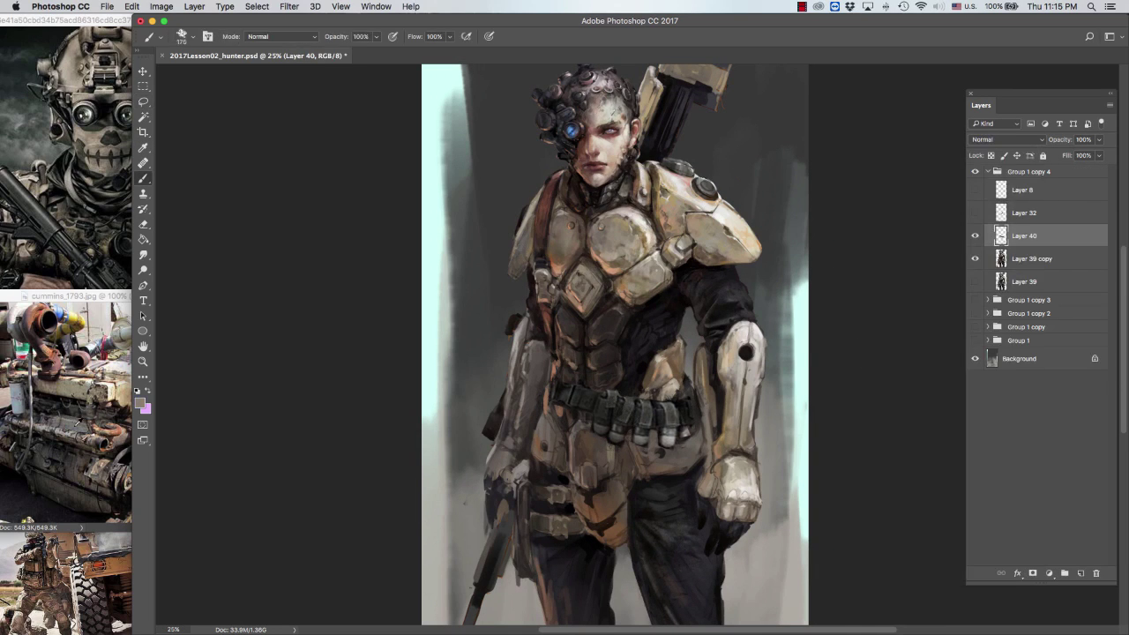
Step: Repaint the belt's pouches and its end near the hip plate with sampled dark and armour tones
key("b")
left_click(610, 388, "alt")
key("bracketleft")
left_click(656, 418, "alt")
left_click(672, 406, "alt")
left_click(672, 411, "alt")
left_click(683, 389, "alt")
left_click(686, 434, "alt")
left_click(662, 430, "alt")
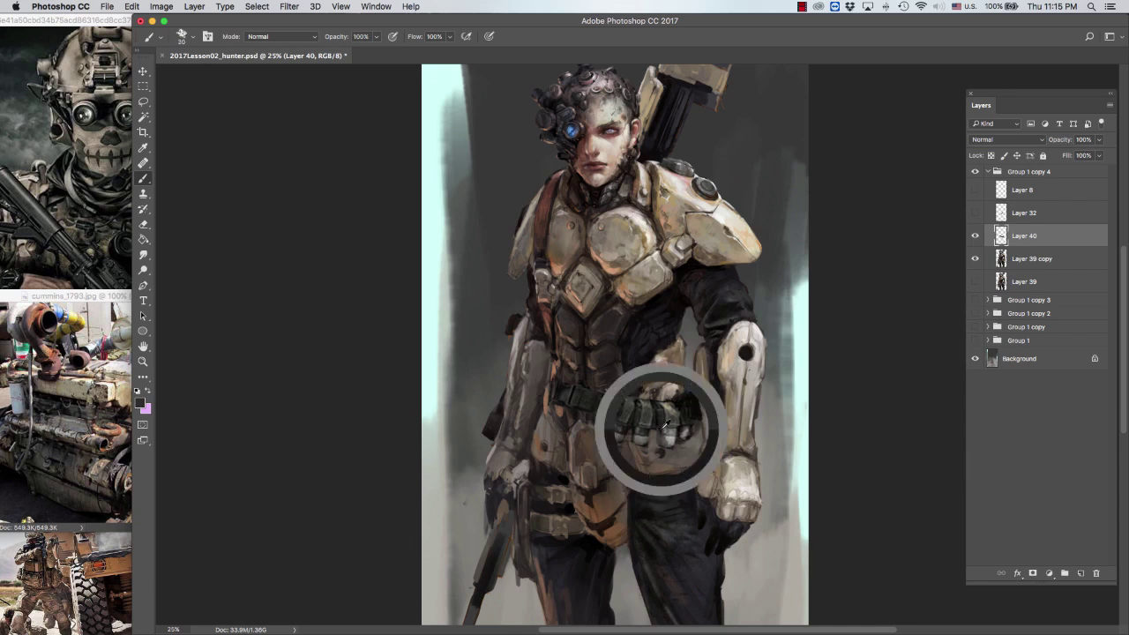
Step: Paint the rounded metallic canister ends below the belt pouches with sampled greys and highlights
key("bracketright")
key("bracketright")
left_click(668, 438, "alt")
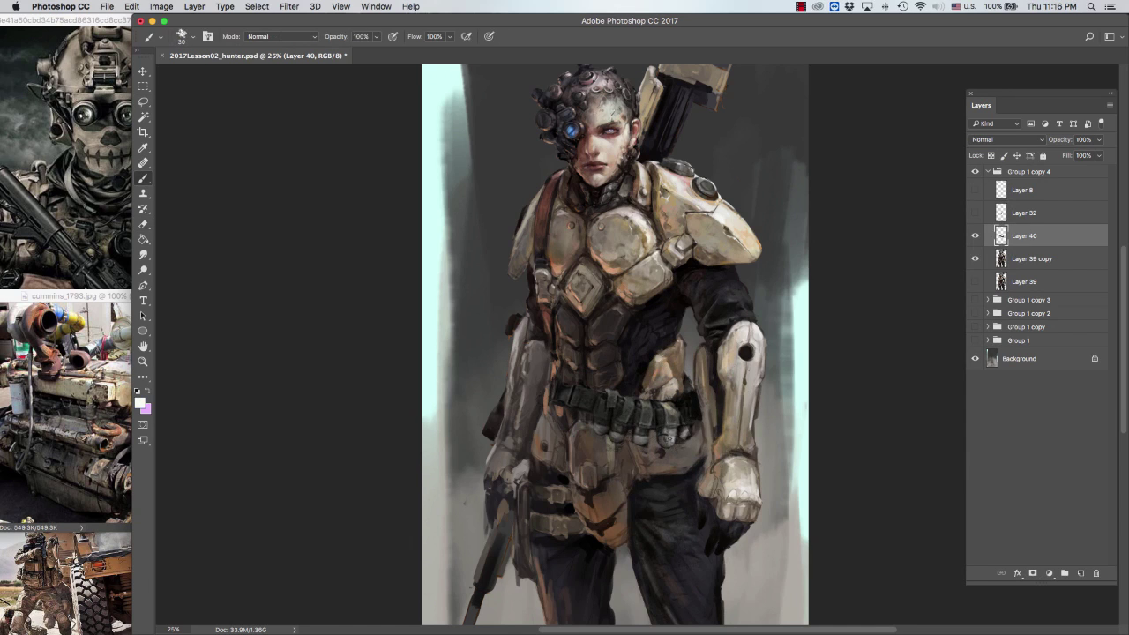
left_click(643, 439, "alt")
left_click(635, 439, "alt")
key("e")
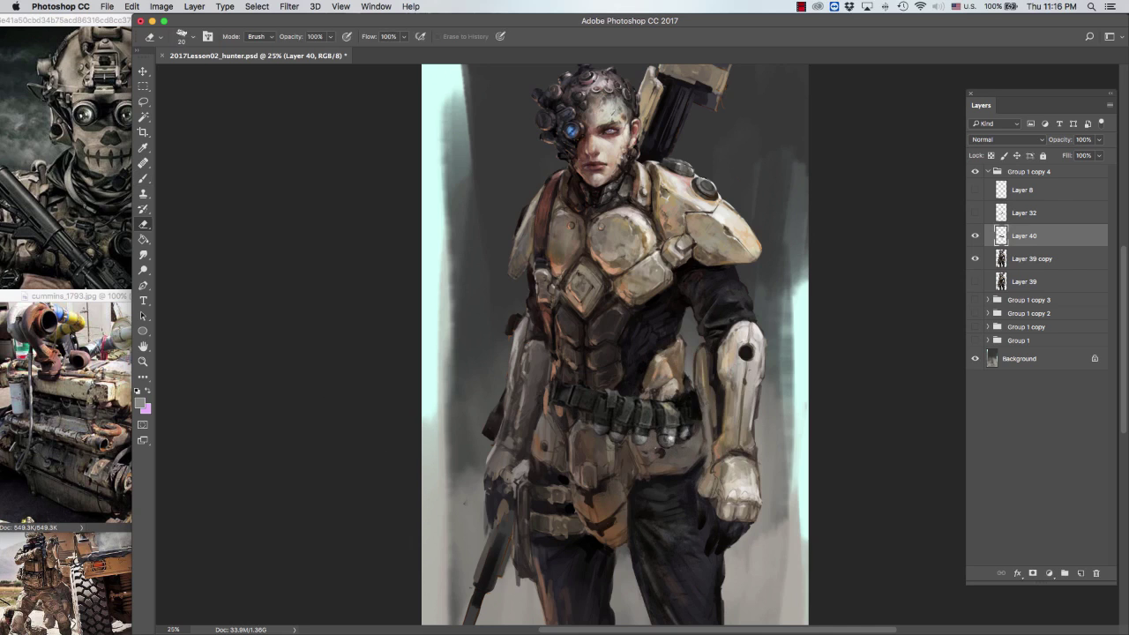
Step: Define the buckle end of the belt with sampled armour colours and erase the excess paint
key("b")
key("bracketleft")
key("bracketleft")
left_click(566, 273, "alt")
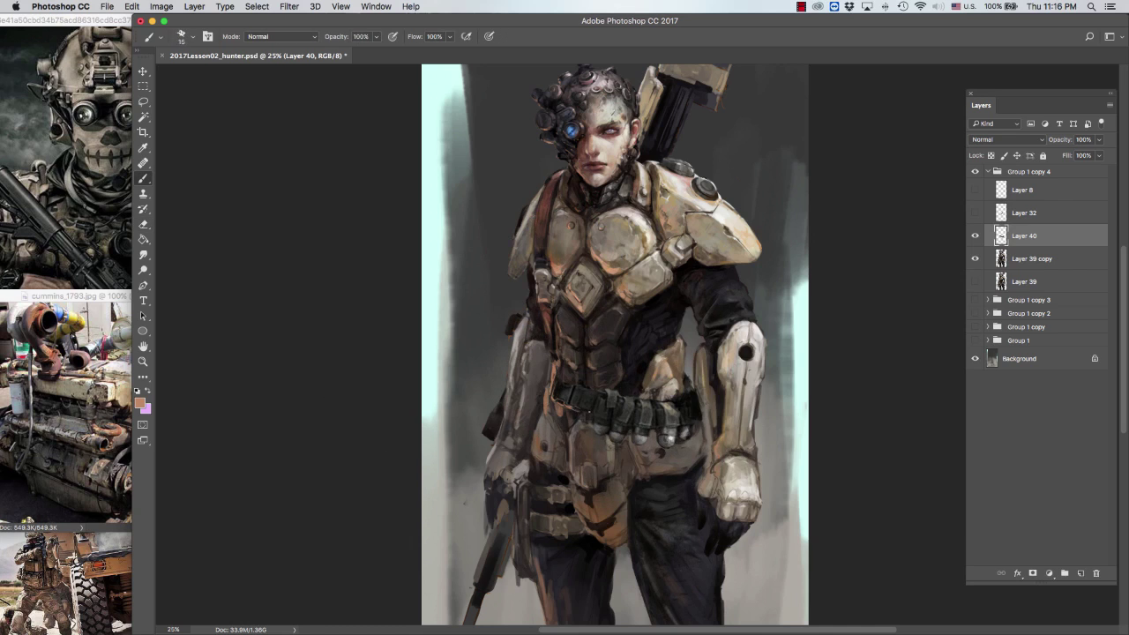
left_click(610, 265, "alt")
key("e")
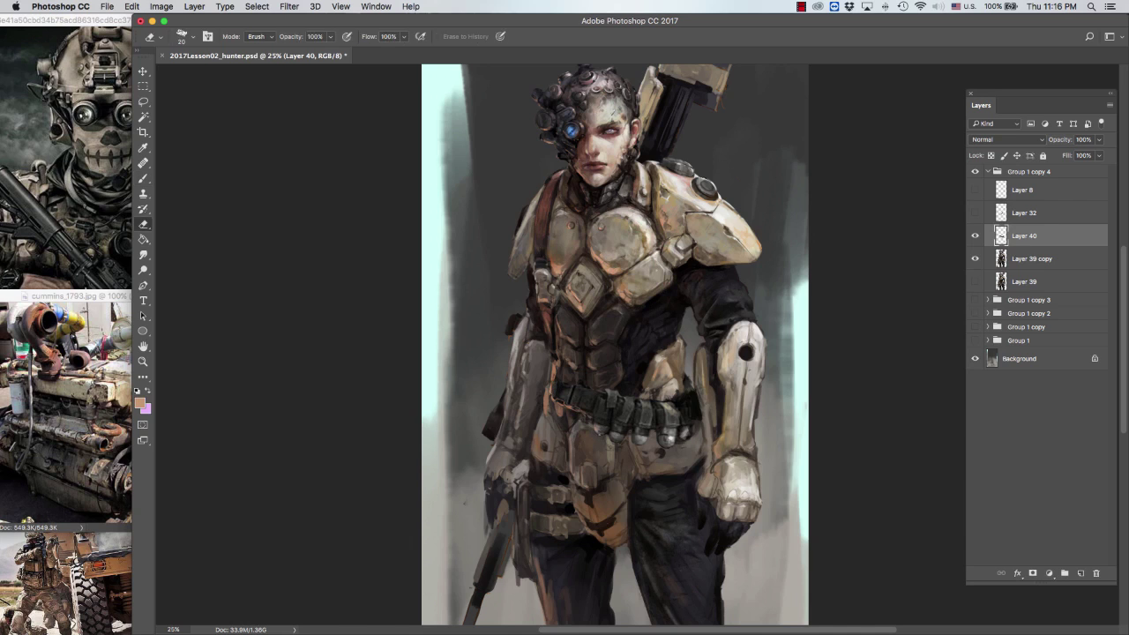
key("b")
left_click(605, 392, "alt")
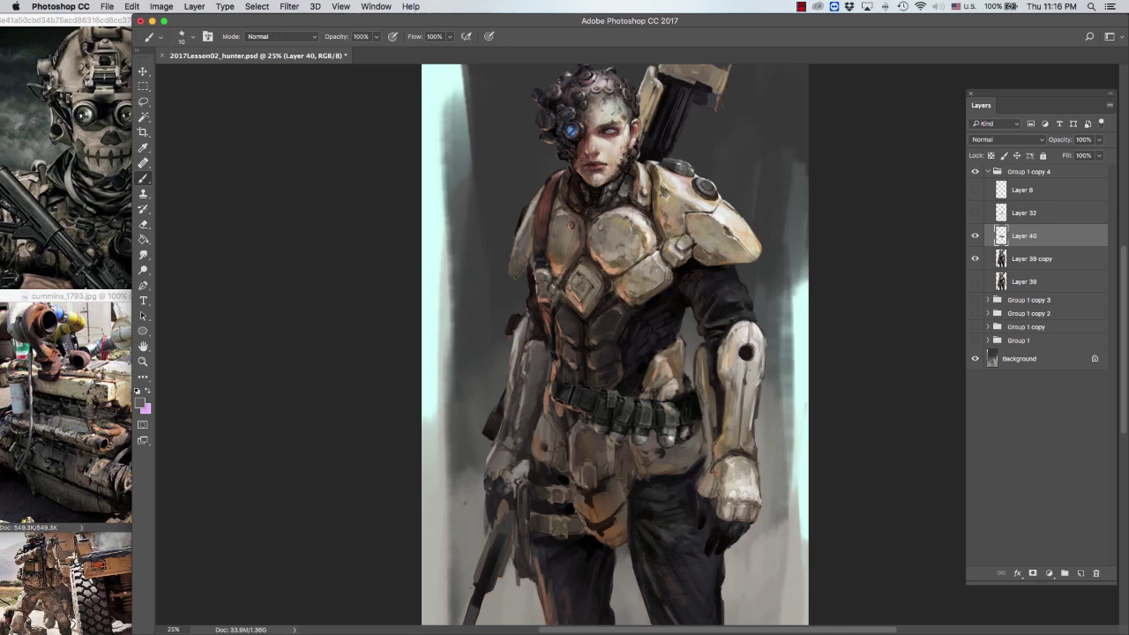
Step: Refine the belt's buckle and middle pouches with a small brush and sampled dark tones
key("e")
key("b")
left_click(568, 391, "alt")
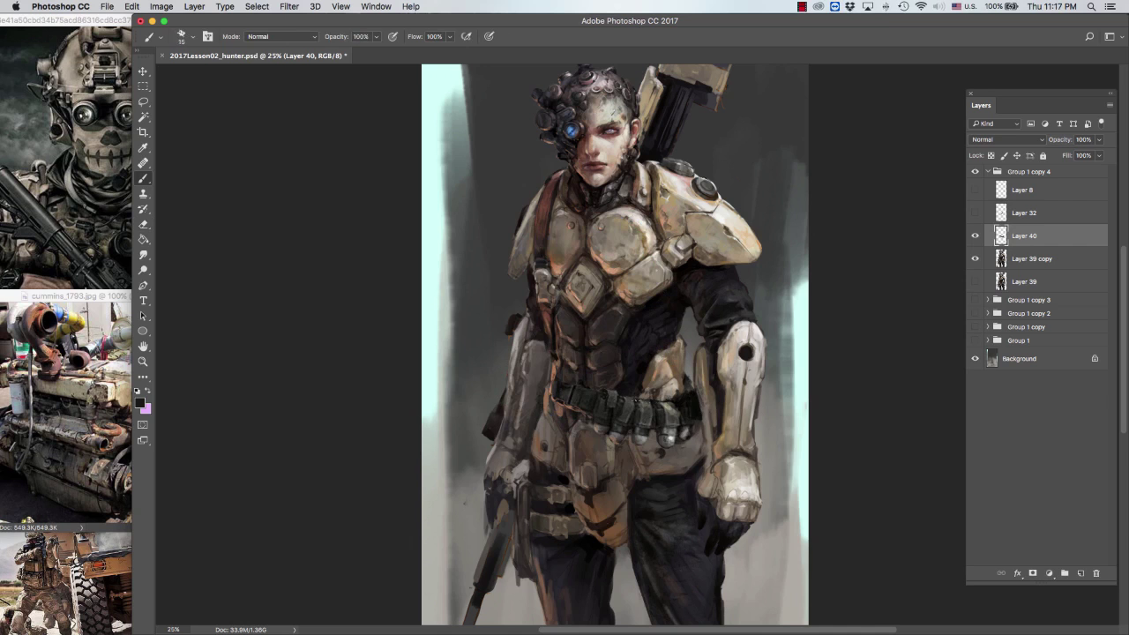
key("bracketleft")
key("bracketleft")
key("bracketleft")
left_click(644, 400, "alt")
left_click(631, 400, "alt")
scroll(694, 285, "down", 1)
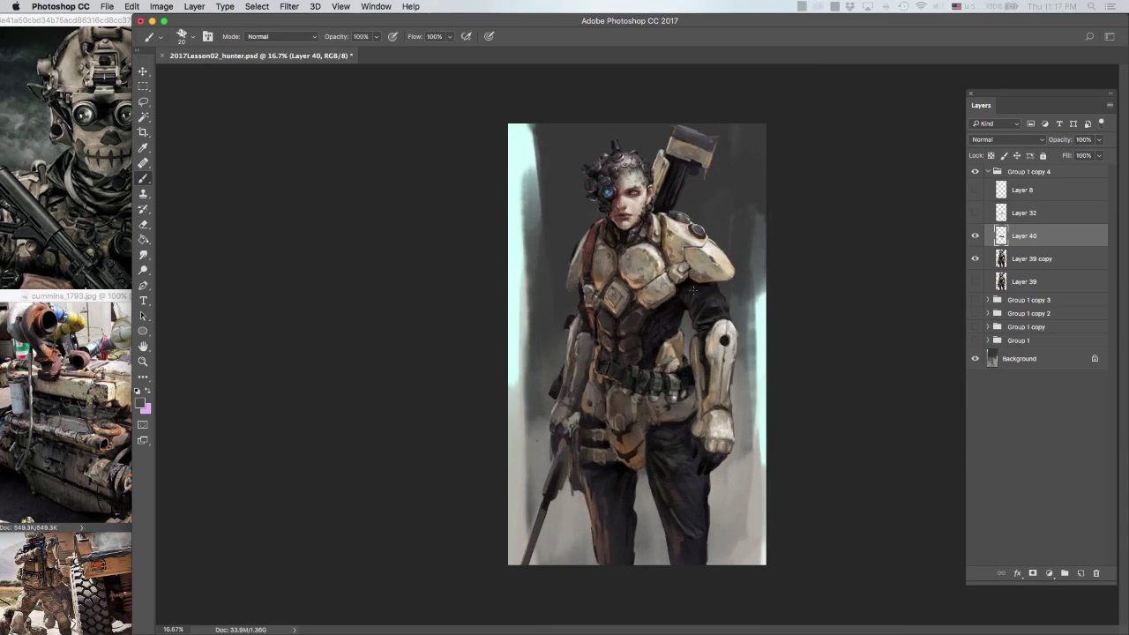
Step: Paint a dark shadow under the belt on a new layer below it, set to Multiply with 73% fill
key("ctrl+shift+alt+n")
key("ctrl+bracketleft")
left_click_drag(617, 386, 641, 408)
key("e")
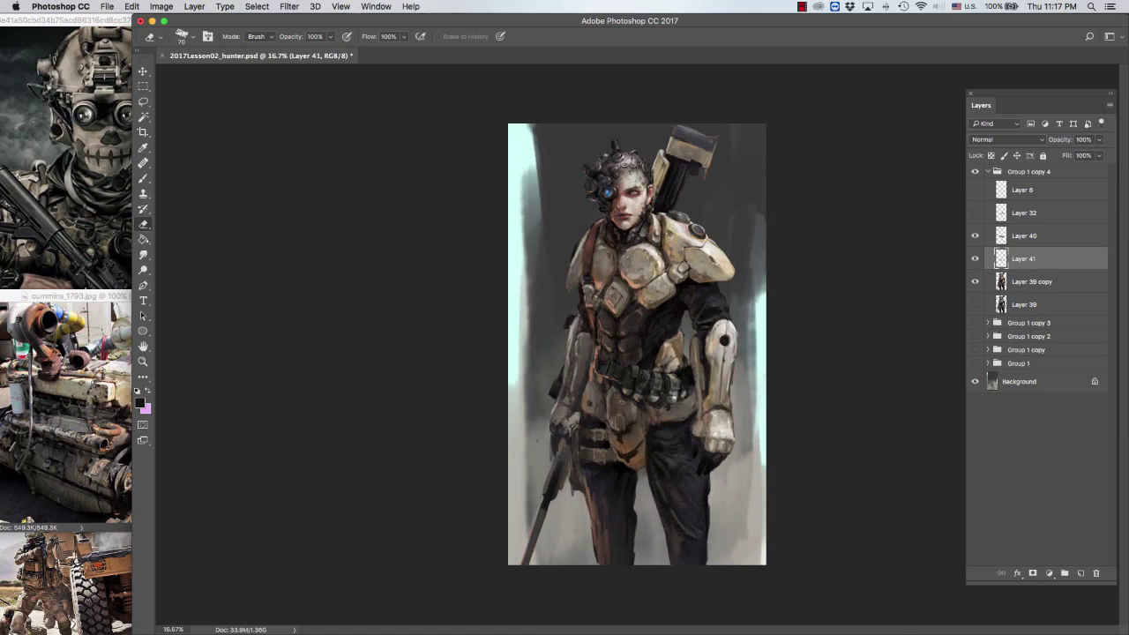
key("b")
left_click(1006, 139)
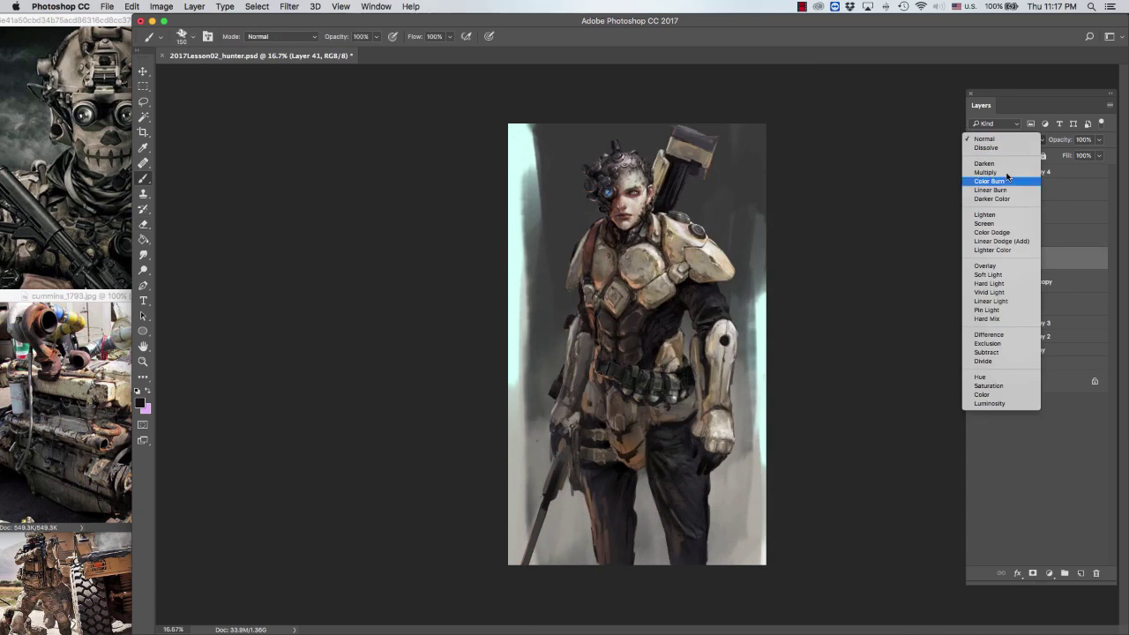
left_click(1006, 172)
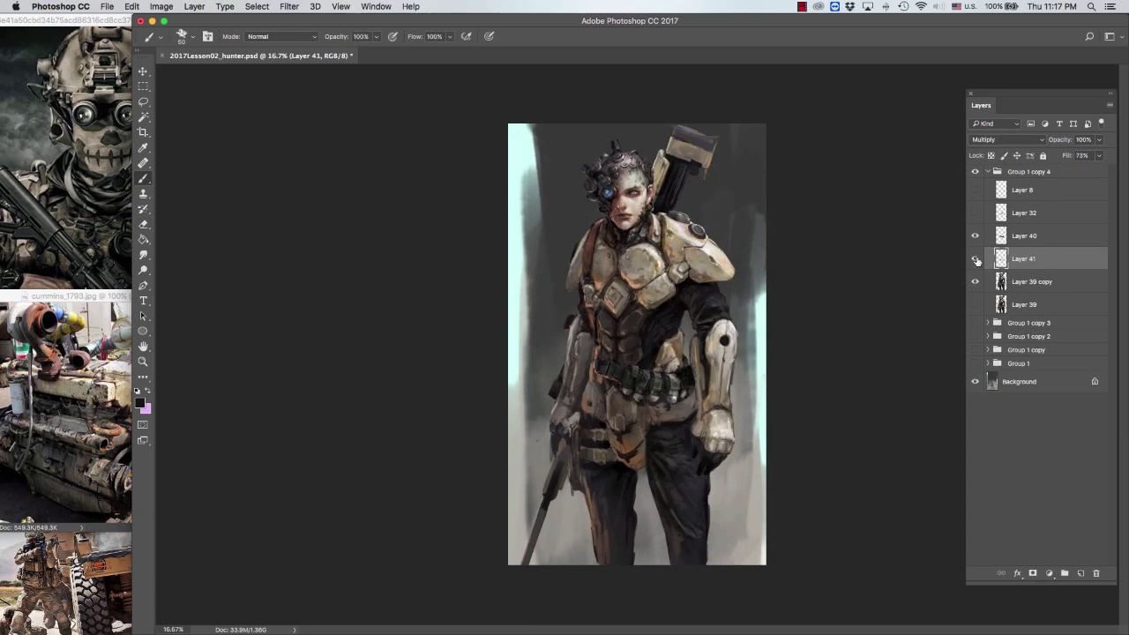
Step: Refine the belt's shadow on the Multiply layer by alternately painting and erasing
key("e")
key("b")
key("e")
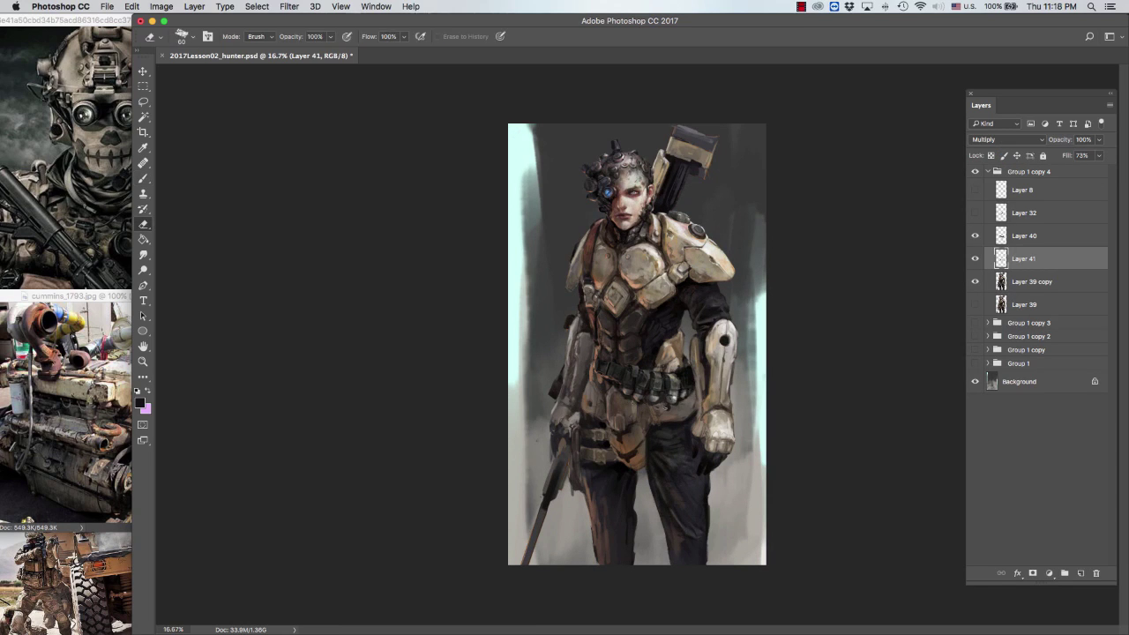
key("b")
key("e")
key("b")
key("super+minus")
key("super+plus")
key("super+plus")
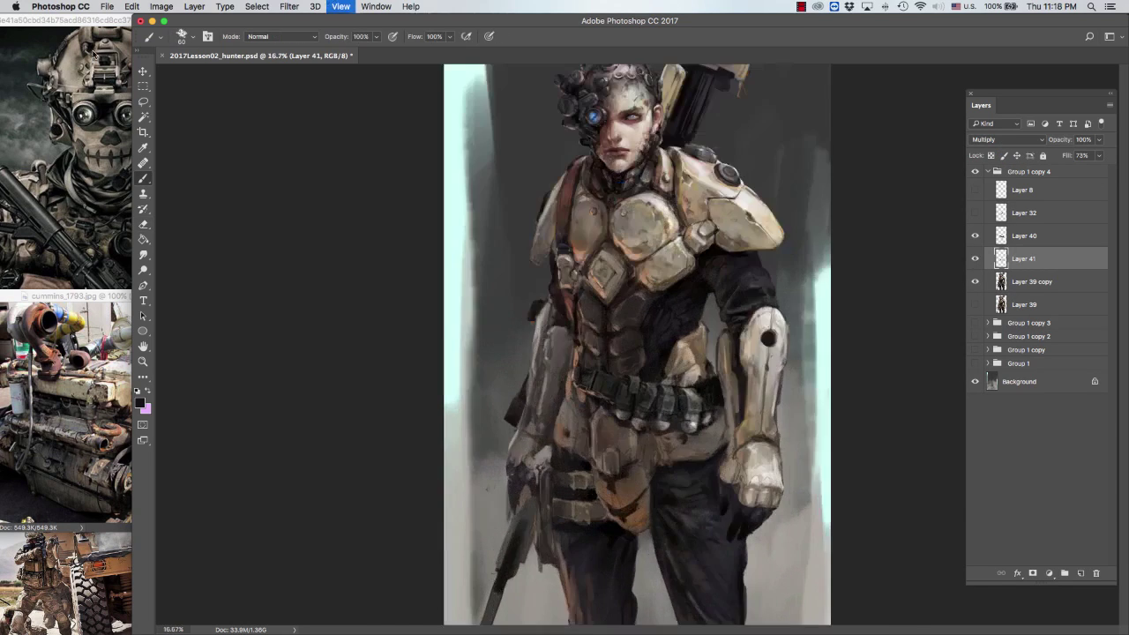
Step: Refine the ammo belt's end nearest the armoured white forearm on Layer 40 with a small brush and sampled light and dark tones
key("super+minus")
key("super+minus")
key("super+plus")
key("super+plus")
key("alt+bracketright")
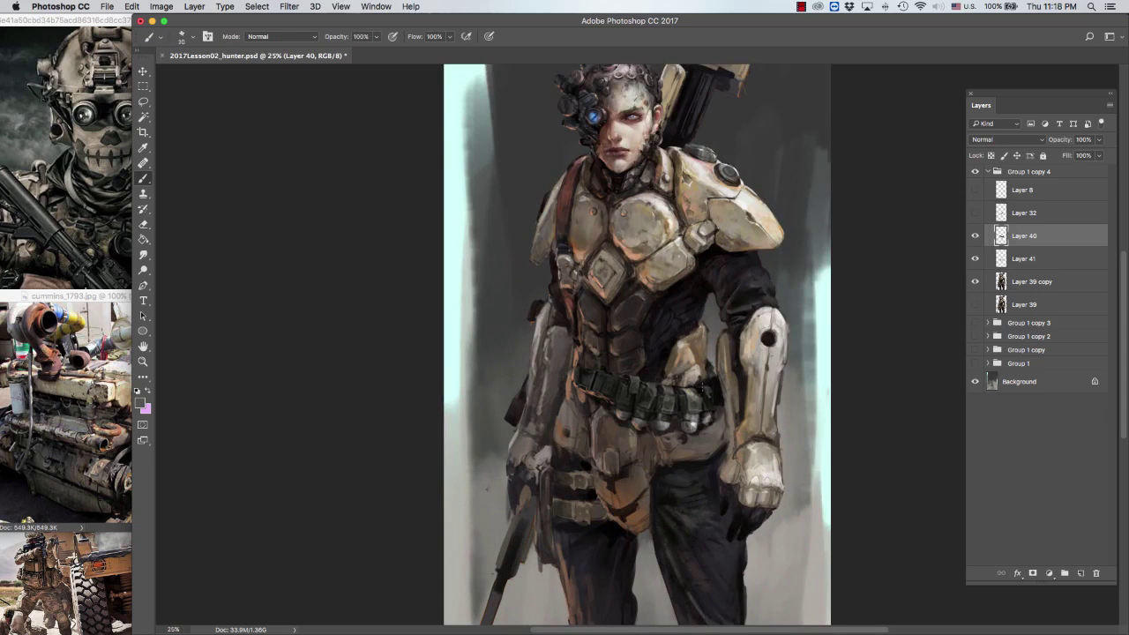
left_click(710, 390, "alt")
key("super+minus")
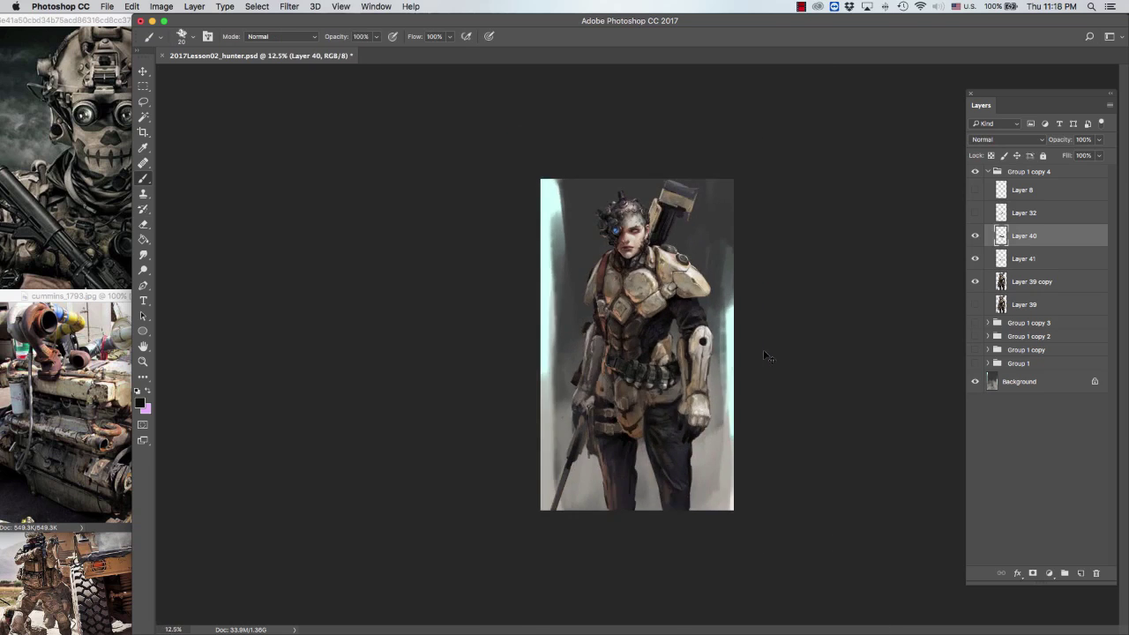
key("super+plus")
left_click(711, 398, "alt")
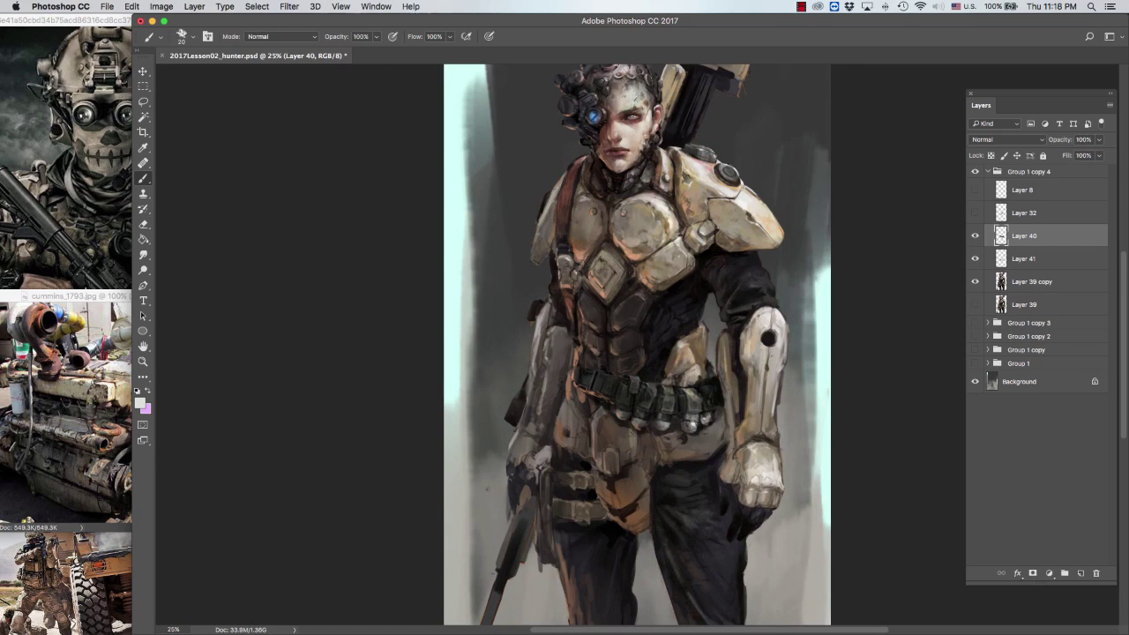
left_click(707, 419, "alt")
key("super+minus")
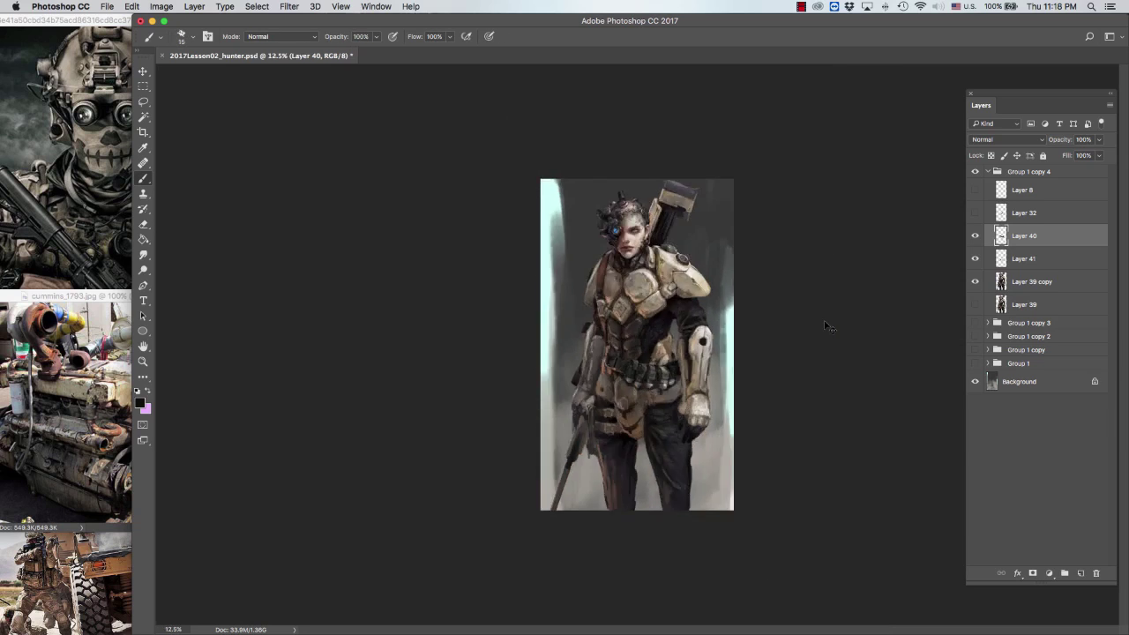
Step: Touch up the belt's buckle end and middle pouches on Layer 40 with sampled dark tones
key("super+plus")
left_click(573, 376, "alt")
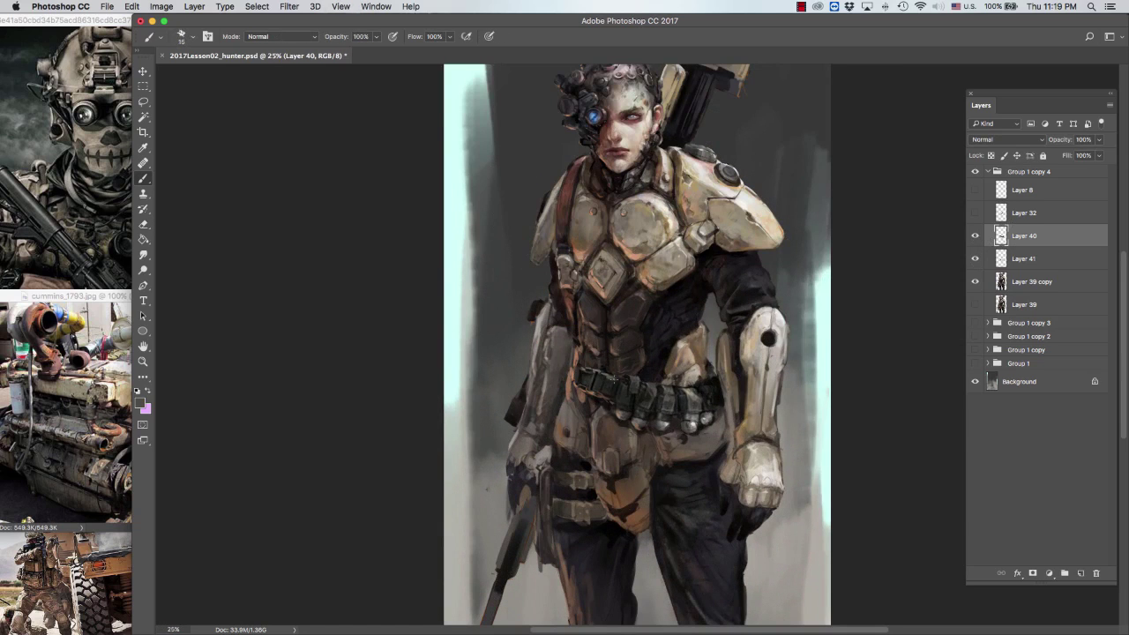
left_click(623, 378, "alt")
left_click(623, 373, "alt")
key("super+minus")
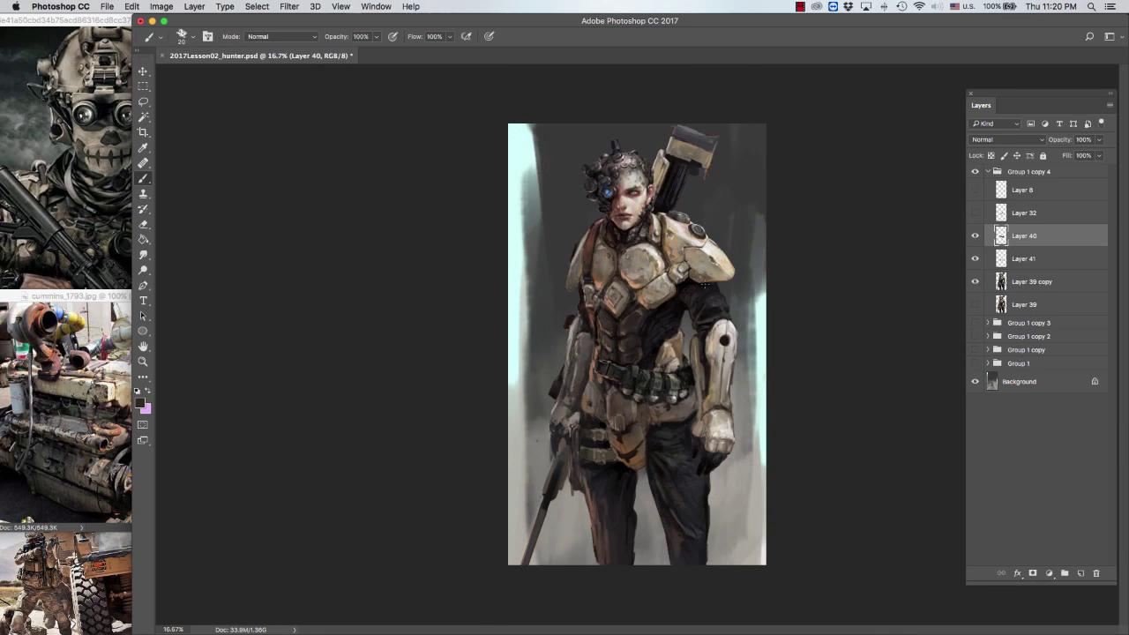
Step: Make Layer 39 copy active, load the figure's outline as a selection and clear it again
left_click(1054, 282)
left_click(1051, 261)
left_click(1006, 284)
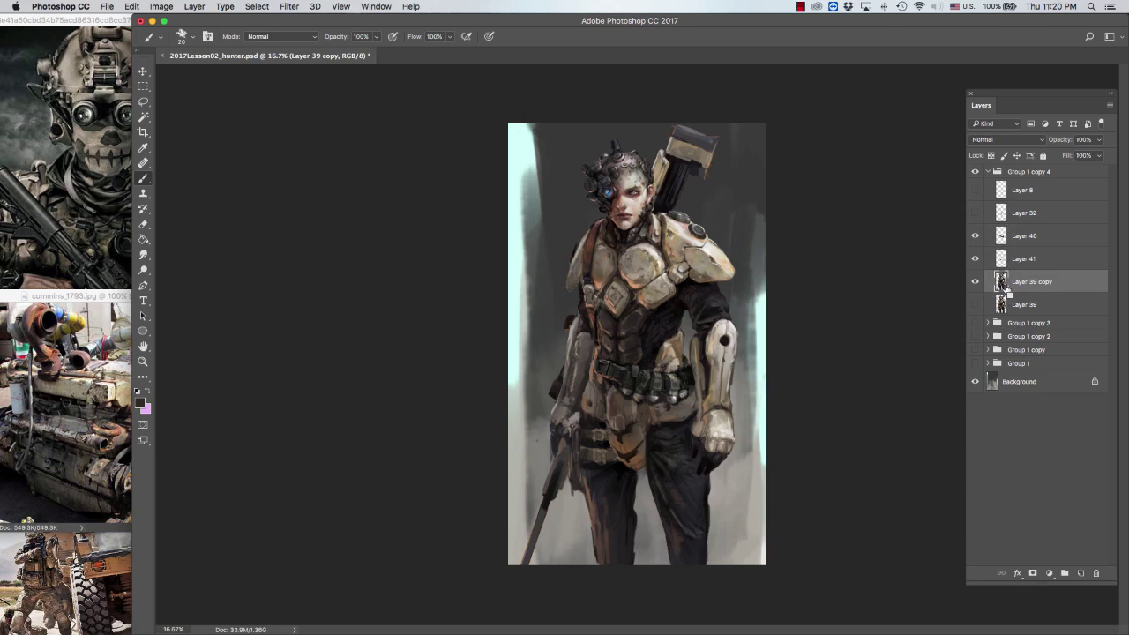
left_click(1006, 284, "super")
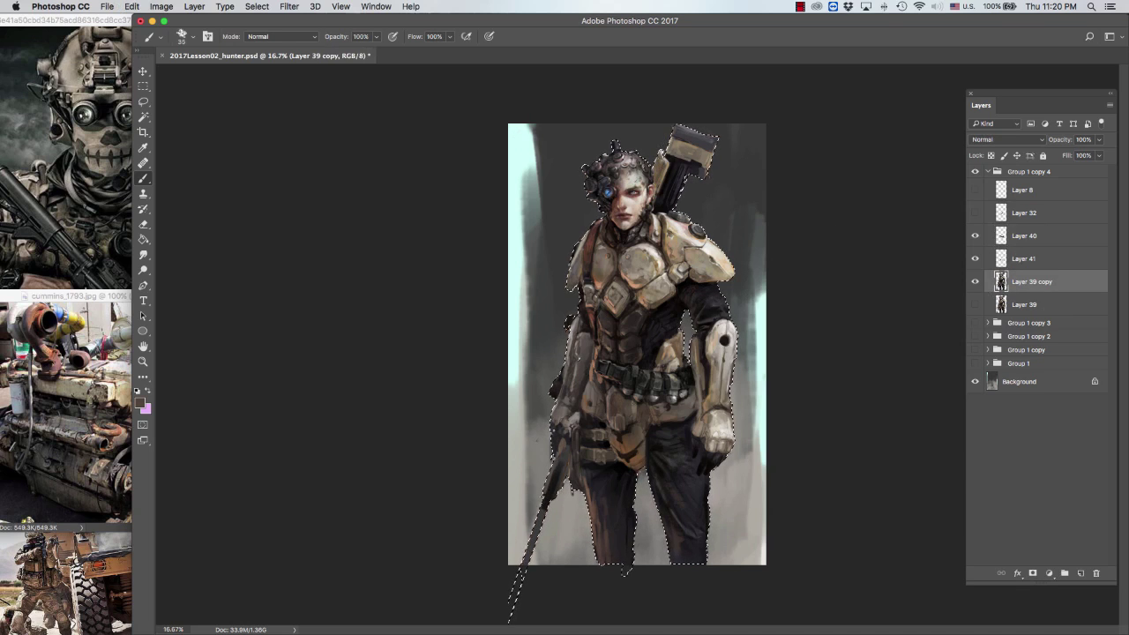
key("super+d")
key("bracketleft")
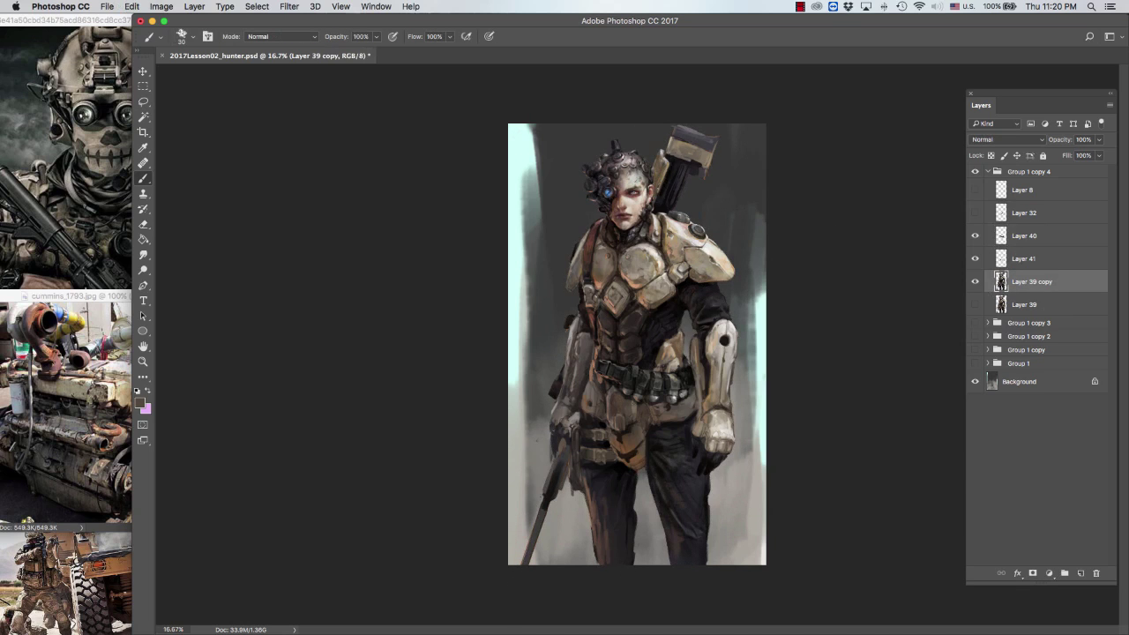
Step: Refine the hunter's mechanical skull cap and the area above the ear on Layer 39 copy with sampled colours and a smaller brush
key("super+equal")
left_click(557, 208, "alt")
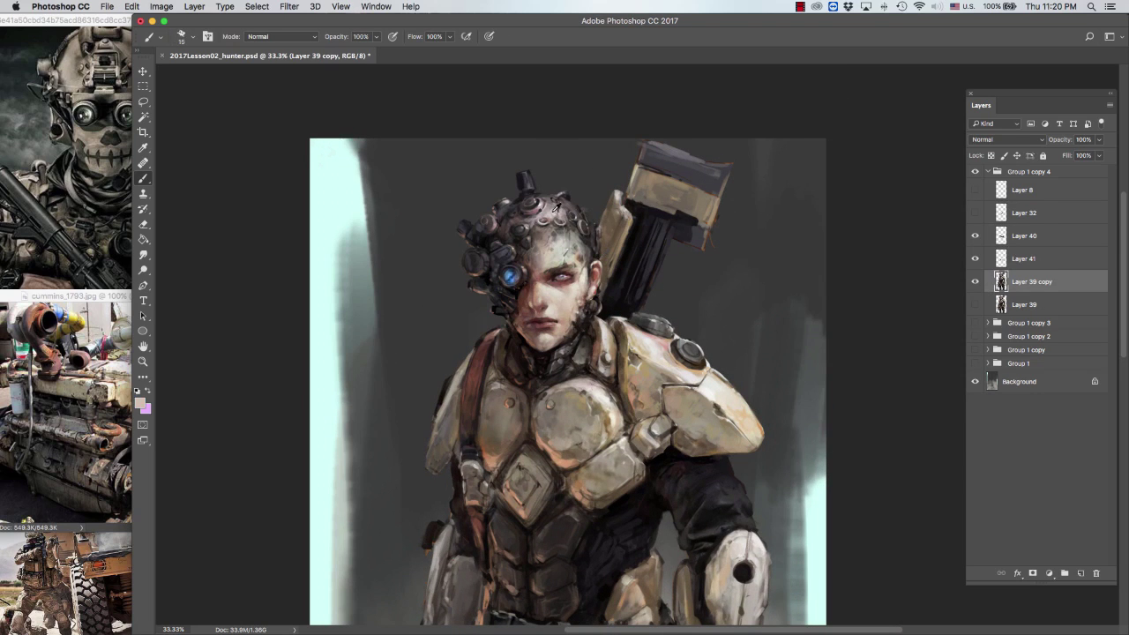
left_click(593, 239, "alt")
key("super+minus")
key("super+minus")
key("super+equal")
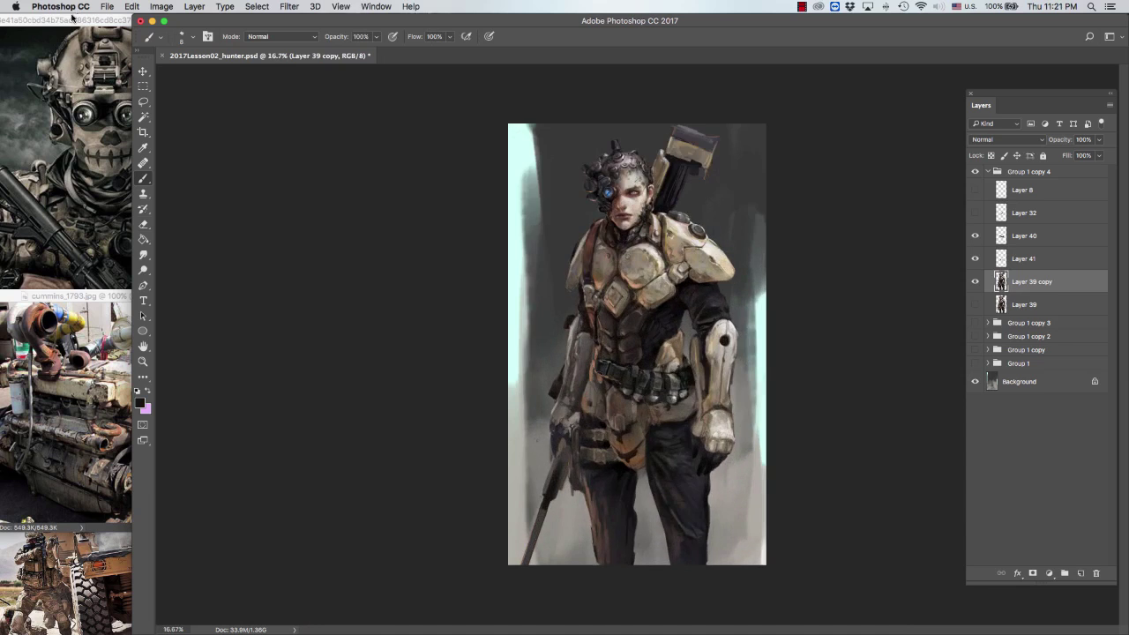
Step: Add a new layer above Layer 40 for a warm glow, using a light orange foreground colour and Soft Light blending
left_click(1027, 236)
key("super+shift+alt+n")
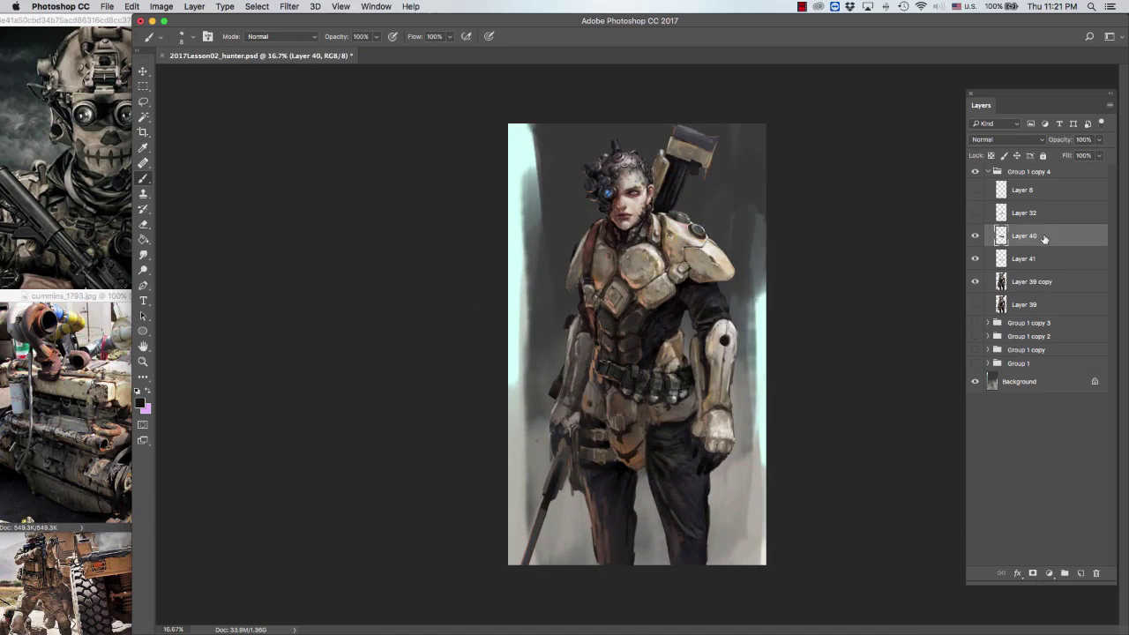
left_click(139, 403)
left_click(251, 552)
left_click(210, 422)
key("Return")
left_click(1006, 140)
left_click(1006, 355)
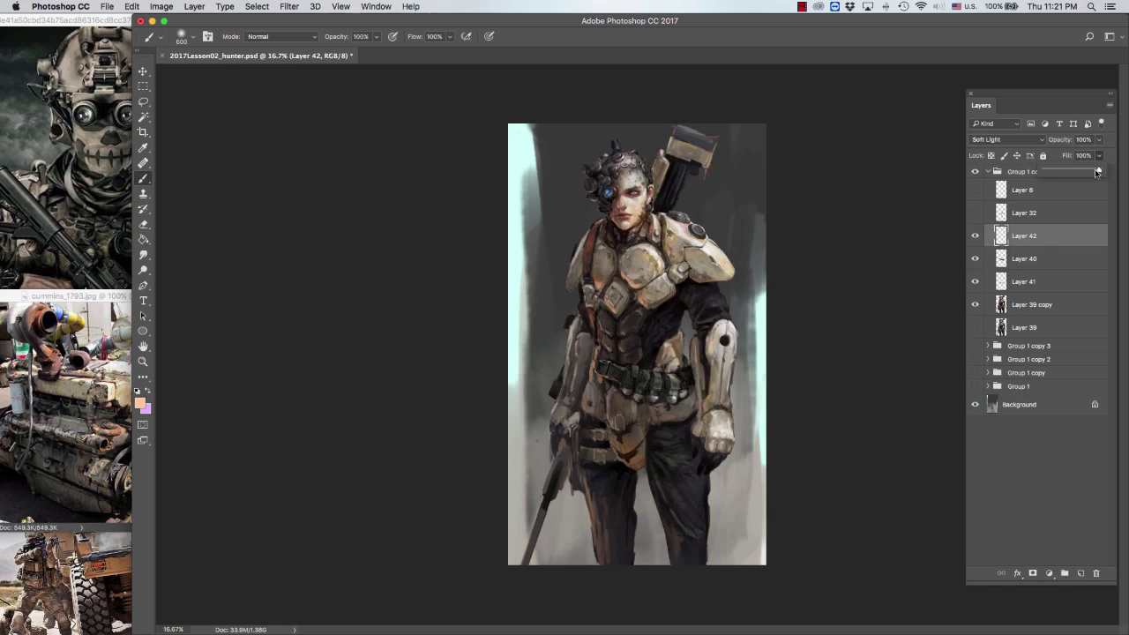
Step: Set the Soft Light layer's fill to 51%, compare the painting with and without it, and save the document
left_click(975, 235)
left_click(975, 236)
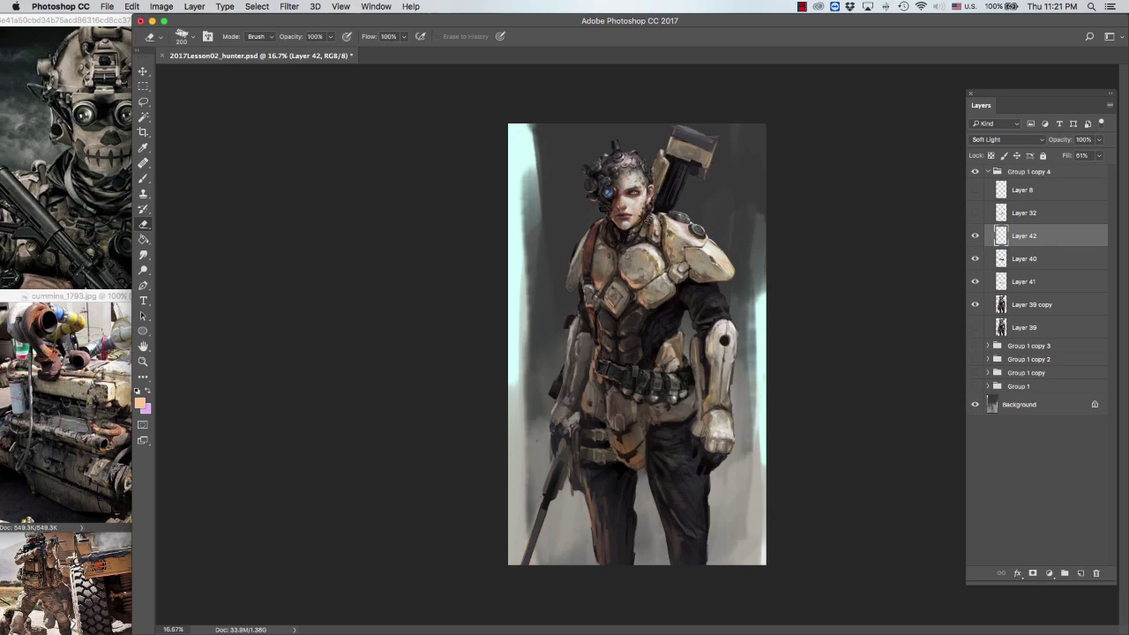
key("super+minus")
key("super+equal")
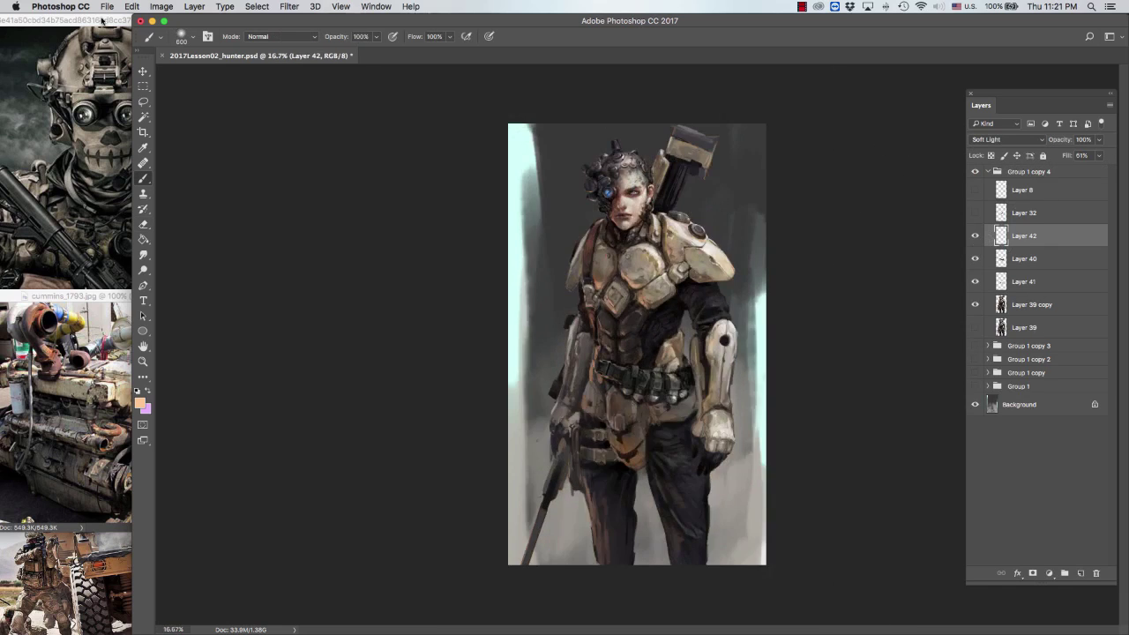
key("super+s")
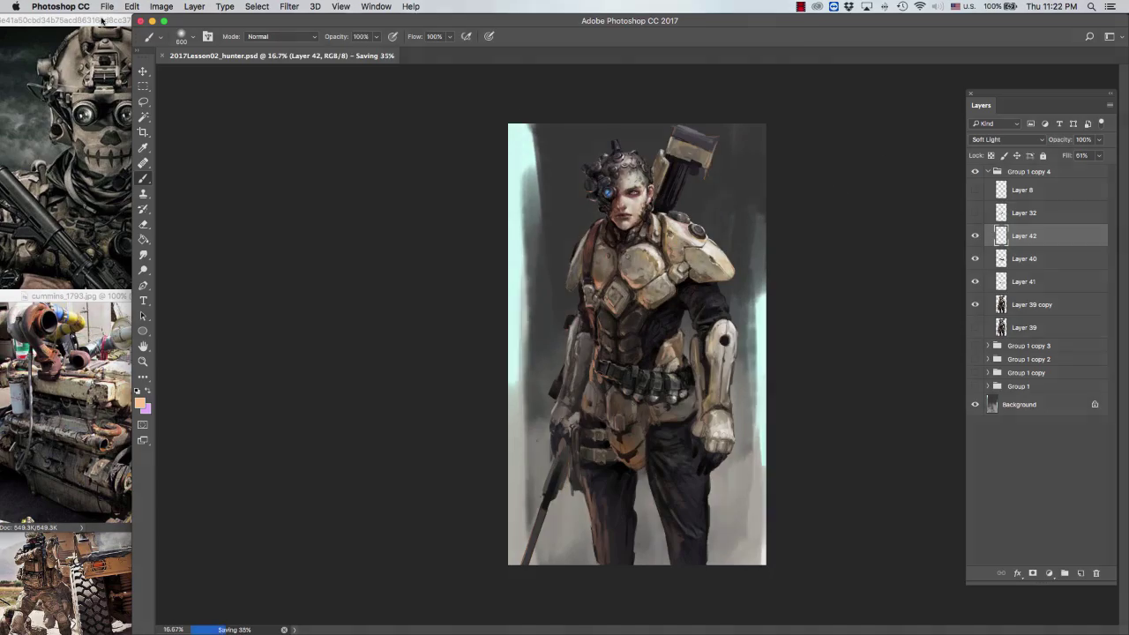